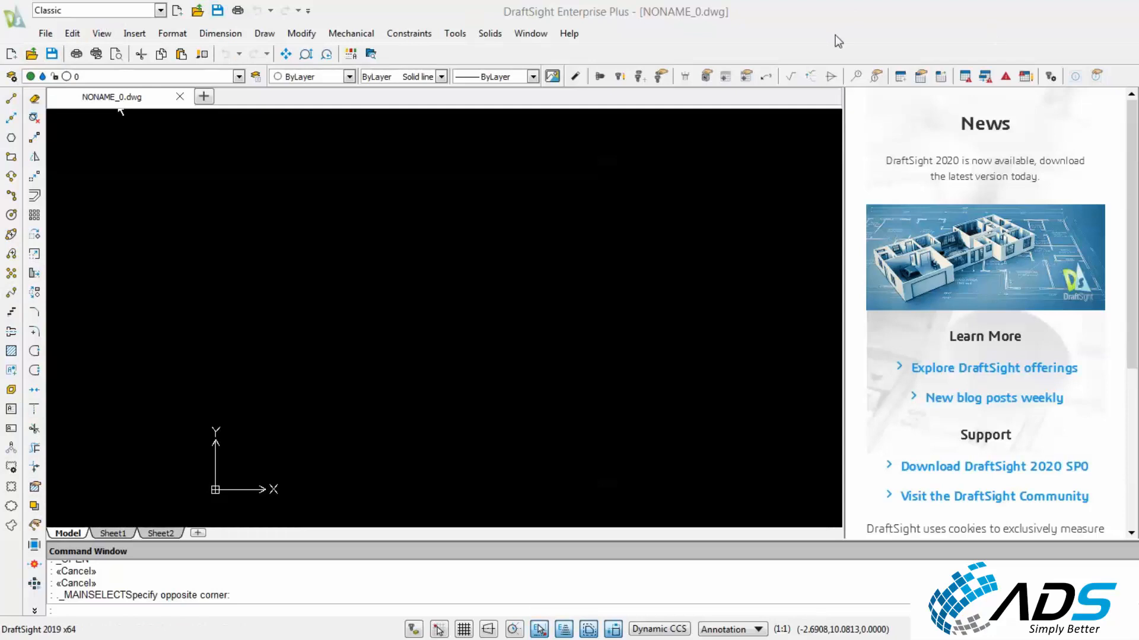
Try out the 3D Modeling and Drafting and Annotation workspaces, and return to the Classic workspace.
left_click(160, 11)
left_click(89, 24)
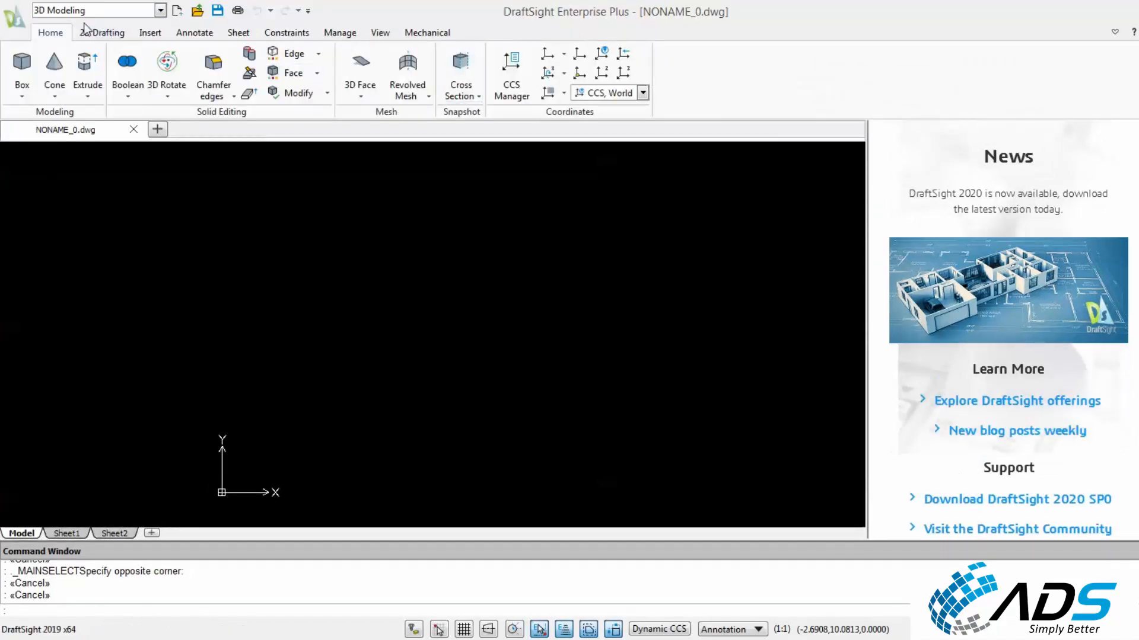
left_click(160, 11)
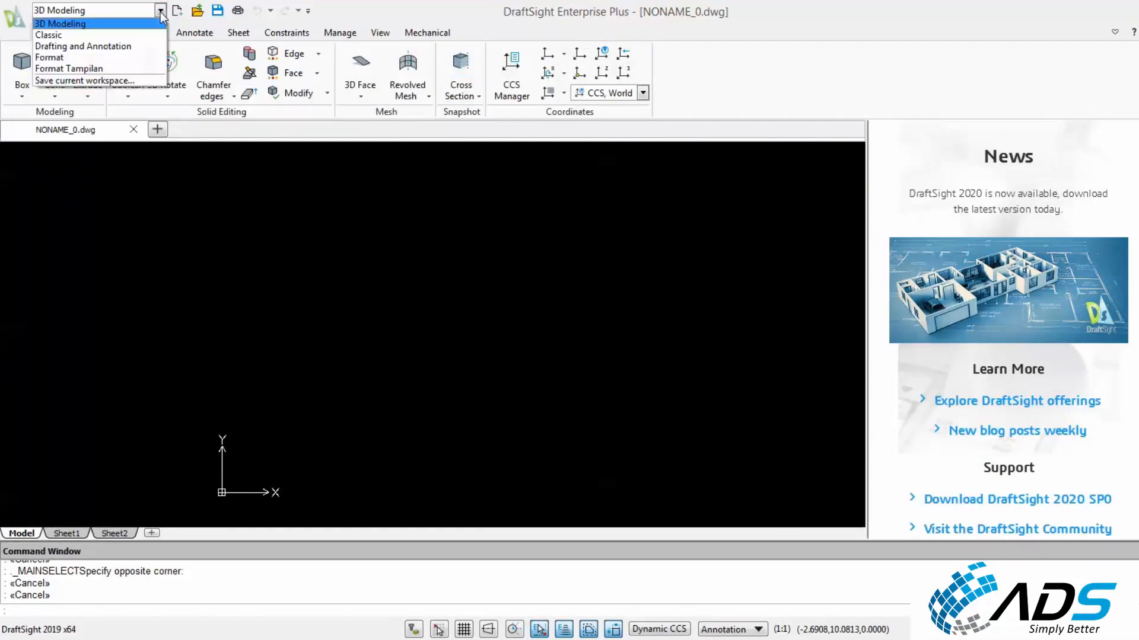
left_click(91, 47)
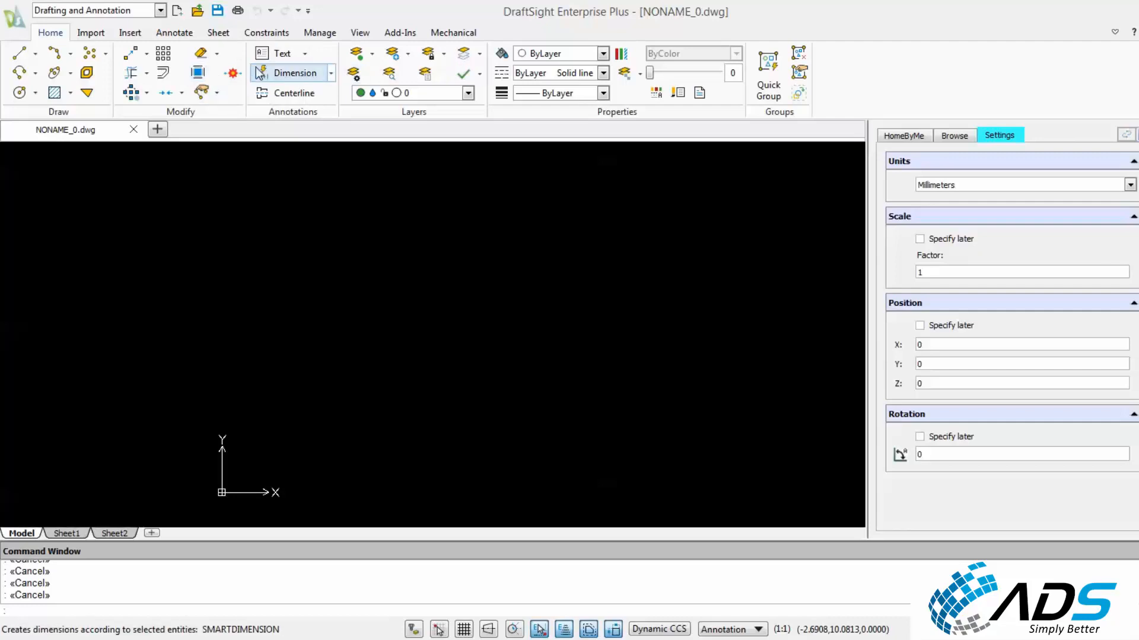
left_click(161, 10)
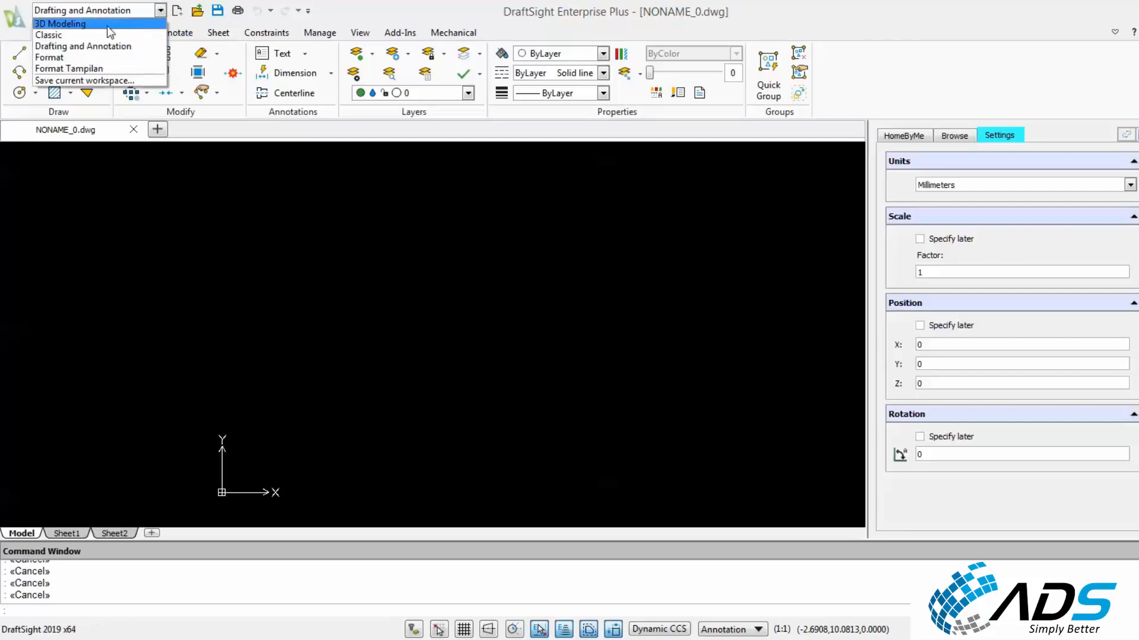
left_click(69, 41)
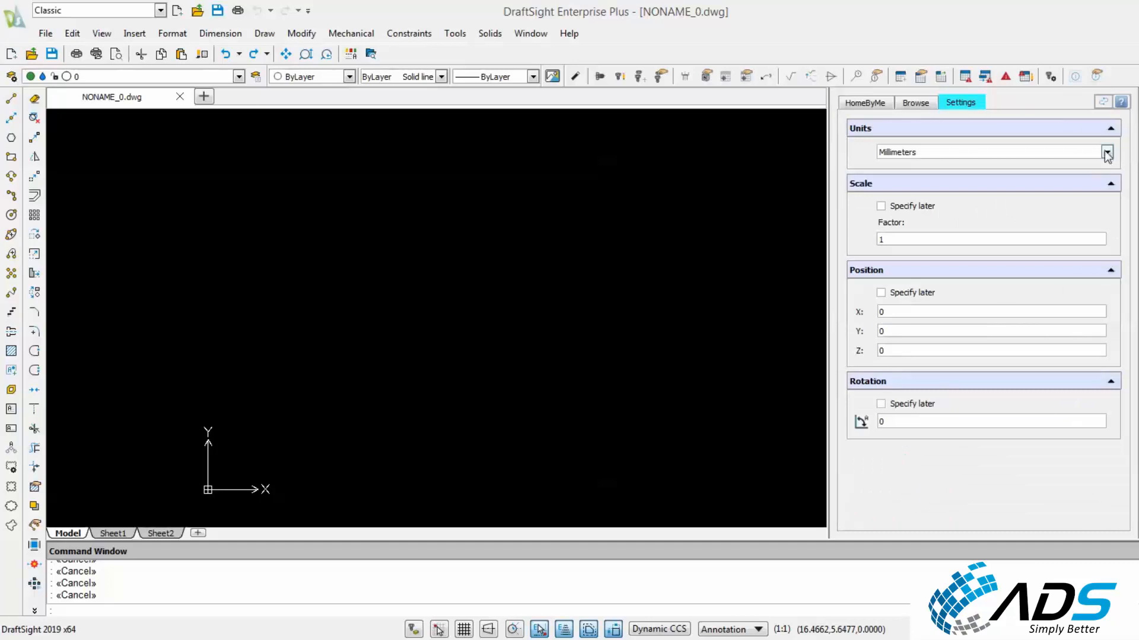
left_click(1106, 153)
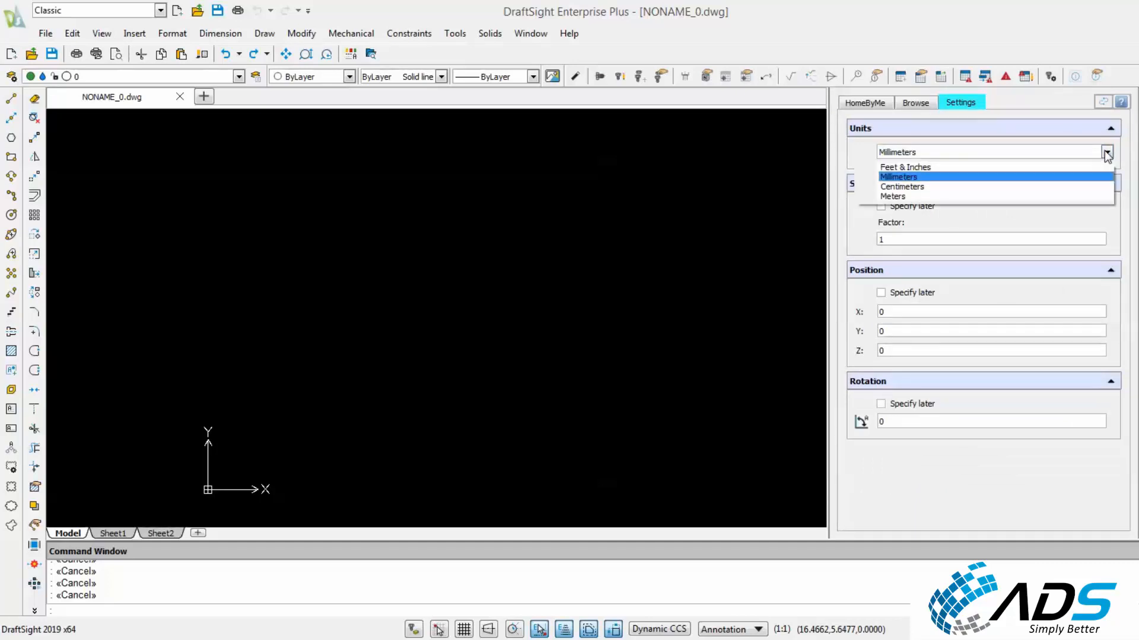
left_click(1104, 150)
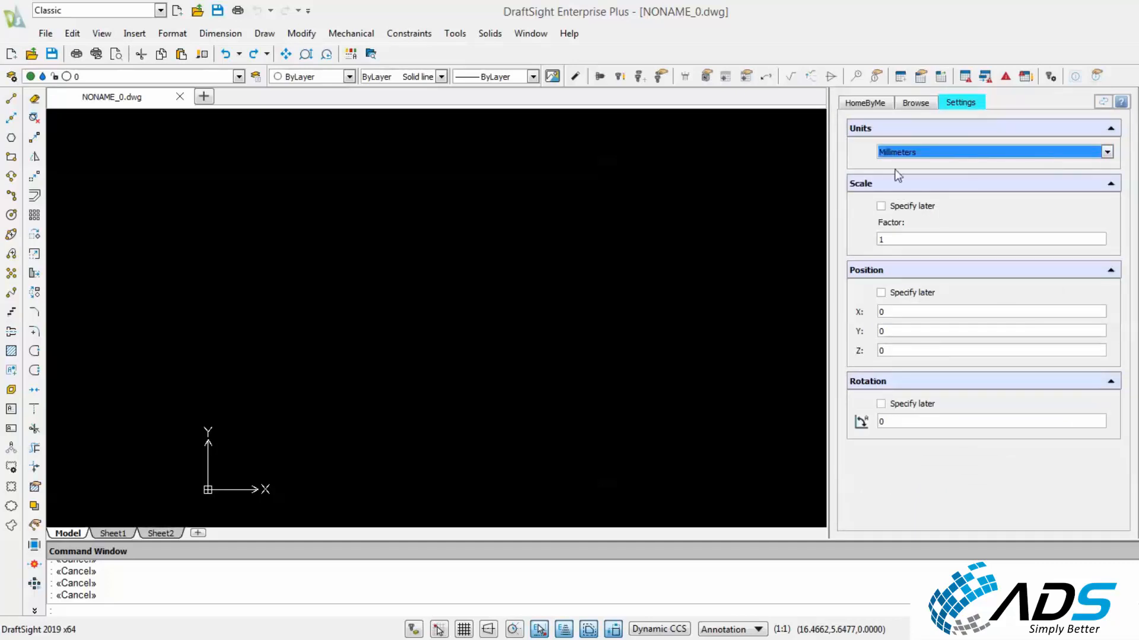
left_click(593, 181)
left_click(558, 158)
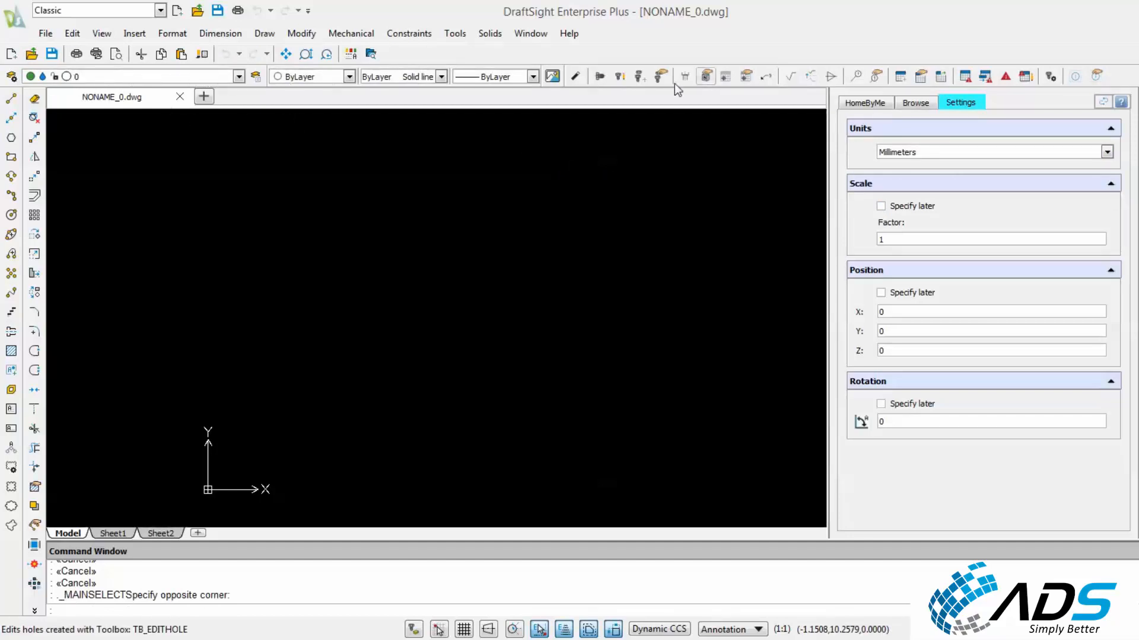
right_click(404, 57)
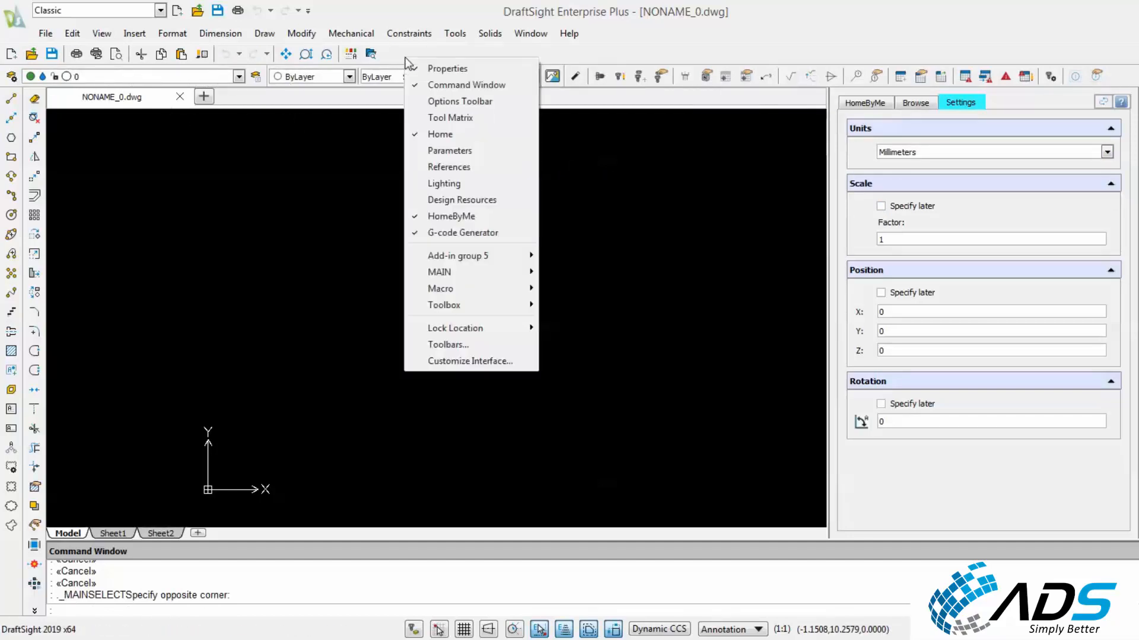
mouse_move(498, 331)
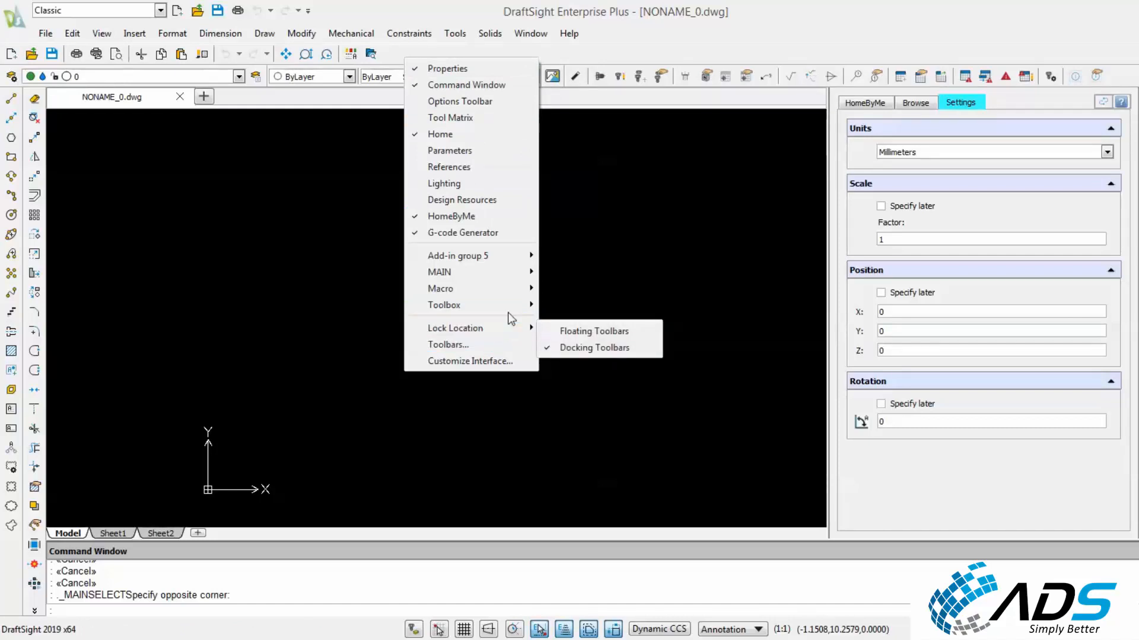
mouse_move(515, 273)
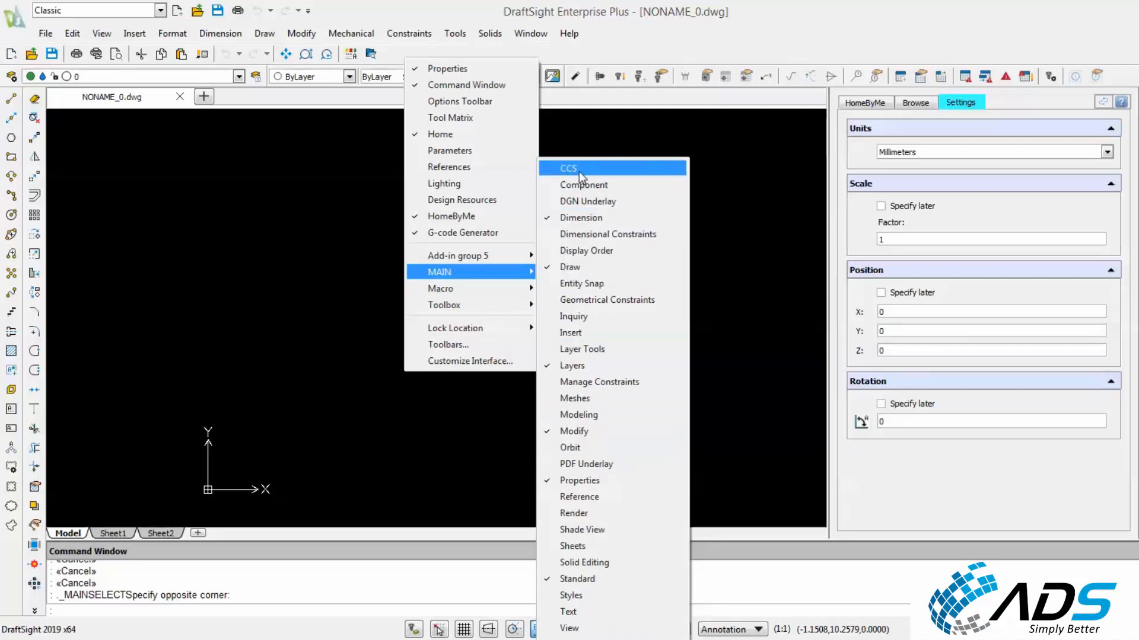
left_click(209, 187)
left_click(207, 188)
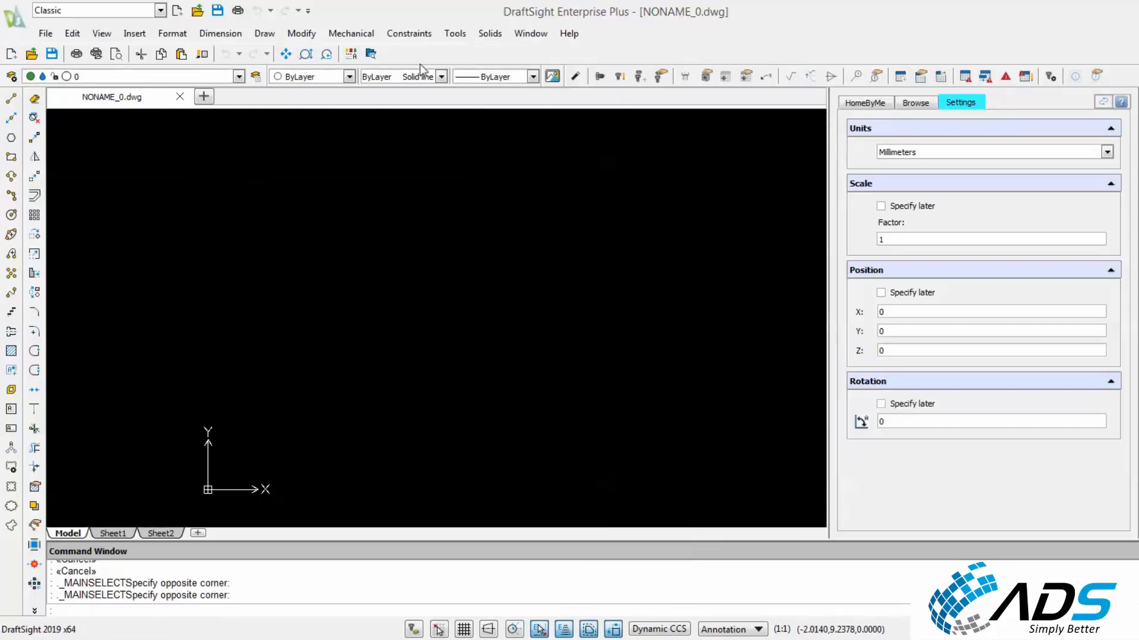
Unlock the location of the docking toolbars and nudge a toolbar along the properties row.
right_click(432, 51)
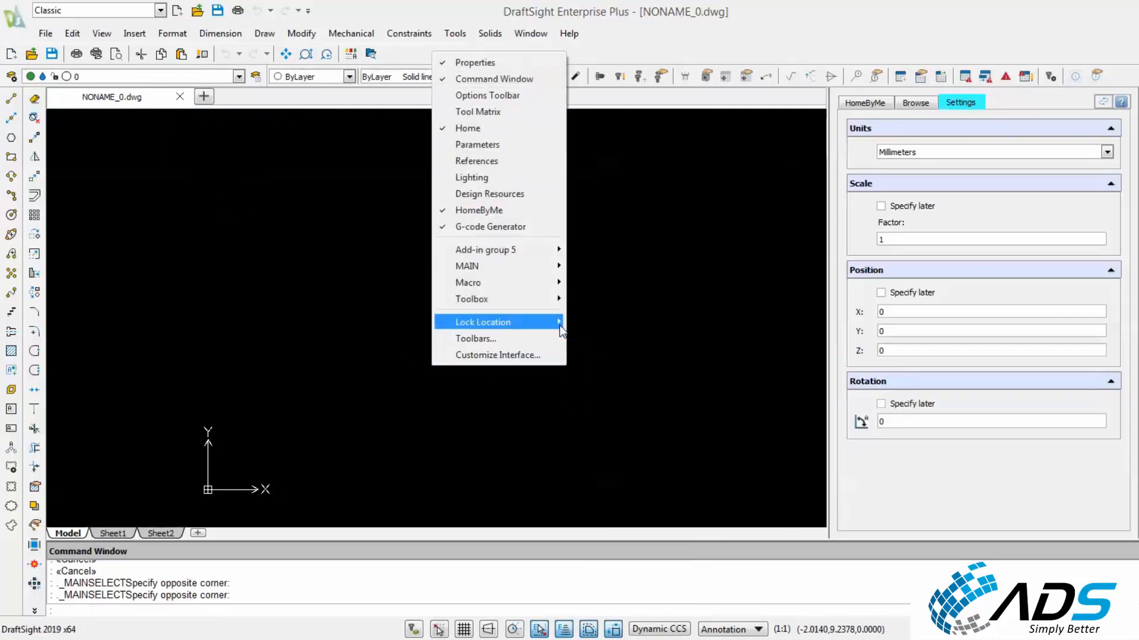
mouse_move(560, 323)
left_click(622, 342)
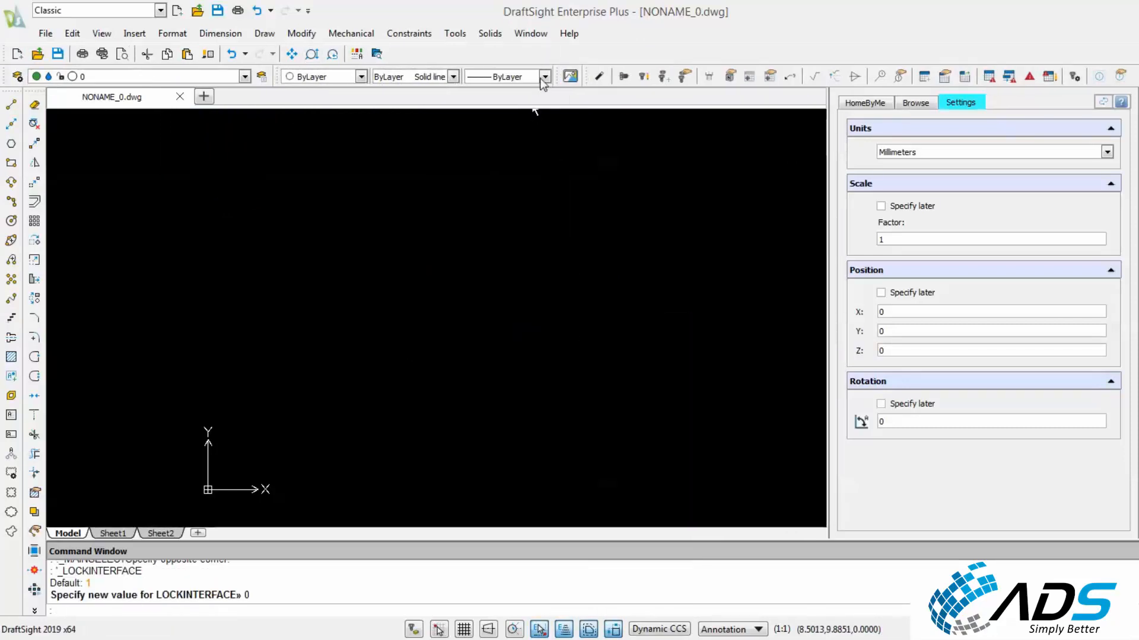
left_click_drag(555, 77, 561, 82)
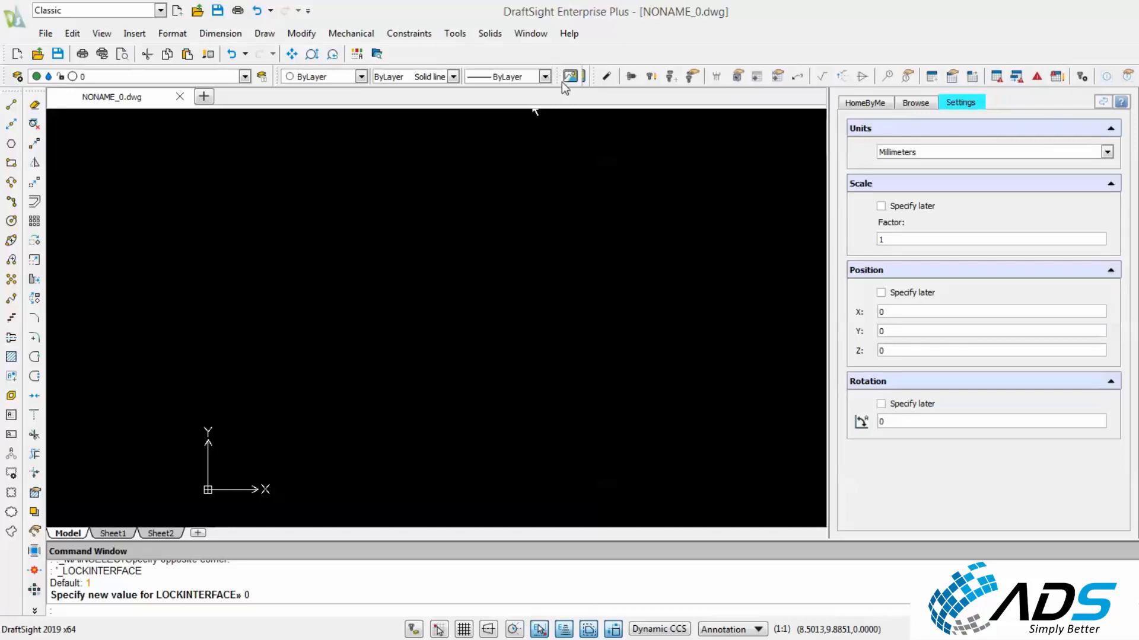
Lock the location of the docking toolbars again and show the CCS toolbar.
right_click(464, 53)
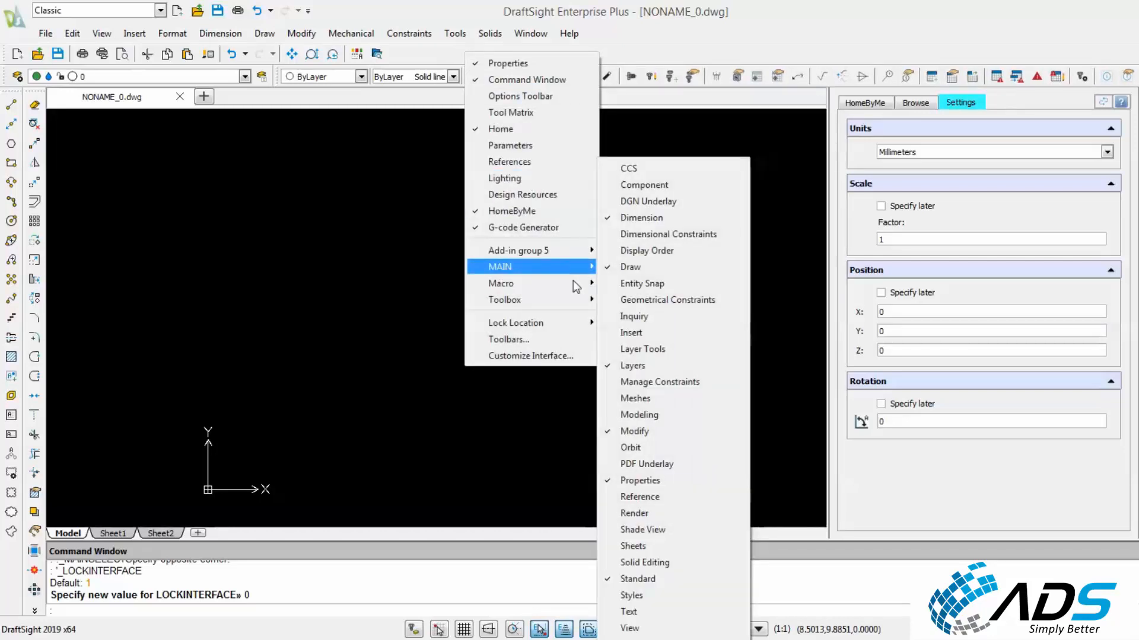
mouse_move(553, 325)
left_click(611, 325)
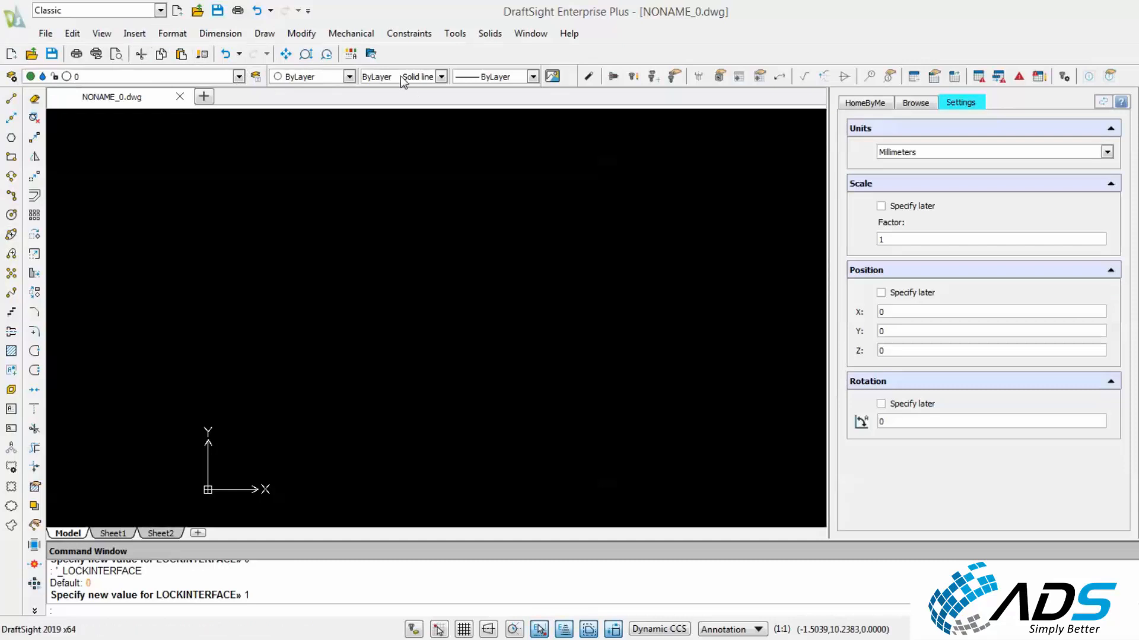
right_click(406, 54)
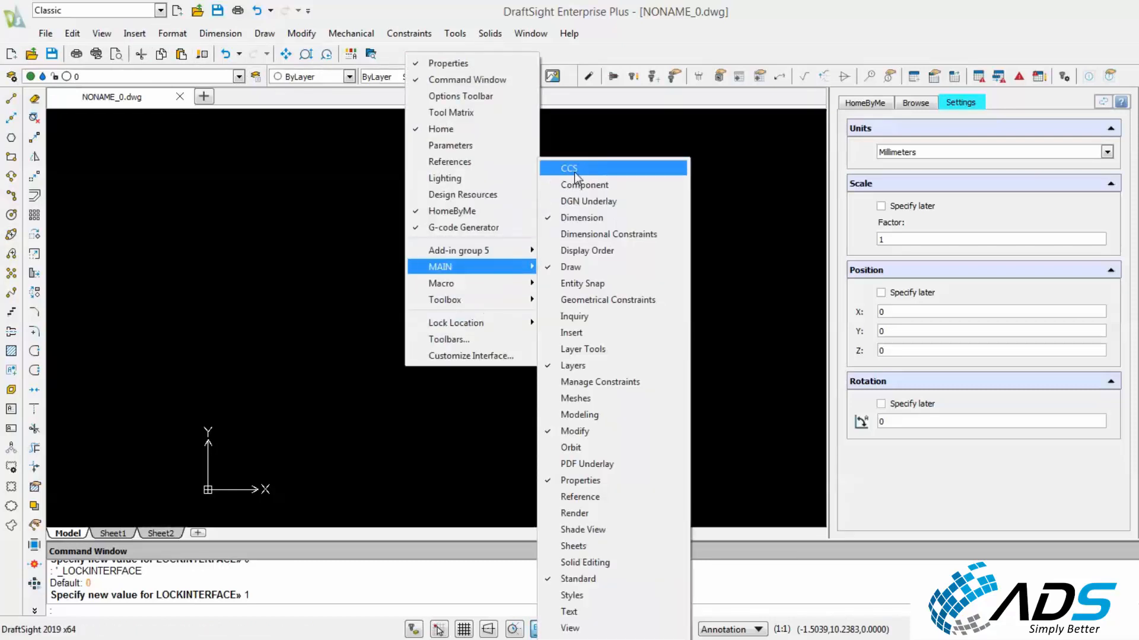
left_click(573, 169)
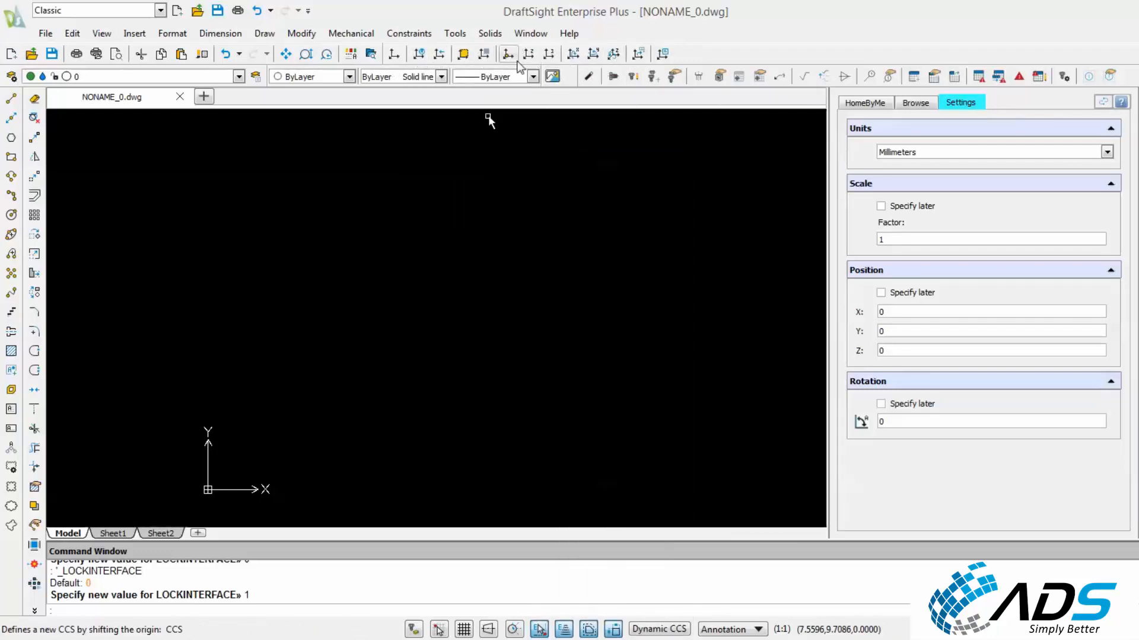
Save the current interface layout as a new workspace named "Format tampilan_".
left_click(160, 10)
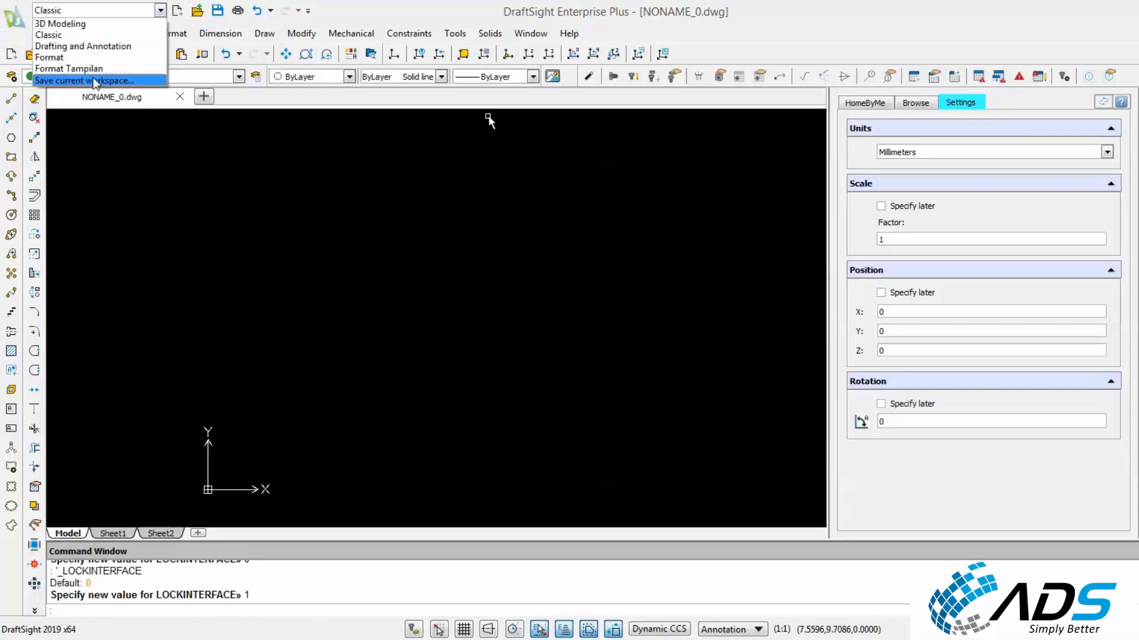
left_click(50, 80)
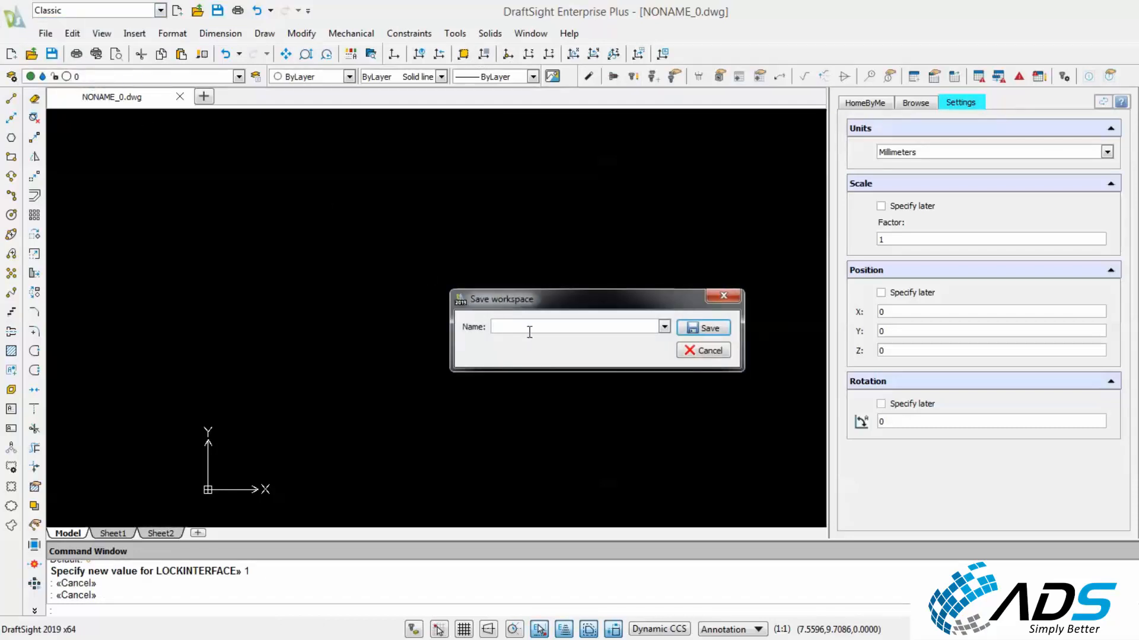
type("Format tampiln")
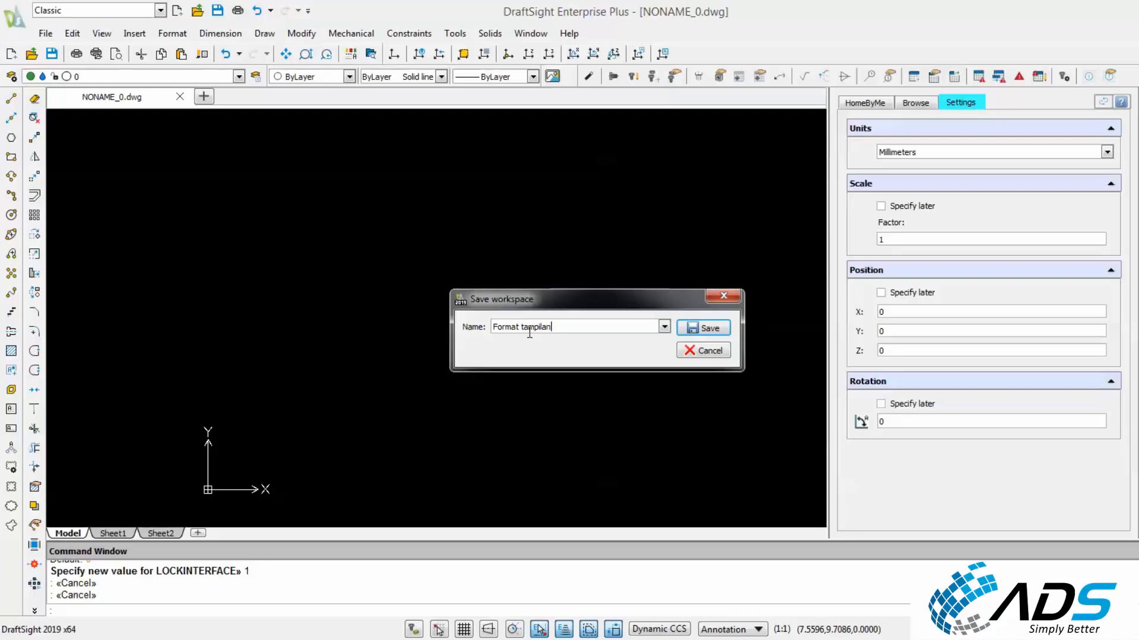
left_click(702, 329)
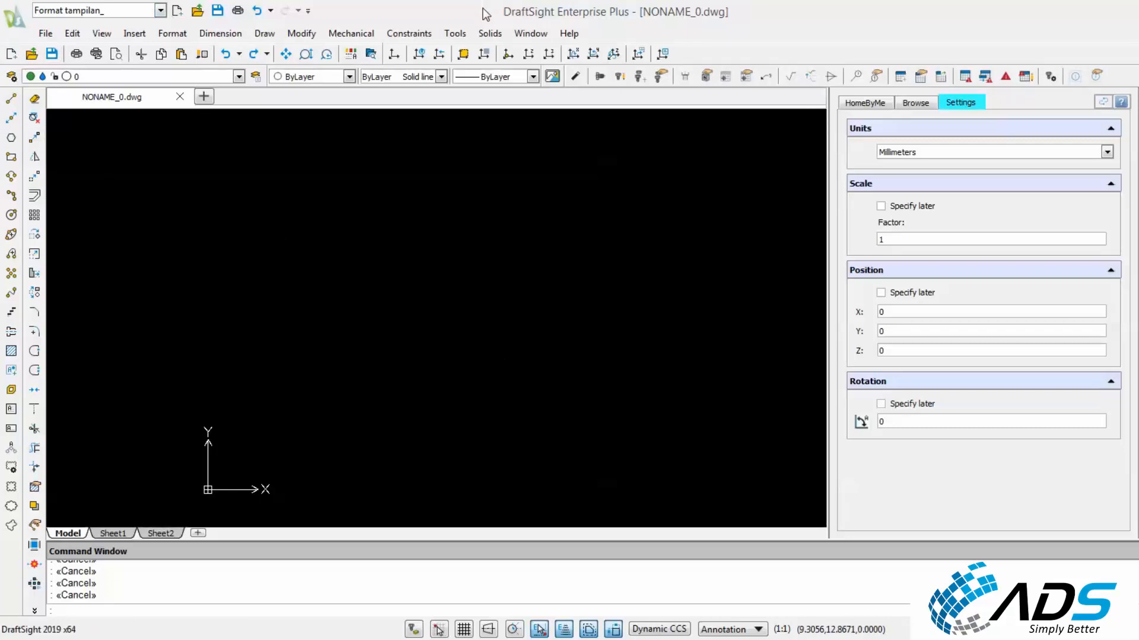
left_click(160, 11)
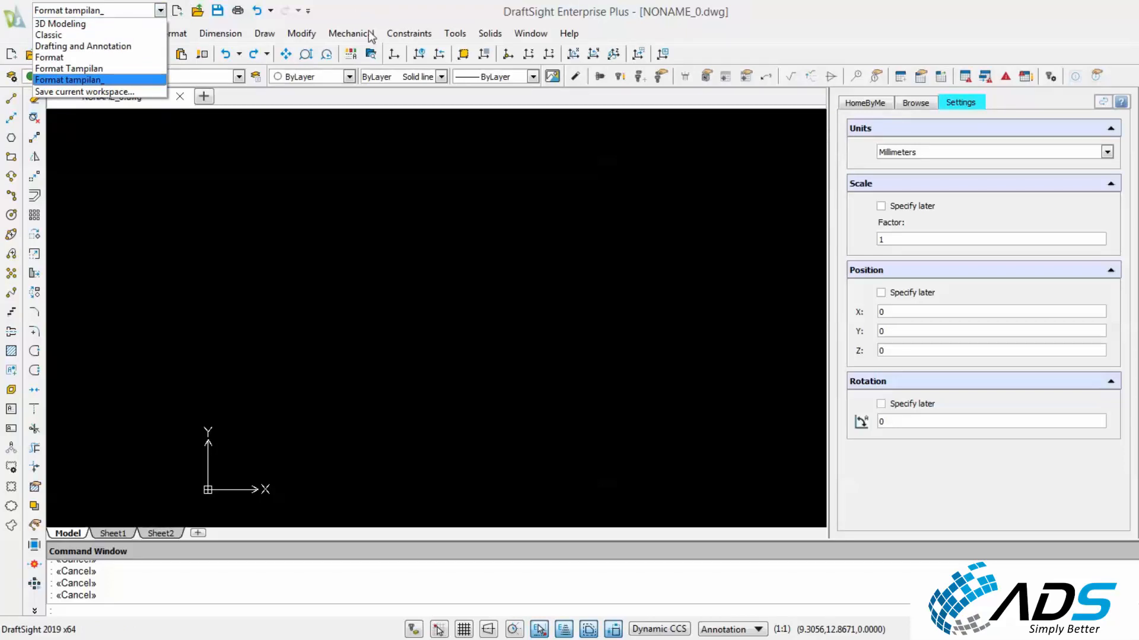
left_click(376, 10)
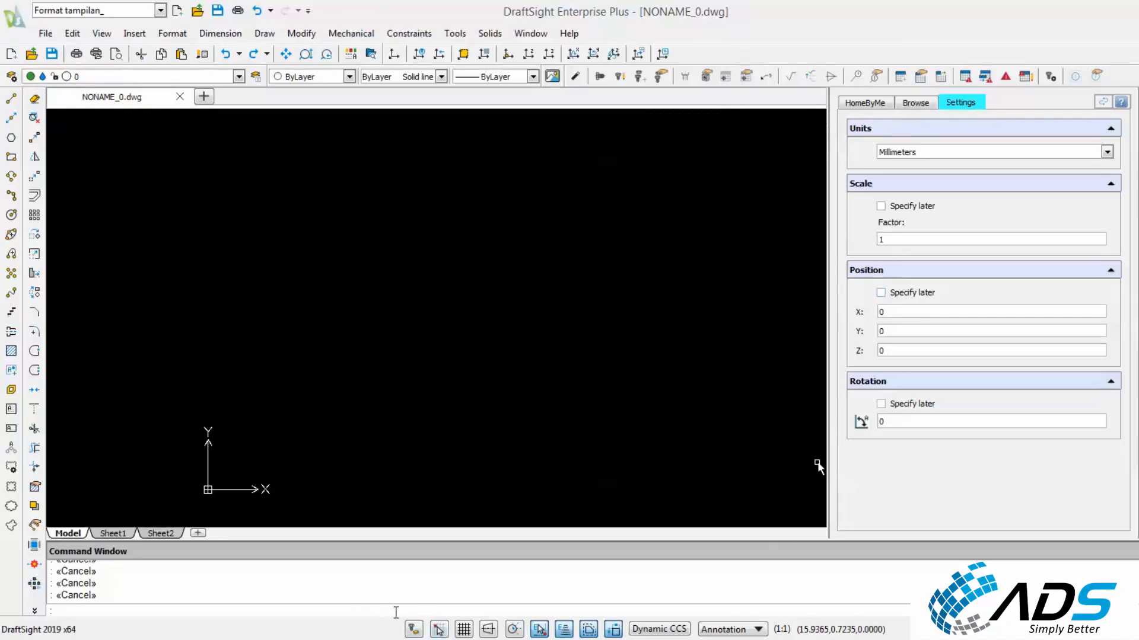
Look through the Profiles, Drafting Styles, Drawing Settings and User Preferences pages of the program options, and leave without changes.
right_click(339, 188)
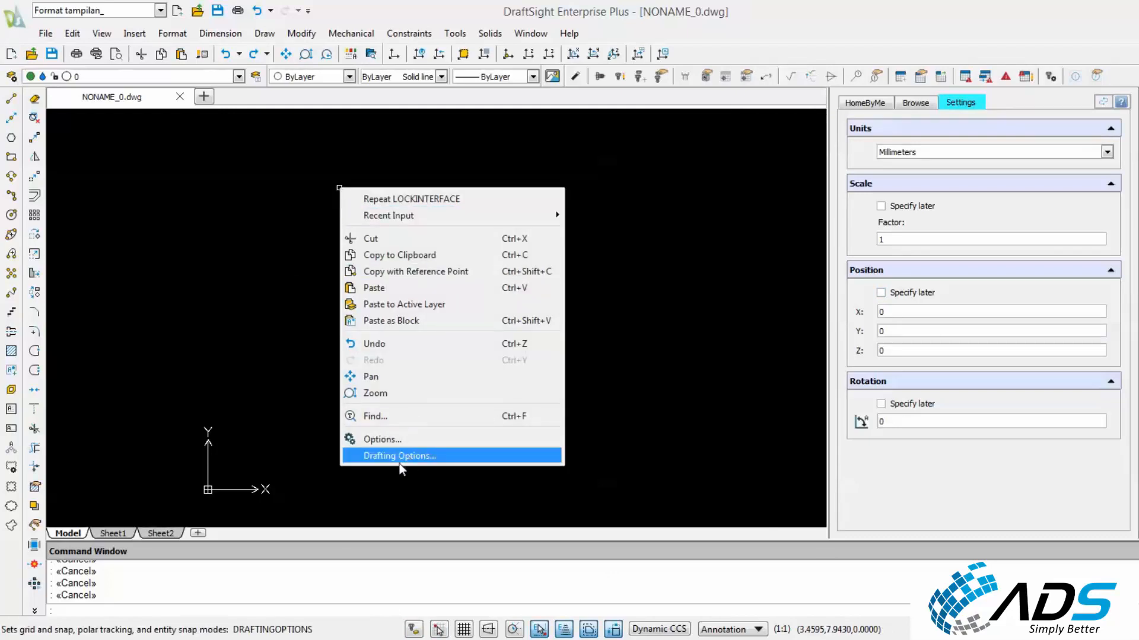
left_click(395, 441)
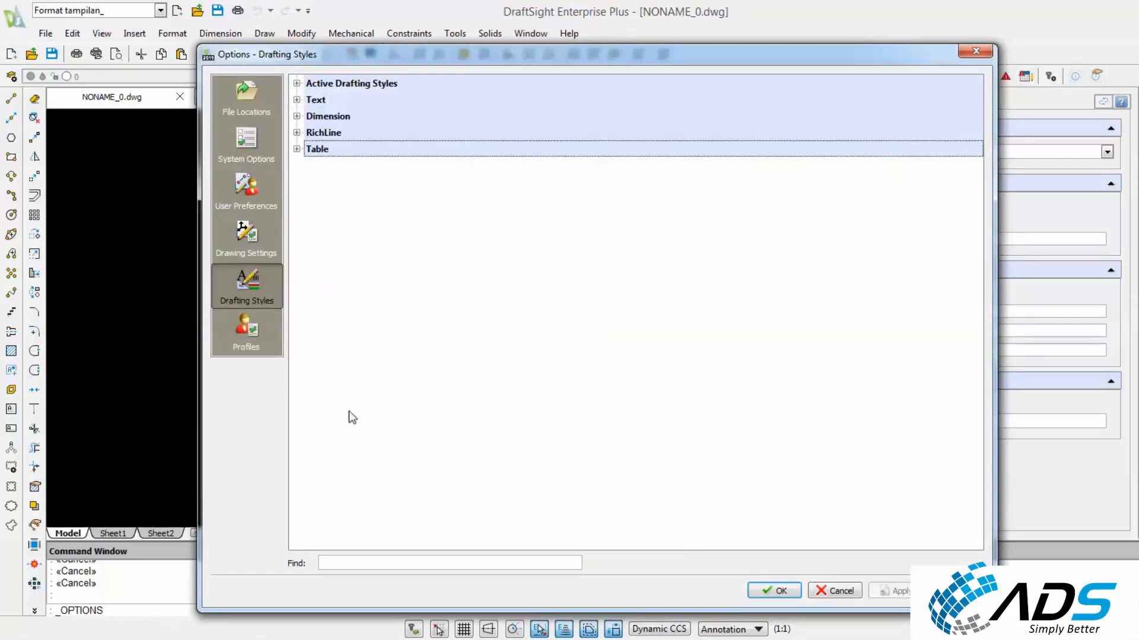
left_click(263, 350)
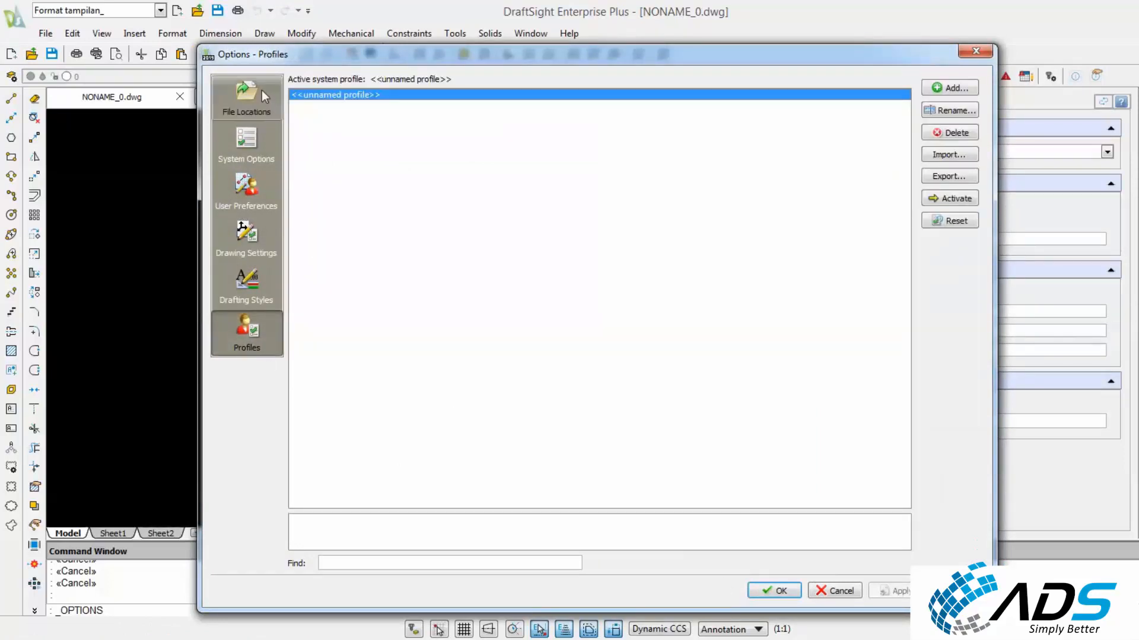
left_click(243, 292)
left_click(246, 240)
left_click(241, 195)
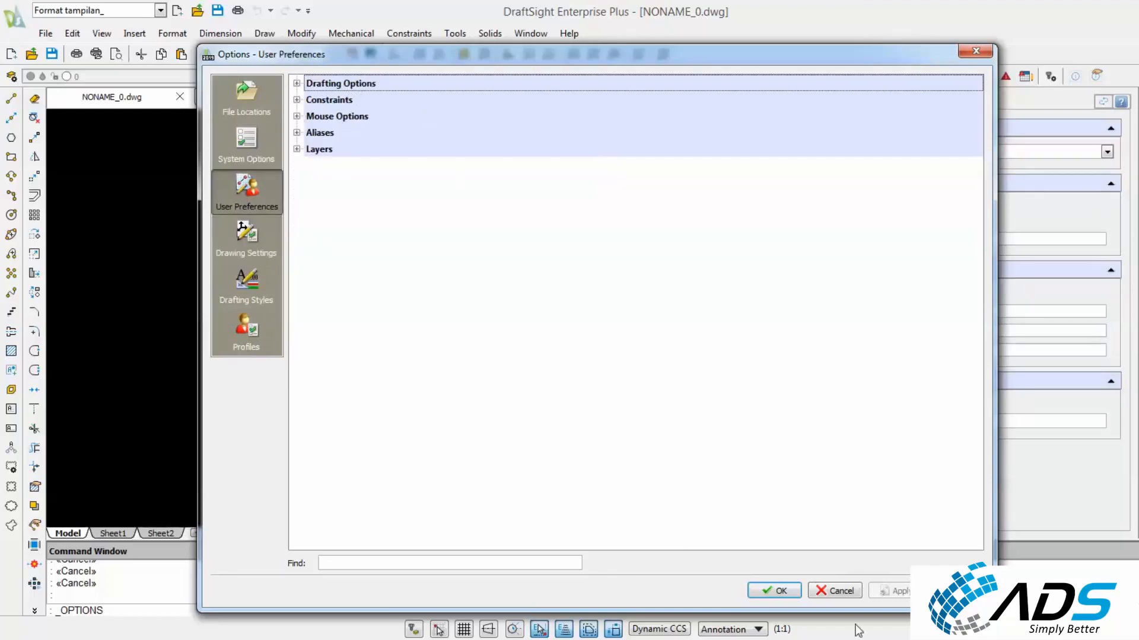
left_click(840, 591)
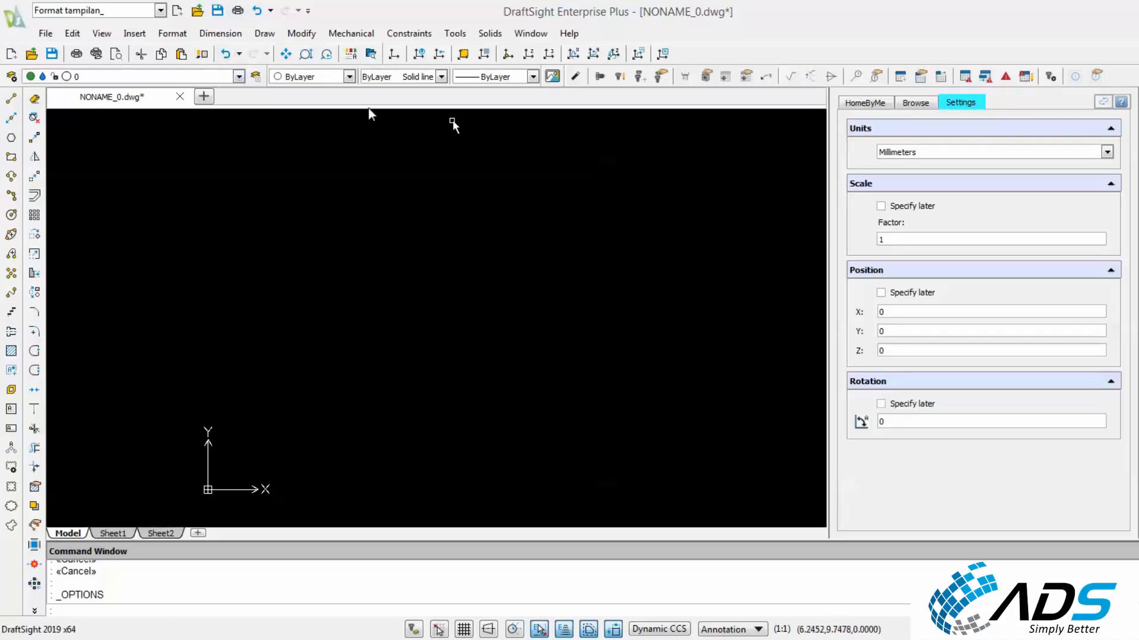
Attach the Latihan2 image from the Drafsight folder as a reference image with a full path.
left_click(127, 39)
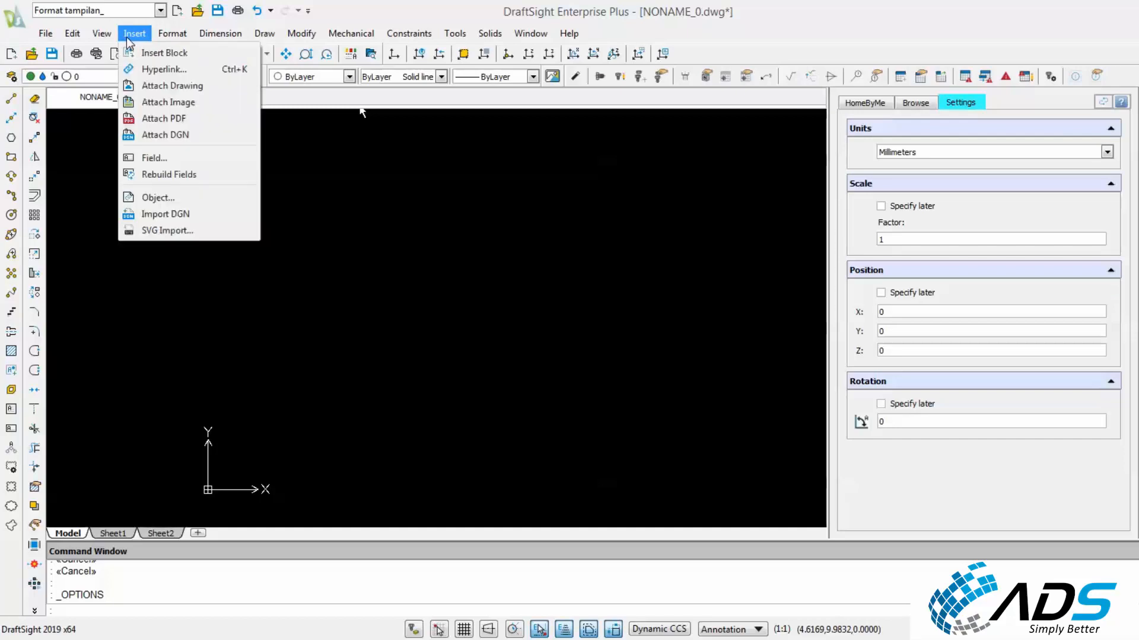
left_click(163, 102)
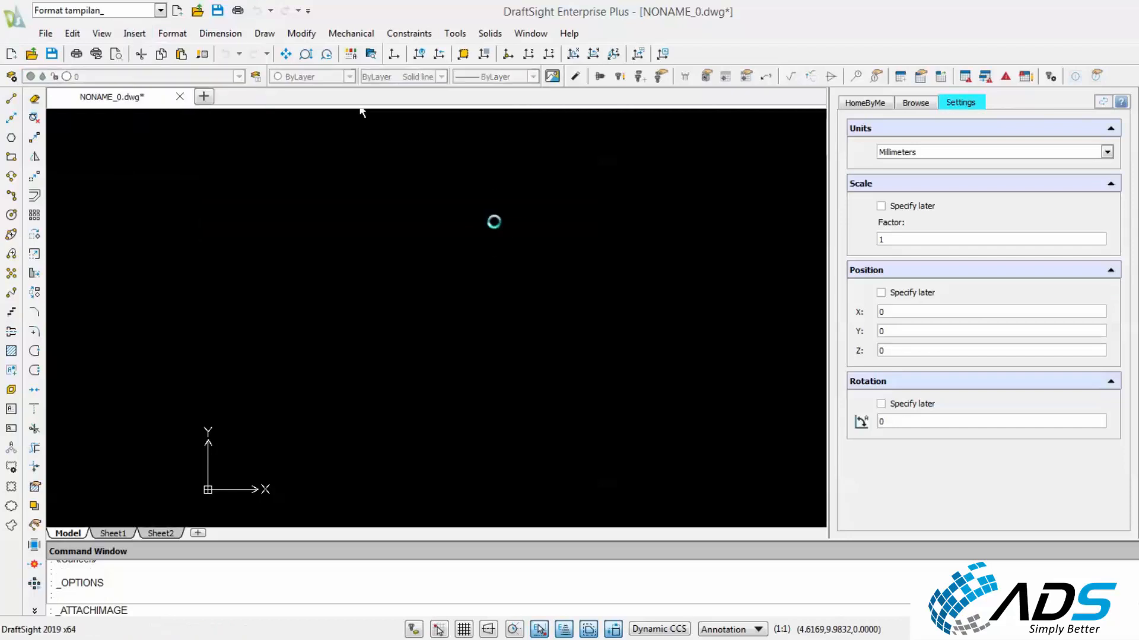
left_click(354, 139)
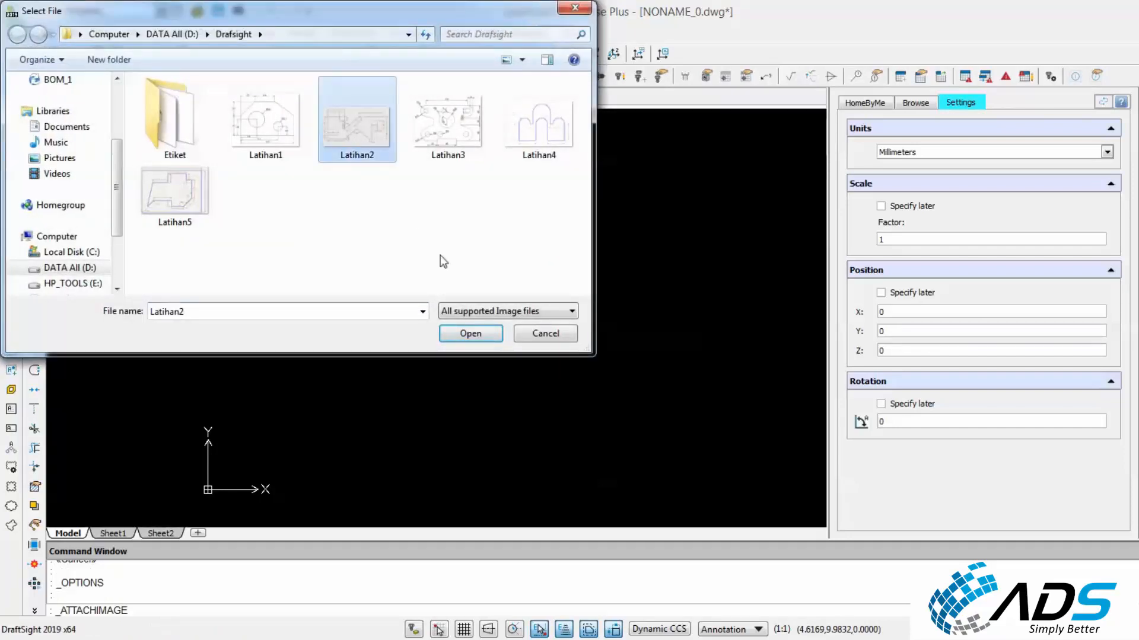
left_click(485, 336)
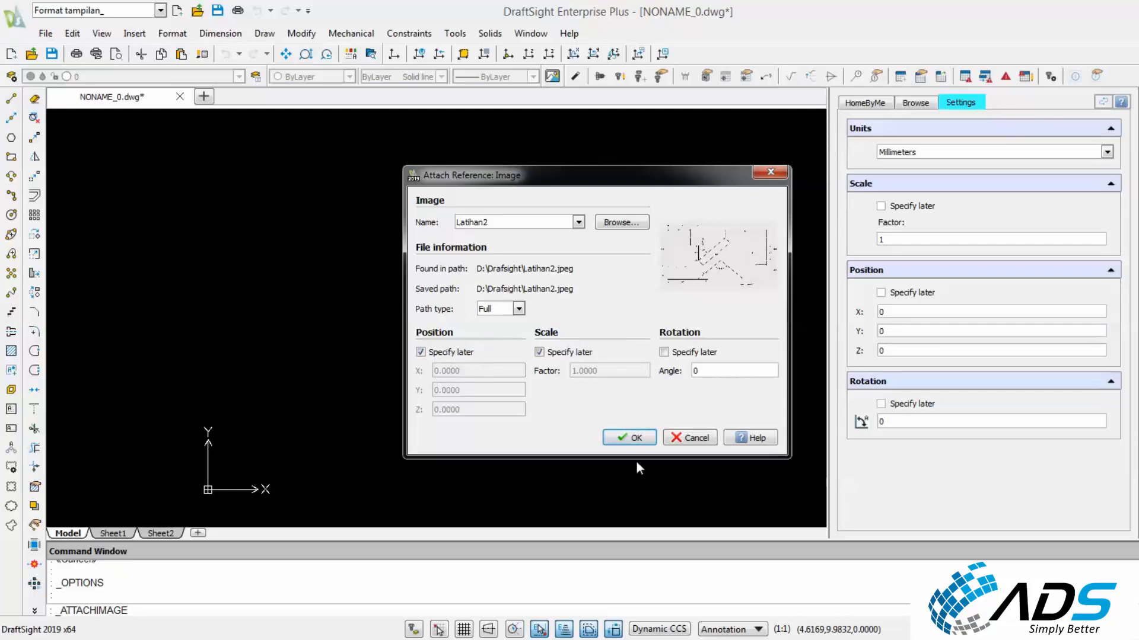
left_click(633, 439)
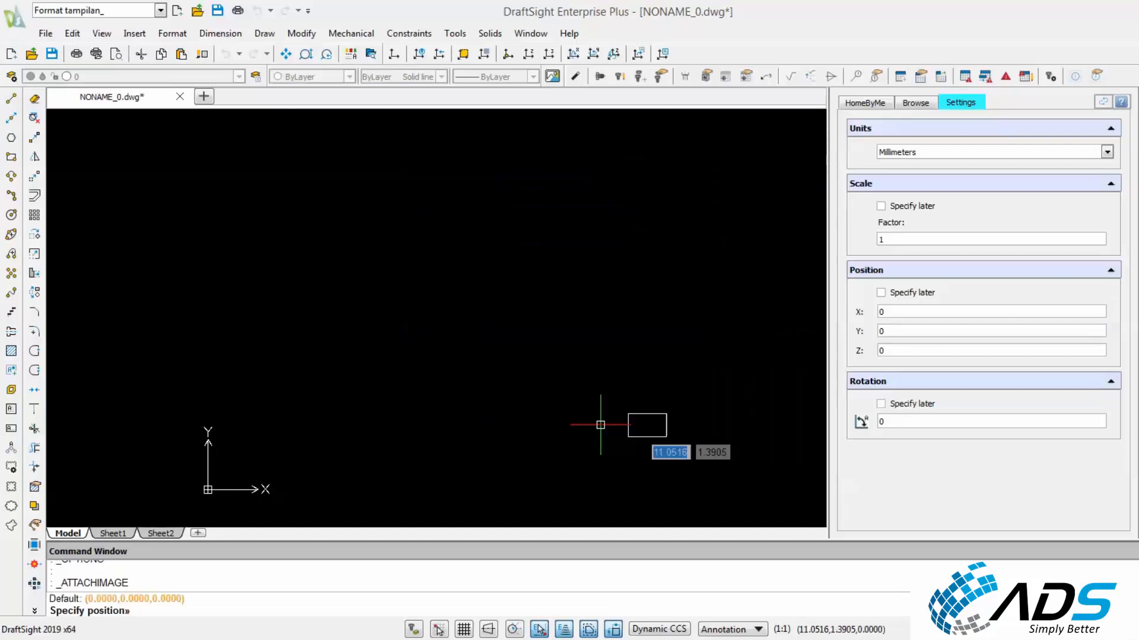
Place the attached image above and to the right of the origin at a scale factor of about 9.5.
left_click(426, 340)
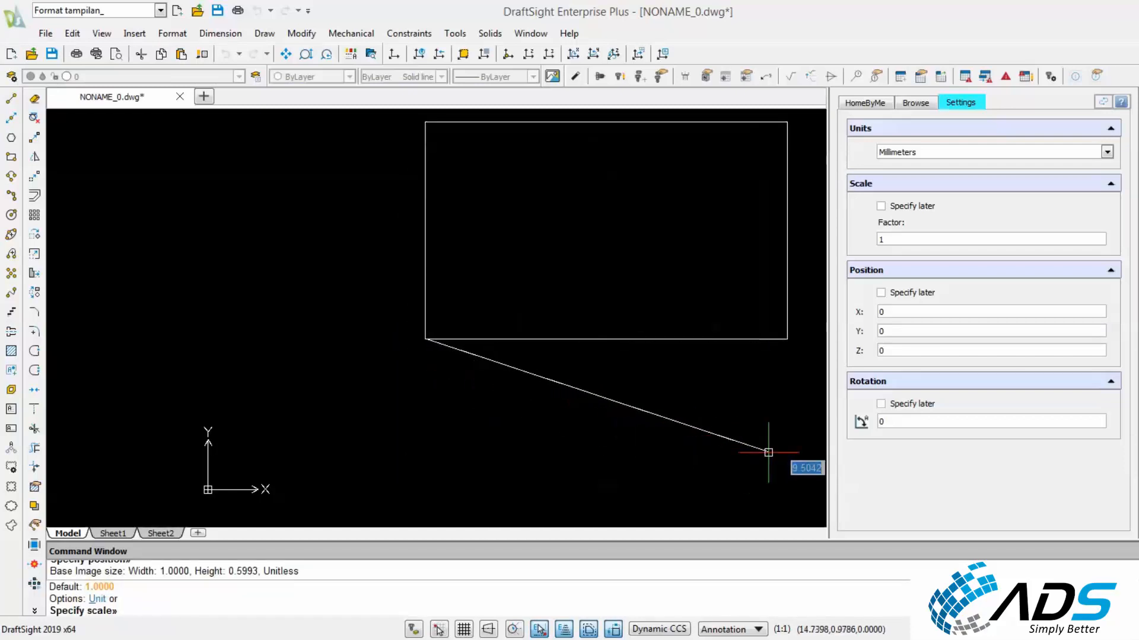
left_click(764, 452)
scroll(541, 211, "up", 2)
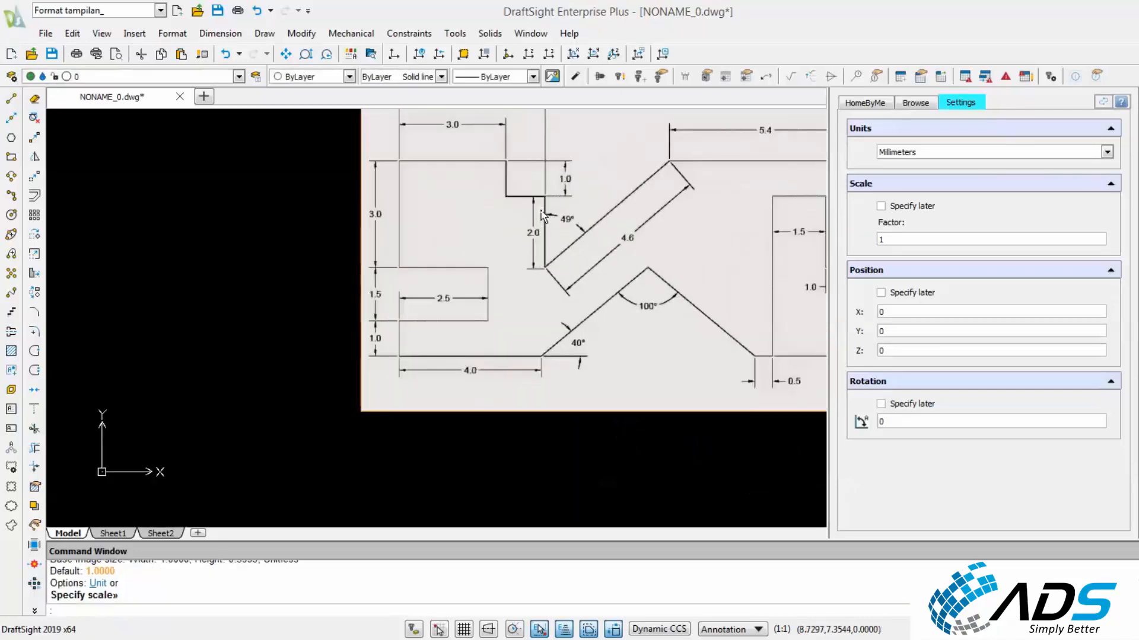
scroll(541, 211, "down", 2)
mouse_move(596, 220)
middle_mouse_down()
mouse_move(551, 267)
mouse_move(605, 247)
middle_mouse_up()
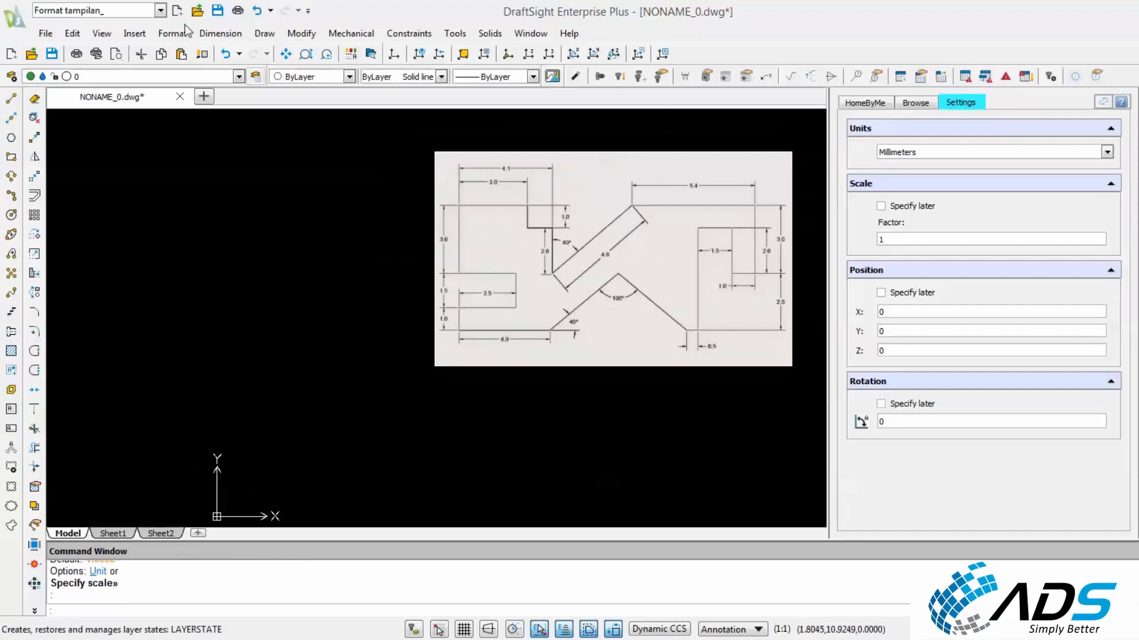
Save the drawing in the Drafsight folder as "Gambar 2" in R2018 Drawing format.
left_click(217, 10)
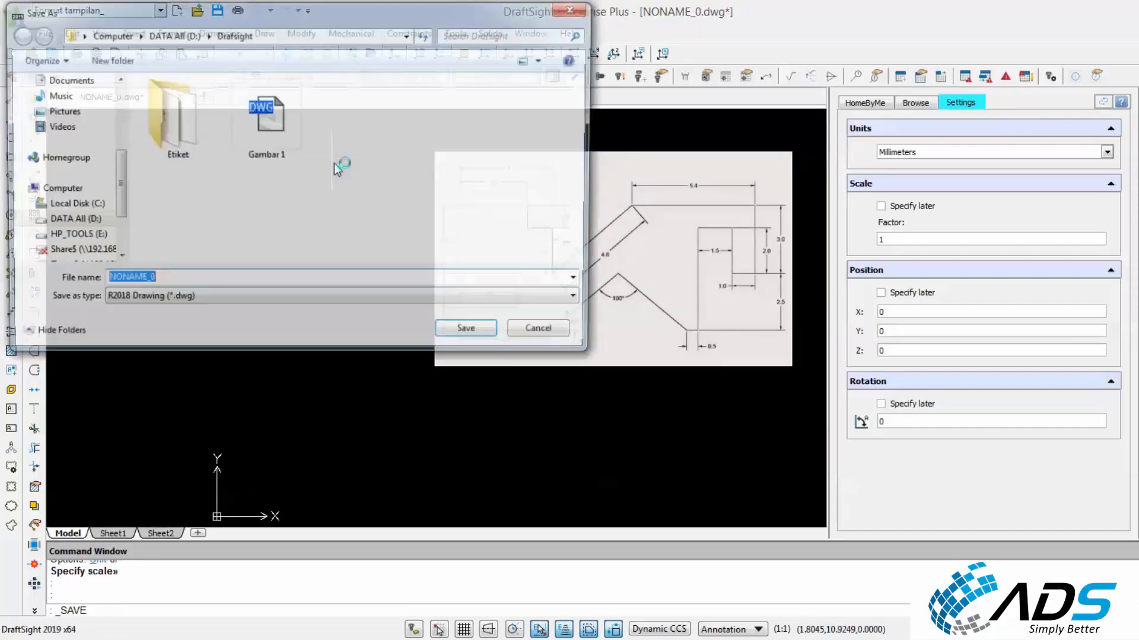
left_click(282, 156)
left_click(157, 279)
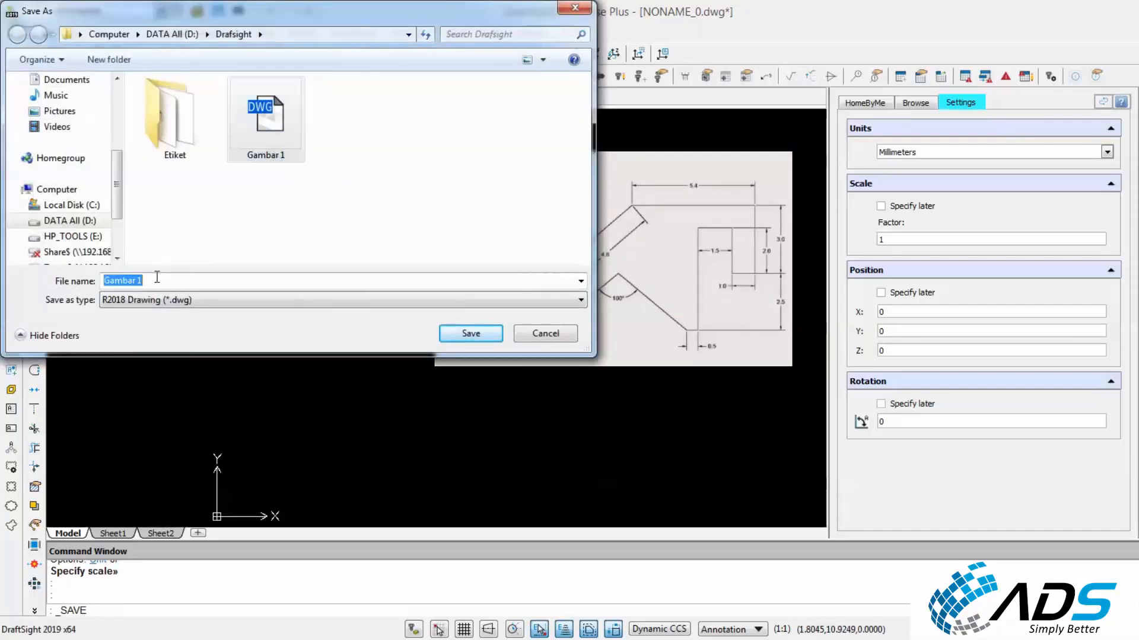
left_click(136, 281)
left_click_drag(136, 282, 170, 282)
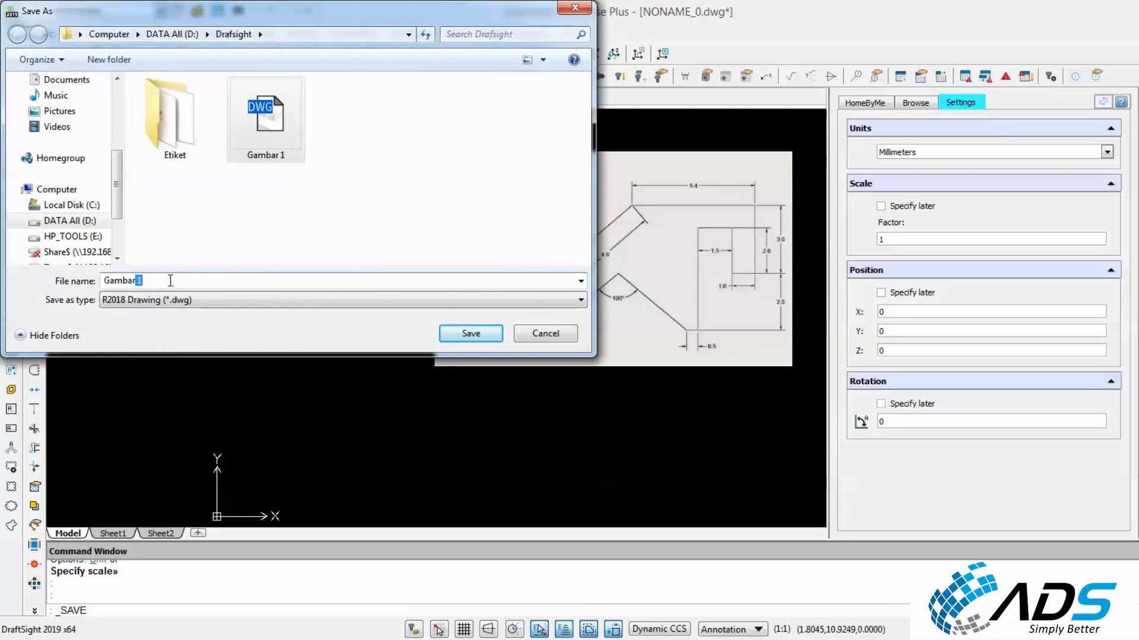
type("2")
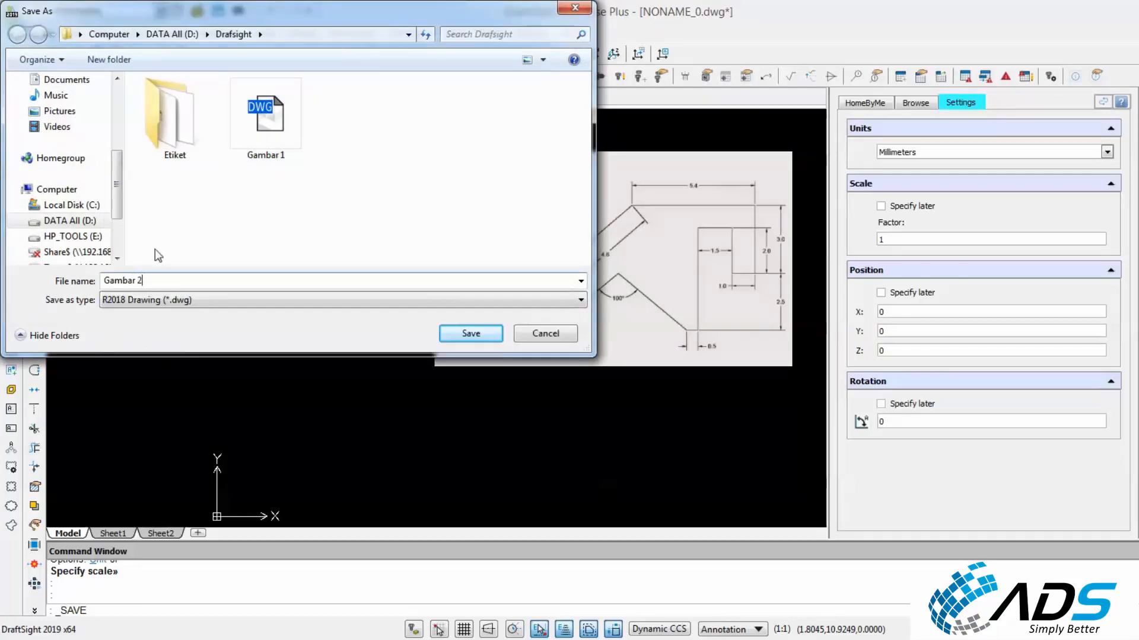
left_click(463, 334)
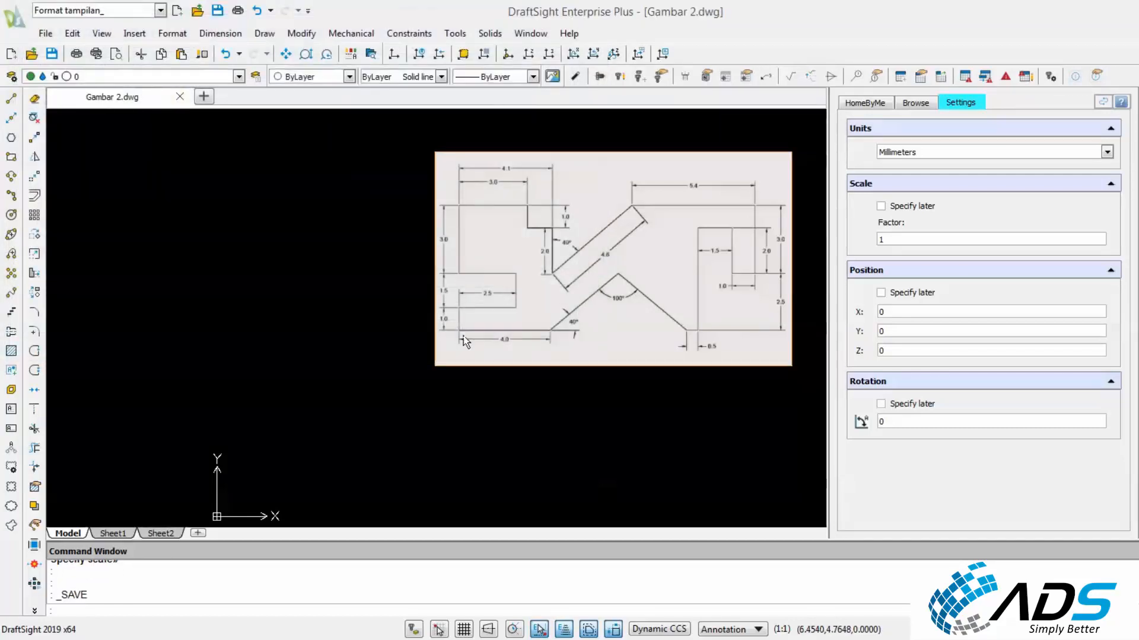
Examine the outline, lengths and angles of the exercise profile in the attached Latihan2 image.
scroll(642, 249, "up", 2)
scroll(642, 249, "down", 2)
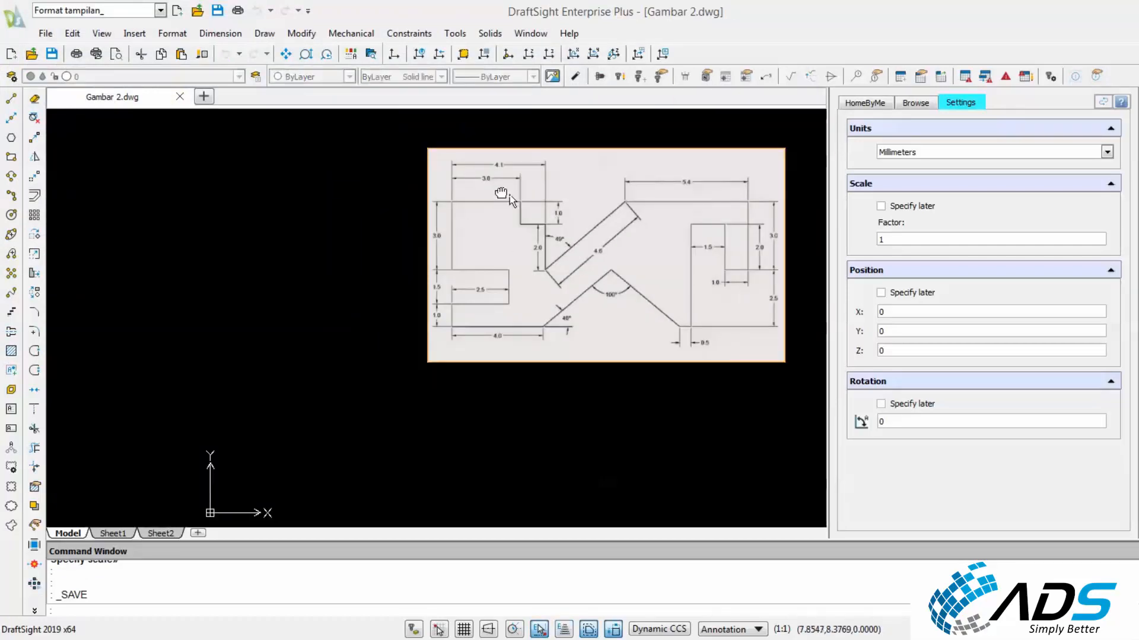
middle_click_drag(510, 195, 474, 236)
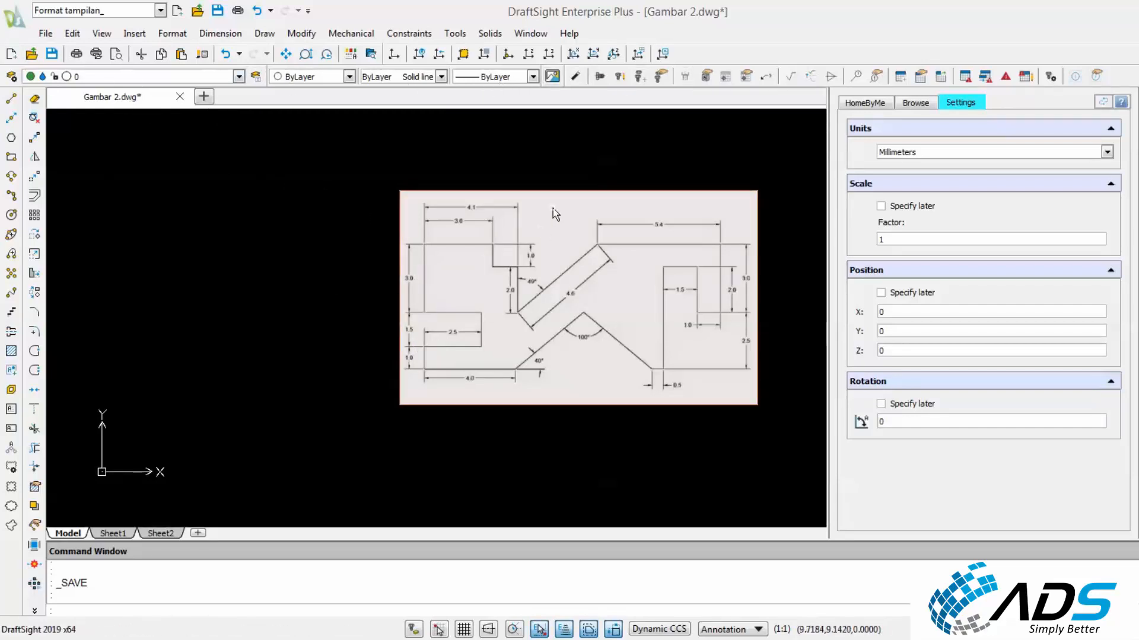
scroll(458, 253, "up", 2)
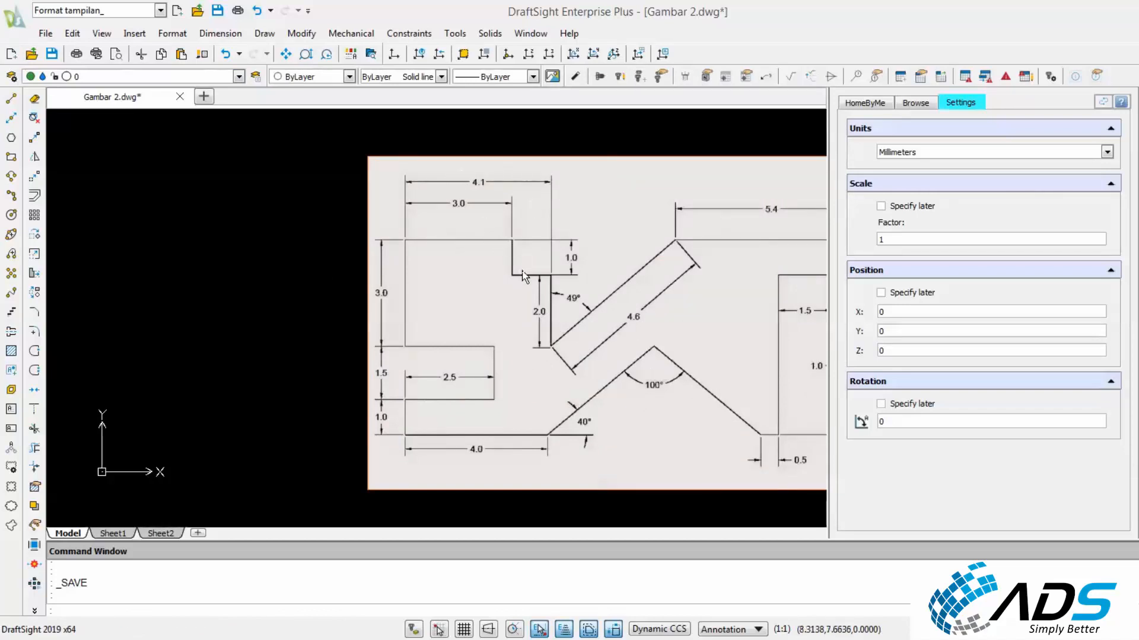
scroll(548, 252, "down", 2)
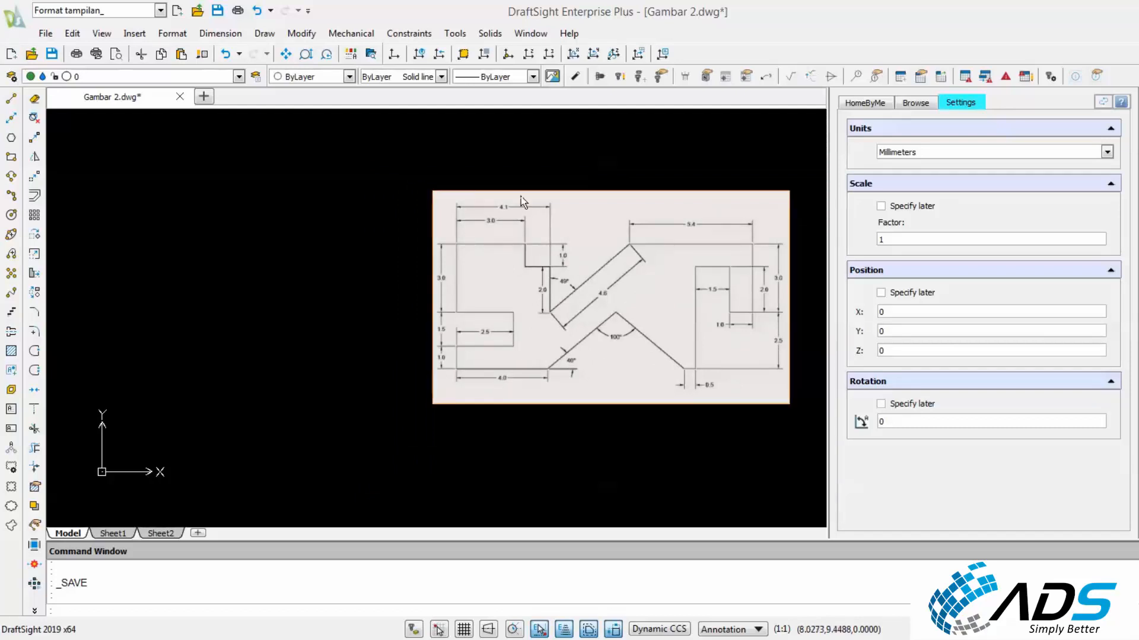
scroll(522, 201, "up", 3)
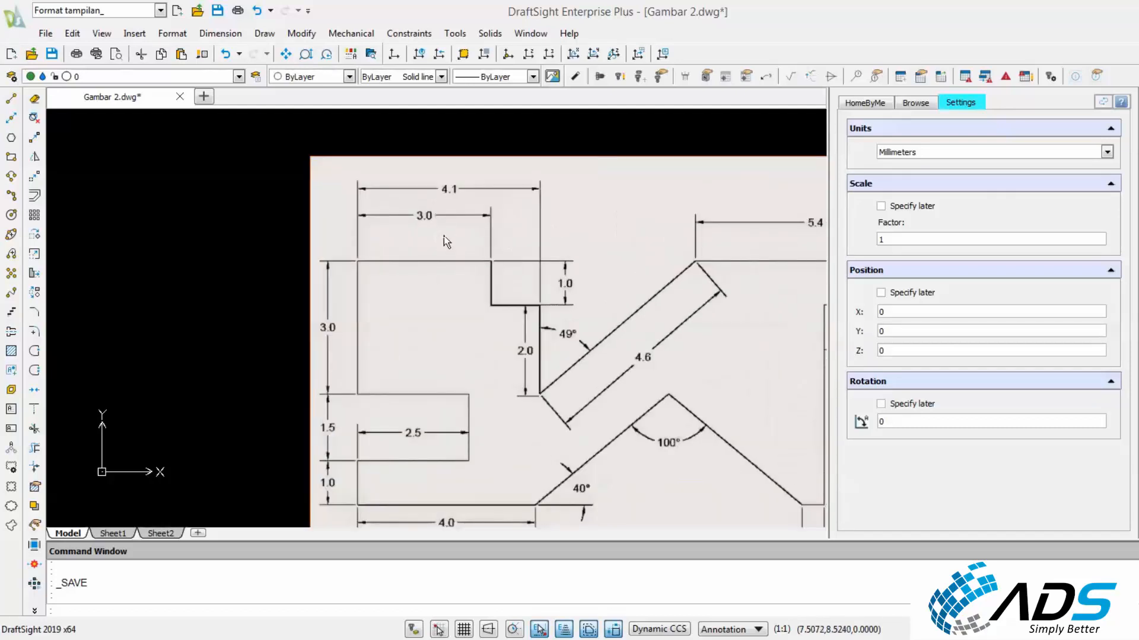
scroll(515, 254, "down", 2)
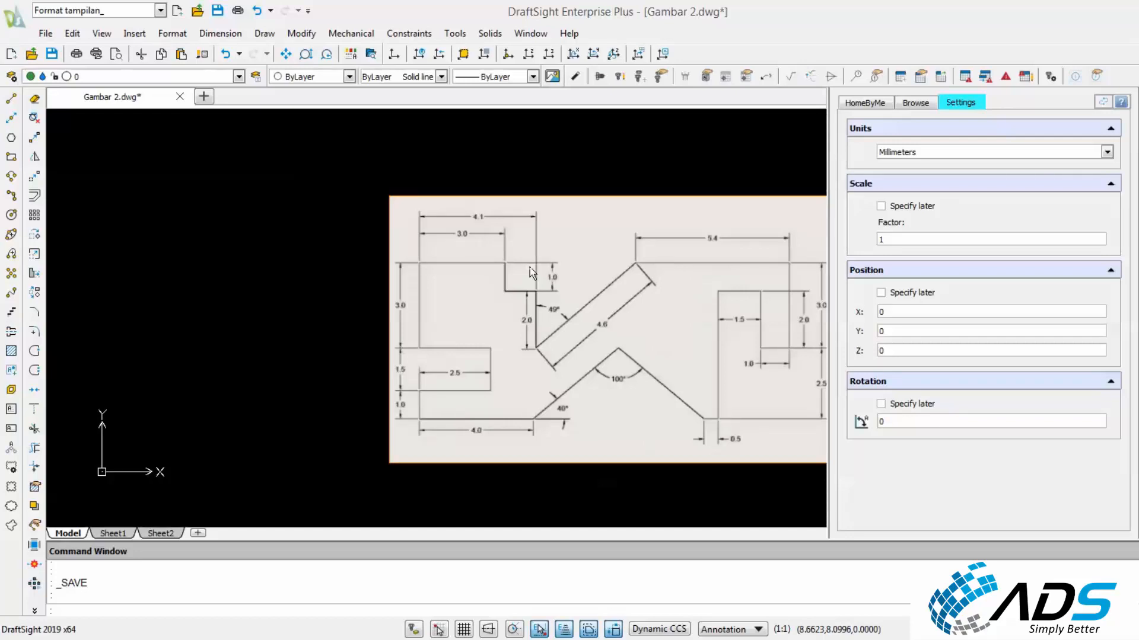
scroll(529, 268, "down", 1)
scroll(415, 219, "down", 1)
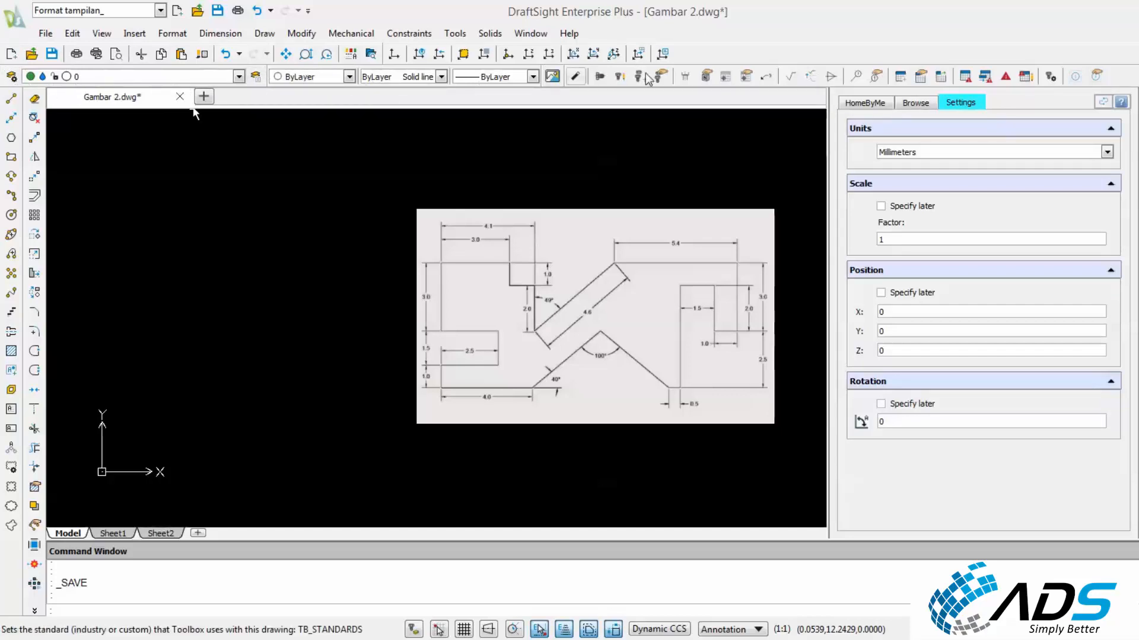
Check in the list of MAIN toolbars whether the Layers toolbar is shown, and leave the selection as it is.
right_click(702, 54)
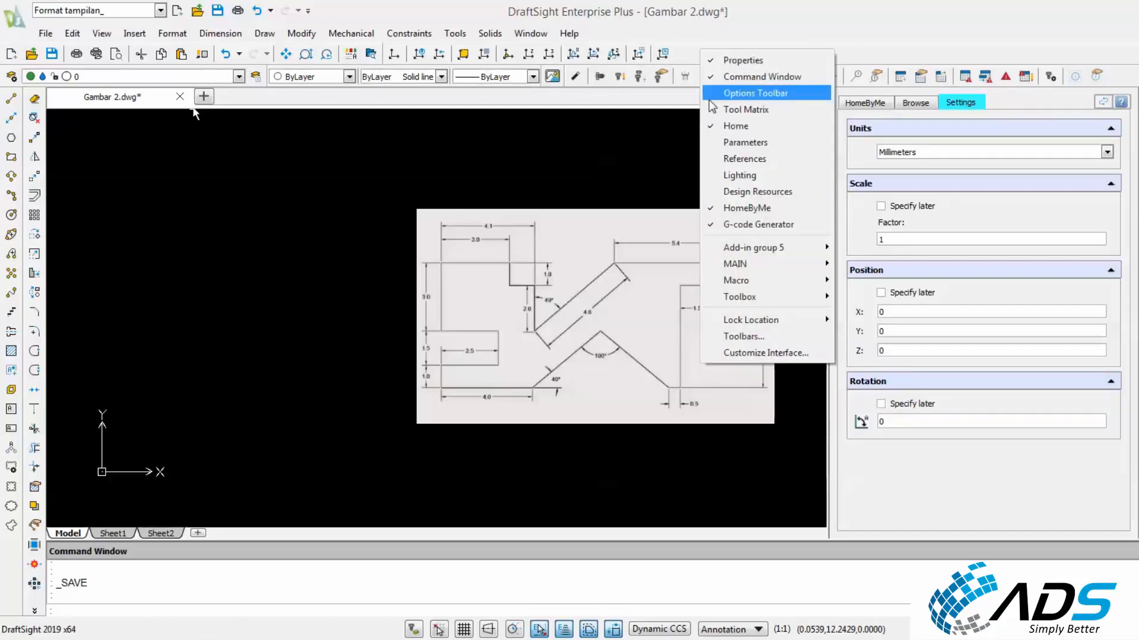
mouse_move(752, 265)
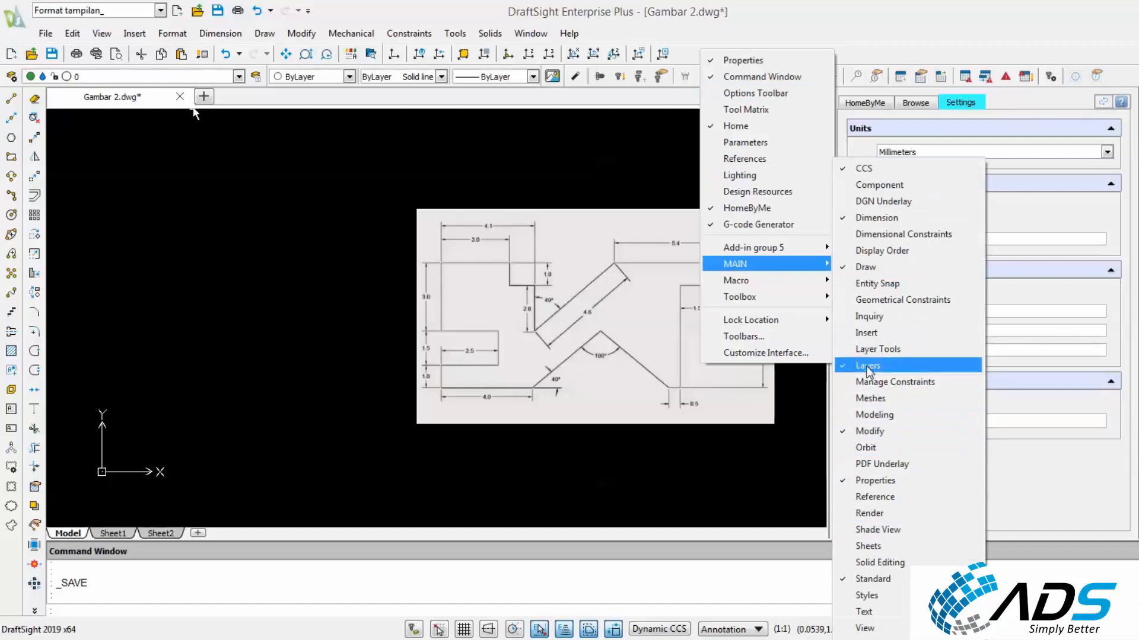
left_click(574, 163)
left_click(560, 156)
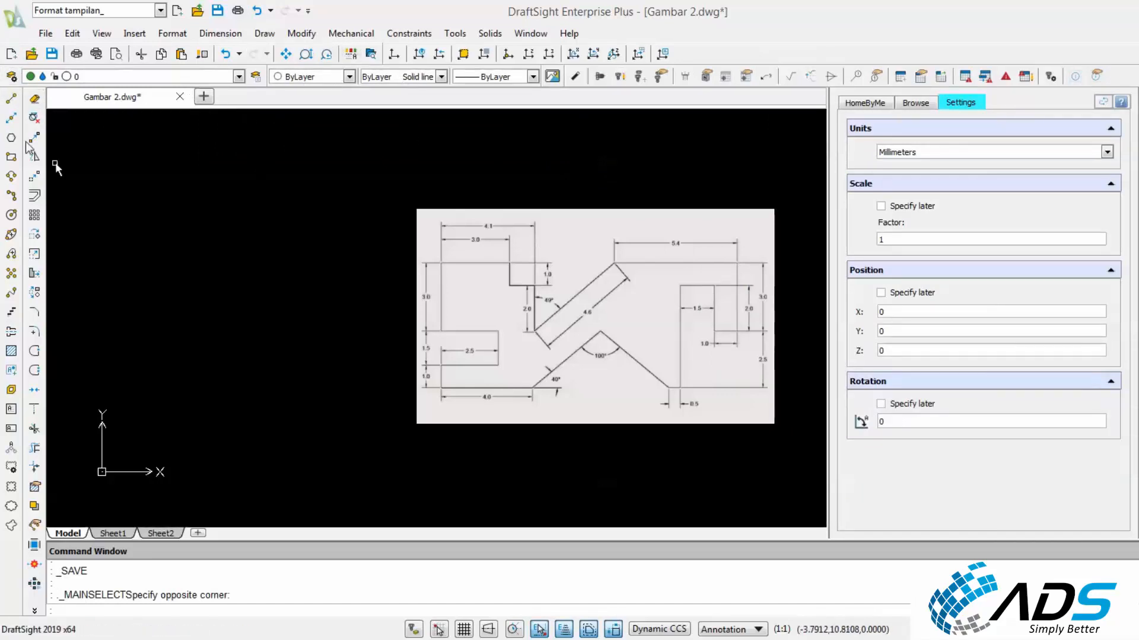
Create a new layer named "Benda" and set its line color to Blue.
left_click(12, 78)
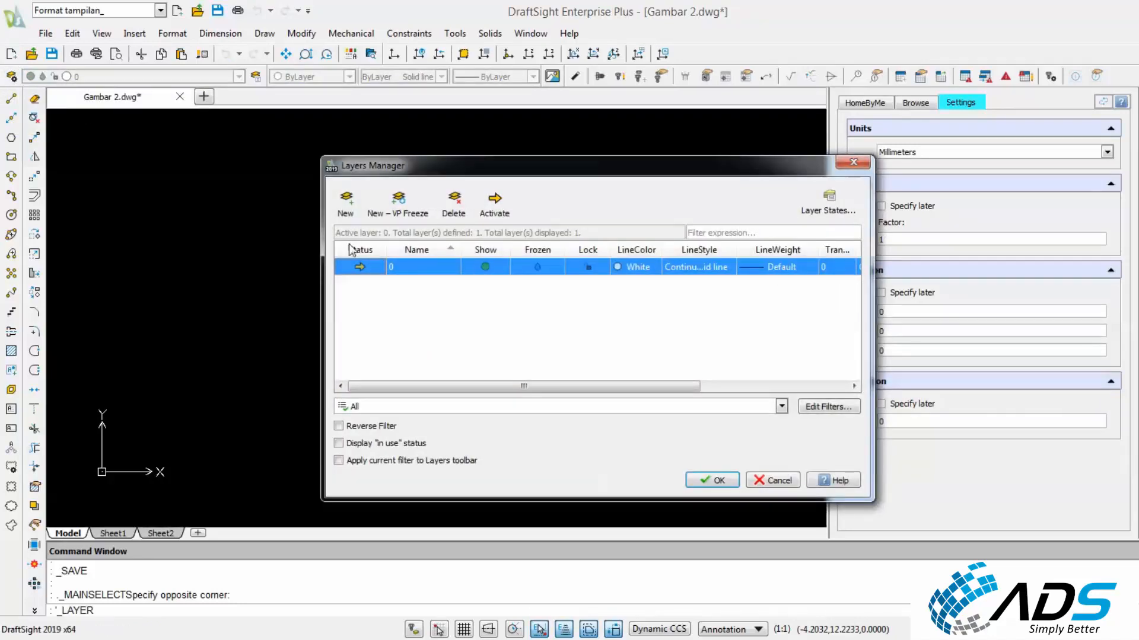
left_click(346, 205)
type("B")
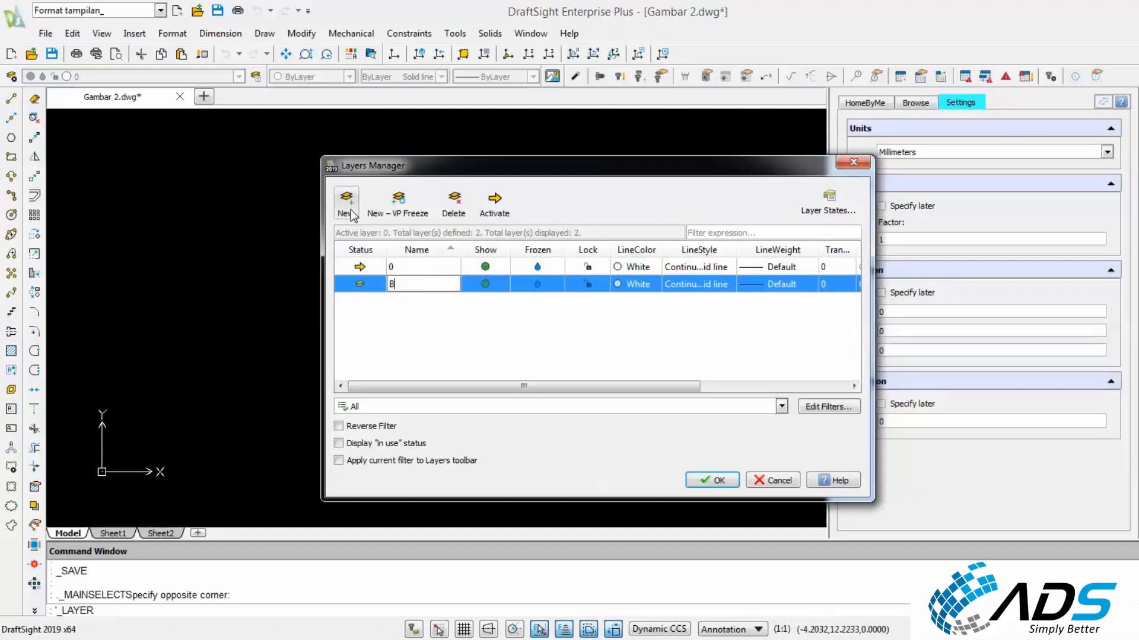
type("enda")
left_click(631, 289)
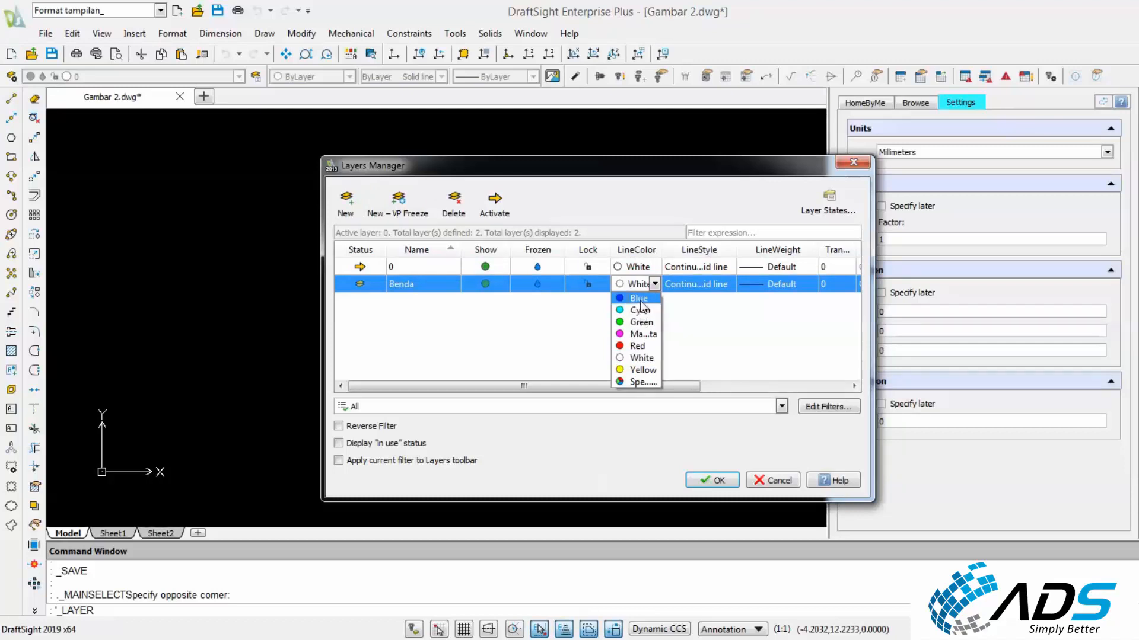
left_click(634, 294)
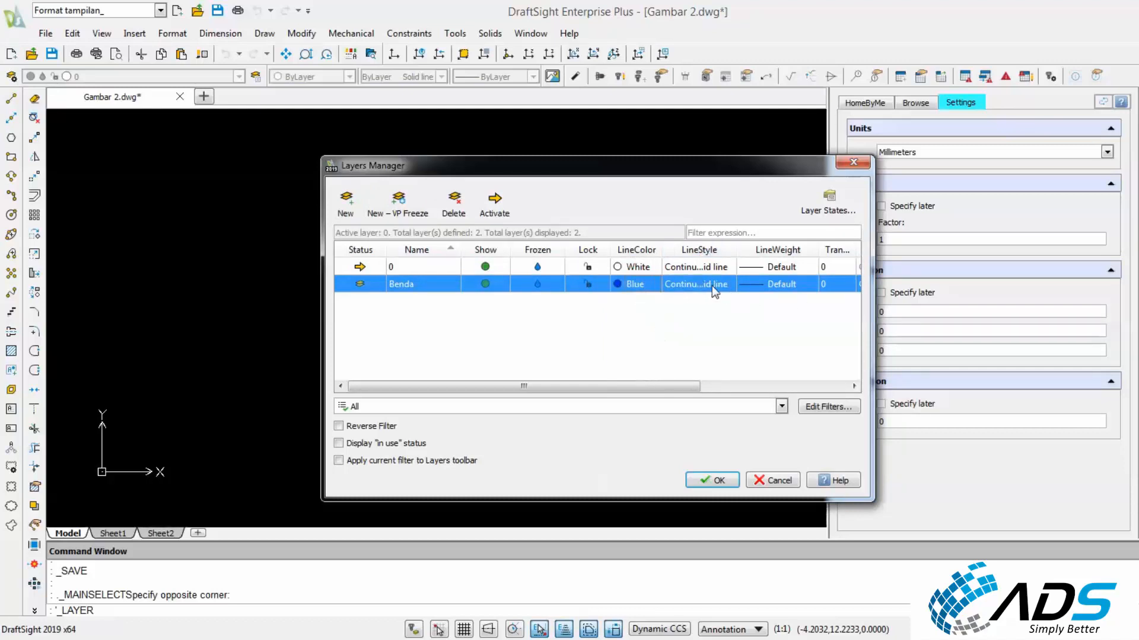
Set the line weight of the Benda layer to 0.35 mm.
left_click_drag(646, 386, 796, 386)
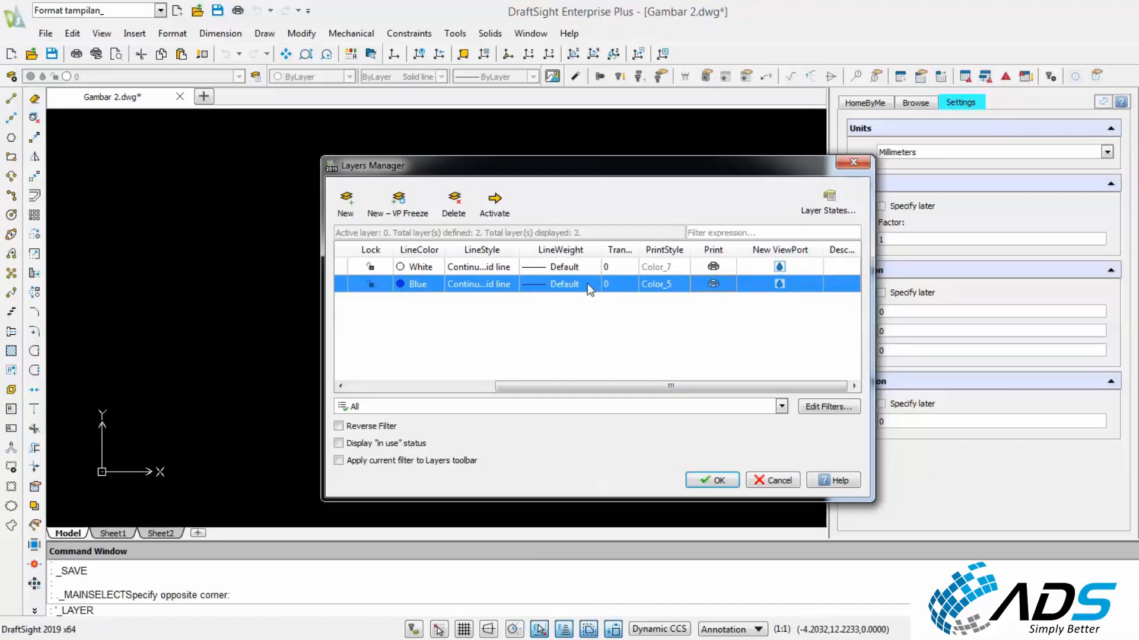
left_click(555, 280)
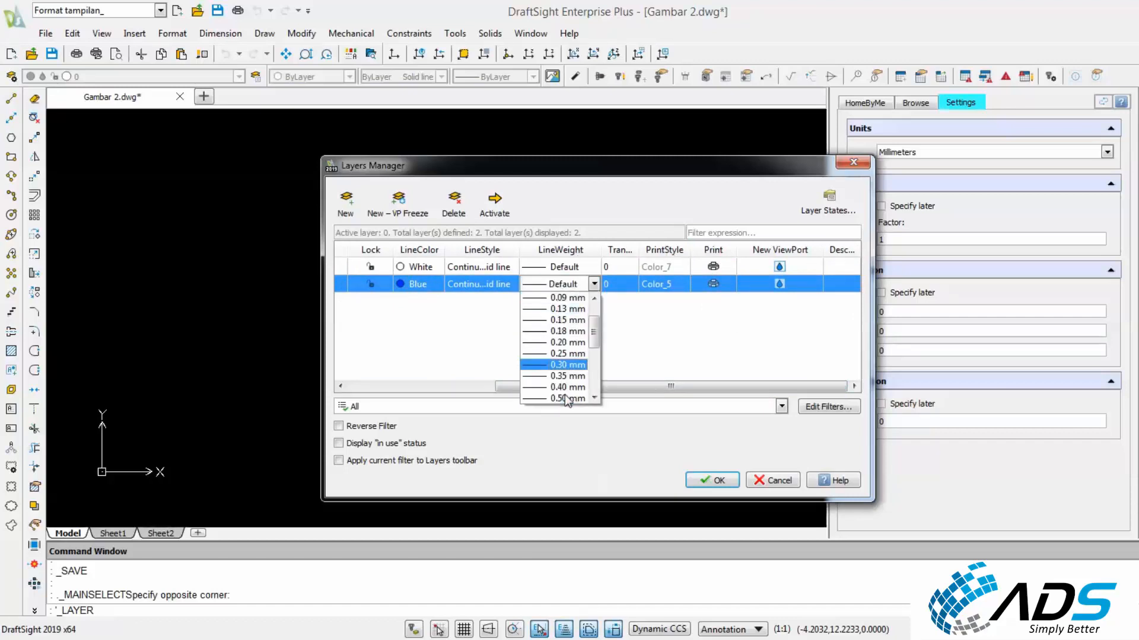
left_click(566, 376)
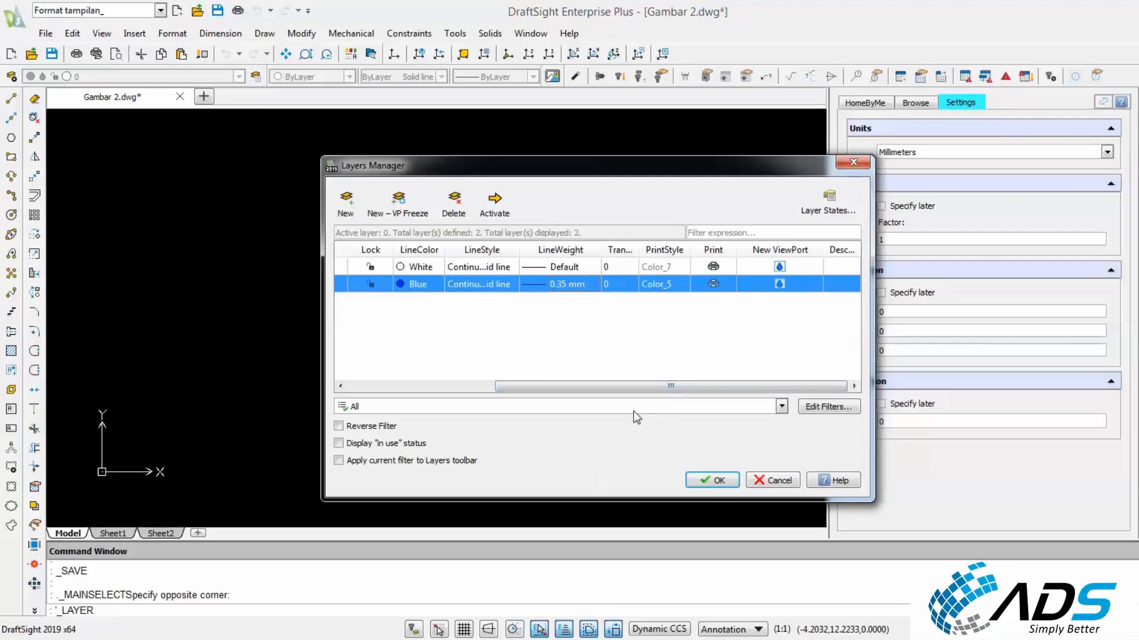
Create a new layer named "Center" and set its line color to Red.
left_click_drag(615, 388, 440, 394)
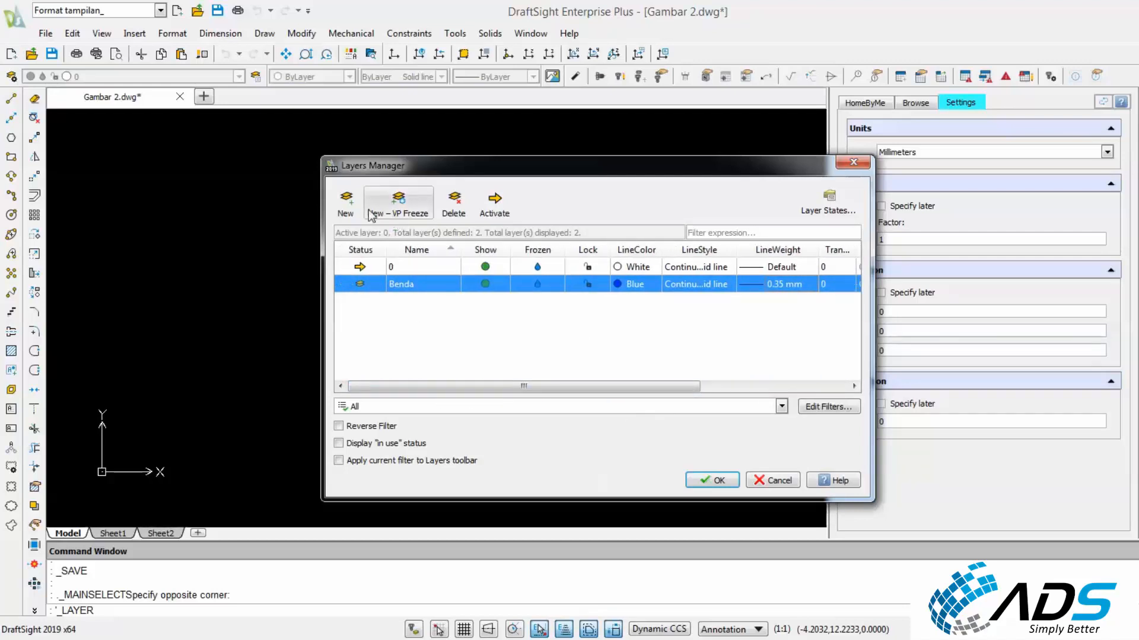
left_click(345, 202)
type("Center")
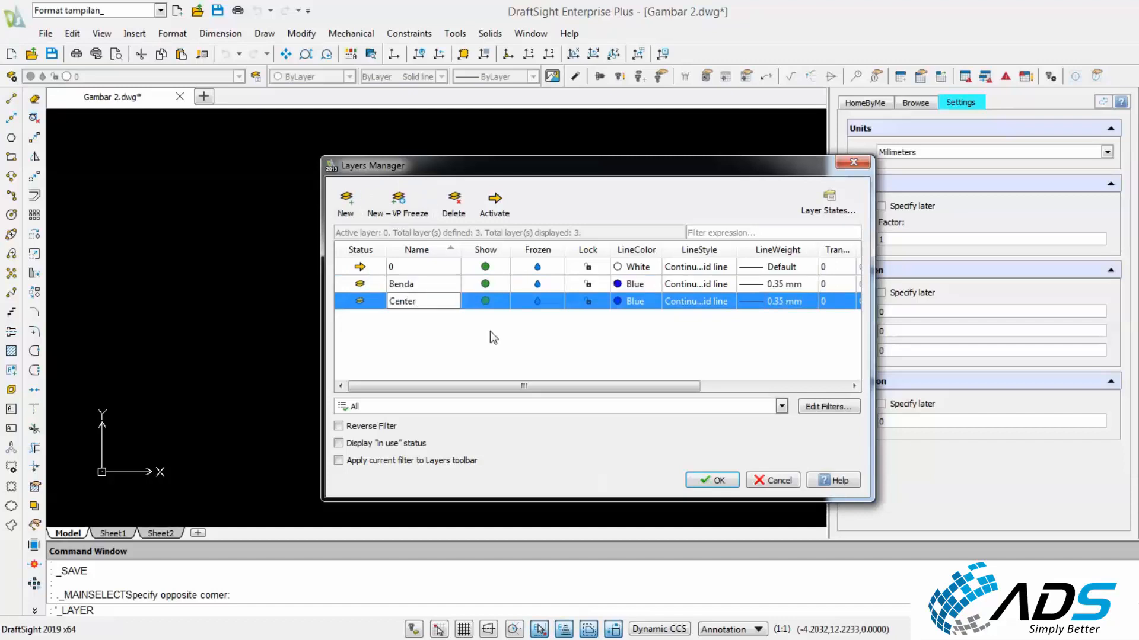
left_click(645, 303)
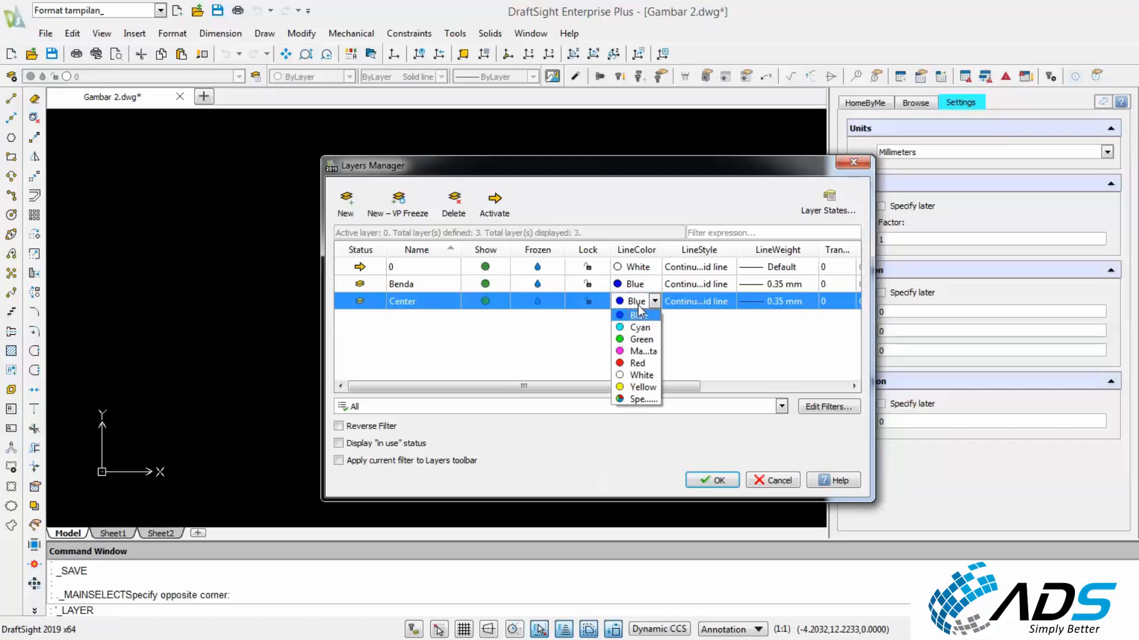
left_click(638, 363)
Load the CENTER line style from inch.lin and assign it to the Center layer.
left_click(692, 301)
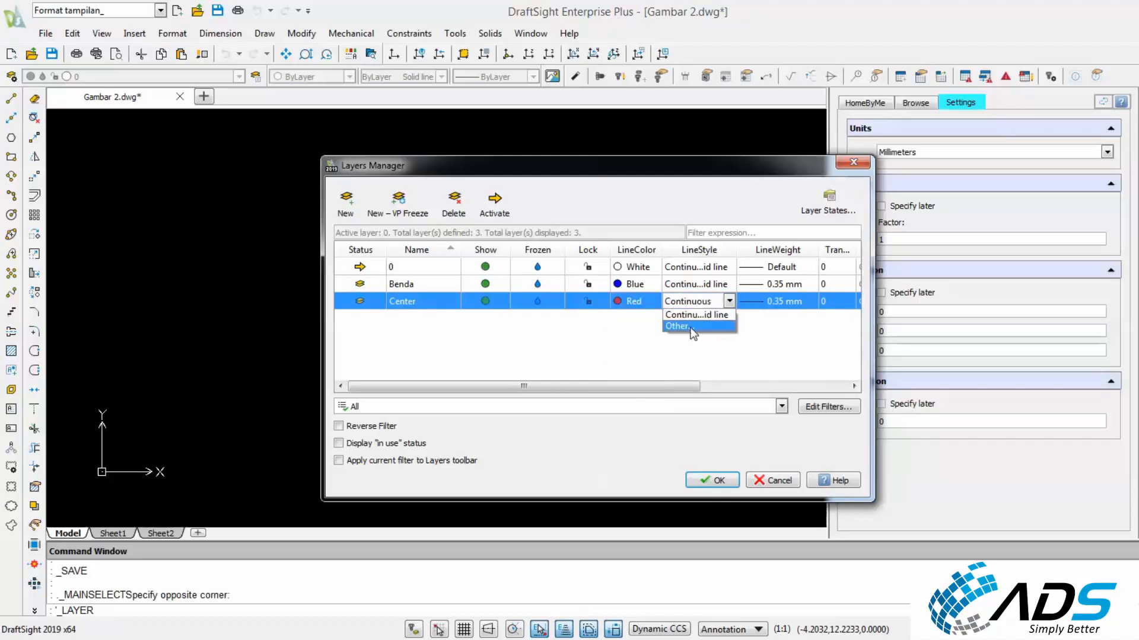
left_click(692, 327)
left_click(733, 200)
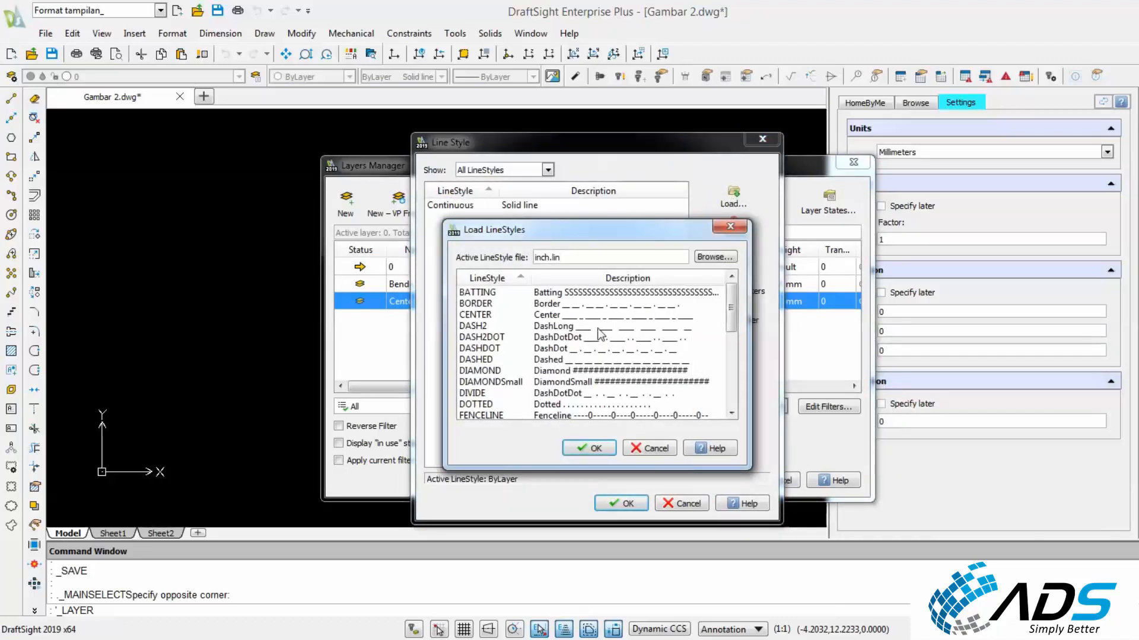
left_click(485, 315)
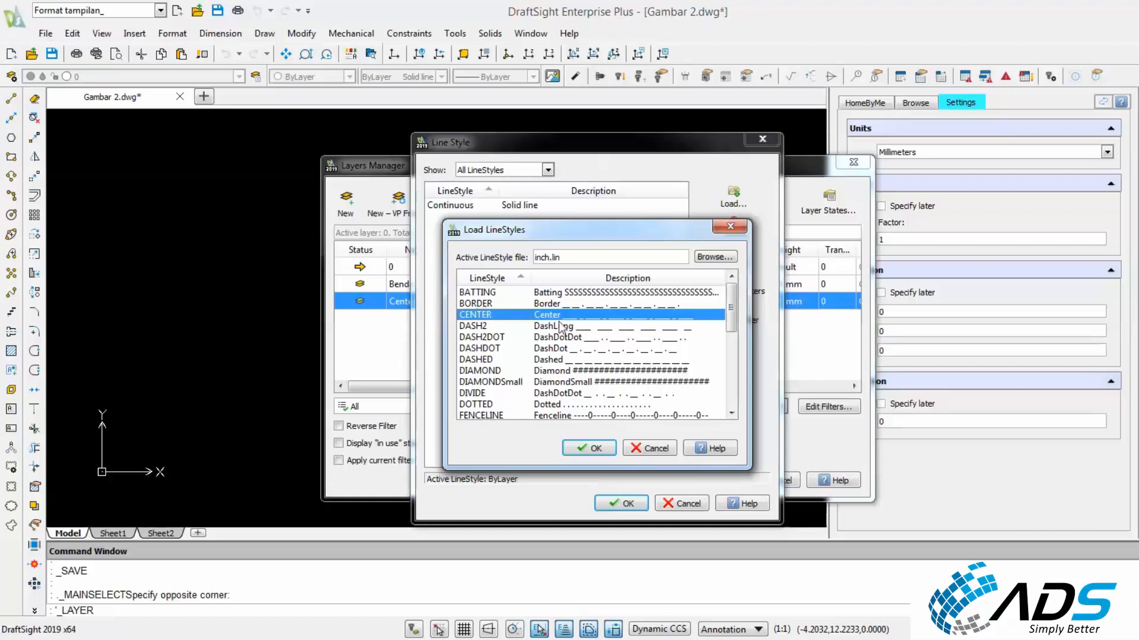
left_click(589, 449)
left_click(509, 208)
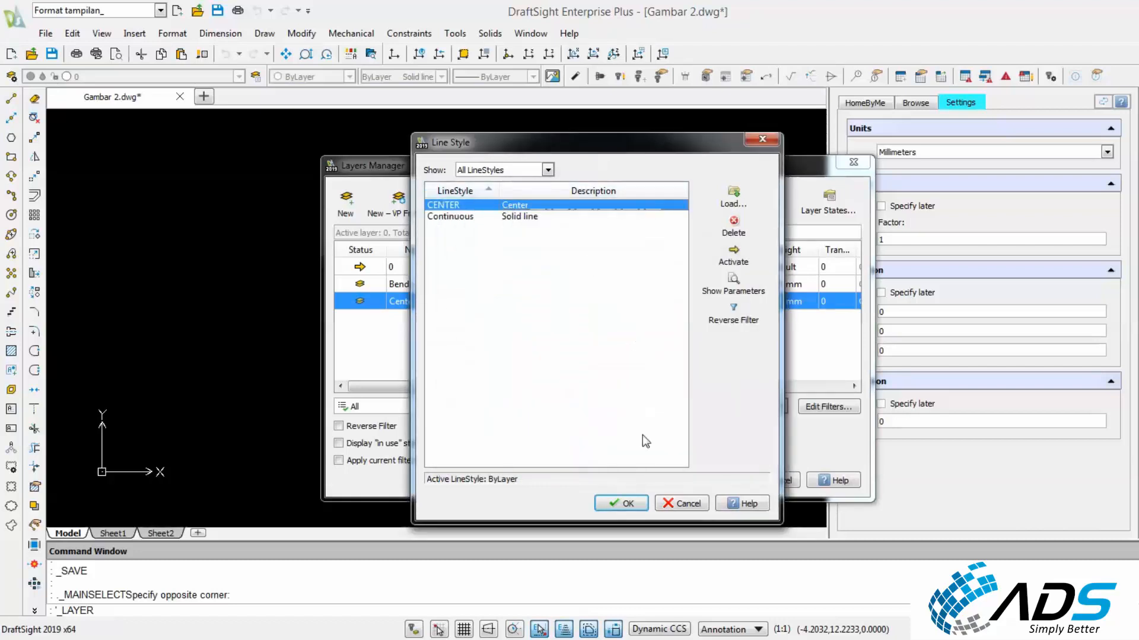
left_click(619, 503)
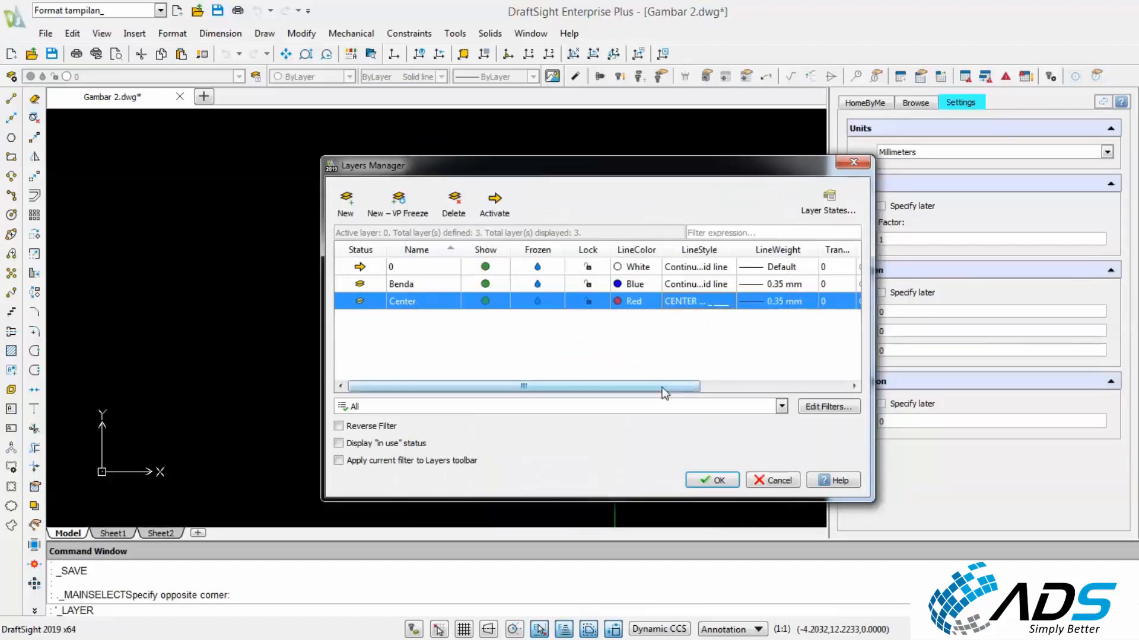
Set the line weight of the Center layer to 0.15 mm.
left_click_drag(666, 389, 704, 391)
left_click(715, 302)
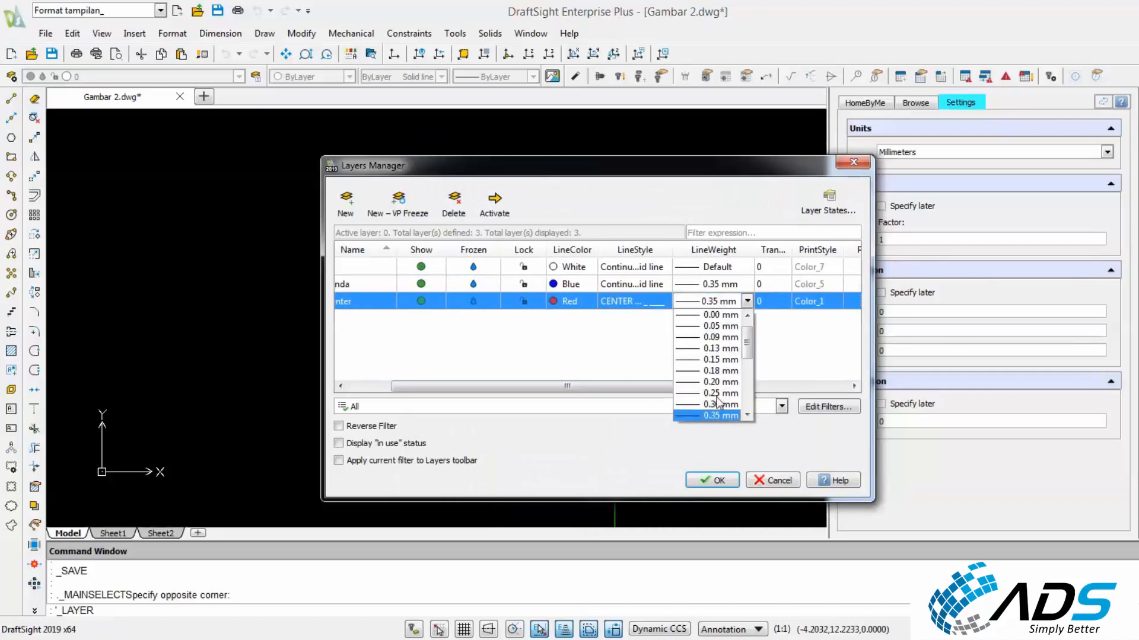
left_click(719, 360)
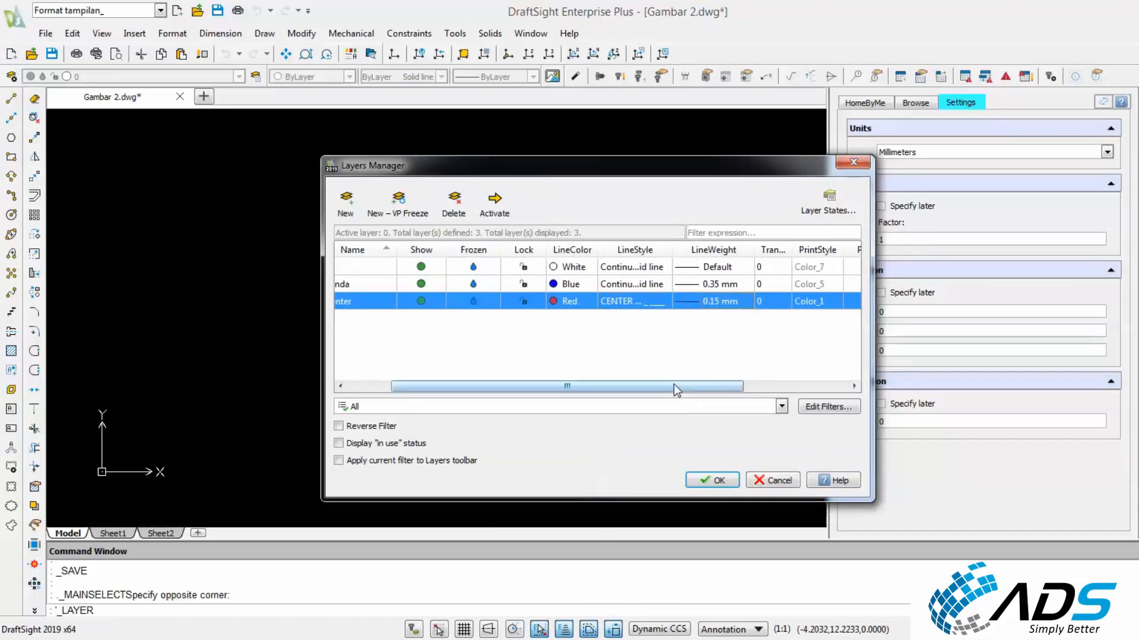
Create a new layer named "Bayang" and set its line color to Yellow.
left_click_drag(671, 385, 628, 386)
left_click(350, 209)
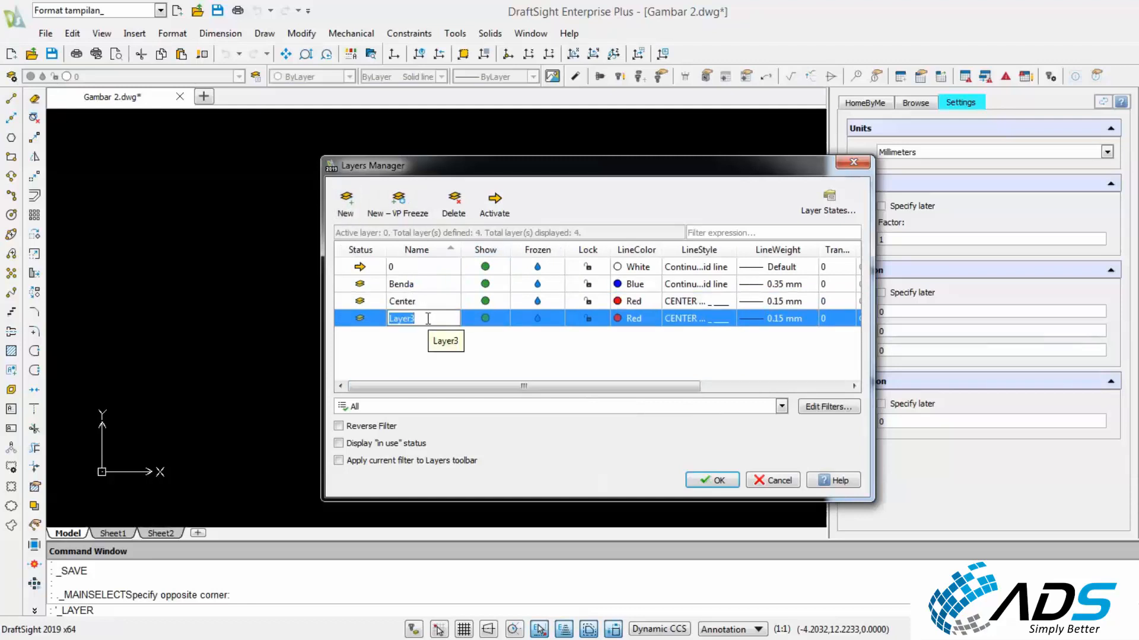
type("Bayang")
left_click(622, 321)
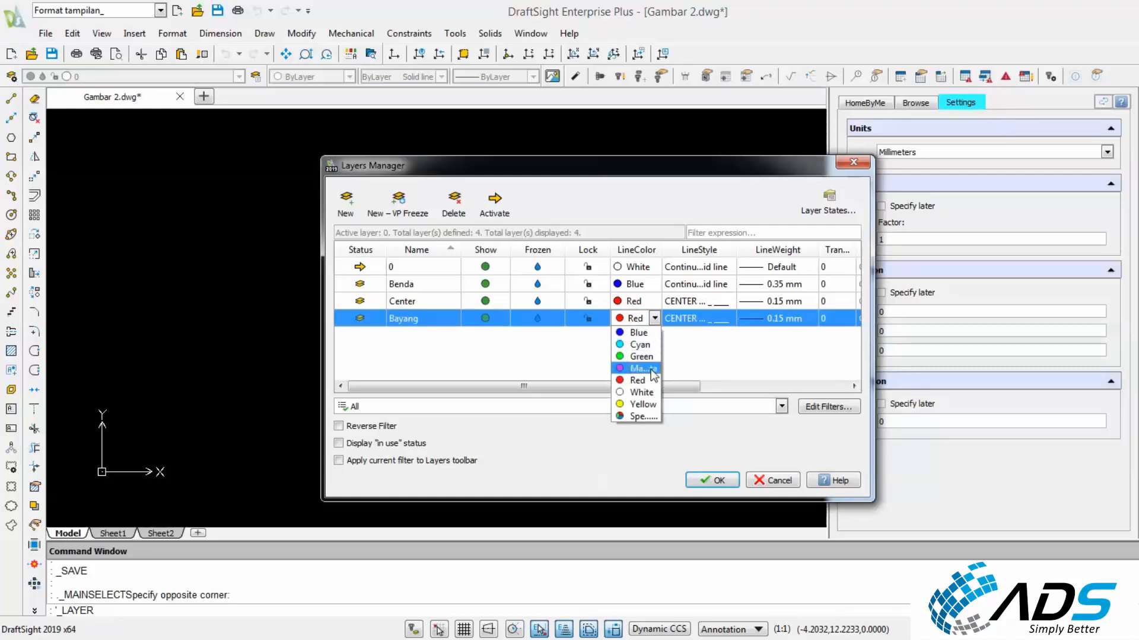
left_click(638, 400)
Load the HIDDEN line style, assign it to the Bayang layer, and set that layer's line weight to 0.18 mm.
left_click(712, 323)
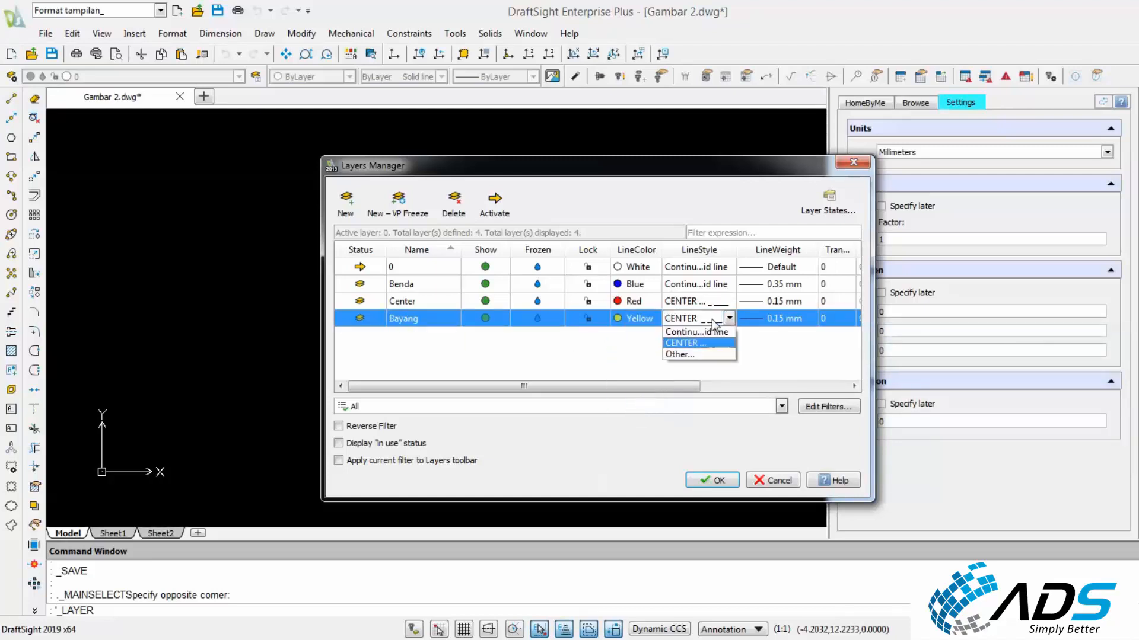
left_click(684, 350)
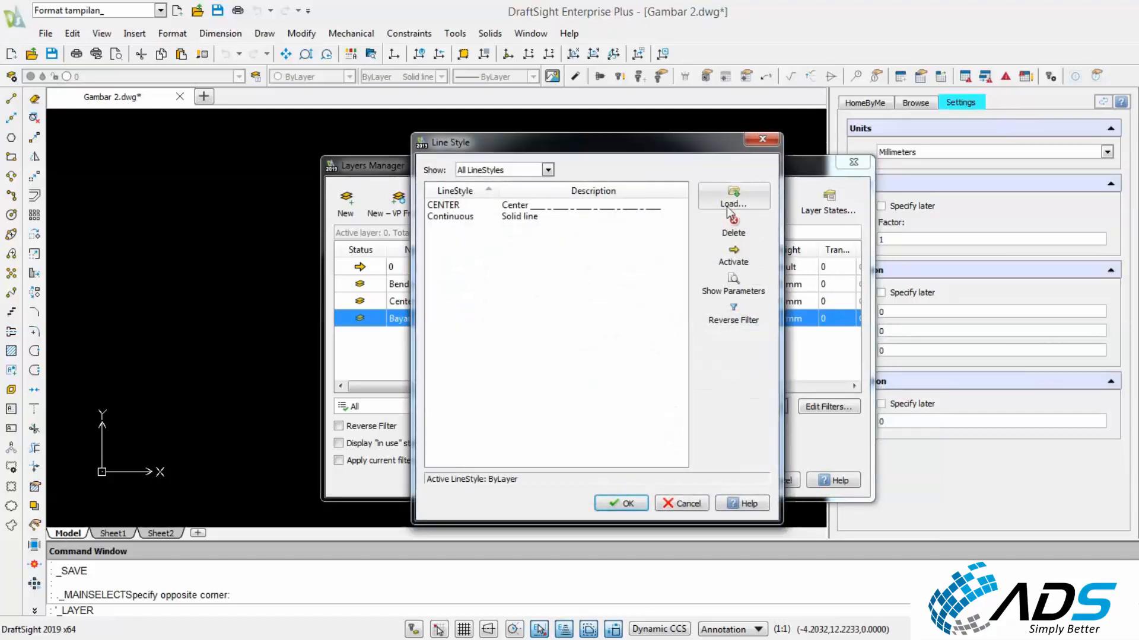
left_click(728, 202)
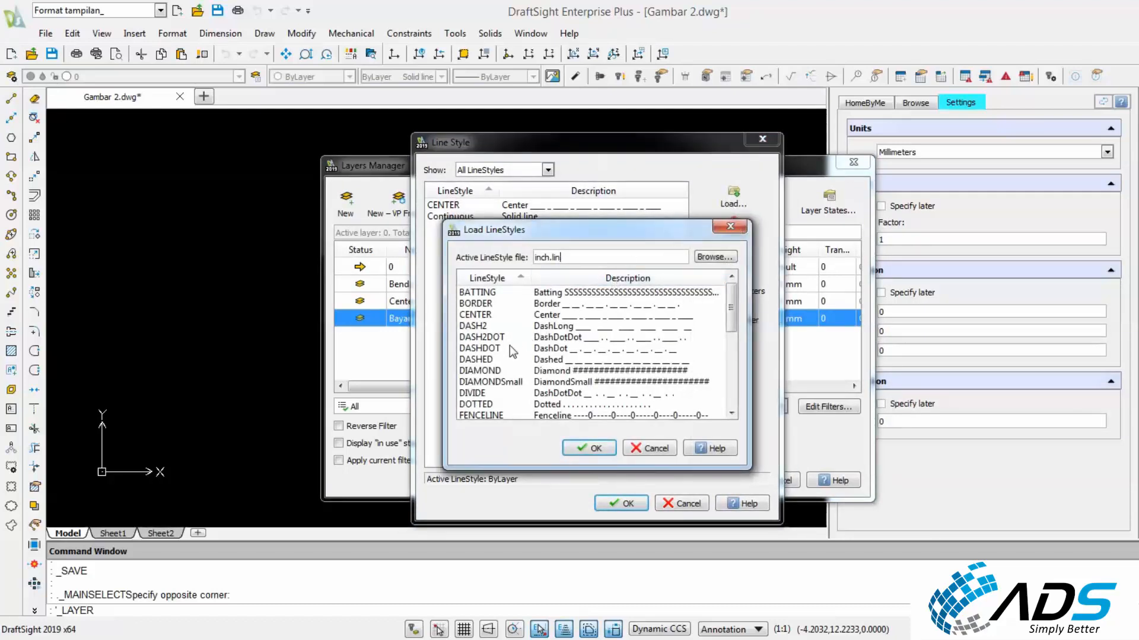
scroll(482, 392, "down", 3)
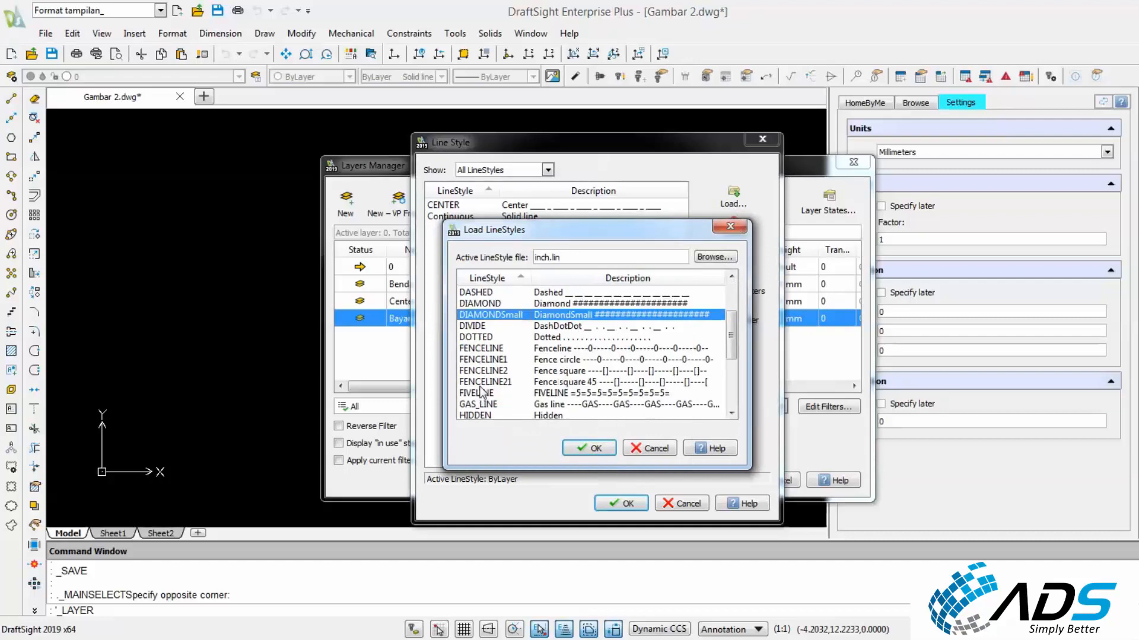
left_click(485, 350)
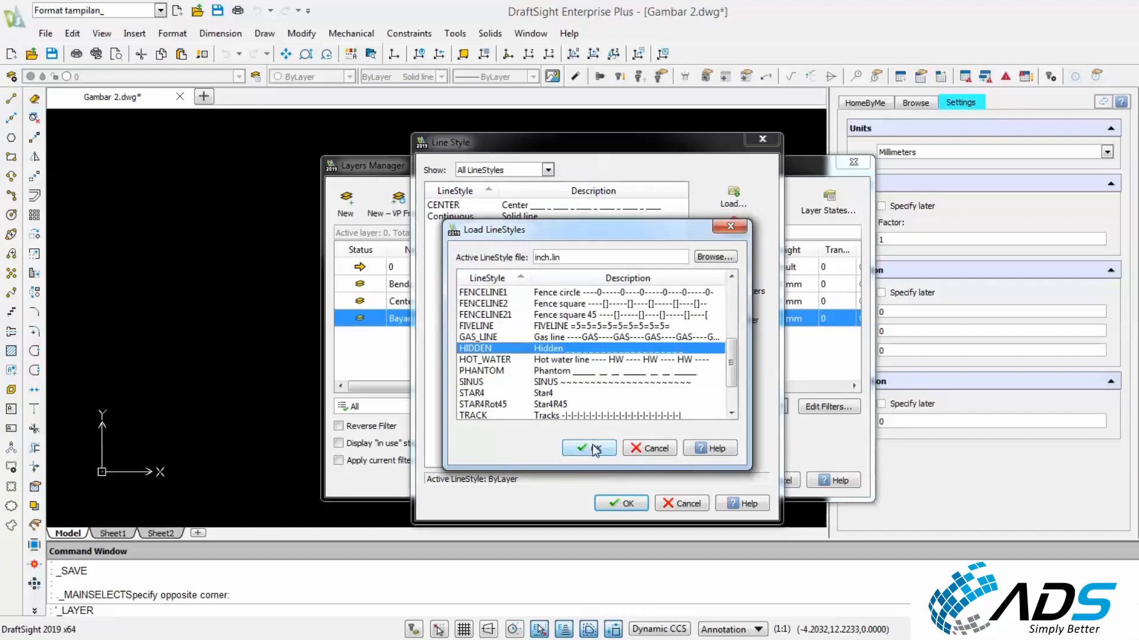
left_click(595, 449)
left_click(537, 229)
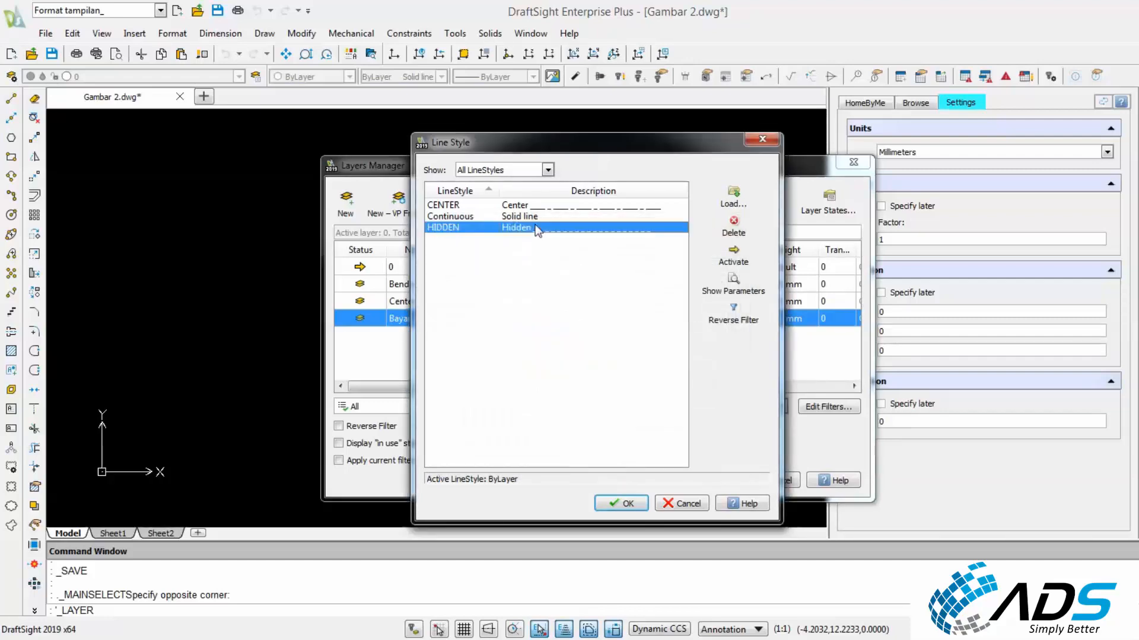
left_click(620, 503)
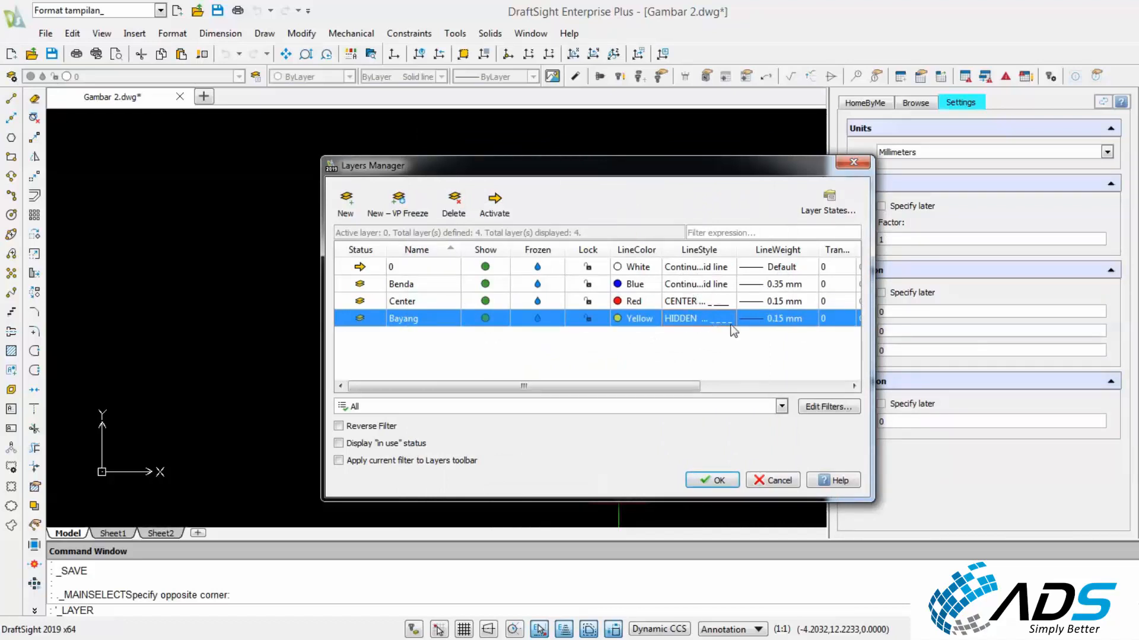
left_click(777, 317)
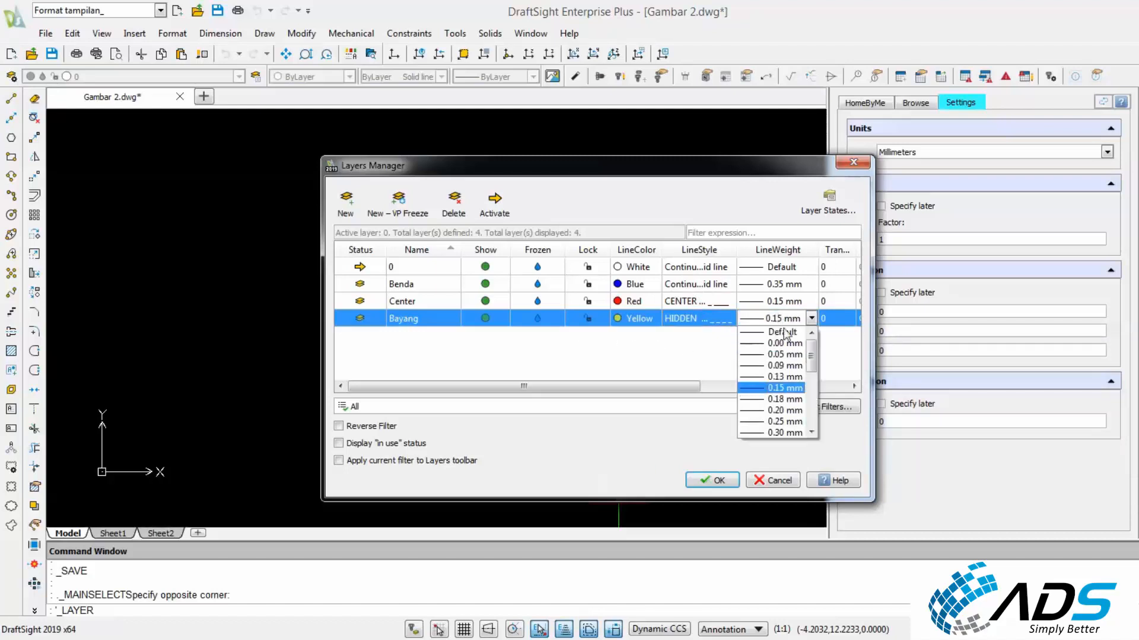
left_click(776, 394)
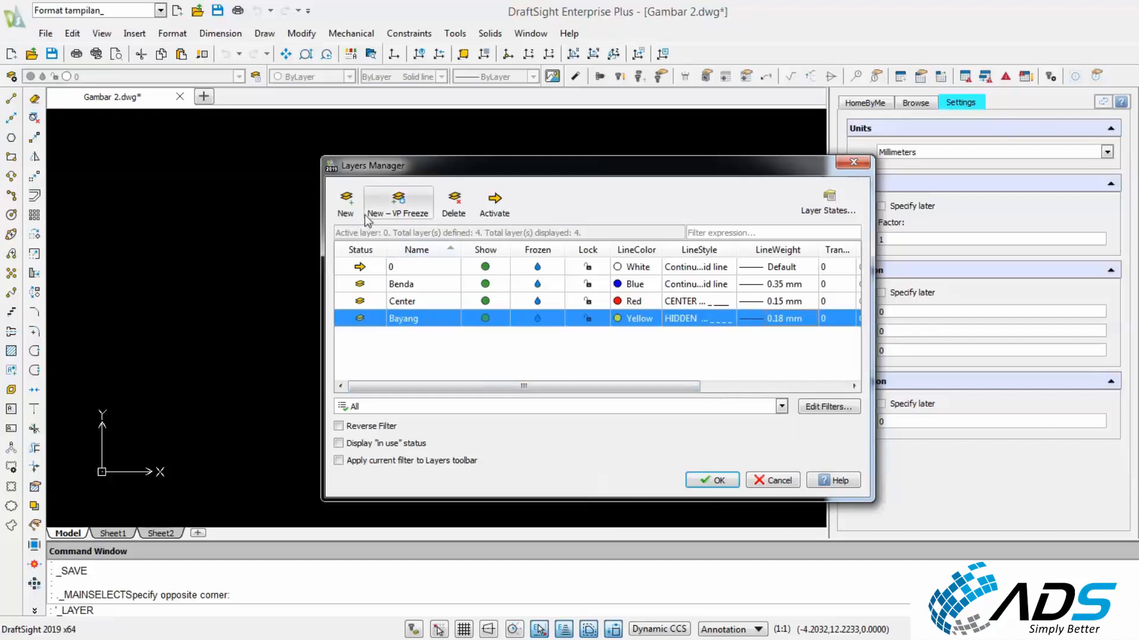
Create a new layer named "Dimensi" and set its line color to gray, index color 8.
left_click(347, 205)
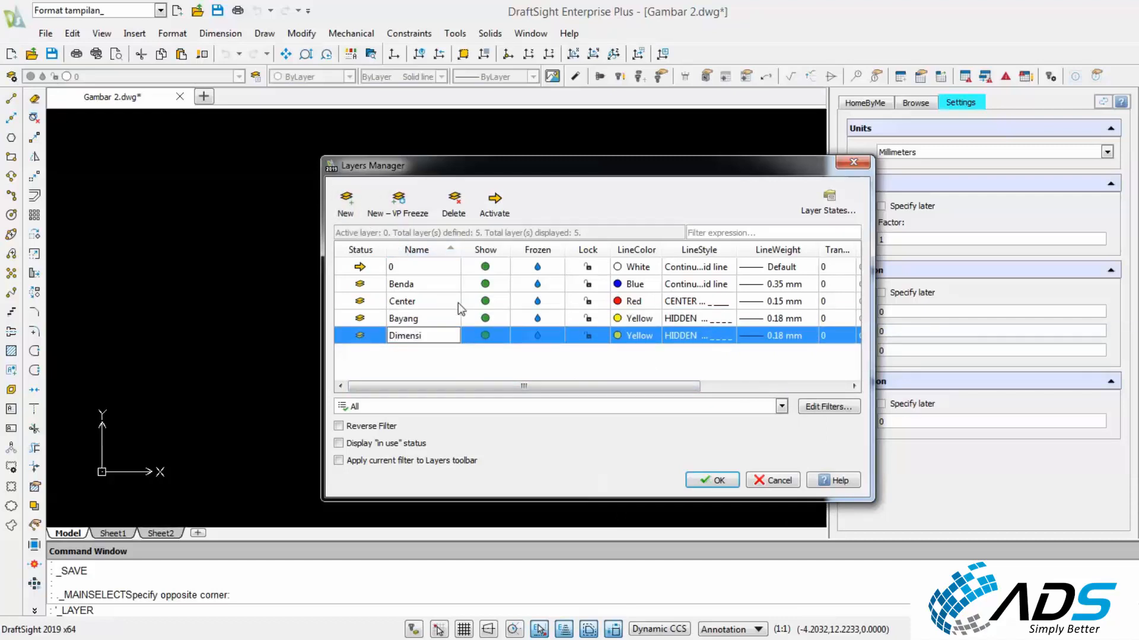
left_click(611, 336)
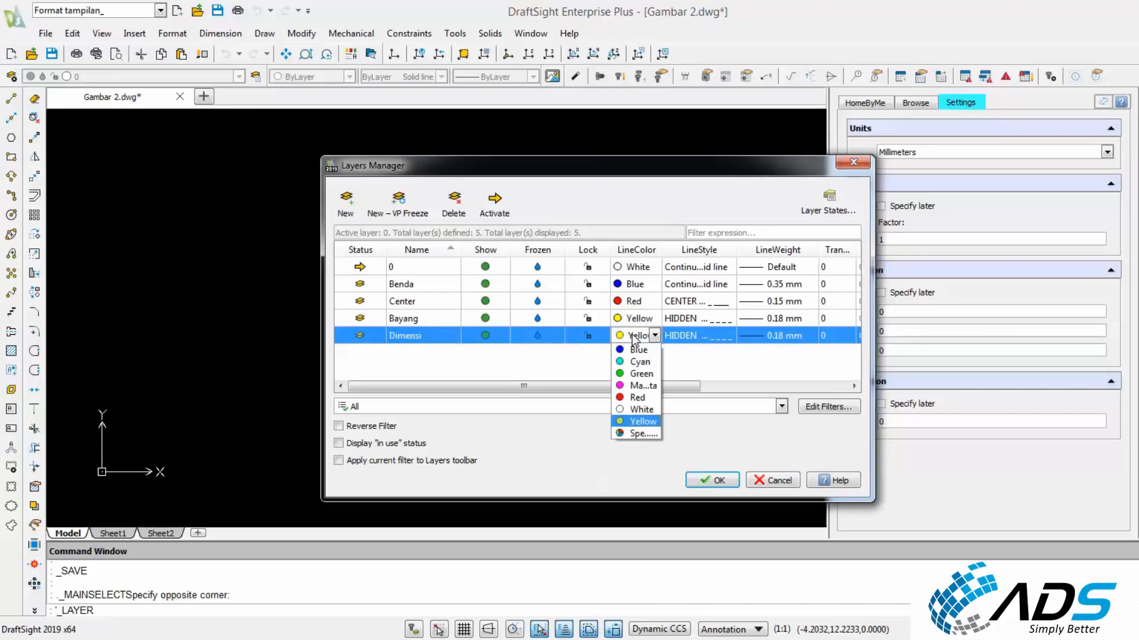
left_click(650, 439)
left_click(579, 347)
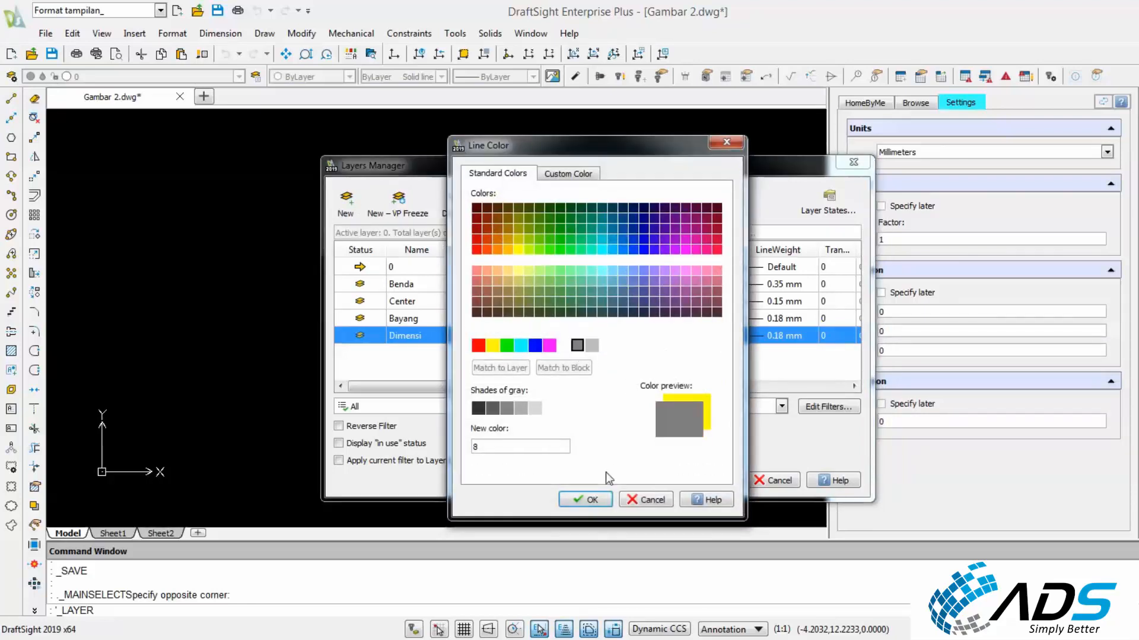
left_click(596, 495)
Give the Dimensi layer the Continuous solid line style and a line weight of 0.09 mm.
left_click(692, 336)
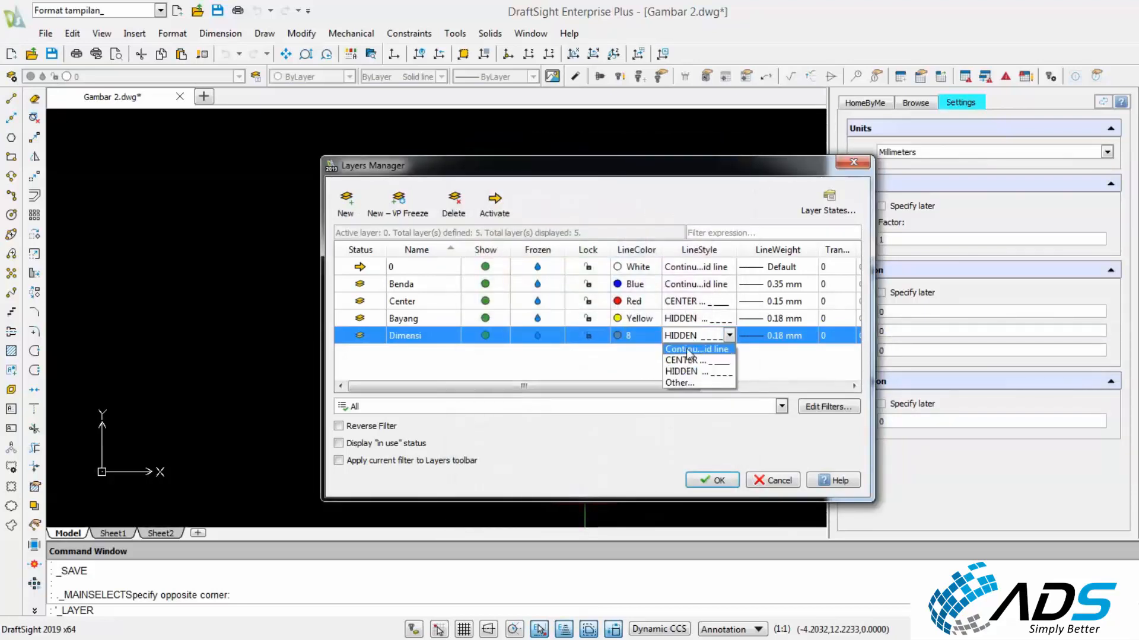
left_click(691, 353)
left_click(771, 336)
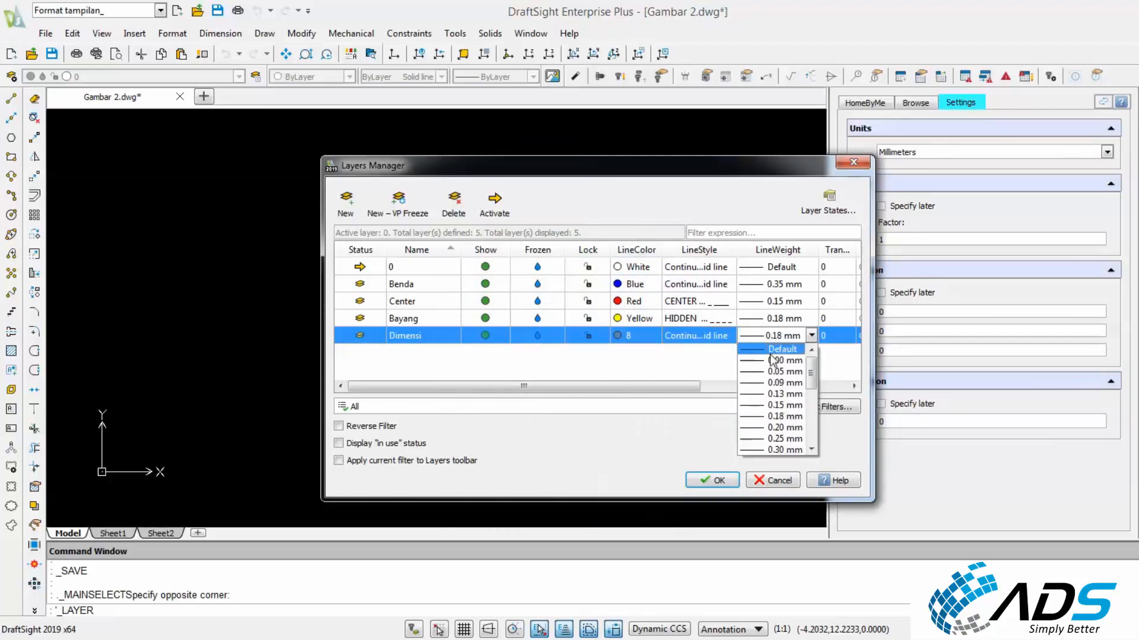
left_click(777, 382)
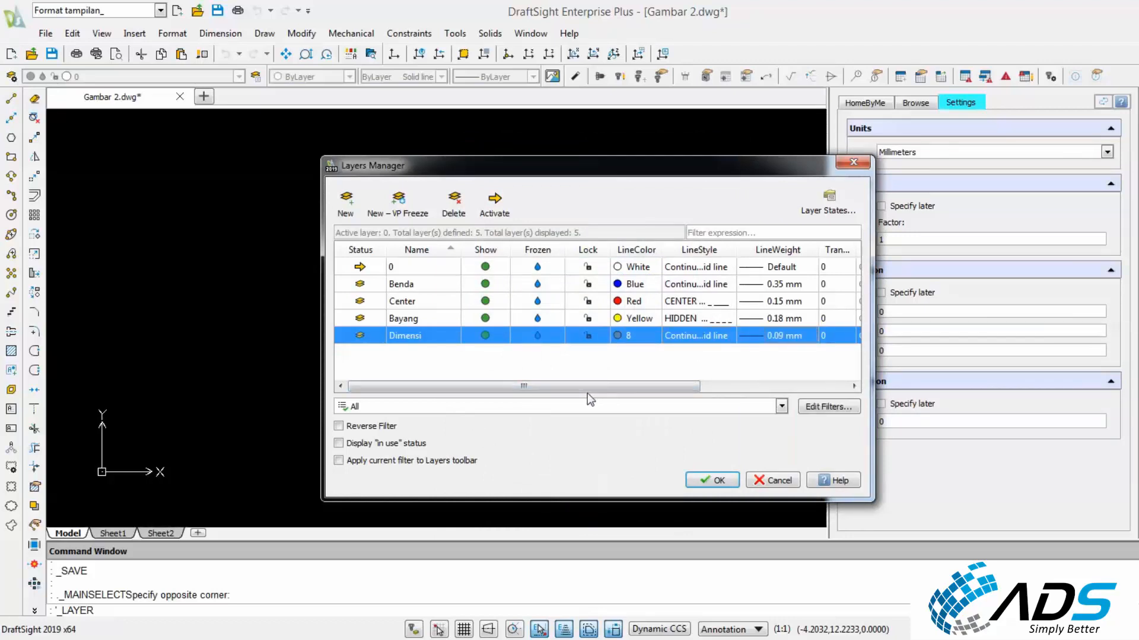
Create a new layer named "part" and set its line color to dark green, index color 96.
left_click(354, 215)
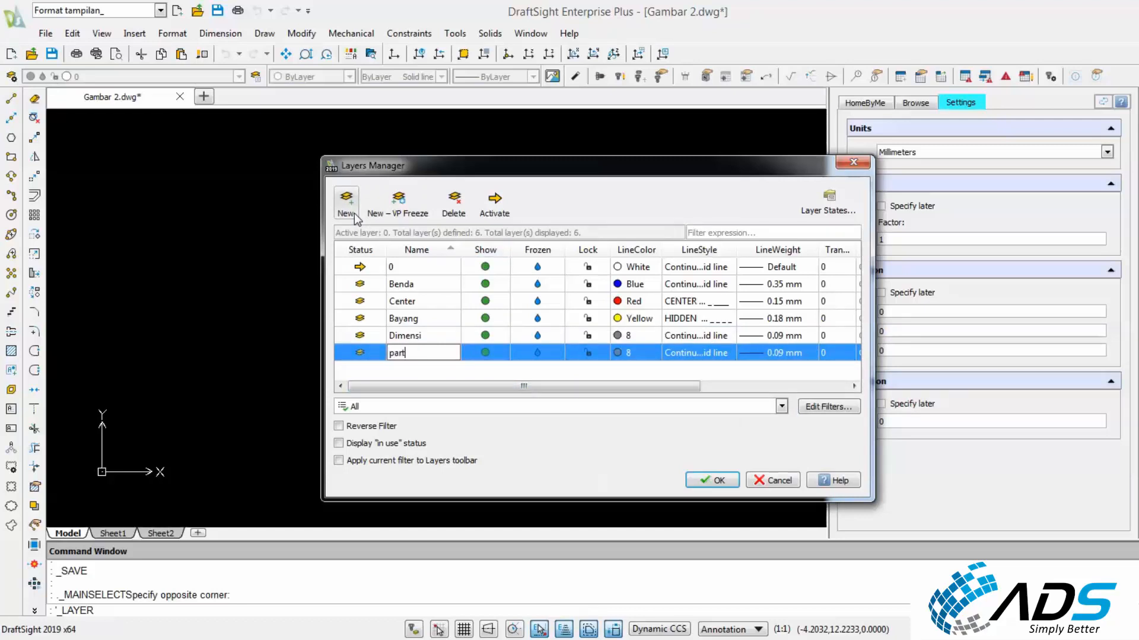
left_click(621, 358)
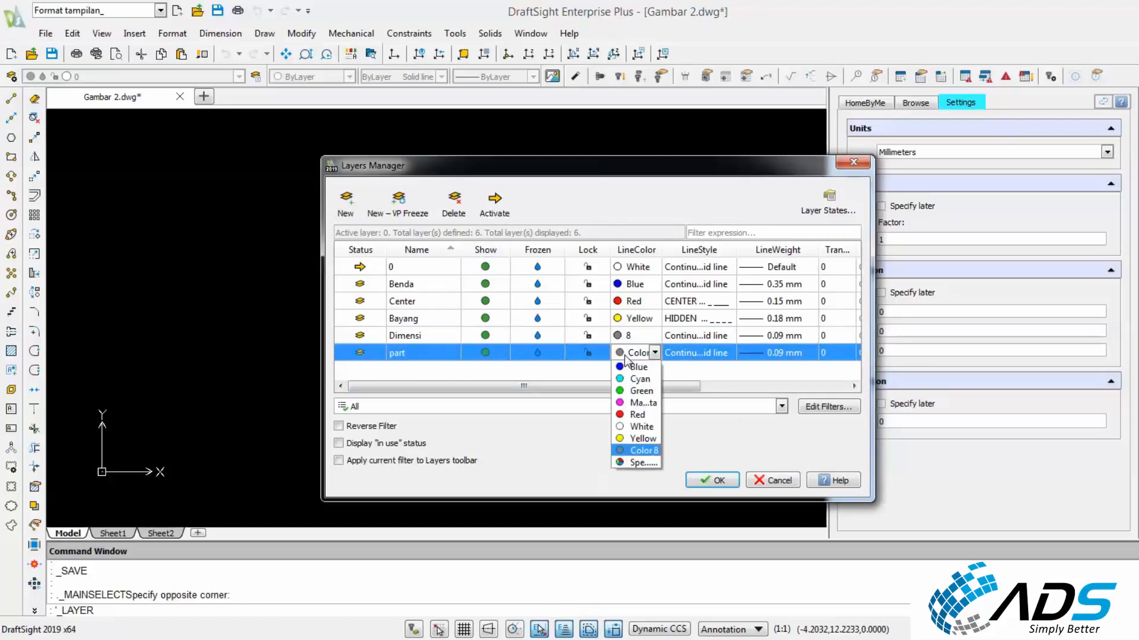
left_click(632, 461)
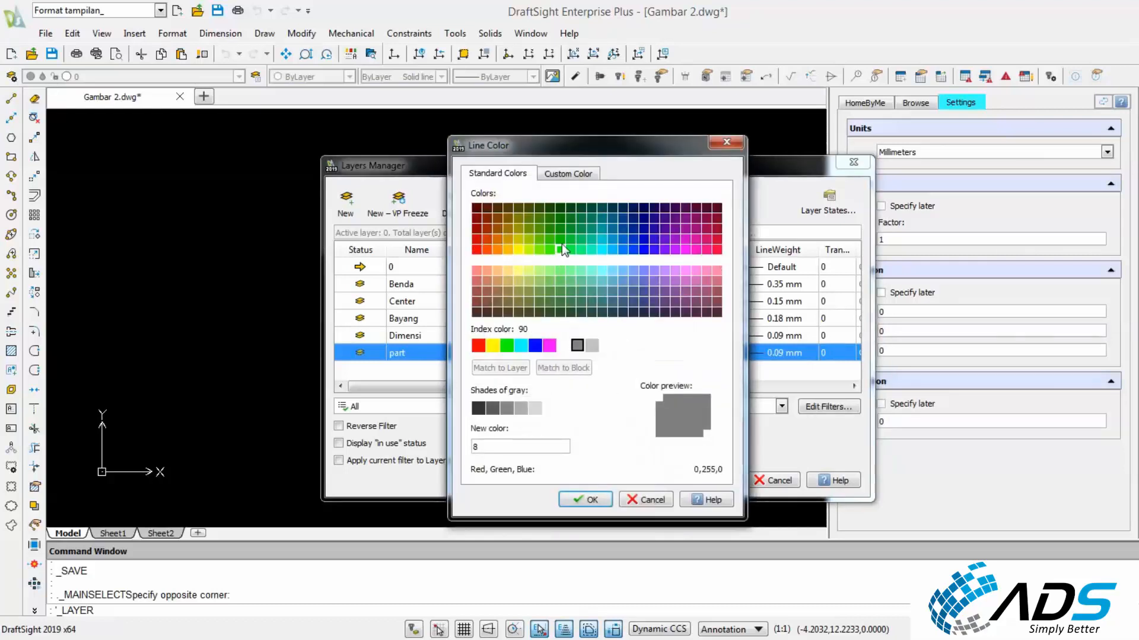
left_click(581, 239)
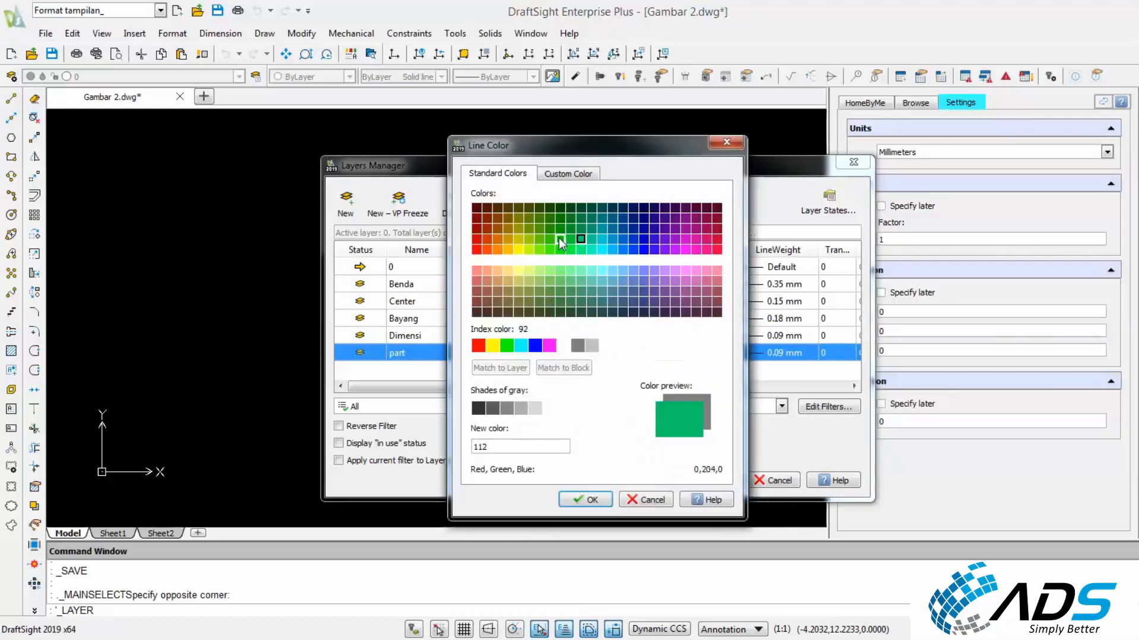
left_click(567, 233)
left_click(560, 219)
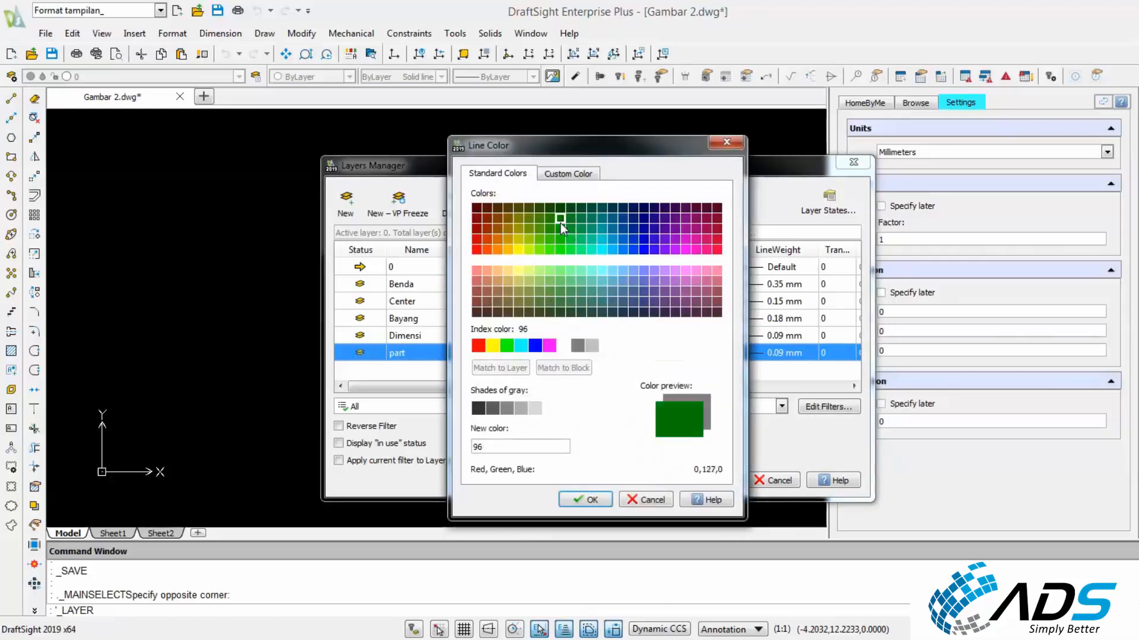
left_click(577, 500)
Set the line weight of the part layer to 0.05 mm and accept the layer definitions.
left_click(771, 353)
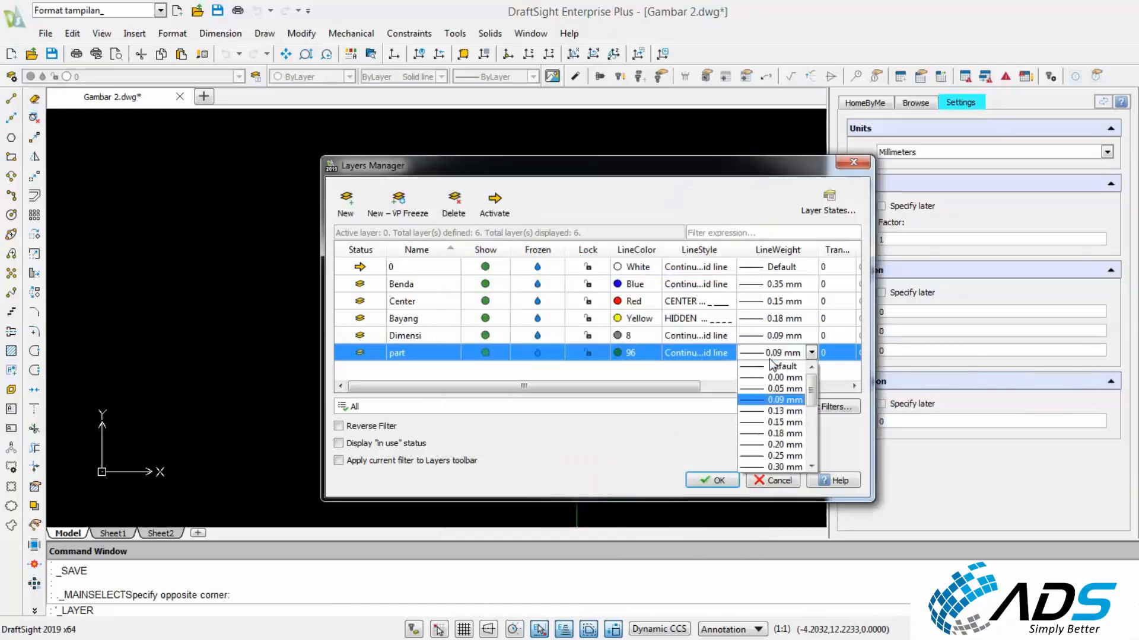
left_click(774, 383)
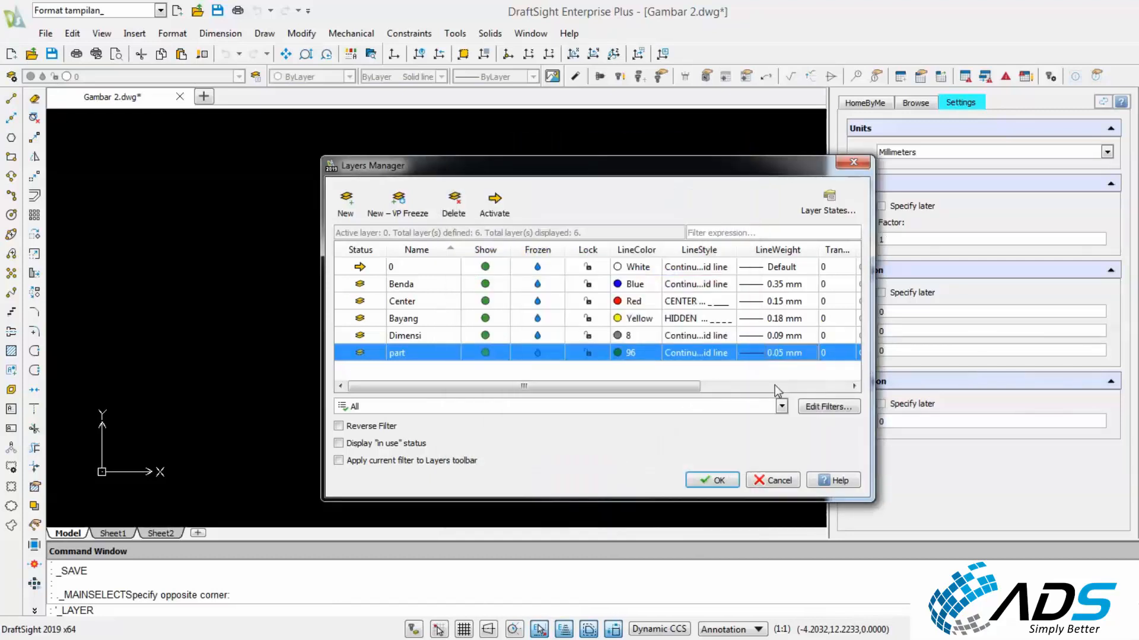
left_click(712, 481)
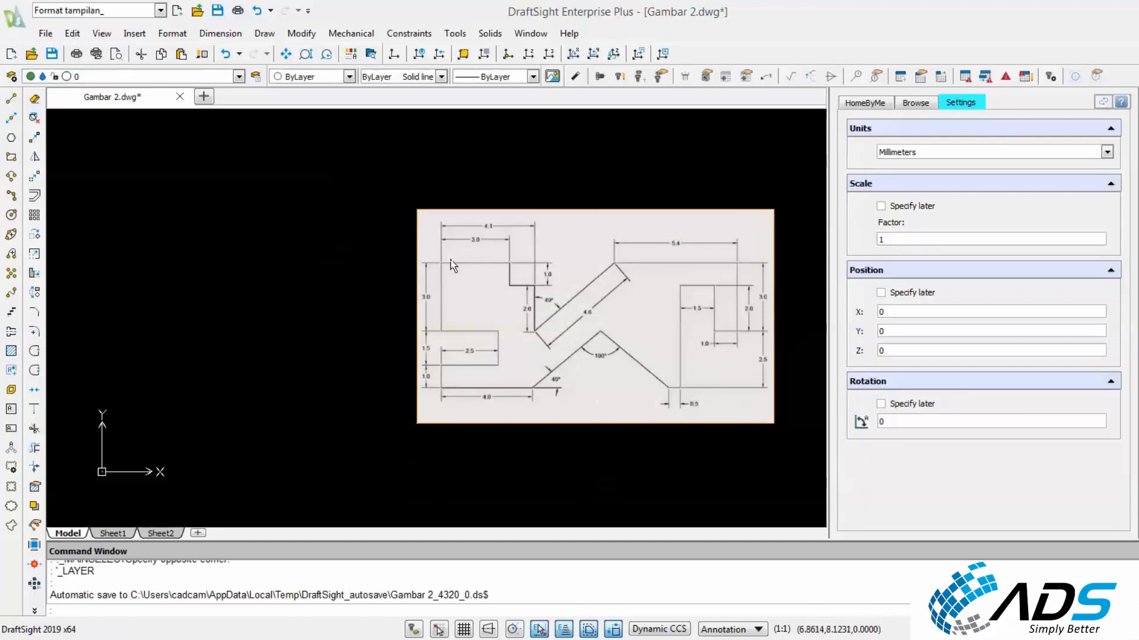
Check the new layers in the drawing's layer list, keep layer 0 active, and save the drawing.
left_click(238, 77)
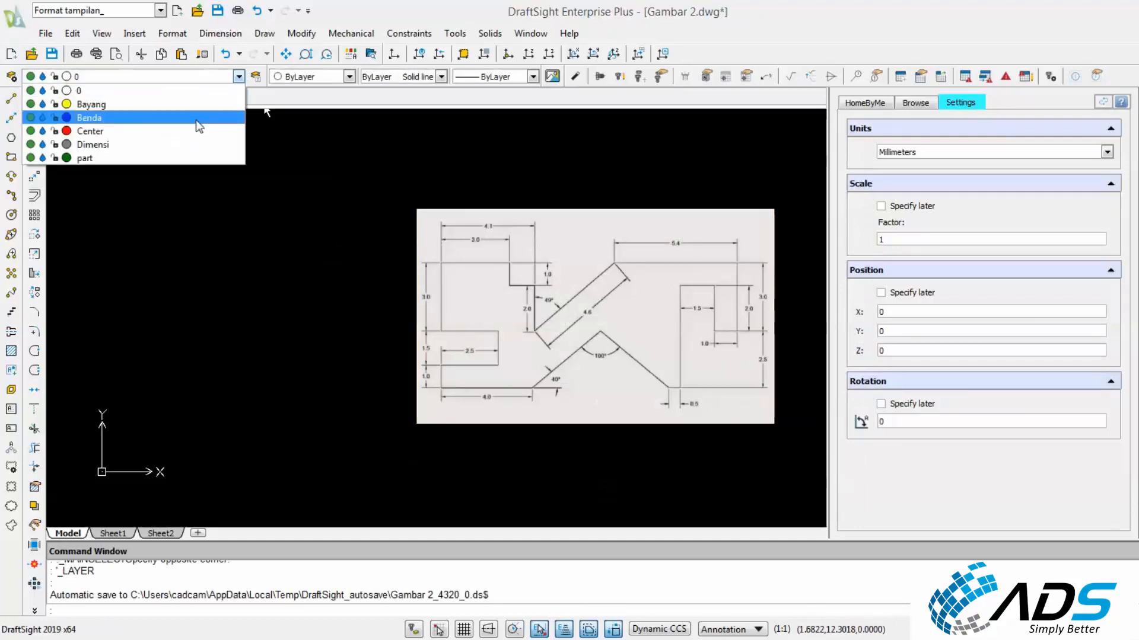
left_click(326, 154)
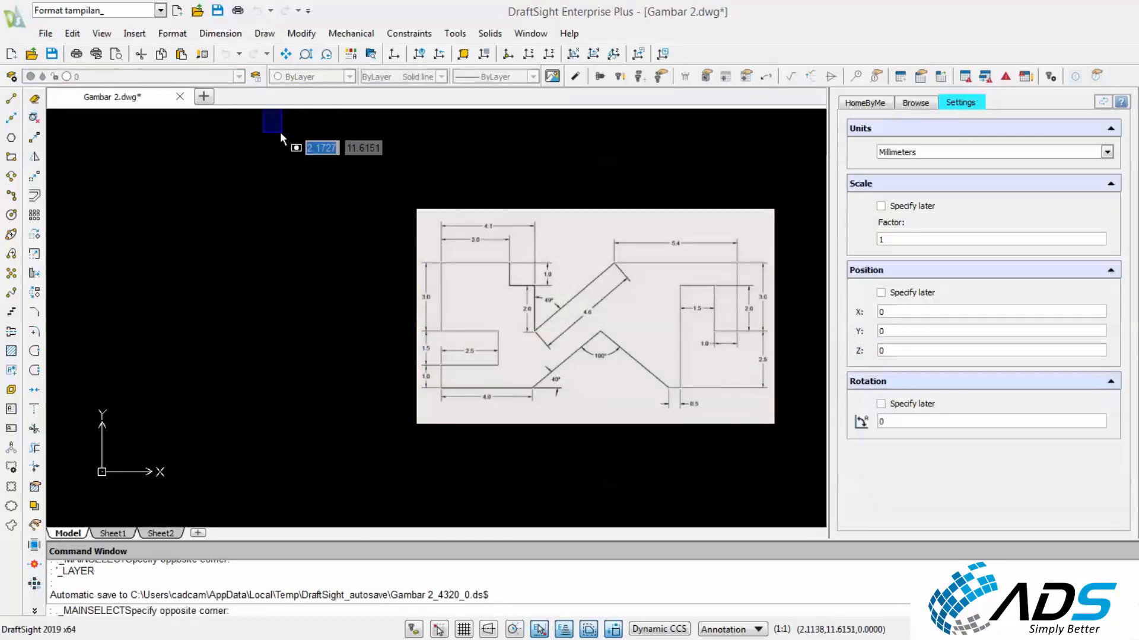
left_click(217, 10)
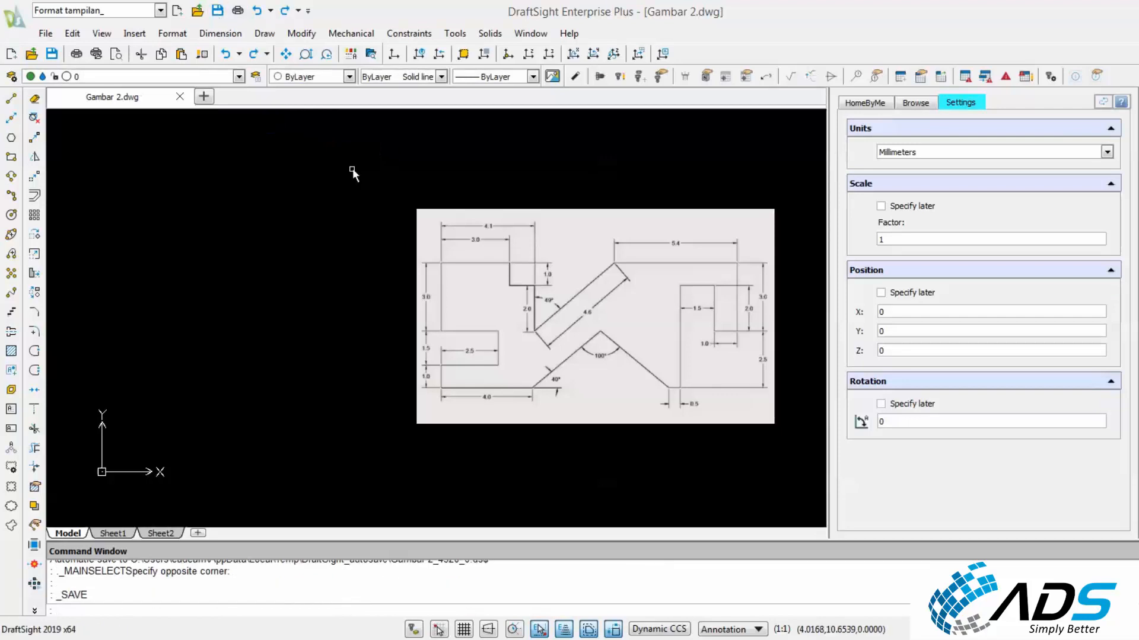
Make Benda the active layer for drawing the profile beside the exercise image.
left_click(239, 76)
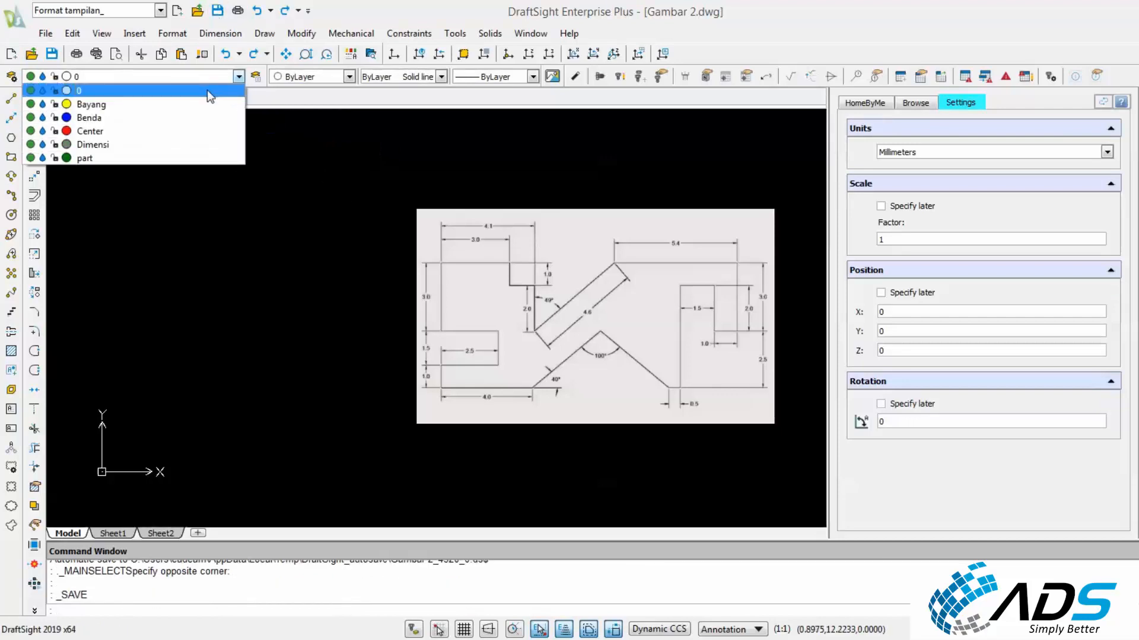
left_click(177, 119)
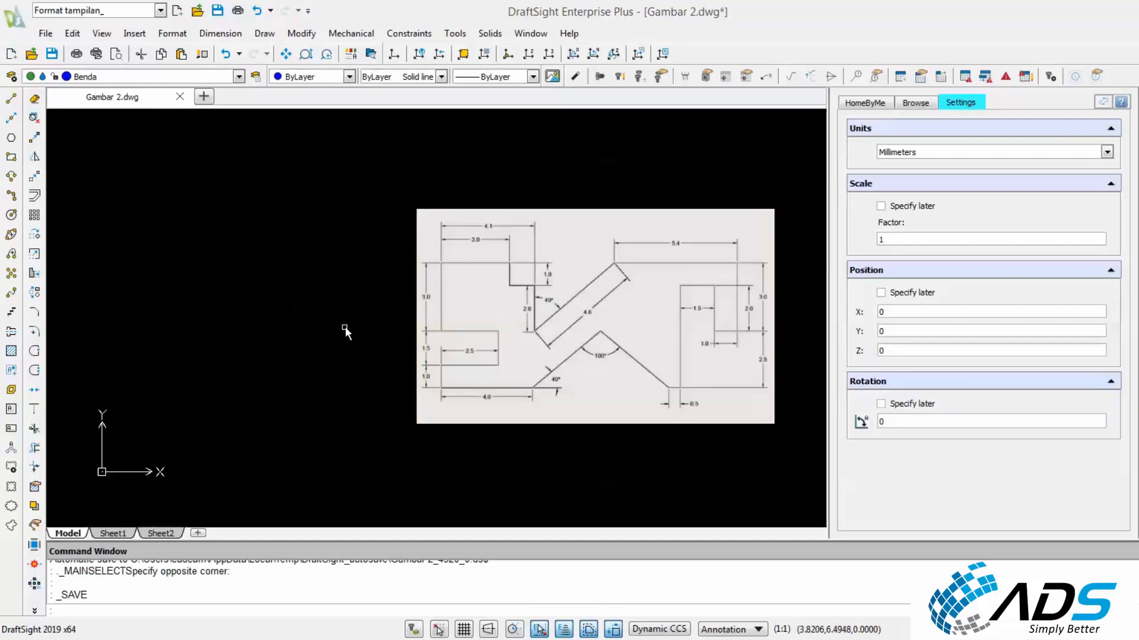
middle_click_drag(343, 330, 289, 293)
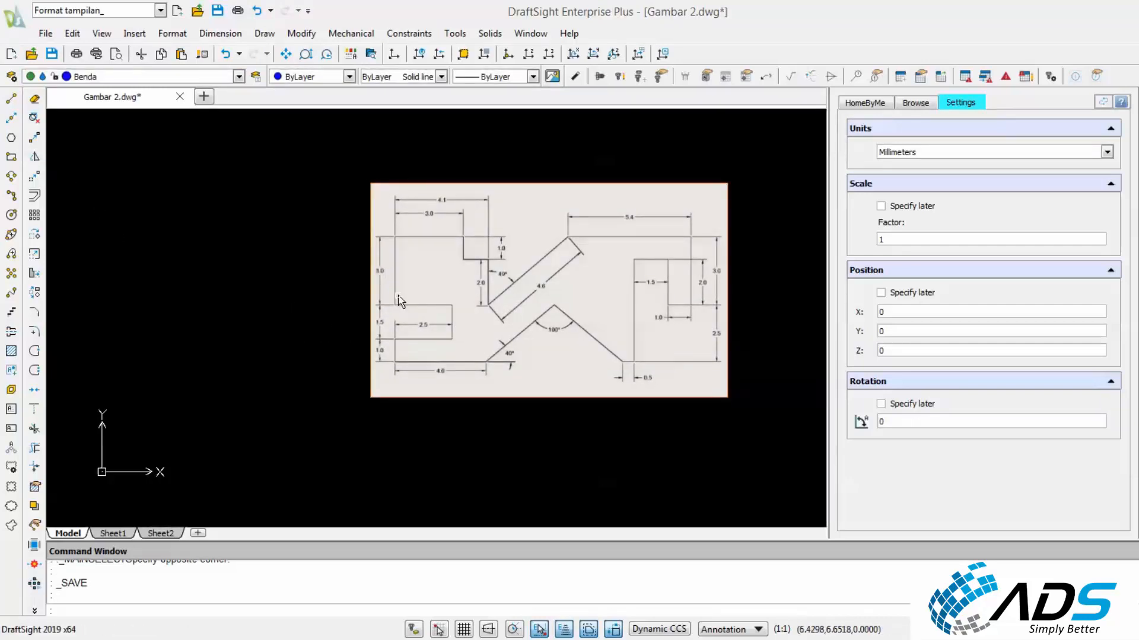
scroll(409, 314, "up", 2)
scroll(409, 314, "down", 1)
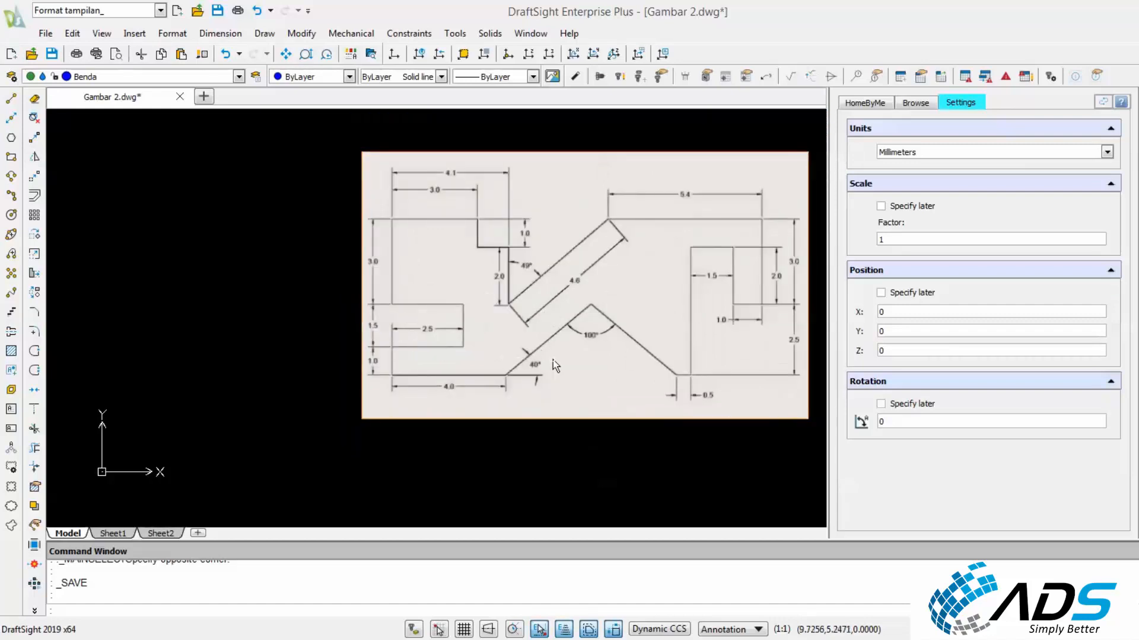
scroll(553, 361, "down", 1)
scroll(536, 356, "up", 1)
middle_click_drag(266, 339, 273, 342)
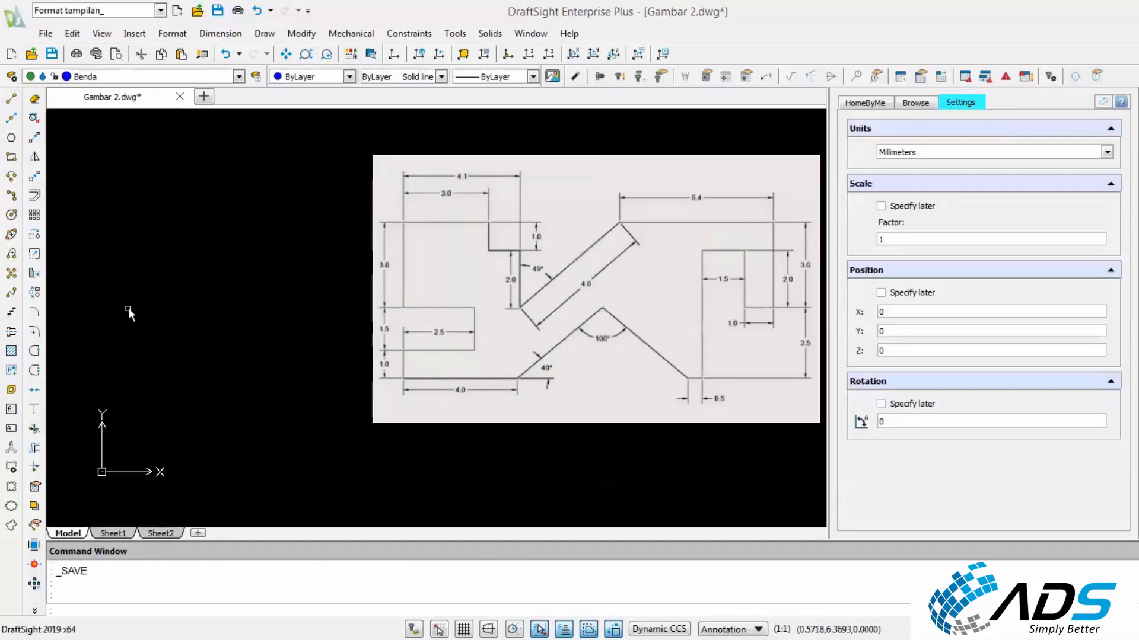
type("LI")
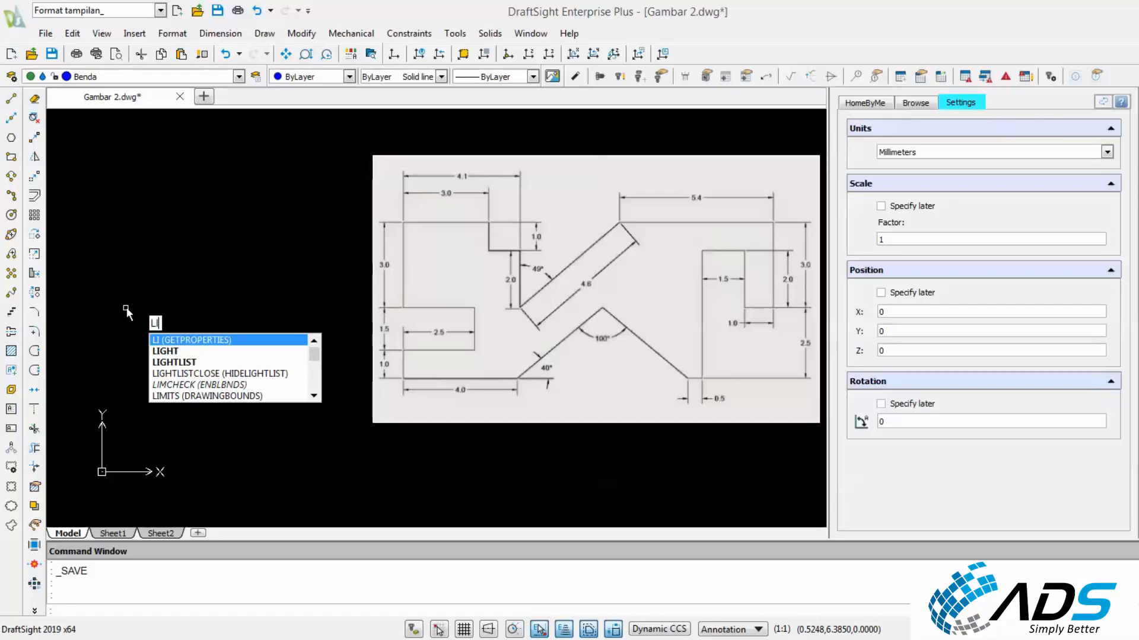
key("BackSpace")
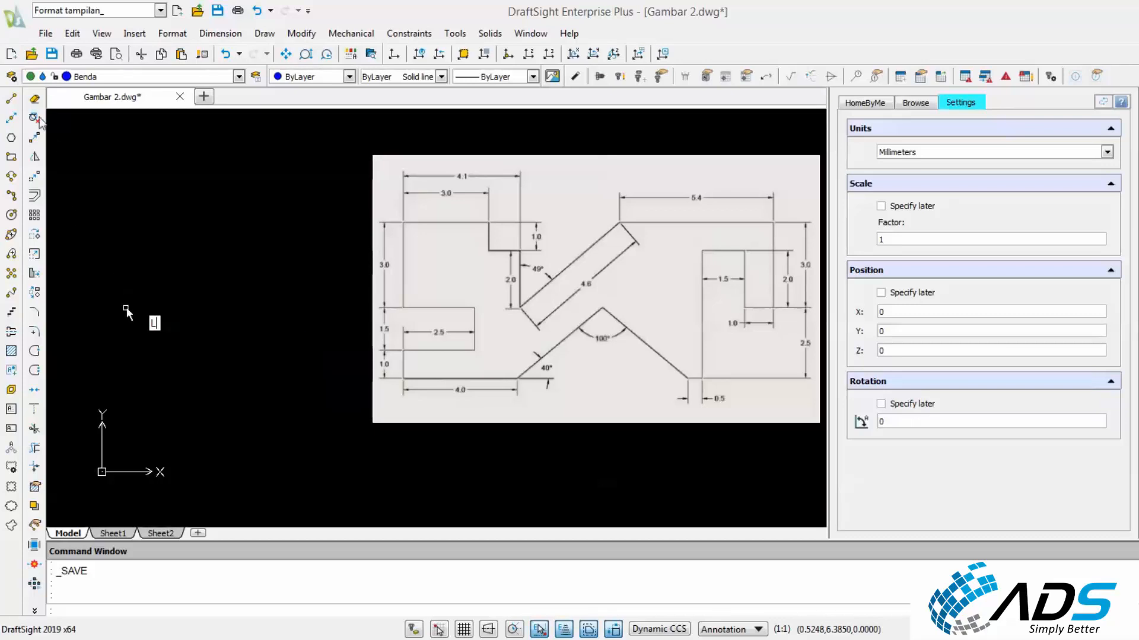
key("Escape")
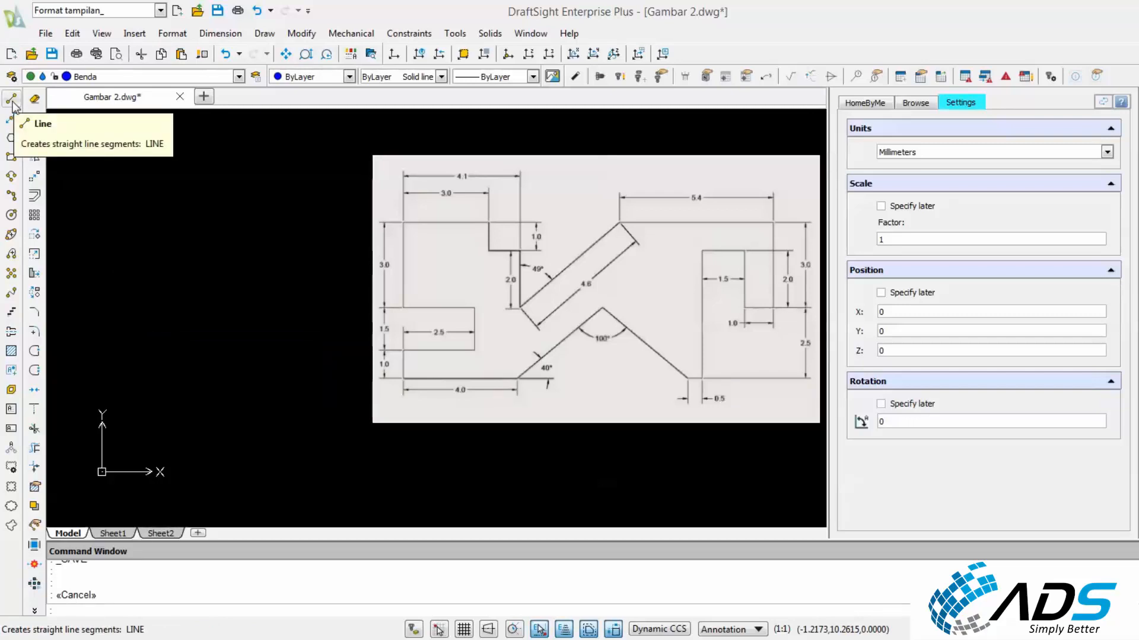
left_click(268, 36)
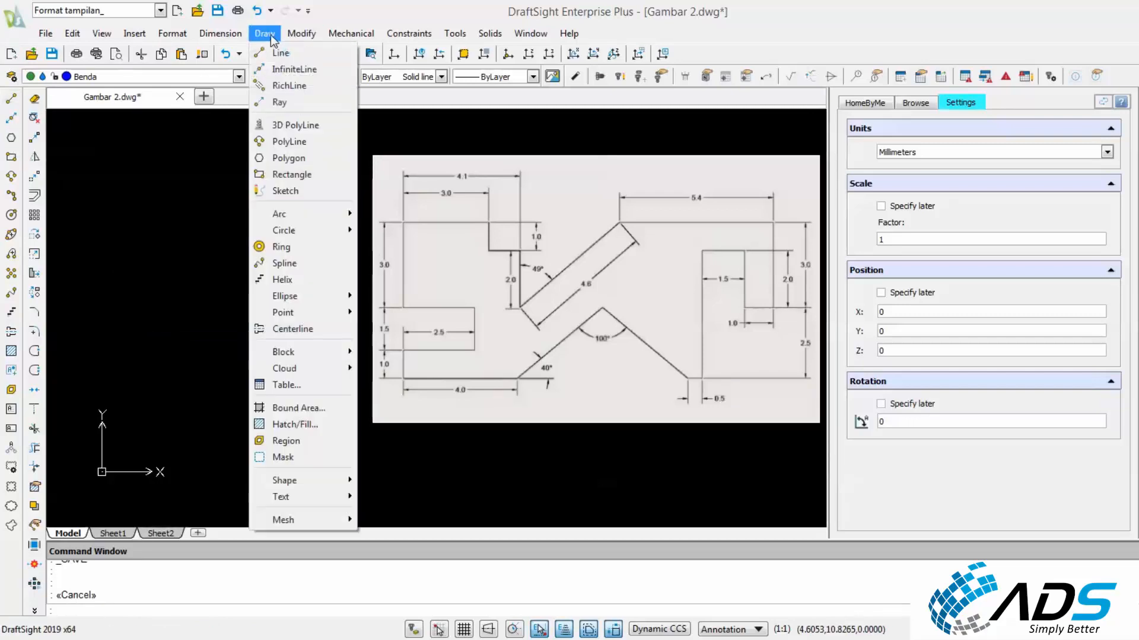
left_click(155, 195)
left_click(152, 185)
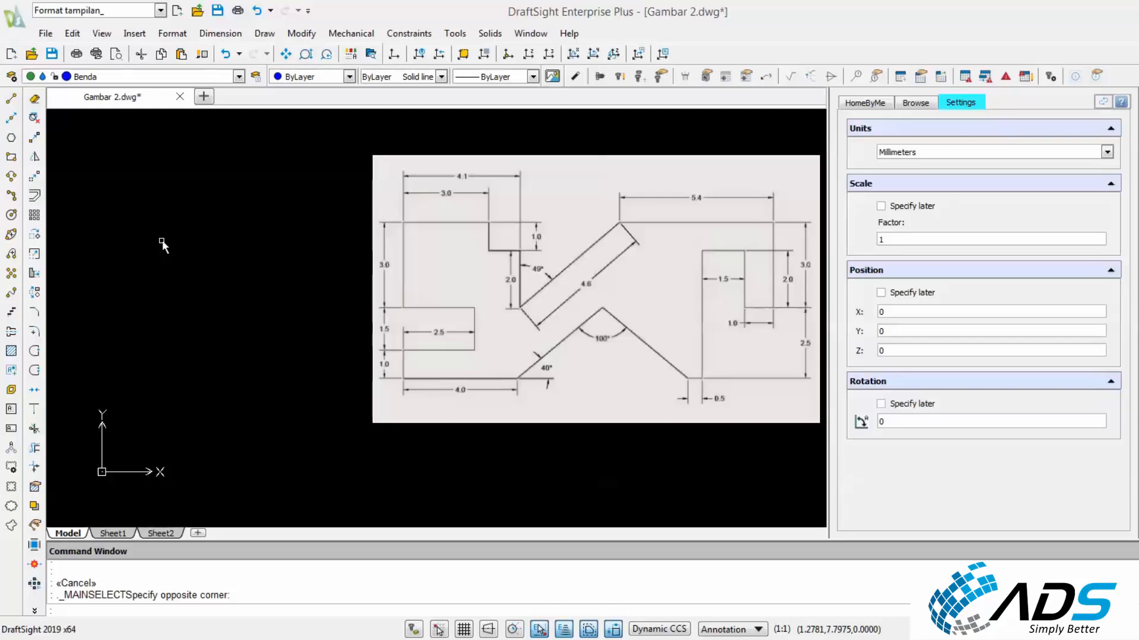
Start the profile with the Line command at about (1.26, 4.64), turn Ortho on, and draw a vertical segment 1 unit upward.
left_click(8, 100)
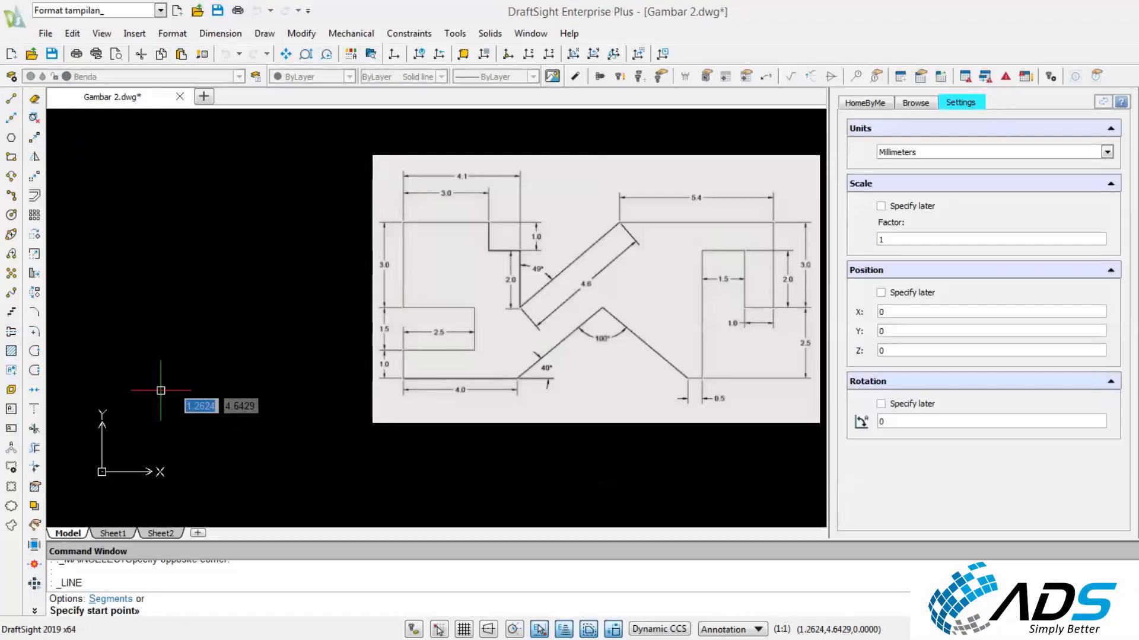
left_click(161, 390)
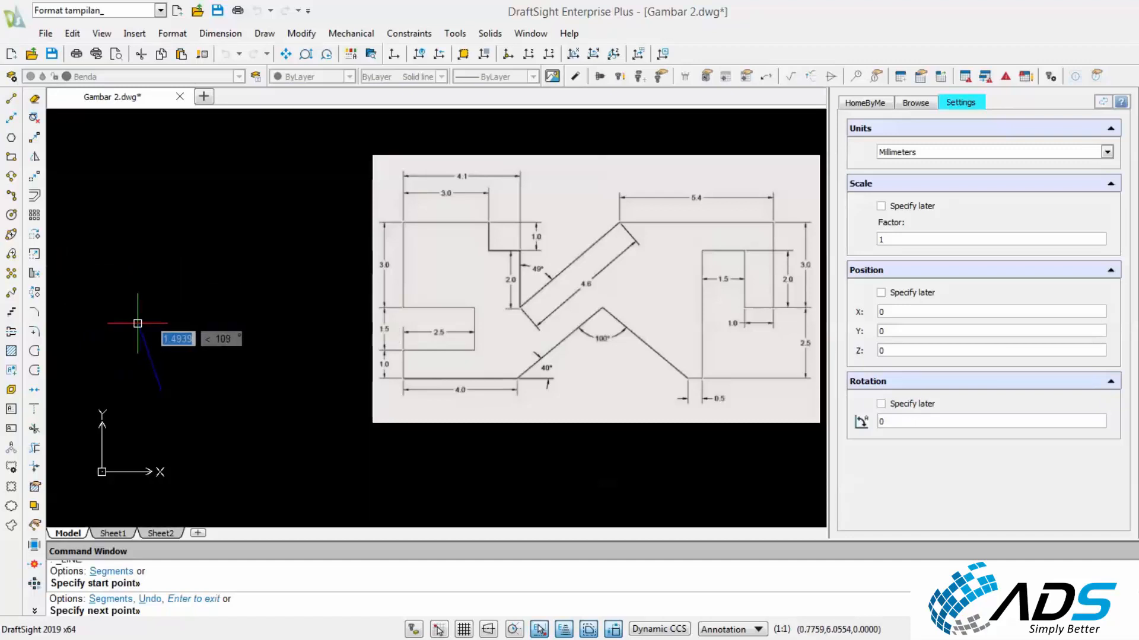
key("F8")
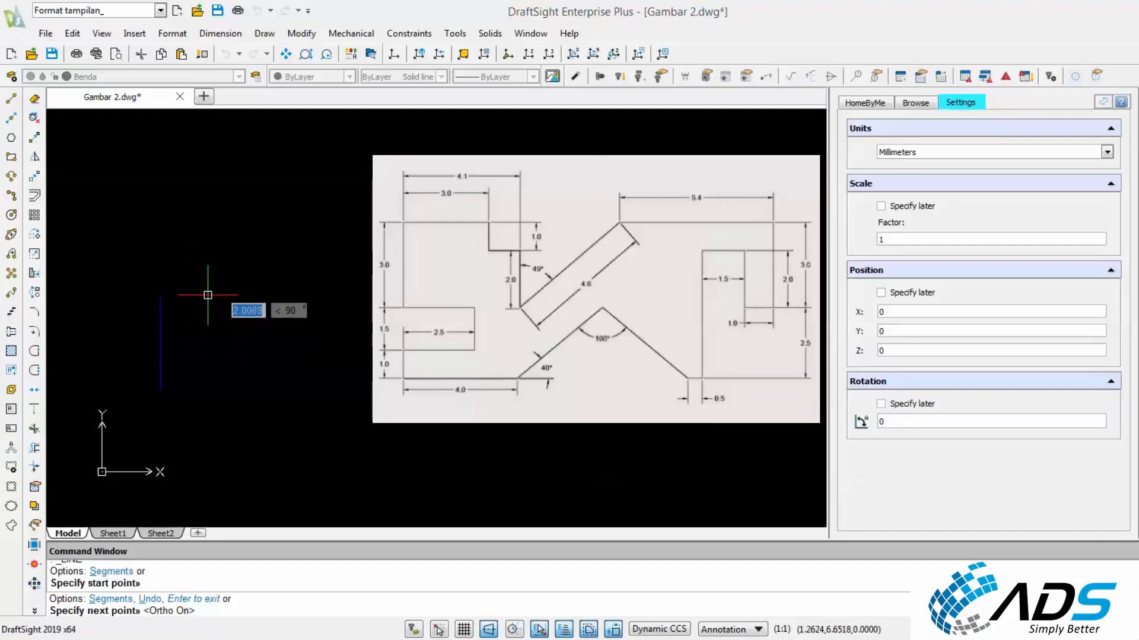
type("1")
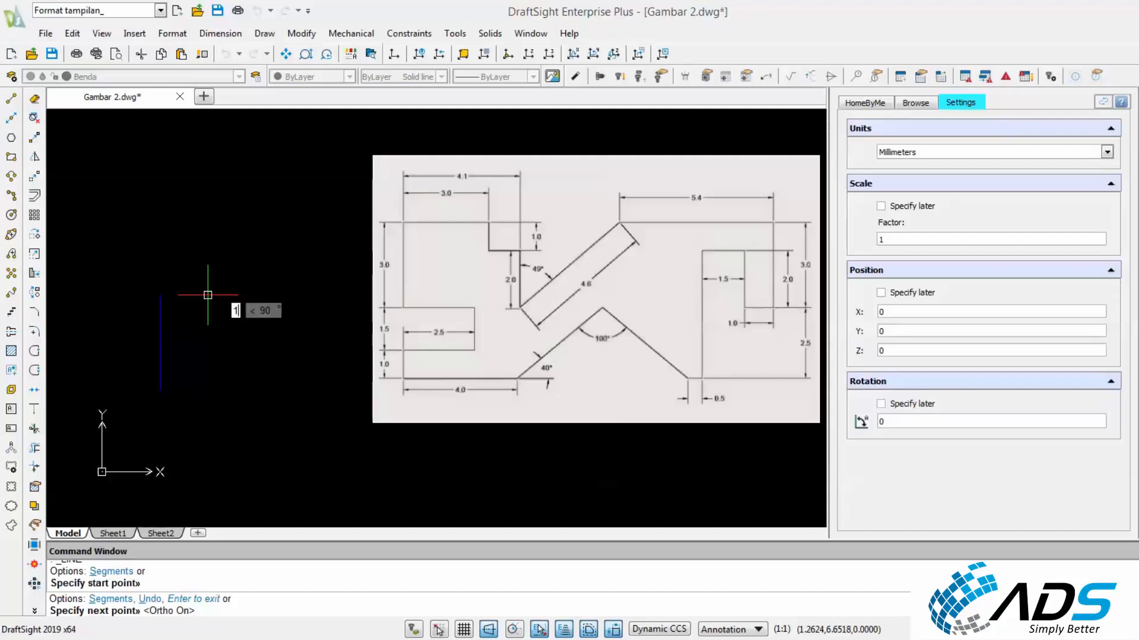
key("Return")
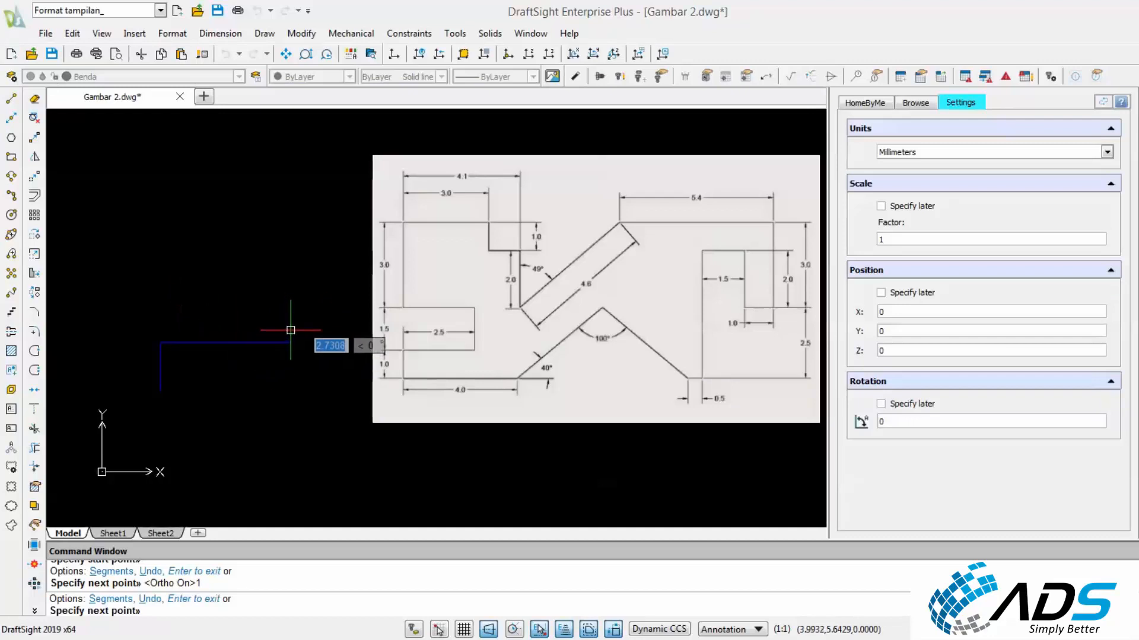
Continue the line around the slot with segments 2.5 to the right, 1.5 up and 2.5 back to the left.
type("2.5")
key("Return")
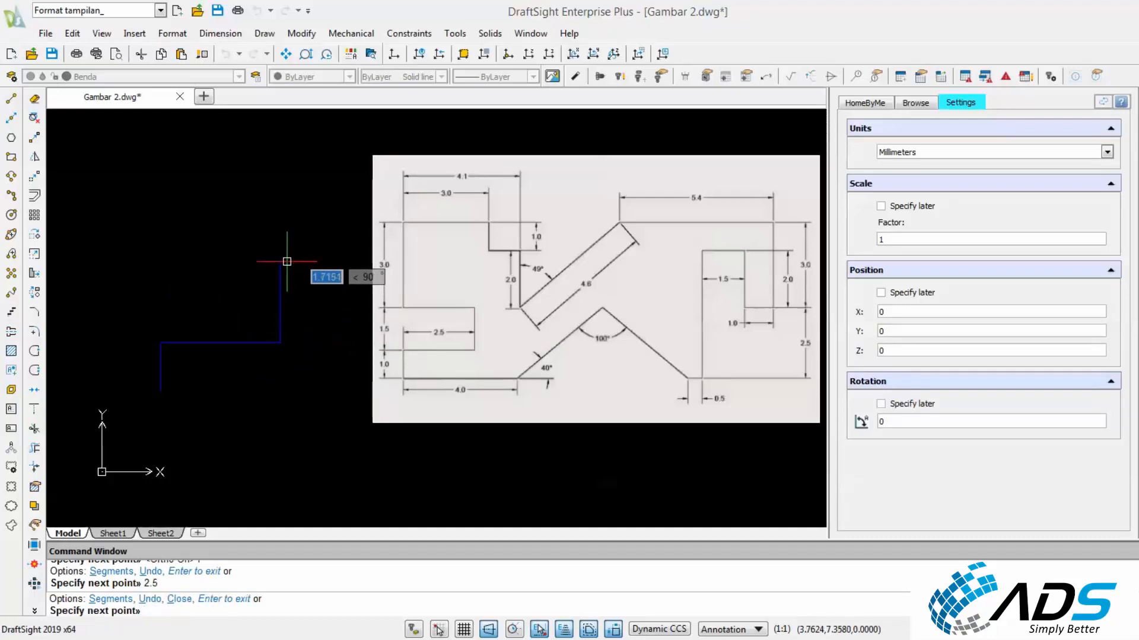
type("1.5")
key("Return")
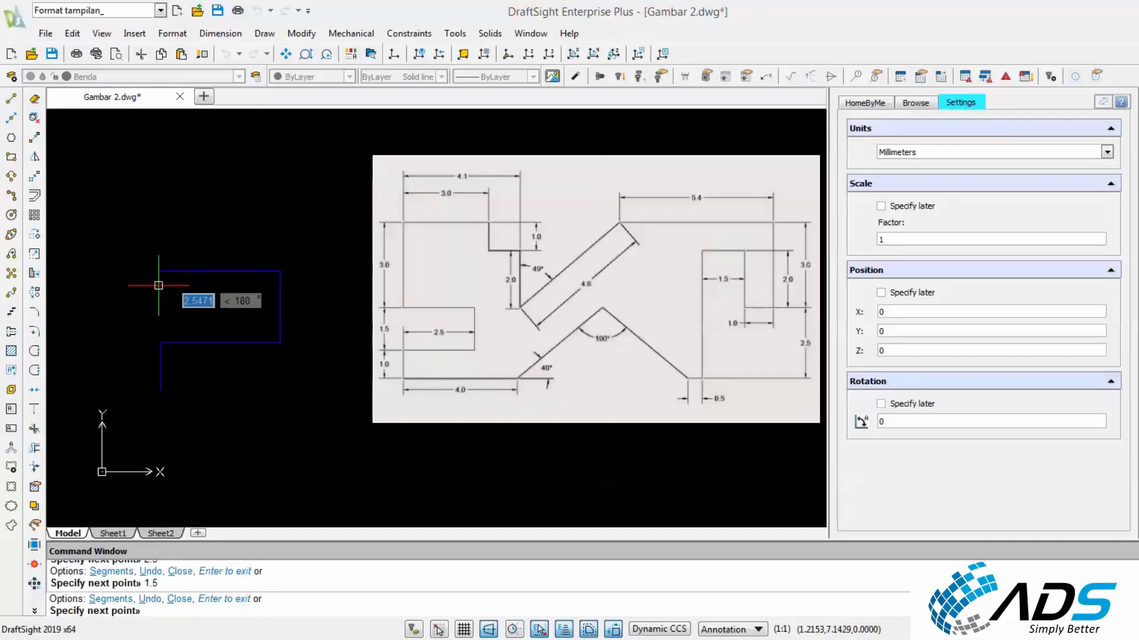
type("2.5")
key("Return")
Continue the profile with a segment 3 units upward and one 3 units to the right, and end the line.
type("3")
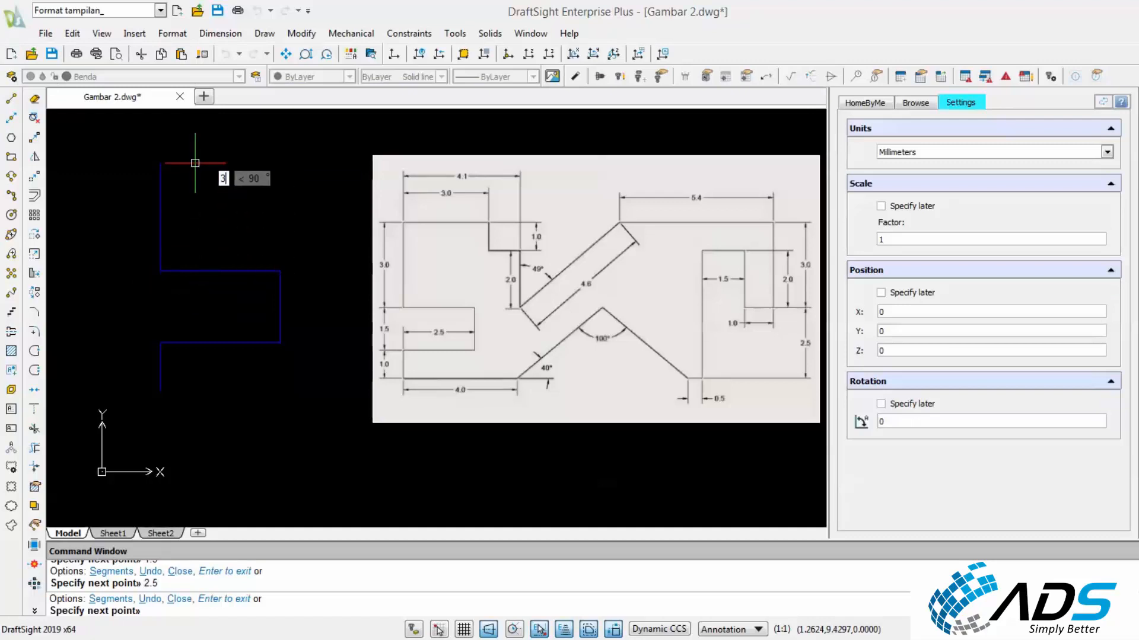
key("Return")
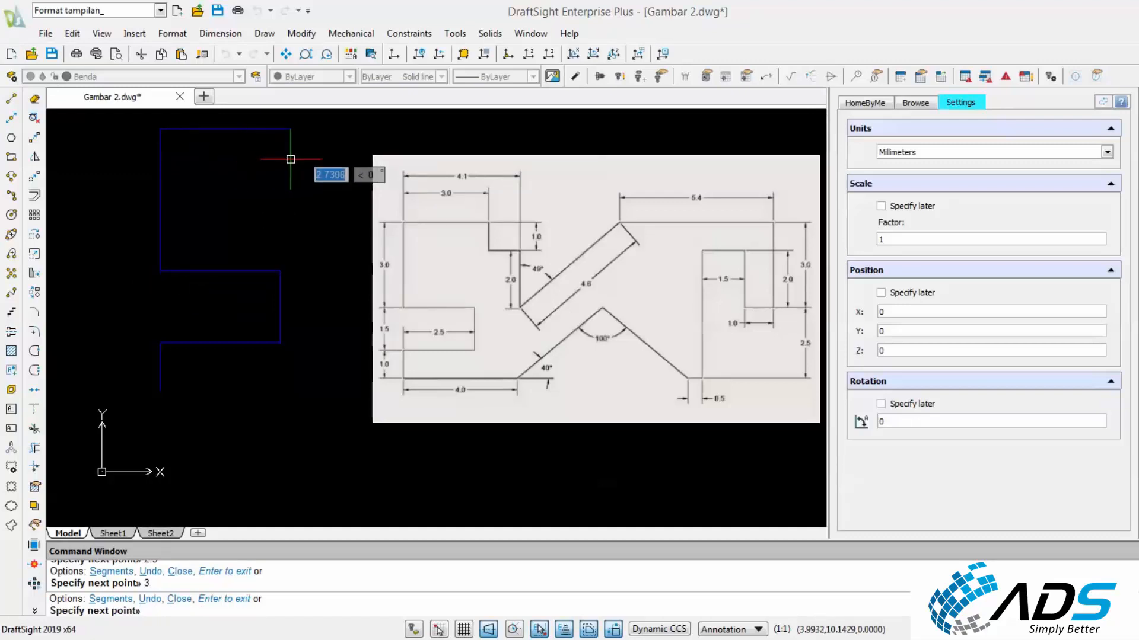
type("3")
key("Return")
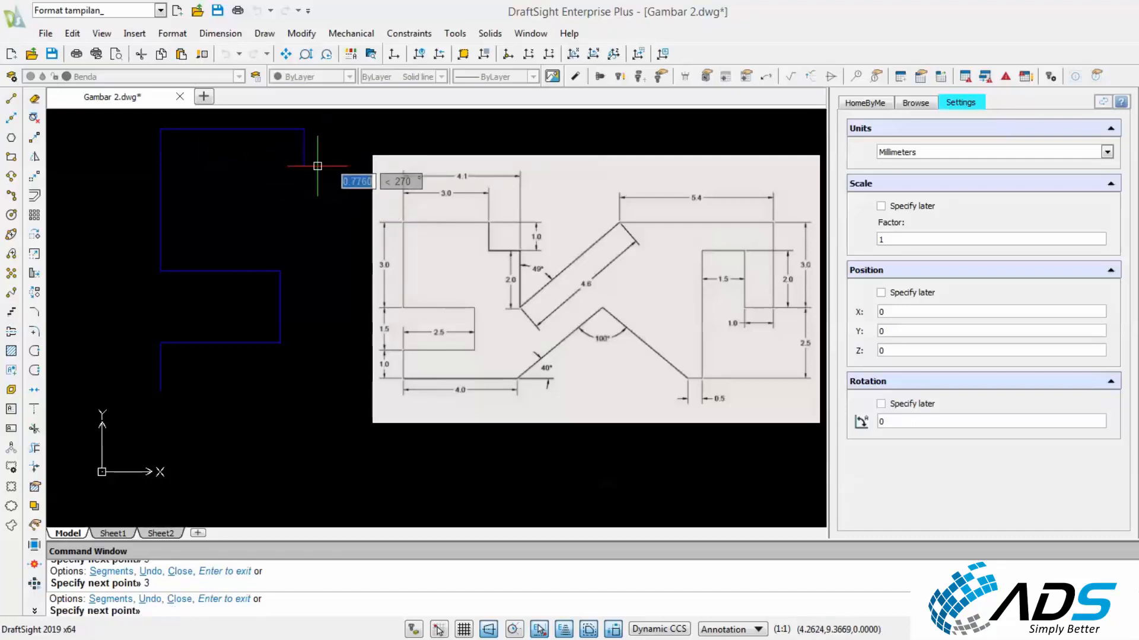
key("Escape")
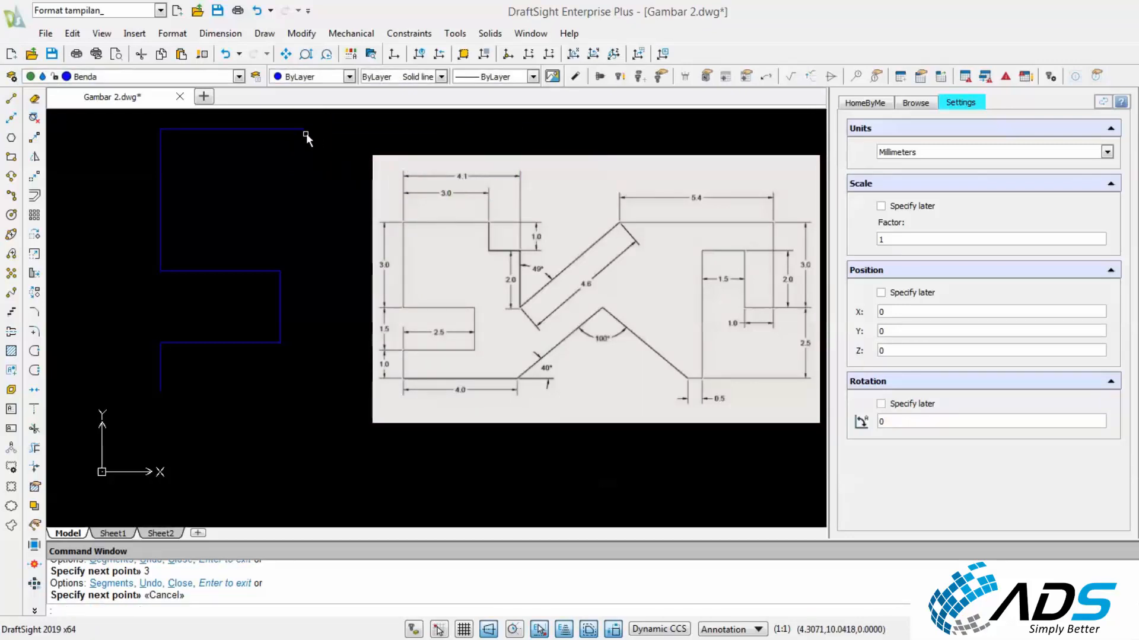
right_click(325, 138)
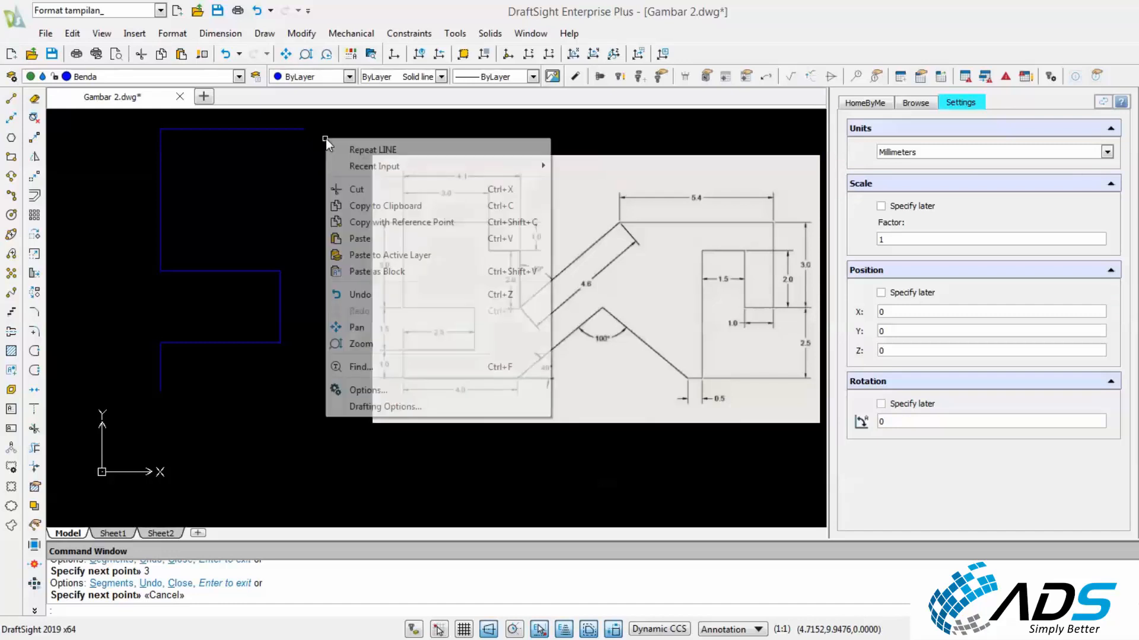
left_click(305, 148)
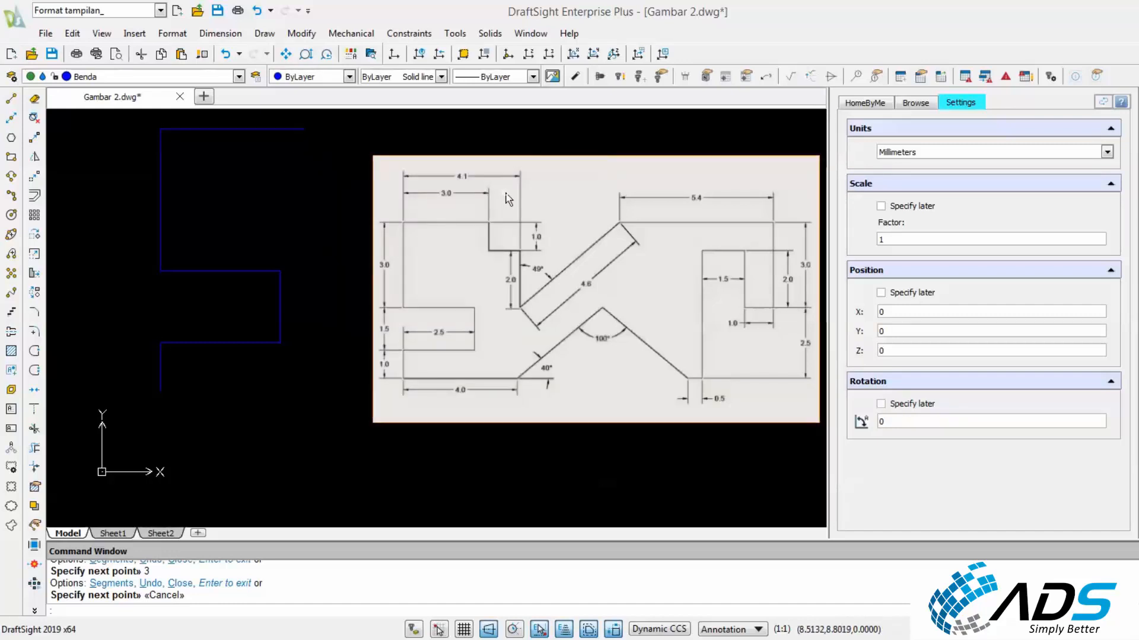
Work out the notch width from the image dimensions by calculating 4.1-3 in the calculator, and minimize the calculator.
scroll(504, 183, "up", 1)
scroll(493, 179, "down", 2)
scroll(460, 177, "up", 1)
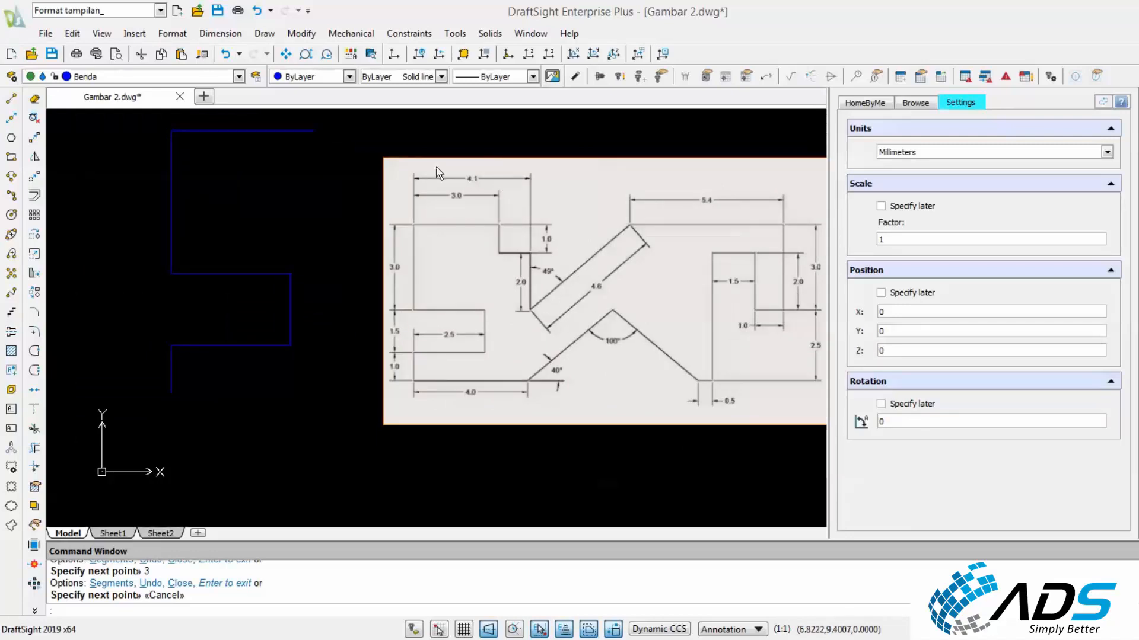
middle_click_drag(356, 158, 336, 170)
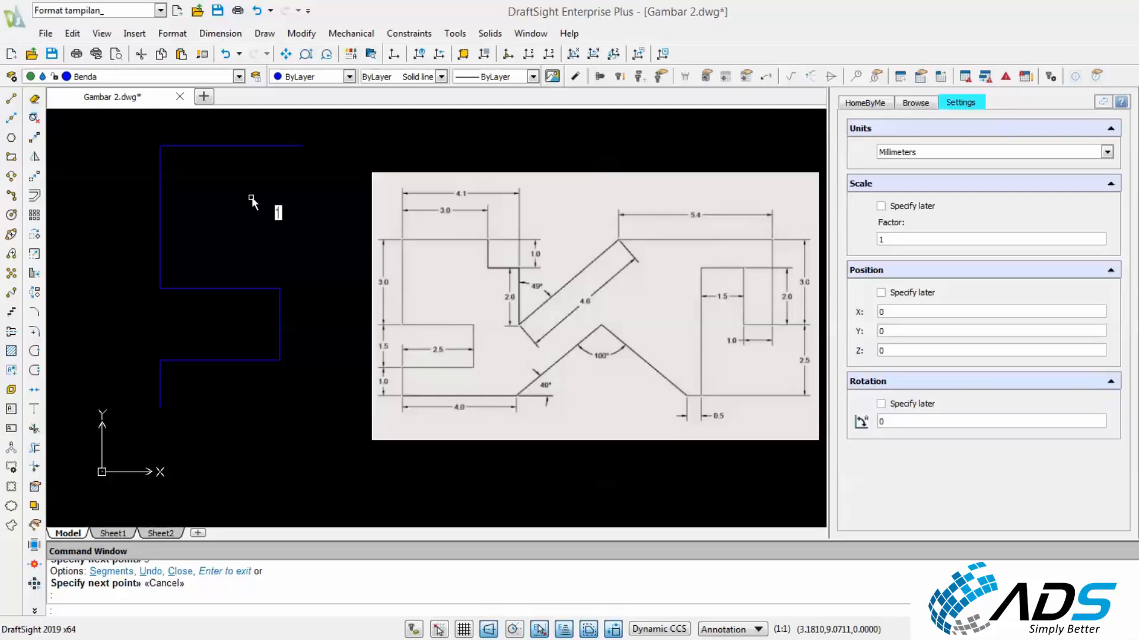
type("cal")
key("Return")
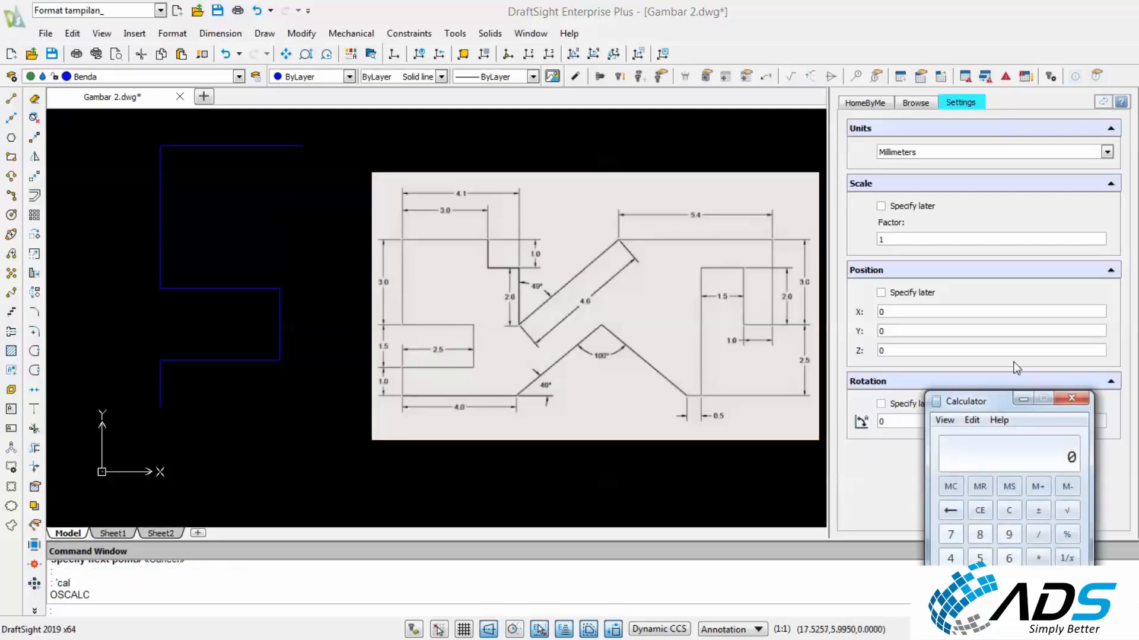
mouse_move(995, 404)
left_mouse_down()
mouse_move(711, 329)
mouse_move(610, 286)
mouse_move(637, 294)
mouse_move(663, 258)
mouse_move(646, 246)
left_mouse_up()
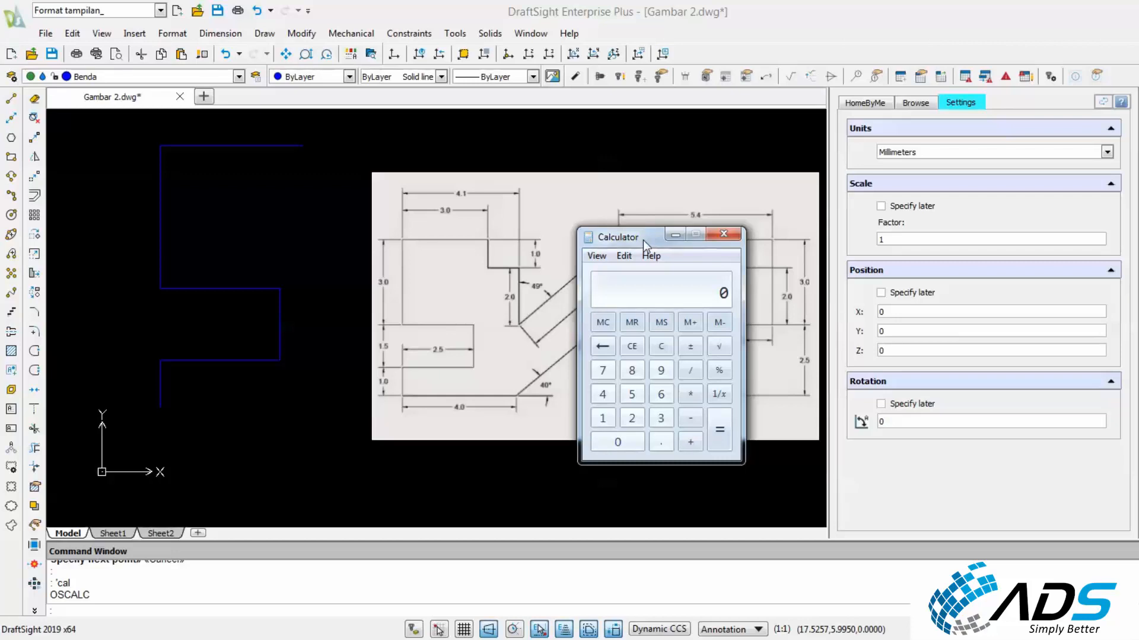
type("4.1-3=")
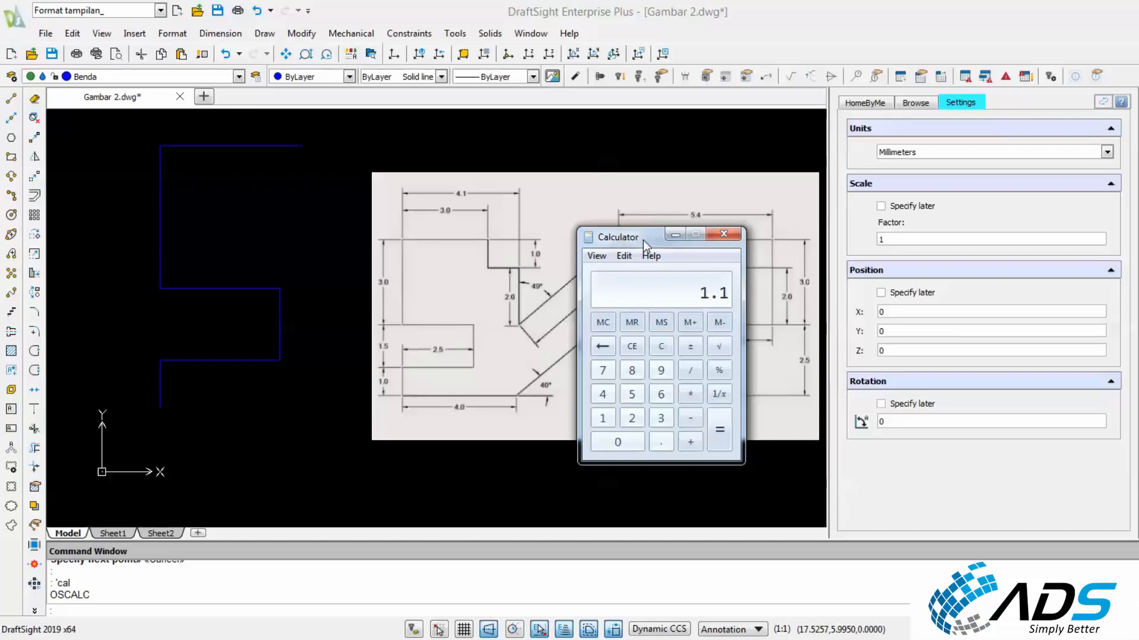
left_click(675, 235)
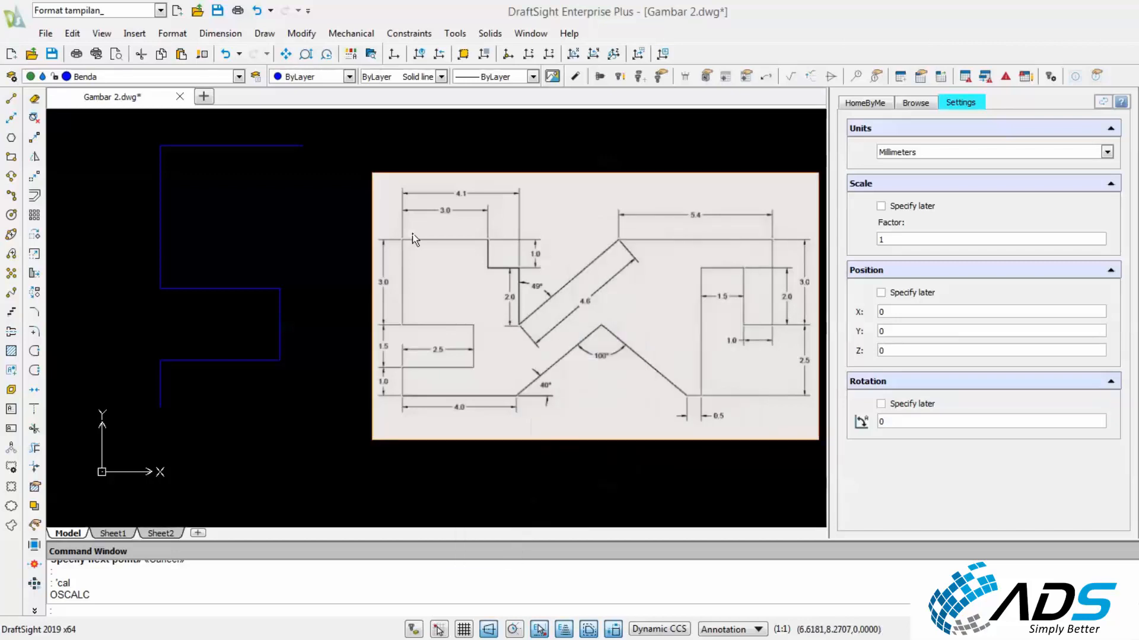
Draw a line 1 unit straight down from the right end of the profile's top edge.
left_click(10, 99)
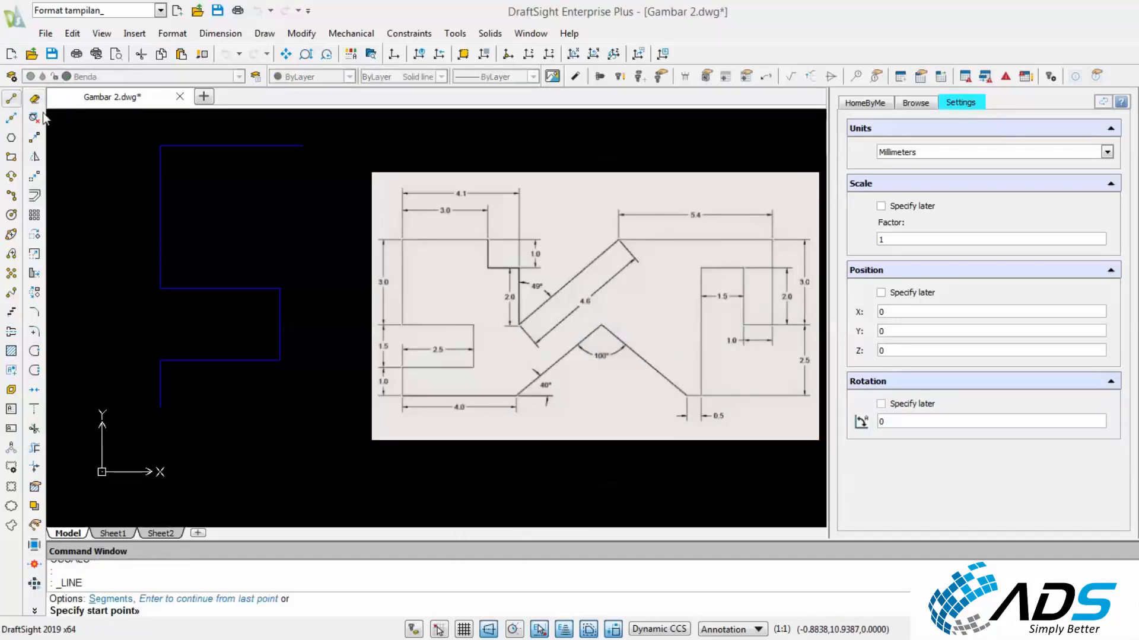
left_click(302, 146)
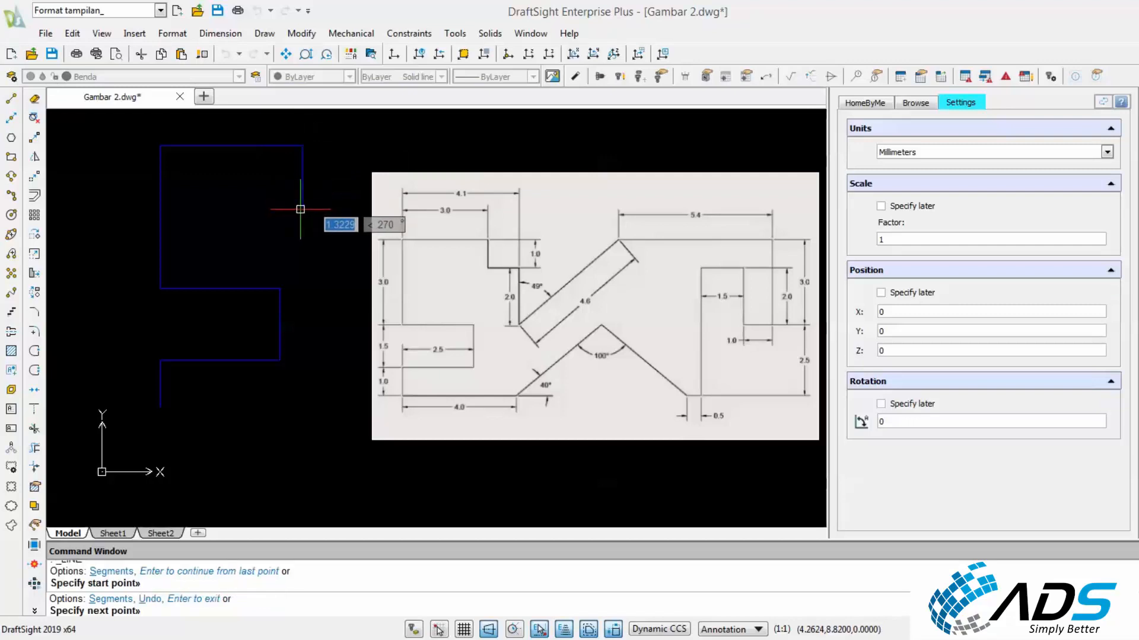
type("1")
key("Return")
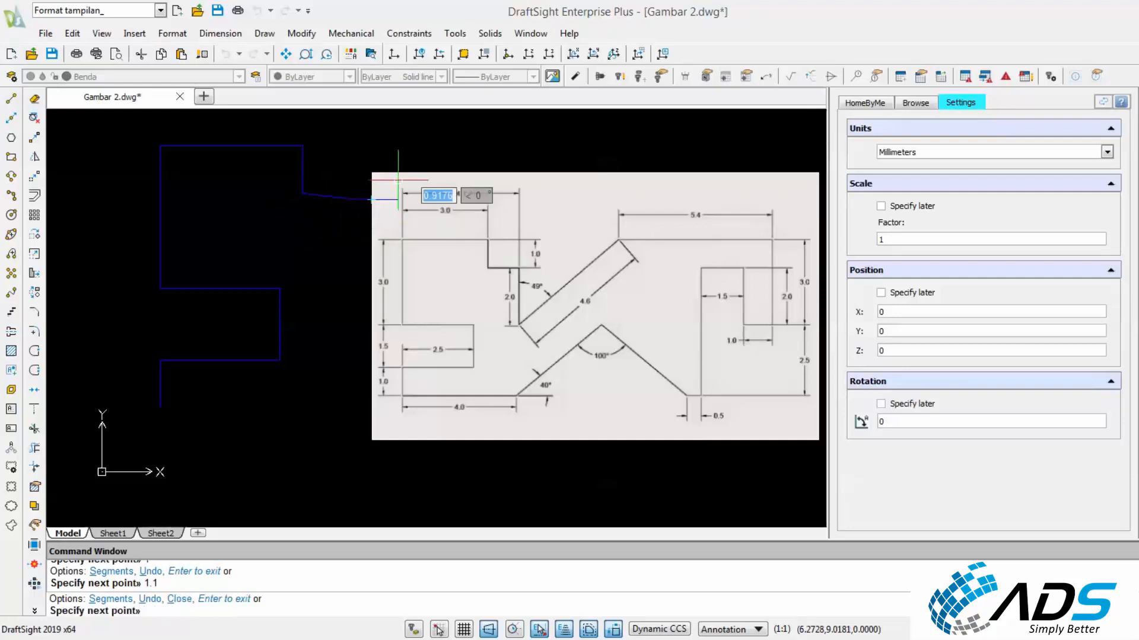
Try to add a 1.1-unit horizontal segment at the notch's lower end, and delete the resulting slanted line.
type("1.1")
key("Return")
key("Escape")
key("Escape")
scroll(326, 193, "up", 1)
left_click(326, 193)
left_click(311, 218)
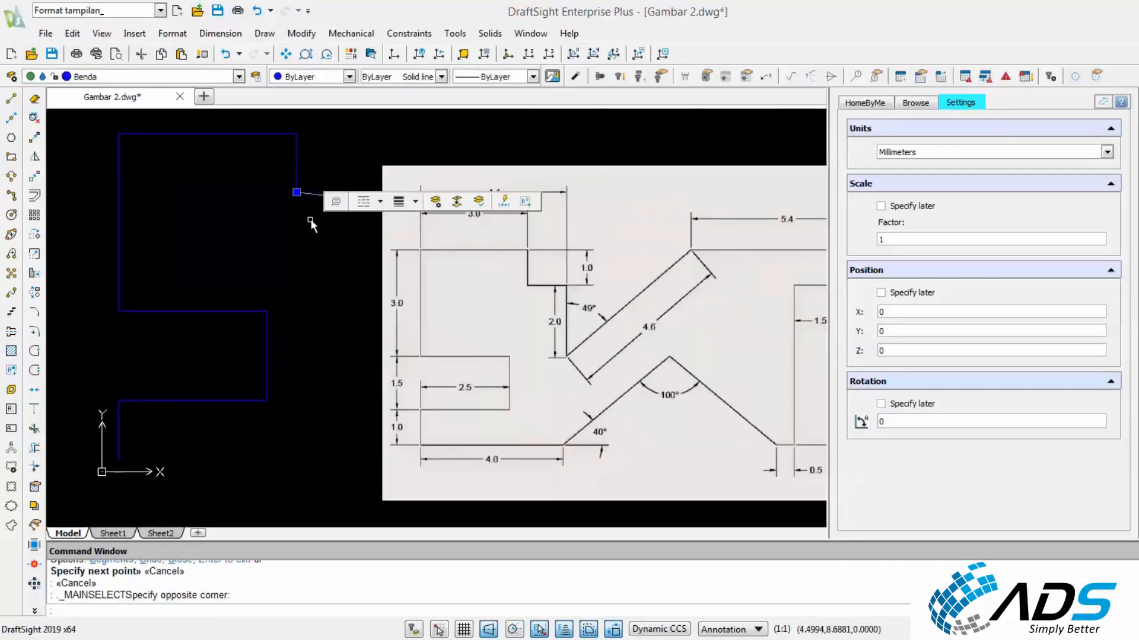
key("Delete")
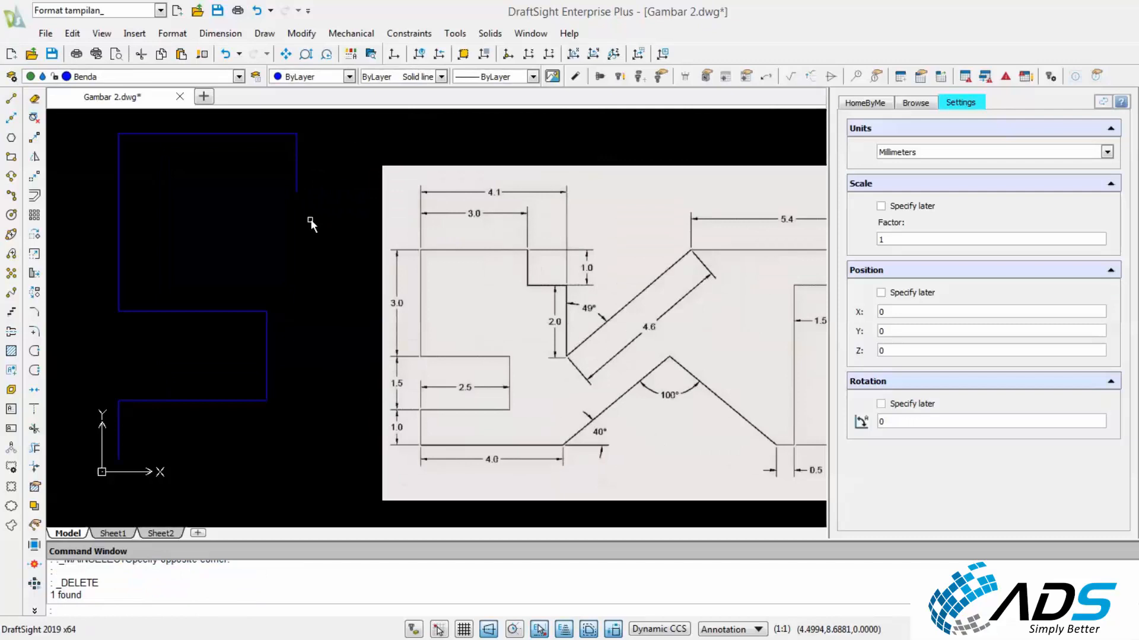
Continue the profile from the notch's lower end with a segment 1.1 units right and 2 units down, and end the line.
left_click(12, 99)
scroll(306, 183, "up", 1)
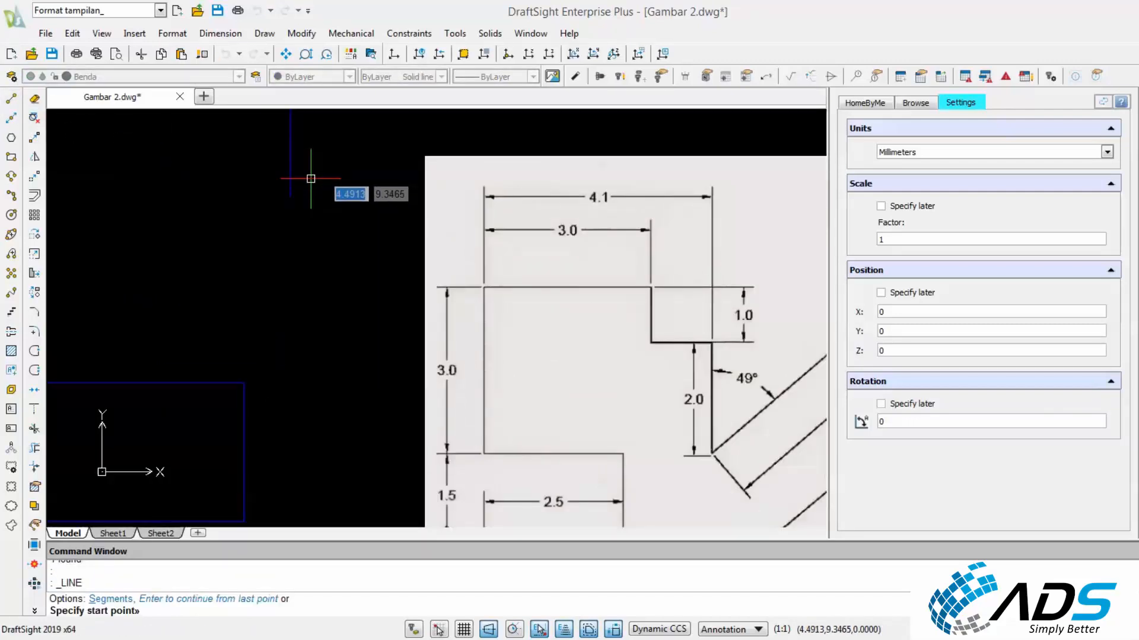
left_click(290, 196)
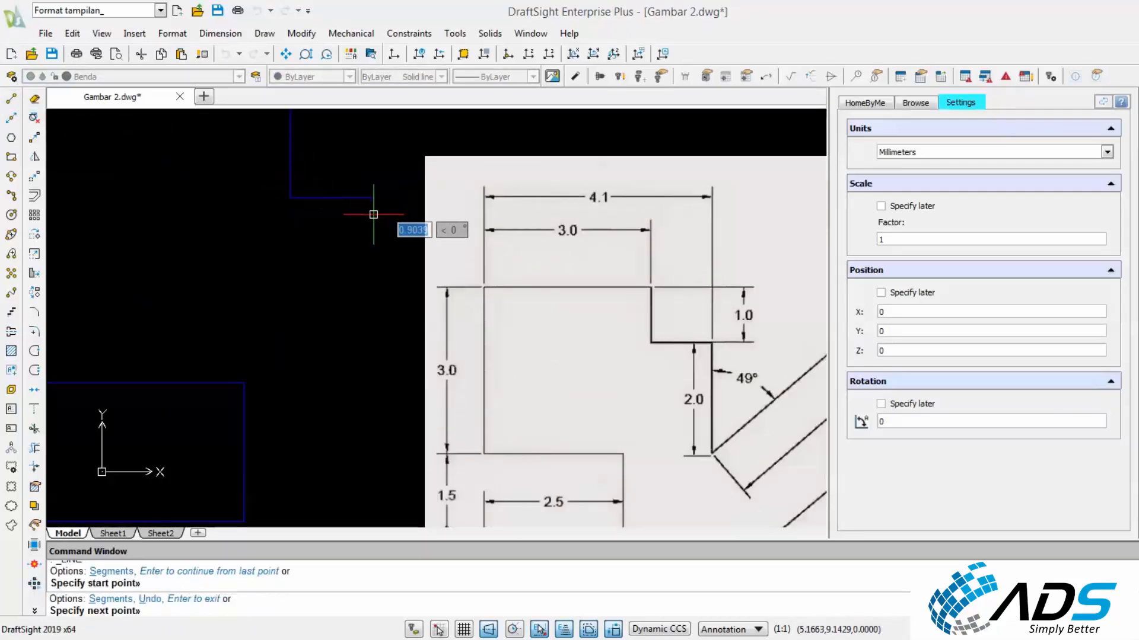
type("1.1")
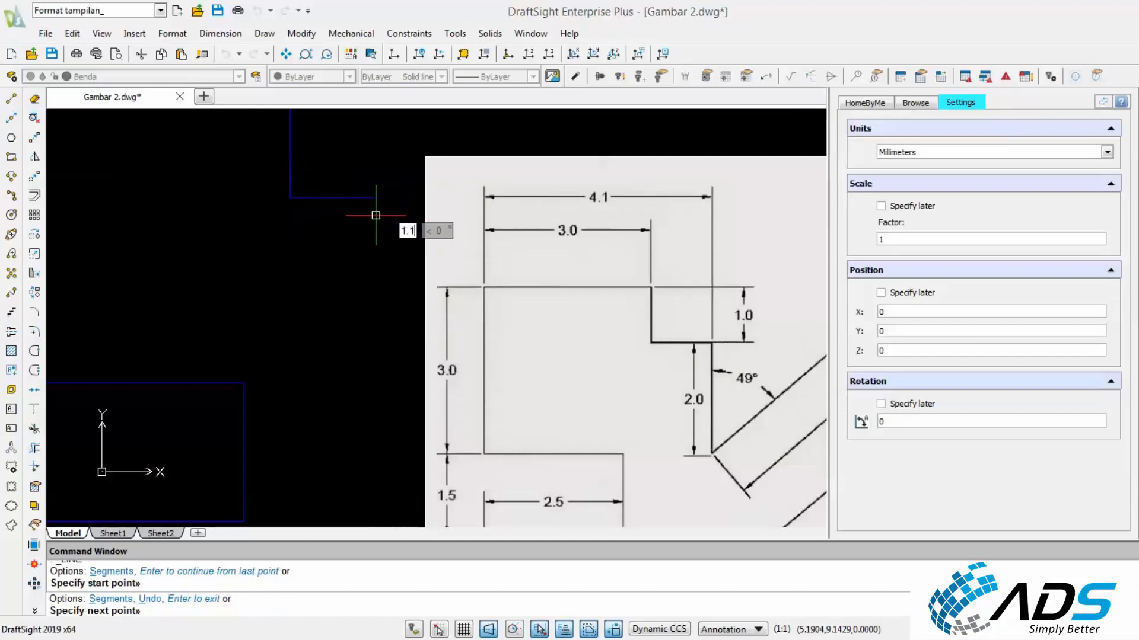
key("Return")
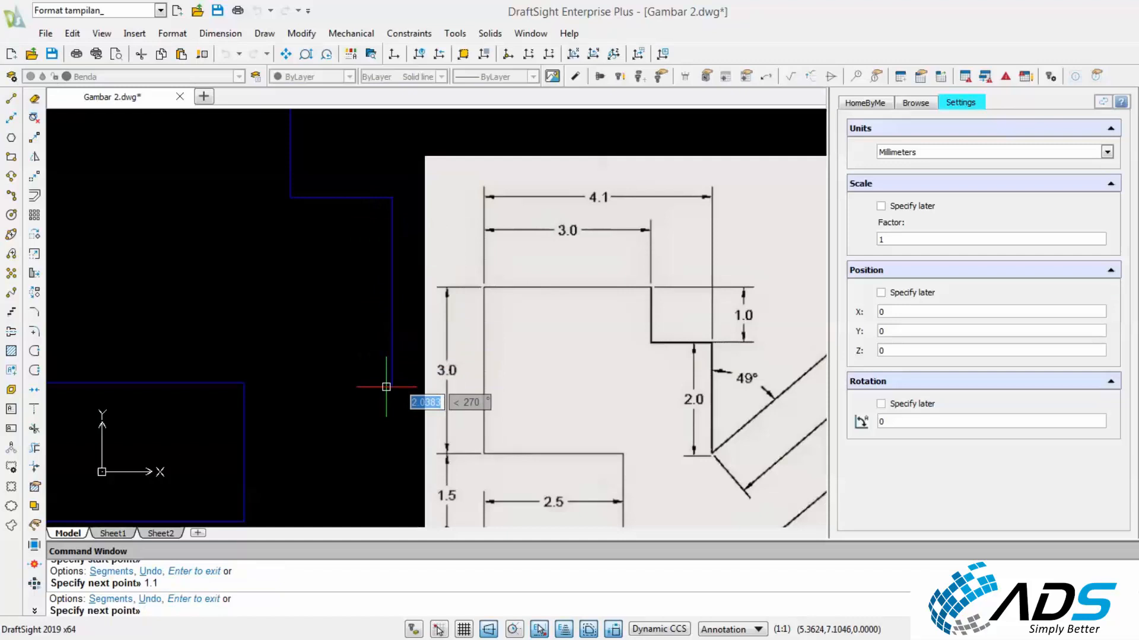
type("2.")
key("Return")
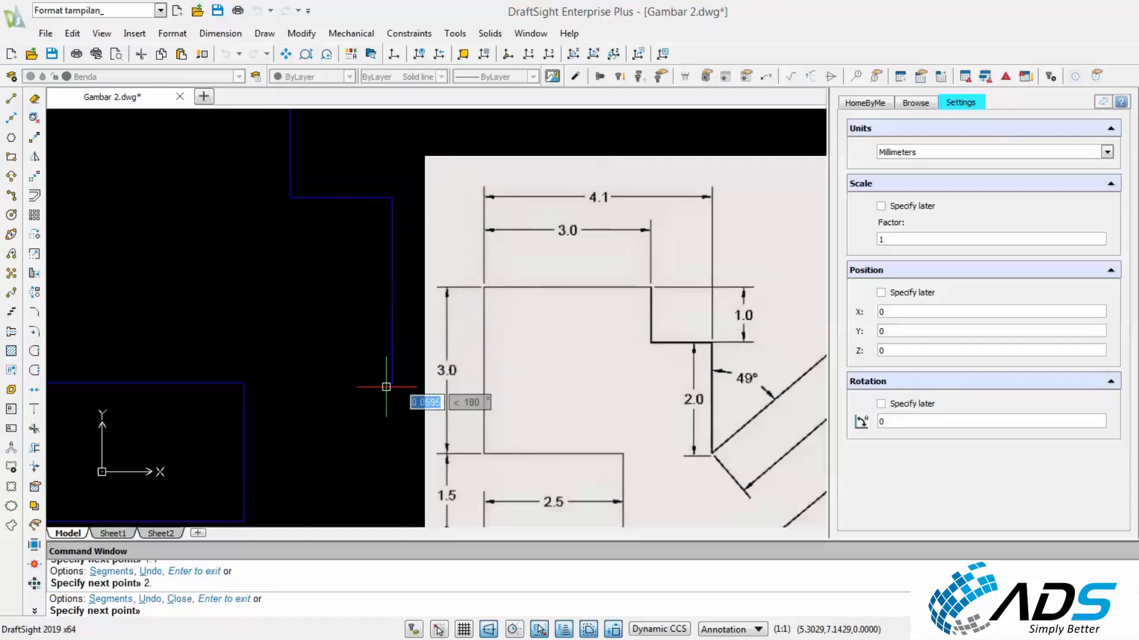
scroll(386, 387, "down", 4)
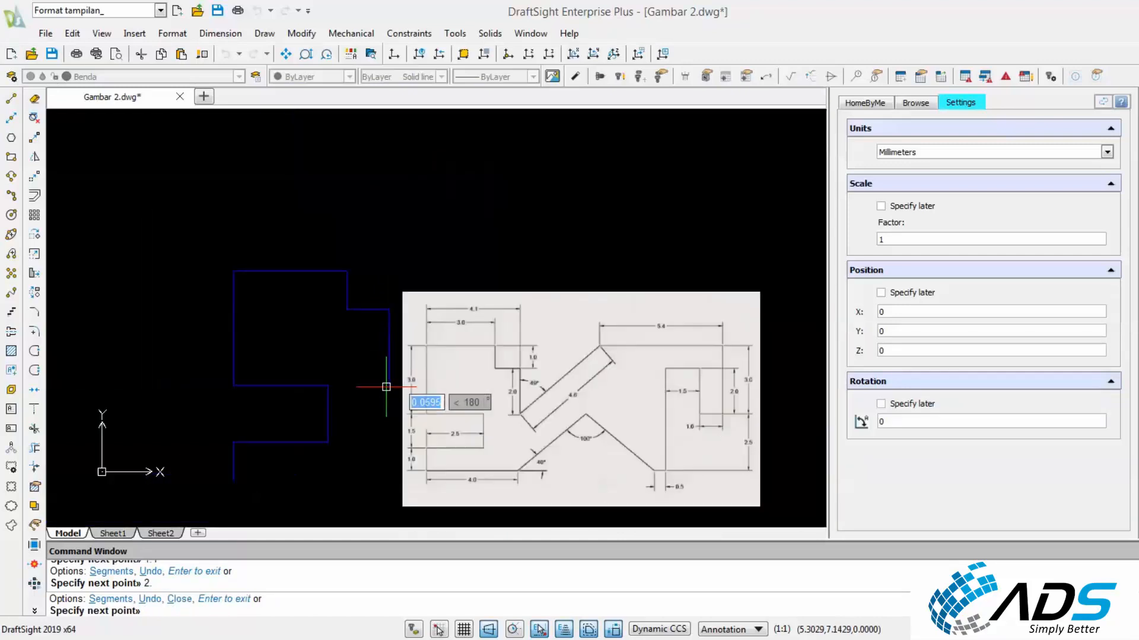
key("Escape")
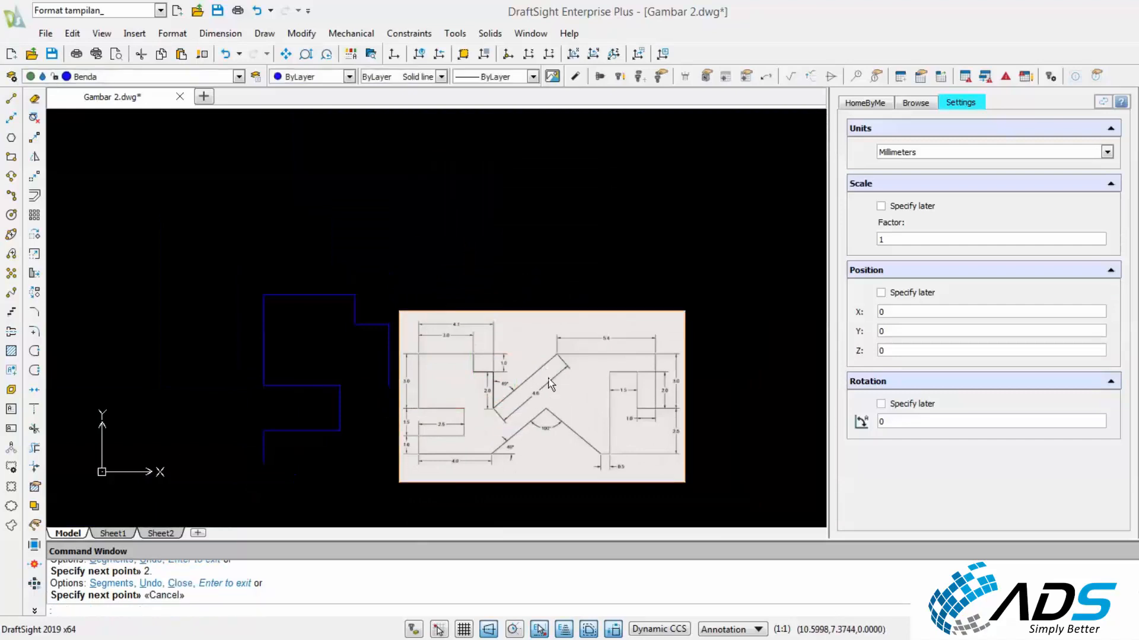
Move the reference image horizontally to the right, farther away from the profile being drawn.
scroll(472, 405, "up", 1)
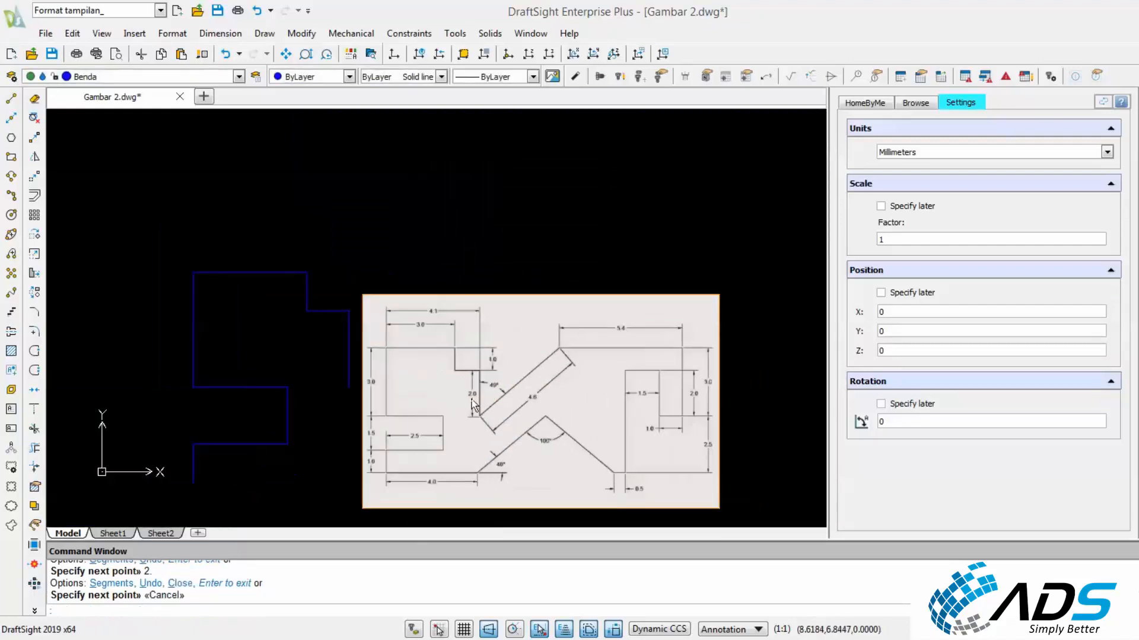
left_click(34, 176)
left_click(415, 305)
key("Return")
left_click(358, 224)
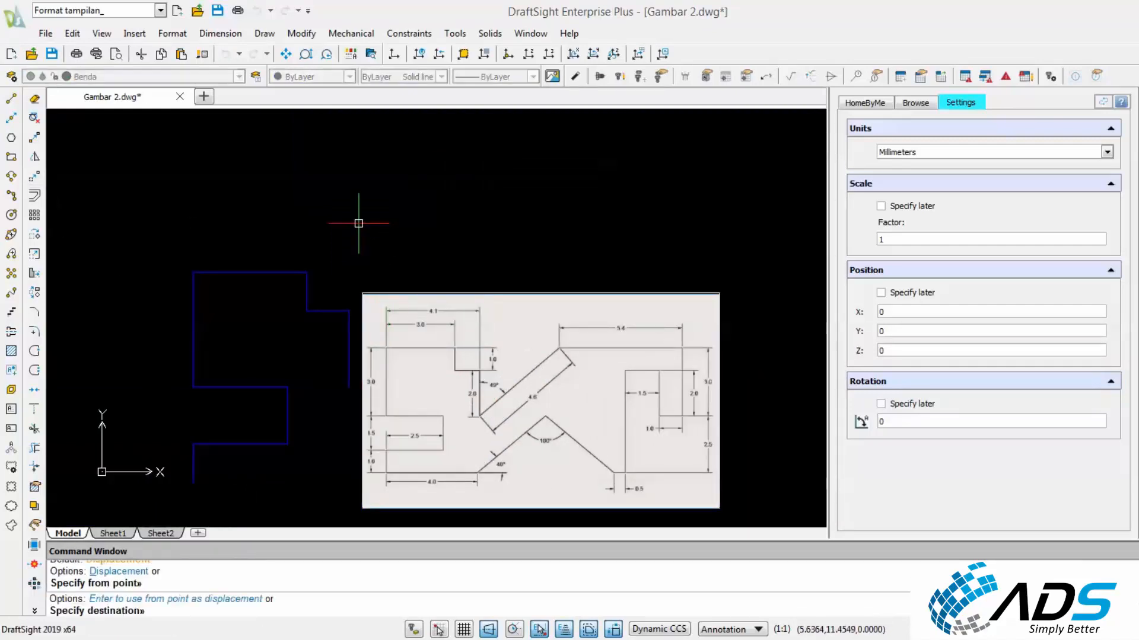
left_click(503, 224)
middle_click_drag(465, 261, 359, 233)
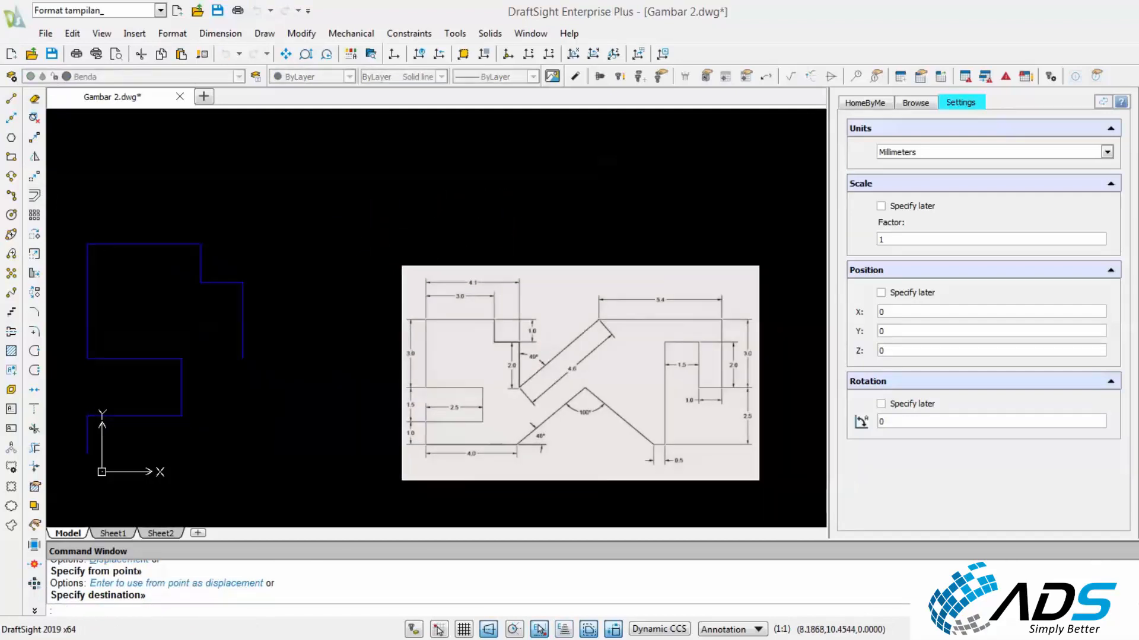
Save the Gambar 2 drawing.
left_click(58, 57)
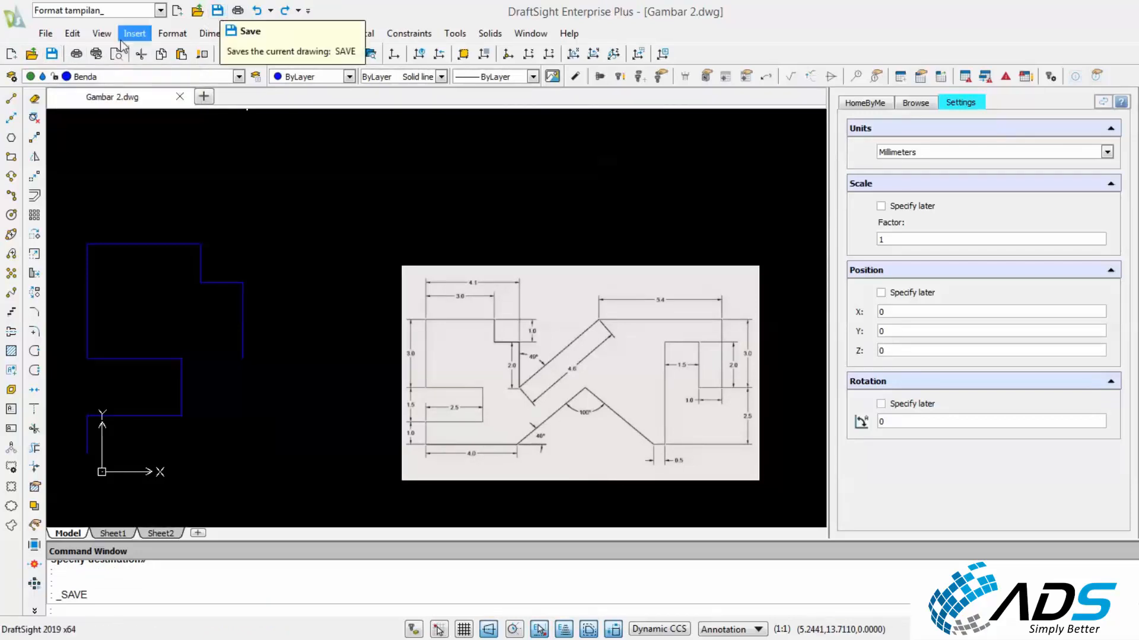
left_click(46, 33)
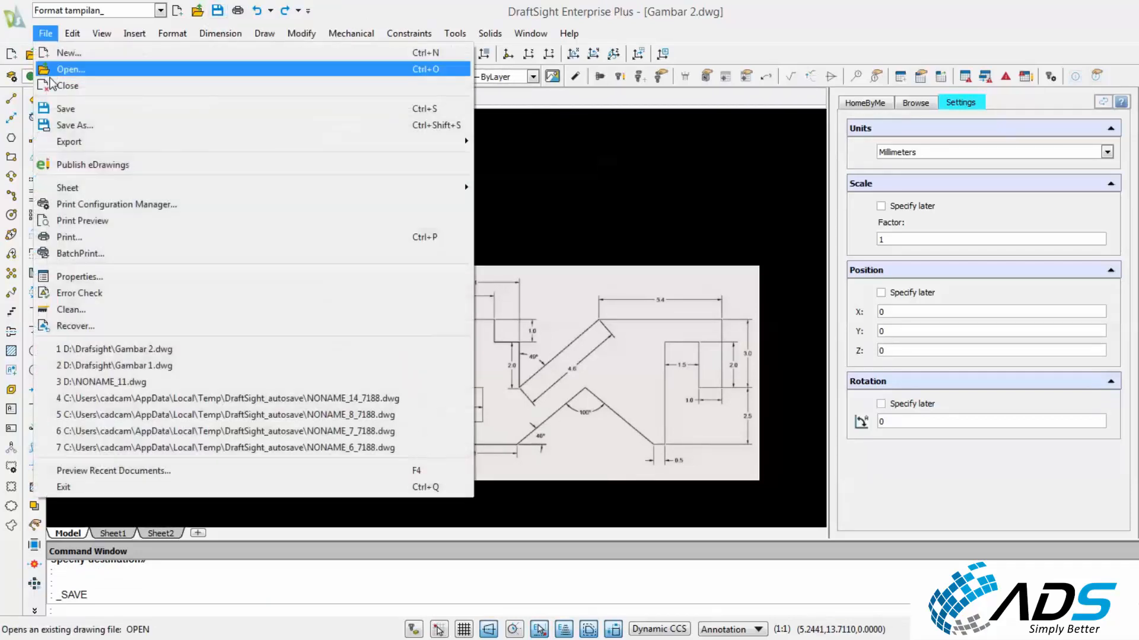
left_click(53, 112)
left_click(433, 190)
left_click(361, 166)
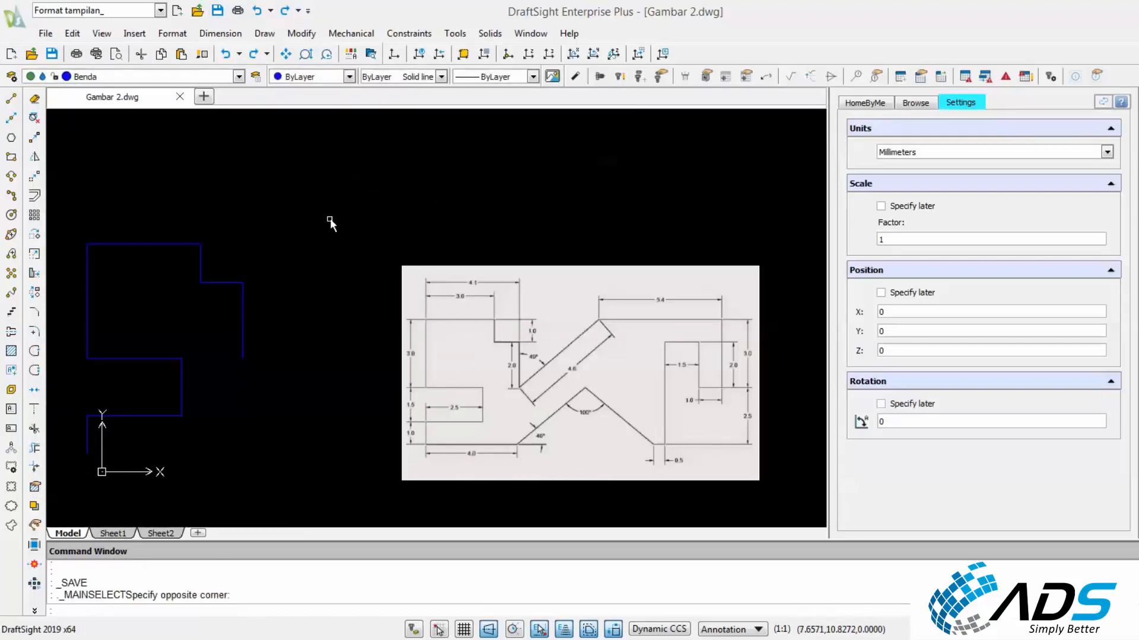
key("ctrl+s")
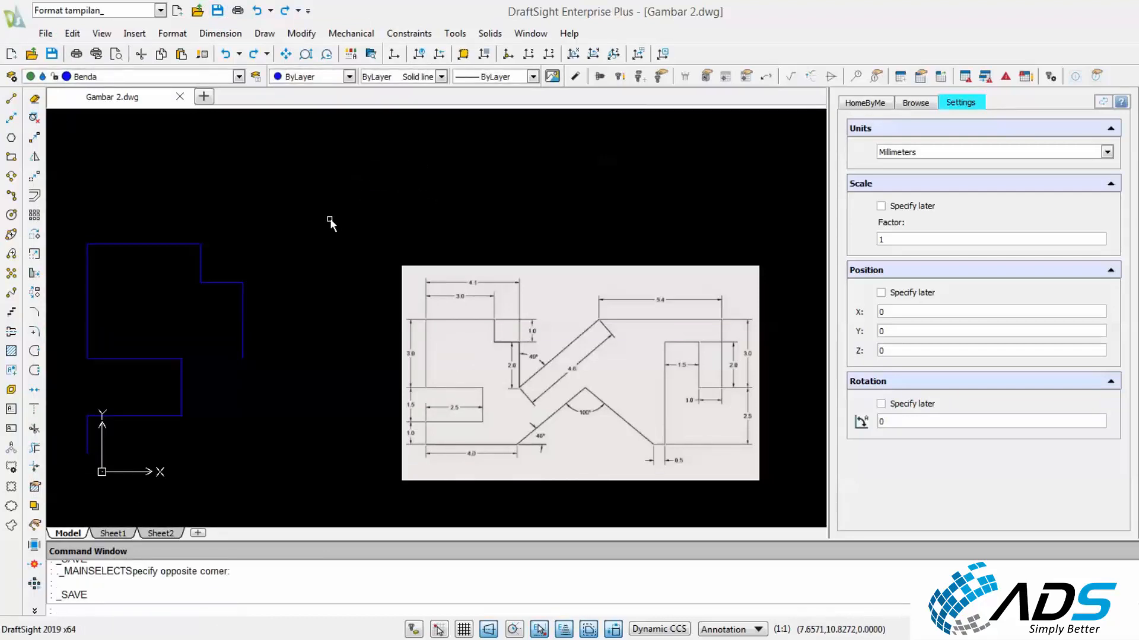
Turn off Ortho and sketch a trial line slanting up to the right at about 40° from the lower end of the 2-unit segment.
scroll(283, 301, "up", 2)
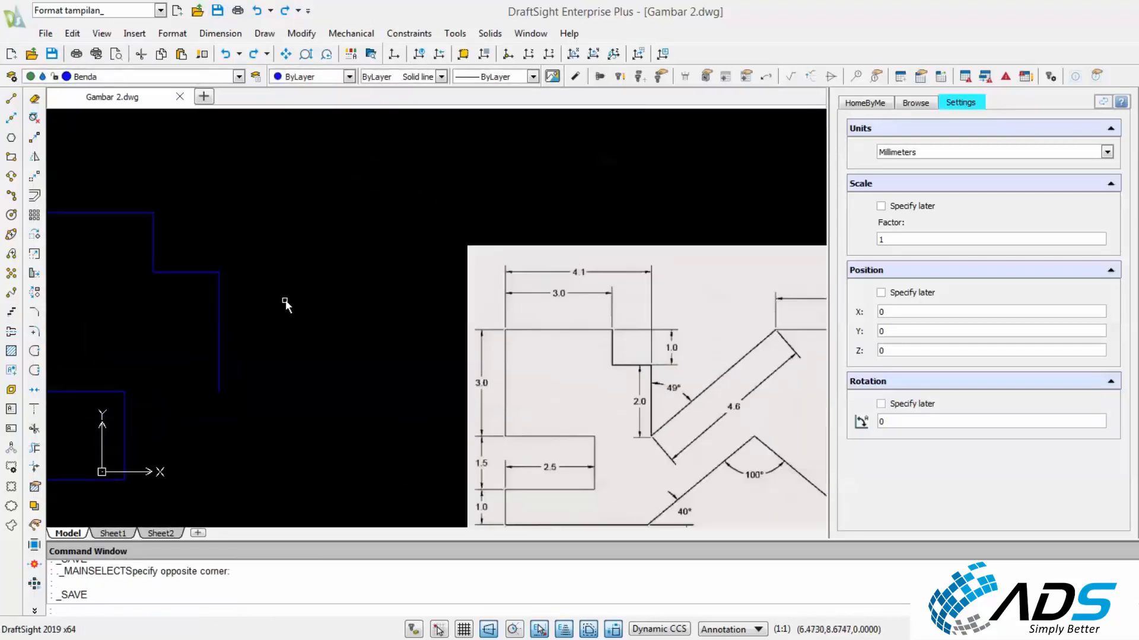
middle_click_drag(469, 316, 392, 287)
scroll(378, 288, "down", 1)
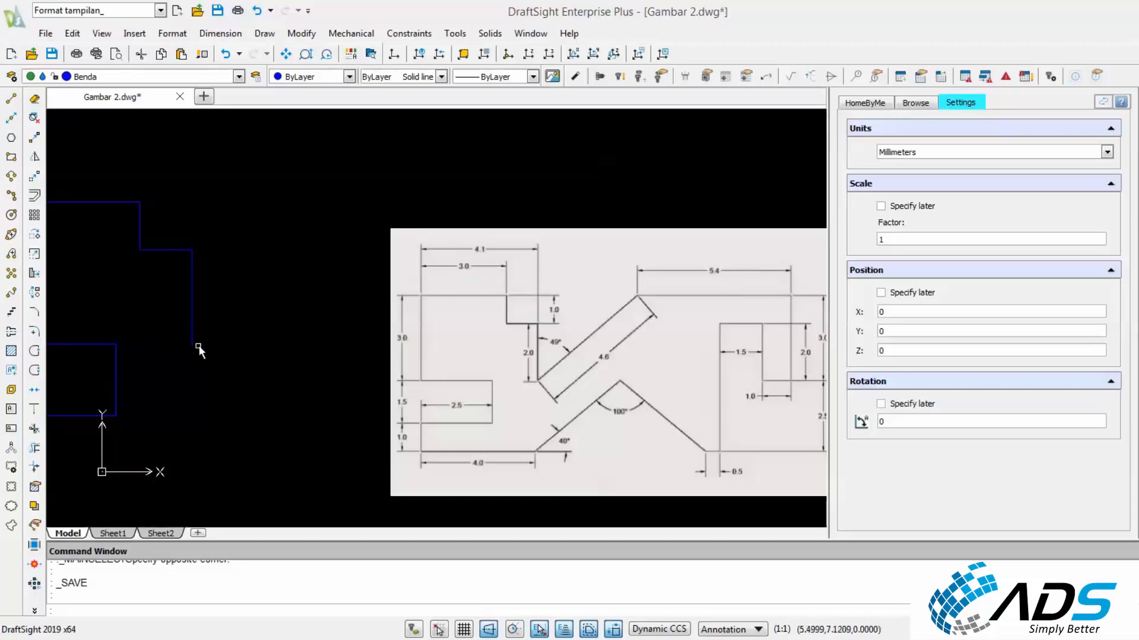
left_click(12, 105)
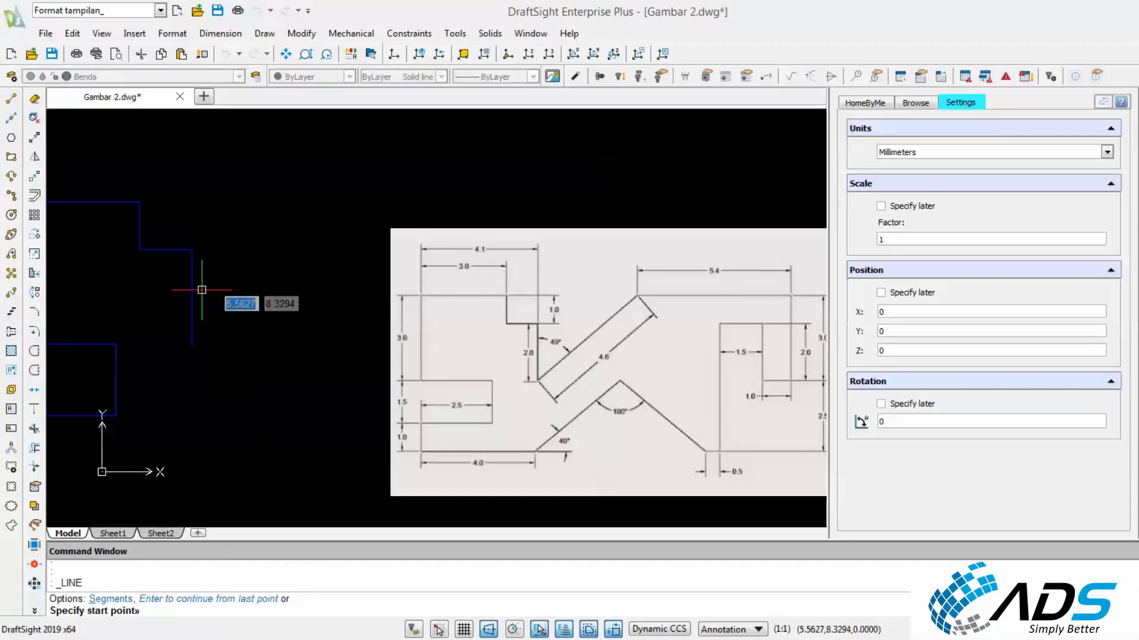
left_click(192, 344)
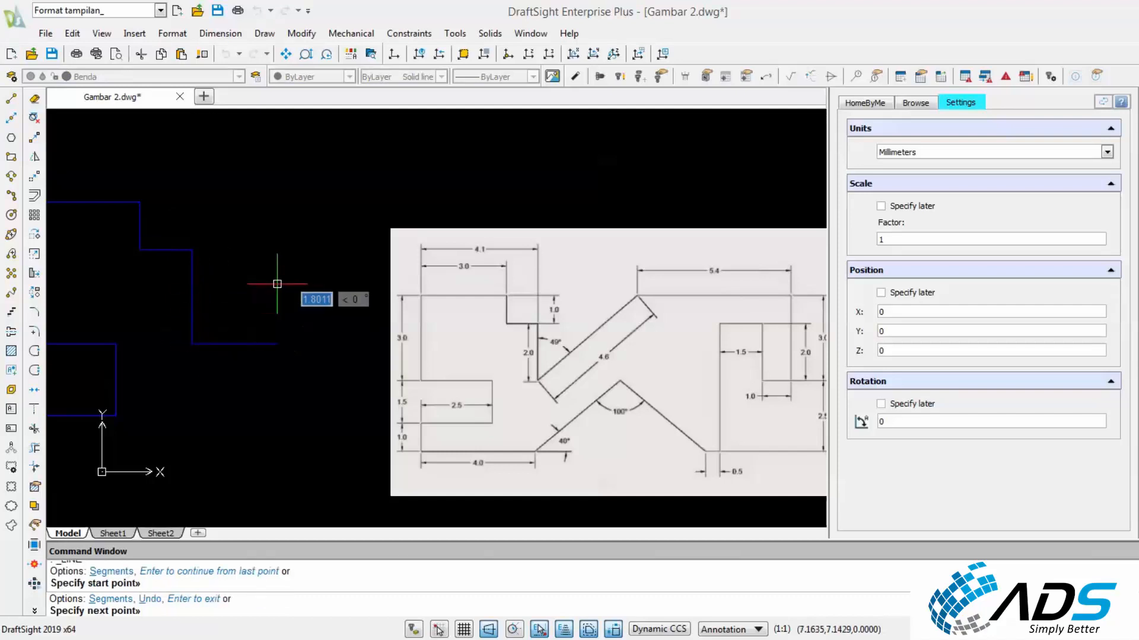
key("F9")
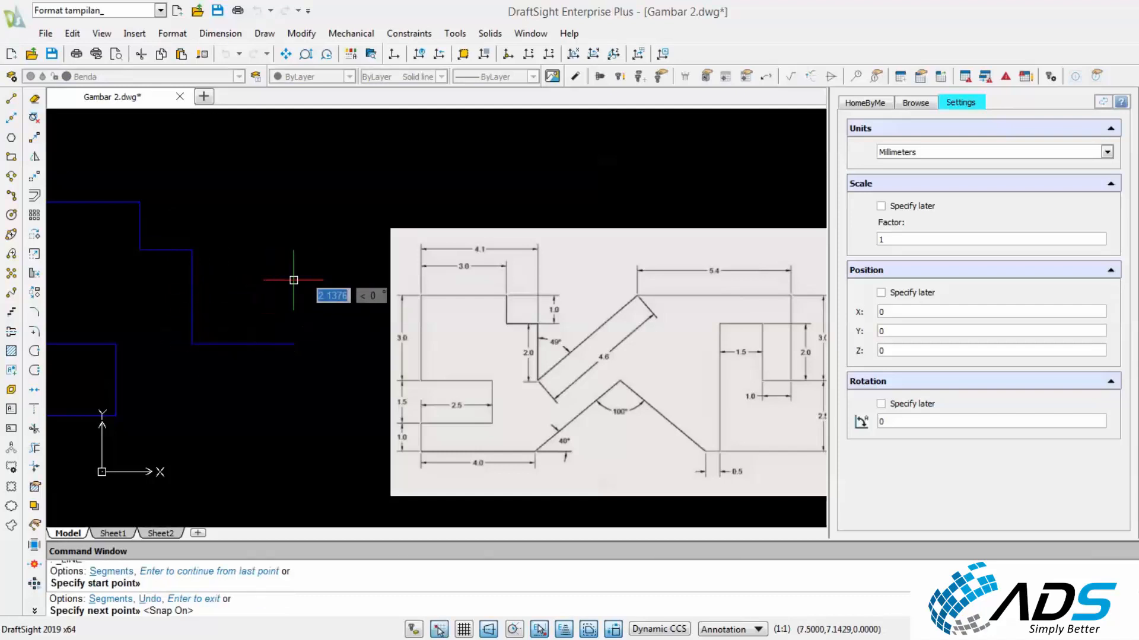
key("F9")
key("F8")
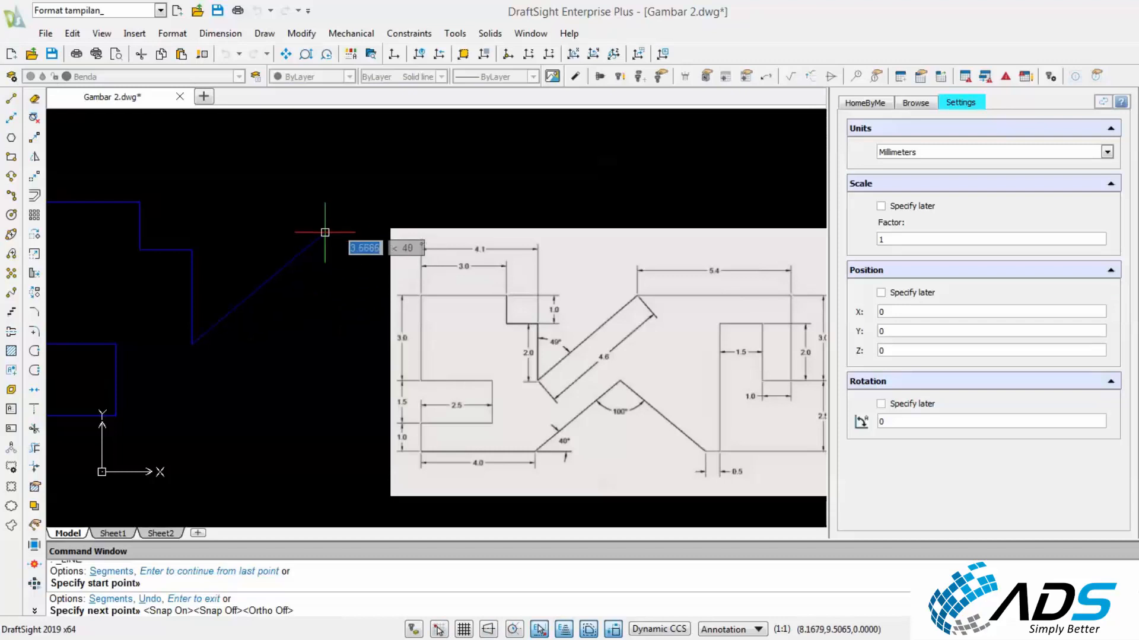
left_click(302, 247)
key("Escape")
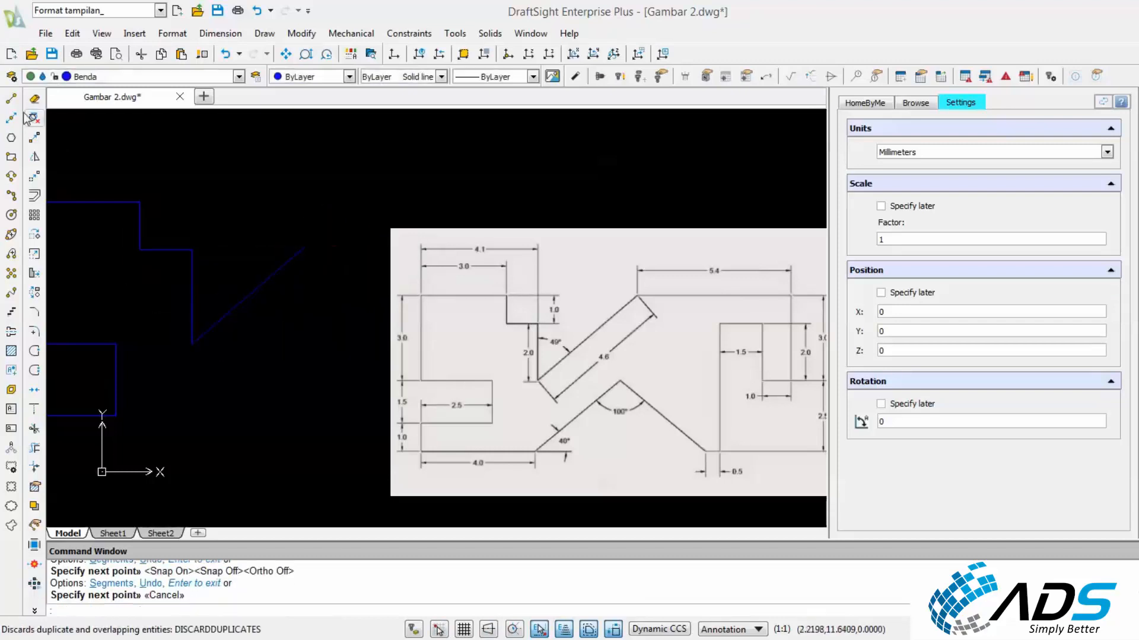
Sketch a nearly horizontal reference line from the same corner to illustrate the angle, and delete both trial lines.
key("Return")
left_click(192, 342)
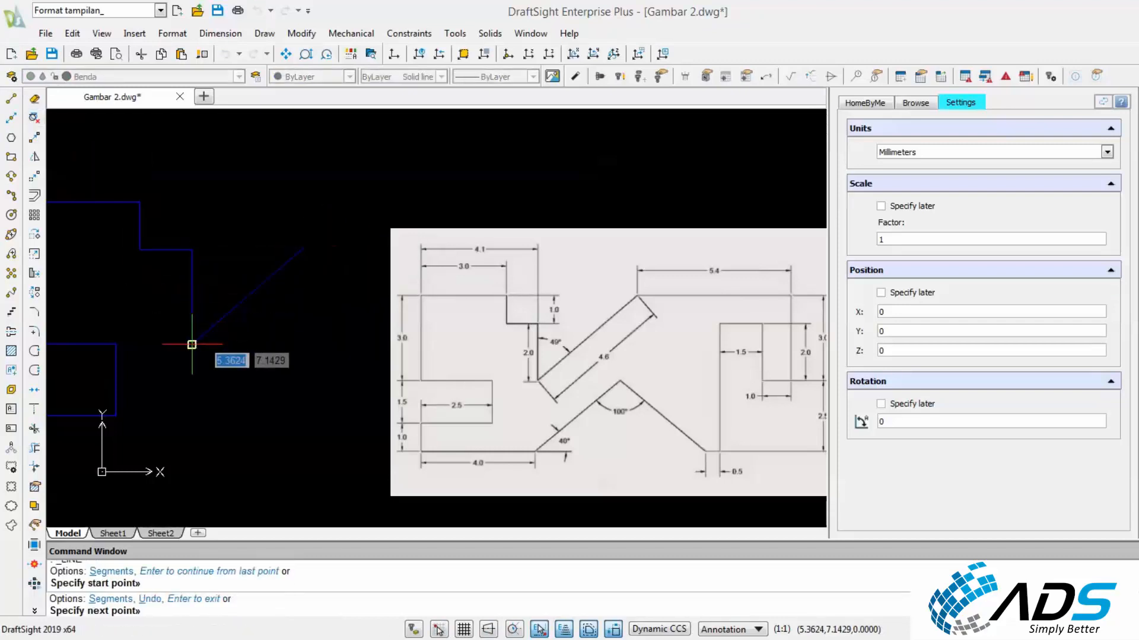
left_click(291, 350)
key("Escape")
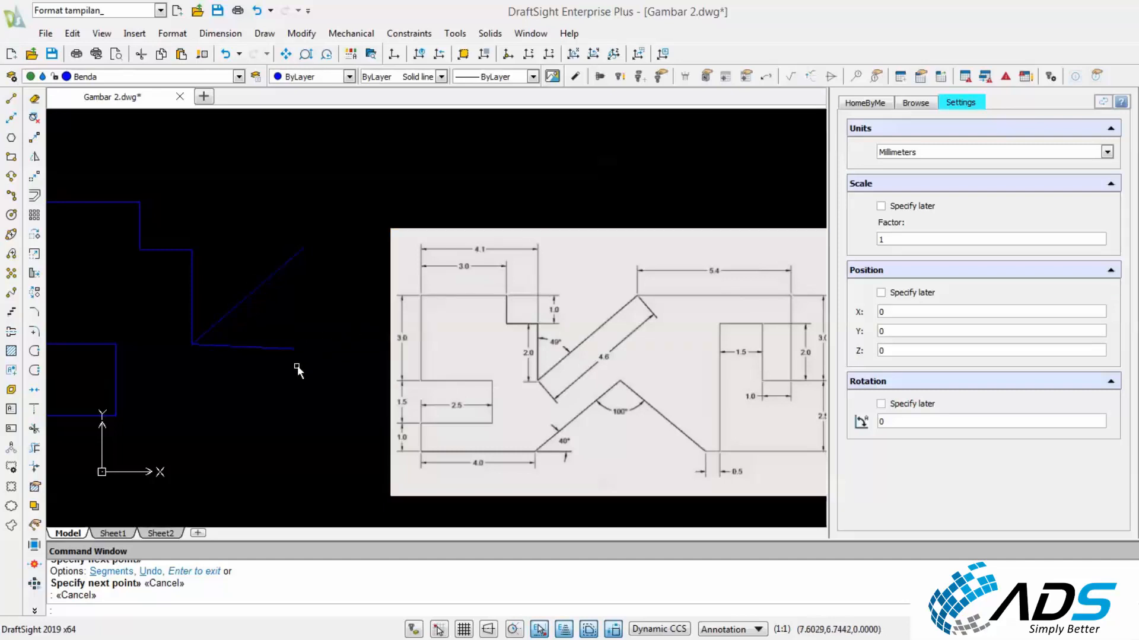
left_click(287, 396)
left_click(264, 355)
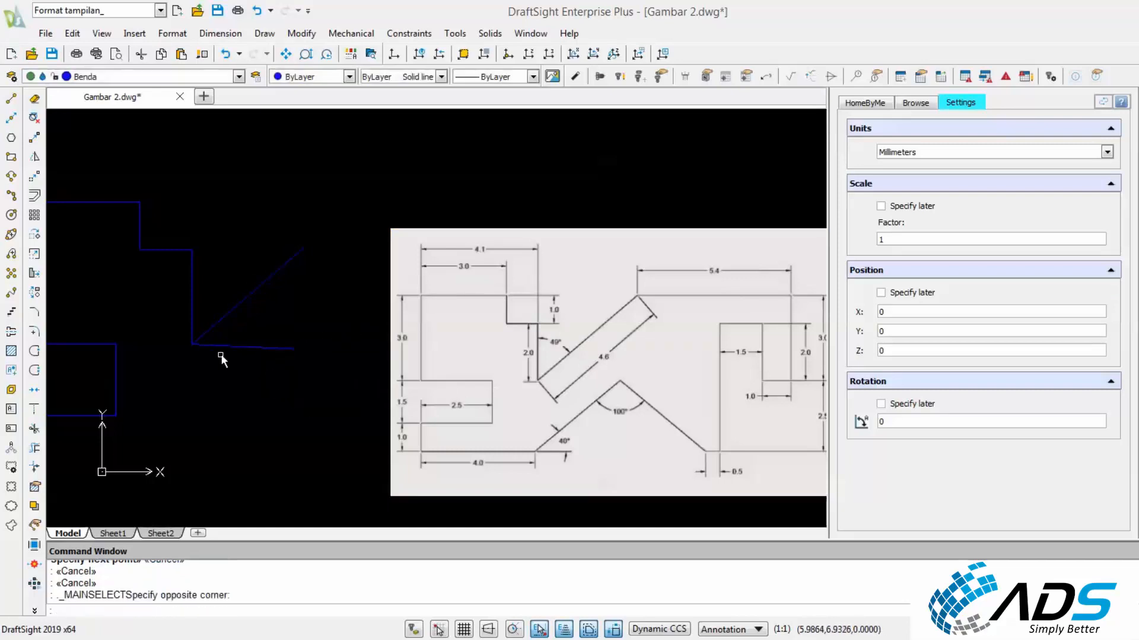
left_click(260, 364)
left_click(247, 324)
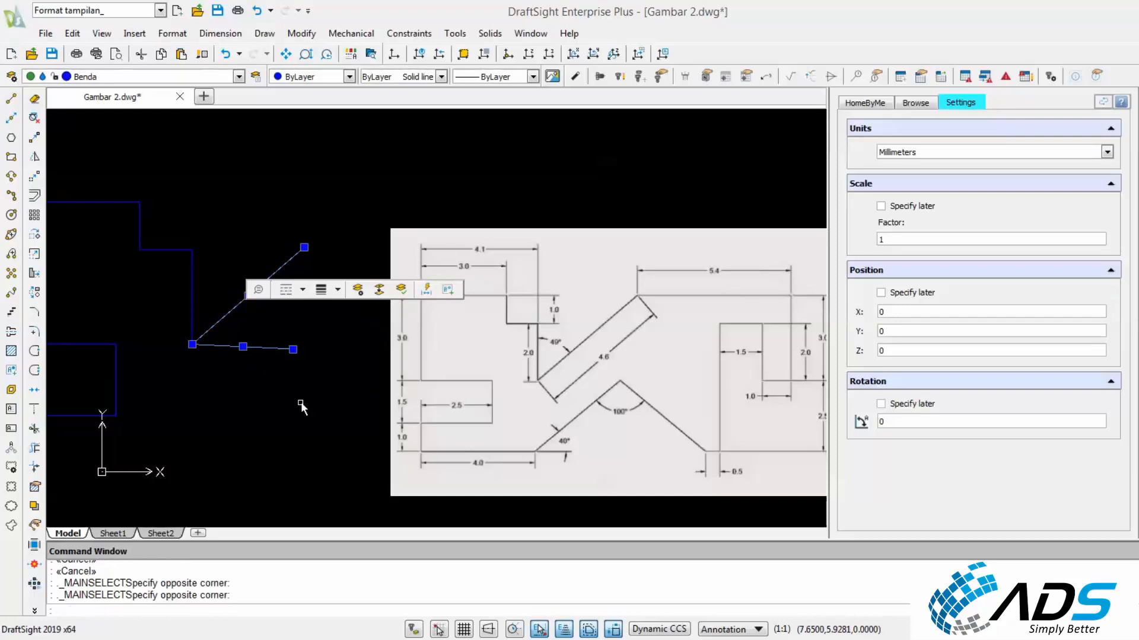
key("Delete")
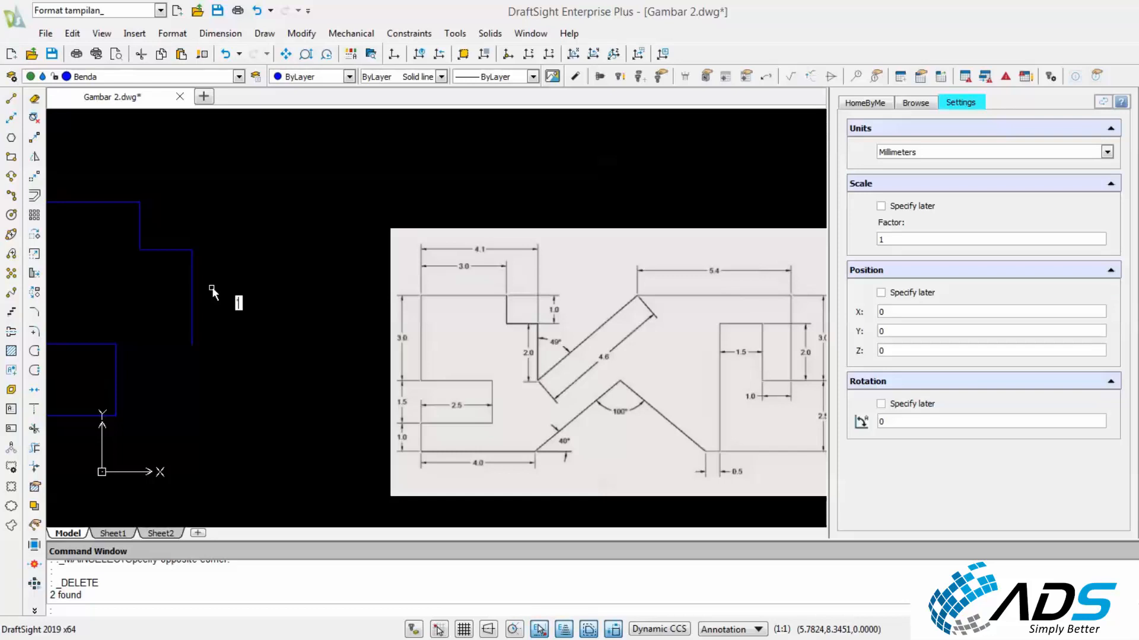
Work out the slanted line's angle from horizontal by calculating 90-49 in the calculator, and minimize the calculator.
key("Return")
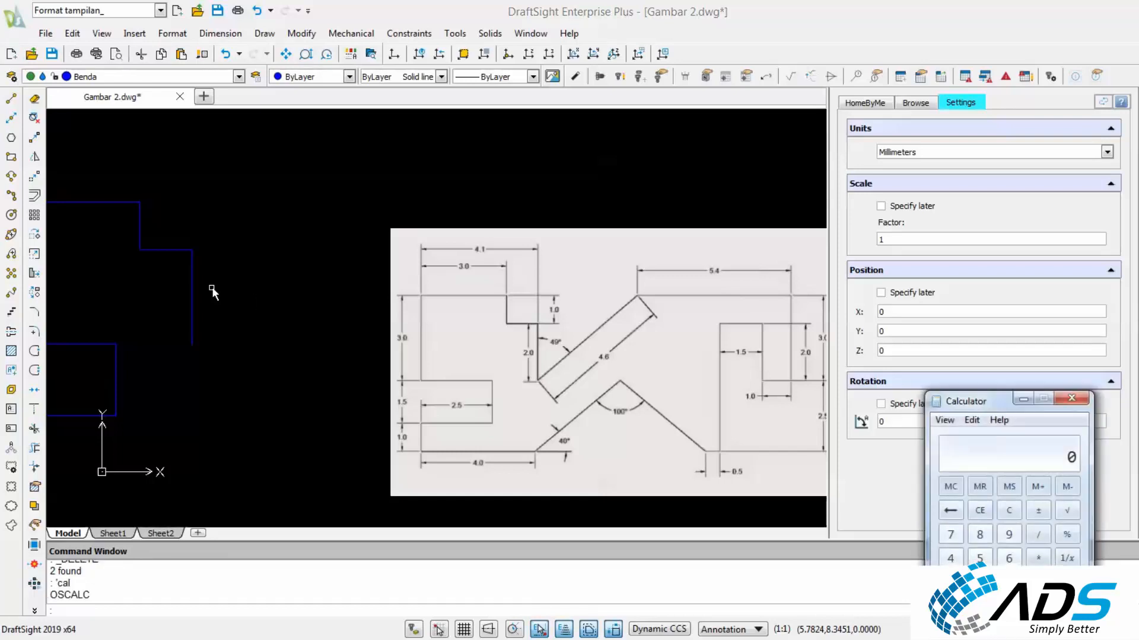
type("90")
type("49")
key("Return")
left_click(1024, 398)
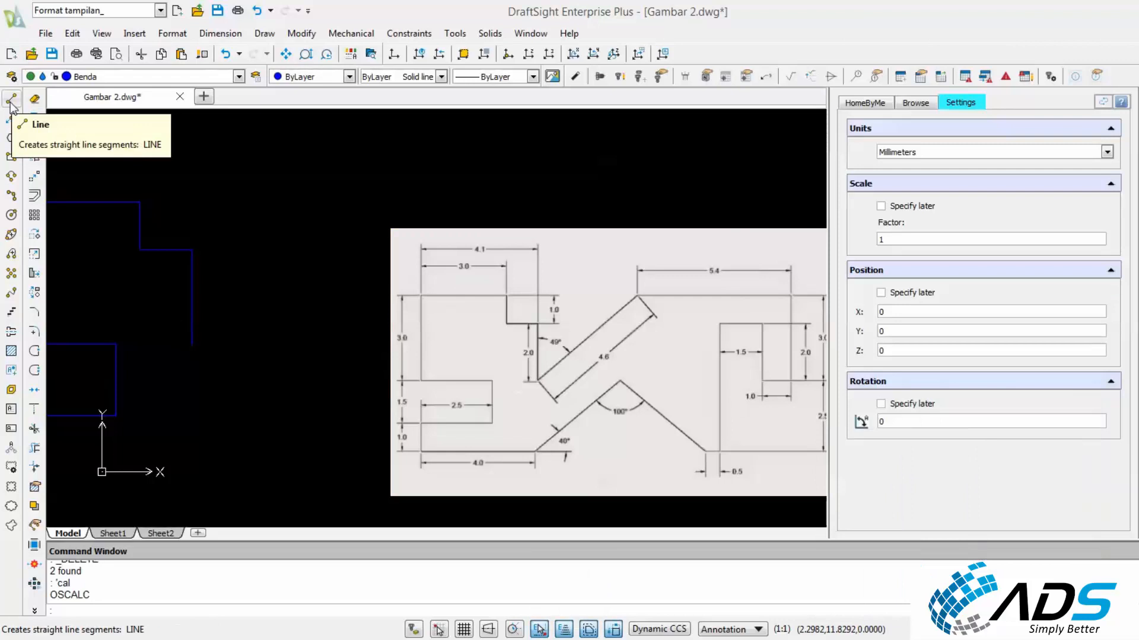
Draw a line 4.6 units long at 41° up to the right from the lower end of the 2-unit vertical segment.
type("L")
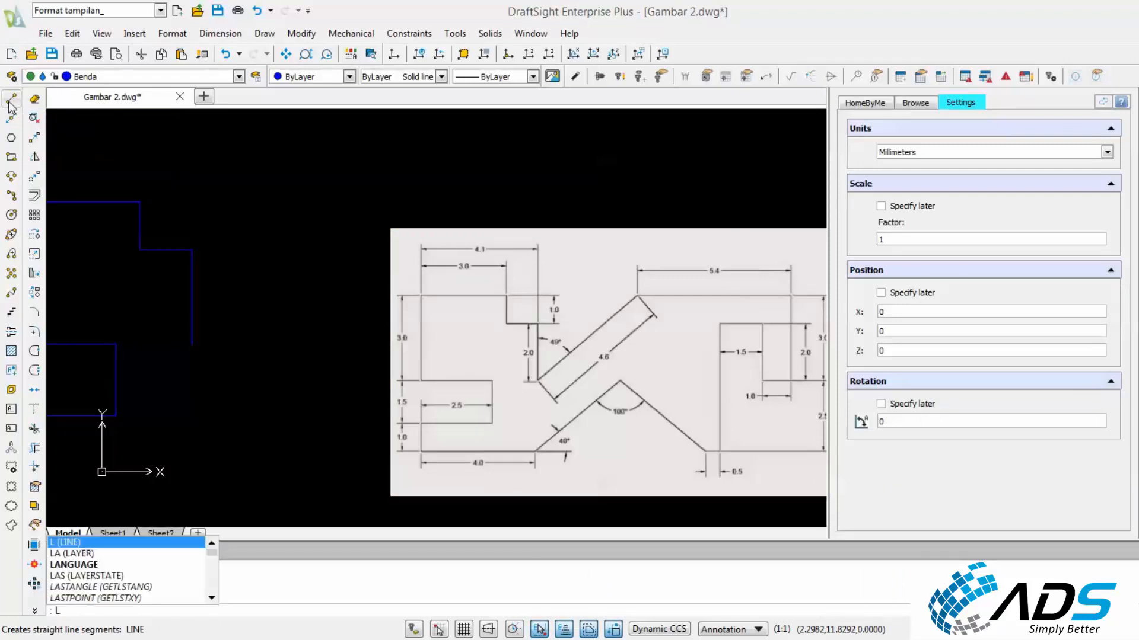
key("Return")
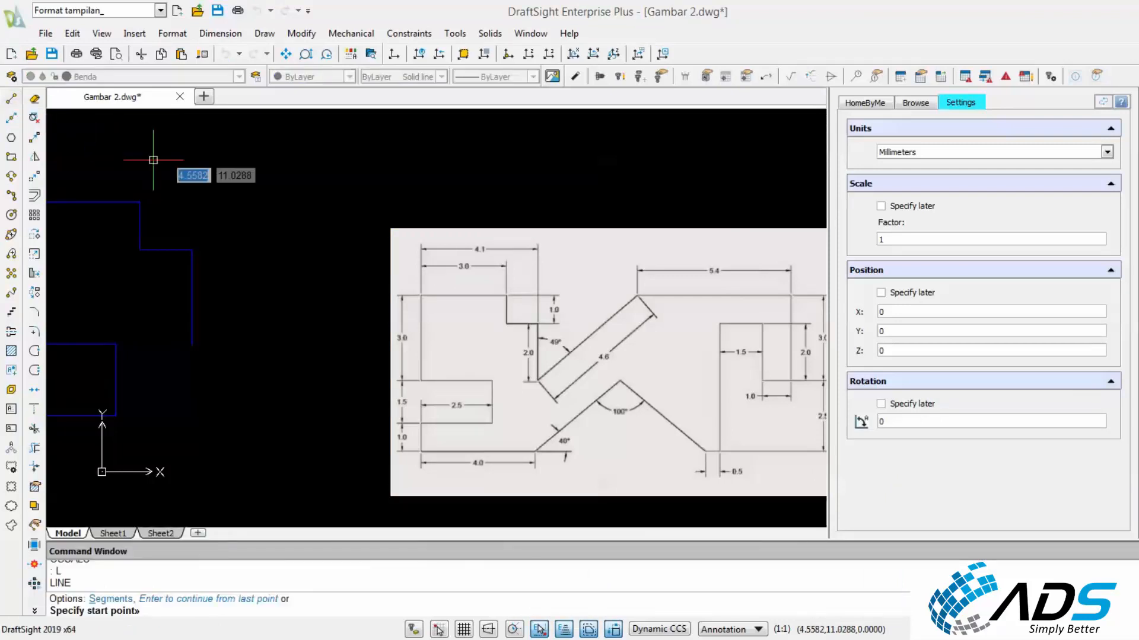
left_click(192, 344)
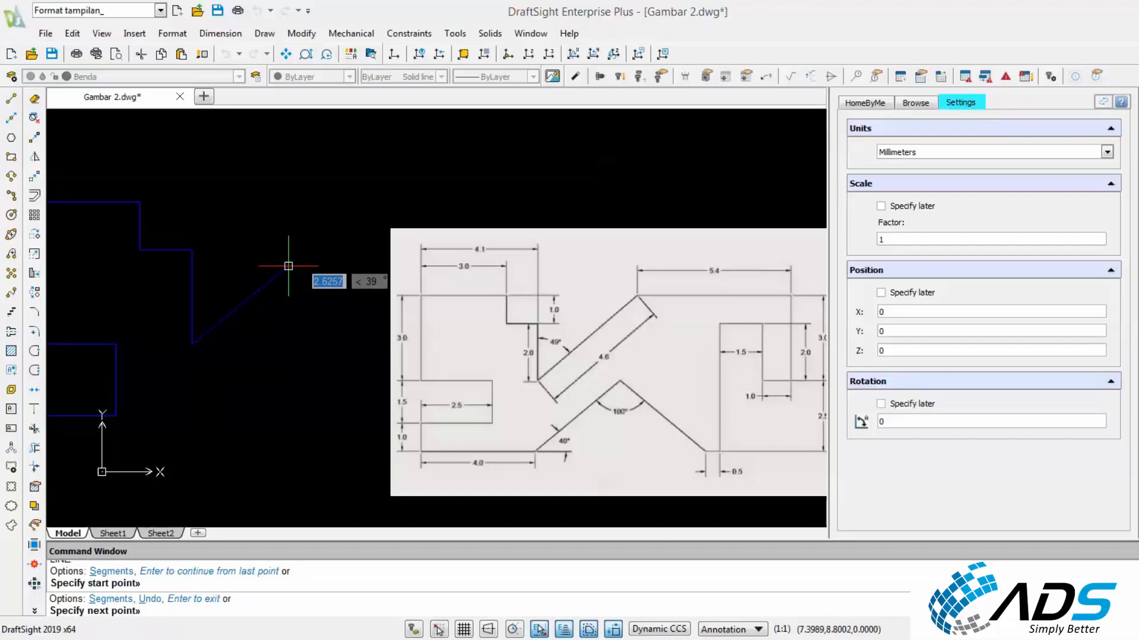
type("4")
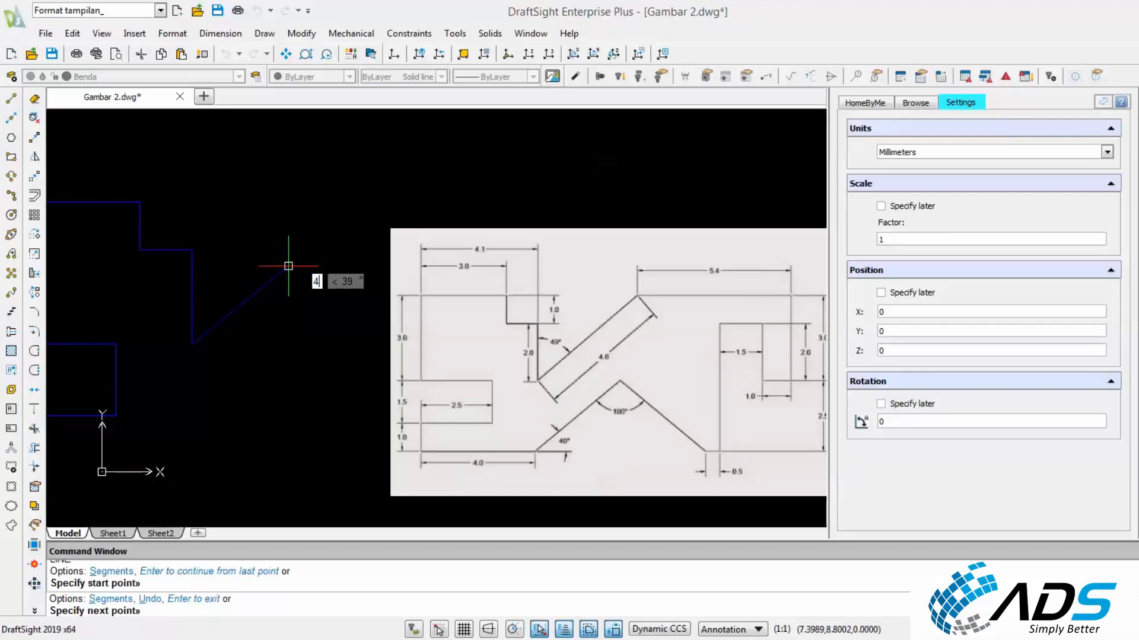
type(".6")
key("Tab")
type("0")
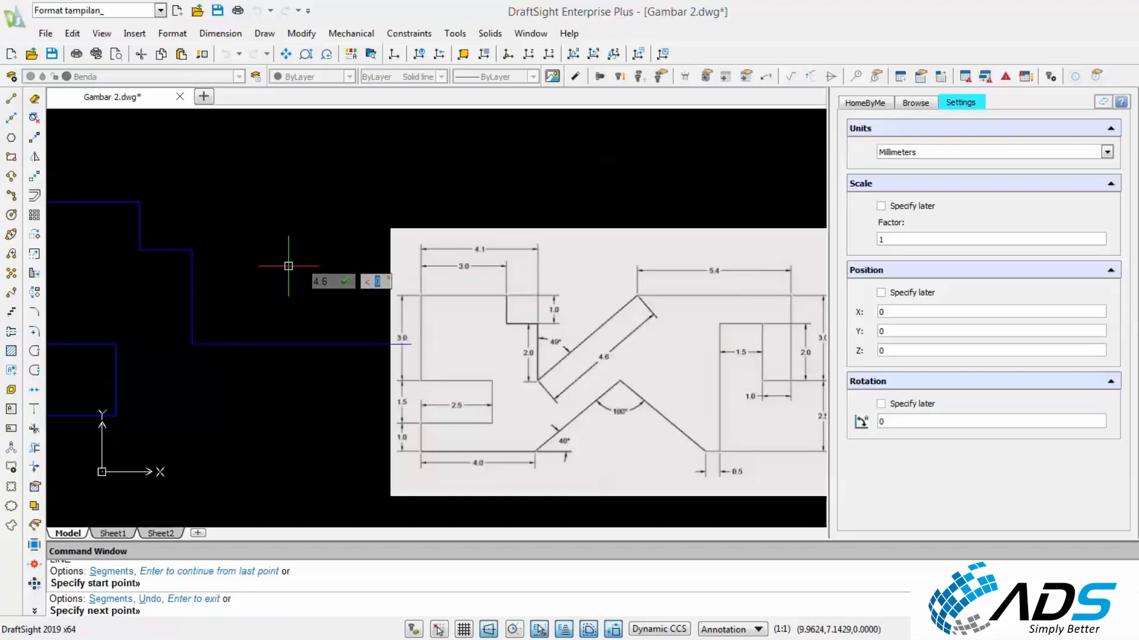
type("39")
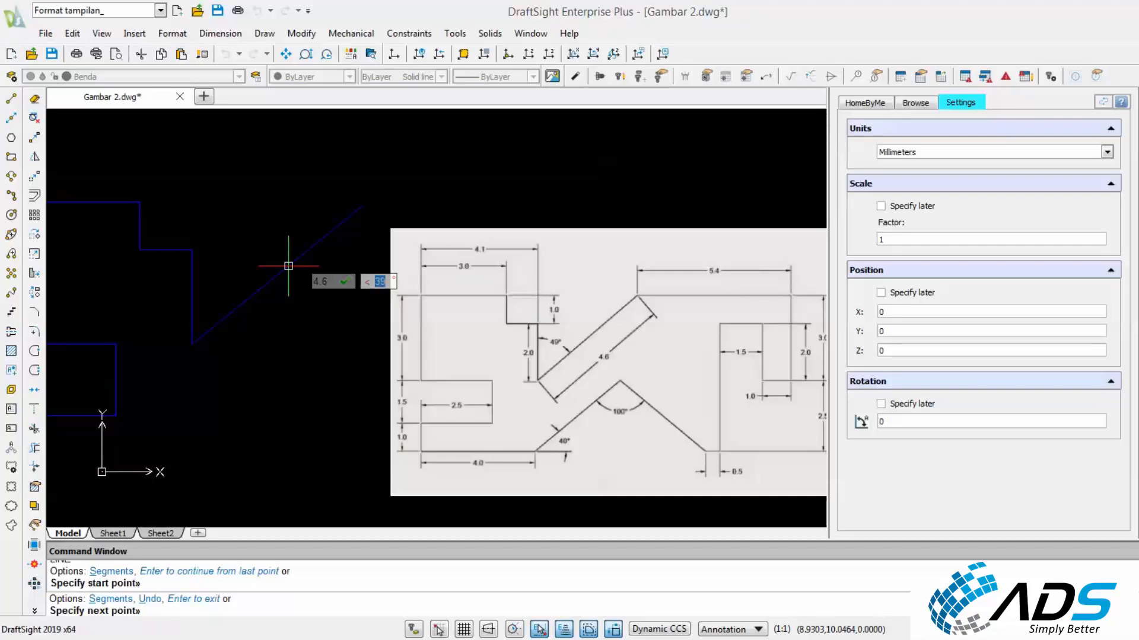
type("41")
key("Return")
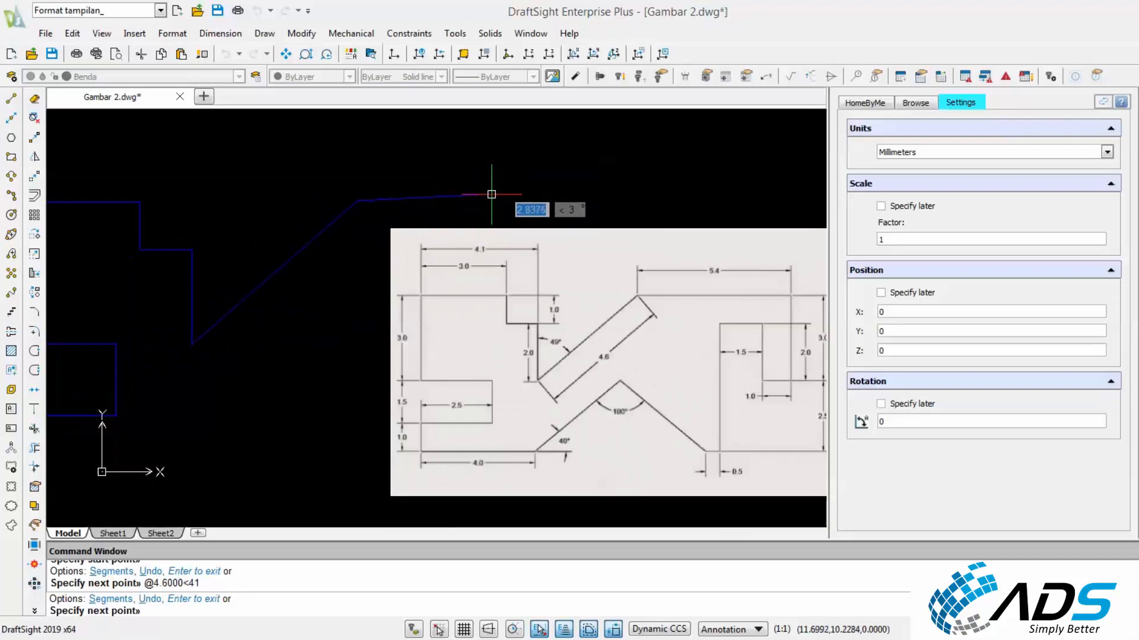
Turn on Ortho and continue the profile with a 5.4-unit line to the right and a 3-unit line downward.
key("F8")
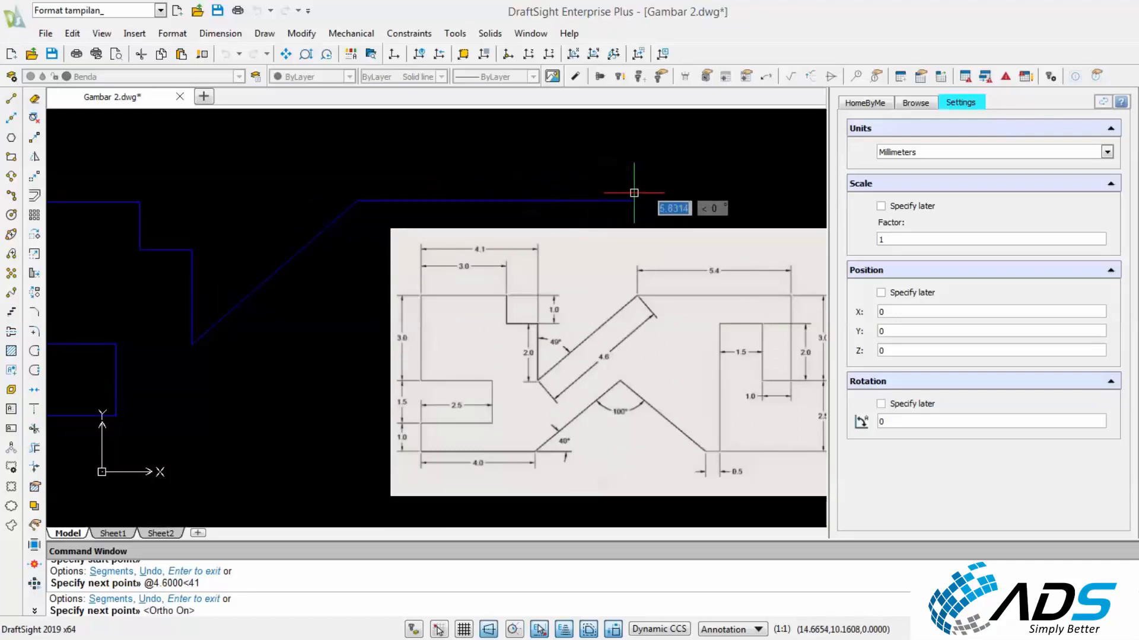
type("5.4")
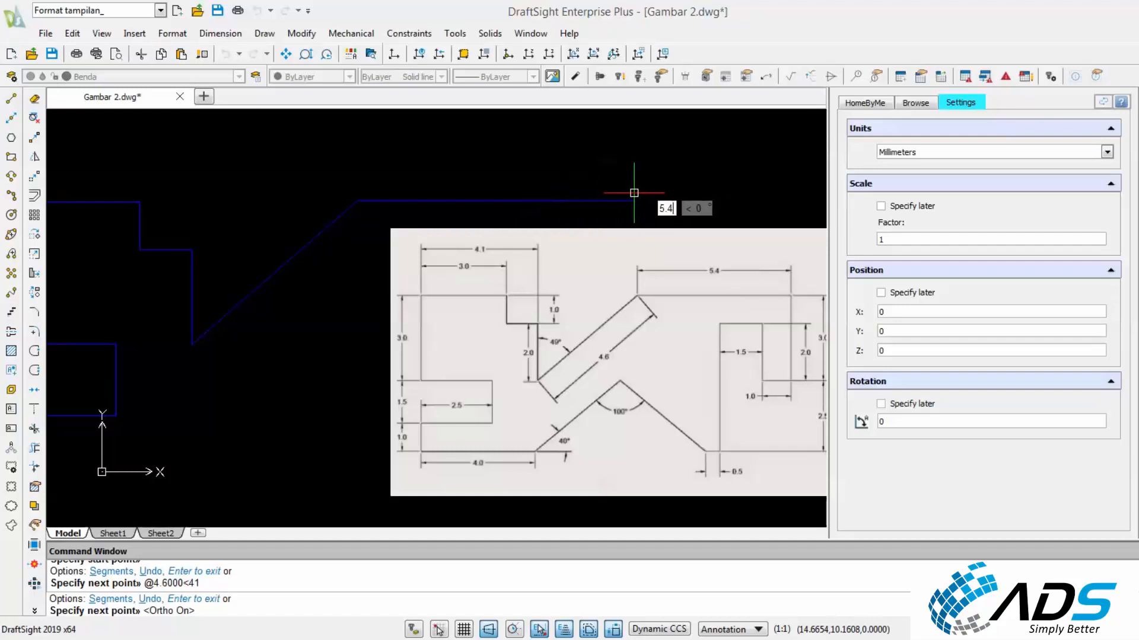
key("Return")
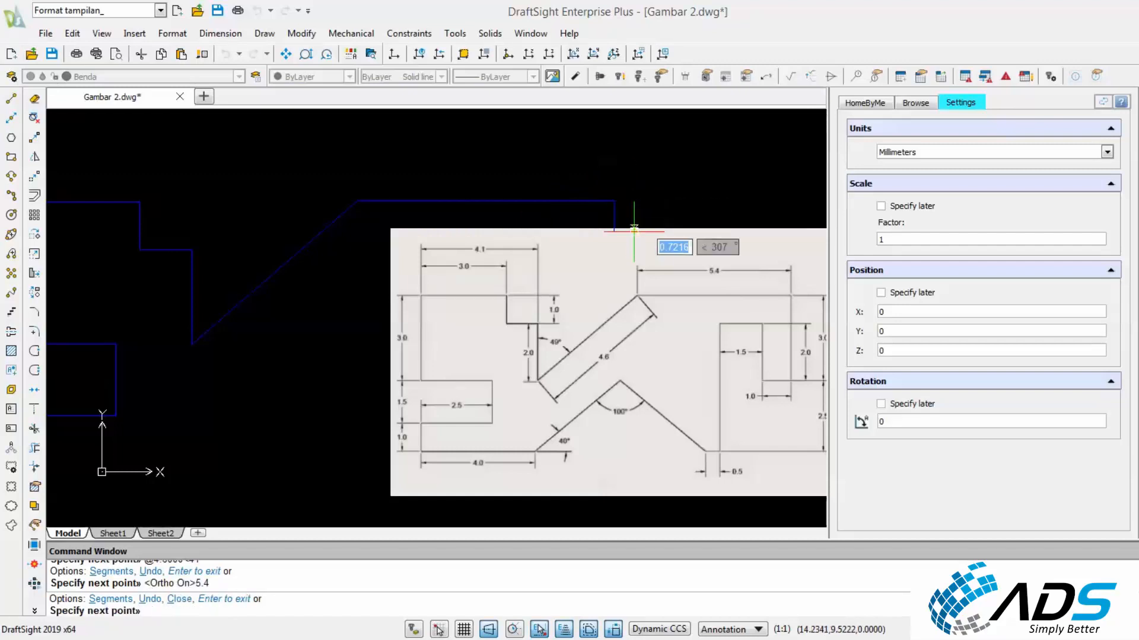
scroll(624, 402, "down", 1)
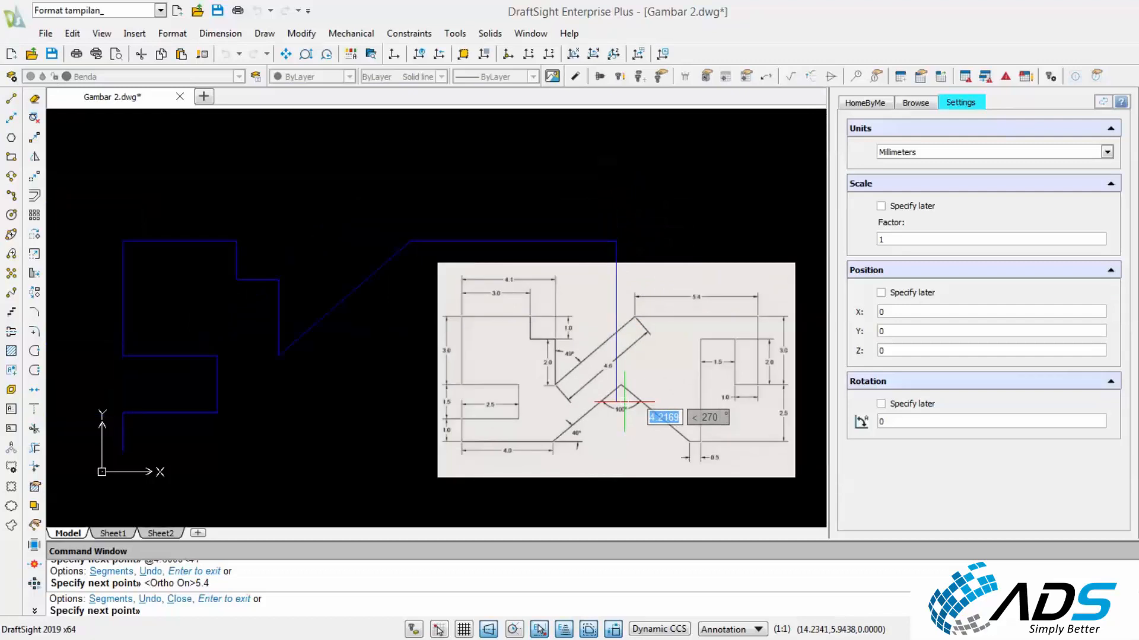
scroll(625, 402, "up", 1)
scroll(624, 402, "down", 1)
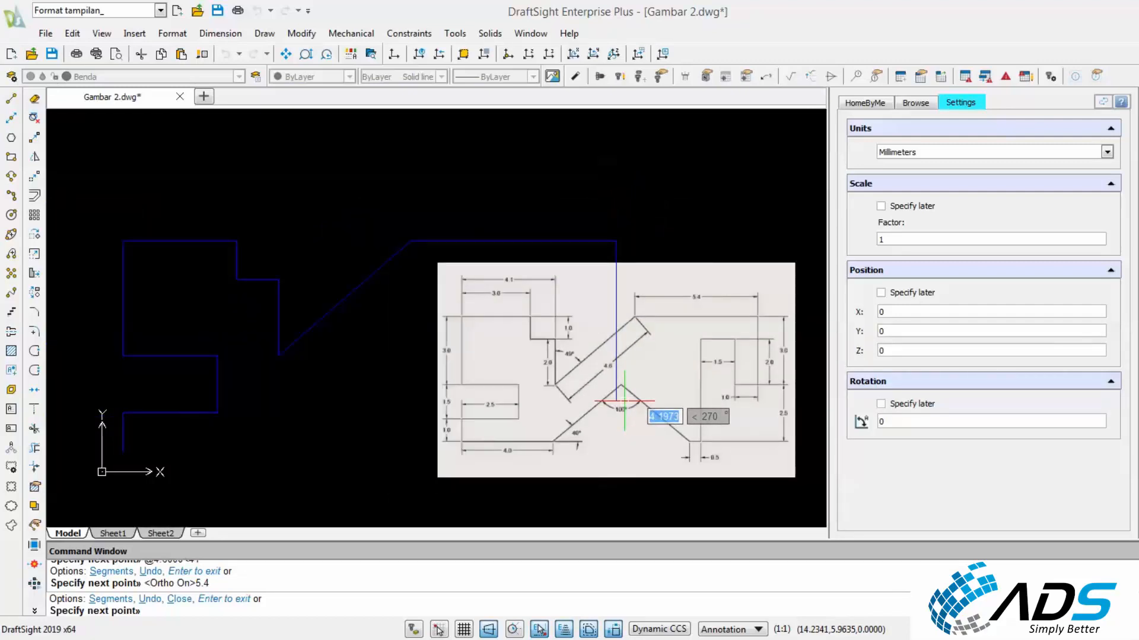
type("3")
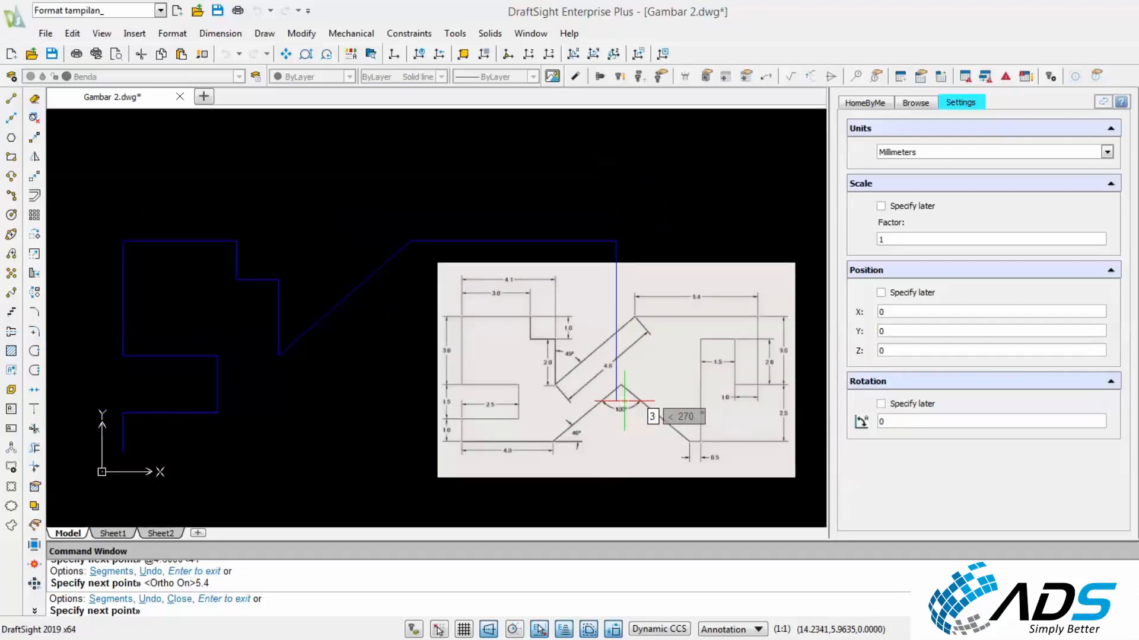
key("Return")
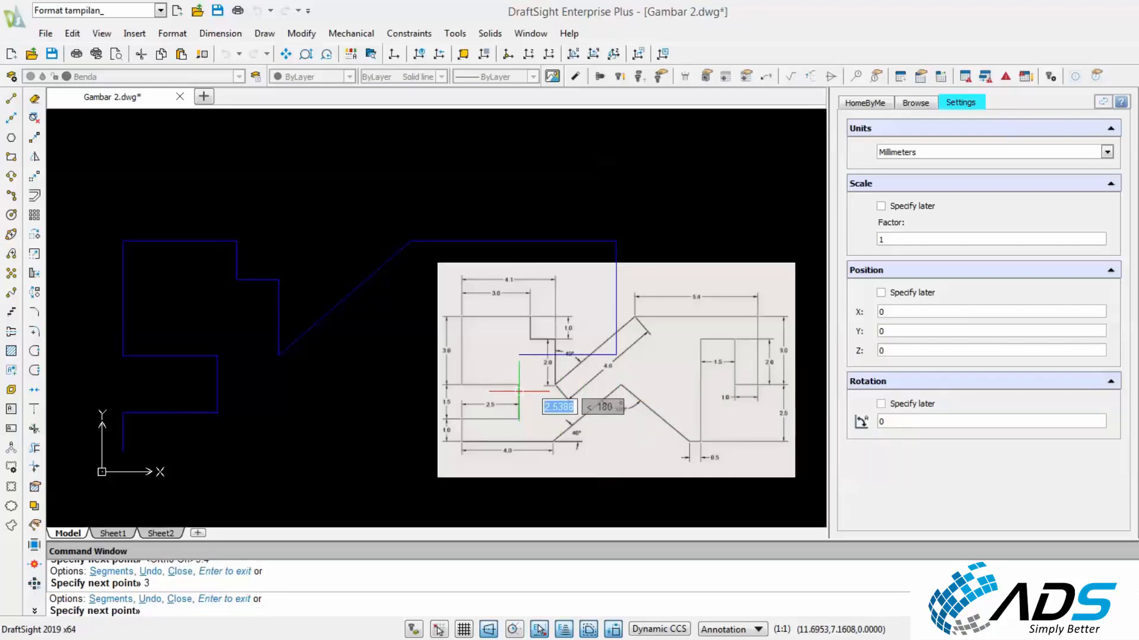
Continue the profile 1 unit left, 2 units up and 1.5 units left, and end the line there.
type("1")
key("Return")
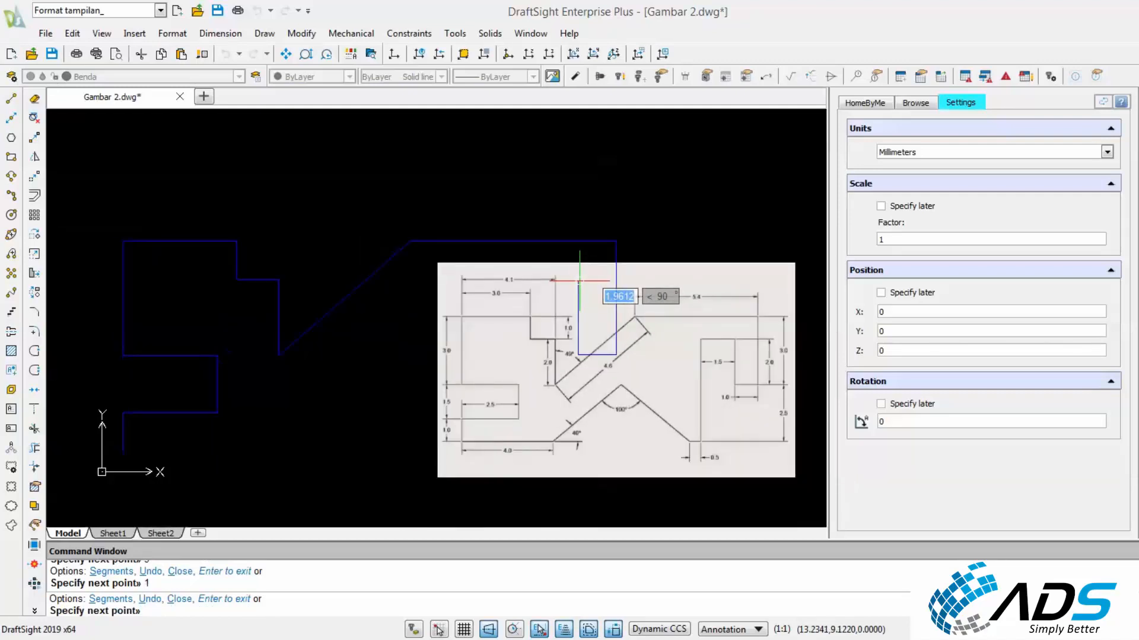
type("2")
key("Return")
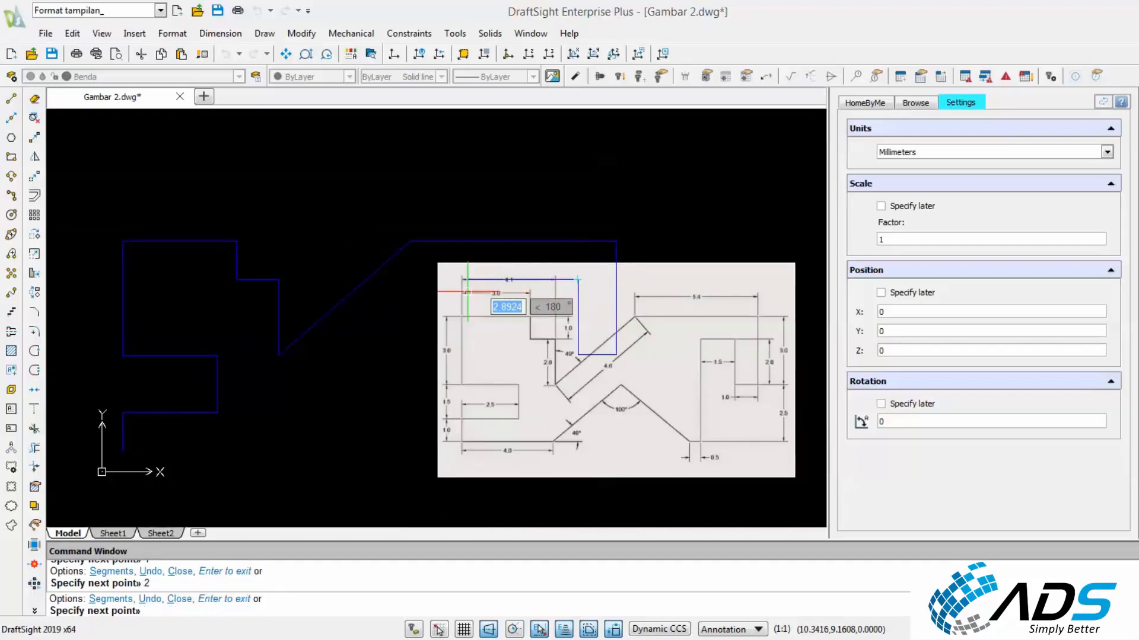
type("1")
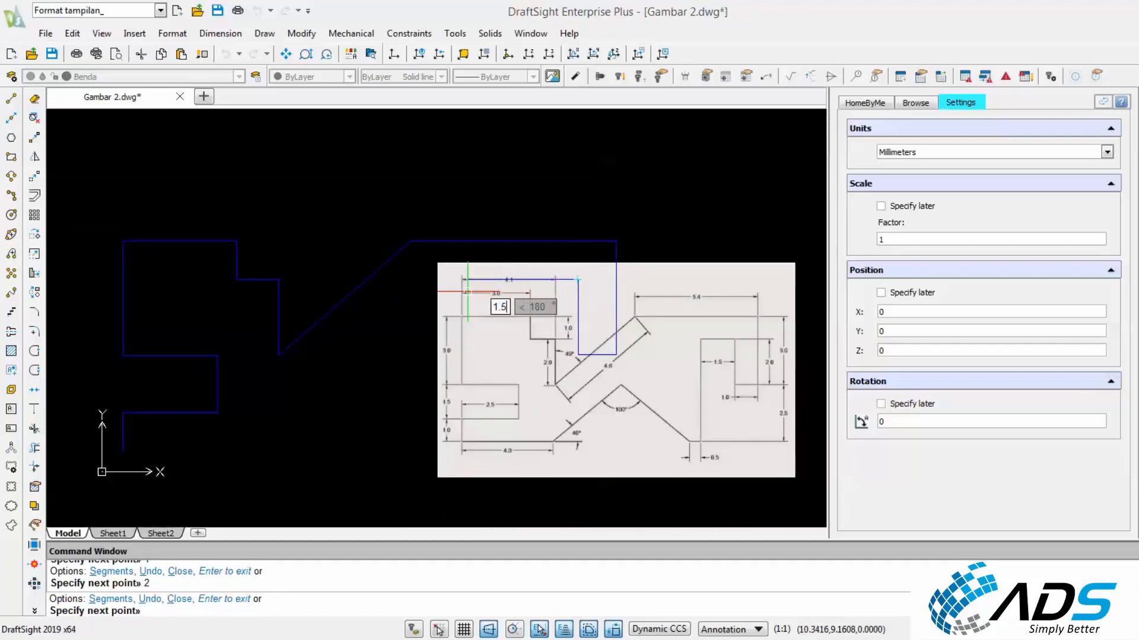
type(".5")
key("Return")
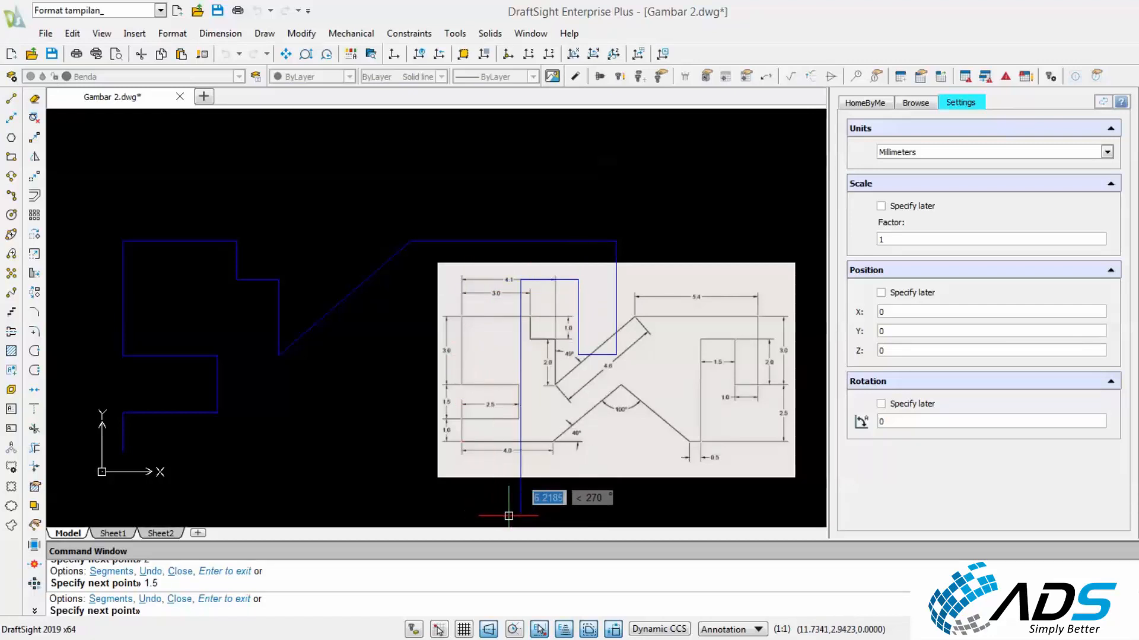
scroll(504, 503, "up", 2)
scroll(504, 498, "down", 1)
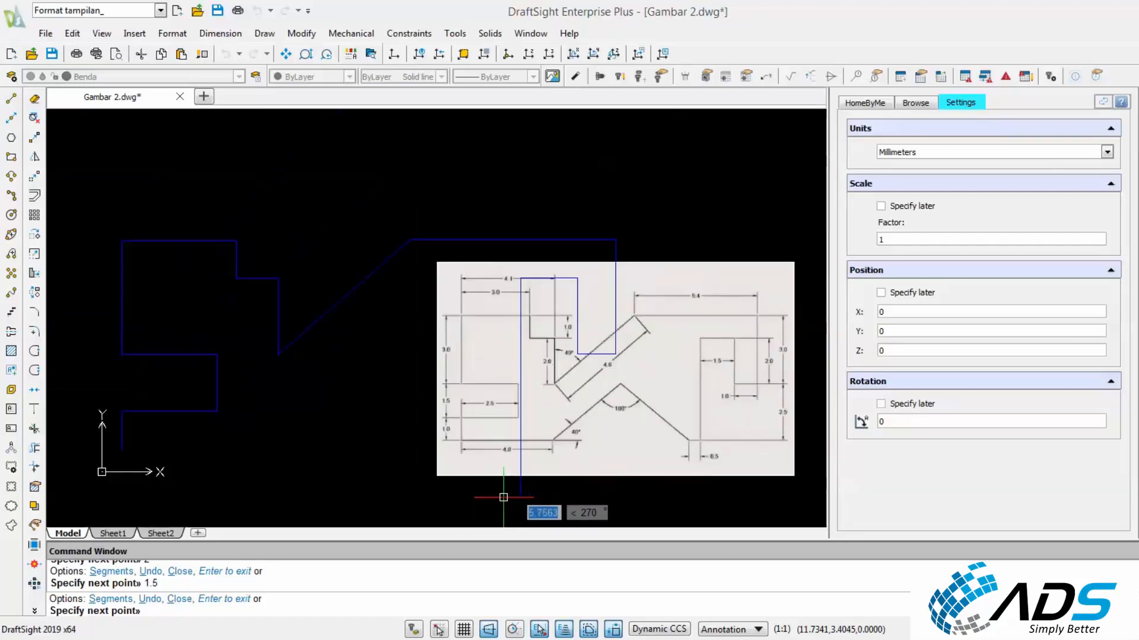
key("Escape")
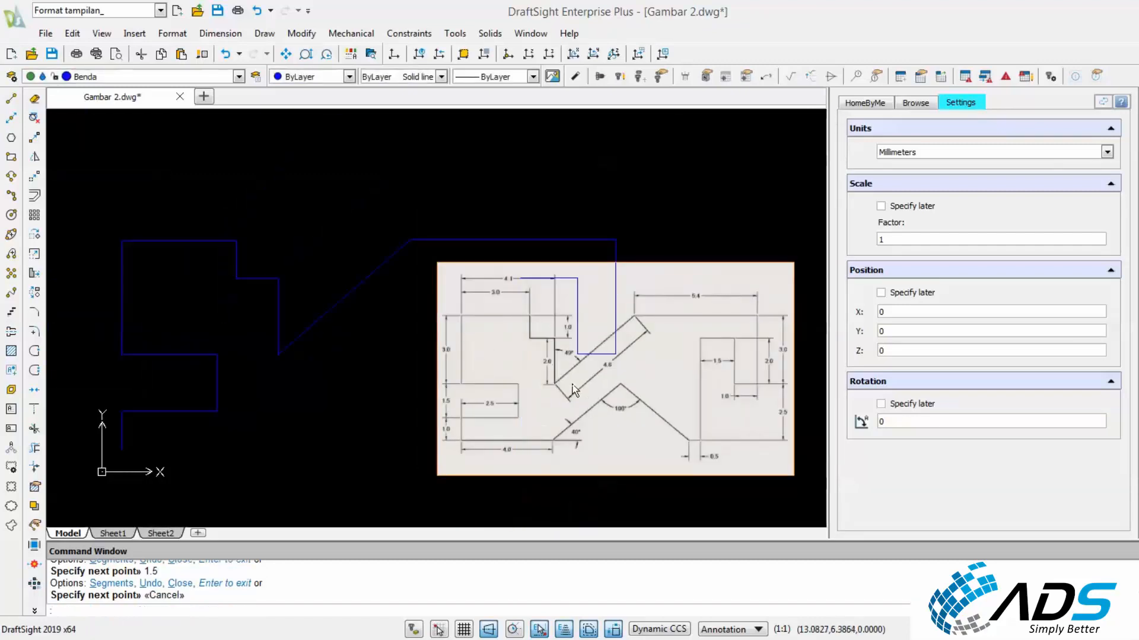
Move the reference image horizontally to the right so it no longer overlaps the profile.
middle_click_drag(203, 221, 126, 192)
left_click(35, 177)
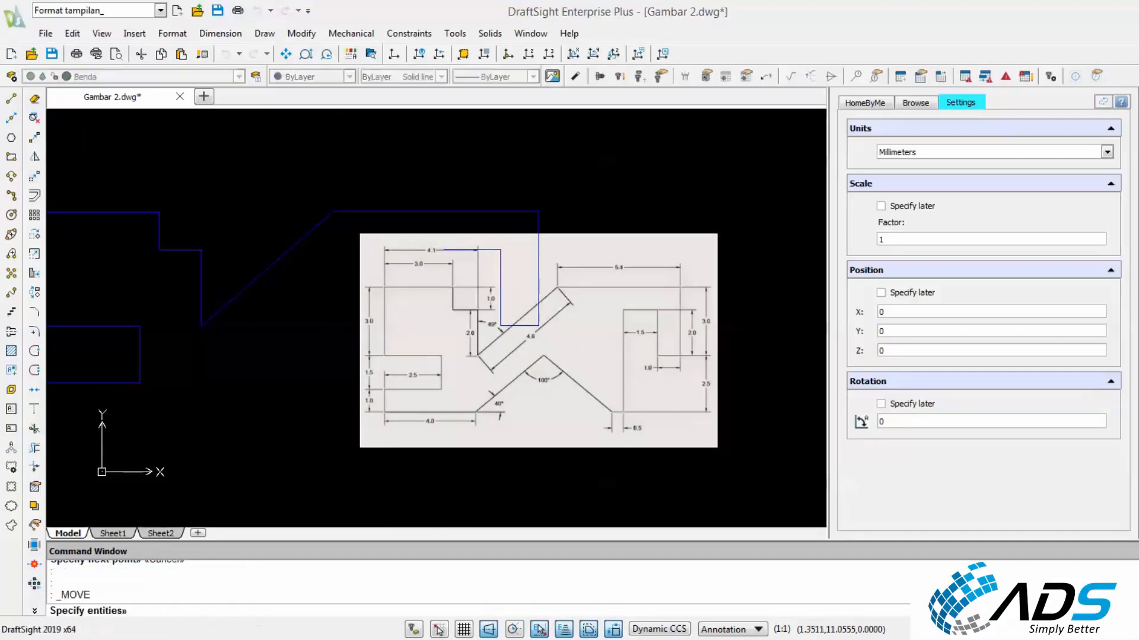
left_click_drag(660, 209, 618, 248)
right_click(587, 205)
left_click(565, 172)
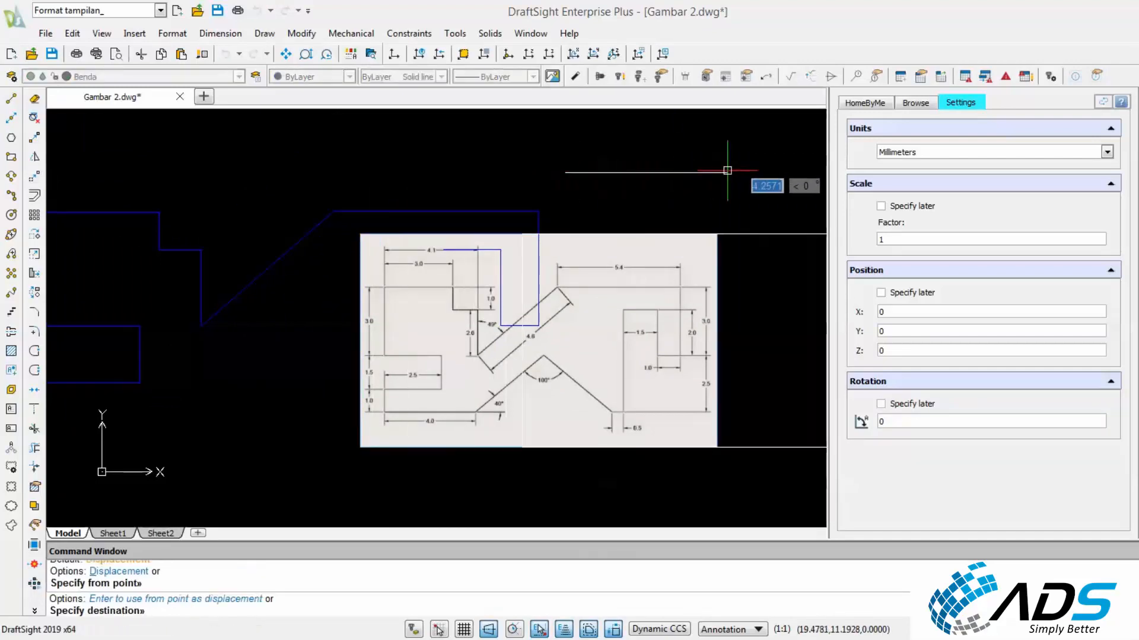
left_click(768, 169)
scroll(614, 170, "down", 1)
middle_click_drag(562, 173, 372, 173)
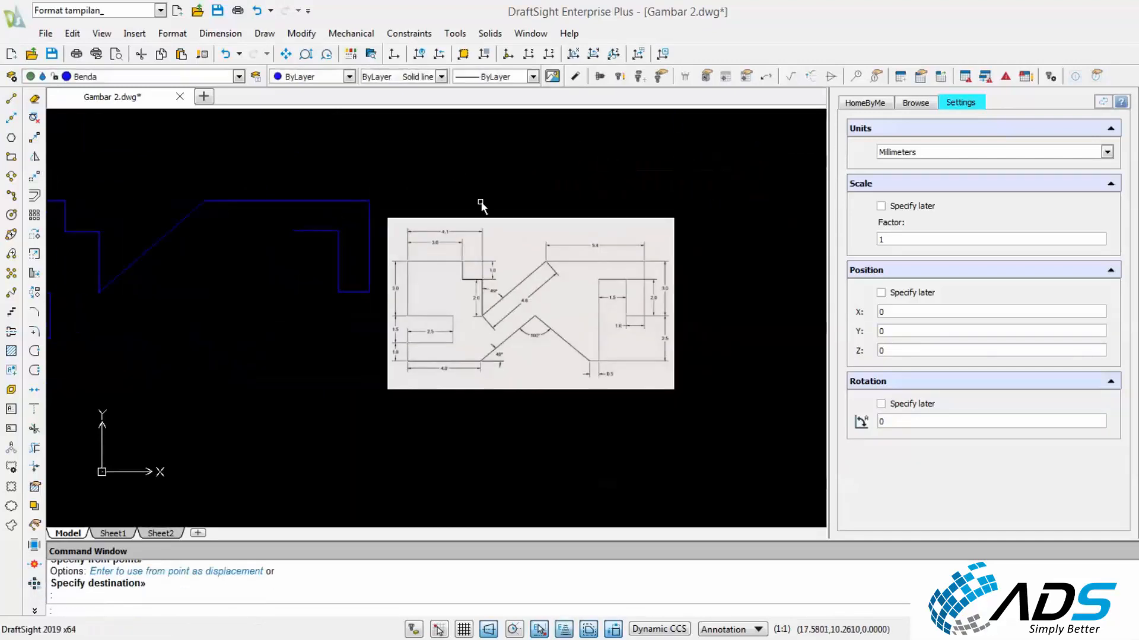
scroll(534, 216, "up", 1)
middle_click_drag(601, 247, 555, 245)
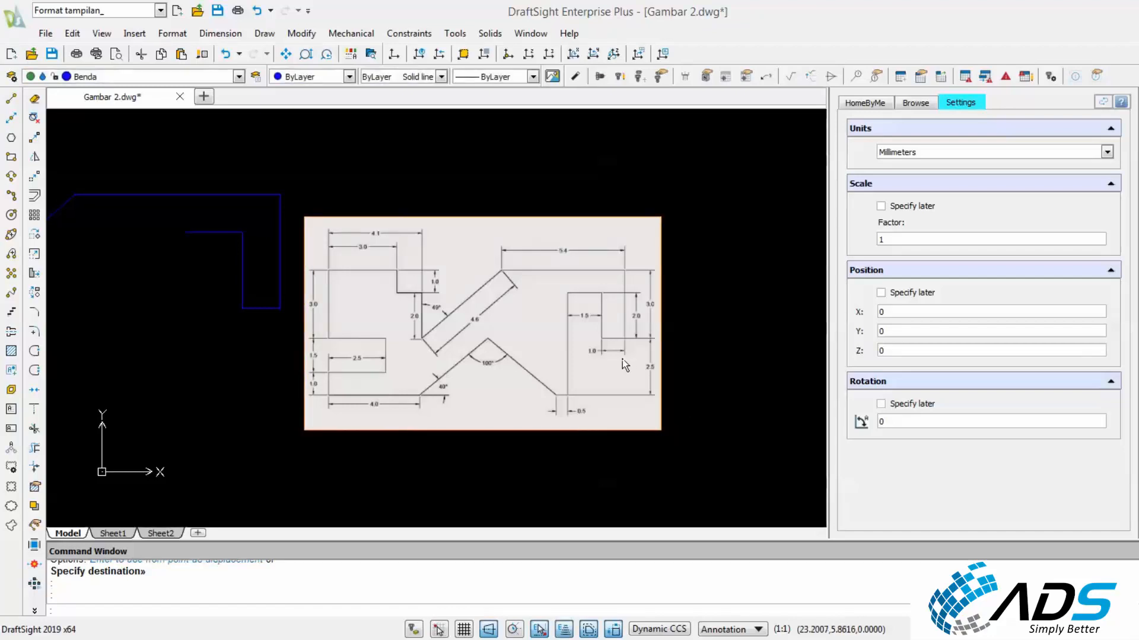
scroll(621, 359, "up", 1)
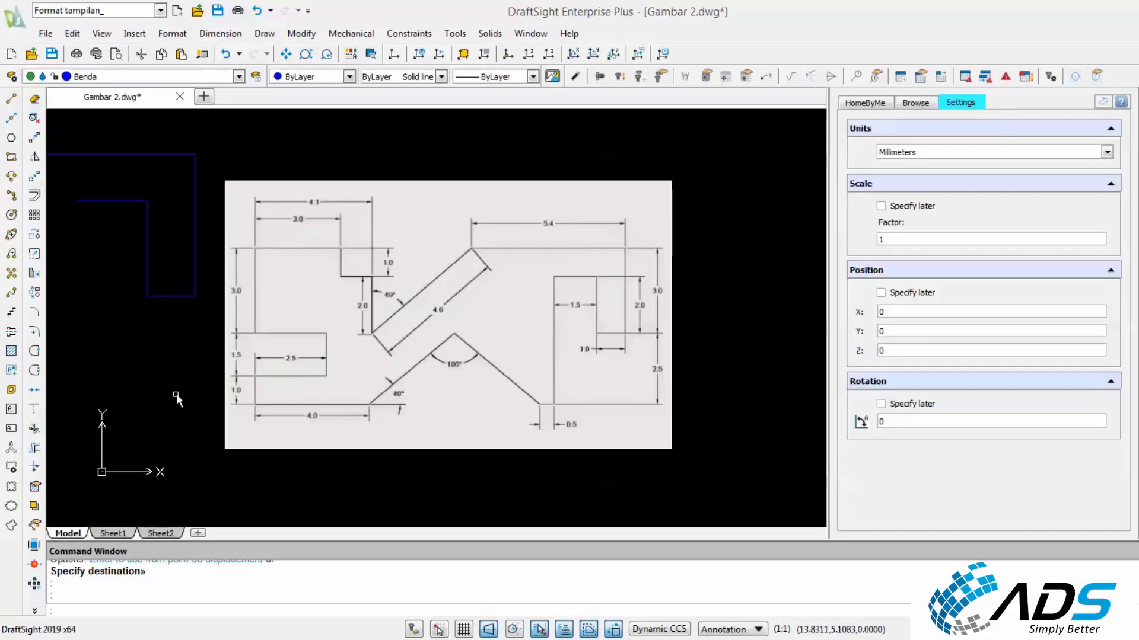
middle_click_drag(224, 381, 235, 371)
scroll(223, 368, "down", 1)
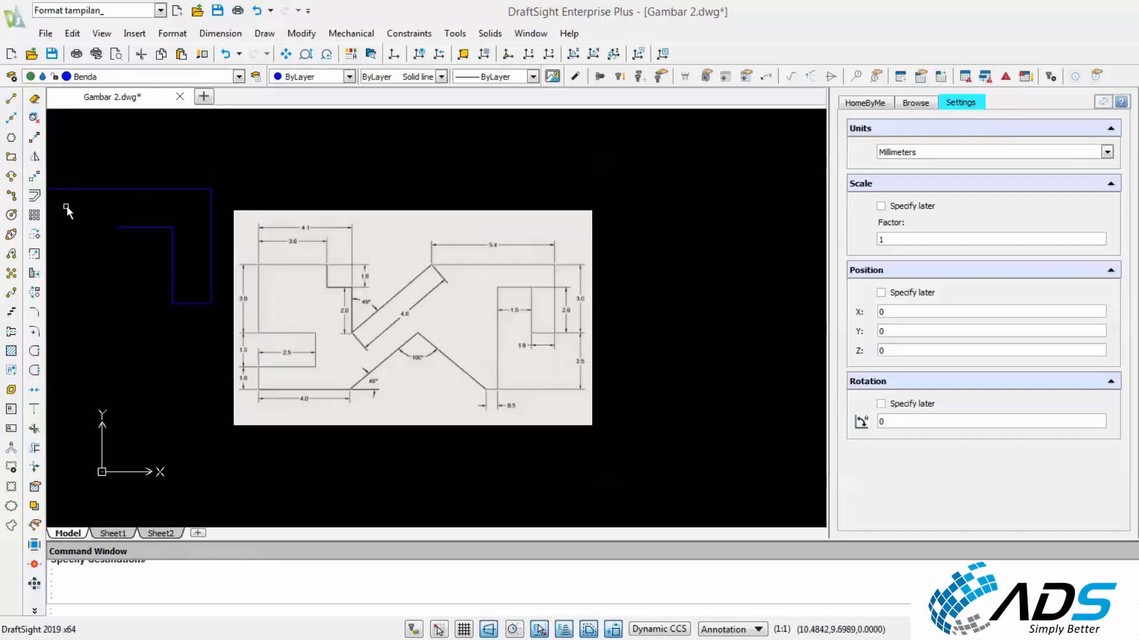
Offset the 1-unit horizontal segment at the lower right of the profile 2.5 units downward.
left_click(34, 197)
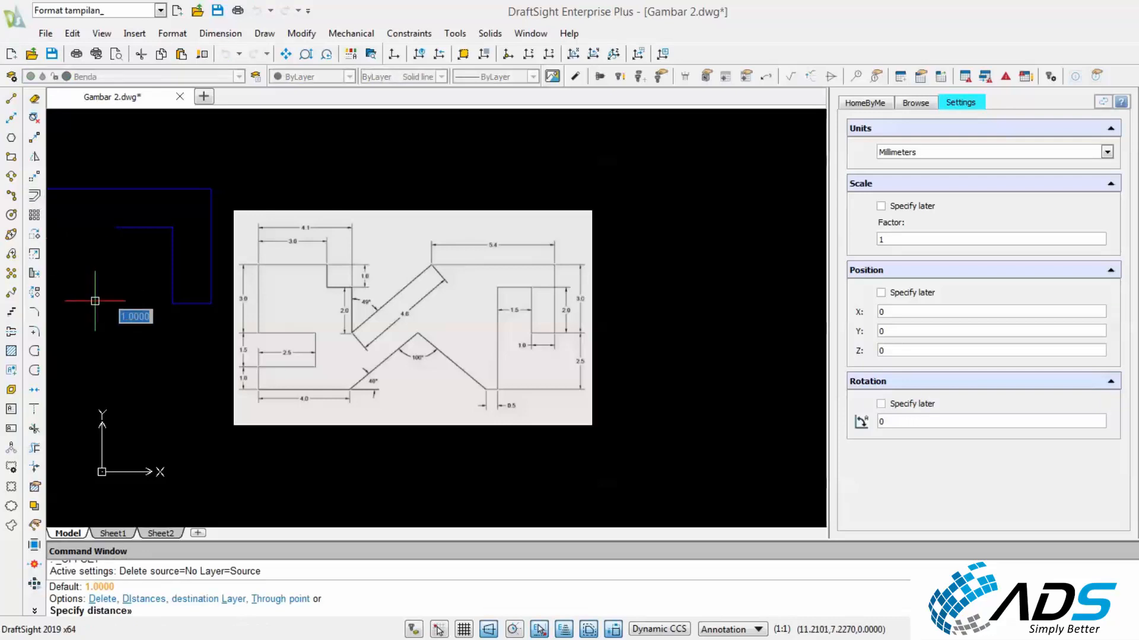
type("2")
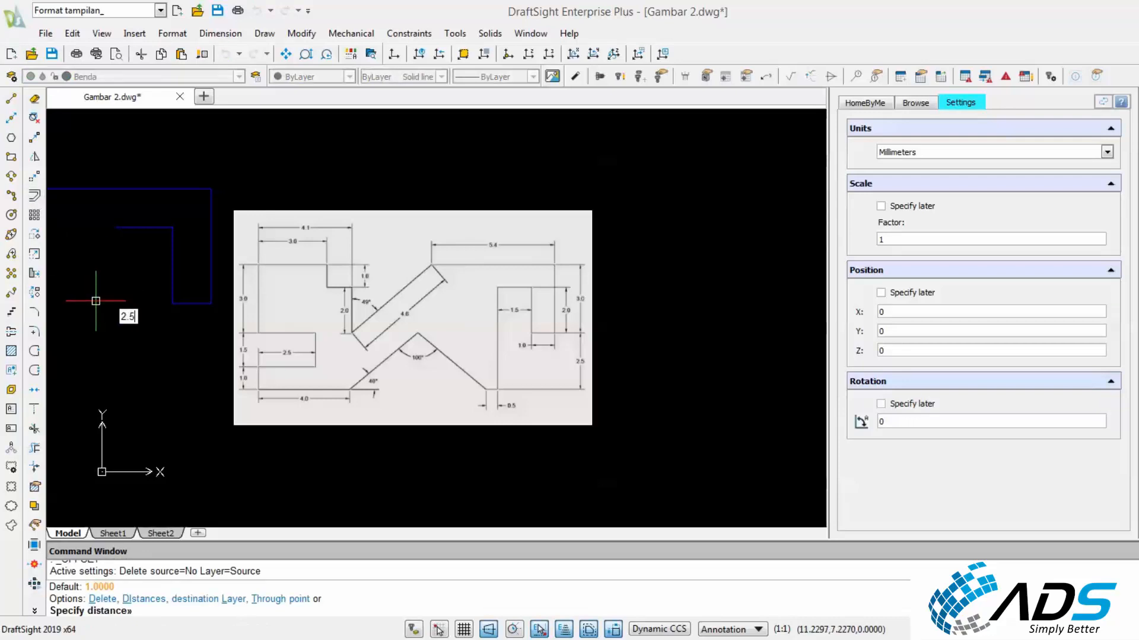
type(".5")
key("Return")
left_click(187, 303)
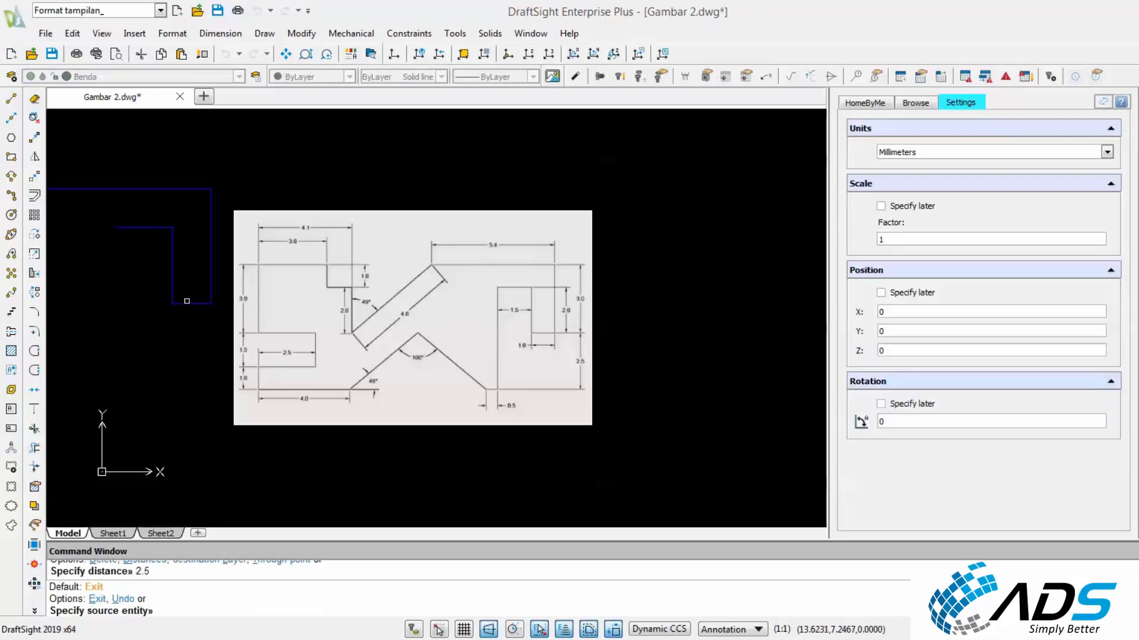
left_click(178, 371)
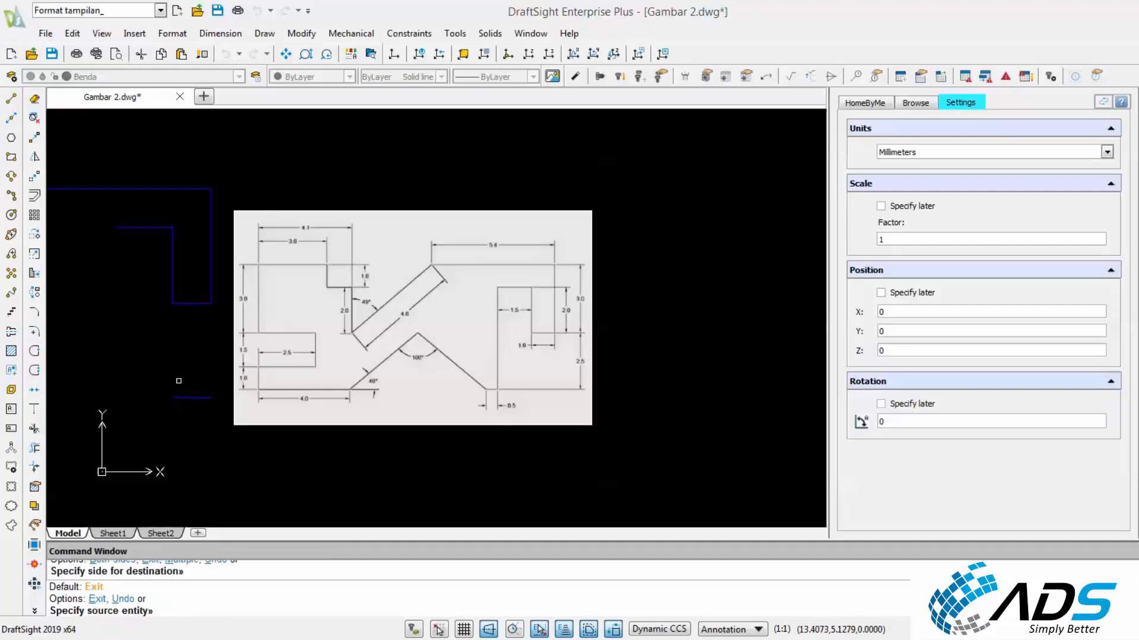
key("Escape")
middle_click_drag(122, 341, 130, 338)
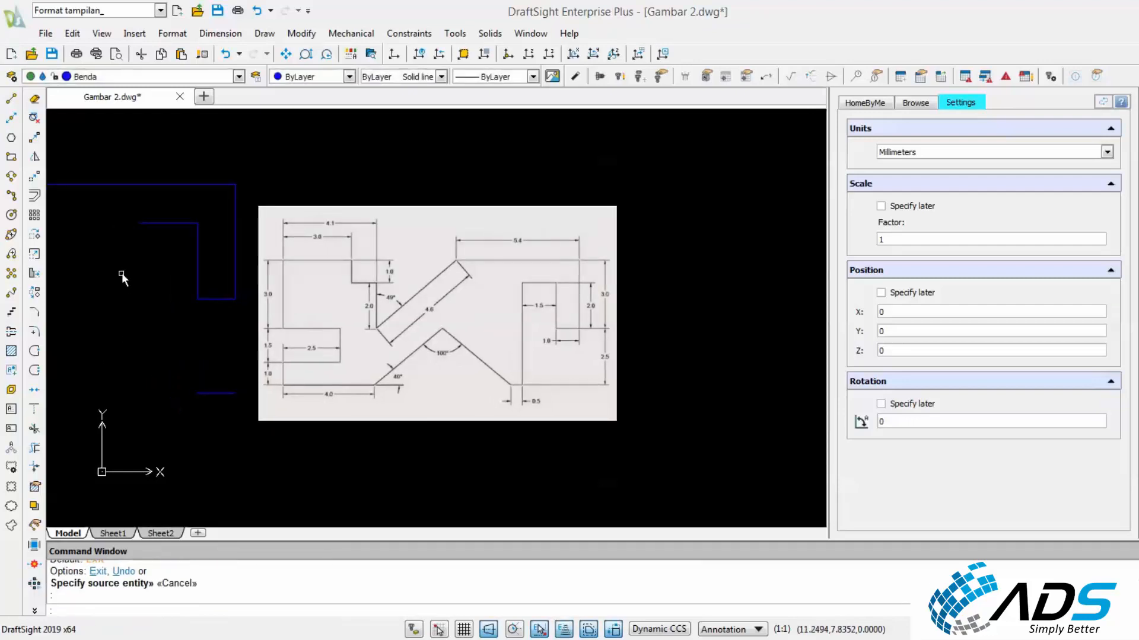
Draw a short vertical line straight down from the left end of the 1.5-unit horizontal segment.
key("Escape")
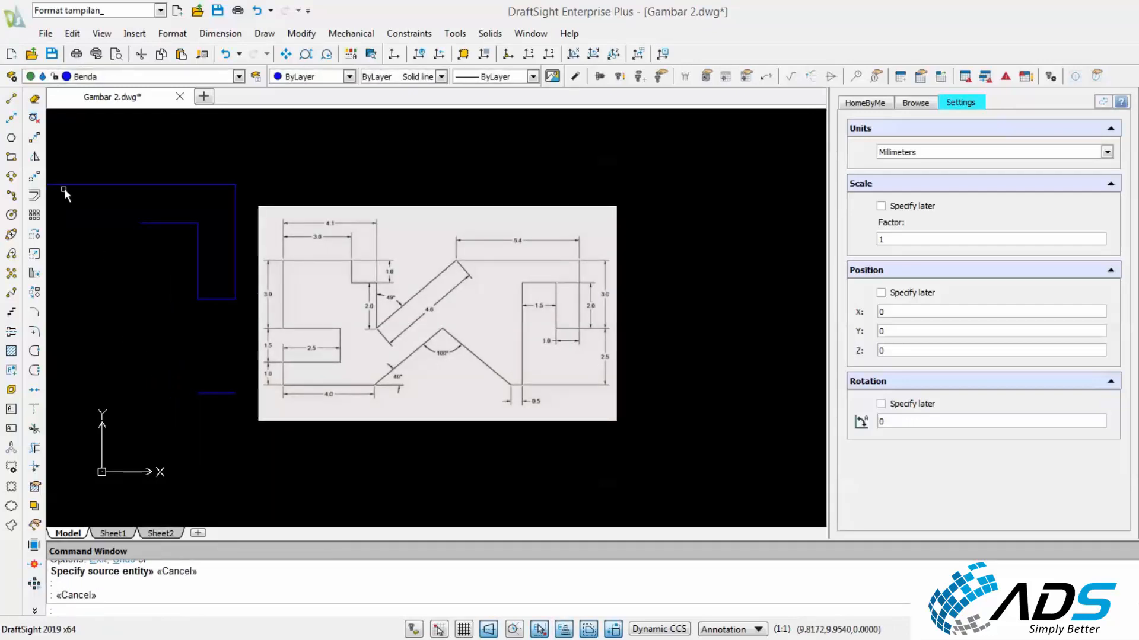
key("Escape")
left_click(11, 100)
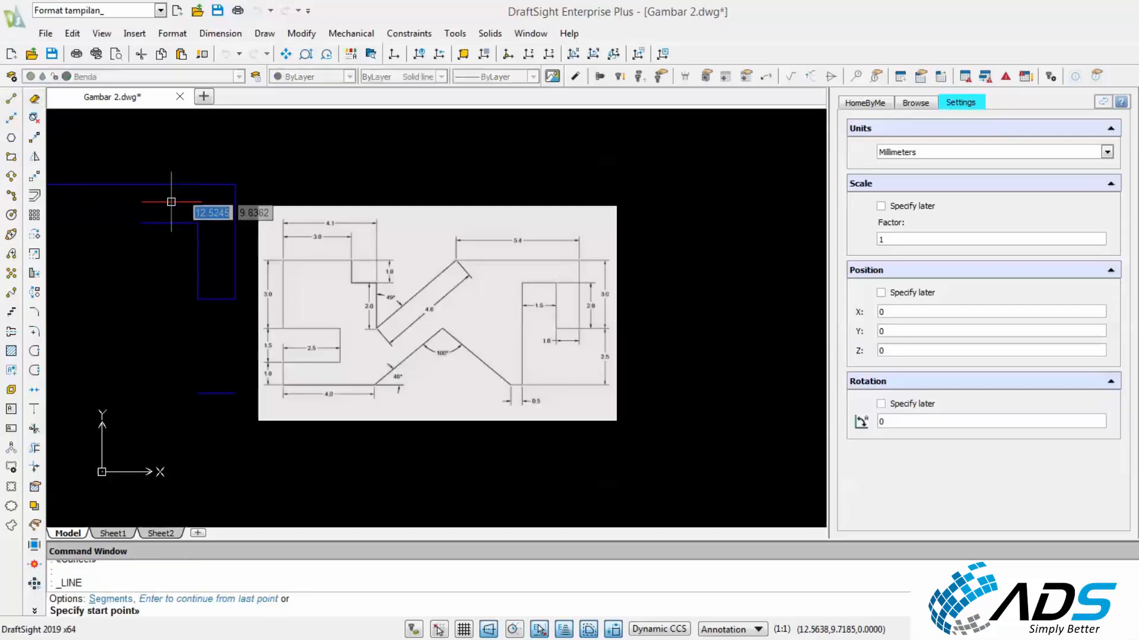
left_click(144, 222)
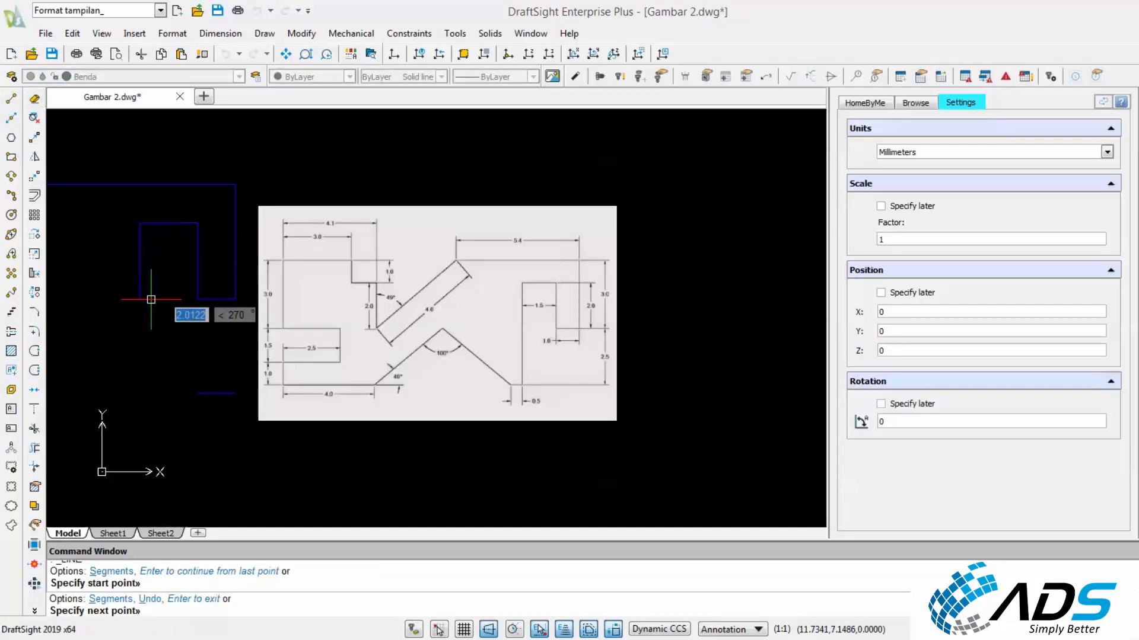
left_click(139, 293)
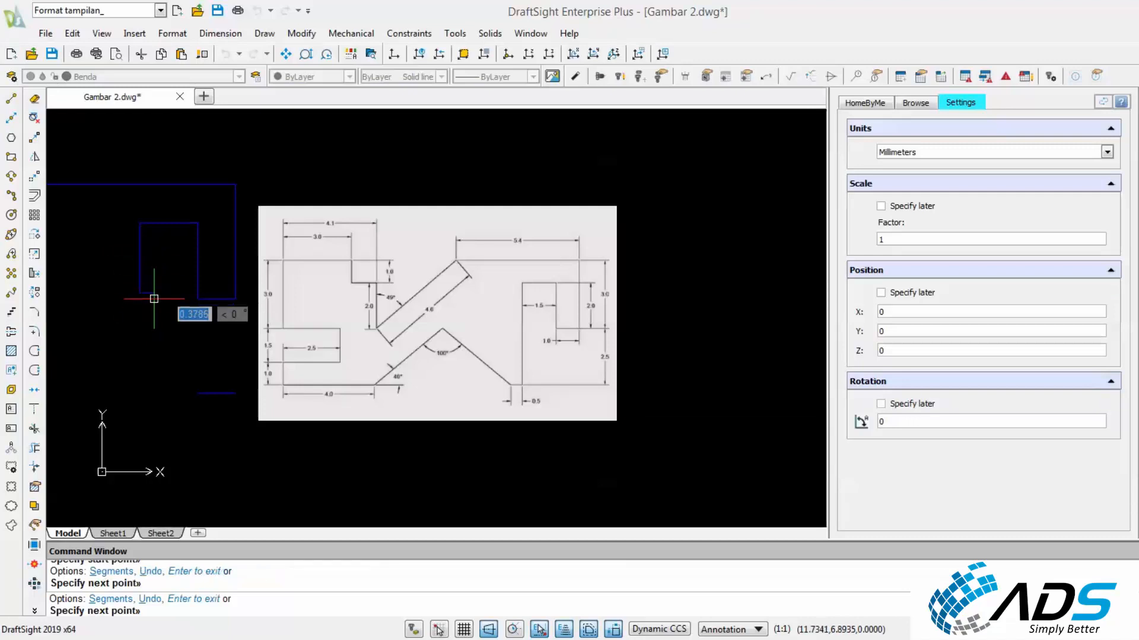
key("Escape")
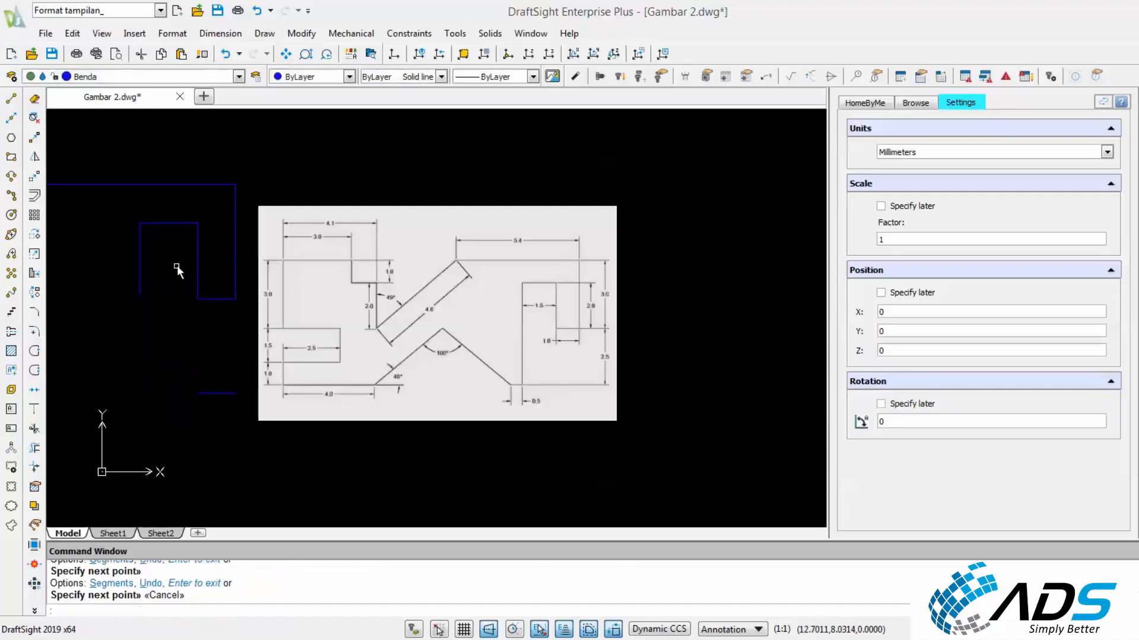
Extend the short vertical line down to the level of the offset horizontal segment, using that segment as the boundary edge.
left_click(35, 411)
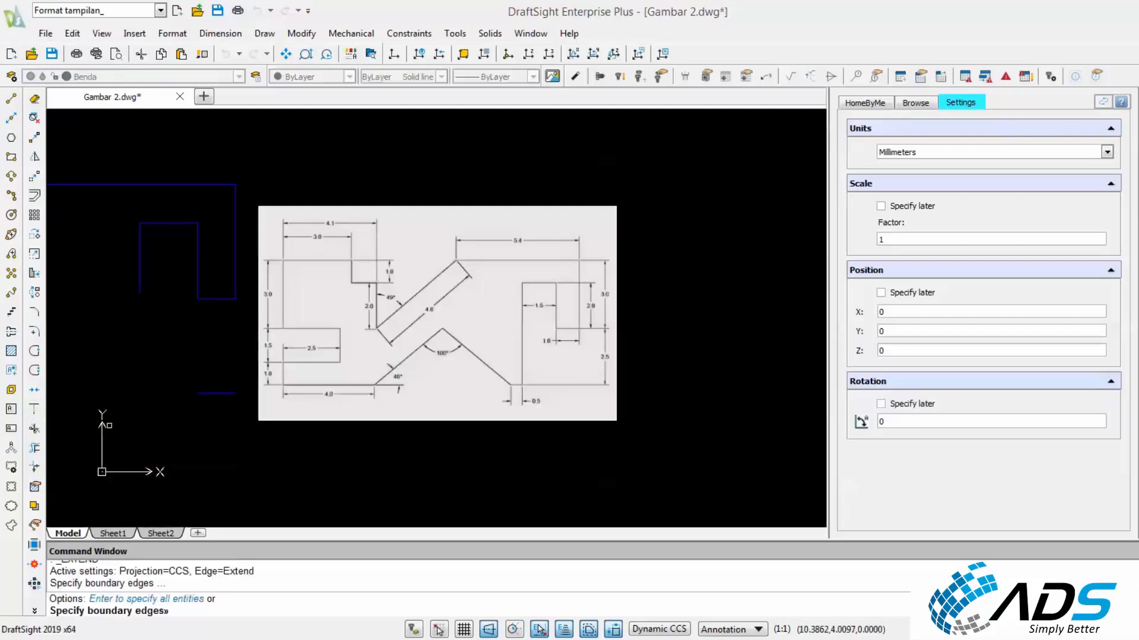
left_click(207, 393)
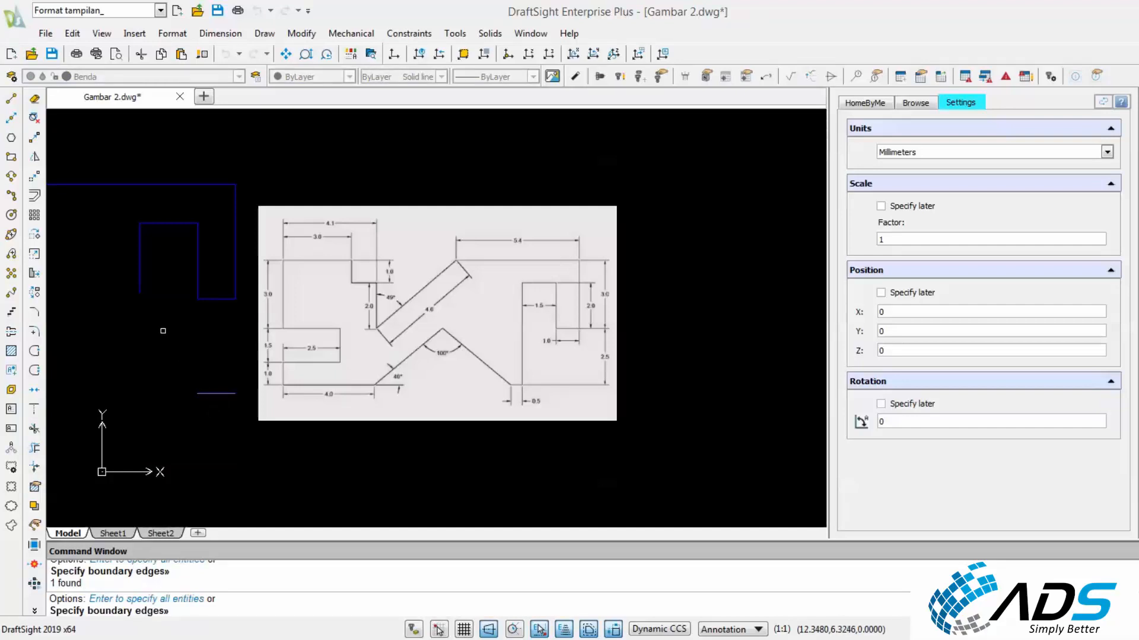
key("Return")
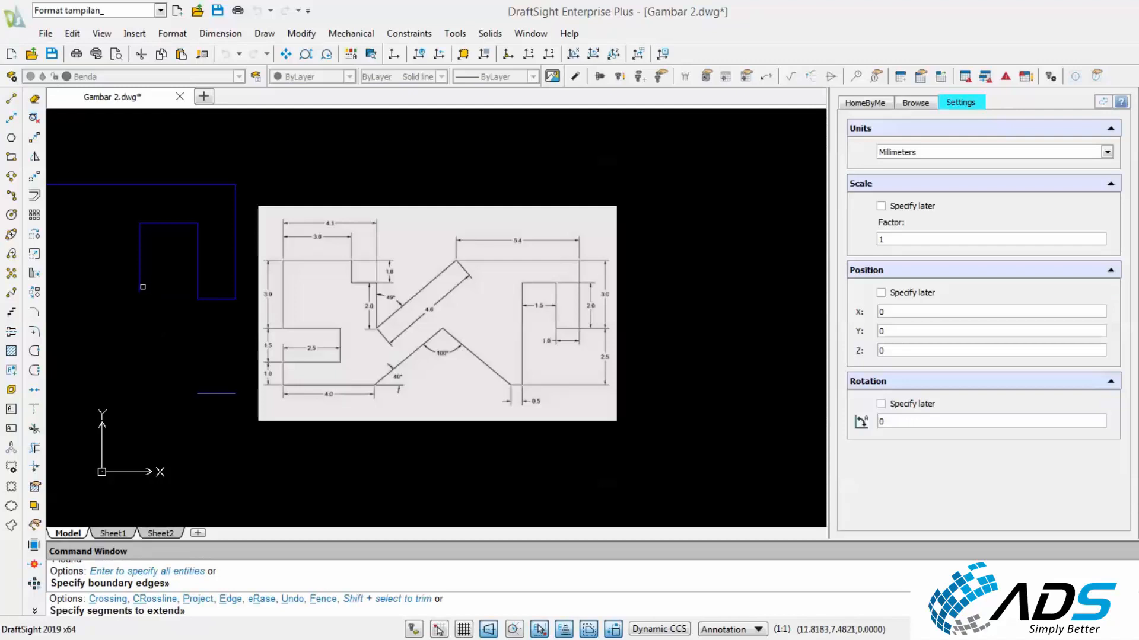
left_click(140, 284)
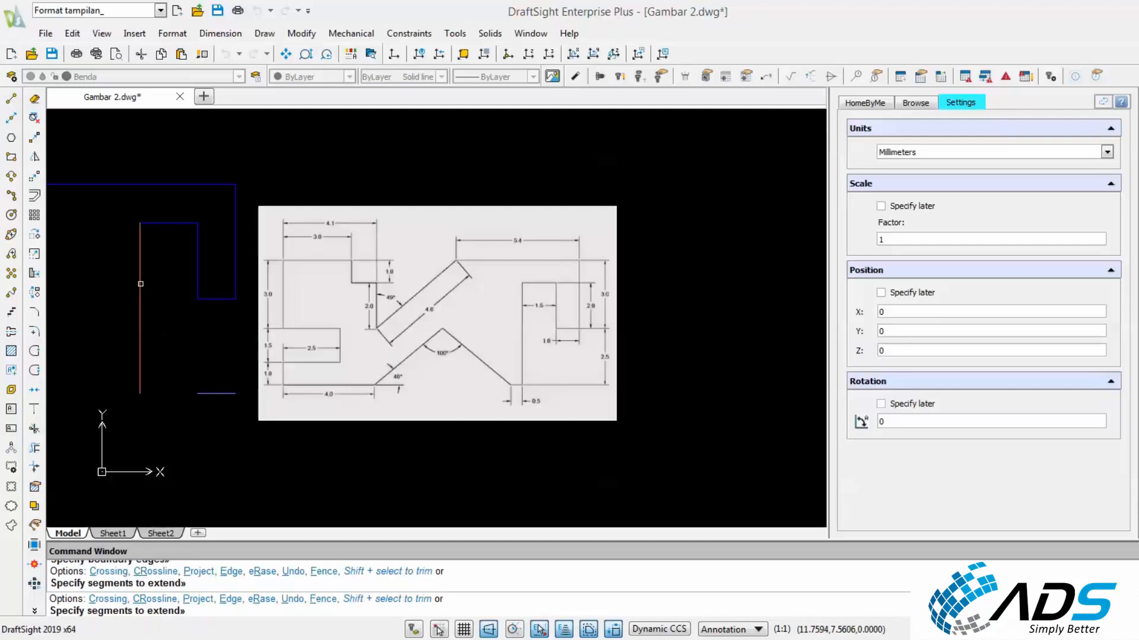
middle_click_drag(144, 350, 177, 316)
key("Escape")
scroll(250, 382, "up", 2)
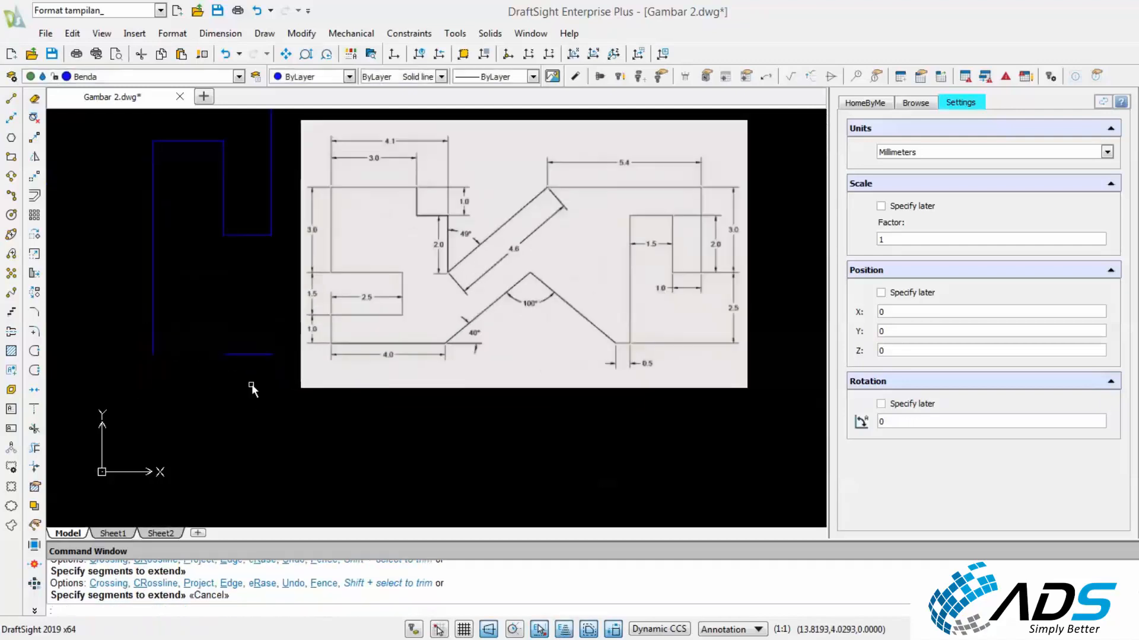
Delete the offset horizontal segment below the profile that served as the extension boundary.
scroll(154, 351, "down", 2)
key("Escape")
key("Escape")
left_click(211, 334)
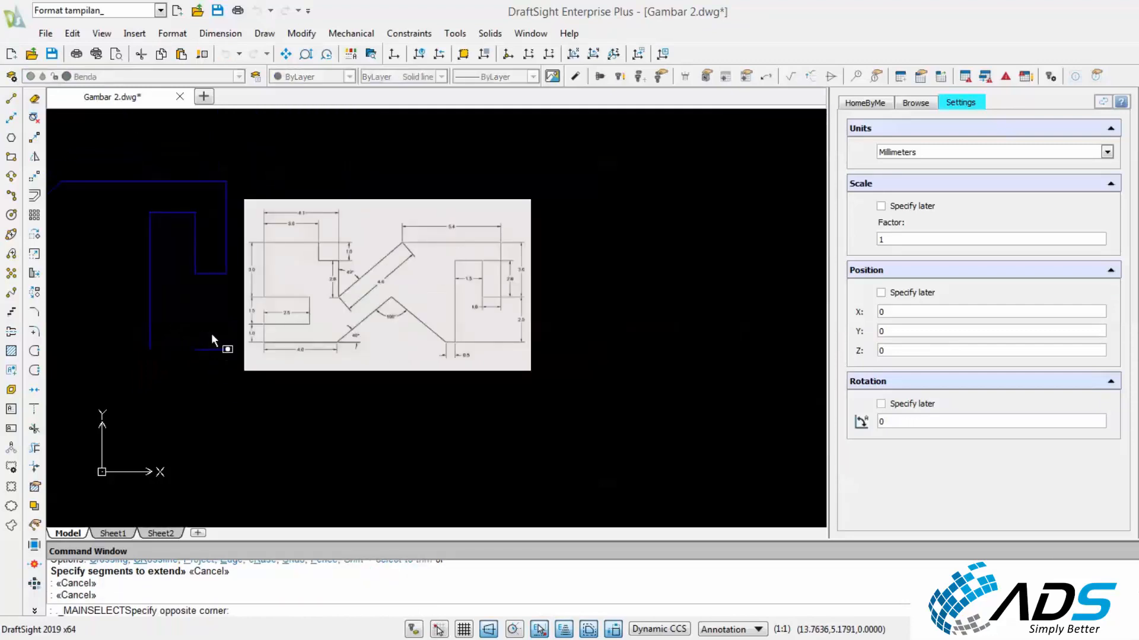
left_click(193, 358)
key("Delete")
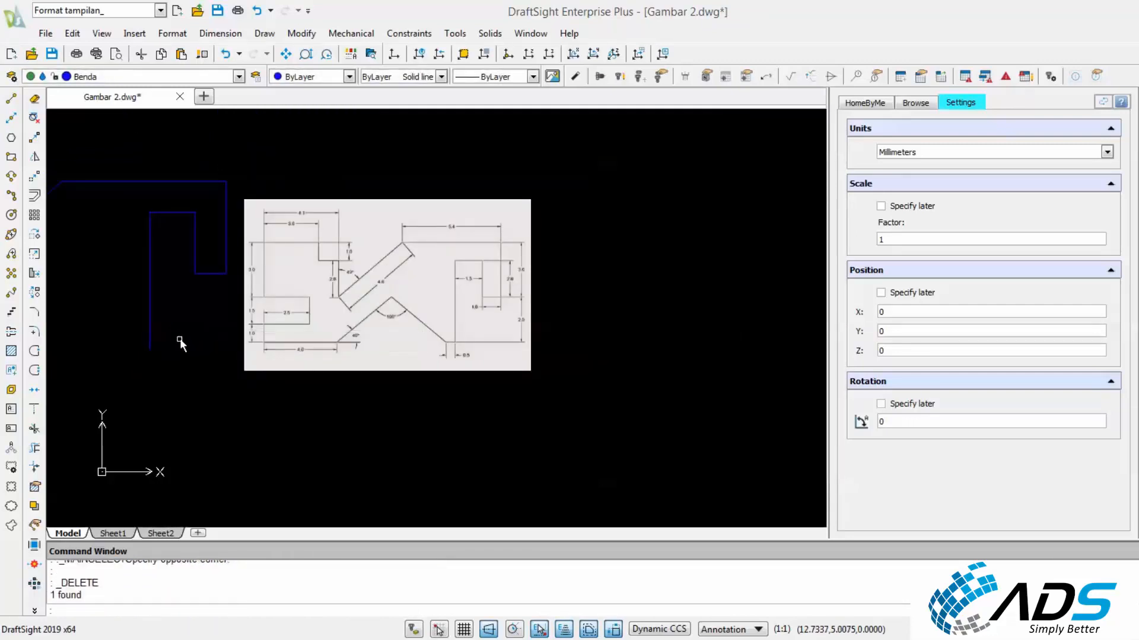
Draw a 0.5-unit horizontal line leftward from the lower end of the long vertical line on the profile's right part.
middle_click_drag(77, 297, 167, 279)
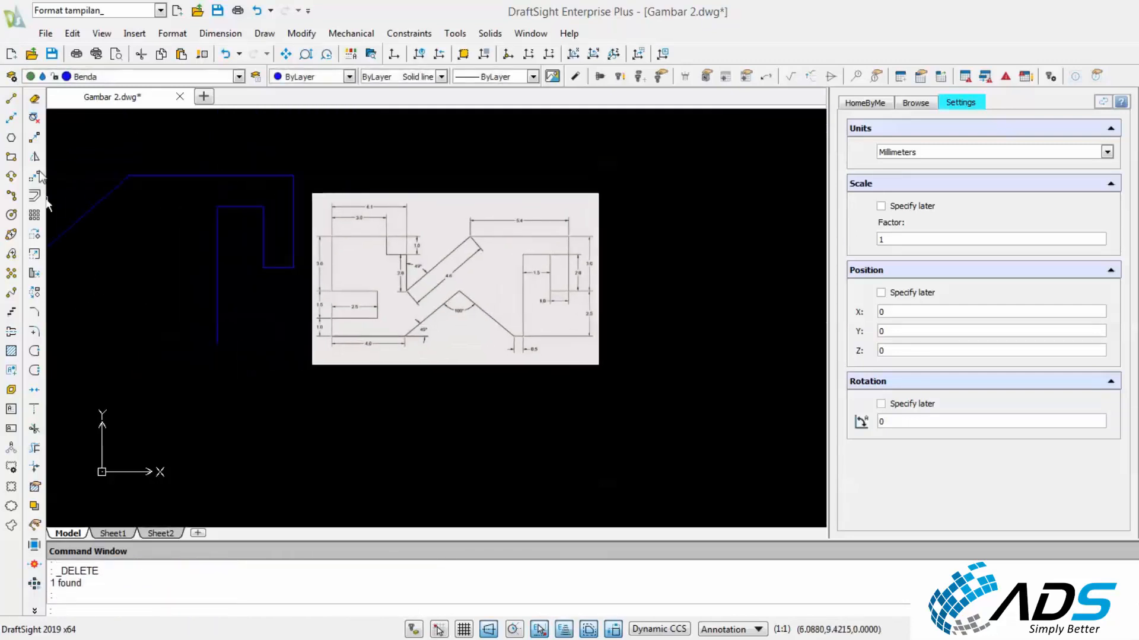
left_click(11, 100)
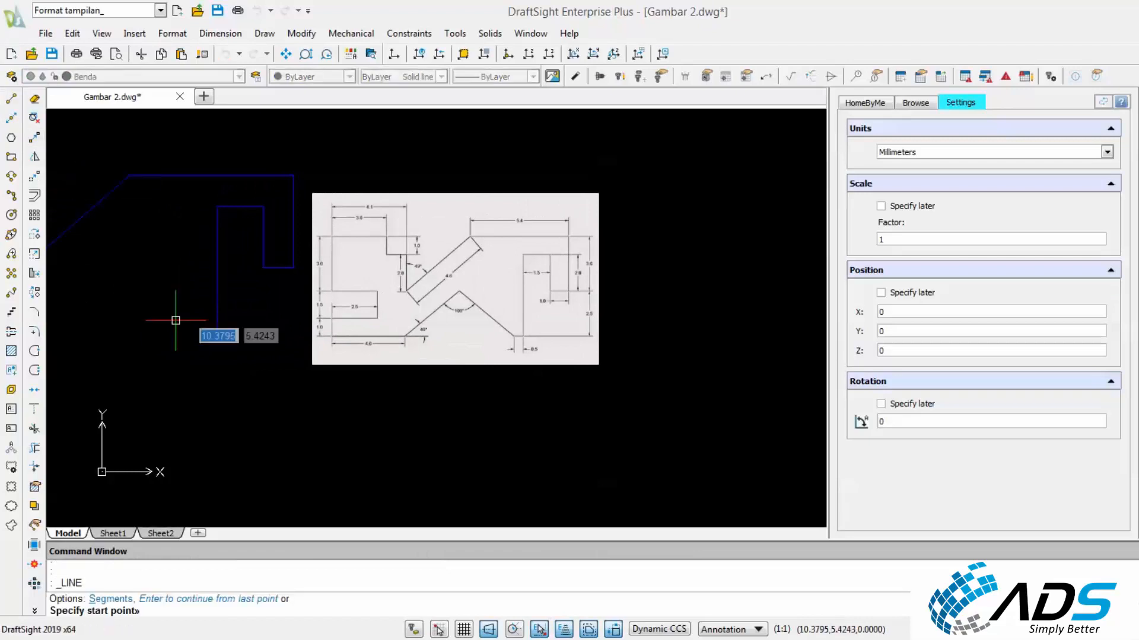
left_click(217, 341)
scroll(164, 343, "up", 1)
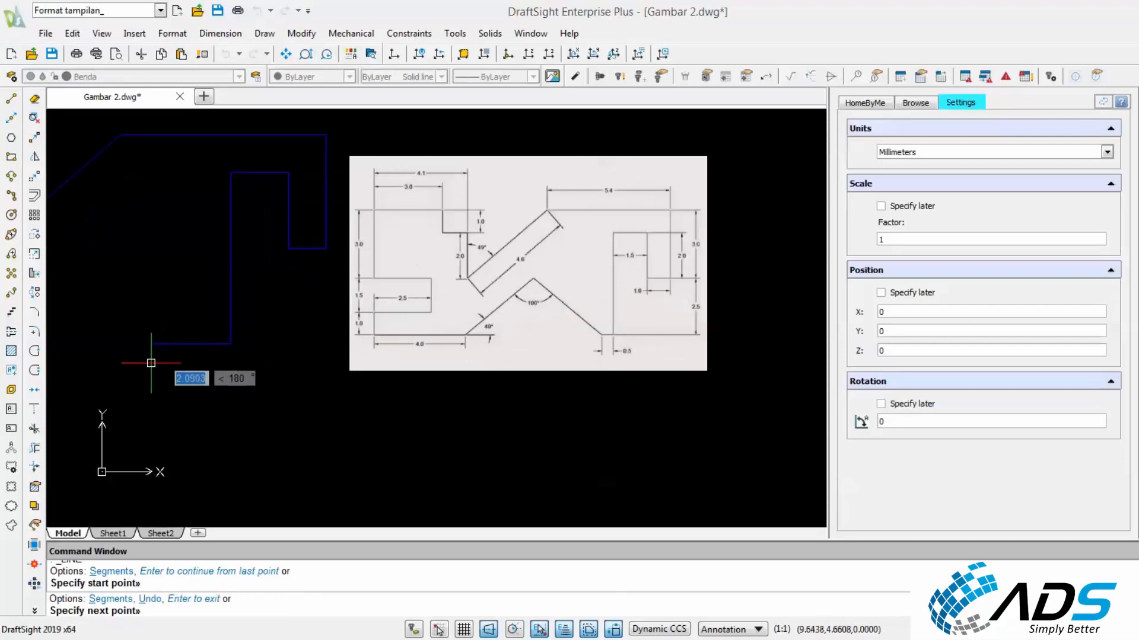
type("0.")
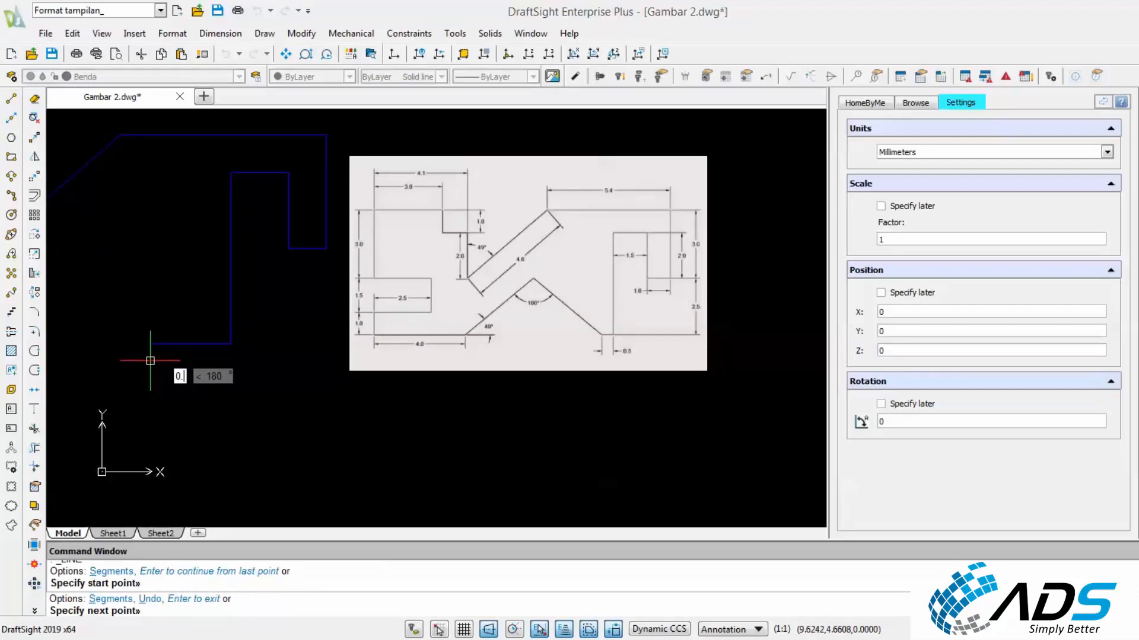
type("5")
key("Return")
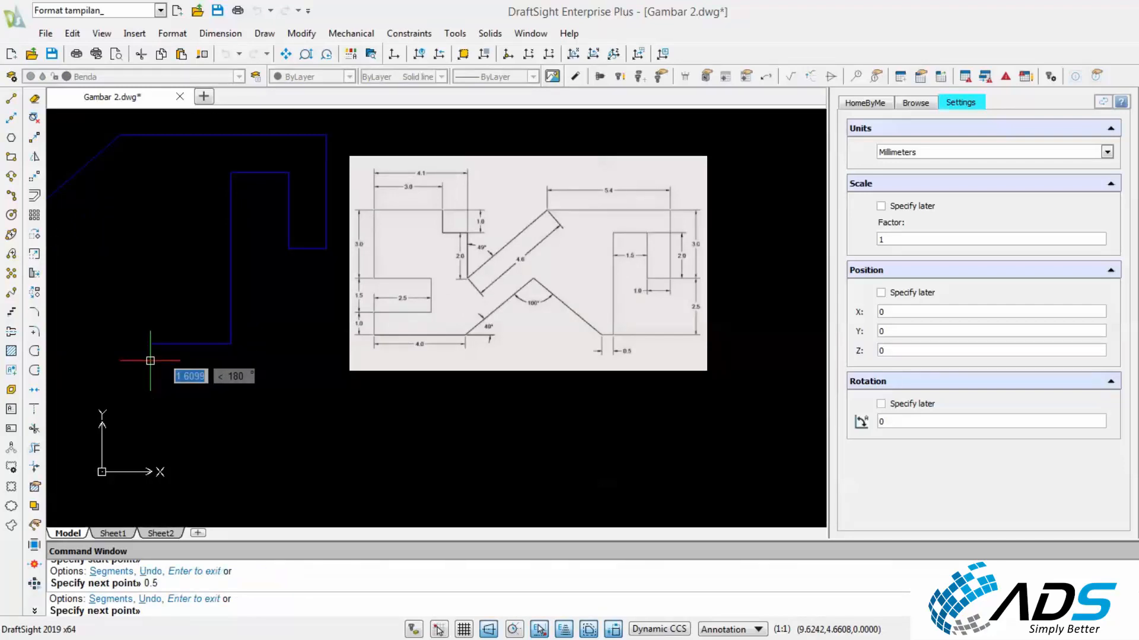
scroll(163, 313, "down", 2)
middle_click_drag(168, 310, 274, 270)
key("Escape")
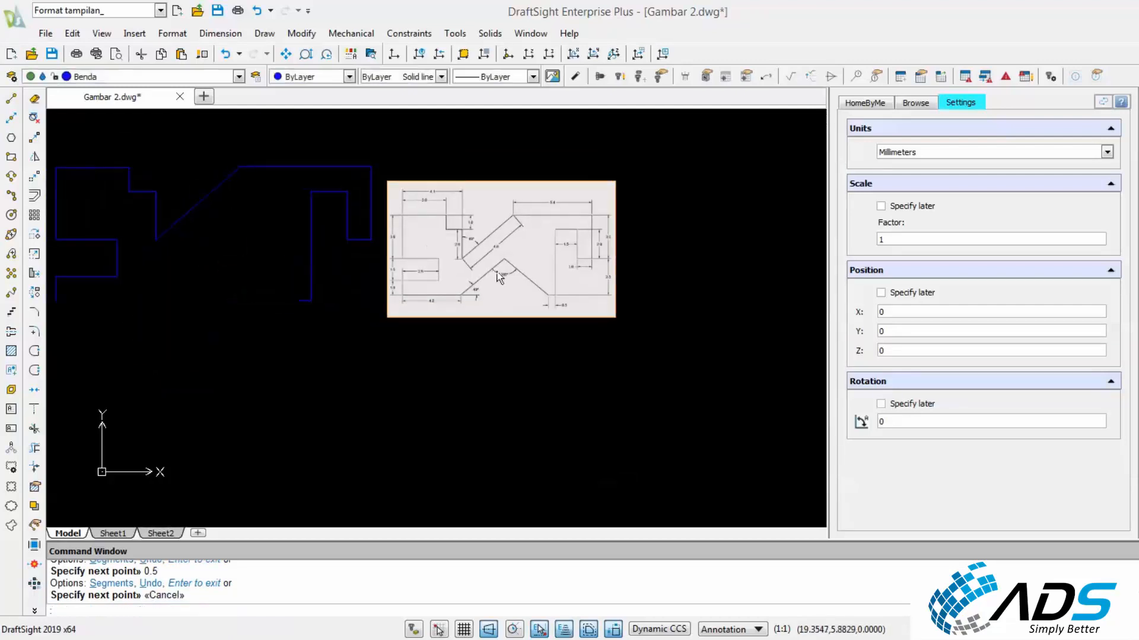
Save the current drawing, Gambar 2.dwg.
scroll(499, 278, "up", 2)
scroll(501, 280, "down", 2)
middle_click_drag(275, 284, 311, 281)
left_click(55, 54)
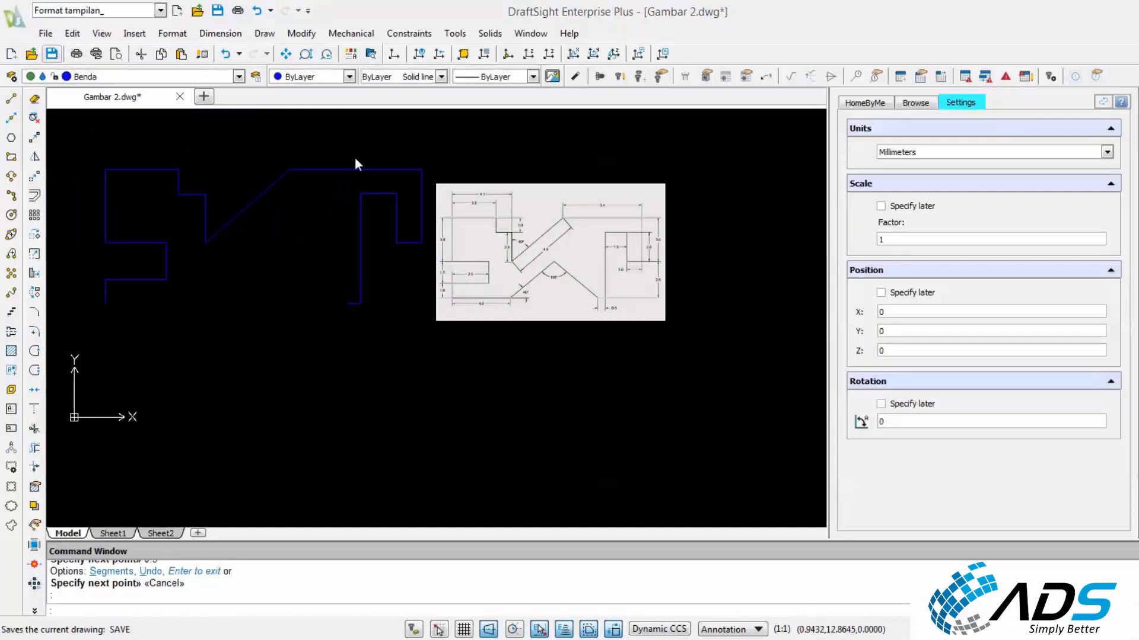
Draw a 4-unit horizontal line rightward from the lower end of the profile's left vertical edge.
scroll(311, 246, "up", 1)
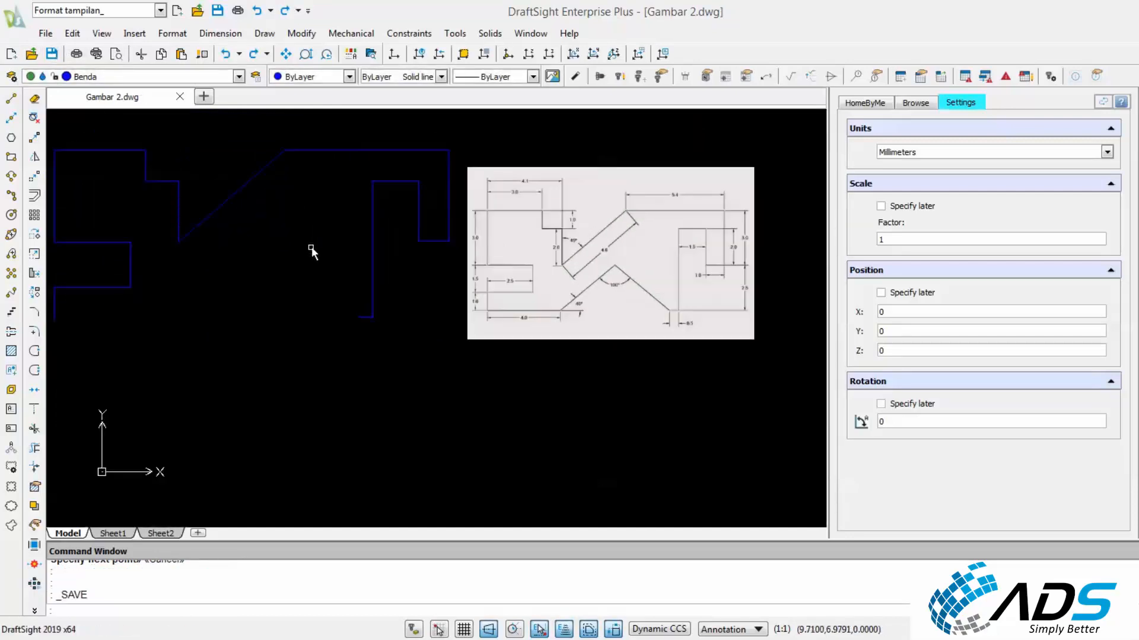
left_click(10, 99)
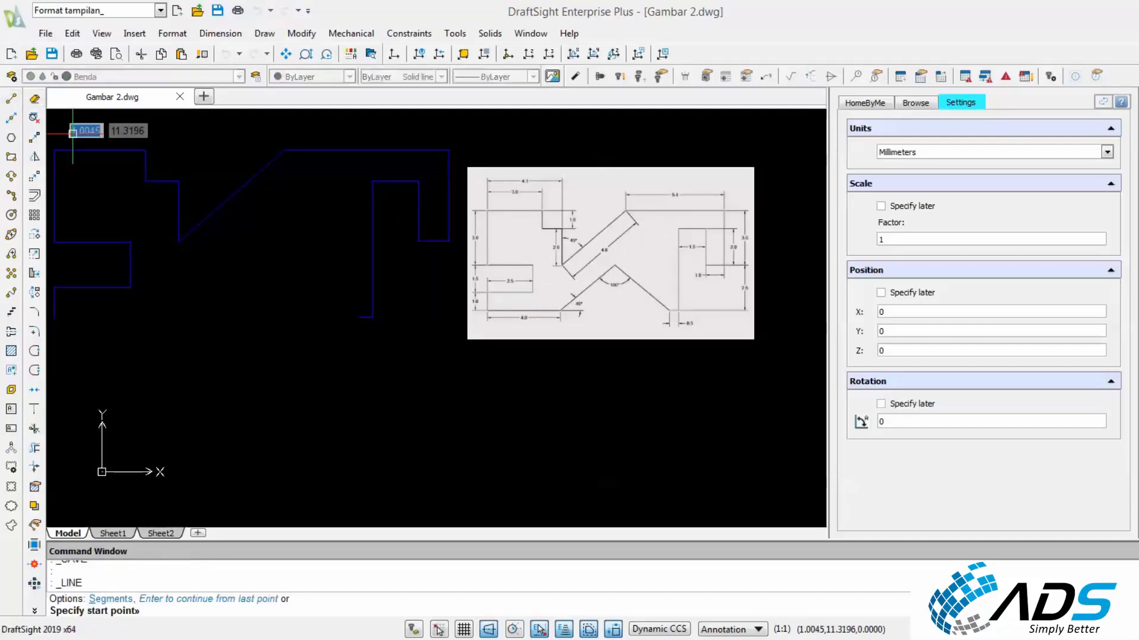
left_click(54, 318)
scroll(242, 303, "up", 1)
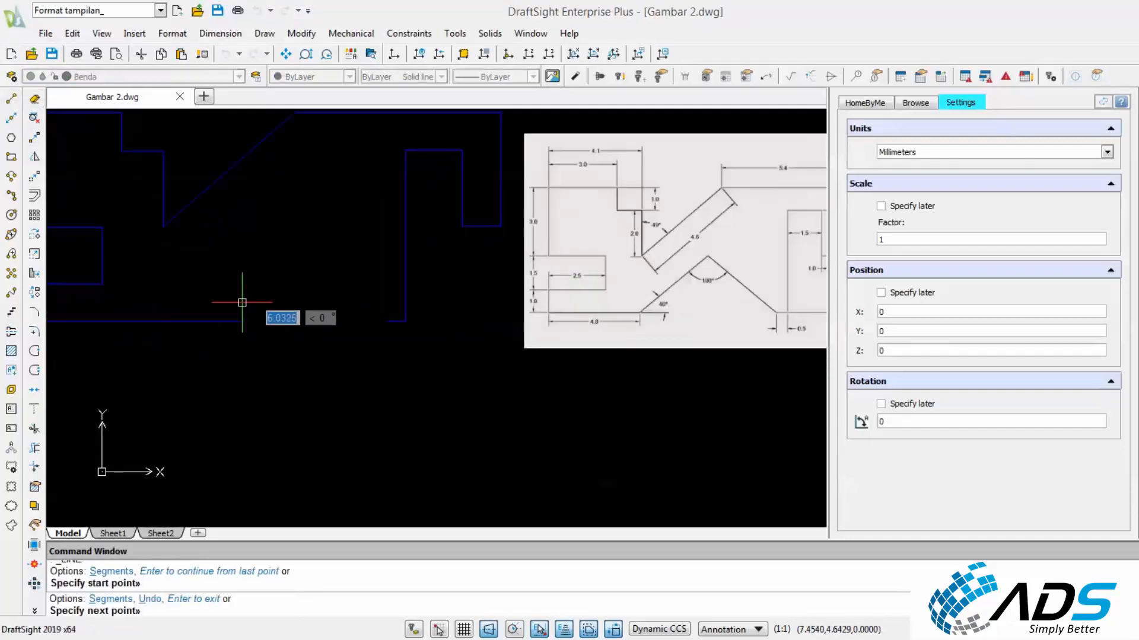
type("4")
key("Return")
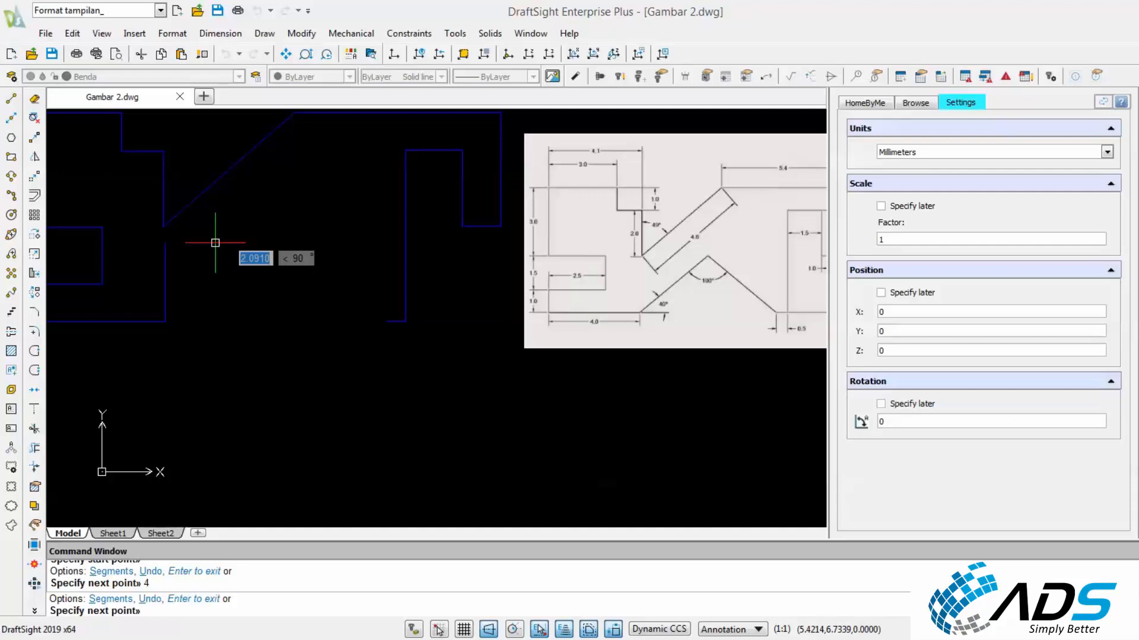
Continue from the end of the 4-unit base line with a 5-unit sloped segment at 40°.
type("5")
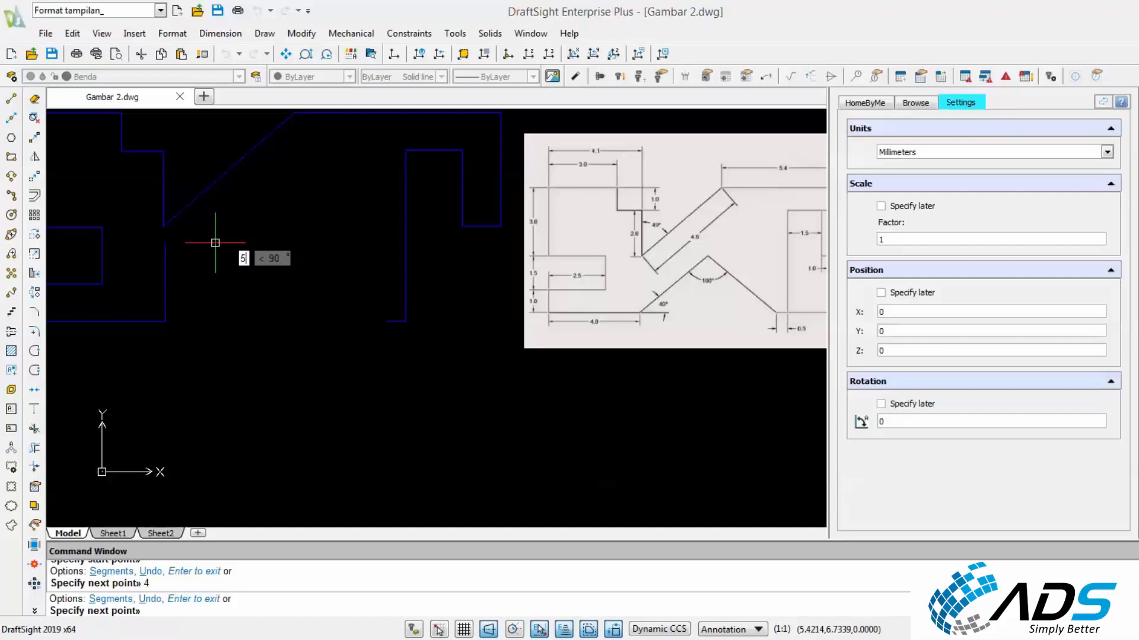
key("Tab")
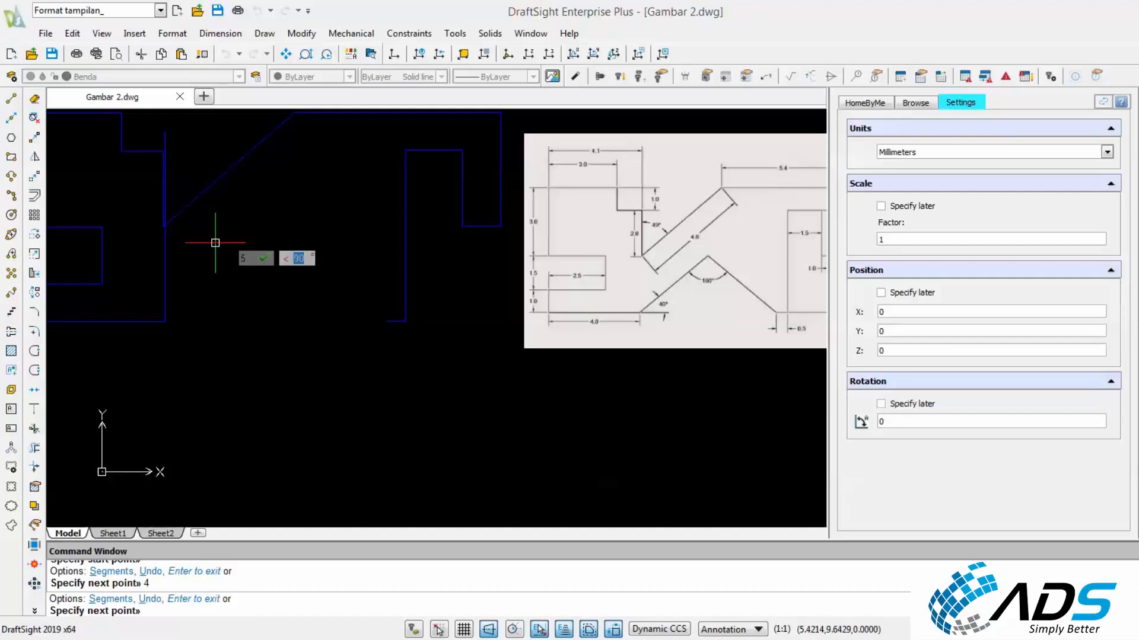
key("Return")
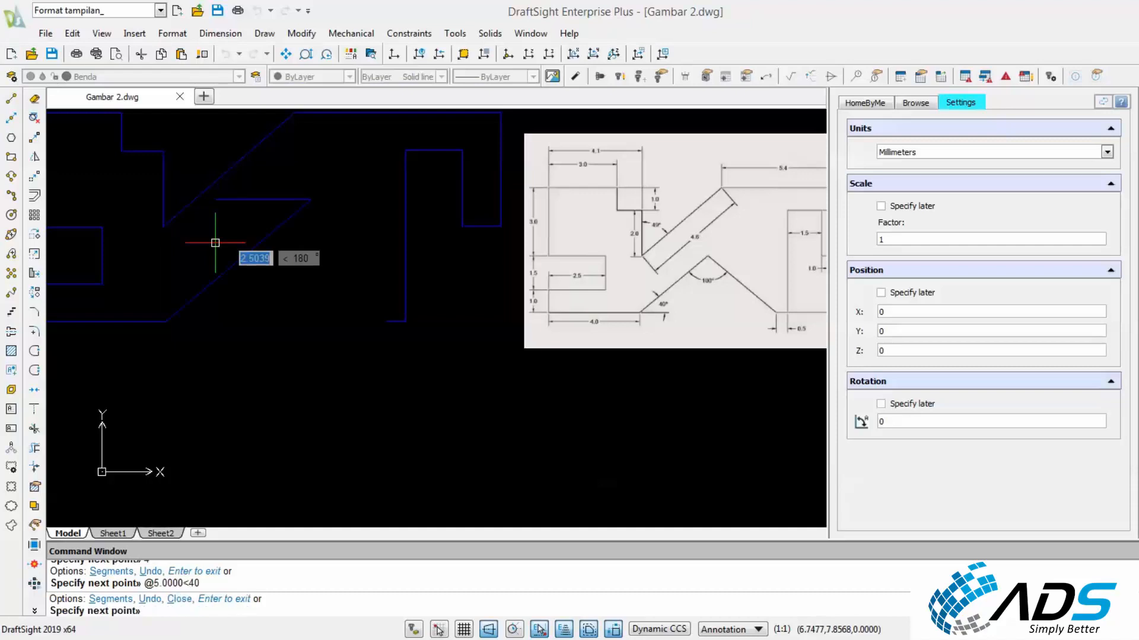
key("Escape")
scroll(267, 243, "down", 1)
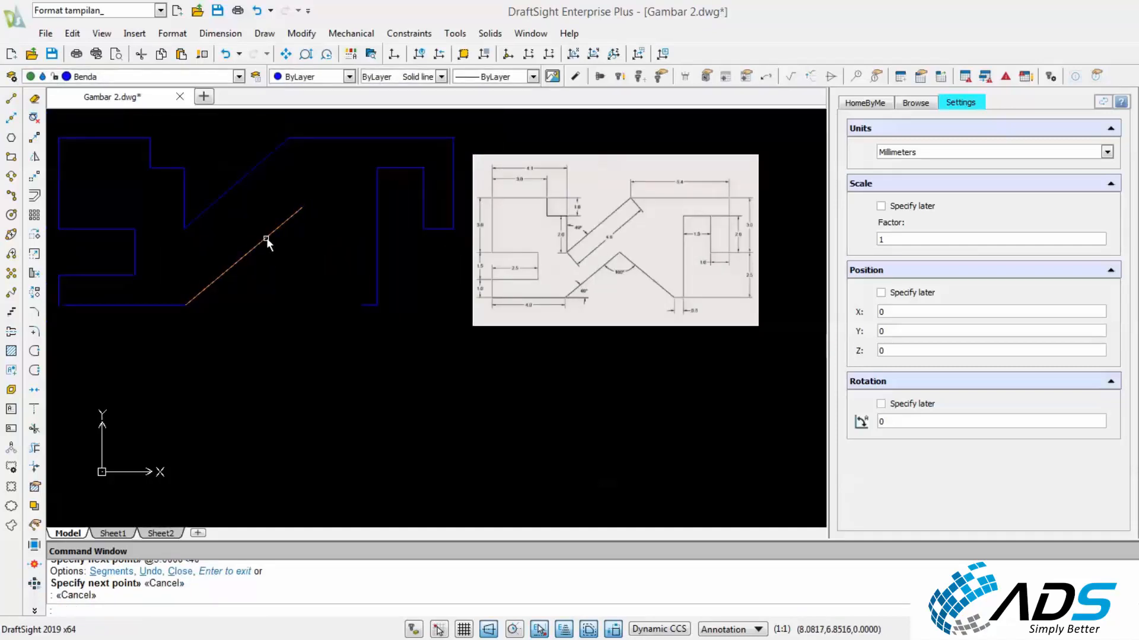
Mirror the 40° sloped line about a vertical axis through its upper end, keeping the source line.
scroll(267, 238, "up", 2)
scroll(384, 218, "down", 1)
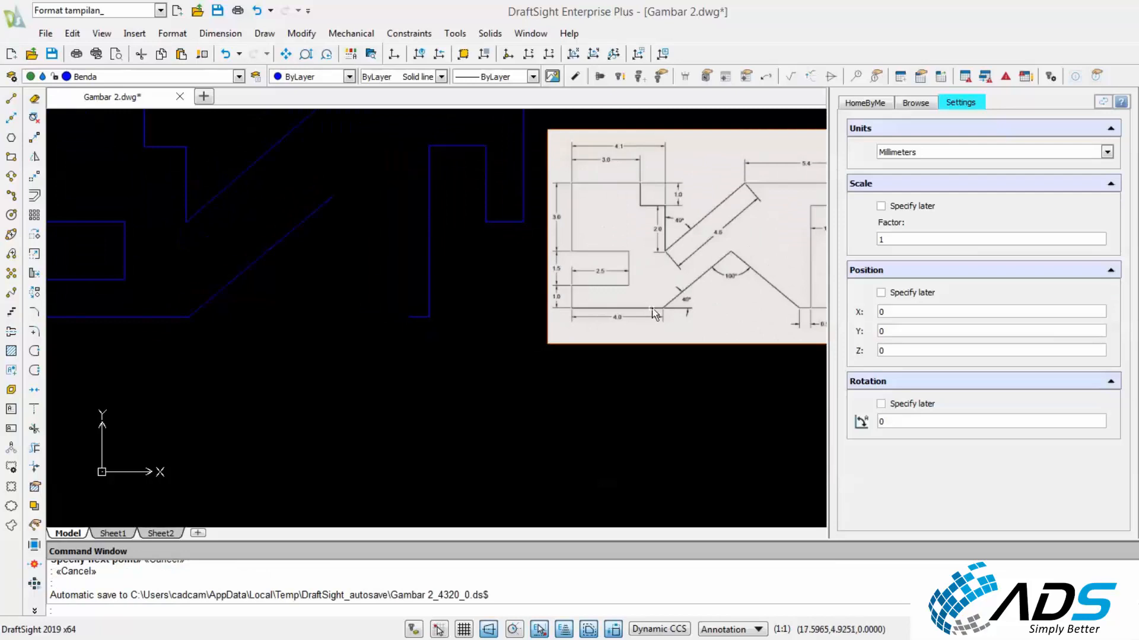
left_click(35, 157)
left_click(357, 196)
left_click(313, 217)
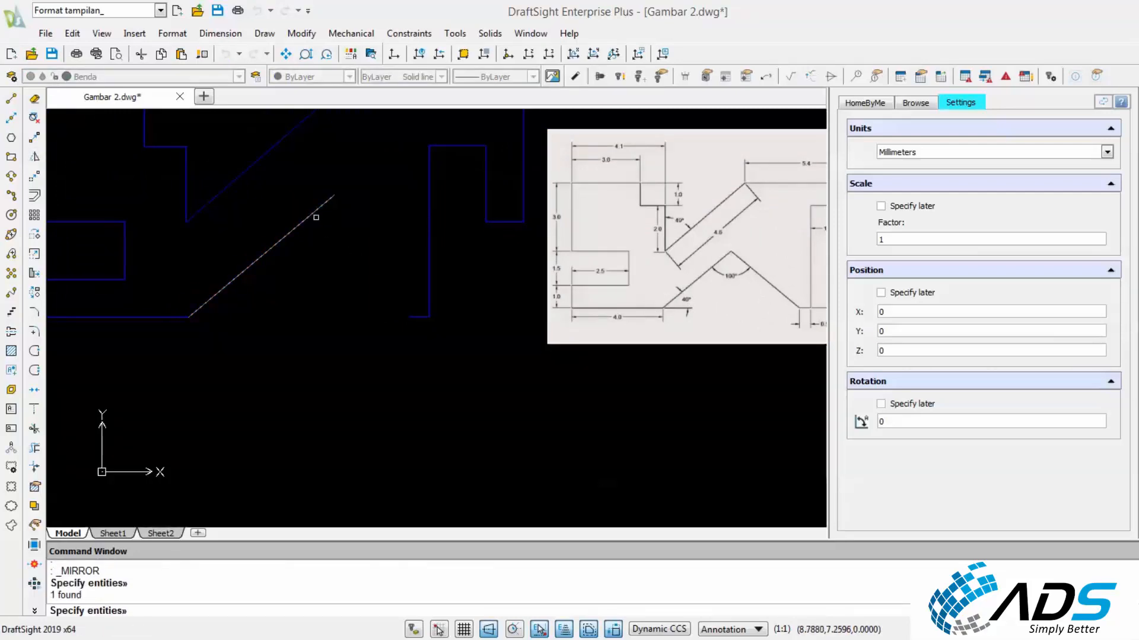
key("Return")
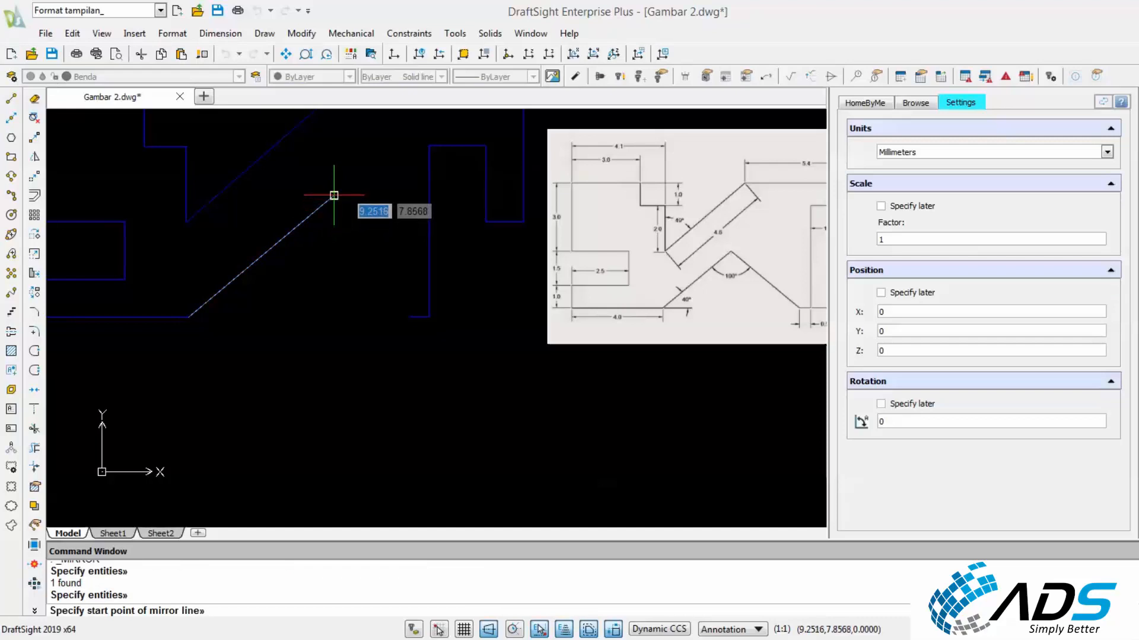
left_click(334, 197)
left_click(340, 145)
right_click(343, 145)
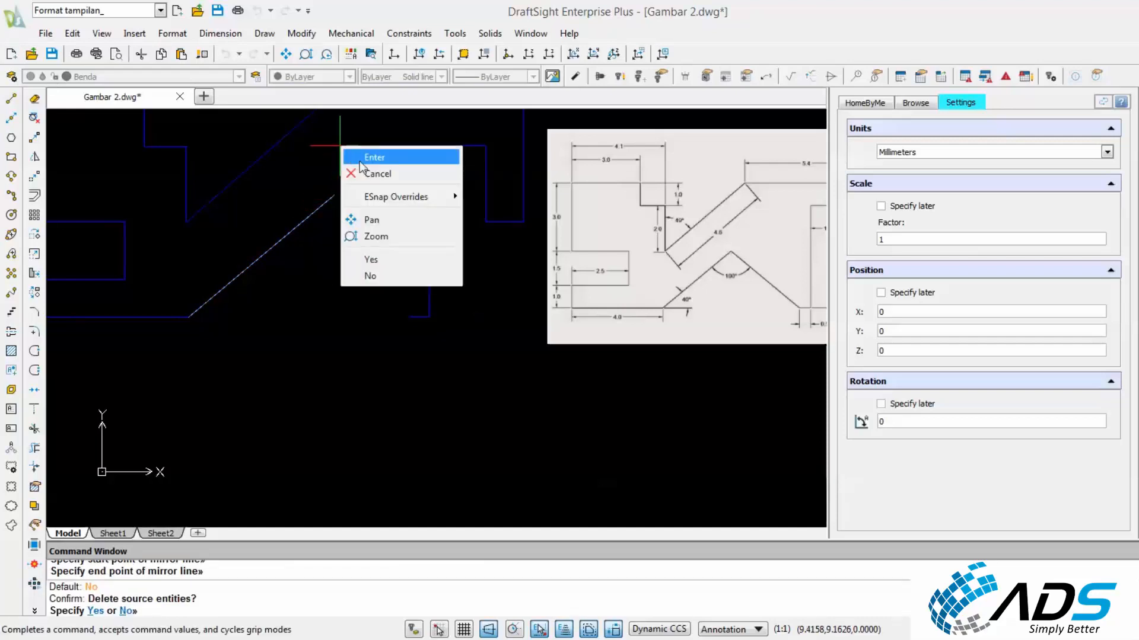
left_click(360, 157)
key("Escape")
scroll(332, 173, "down", 1)
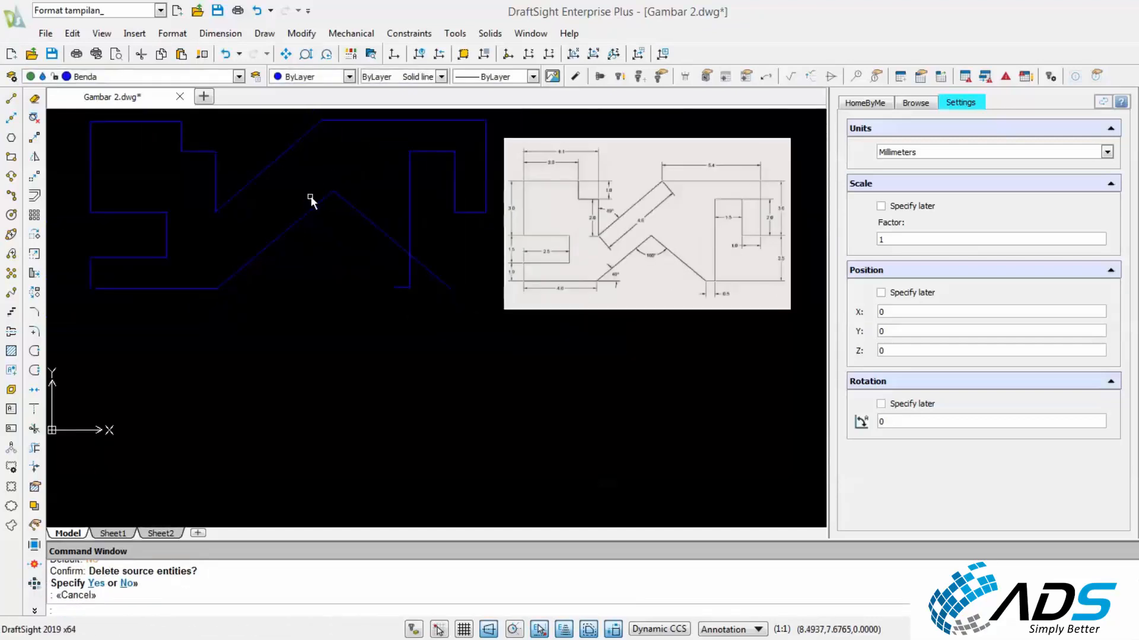
Check the angle between the sloped line and its mirrored copy with a temporary smart dimension.
scroll(310, 201, "up", 1)
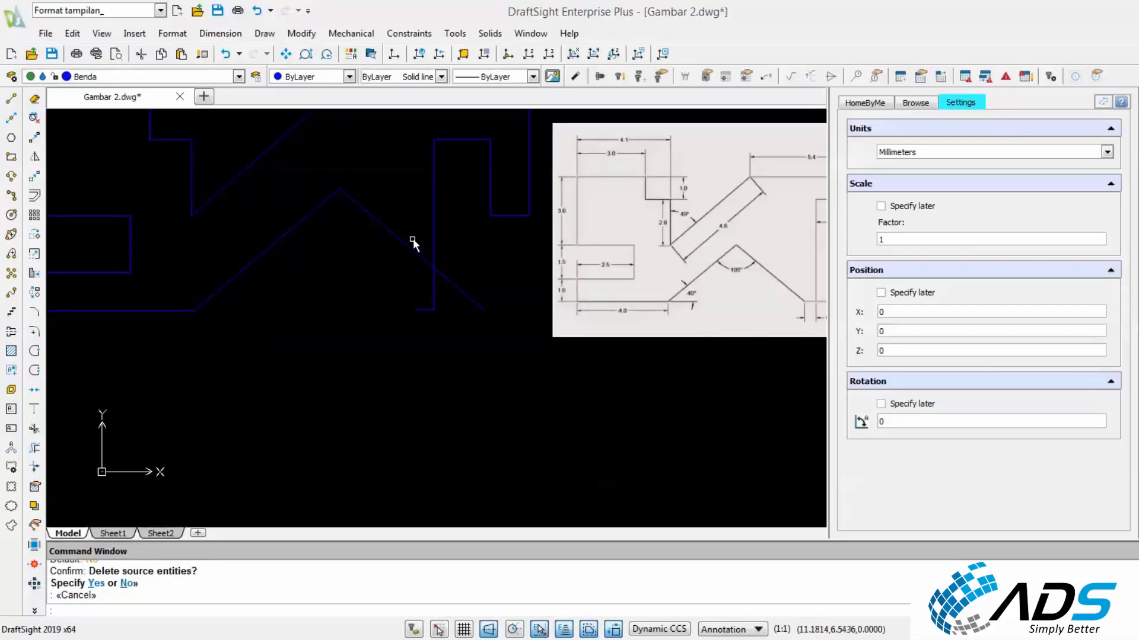
key("Escape")
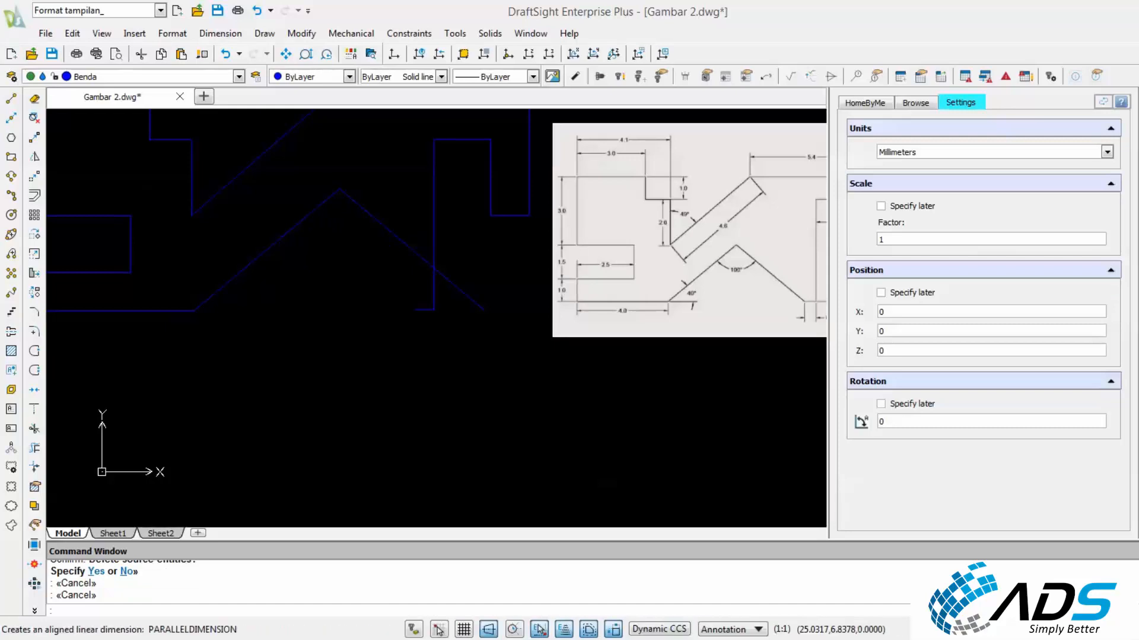
left_click(394, 54)
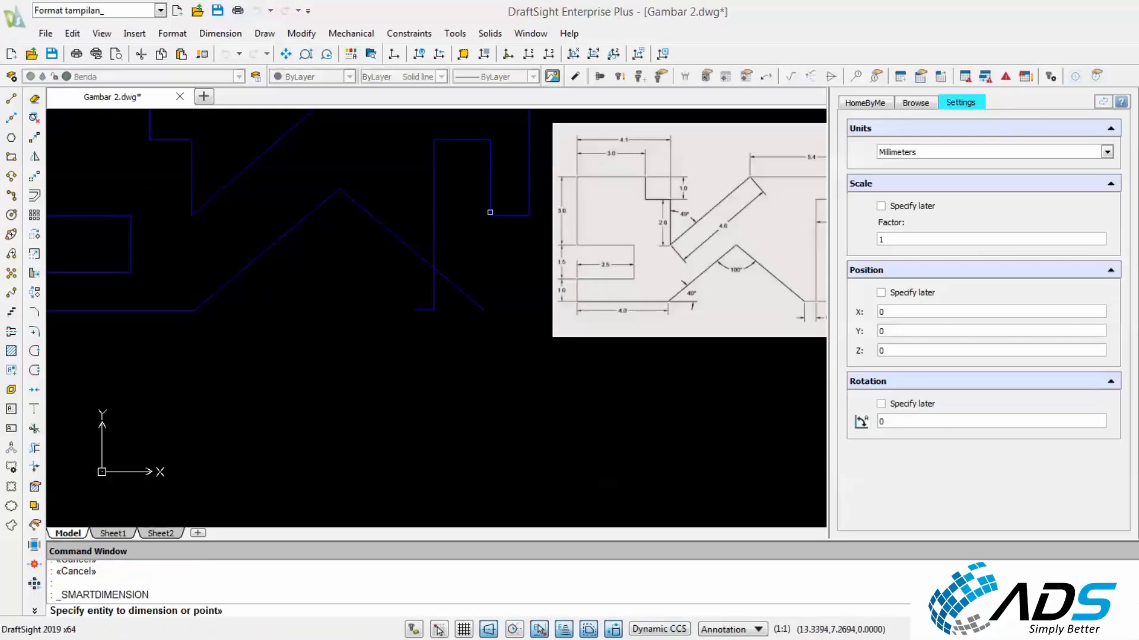
left_click(322, 204)
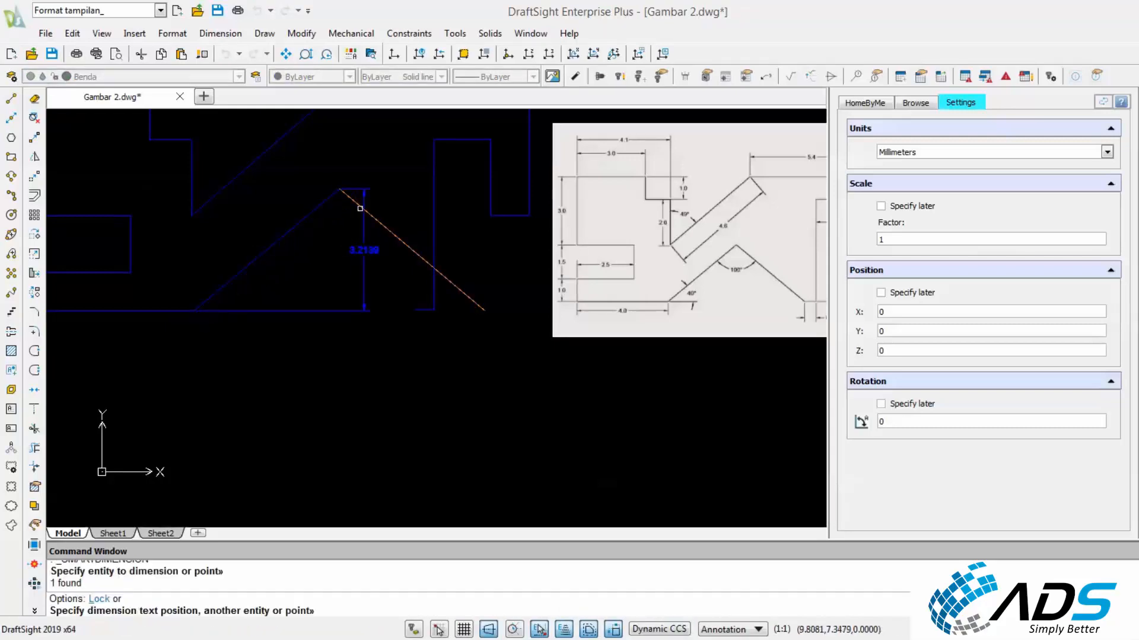
left_click(360, 209)
scroll(377, 257, "up", 1)
key("Escape")
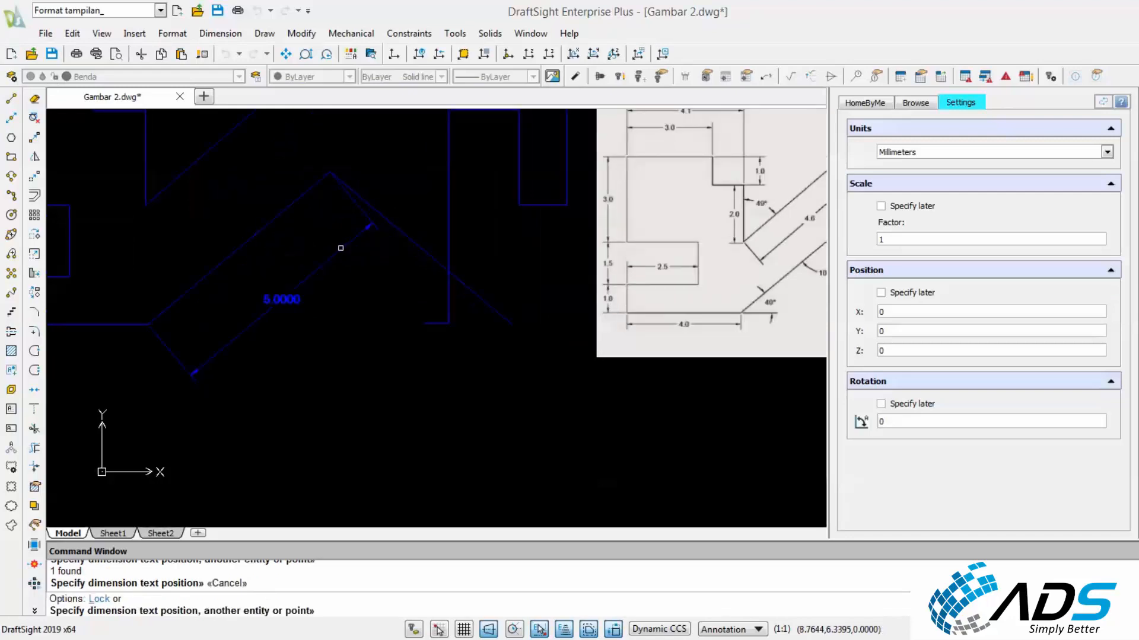
key("Escape")
key("Escape")
left_click(34, 233)
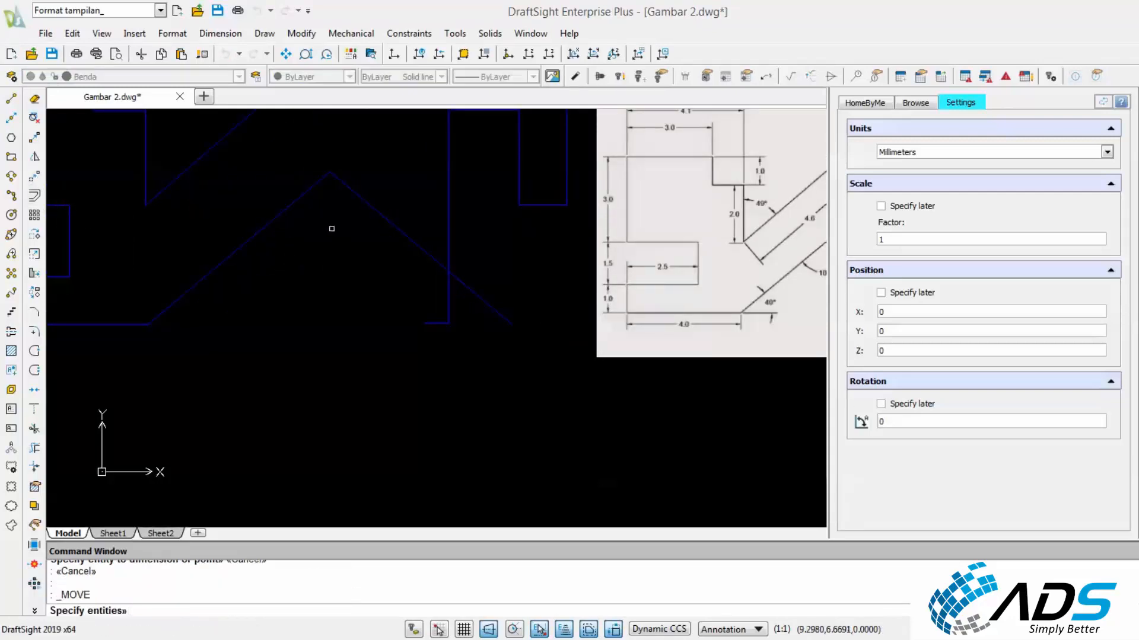
left_click(367, 173)
left_click(301, 203)
key("Return")
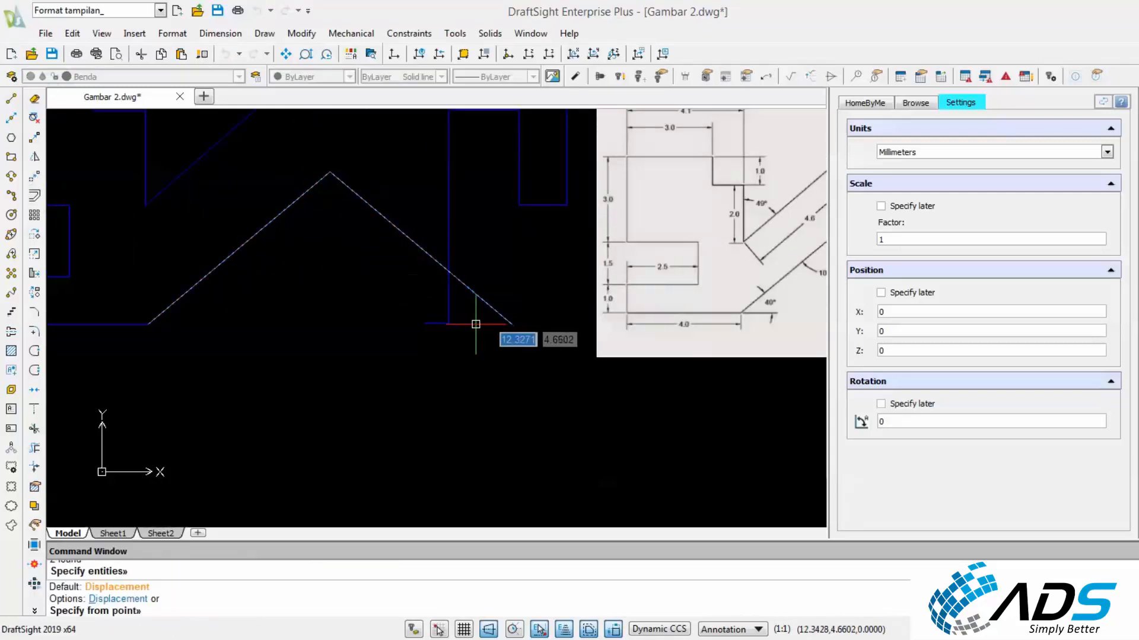
left_click(511, 324)
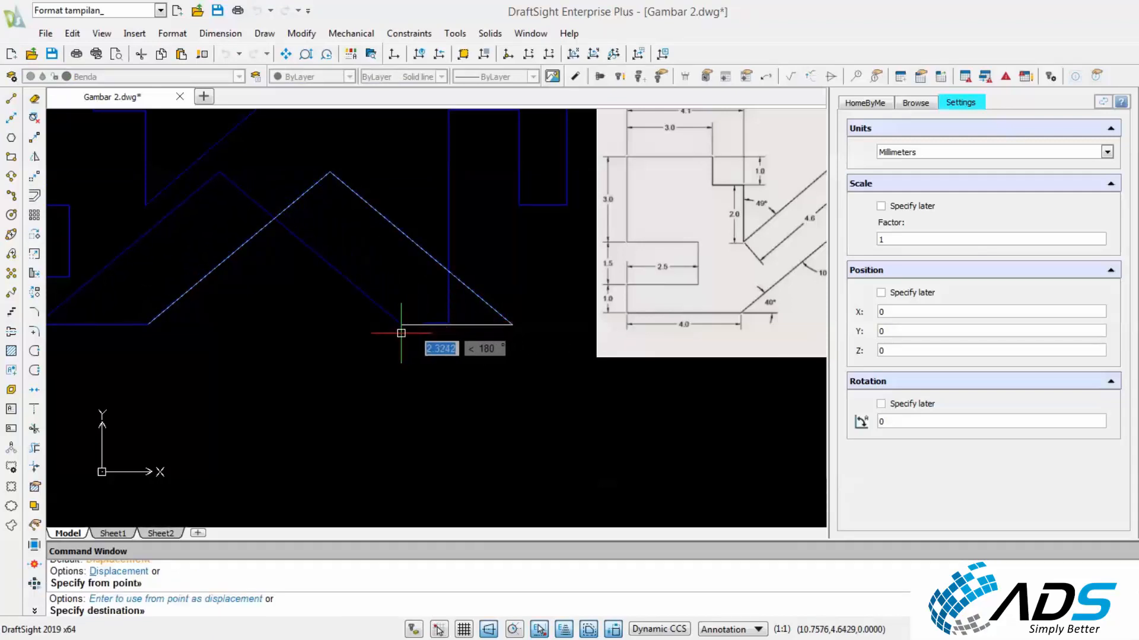
key("Escape")
Move the mirrored sloped line horizontally so its lower end meets the left end of the 0.5-unit segment.
right_click(381, 196)
left_click(407, 201)
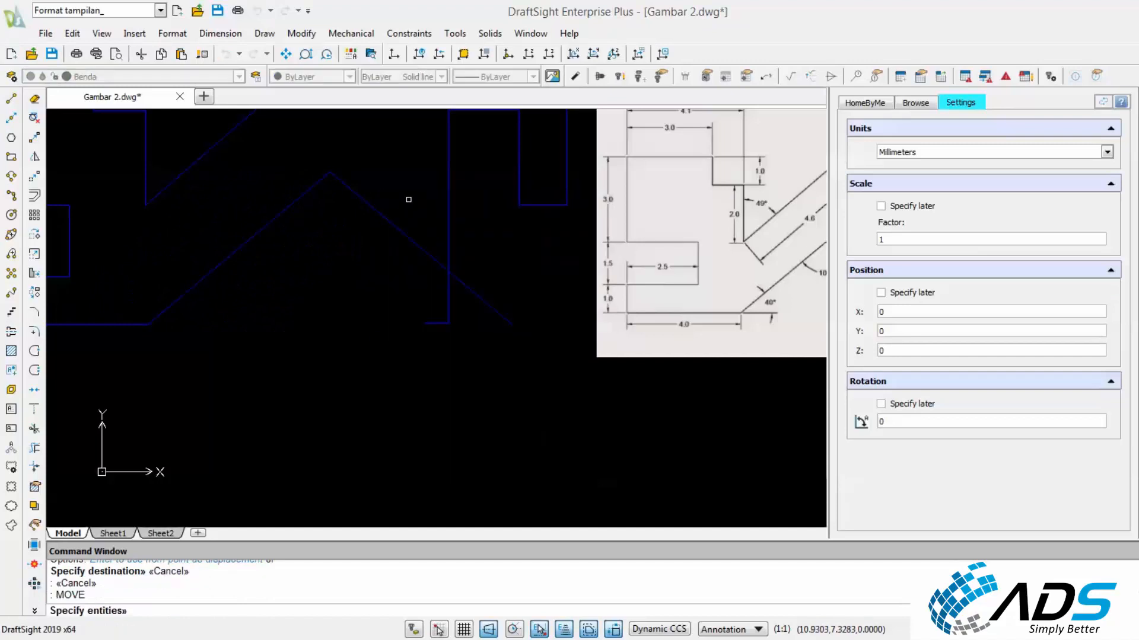
left_click(409, 195)
left_click(363, 235)
key("Return")
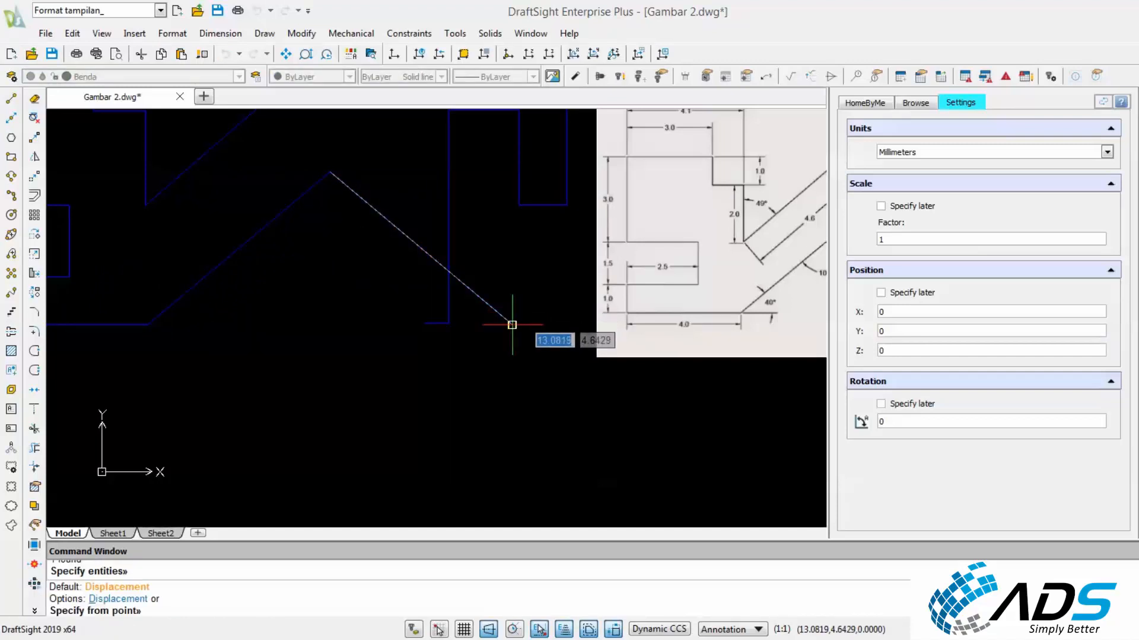
left_click(510, 323)
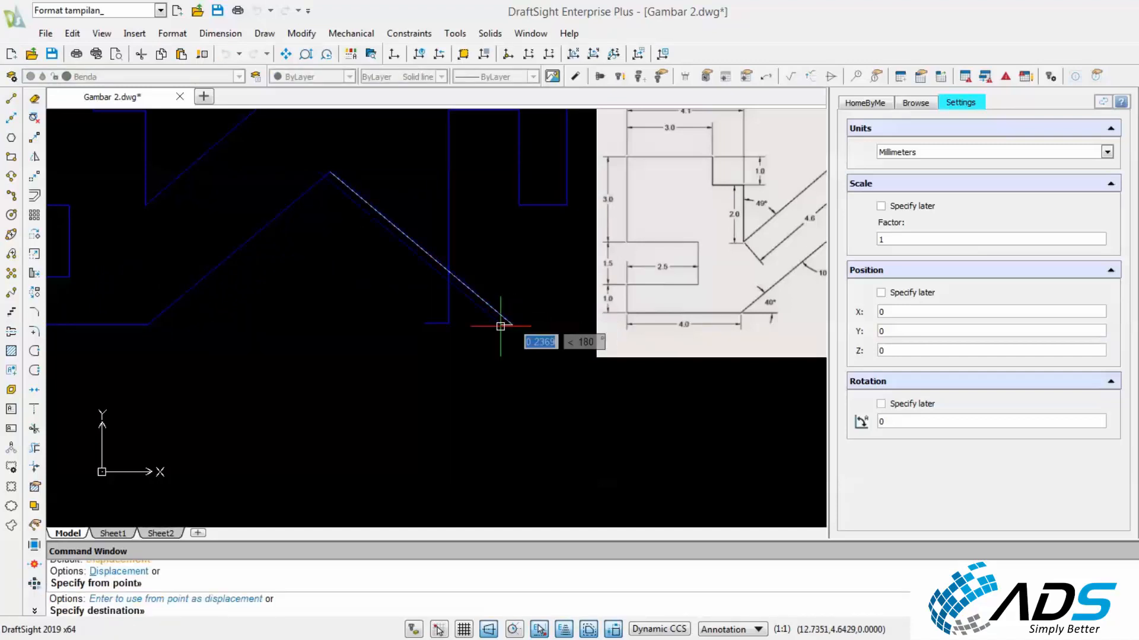
left_click(422, 323)
key("Escape")
key("Escape")
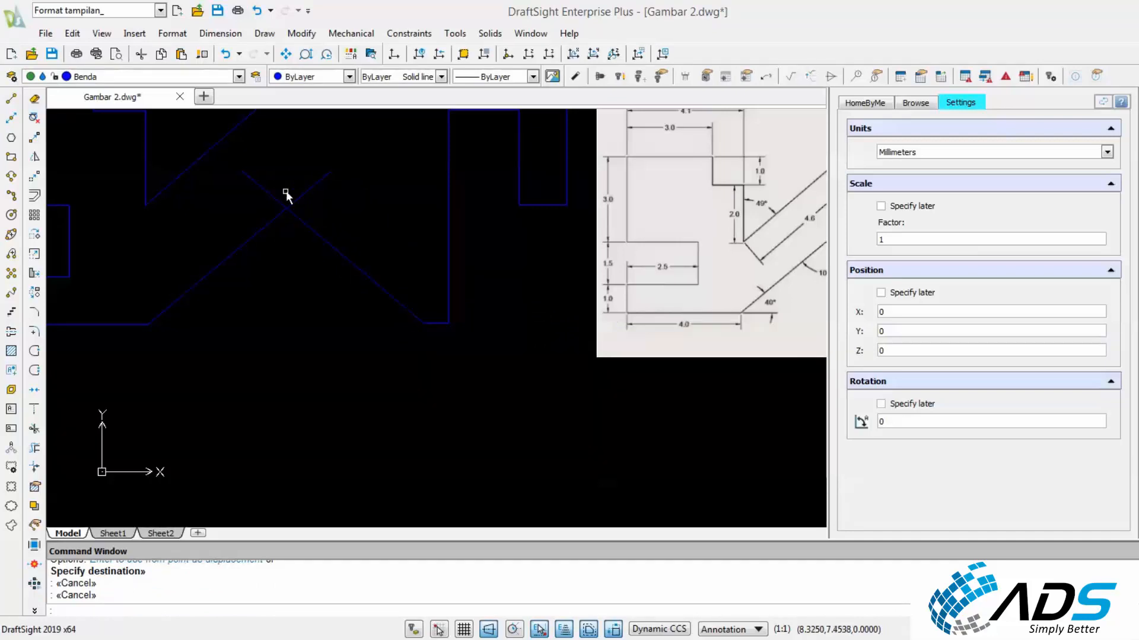
Trim the overhanging ends of the two 40° sloped lines above their crossing point.
left_click(37, 433)
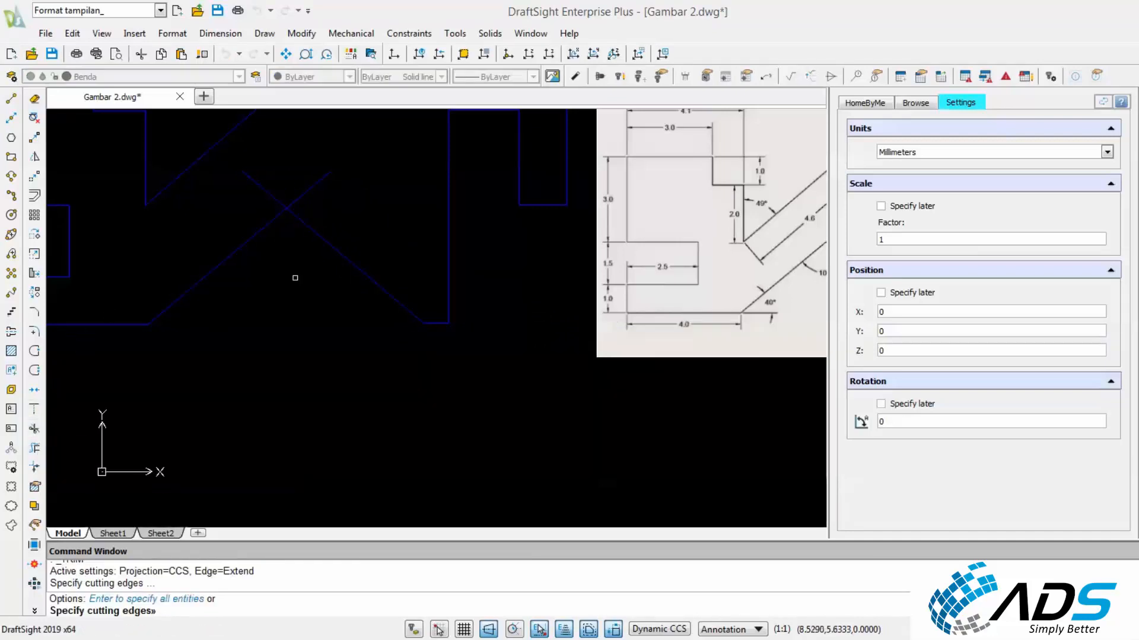
left_click(346, 186)
left_click(258, 220)
key("Return")
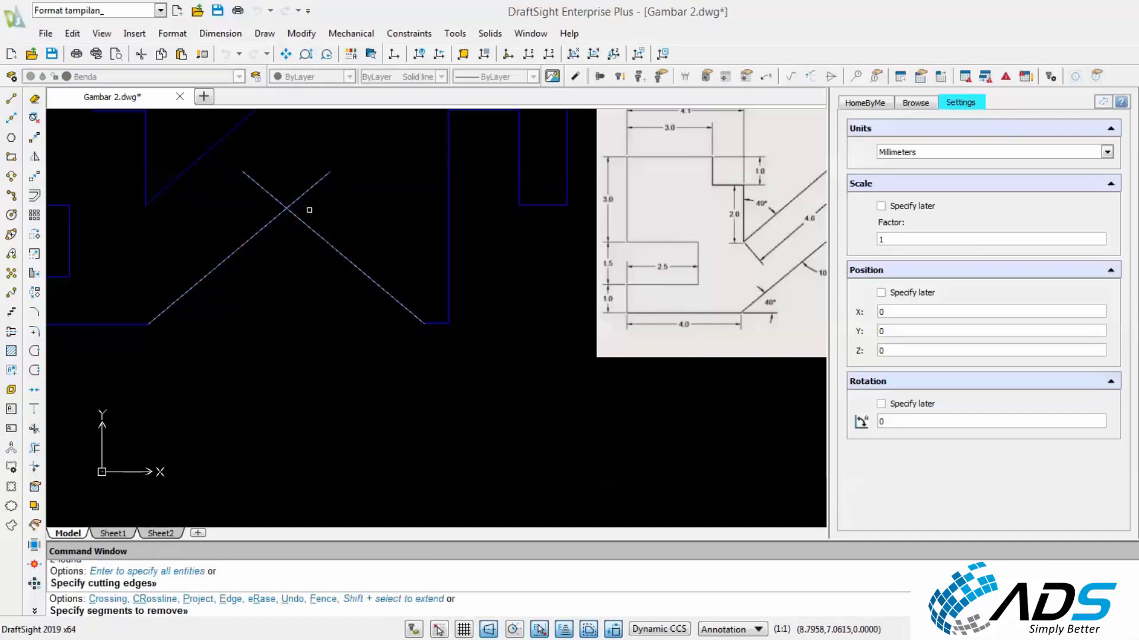
left_click(348, 189)
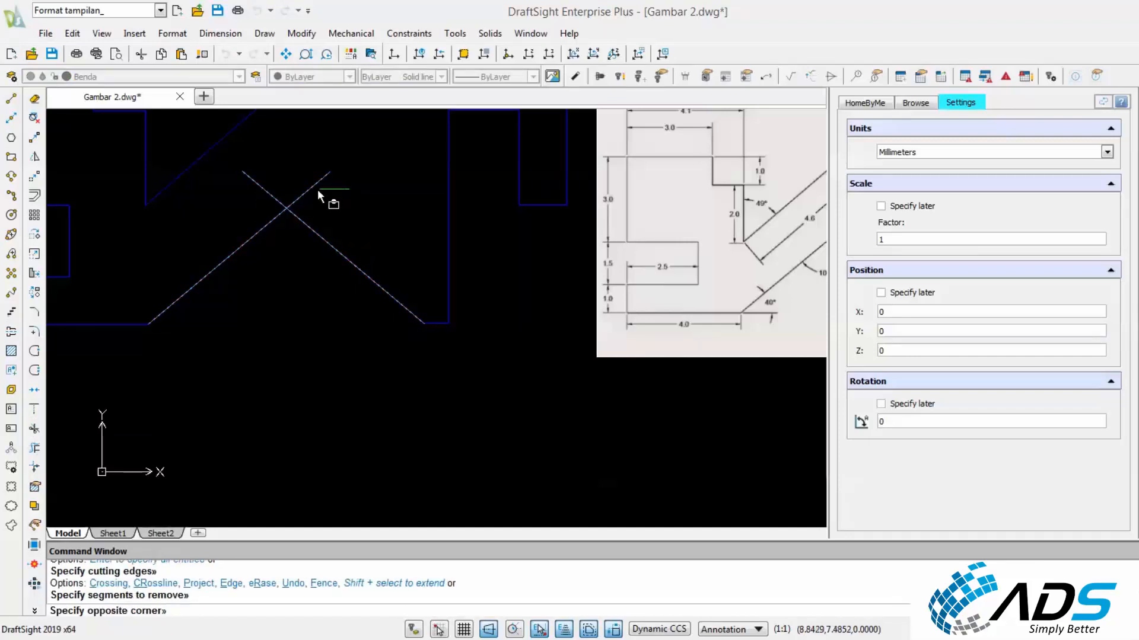
left_click(255, 195)
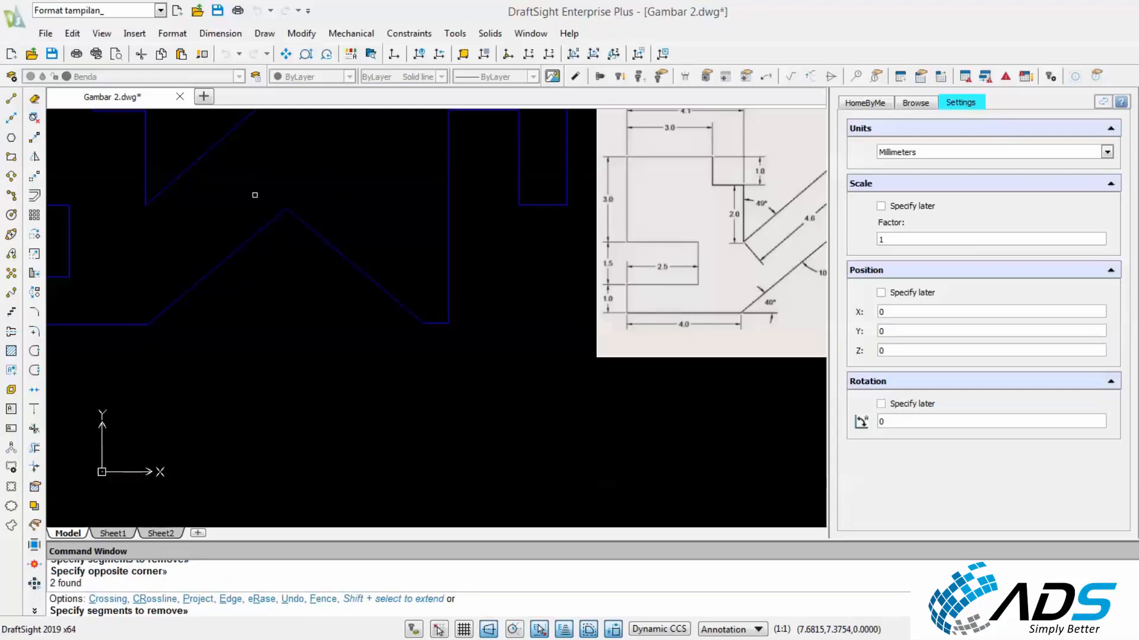
key("Escape")
Move the reference image farther away from the profile along X, then save the drawing.
scroll(255, 195, "down", 5)
scroll(248, 196, "up", 1)
mouse_move(247, 196)
middle_mouse_down()
mouse_move(267, 246)
mouse_move(330, 297)
middle_mouse_up()
key("Escape")
scroll(338, 308, "up", 2)
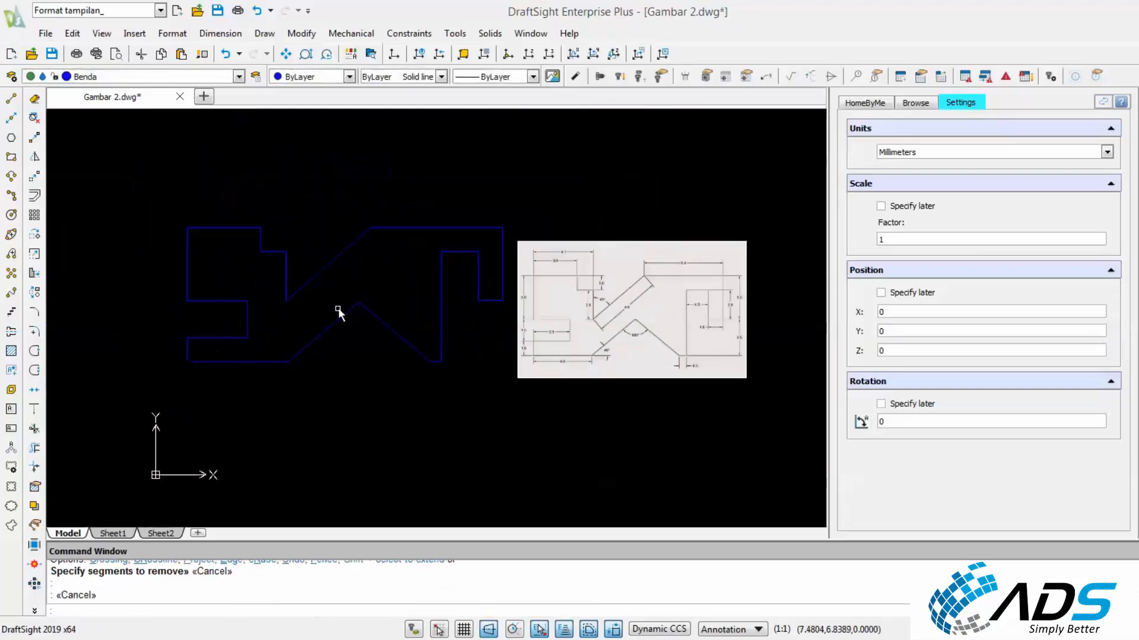
scroll(336, 309, "down", 1)
middle_click_drag(369, 312, 362, 289)
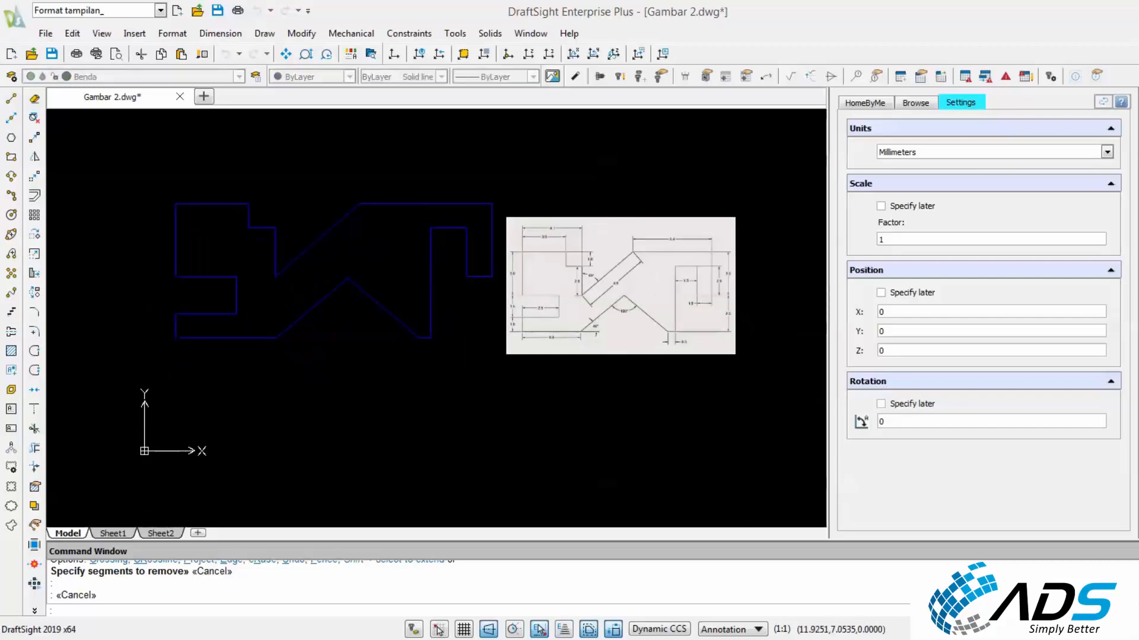
scroll(740, 263, "up", 2)
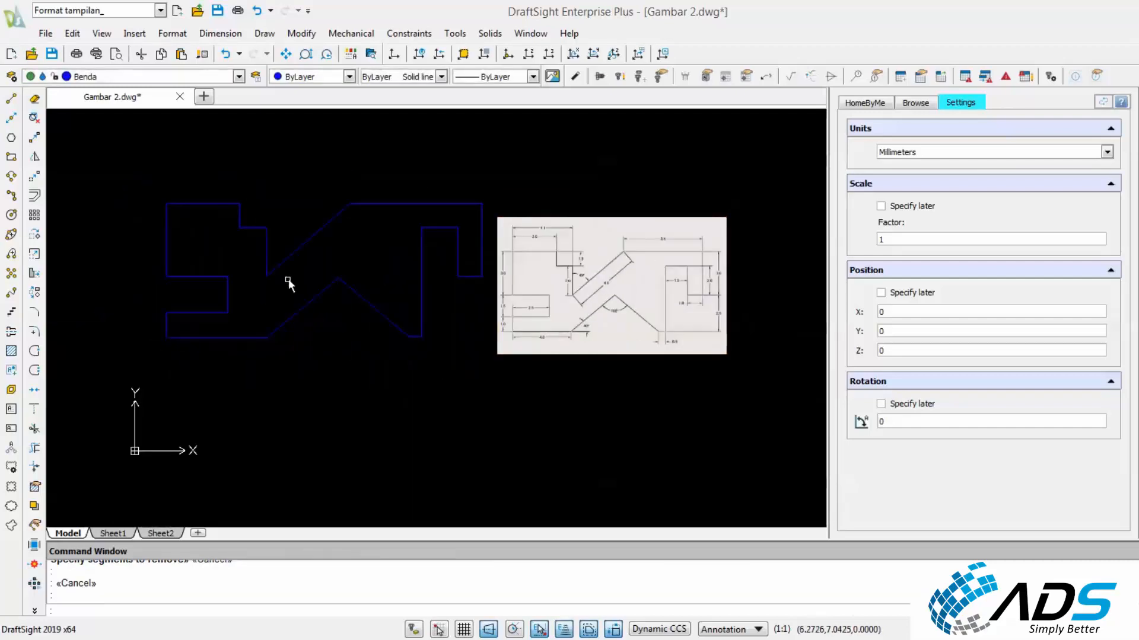
middle_click_drag(403, 284, 314, 294)
key("Escape")
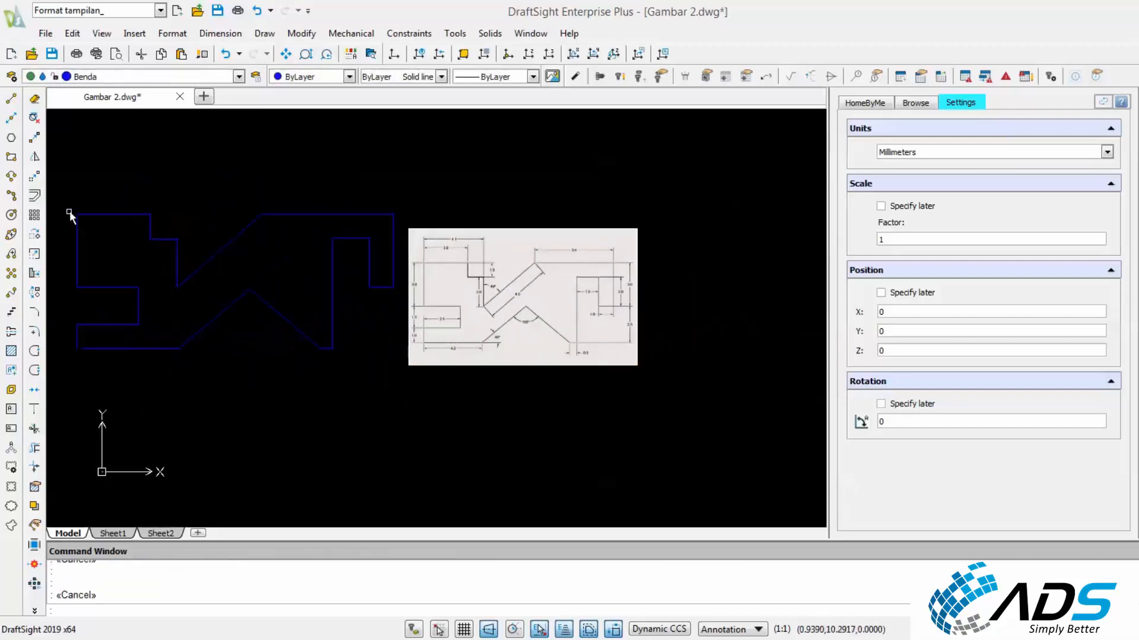
left_click(35, 176)
left_click(534, 237)
key("Return")
left_click(439, 201)
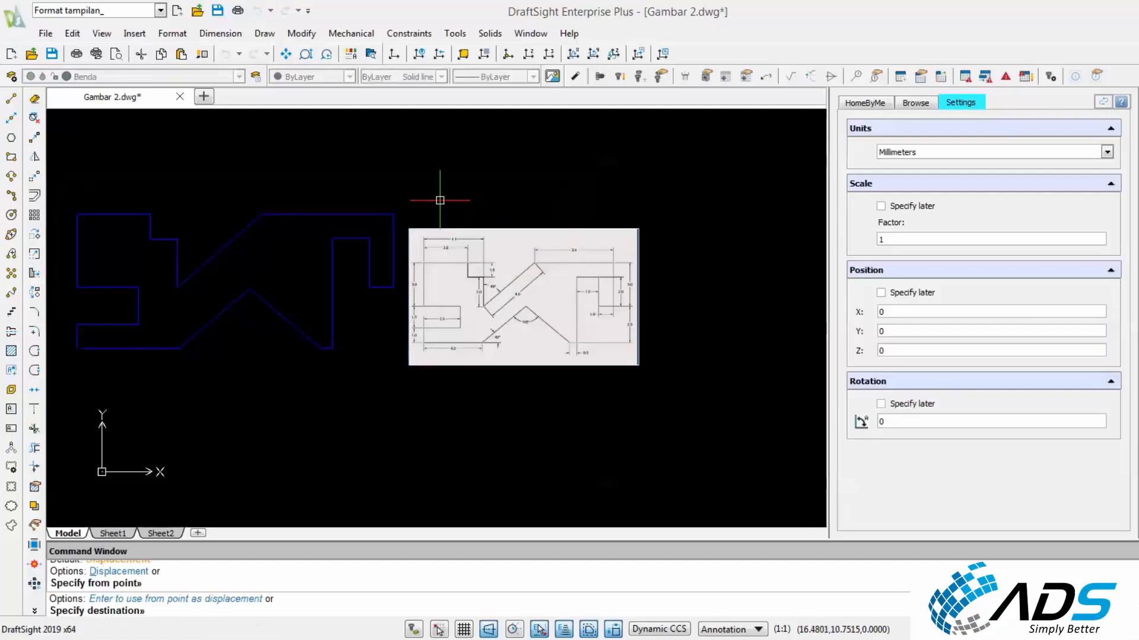
left_click(609, 211)
key("Escape")
scroll(610, 211, "down", 2)
middle_click_drag(427, 213, 452, 249)
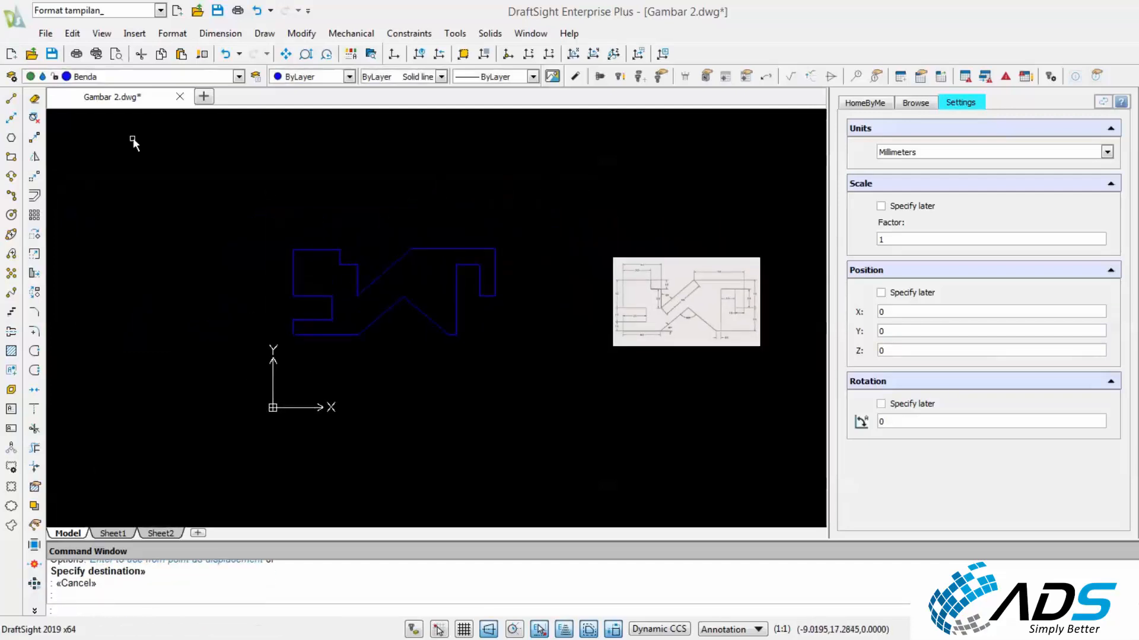
key("ctrl+s")
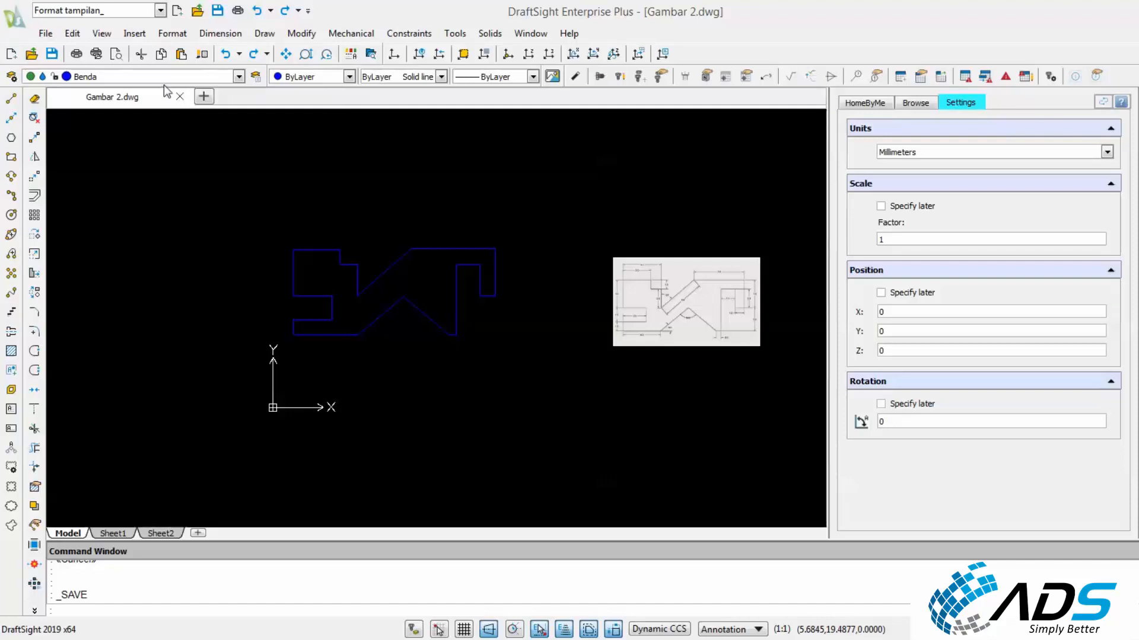
Choose the ETIKET ADS A3 drawing from D:\Drafsight\Etiket as the block to insert.
left_click(136, 34)
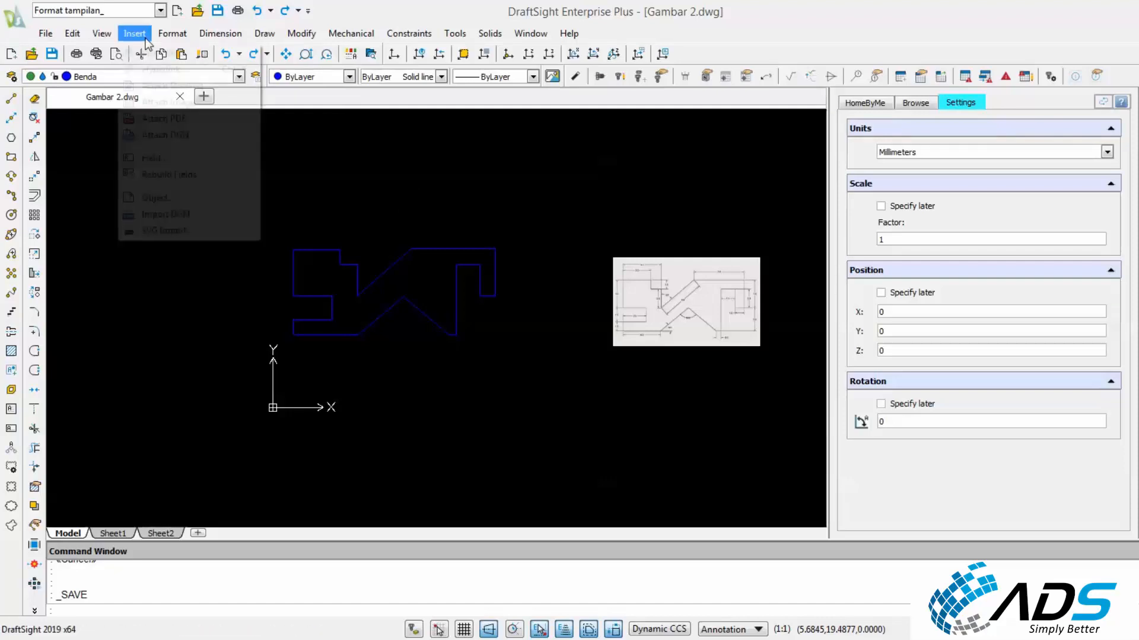
left_click(162, 54)
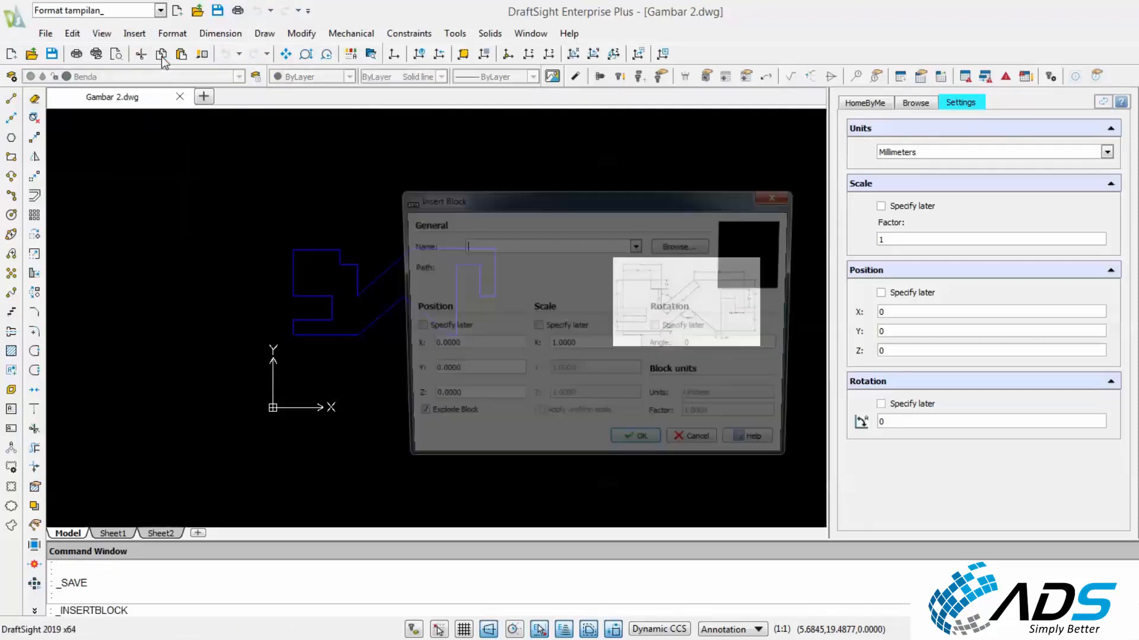
left_click(682, 246)
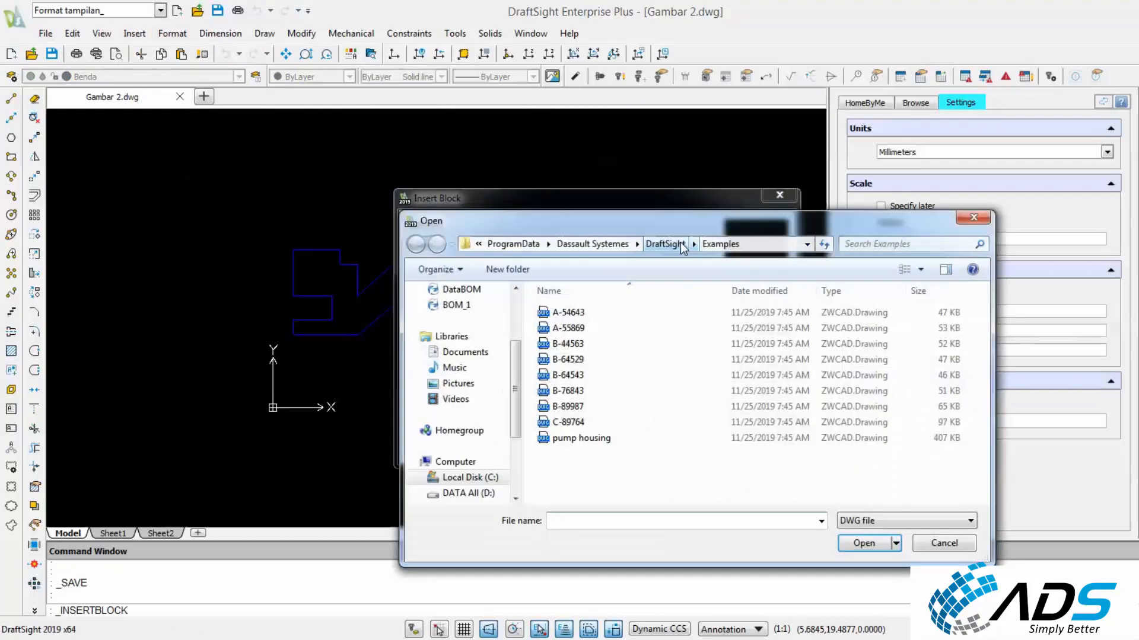
scroll(486, 451, "down", 1)
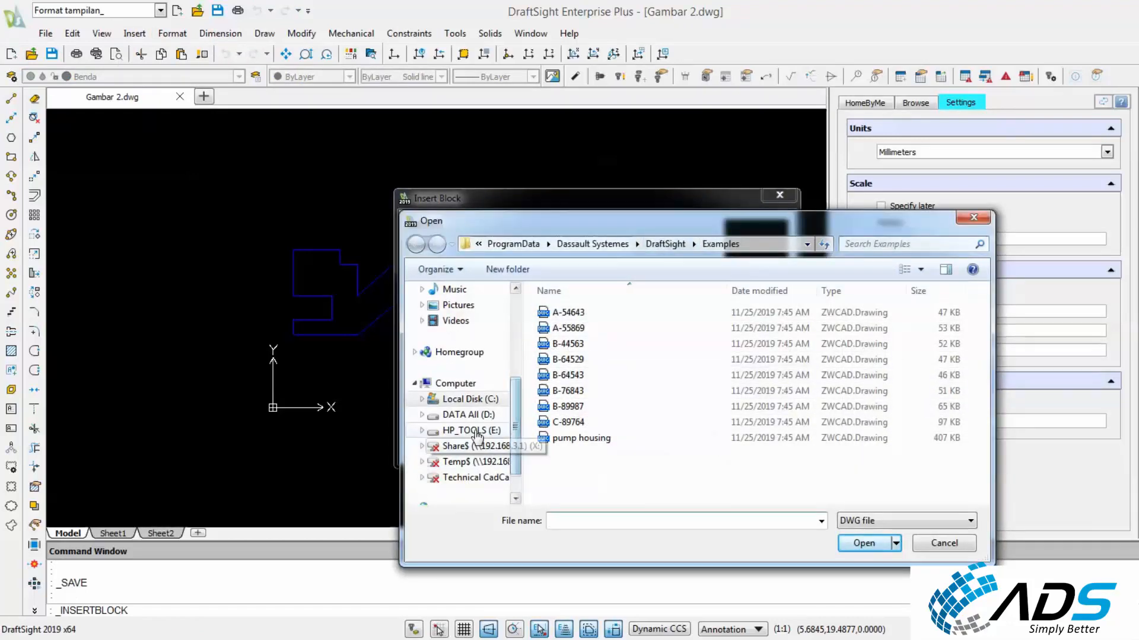
left_click(469, 415)
double_click(748, 338)
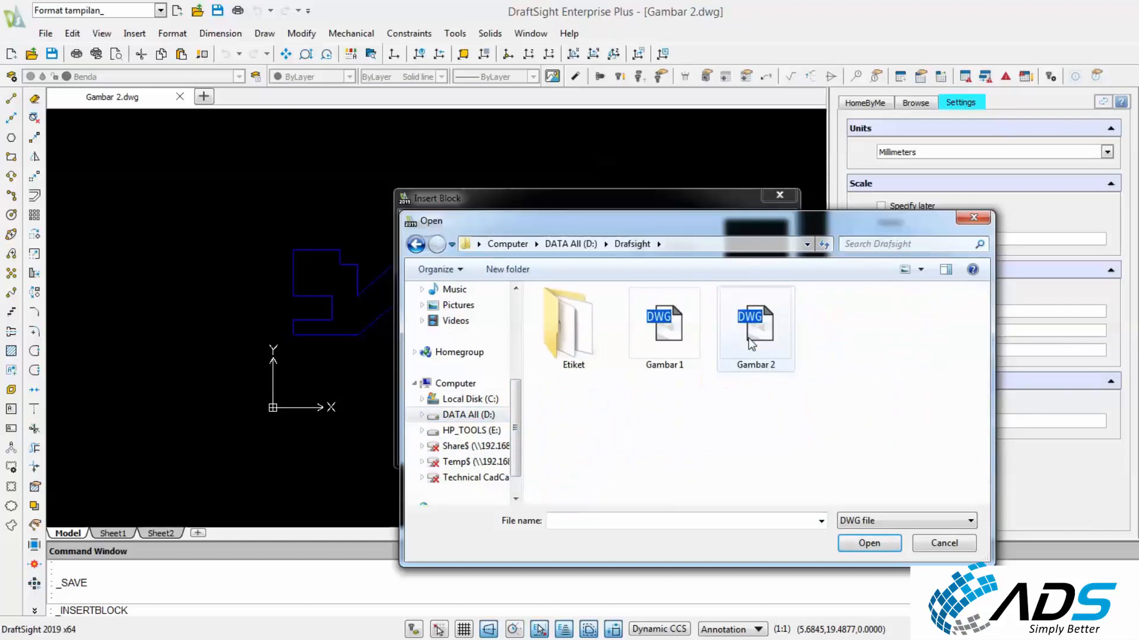
double_click(575, 326)
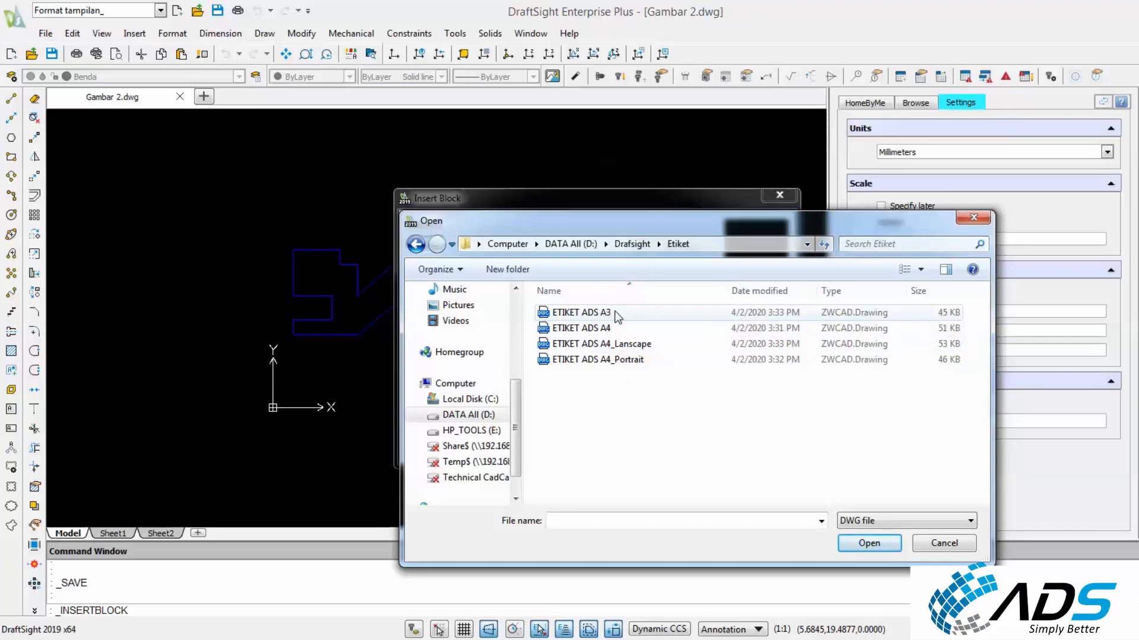
left_click(614, 311)
left_click(867, 543)
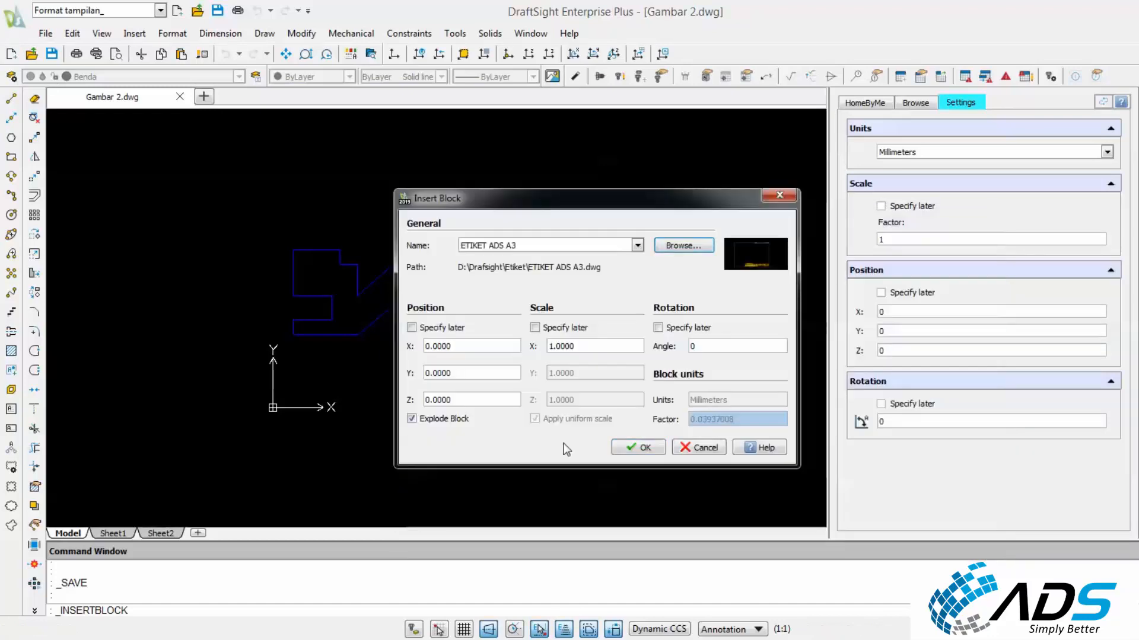
Insert the ETIKET ADS A3 block at 0,0,0 with Explode Block off and select it to check how it is grouped.
left_click(419, 419)
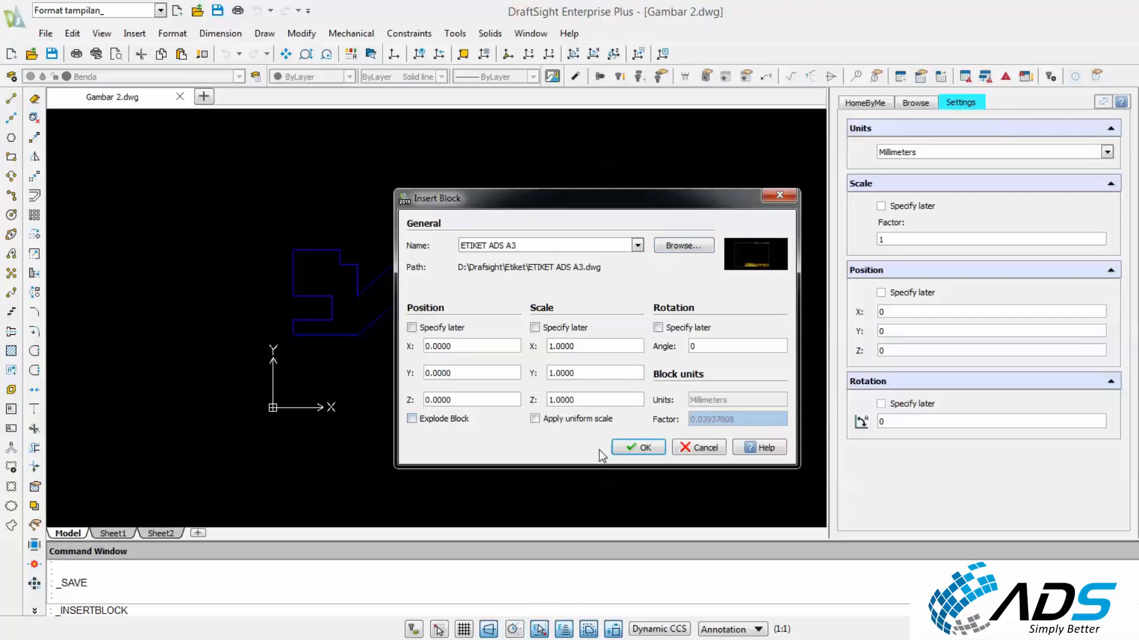
left_click(638, 448)
scroll(507, 418, "up", 2)
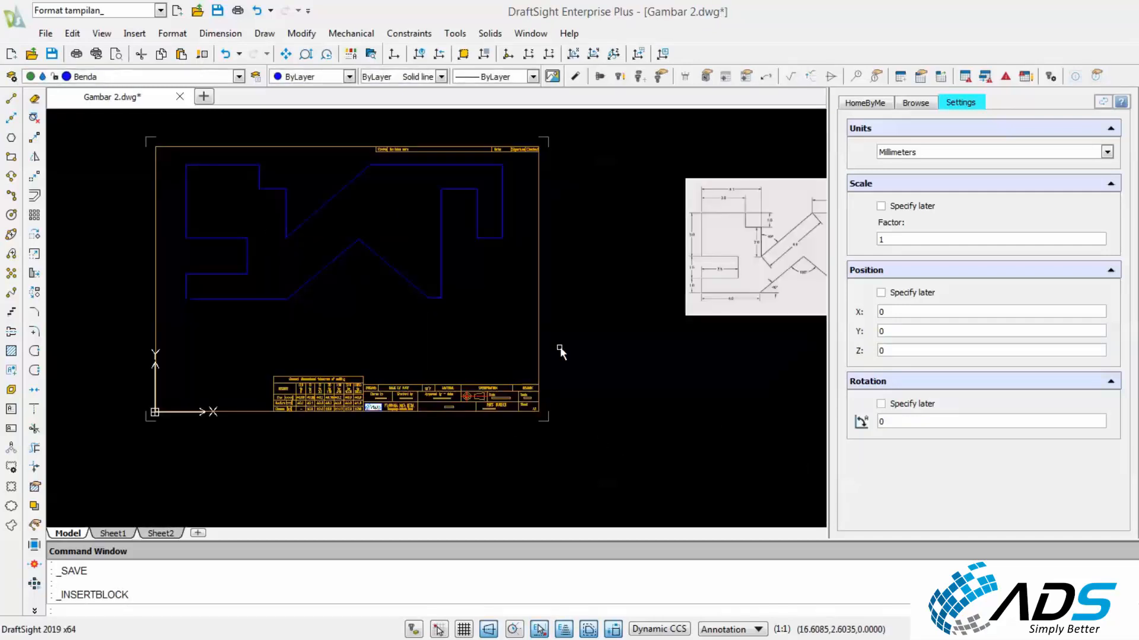
left_click(564, 343)
left_click(517, 344)
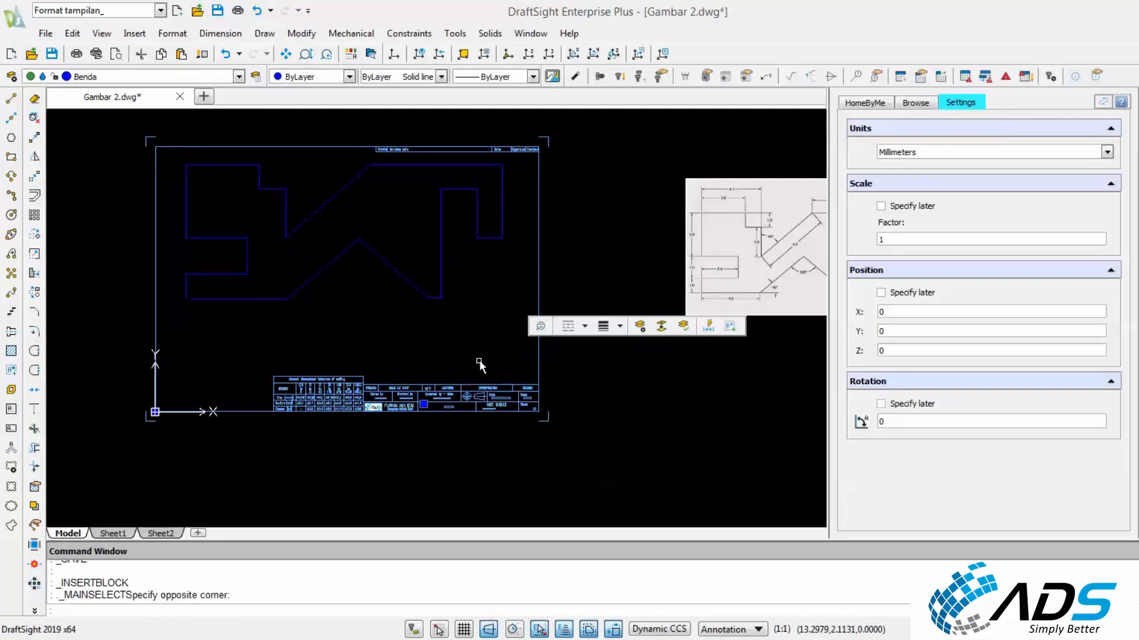
Delete the unexploded title block from the drawing.
key("ctrl+z")
left_click(529, 362)
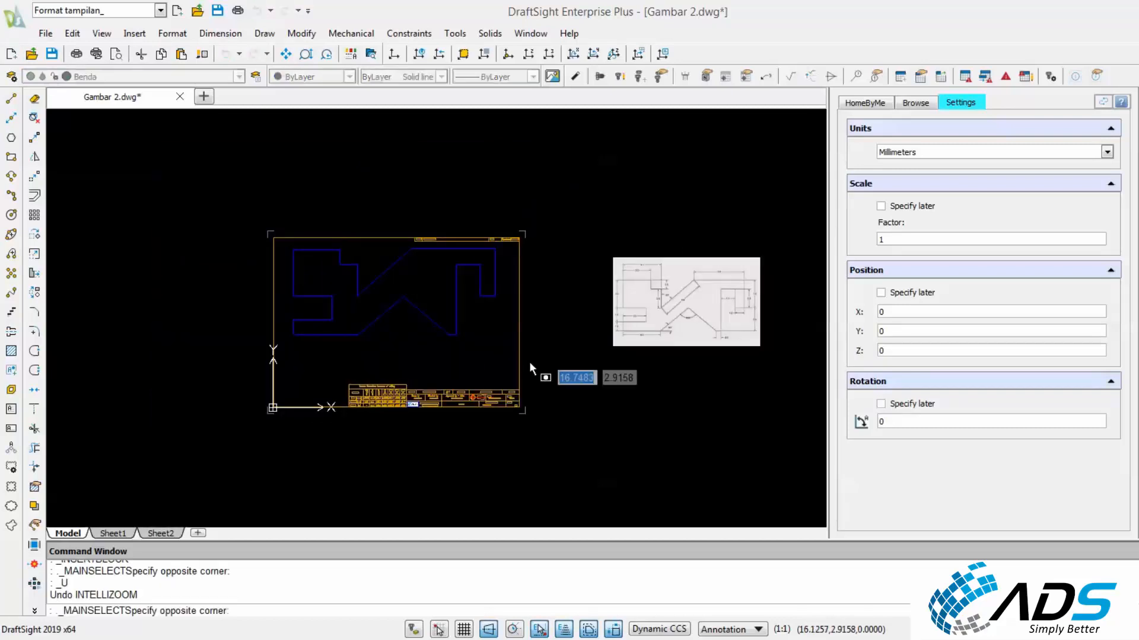
left_click(500, 371)
key("Delete")
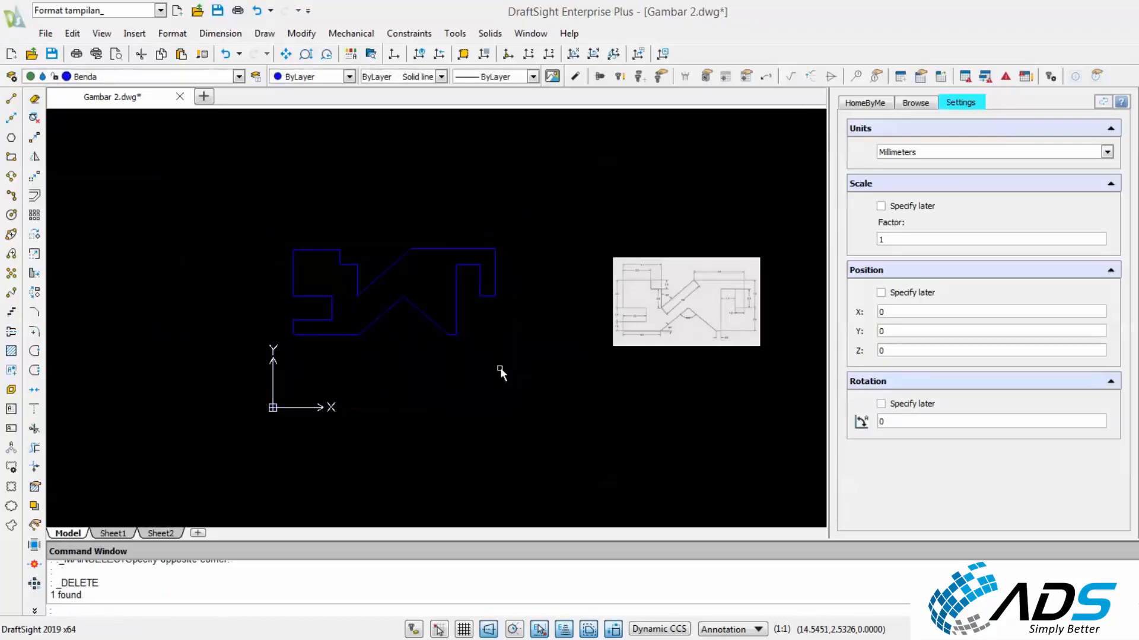
Insert the ETIKET ADS A3 block again at 0,0,0 with Explode Block on.
left_click(134, 33)
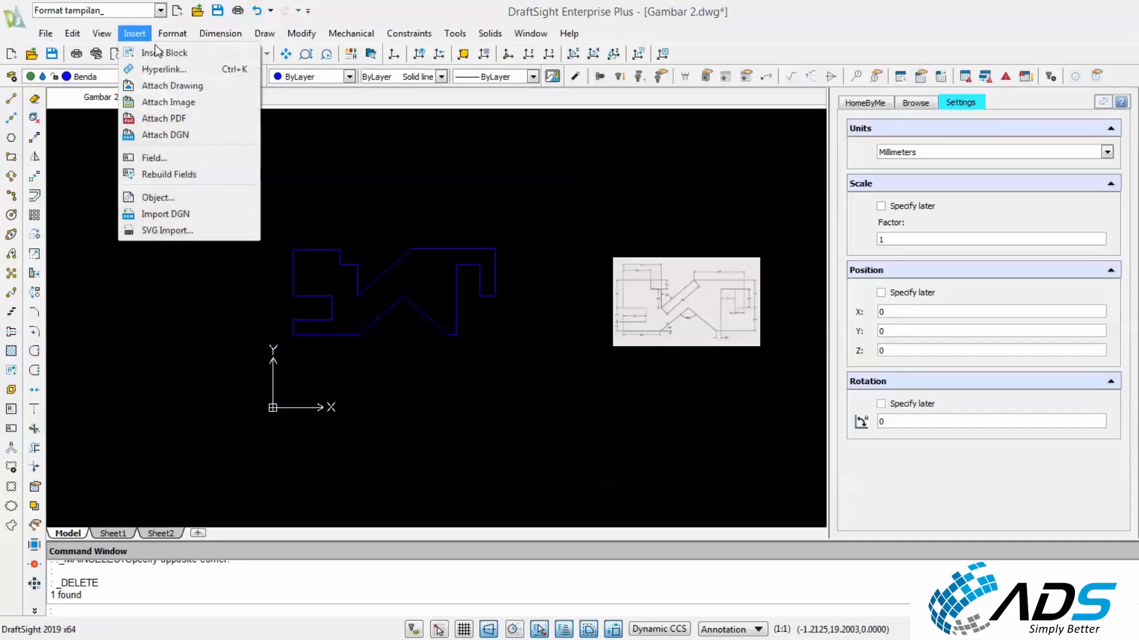
left_click(156, 48)
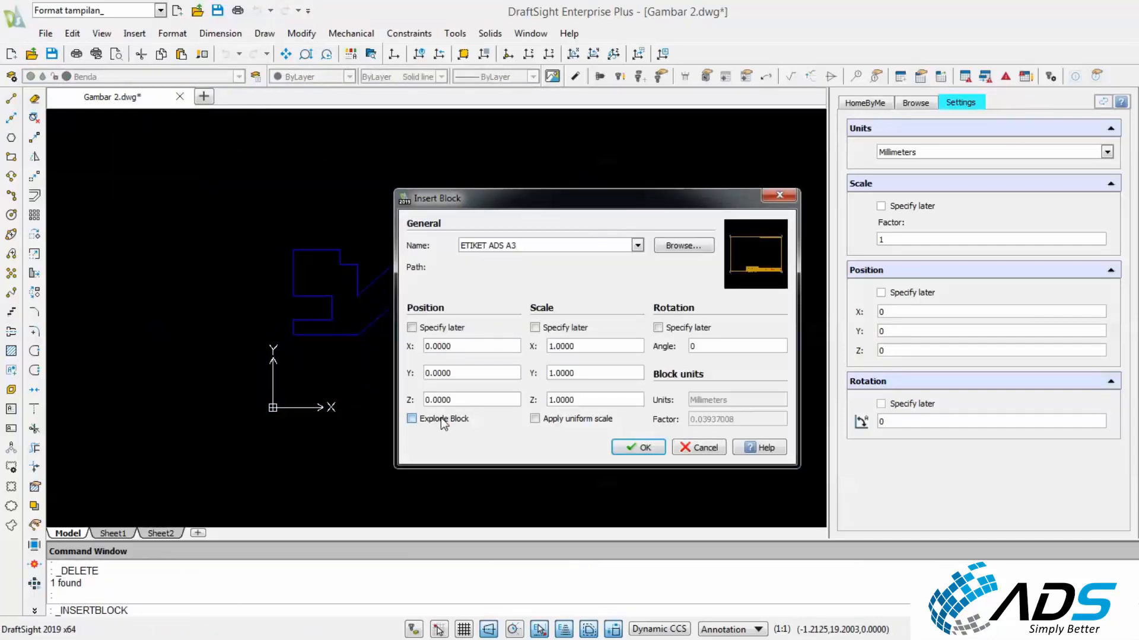
left_click(411, 418)
left_click(641, 450)
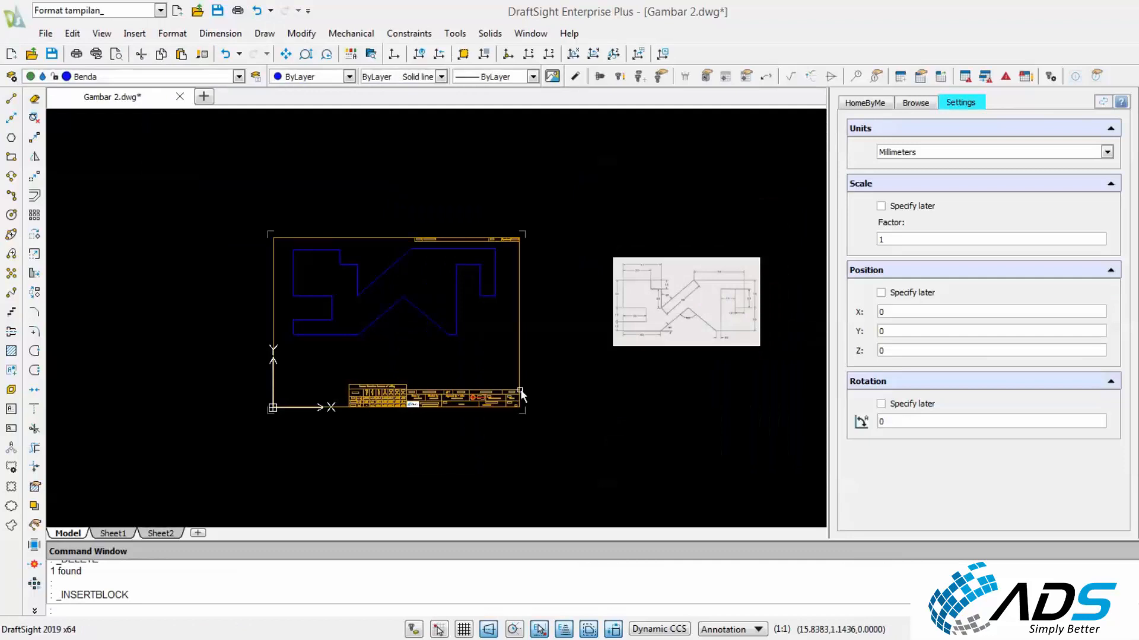
Select frame lines of the inserted title block to check whether they are separate entities, then clear the selection.
left_click(519, 351)
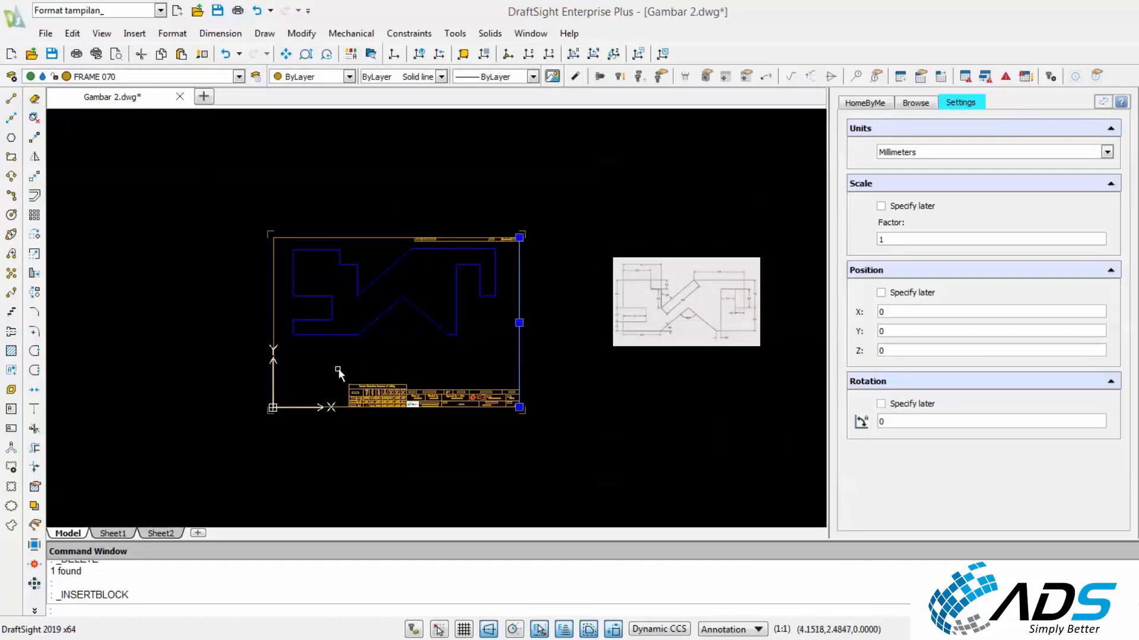
key("Escape")
left_click(293, 374)
left_click(251, 360)
key("Escape")
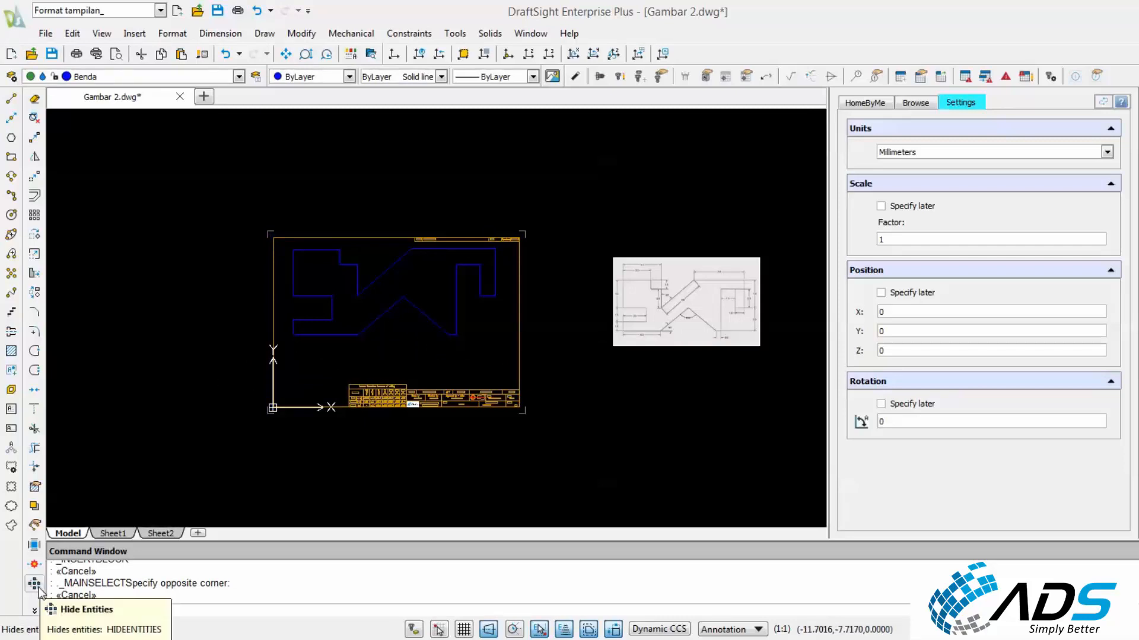
left_click(34, 611)
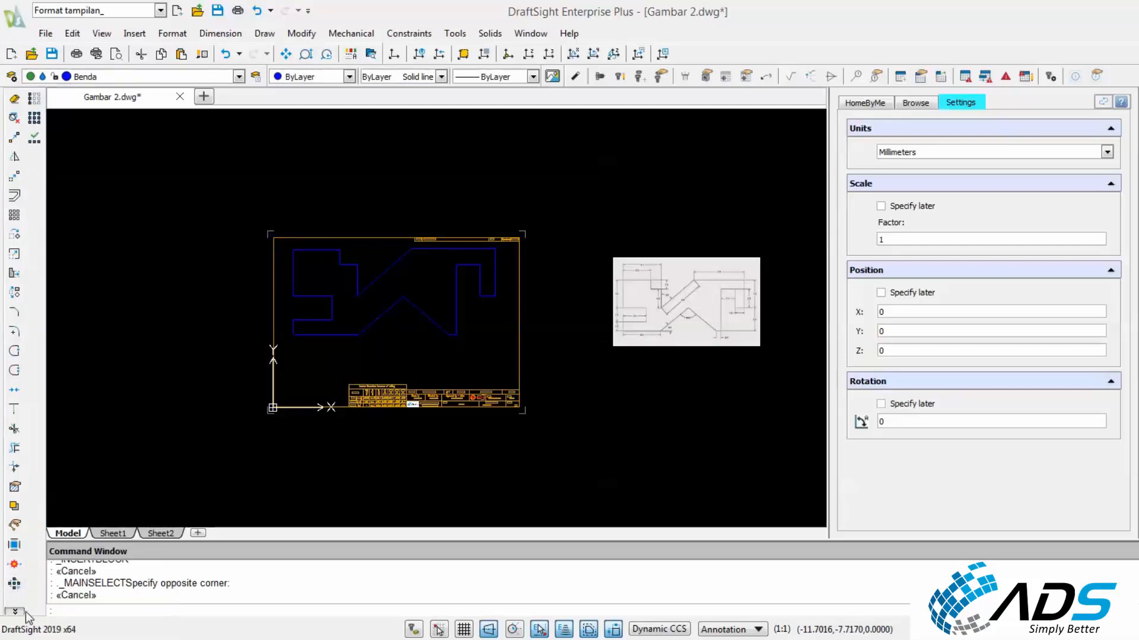
left_click(15, 611)
left_click(159, 312)
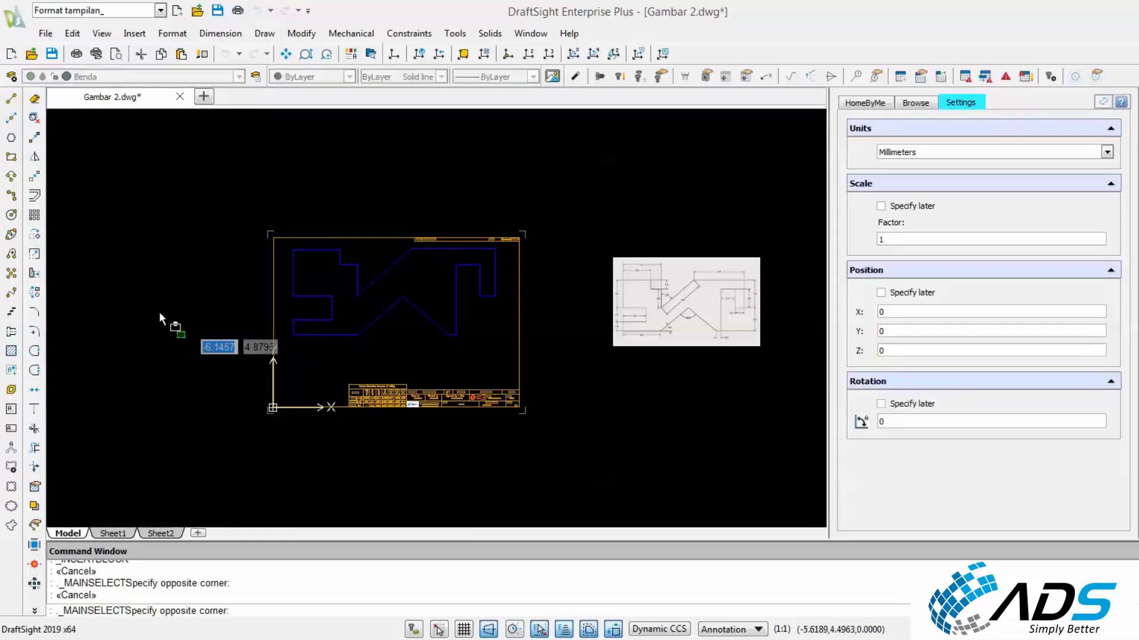
left_click(161, 297)
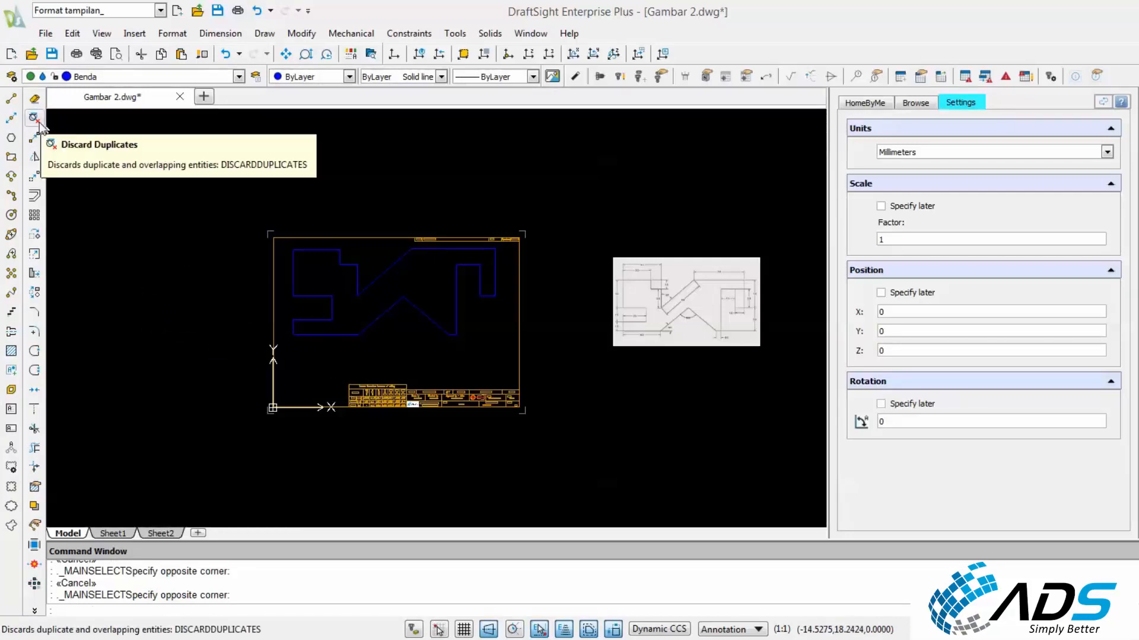
left_click(122, 280)
left_click(106, 258)
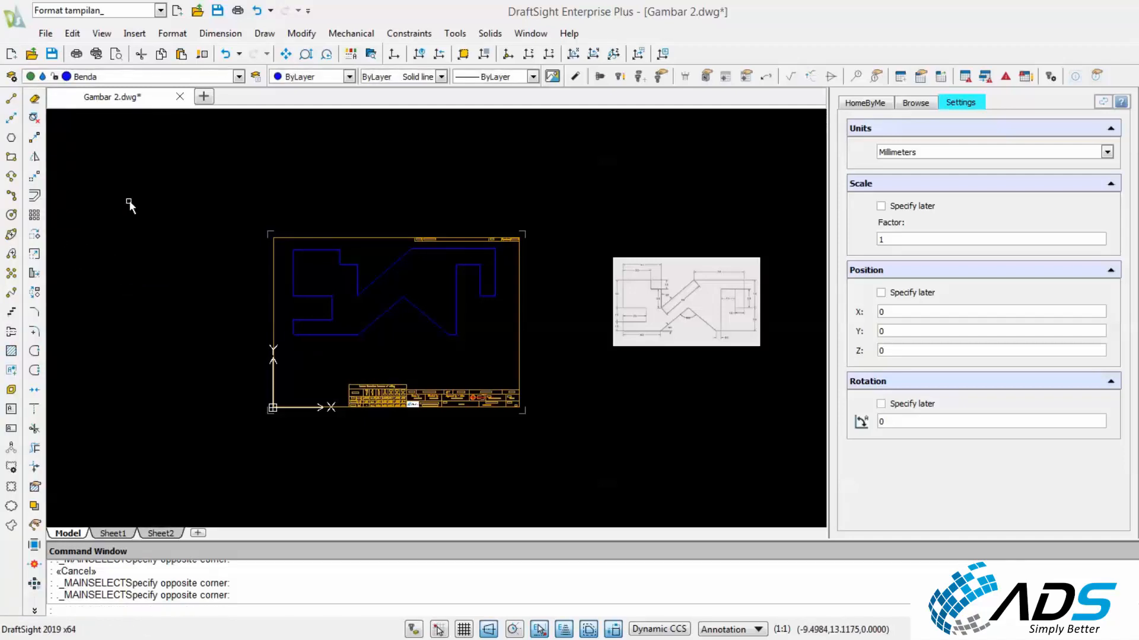
type("EXpl")
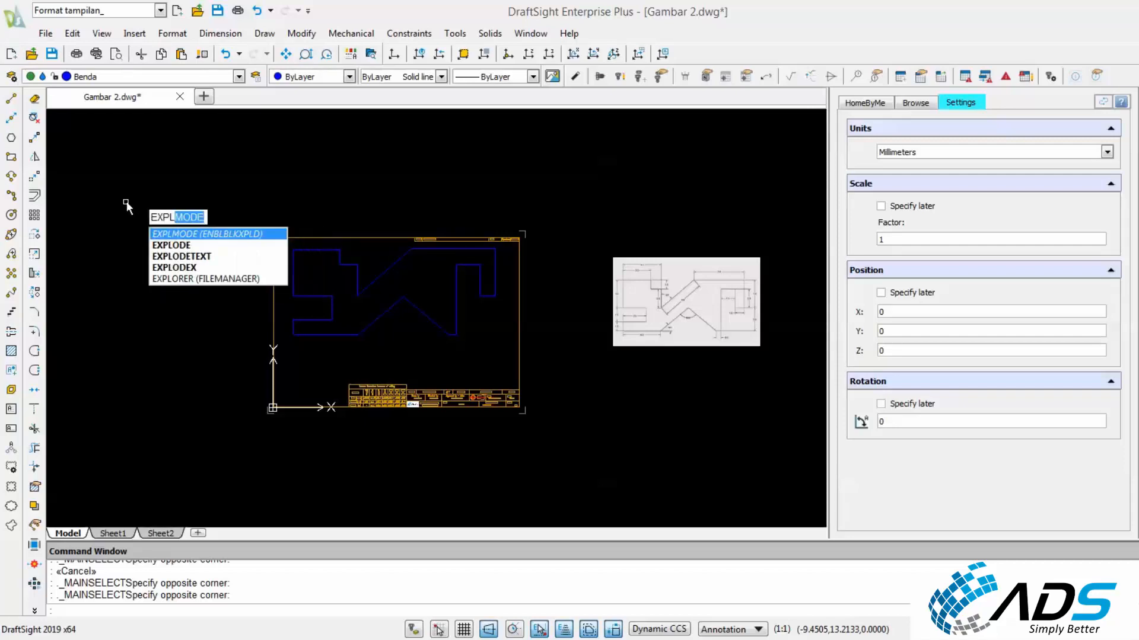
key("Escape")
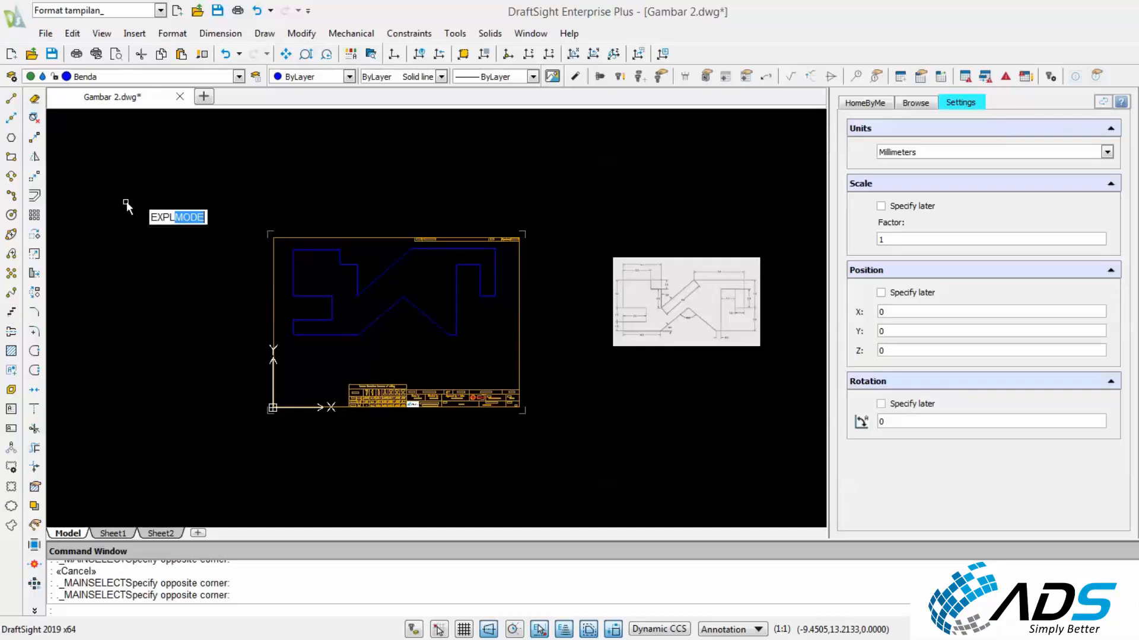
key("Escape")
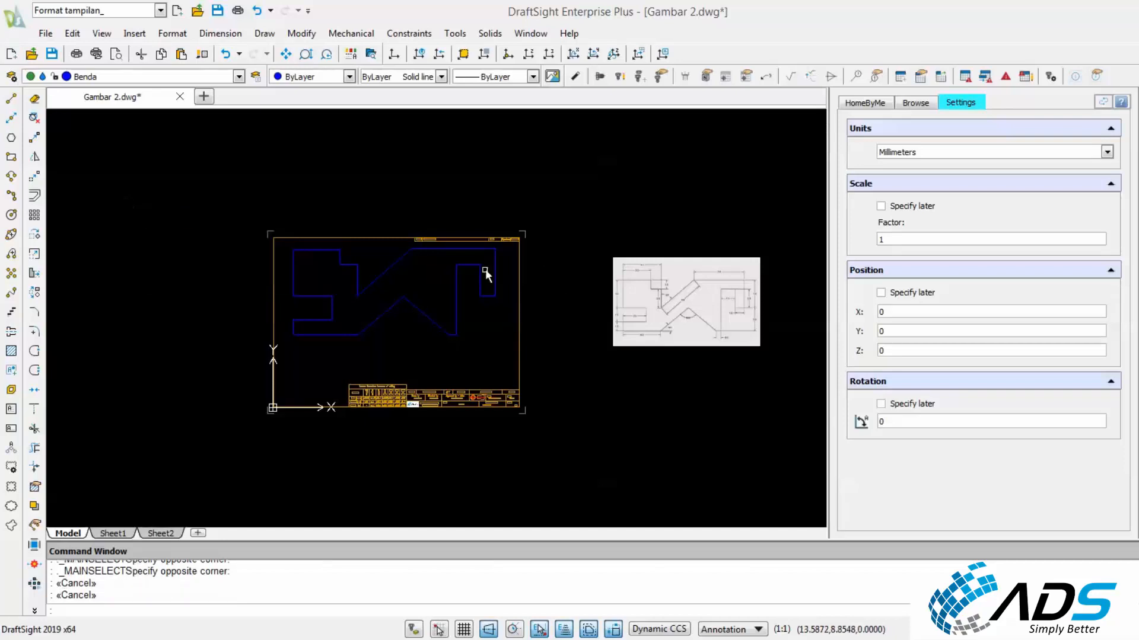
Move the whole title block frame, including its corner marks and revision table, straight up by about 1.6 units around the profile.
left_click(36, 177)
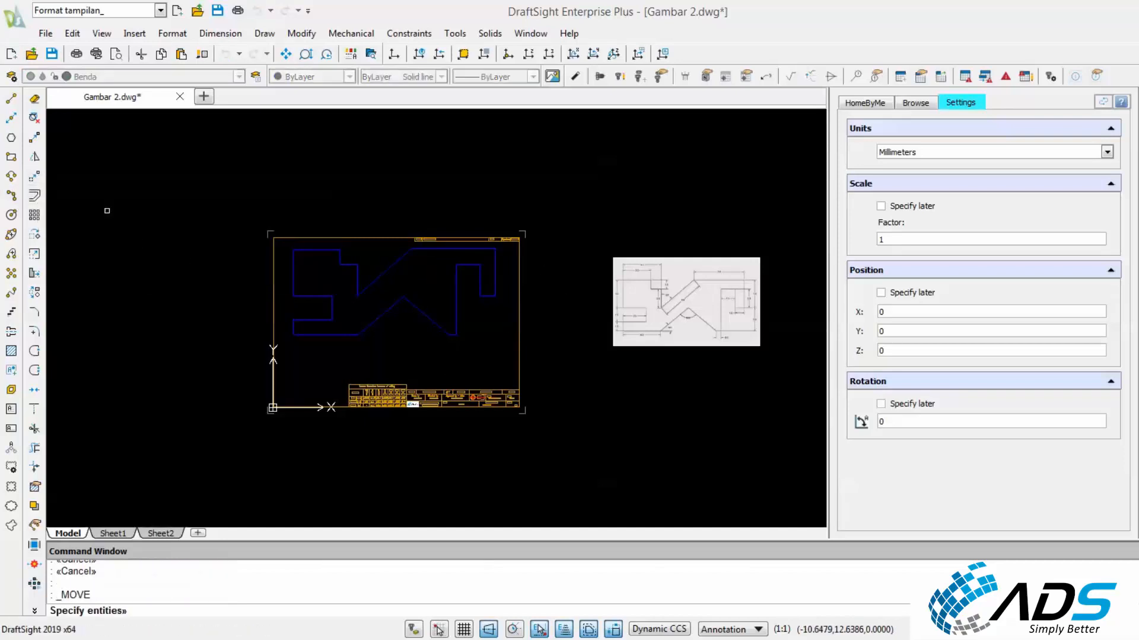
left_click(571, 445)
left_click(234, 354)
scroll(282, 248, "up", 1)
left_click(288, 215)
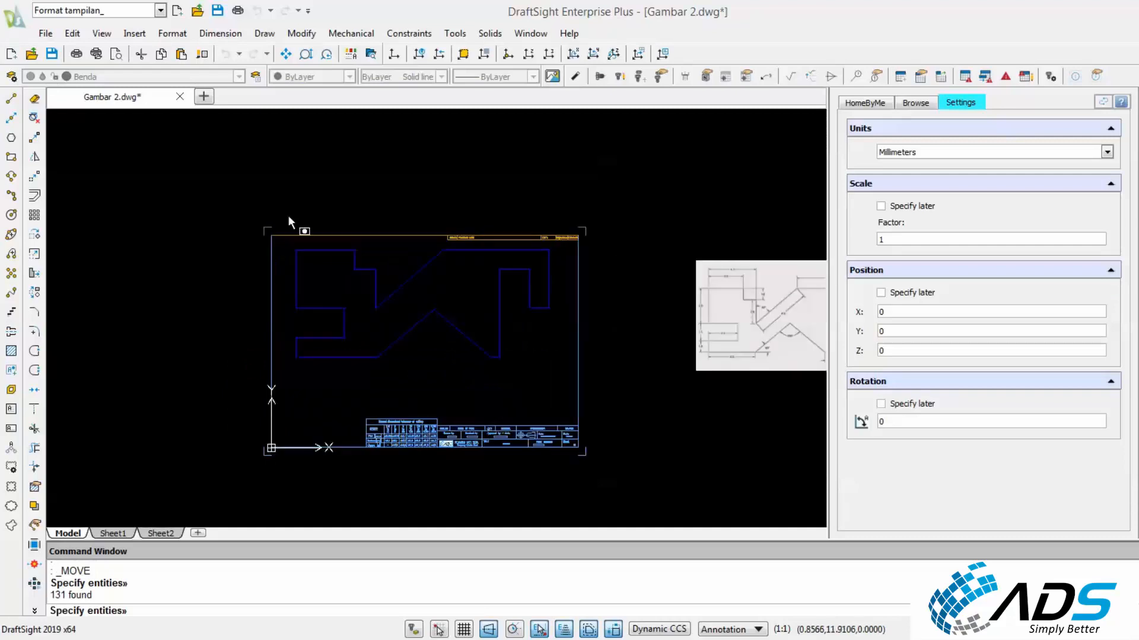
left_click(255, 238)
scroll(573, 243, "up", 2)
left_click(604, 244)
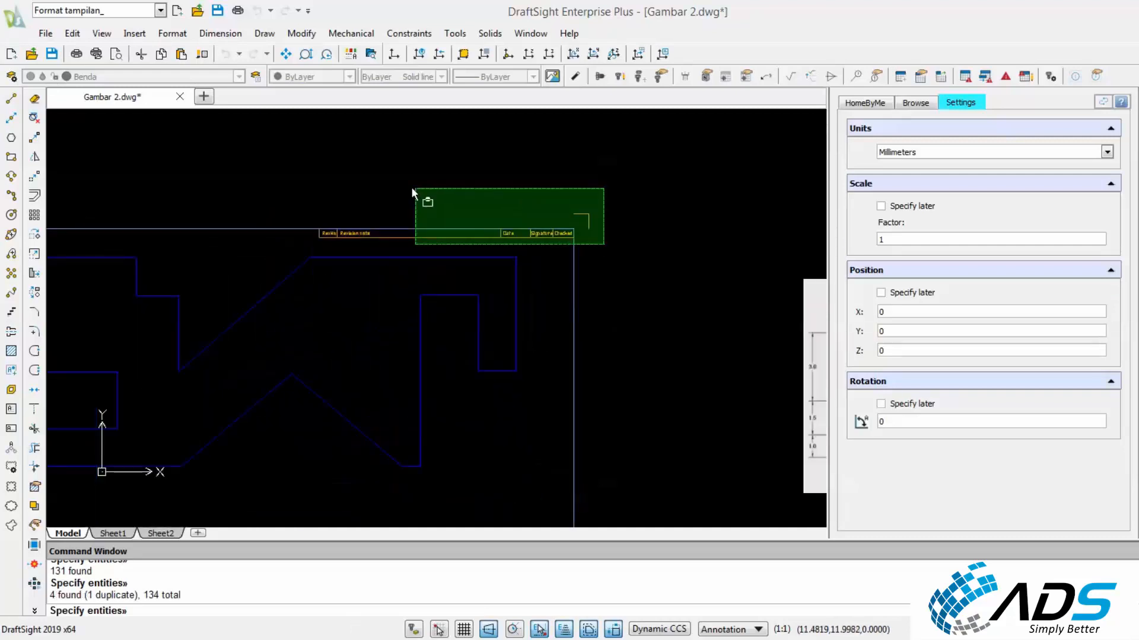
left_click(307, 173)
scroll(552, 283, "down", 3)
key("Return")
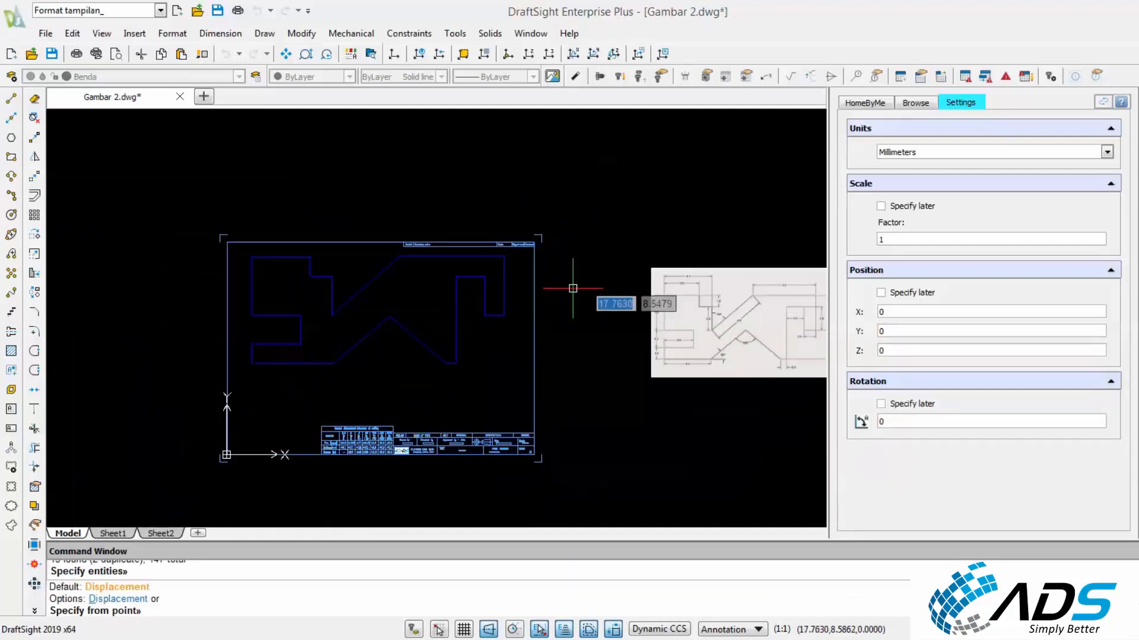
left_click(573, 288)
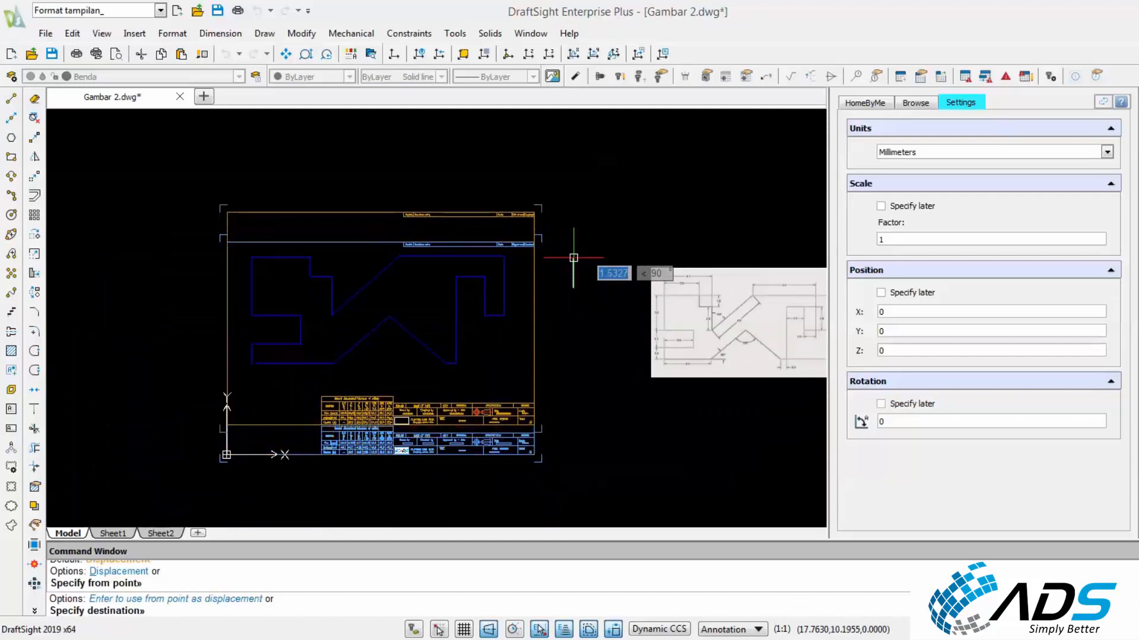
left_click(573, 258)
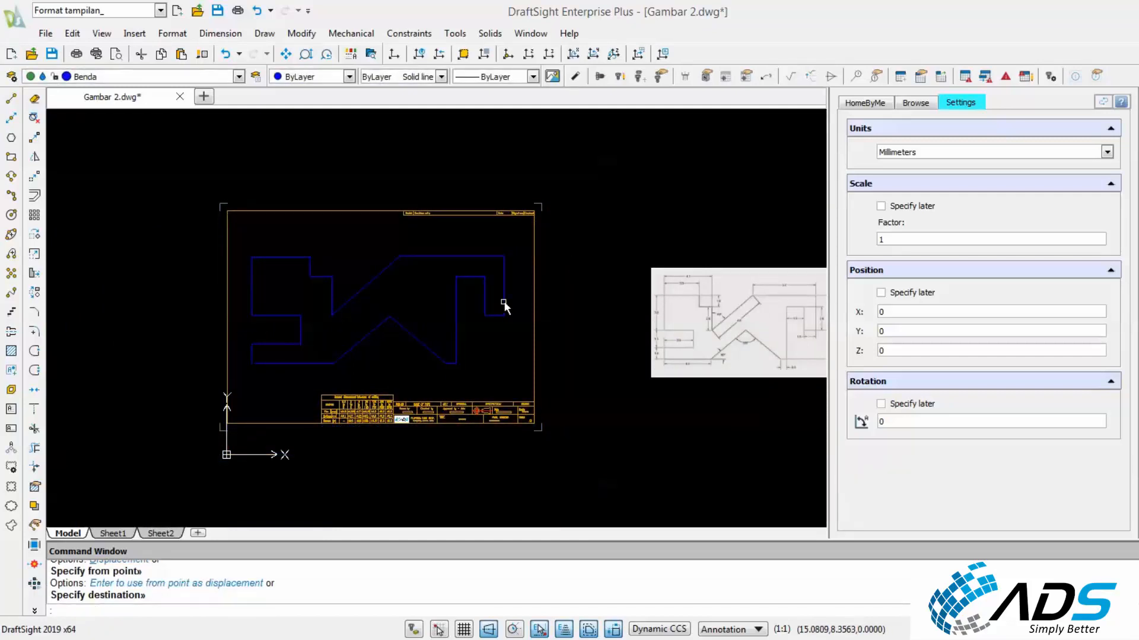
Move the whole title block frame back straight down by about 0.5 units to position it around the profile.
scroll(437, 357, "up", 2)
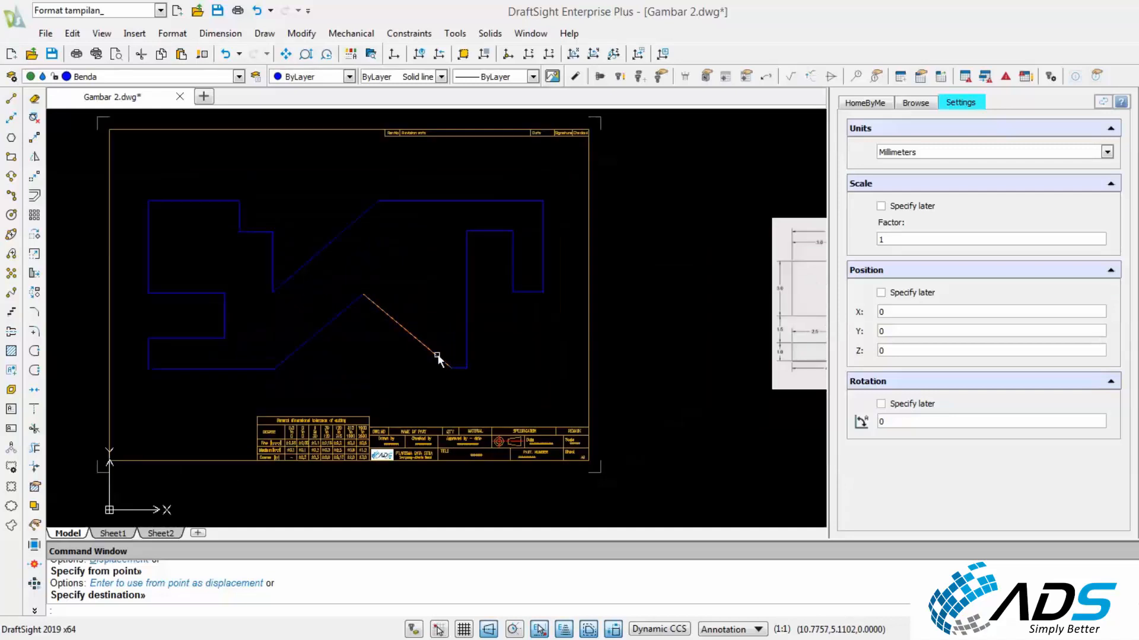
scroll(436, 357, "down", 1)
right_click(476, 217)
left_click(478, 218)
left_click_drag(602, 194, 153, 133)
left_click_drag(610, 498, 148, 393)
key("Return")
left_click(137, 346)
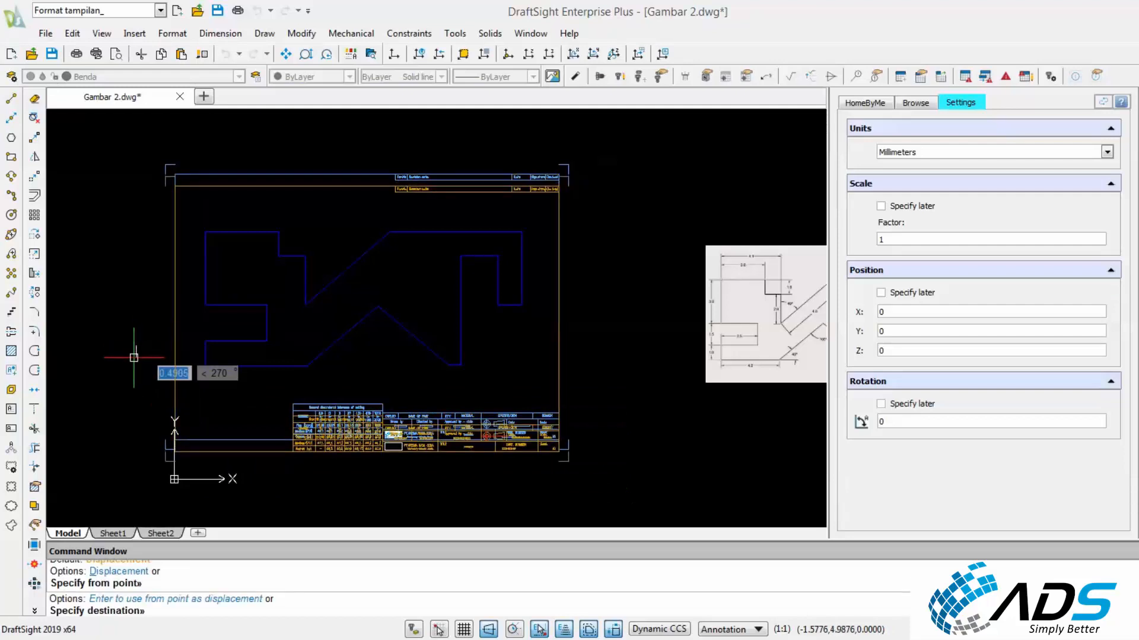
left_click(137, 357)
key("Escape")
scroll(239, 362, "up", 5)
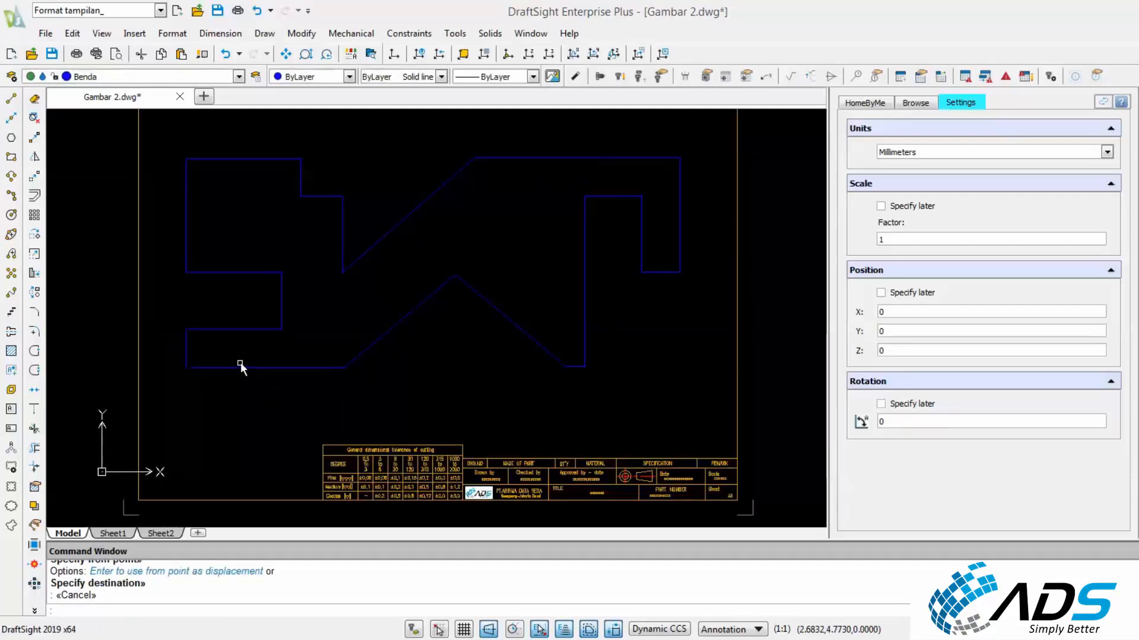
scroll(250, 398, "down", 2)
scroll(250, 399, "down", 2)
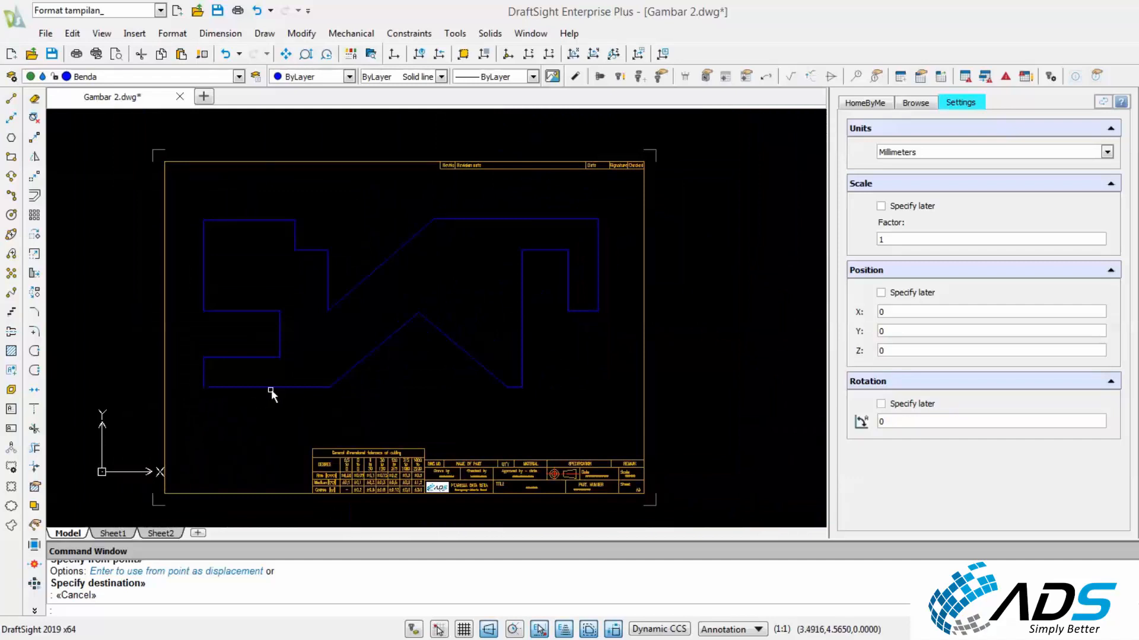
scroll(271, 392, "up", 1)
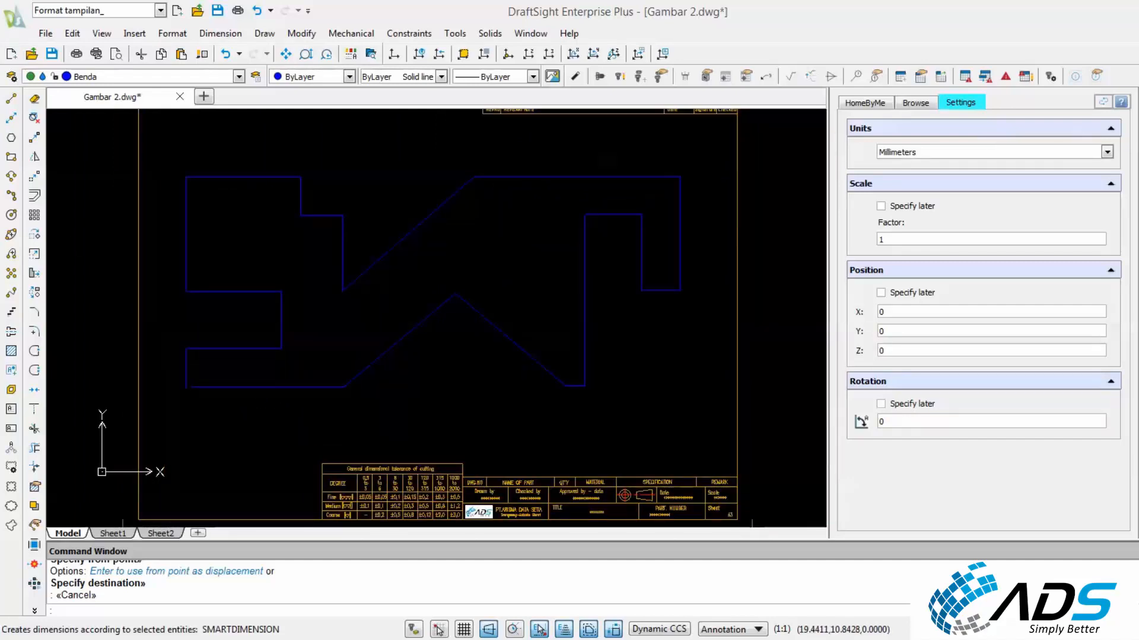
left_click(575, 77)
scroll(629, 344, "down", 2)
scroll(721, 339, "down", 3)
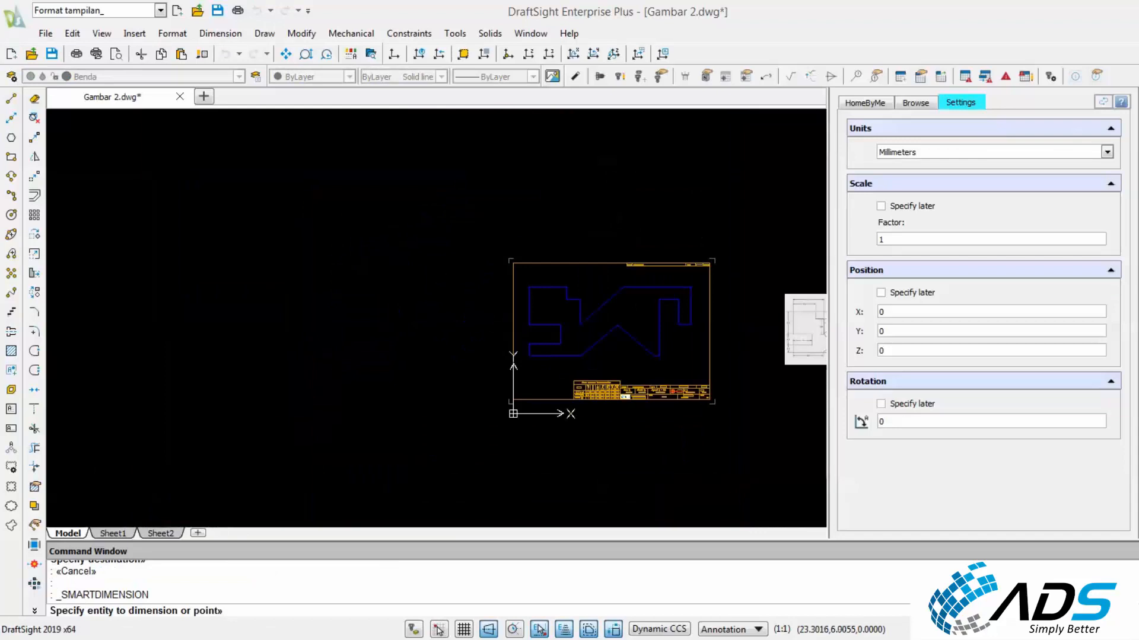
scroll(721, 340, "up", 4)
scroll(333, 343, "down", 2)
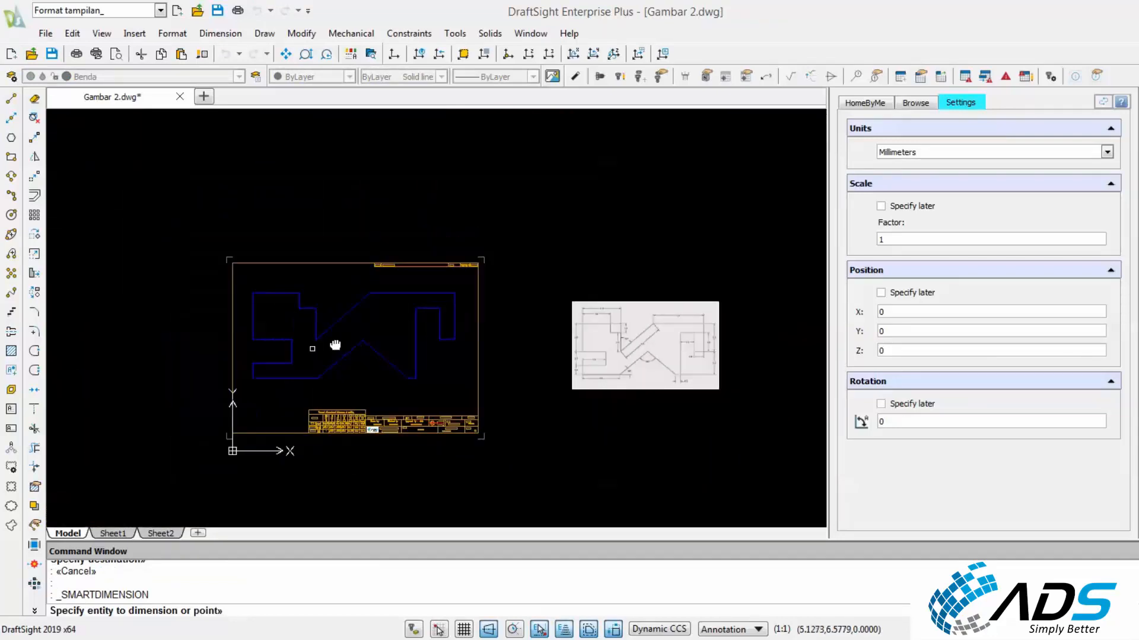
scroll(386, 373, "up", 5)
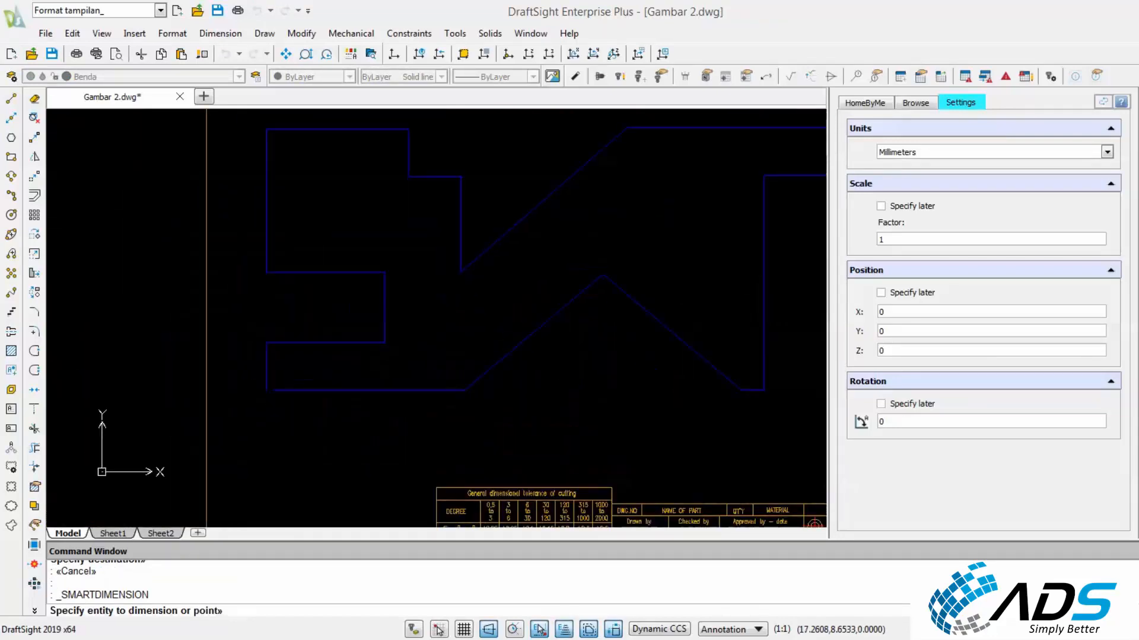
left_click(575, 76)
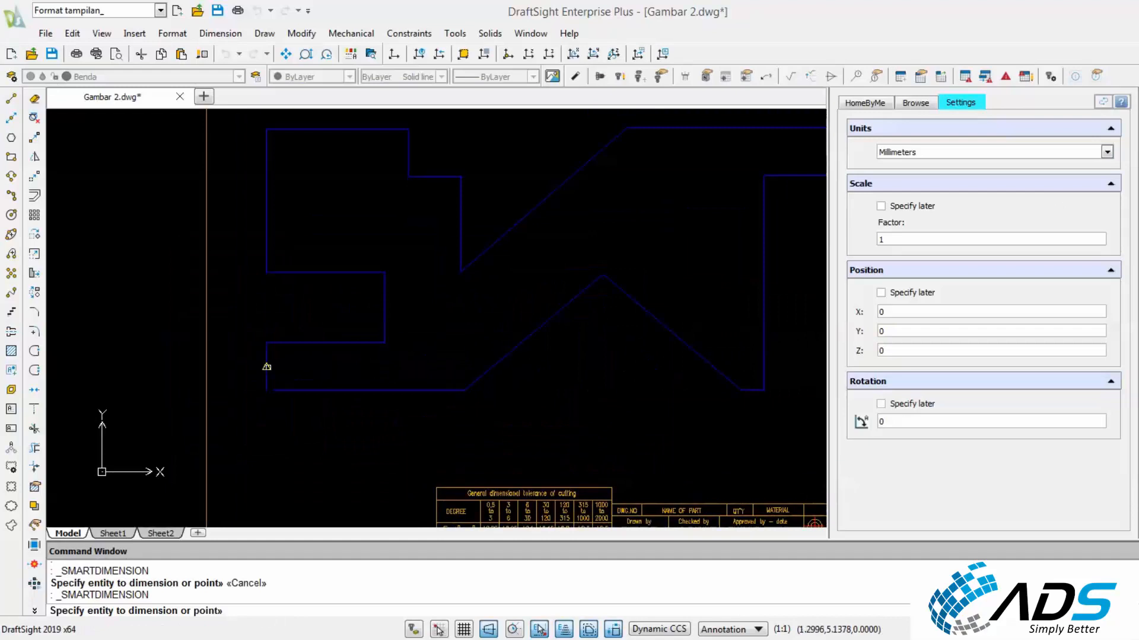
left_click(268, 354)
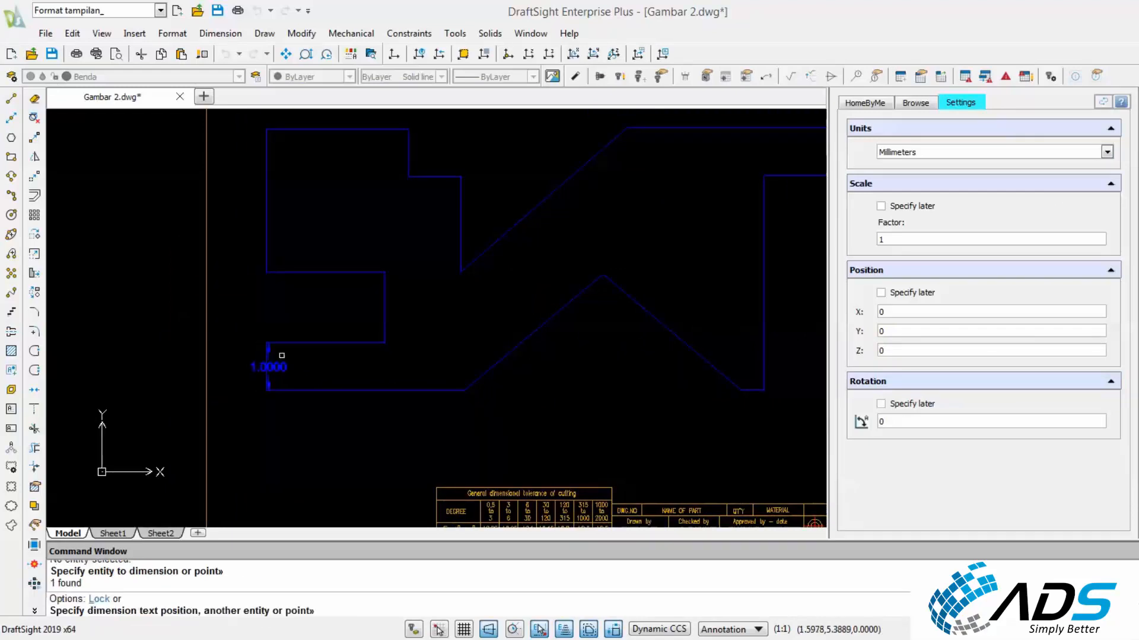
key("Escape")
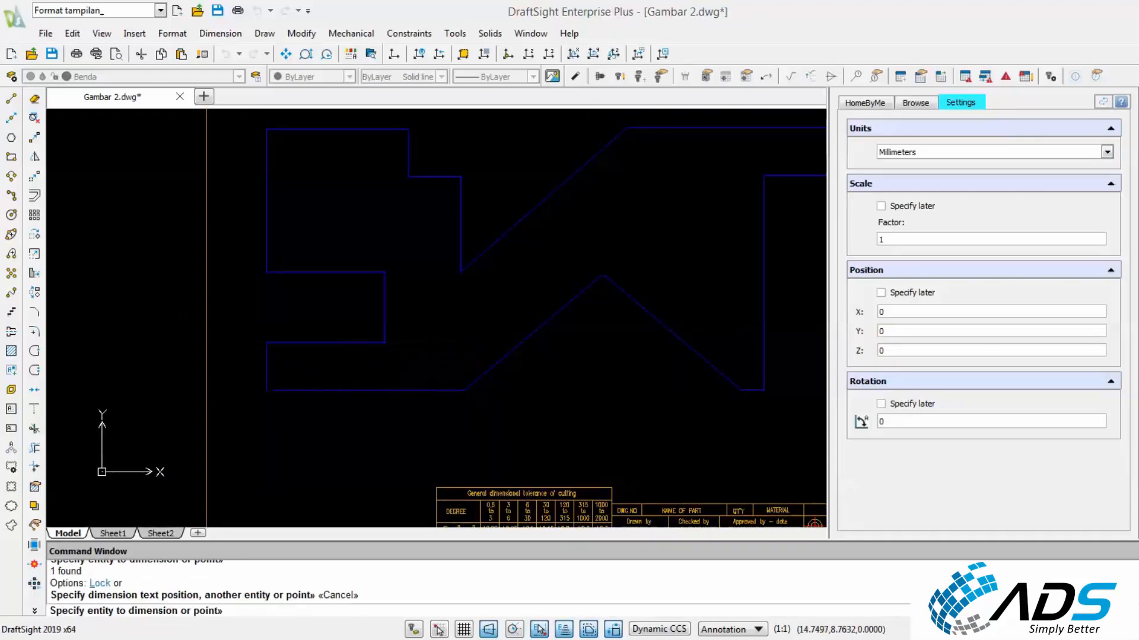
Check the profile's bottom edge with trial linear dimensions, from the left vertical edge and from the line's own endpoint, without placing either.
left_click(220, 34)
left_click(232, 65)
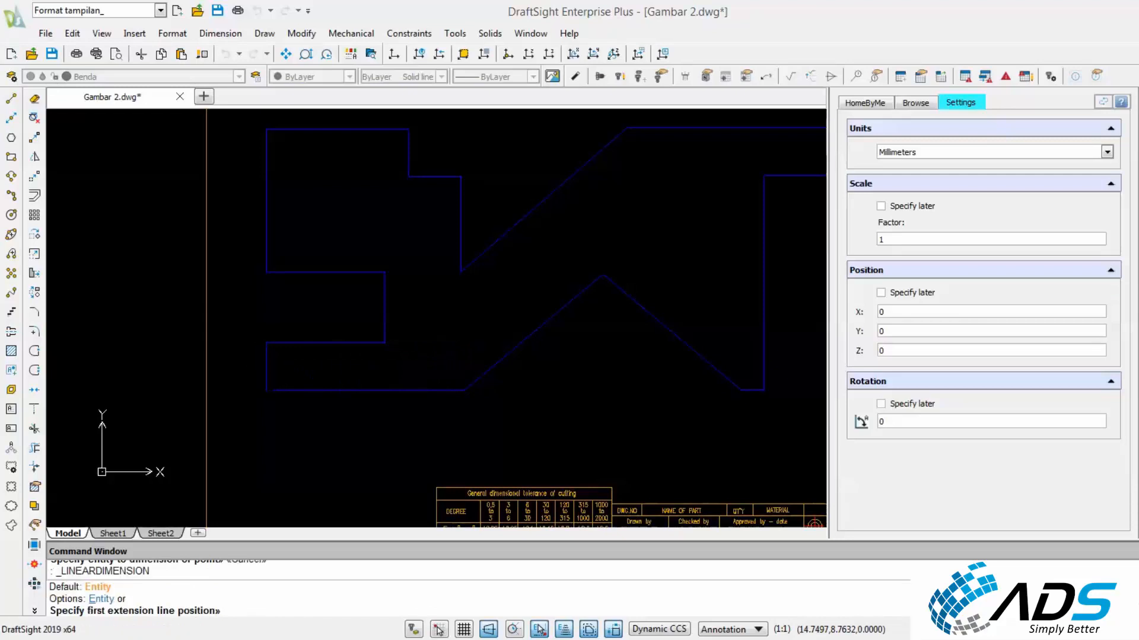
left_click(266, 372)
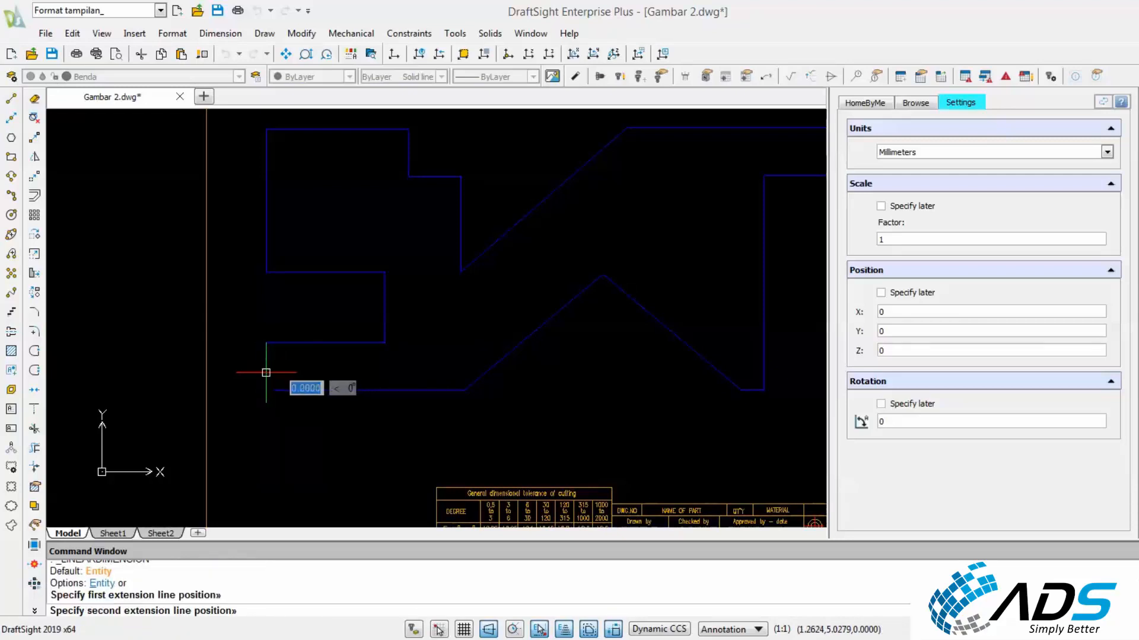
left_click(464, 390)
scroll(415, 426, "up", 2)
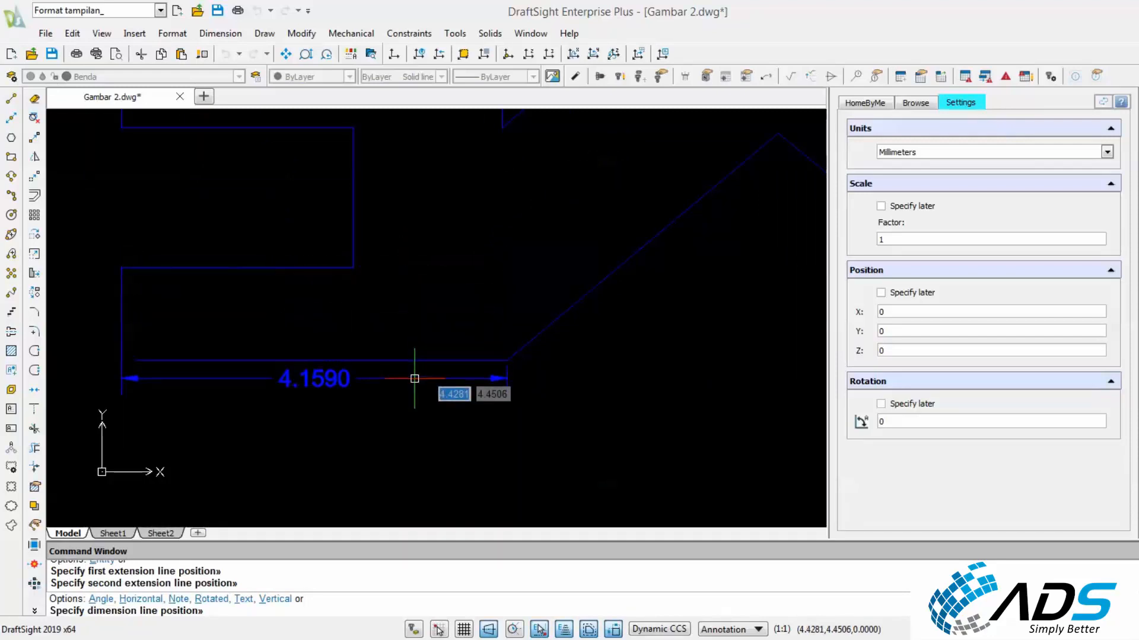
key("Escape")
right_click(417, 231)
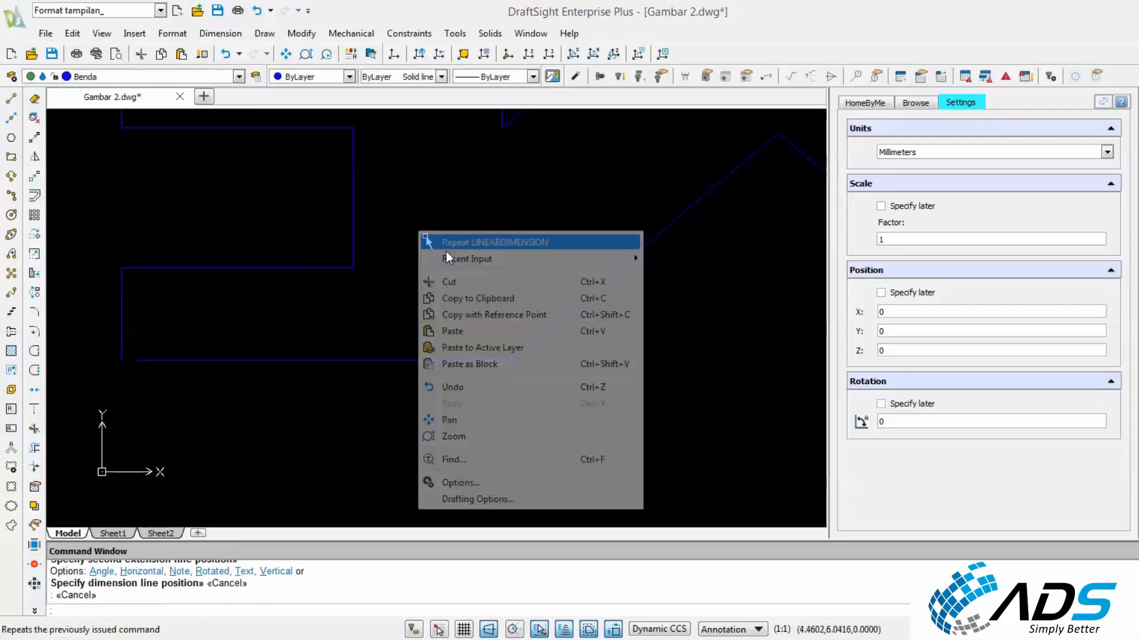
left_click(458, 240)
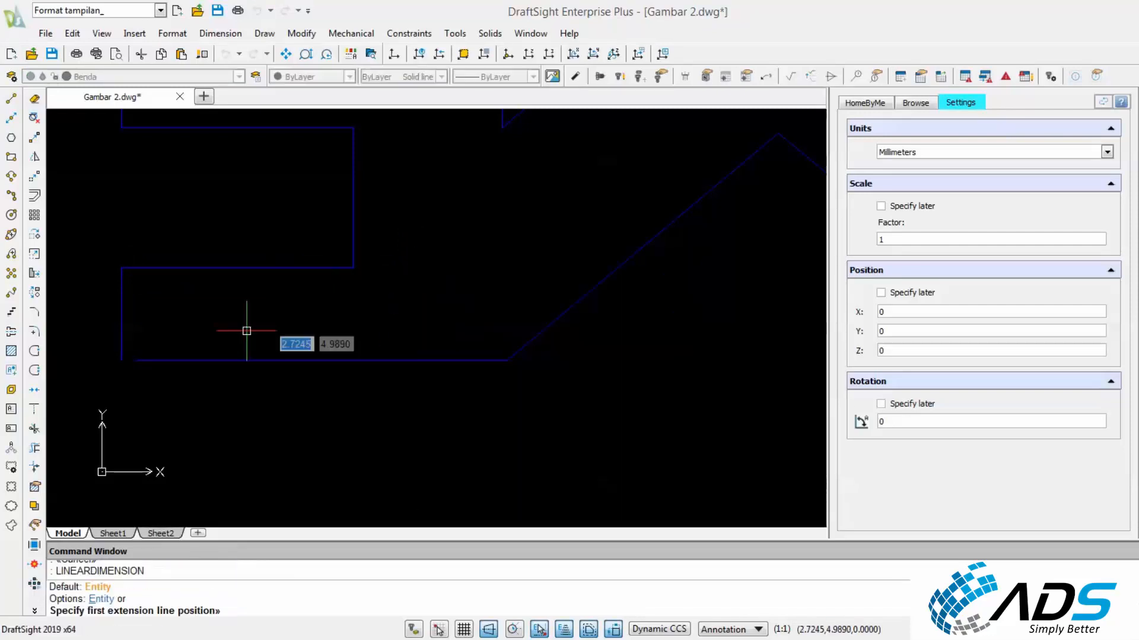
left_click(135, 360)
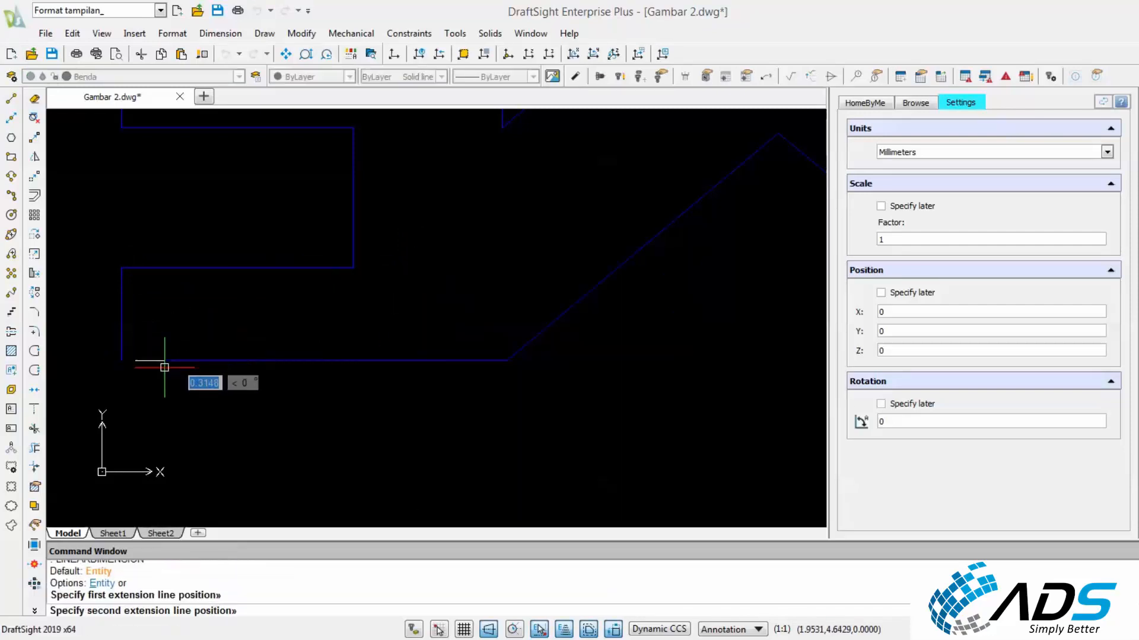
left_click(507, 360)
key("Escape")
key("Escape")
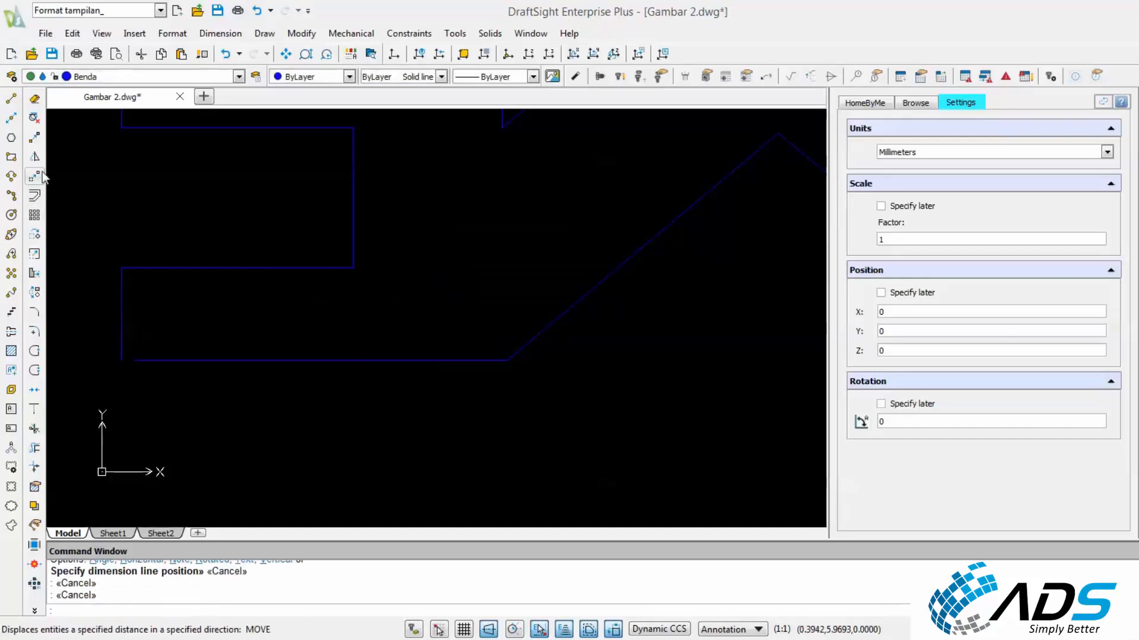
left_click(34, 175)
left_click_drag(543, 395, 488, 344)
scroll(468, 409, "down", 2)
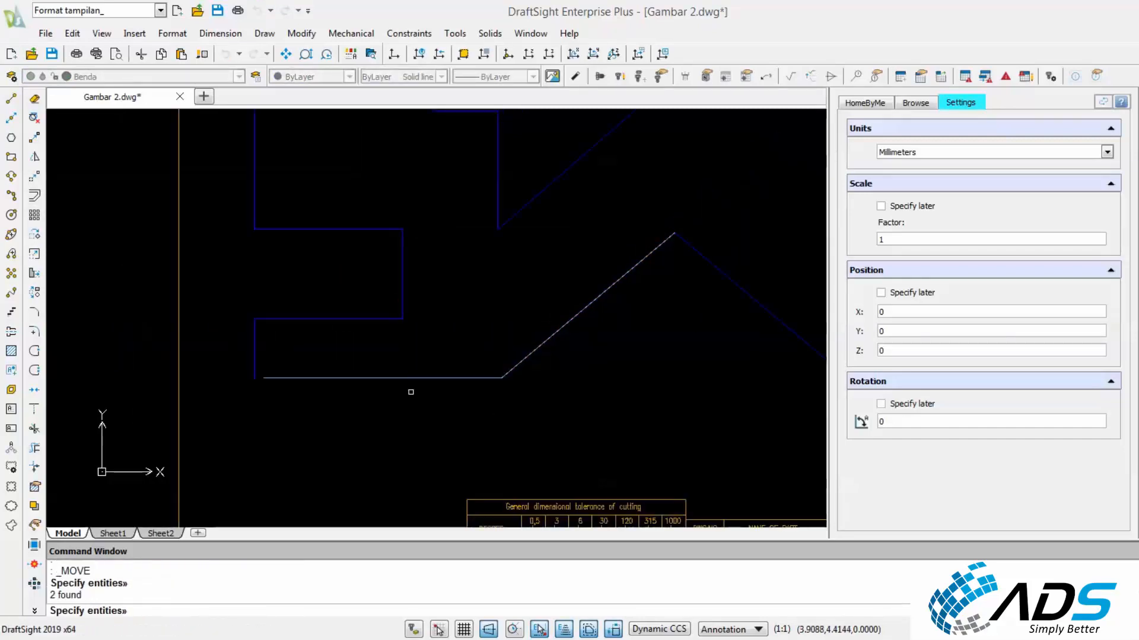
key("Return")
left_click(262, 378)
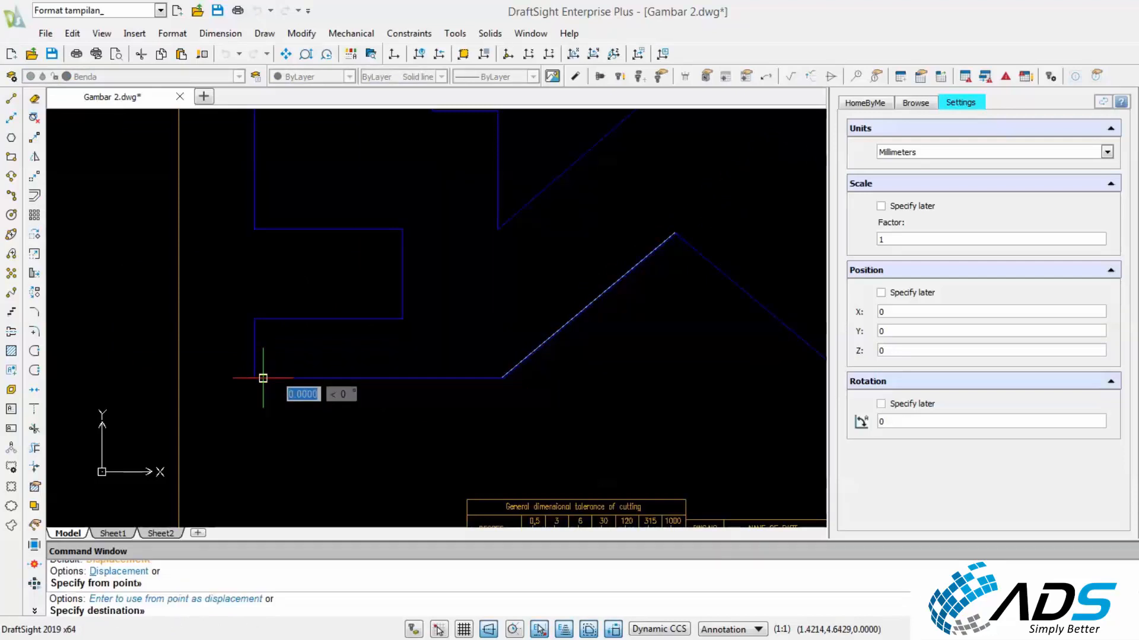
key("Escape")
key("Escape")
Move the bottom horizontal line and its adjoining slanted line so the horizontal line's free end meets the lower-left corner of the profile.
right_click(433, 303)
left_click(446, 312)
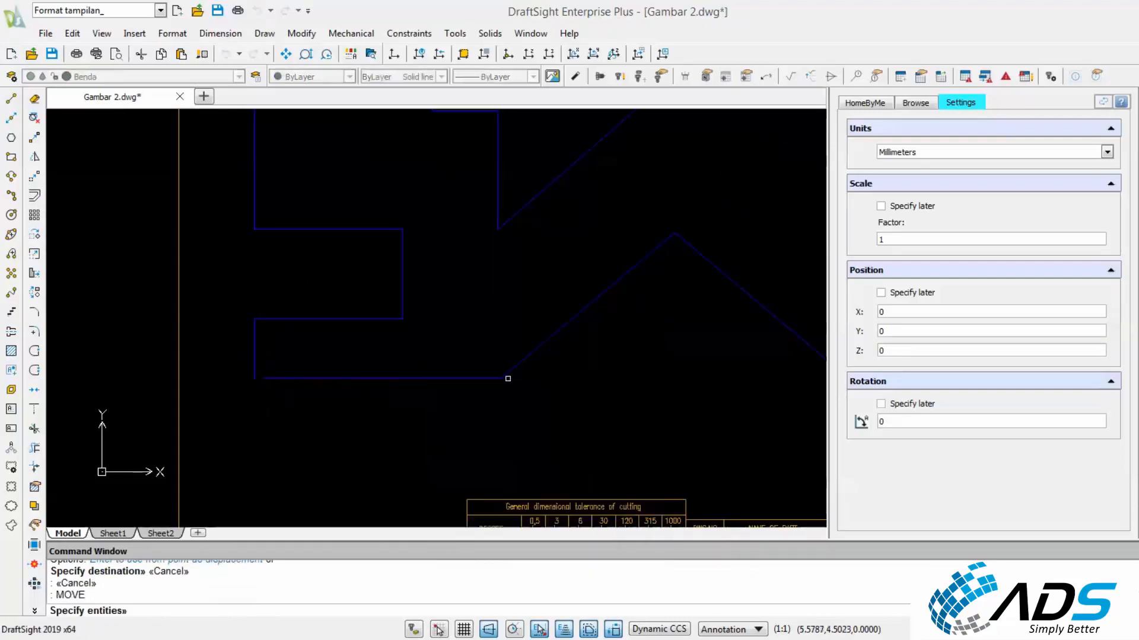
left_click(473, 376)
key("Return")
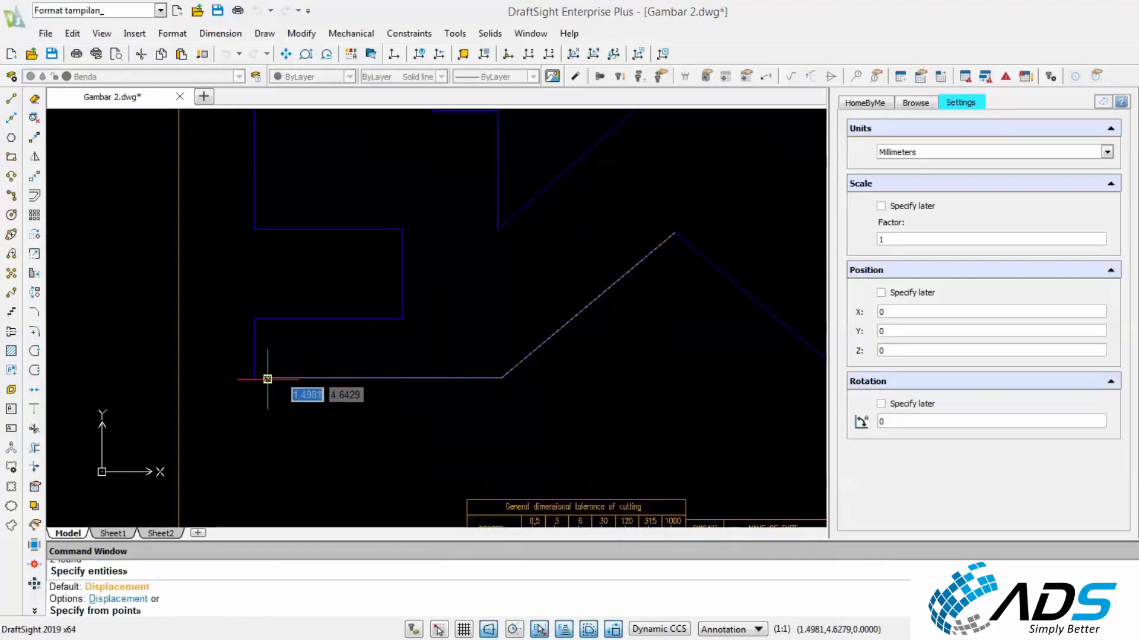
left_click(263, 378)
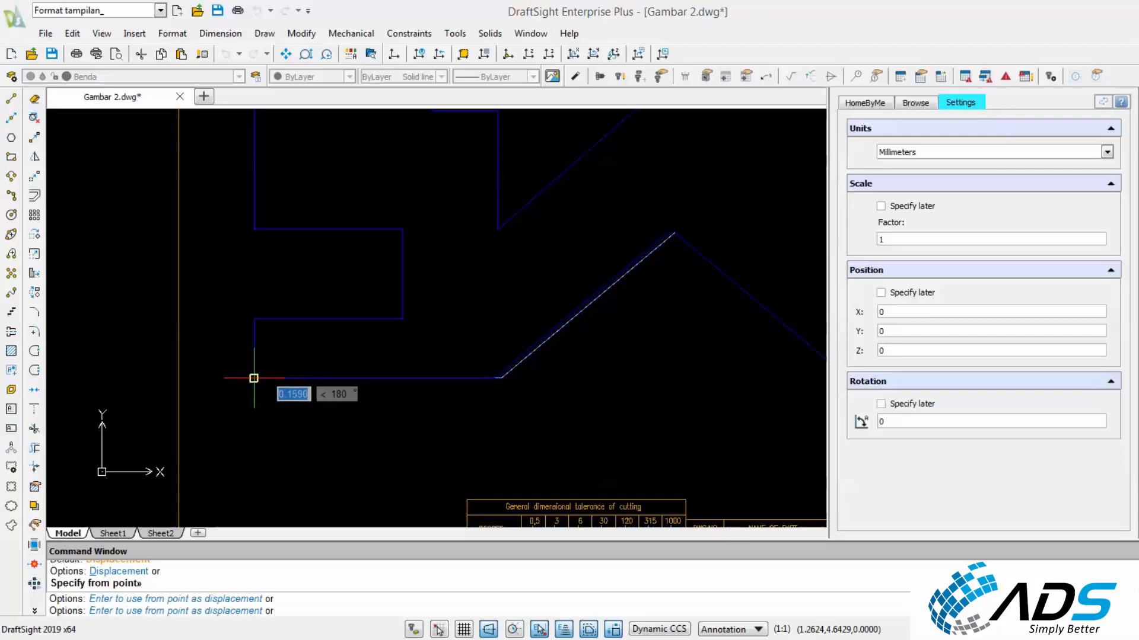
left_click(254, 378)
key("Escape")
Extend the two slanted lines at the profile's middle peak to each other, closing the gap between them.
scroll(363, 411, "down", 3)
scroll(595, 316, "up", 5)
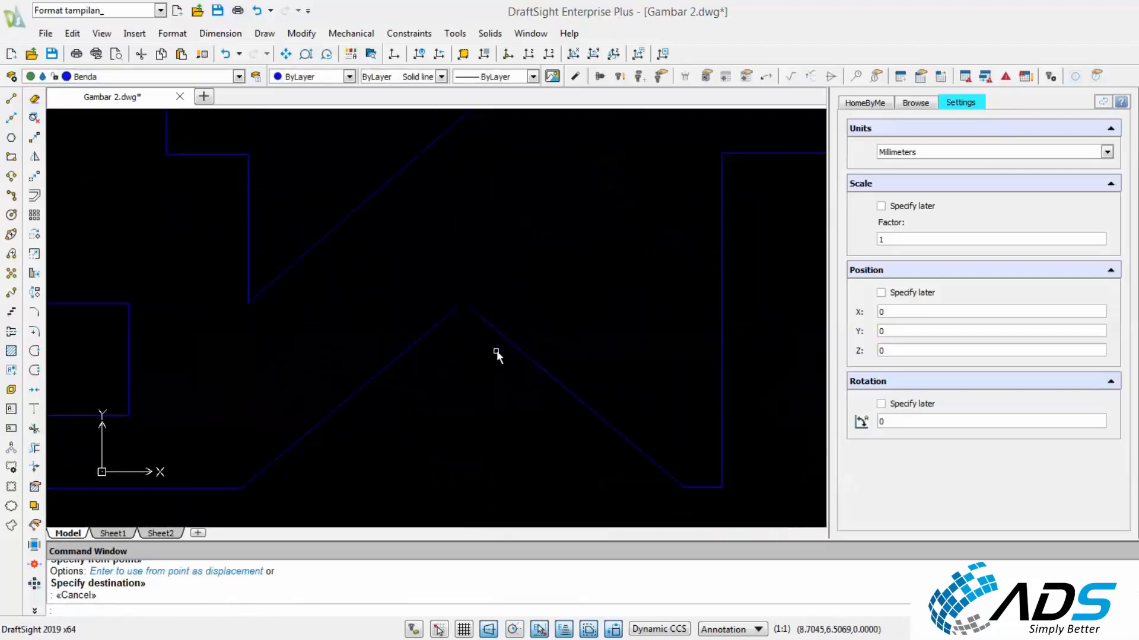
left_click(35, 409)
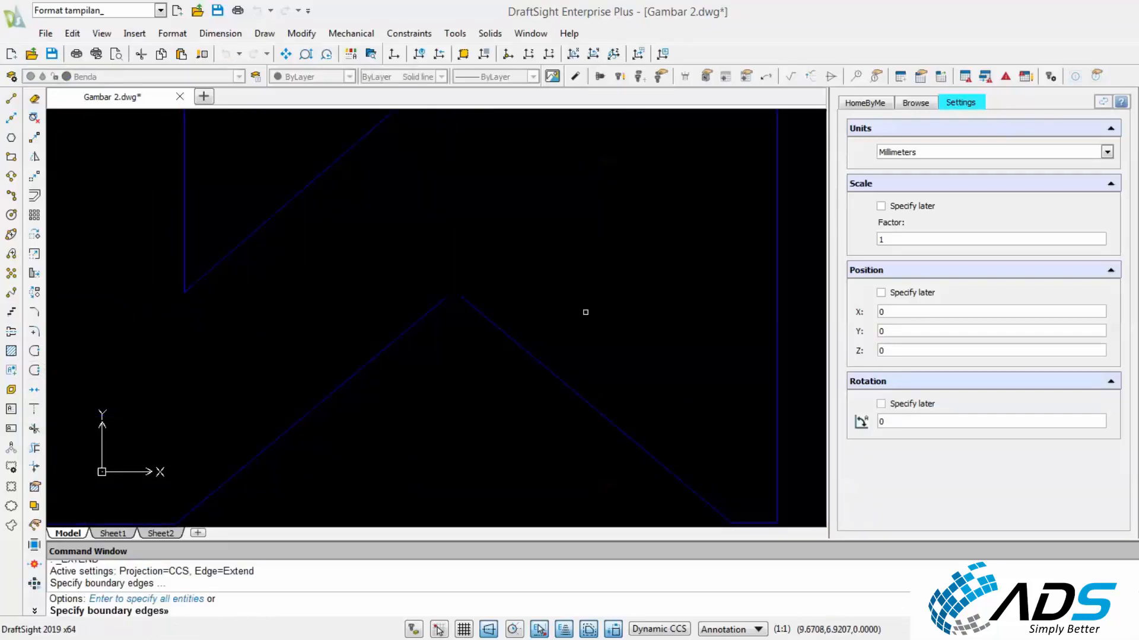
left_click(562, 290)
left_click(428, 329)
key("Return")
left_click(512, 296)
left_click(473, 327)
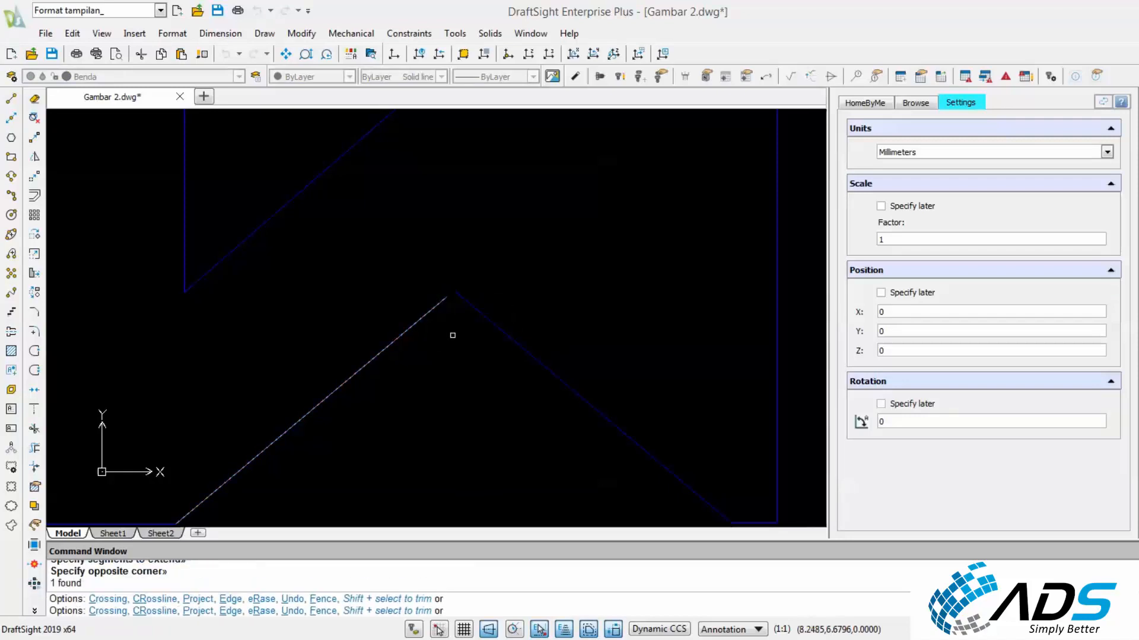
left_click(446, 334)
left_click(407, 309)
key("Escape")
scroll(407, 305, "down", 4)
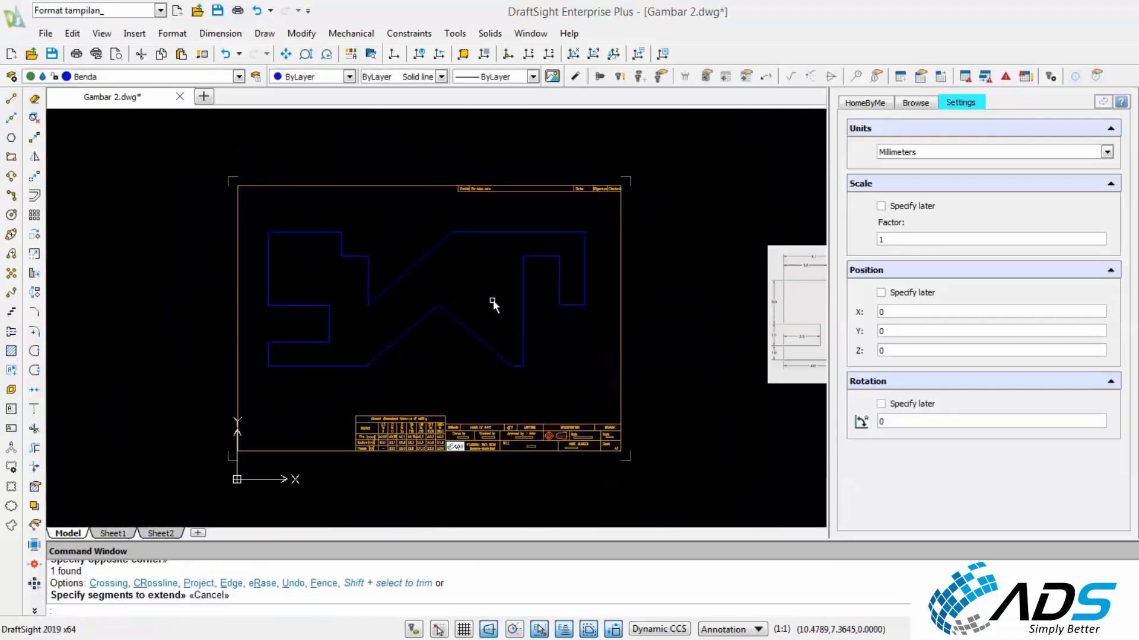
right_click(475, 271)
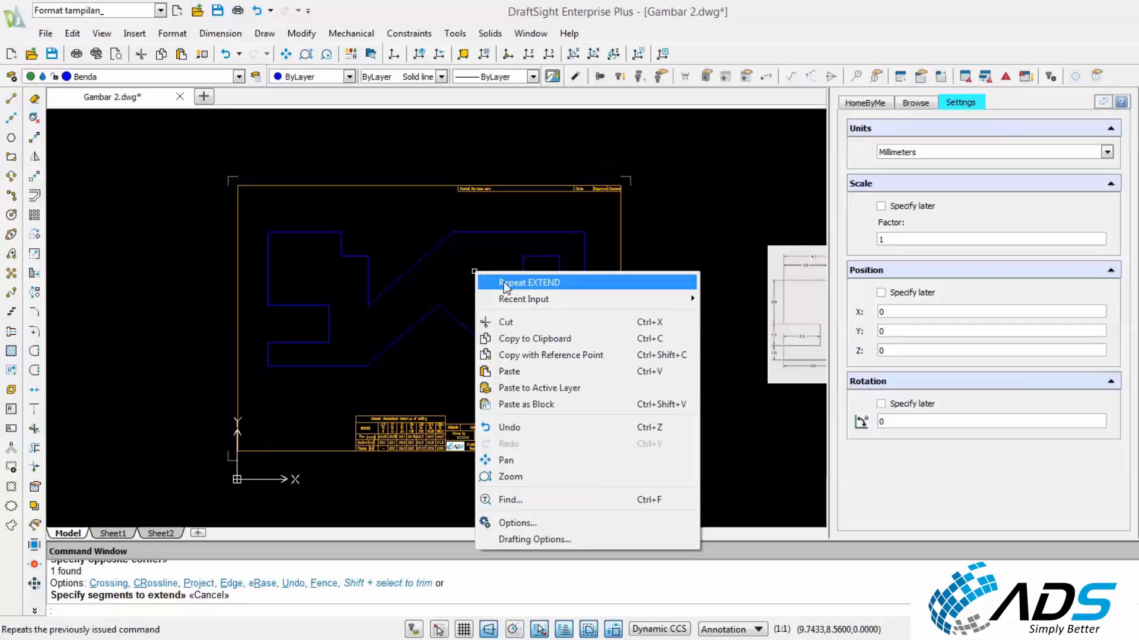
key("Escape")
key("Escape")
scroll(348, 341, "up", 5)
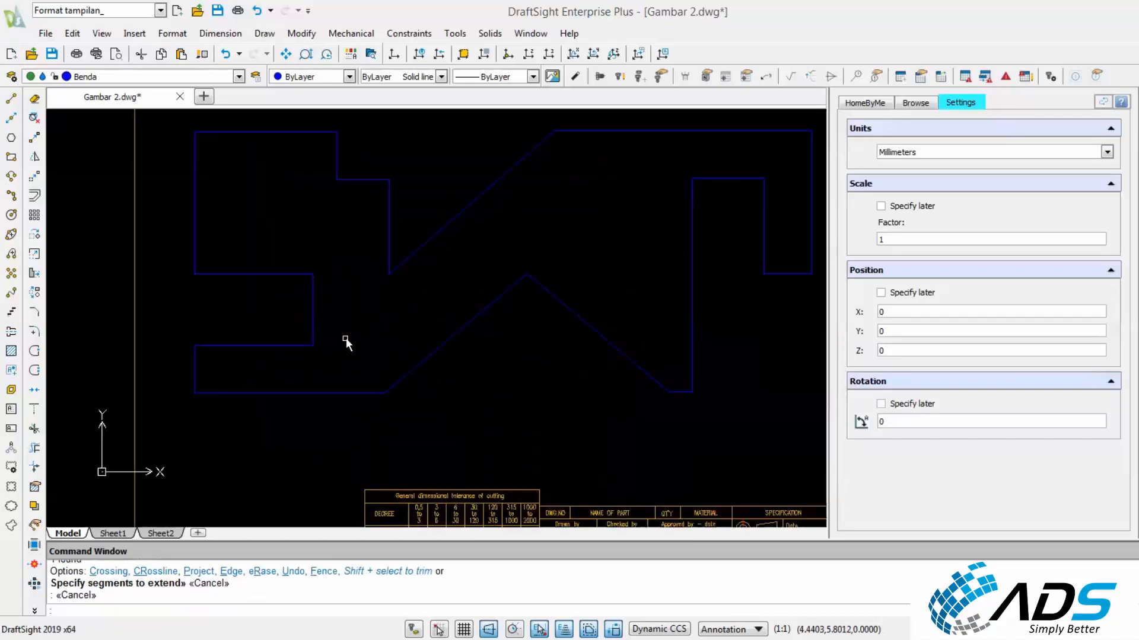
Move the whole title block frame straight to the left by about 0.58 units to centre it around the profile.
scroll(350, 345, "down", 5)
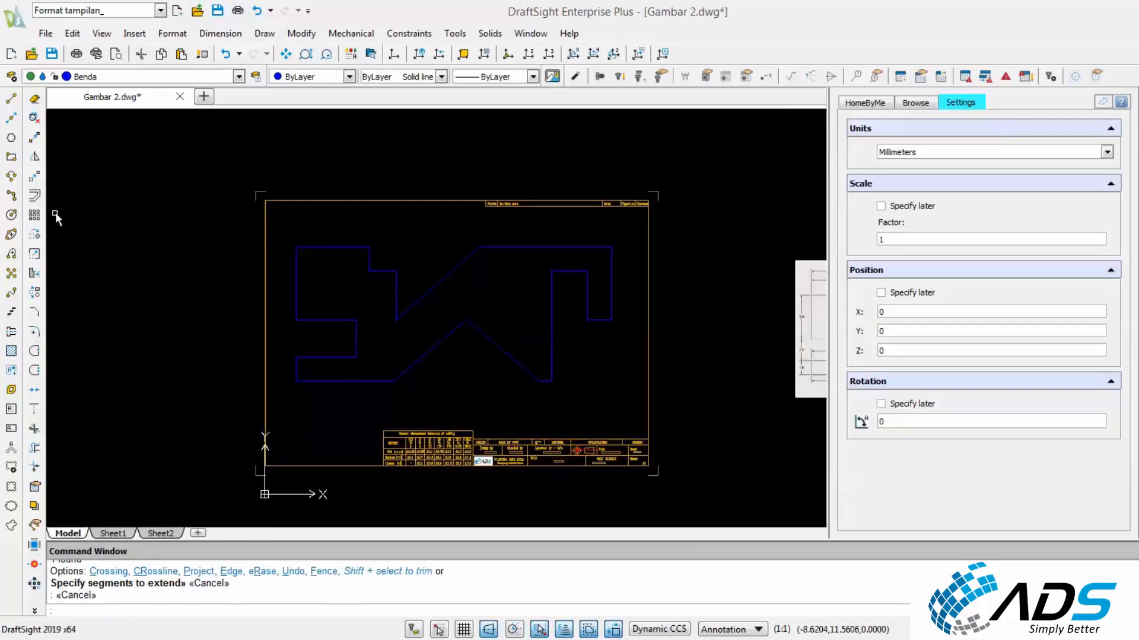
left_click(35, 175)
left_click(700, 523)
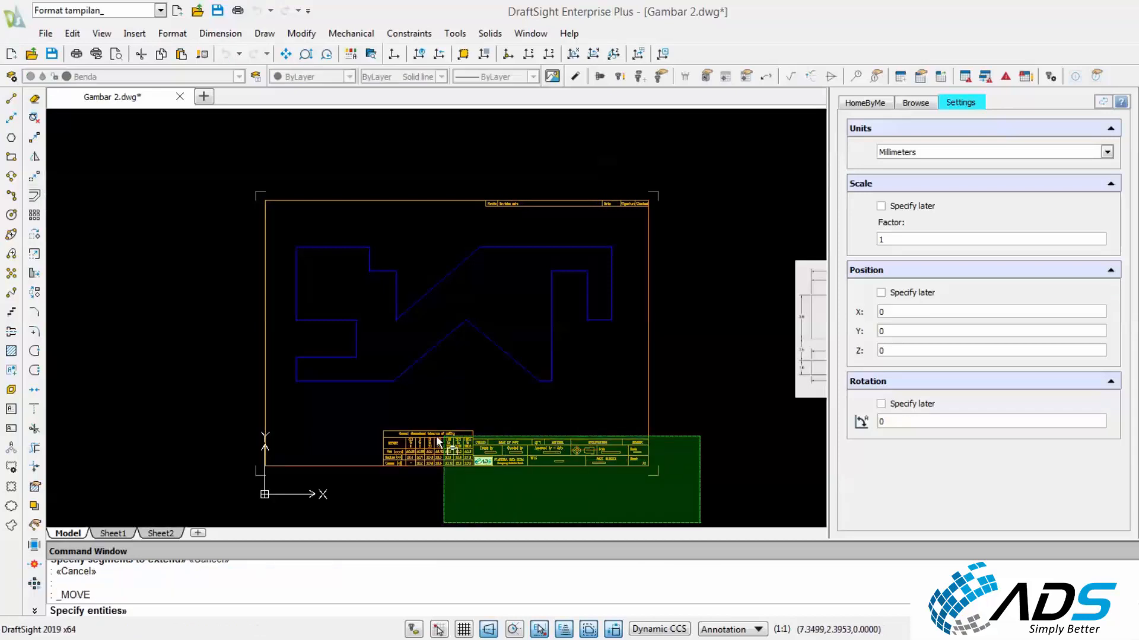
left_click(343, 414)
left_click(264, 427)
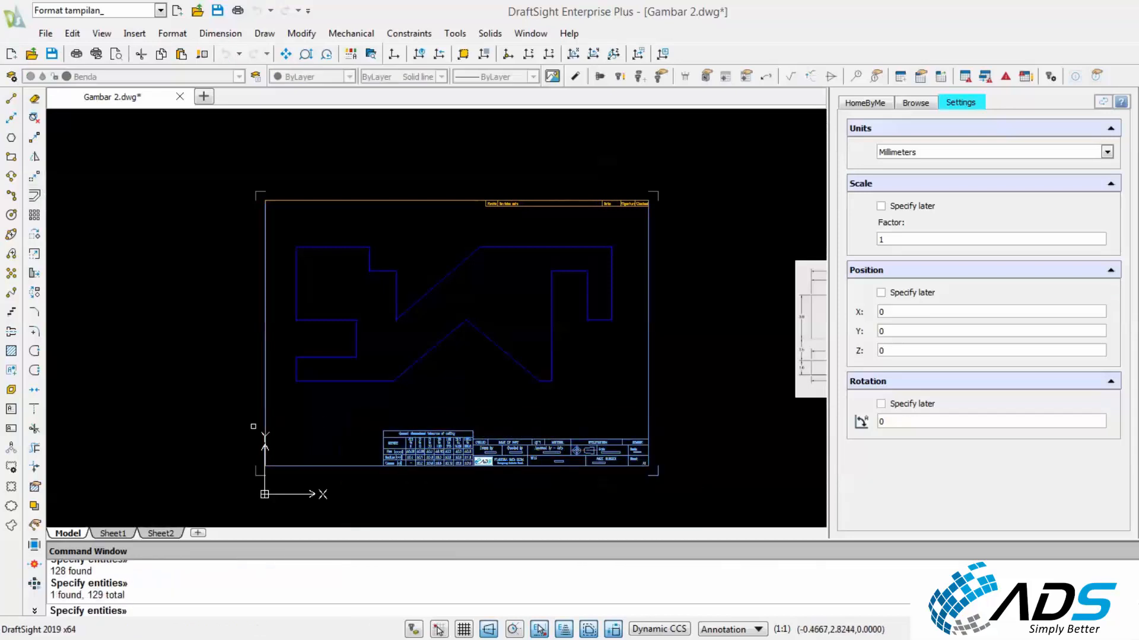
left_click(295, 191)
left_click(700, 174)
left_click(513, 219)
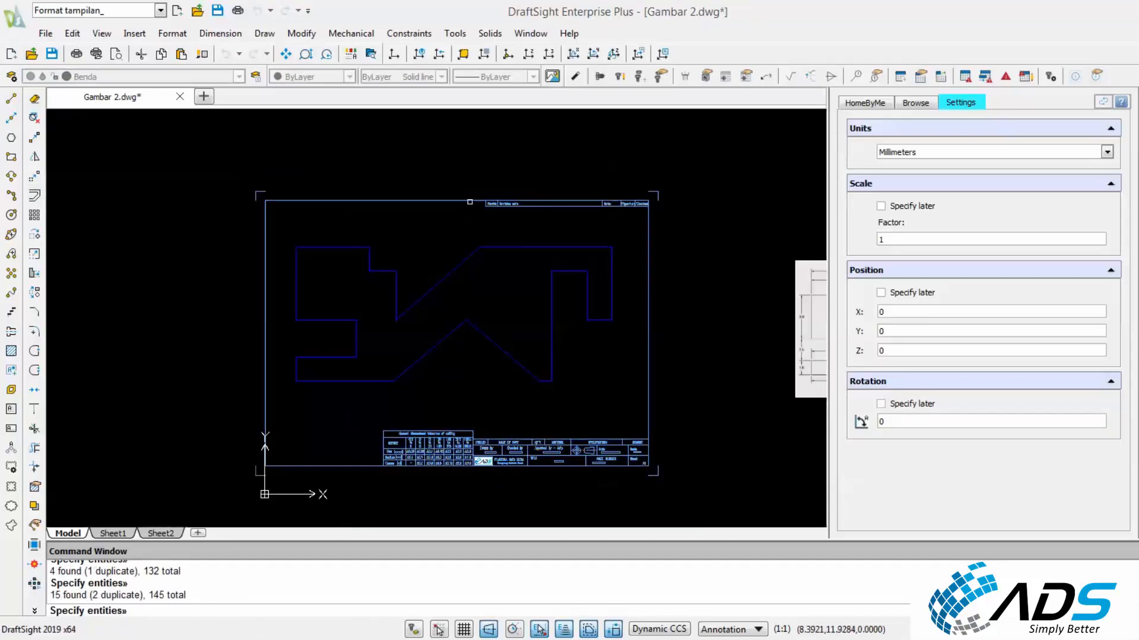
key("Return")
left_click(502, 145)
left_click(488, 146)
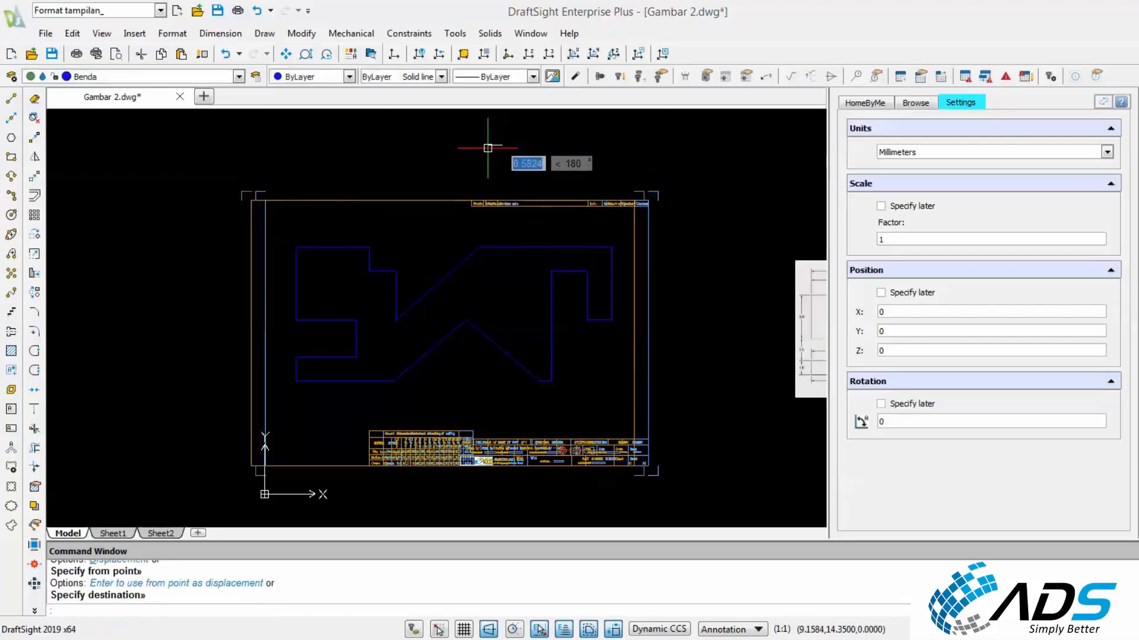
key("Escape")
Delete the crop marks outside the title block frame's lower-right and upper-right corners.
scroll(636, 471, "up", 1)
left_click(667, 464)
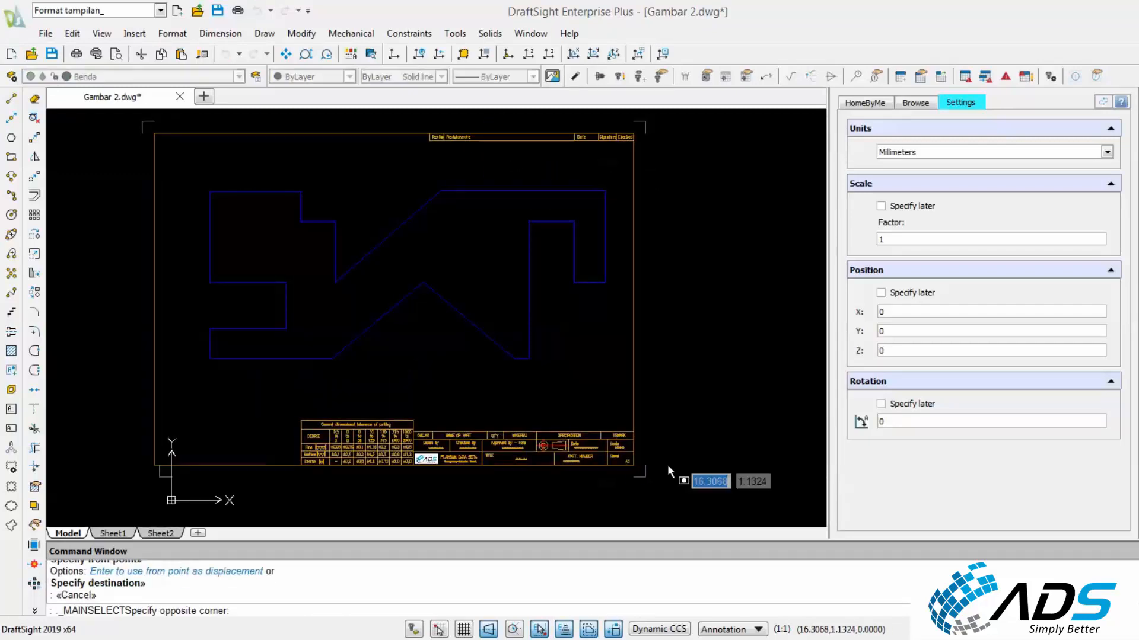
left_click(635, 493)
key("Delete")
scroll(630, 300, "up", 2)
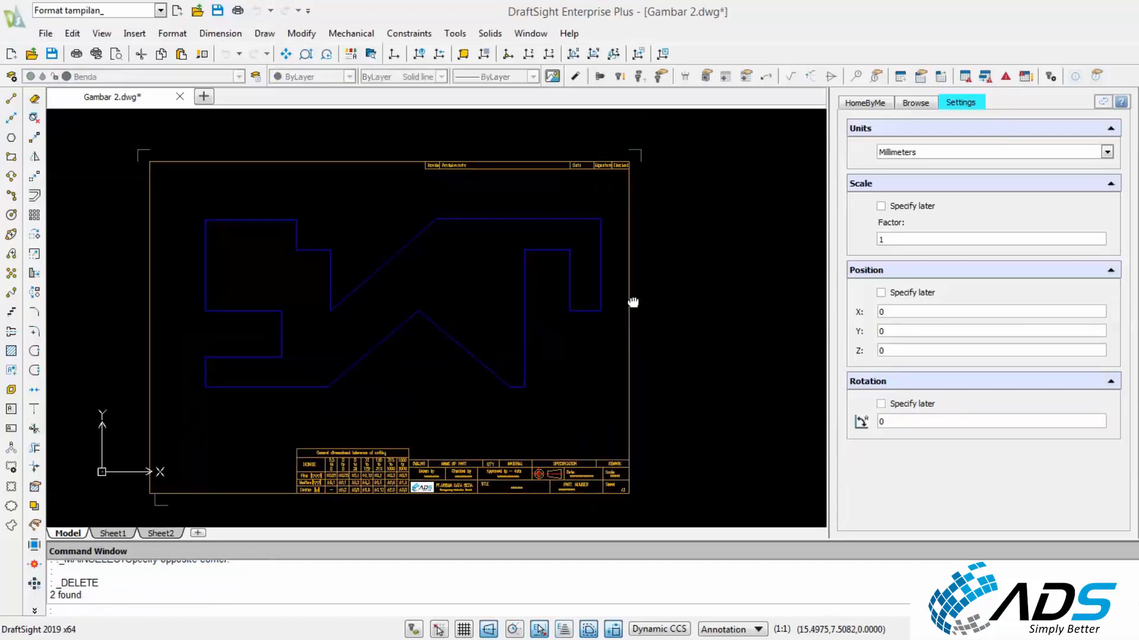
scroll(656, 185, "up", 2)
left_click(650, 161)
left_click(617, 168)
key("Delete")
Delete the crop marks outside the title block frame's upper-left and lower-left corners.
scroll(602, 180, "down", 2)
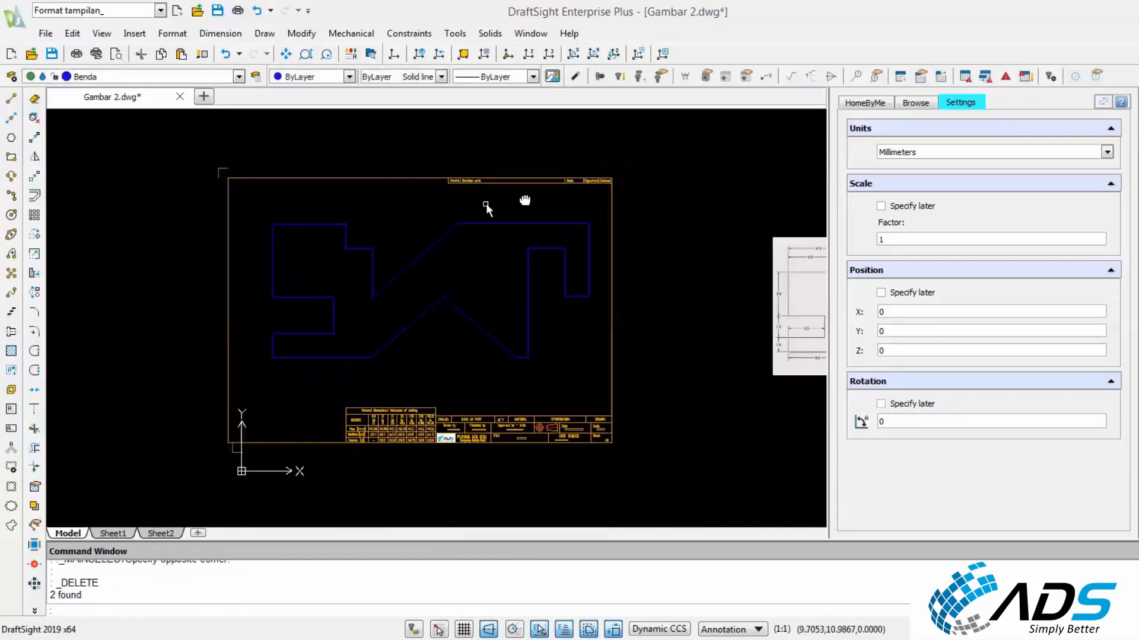
left_click(193, 155)
left_click(249, 210)
key("Delete")
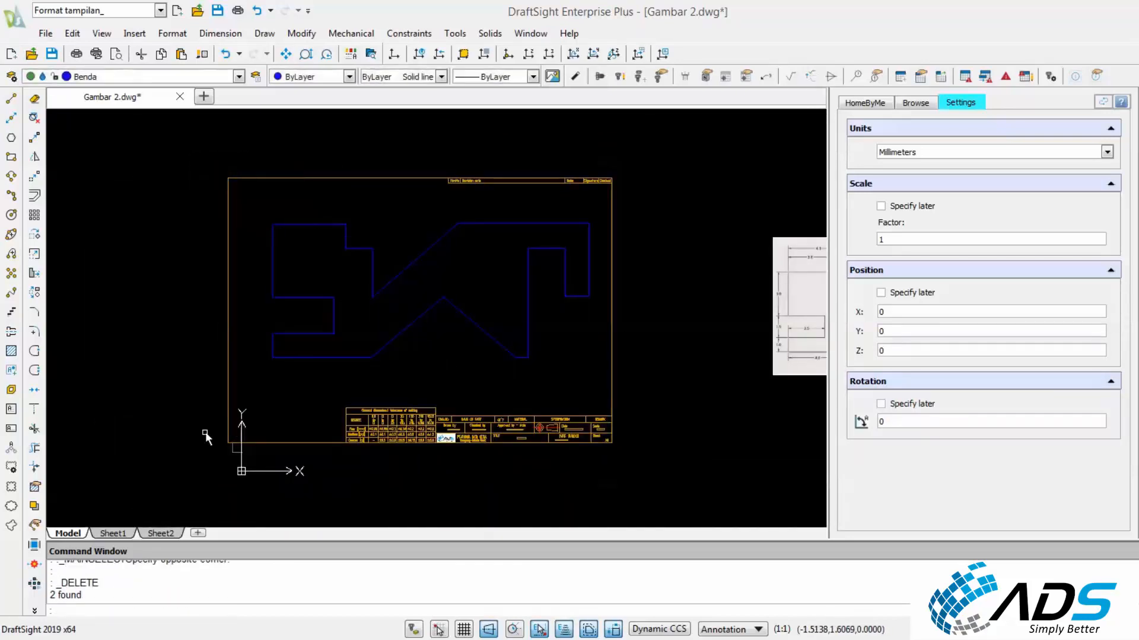
left_click(204, 433)
left_click(285, 488)
key("Delete")
Examine the title block table and the profile's placement inside the frame.
scroll(415, 456, "up", 4)
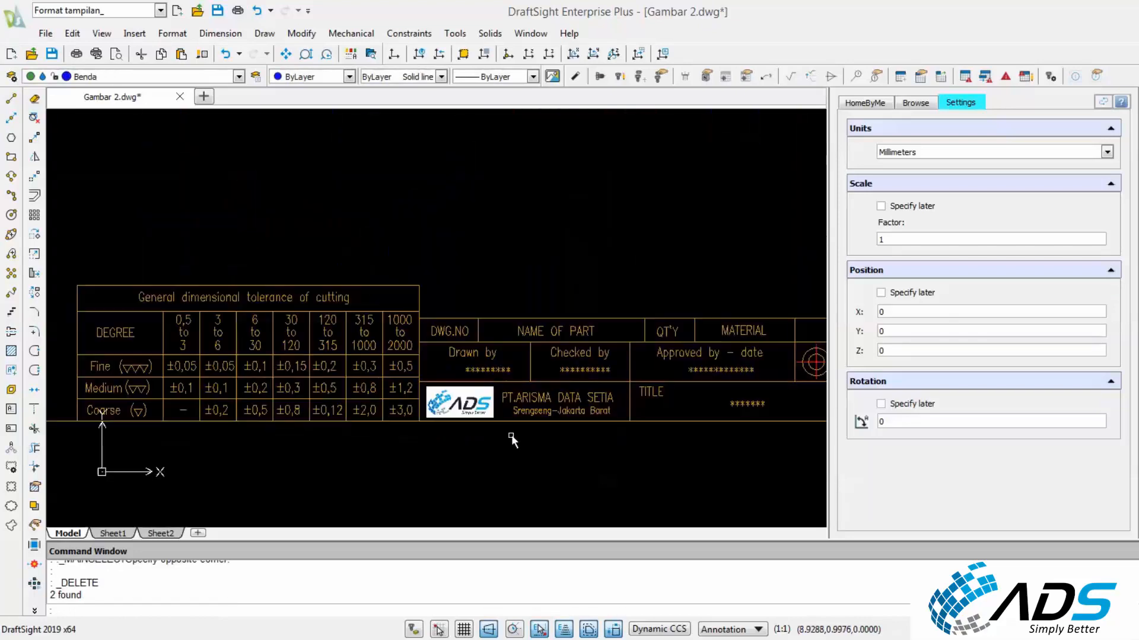
scroll(535, 434, "down", 2)
middle_click_drag(605, 351, 586, 383)
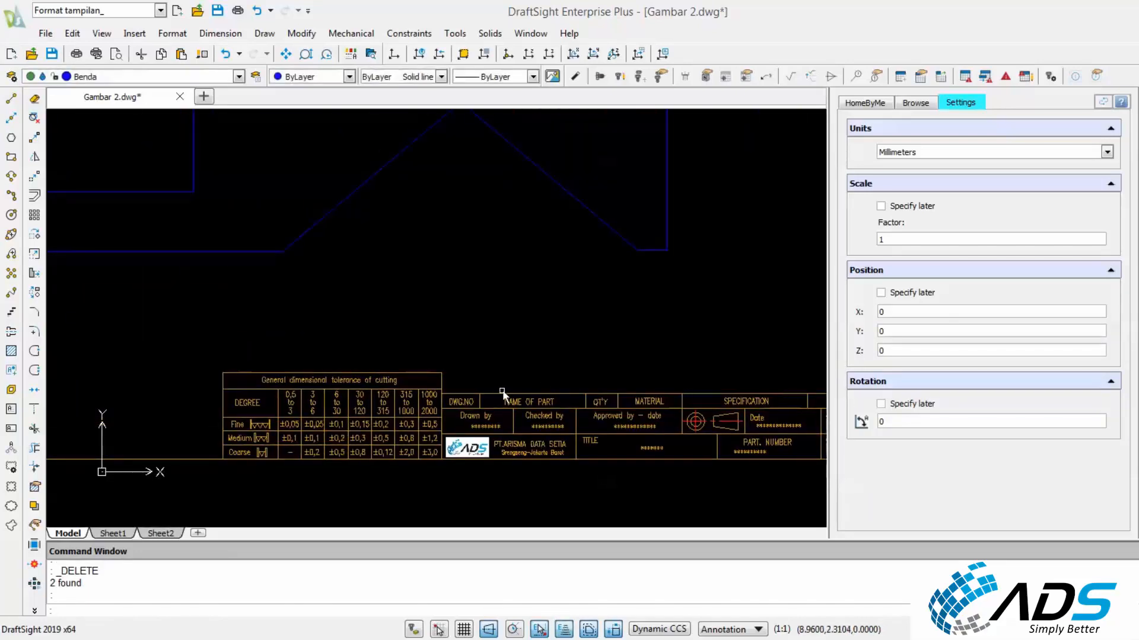
scroll(503, 395, "down", 2)
scroll(540, 332, "down", 1)
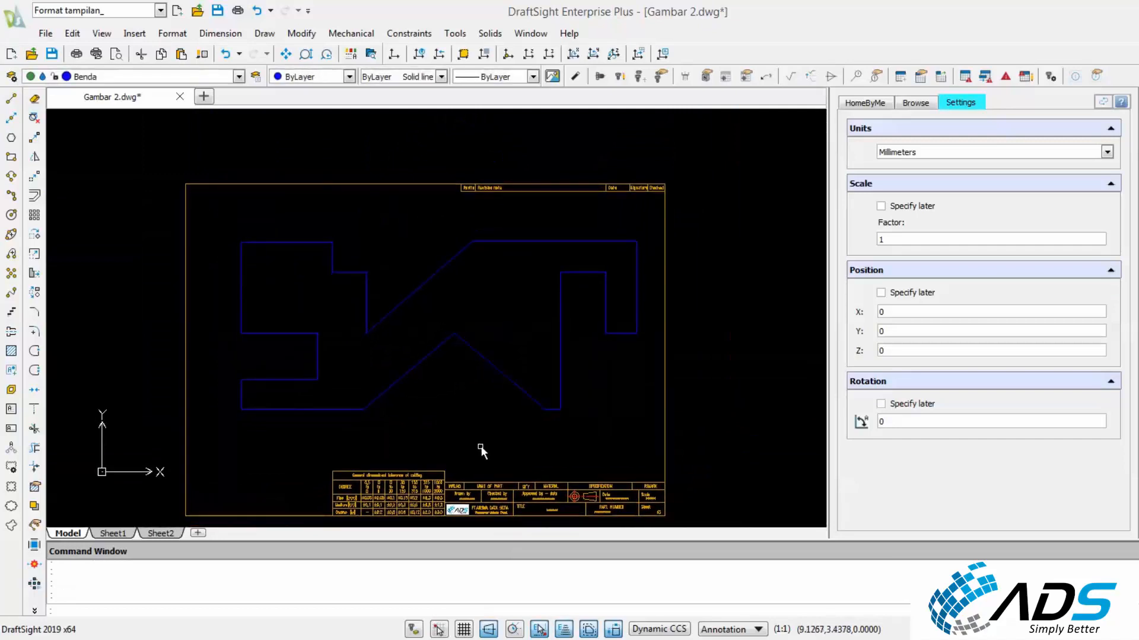
middle_click_drag(480, 450, 480, 362)
middle_click_drag(490, 284, 497, 379)
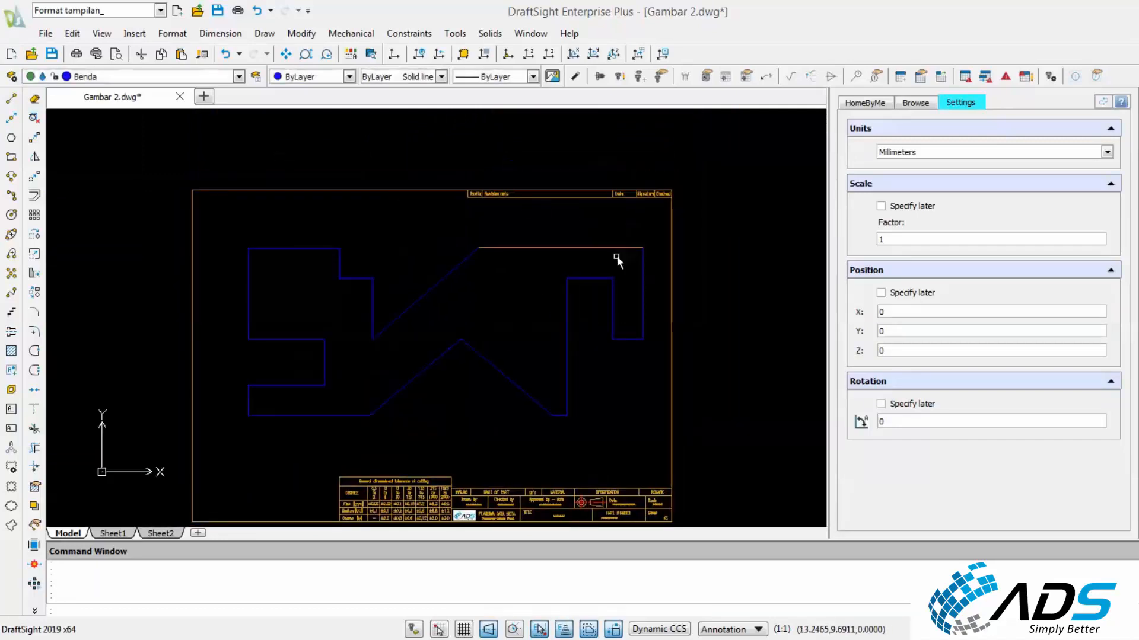
middle_click_drag(481, 325, 516, 279)
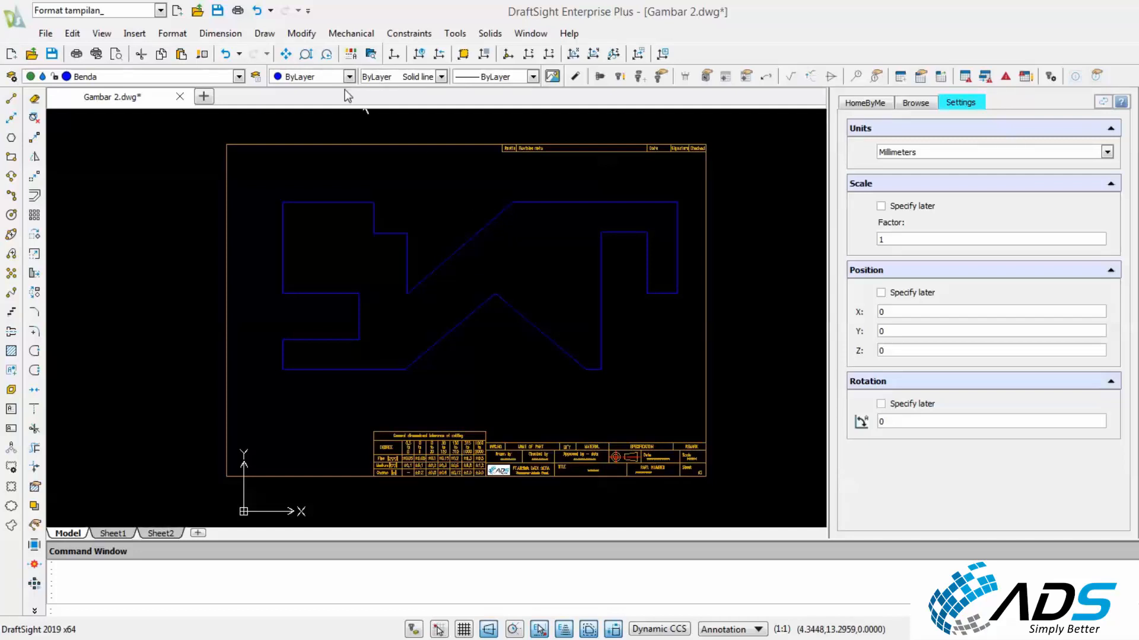
Examine the dimensions on the reference image beside the frame and compare them with the drawn profile.
scroll(652, 263, "down", 3)
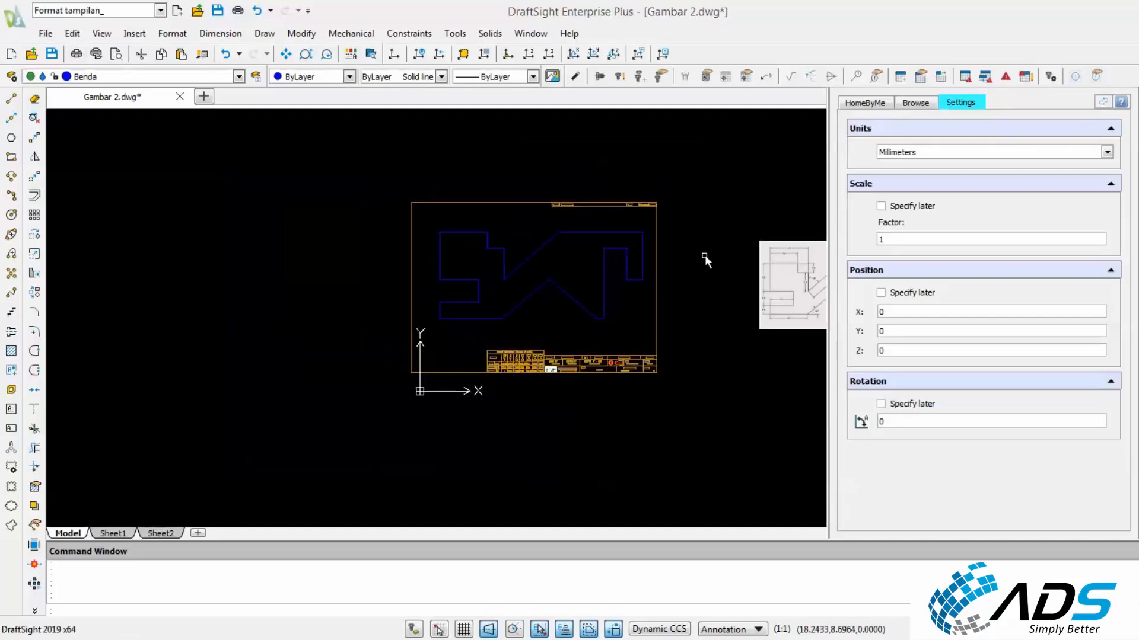
middle_click_drag(704, 255, 539, 259)
scroll(639, 290, "up", 2)
scroll(578, 276, "up", 3)
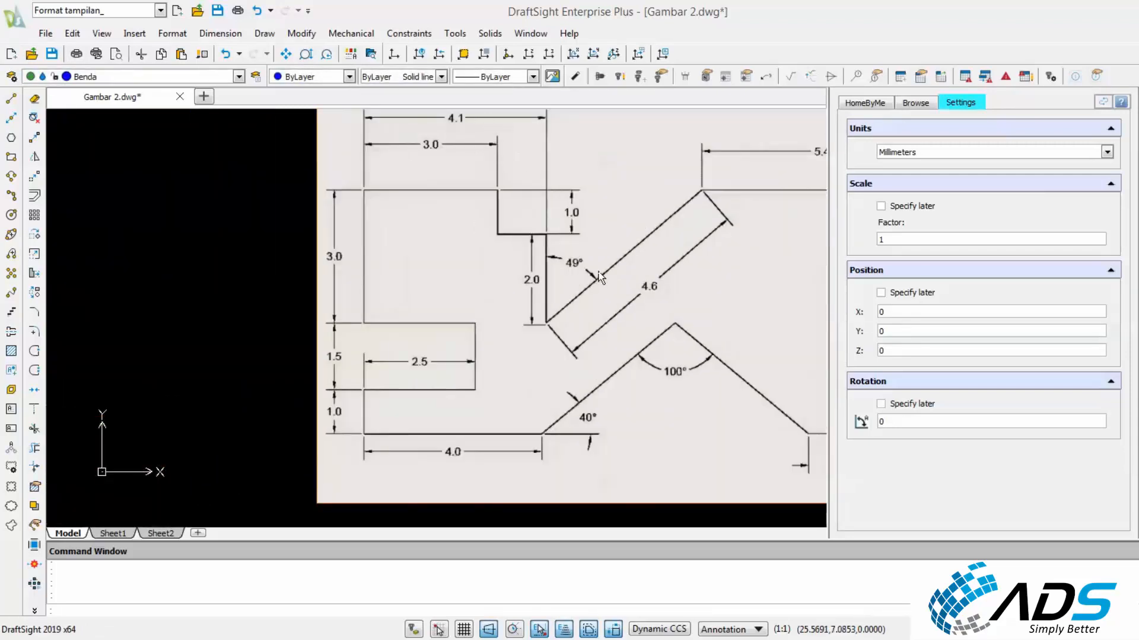
scroll(598, 272, "down", 5)
mouse_move(409, 296)
middle_mouse_down()
mouse_move(475, 282)
mouse_move(702, 290)
mouse_move(693, 289)
middle_mouse_up()
left_click(220, 34)
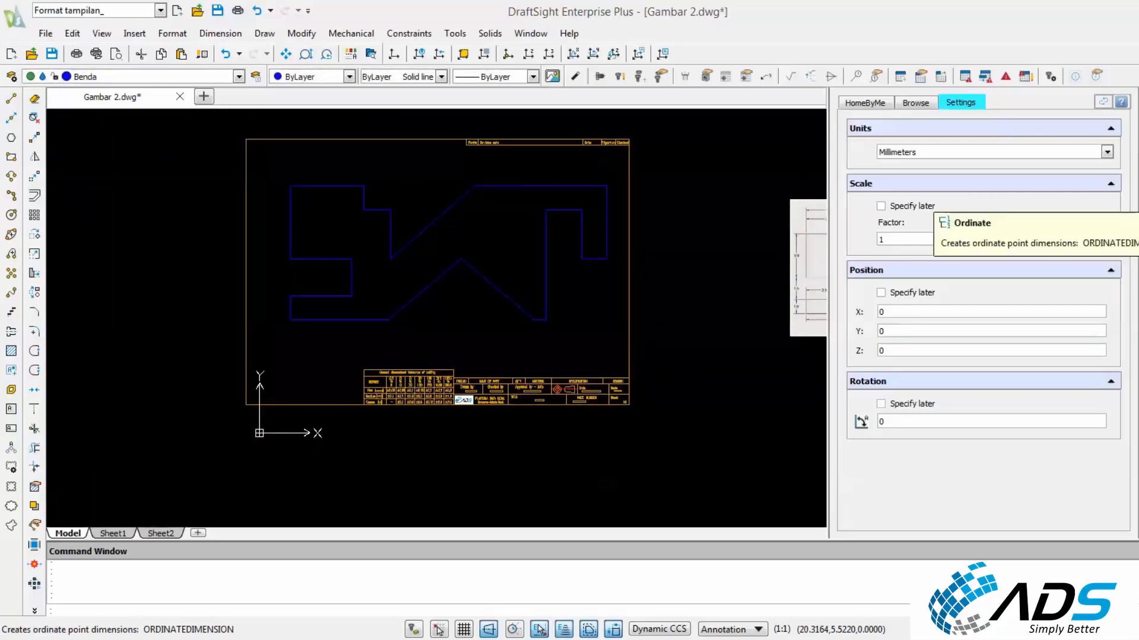
left_click(702, 216)
left_click(660, 238)
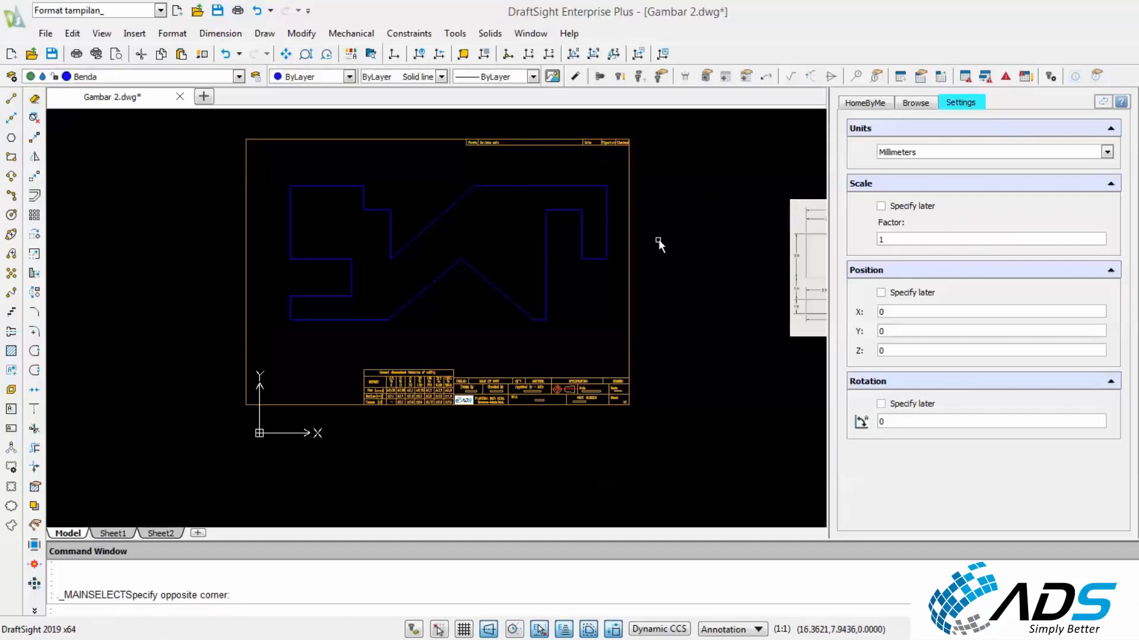
middle_click_drag(647, 237, 491, 233)
scroll(690, 223, "up", 3)
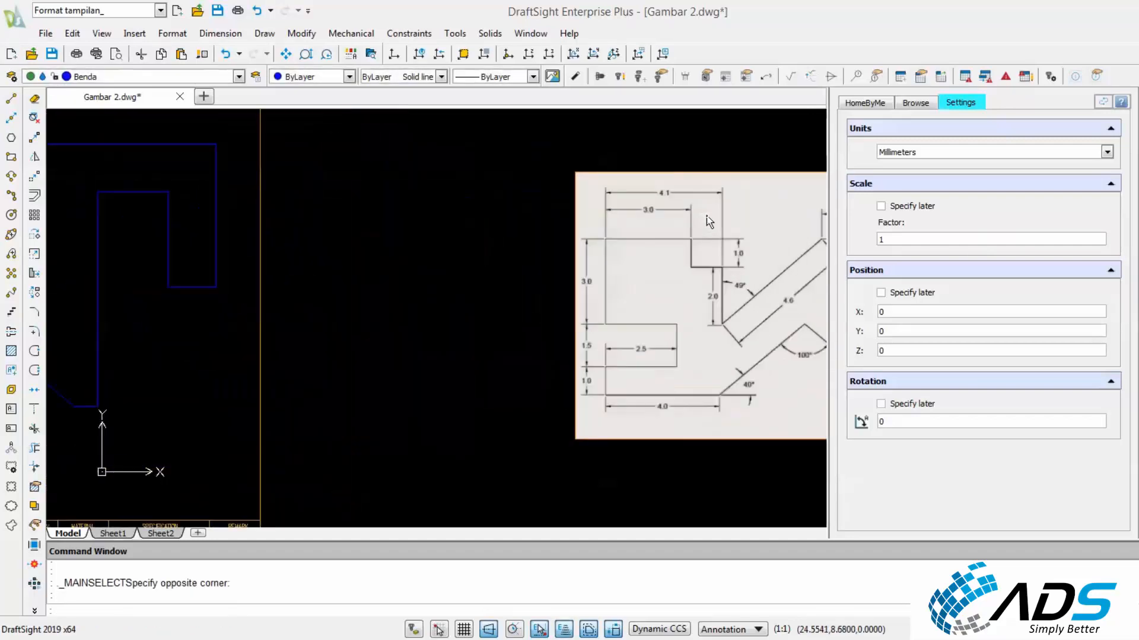
scroll(708, 223, "down", 1)
middle_click_drag(639, 243, 485, 257)
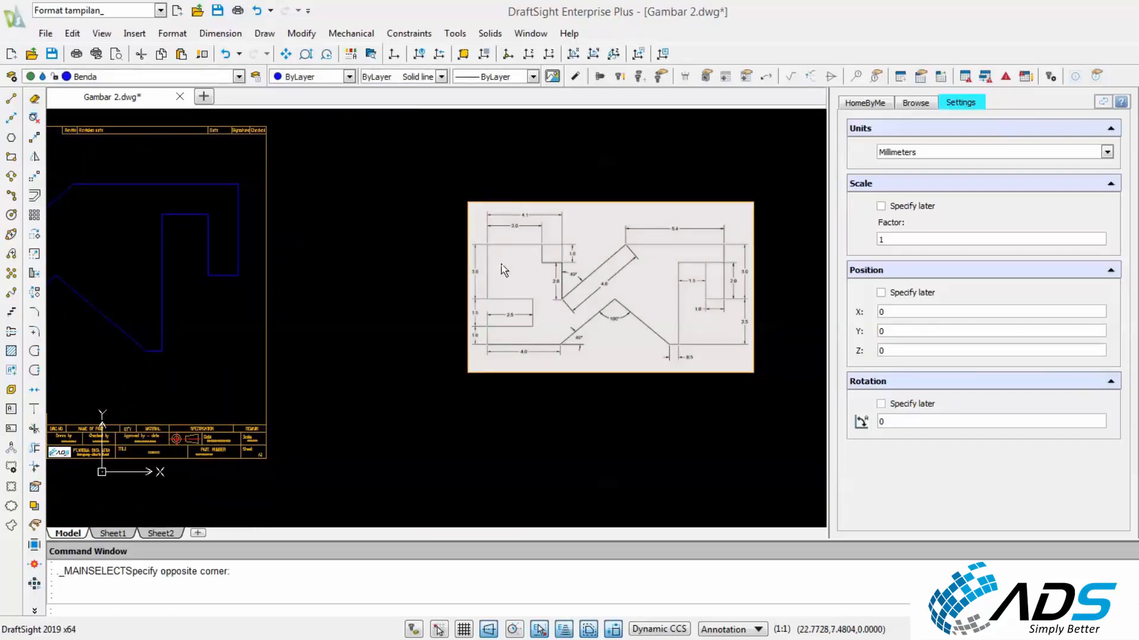
scroll(501, 264, "down", 2)
middle_click_drag(306, 254, 447, 254)
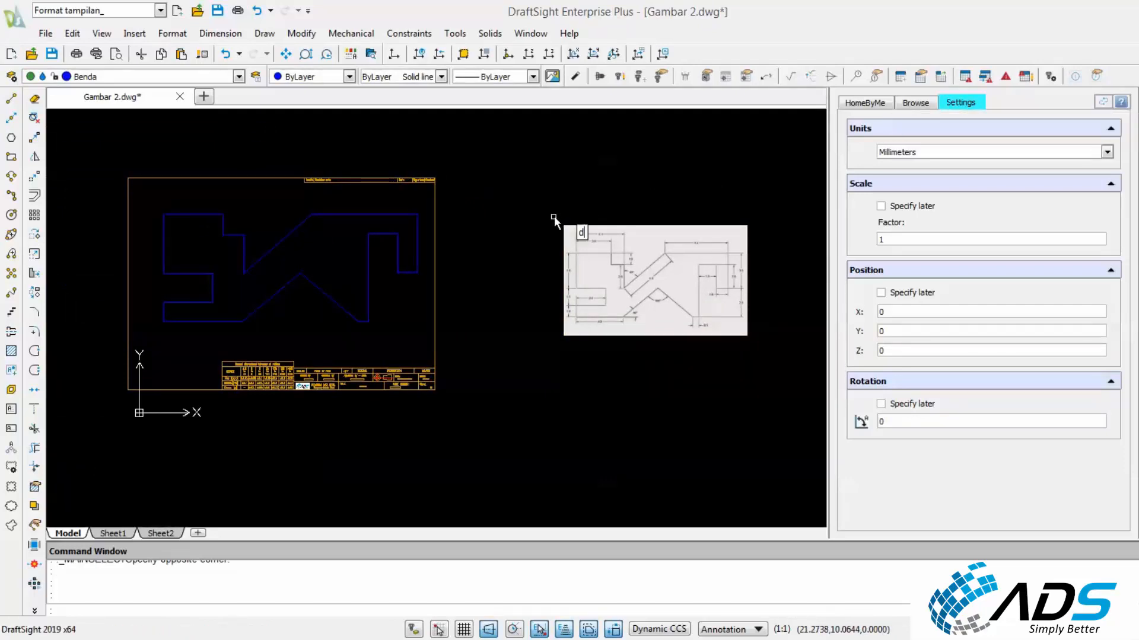
type("i")
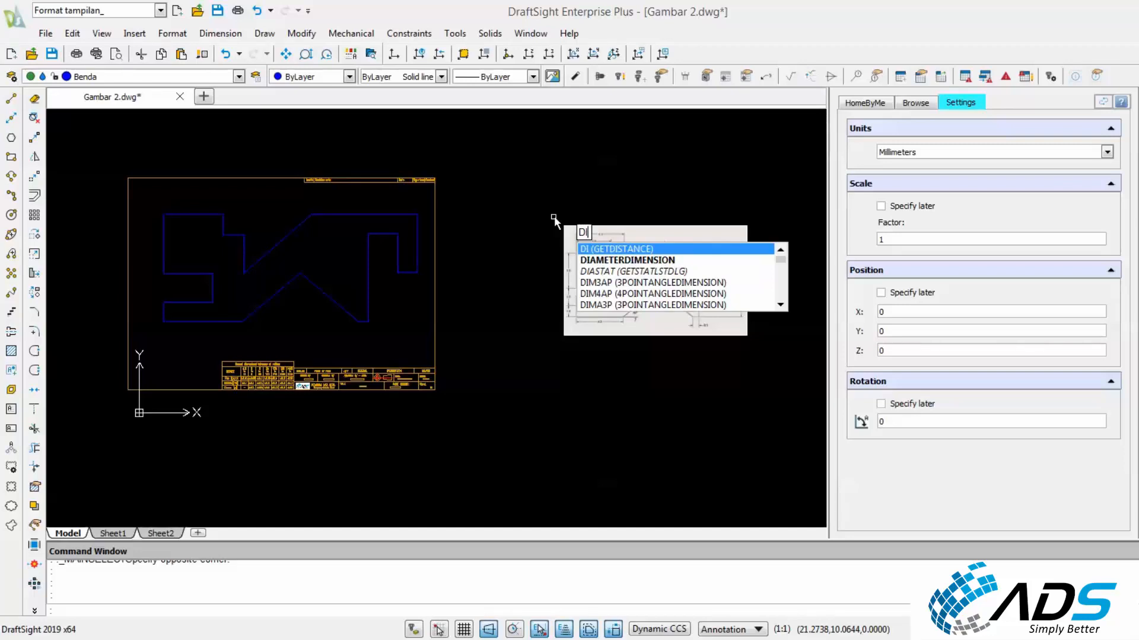
type("me")
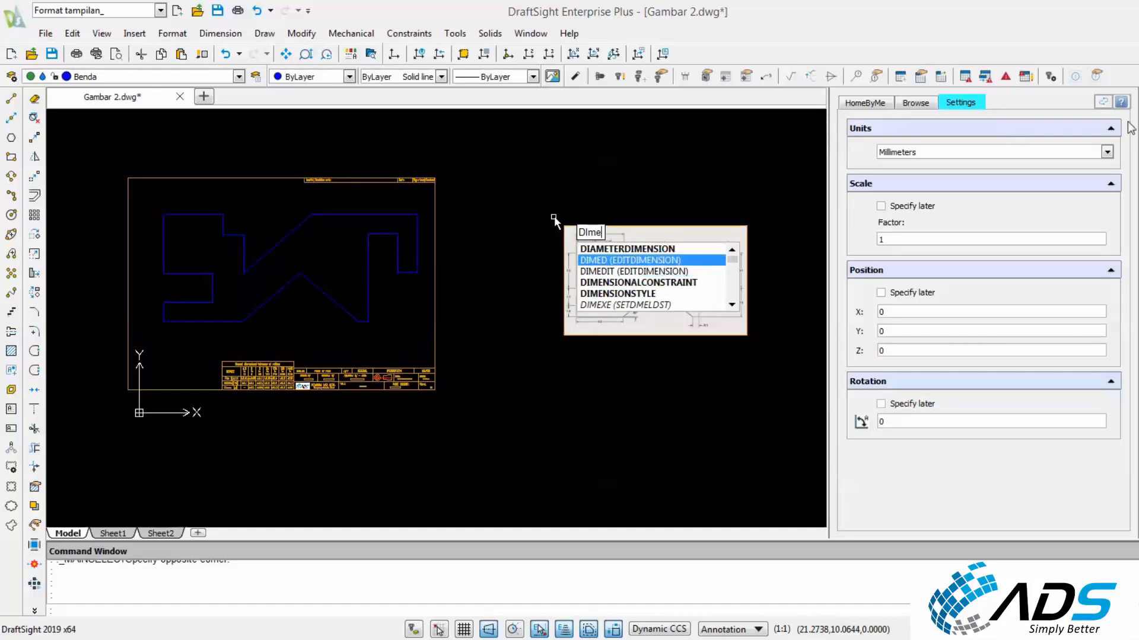
key("Escape")
key("Escape")
key("Escape")
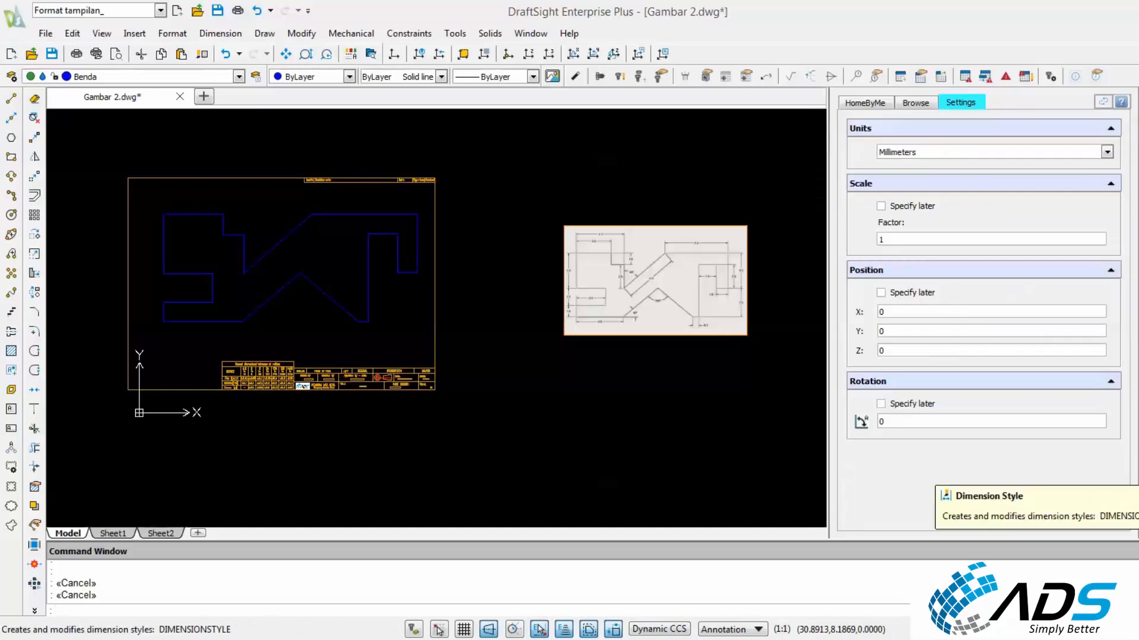
Set the Standard dimension style's text to sit above the dimension lines and align with them.
left_click(1135, 448)
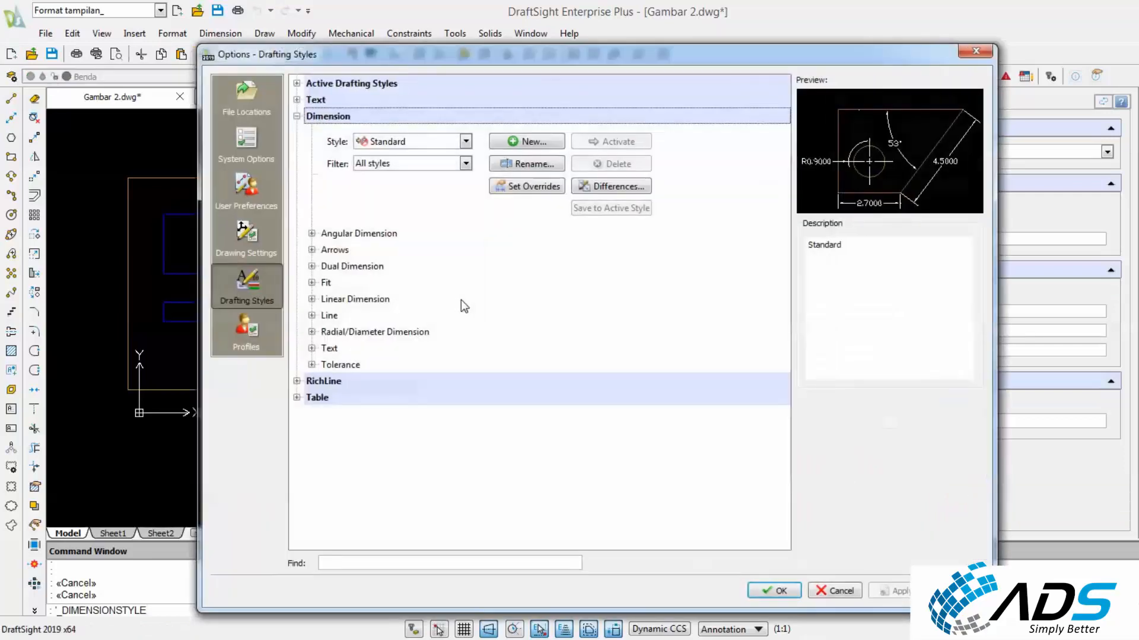
left_click(311, 348)
left_click(327, 381)
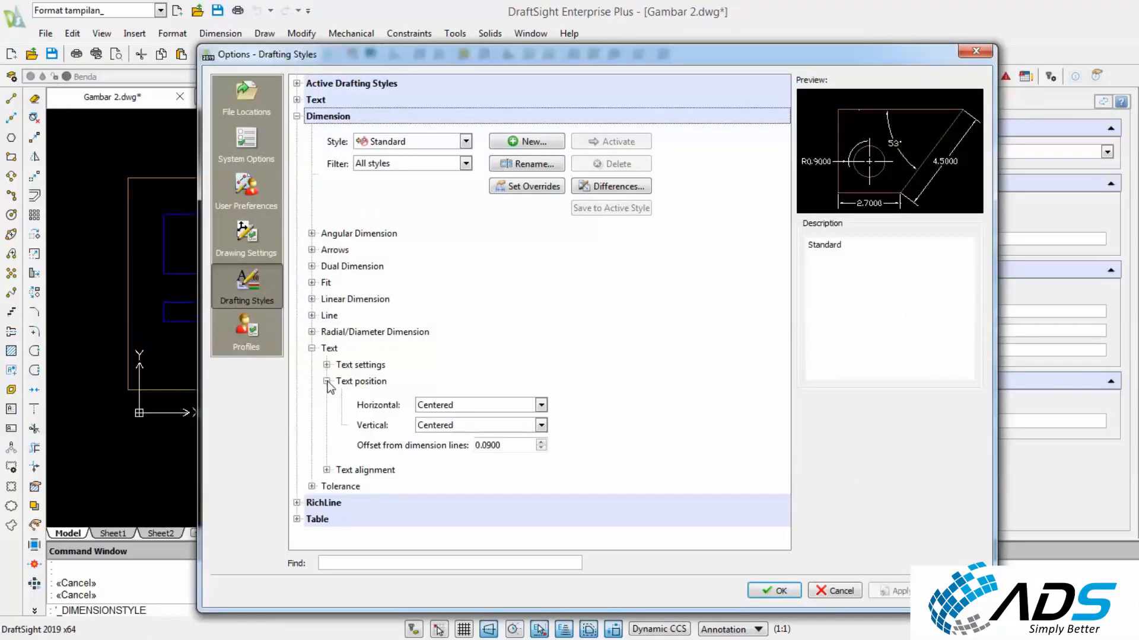
left_click(449, 426)
left_click(444, 442)
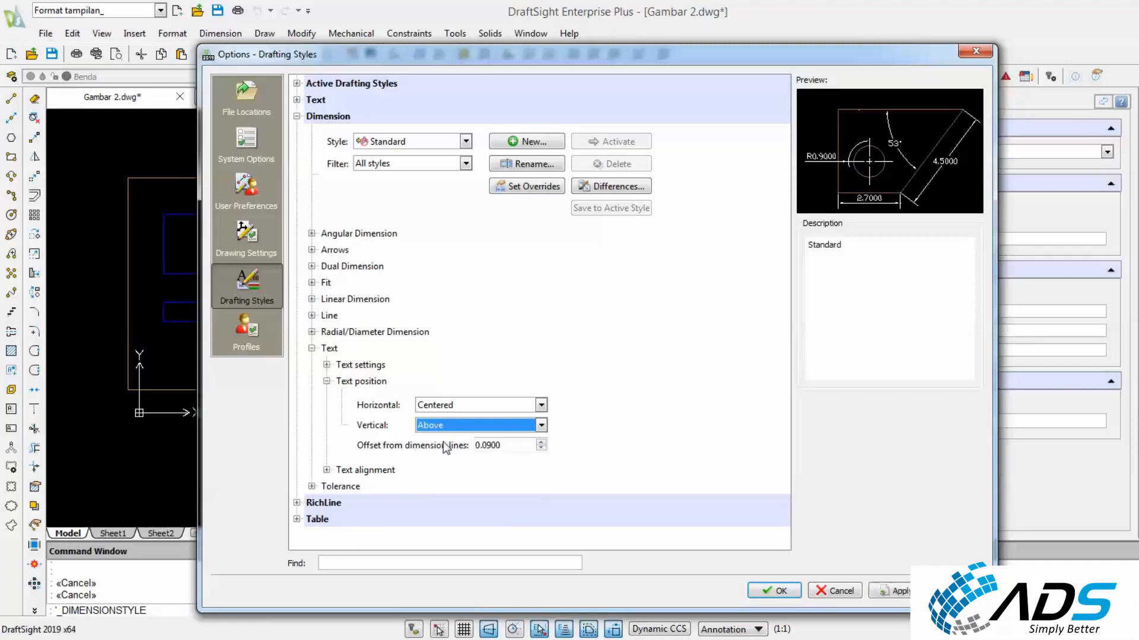
left_click(327, 470)
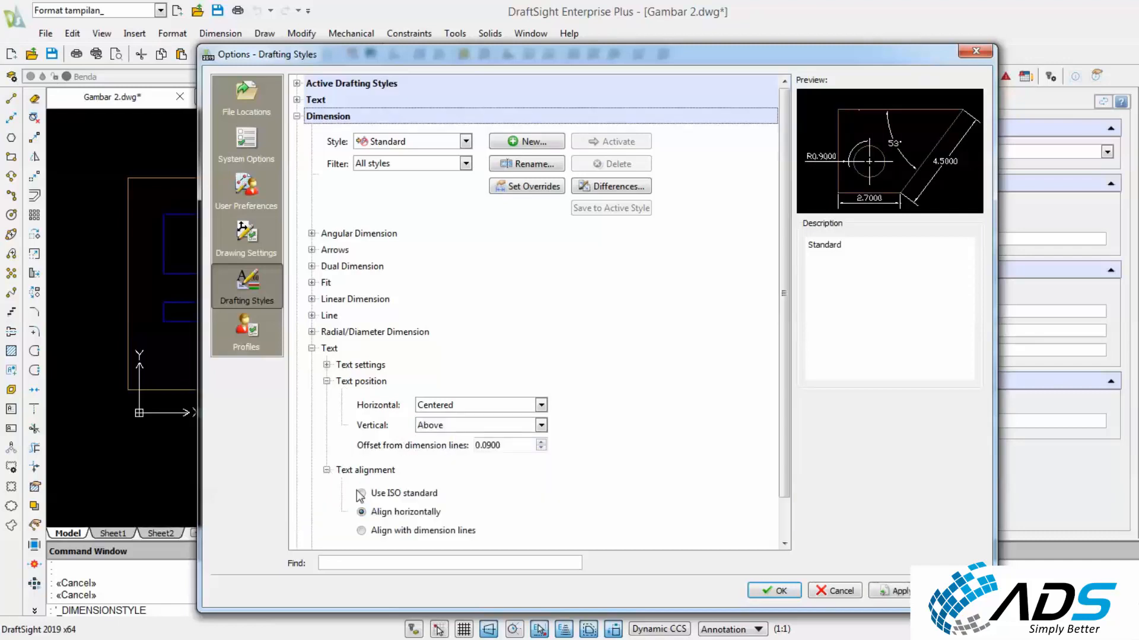
left_click(362, 531)
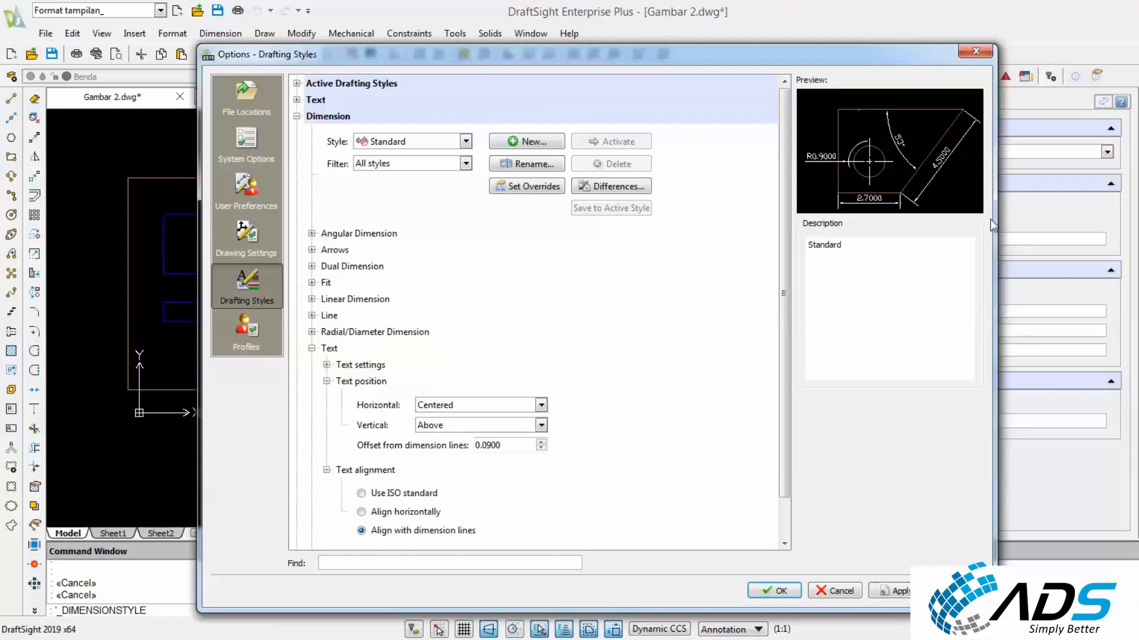
Set the Standard dimension style's linear dimension precision to 0.0 and apply the style changes.
left_click_drag(783, 484, 783, 505)
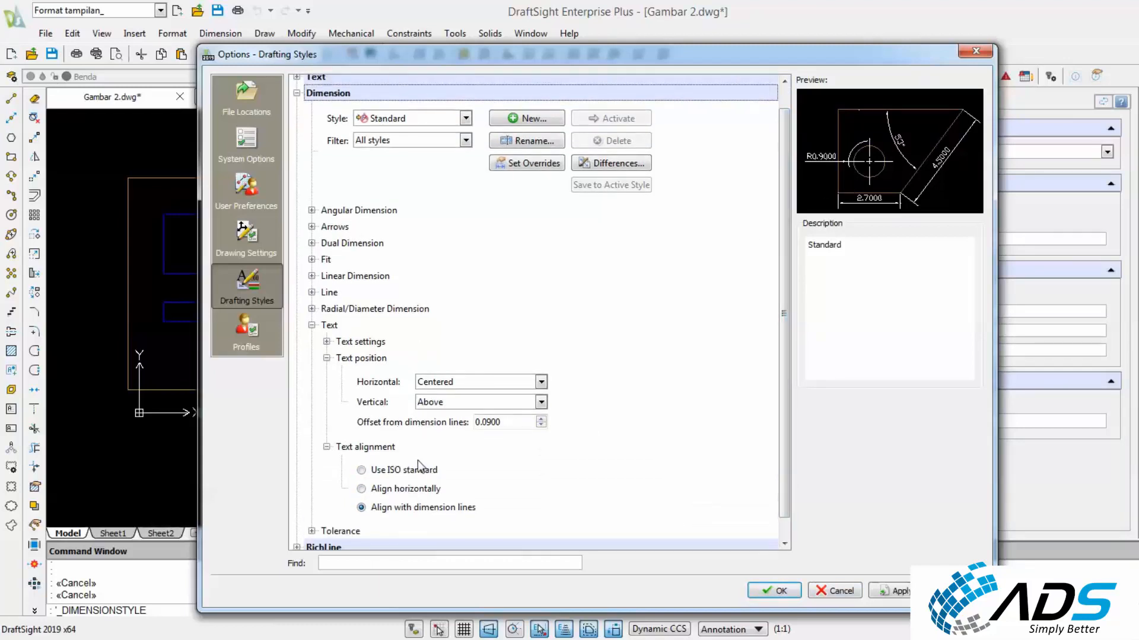
left_click(312, 227)
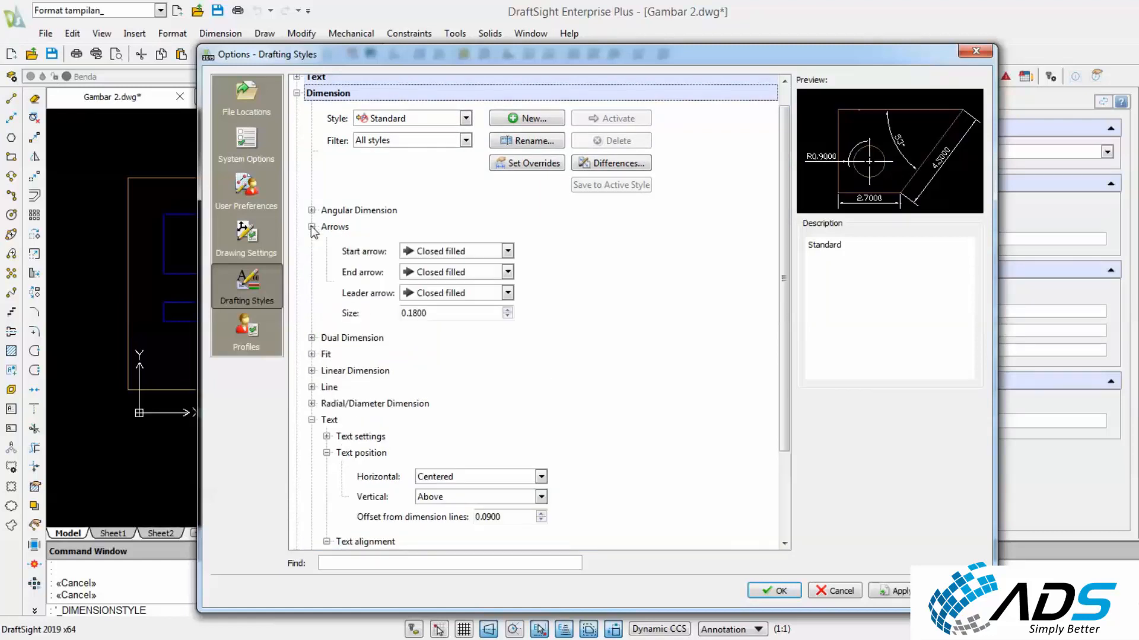
left_click(311, 227)
left_click(312, 259)
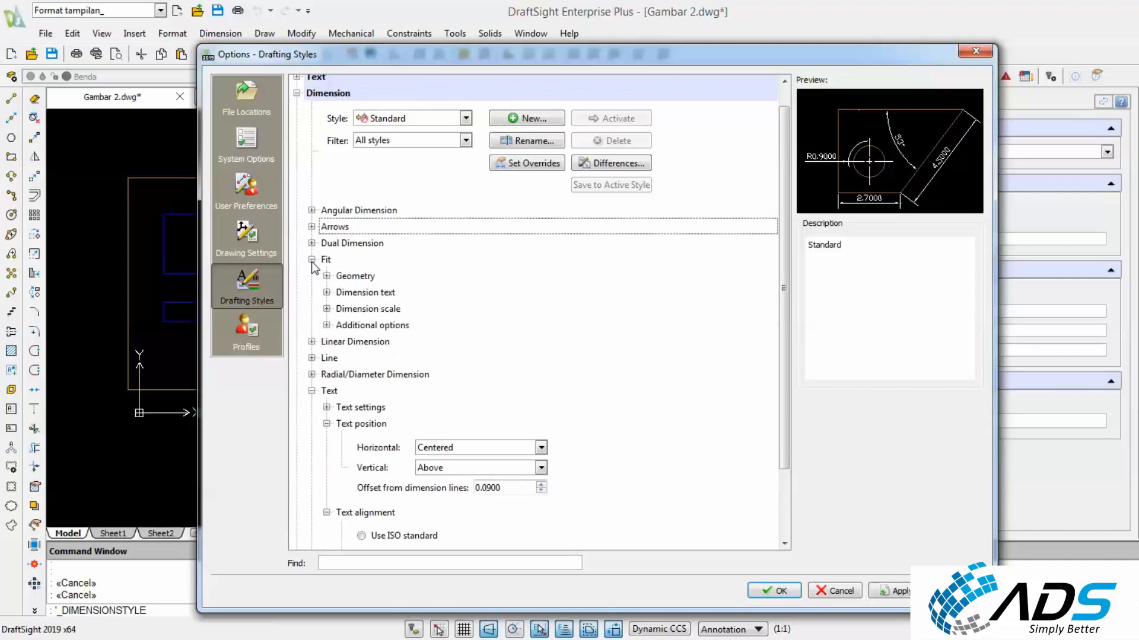
left_click(326, 276)
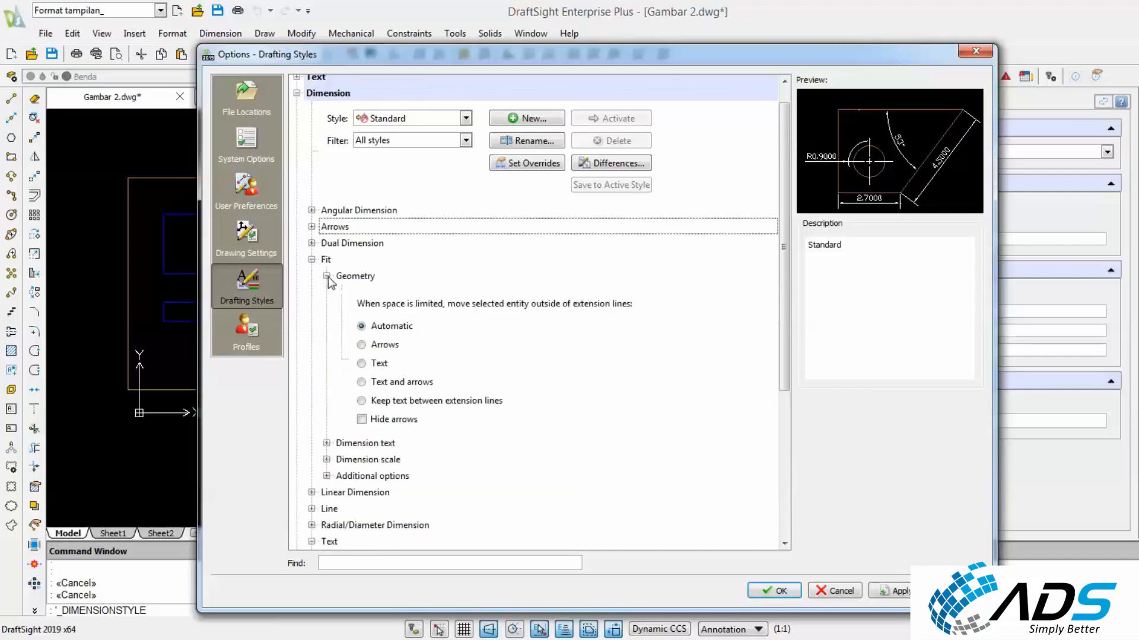
left_click(327, 443)
scroll(374, 442, "down", 4)
left_click(312, 331)
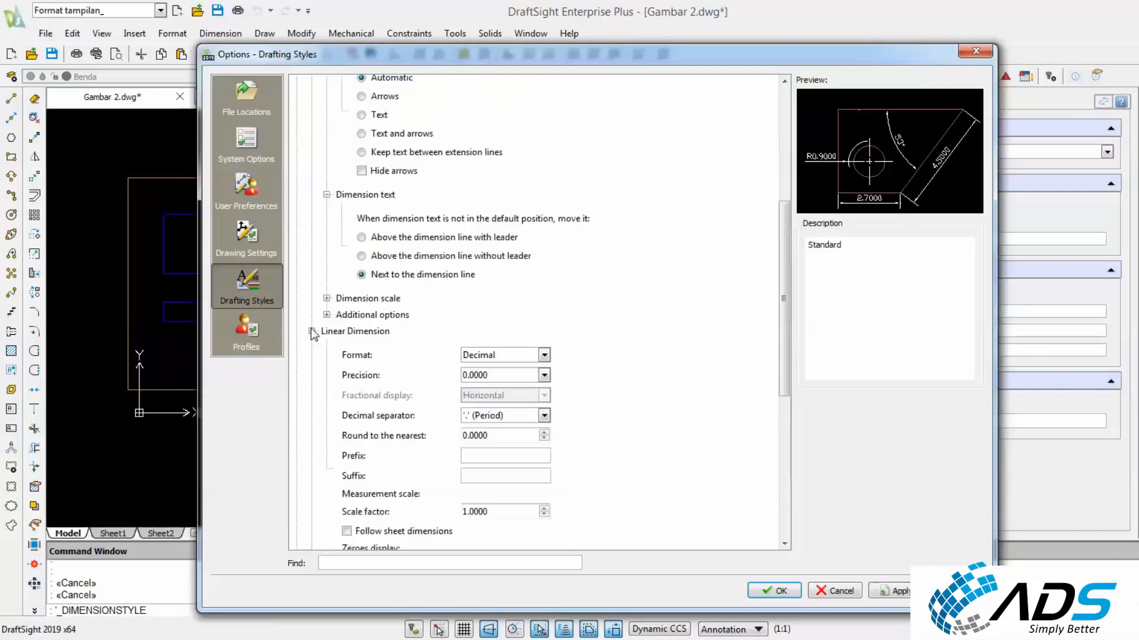
left_click(520, 380)
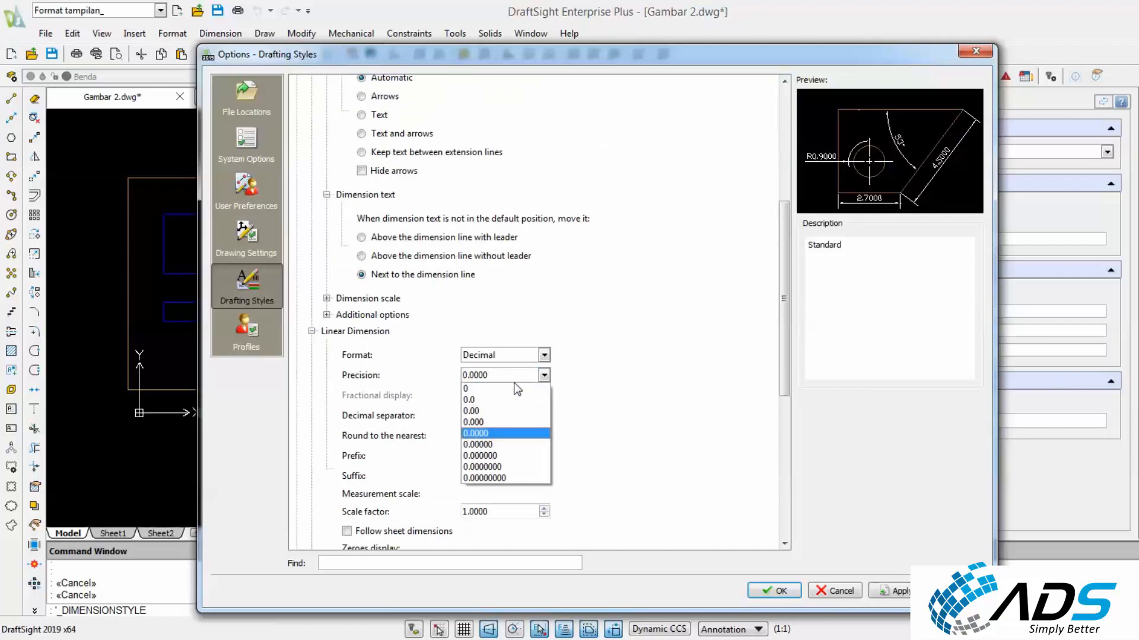
left_click(502, 399)
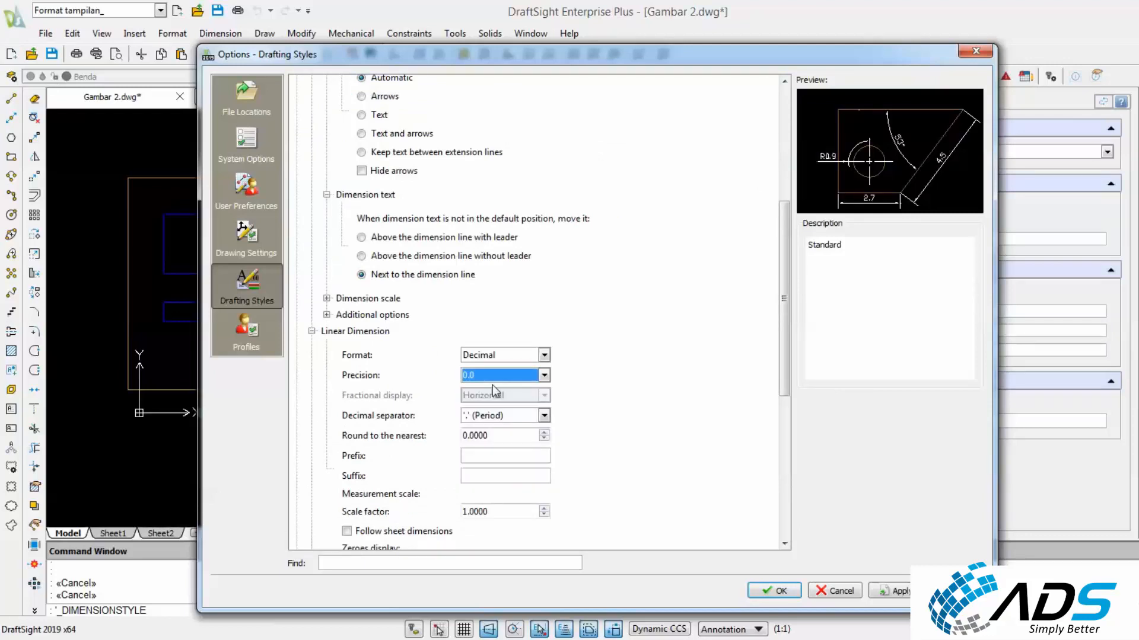
left_click(773, 590)
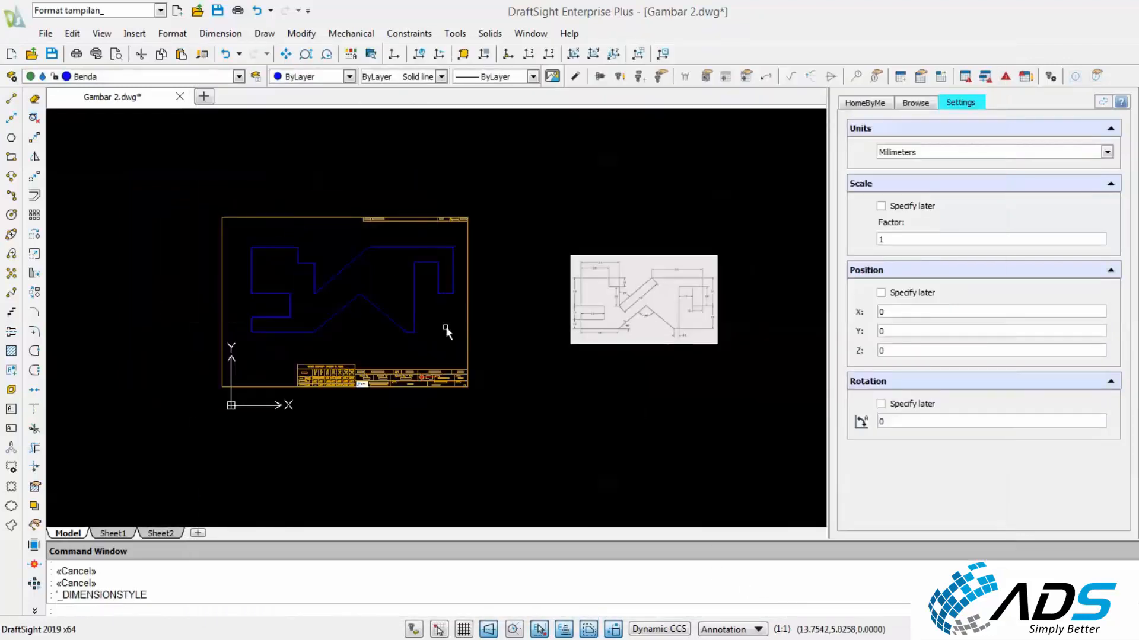
Save the Gambar 2 drawing.
middle_click_drag(472, 312, 546, 280)
scroll(388, 243, "up", 3)
middle_click_drag(386, 237, 342, 246)
scroll(342, 247, "down", 1)
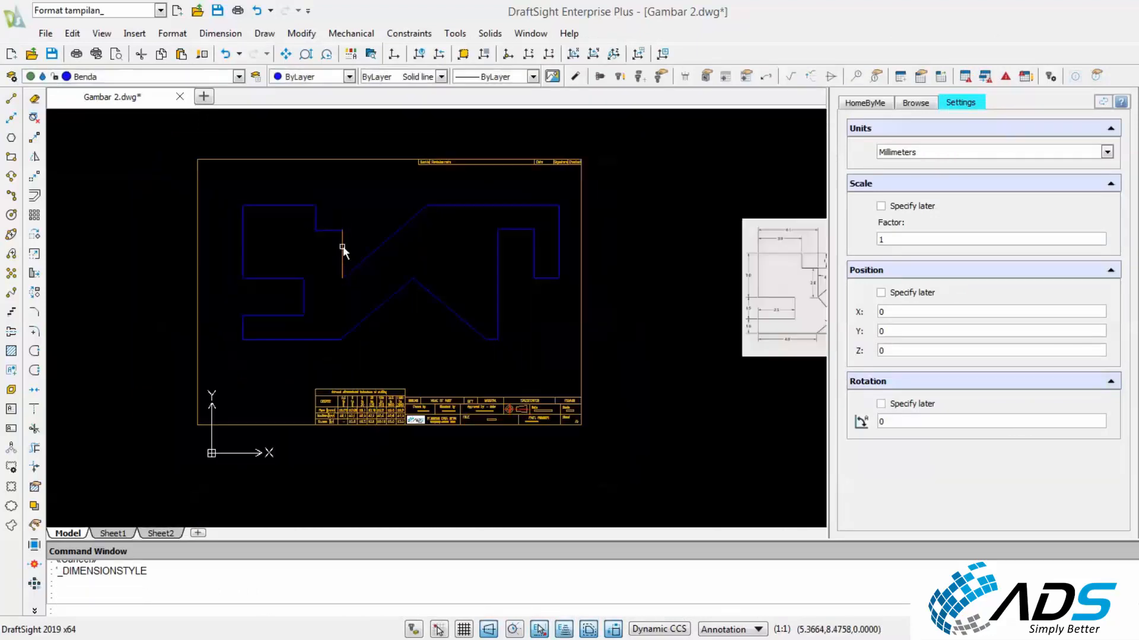
left_click(52, 54)
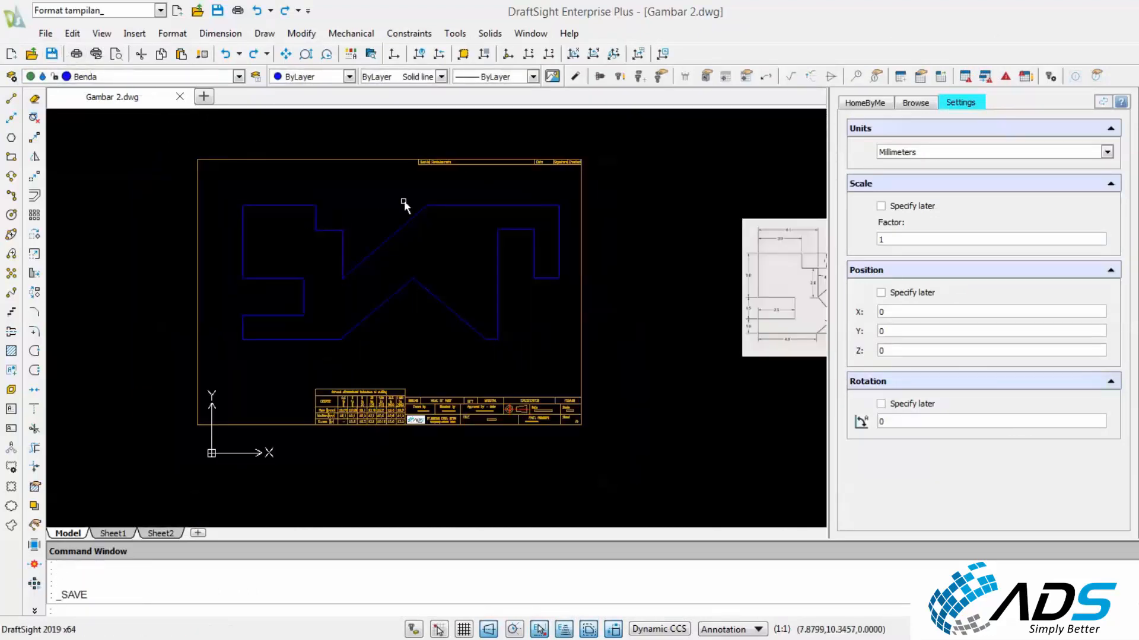
Make Dimensi the active layer.
middle_click_drag(432, 198, 375, 198)
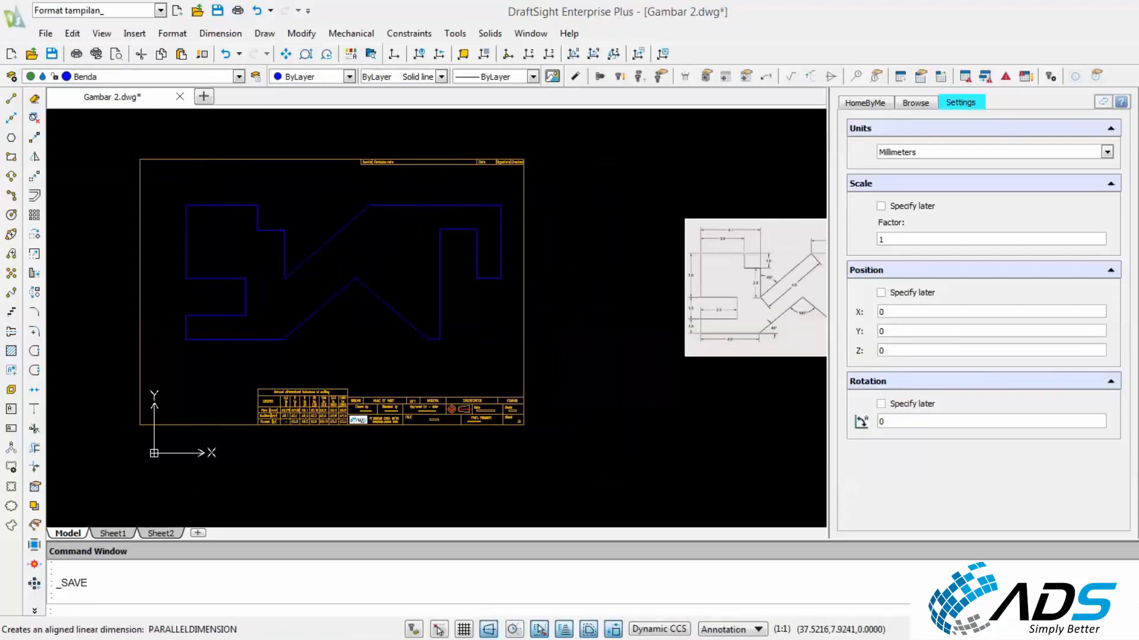
left_click(394, 53)
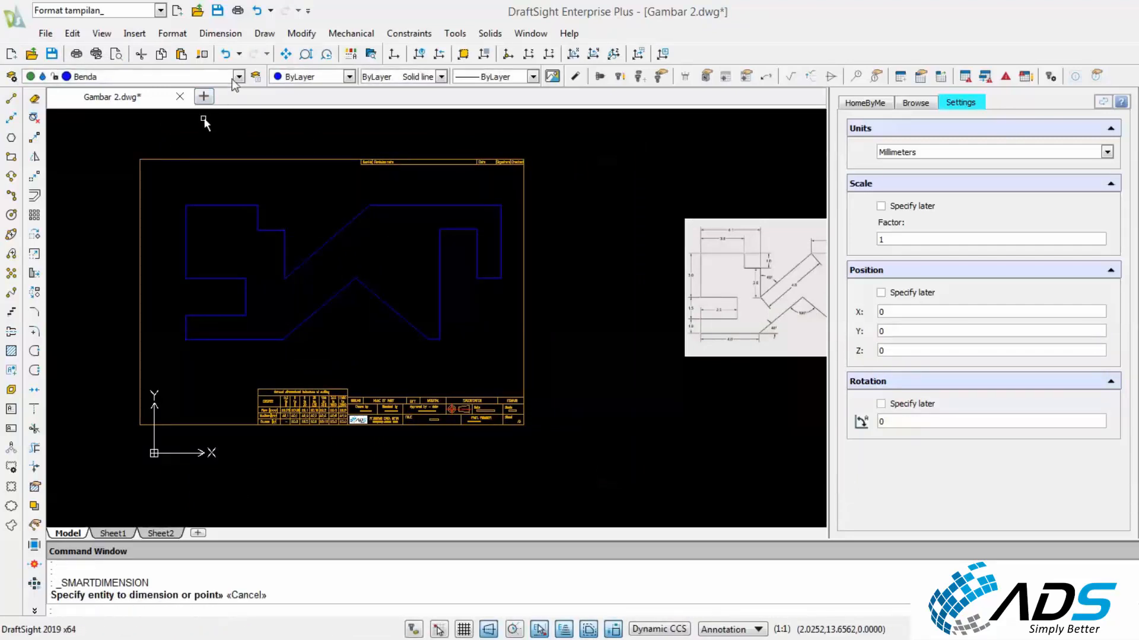
left_click(238, 77)
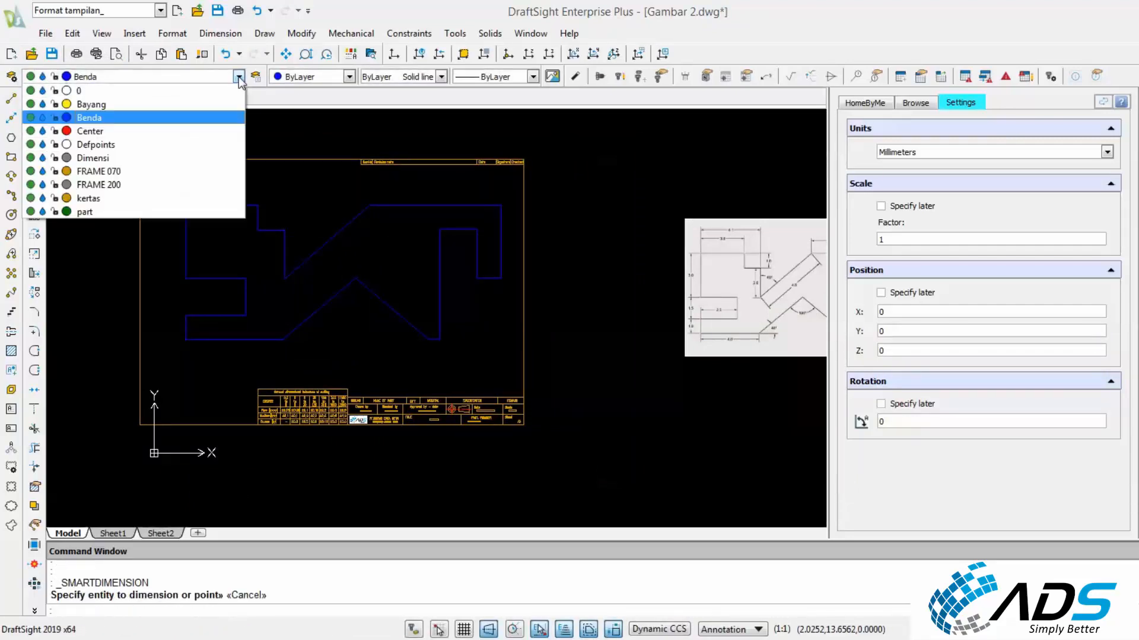
left_click(95, 158)
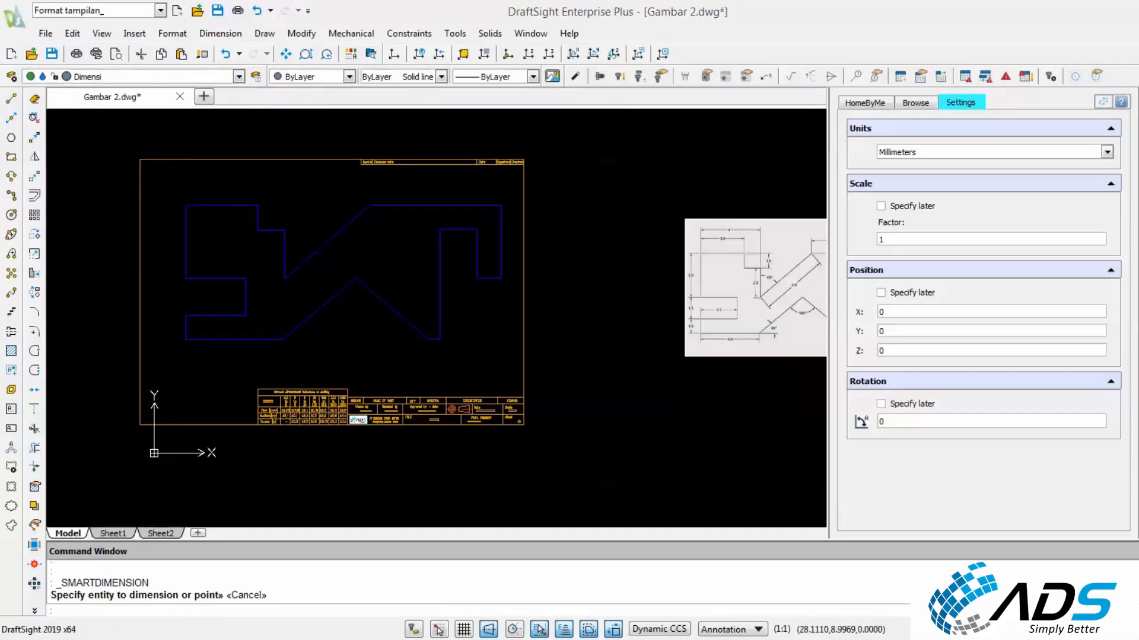
Add a Smart Dimension to the short vertical edge at the profile's lower-left corner, placed outside the profile.
left_click(394, 53)
scroll(205, 265, "up", 2)
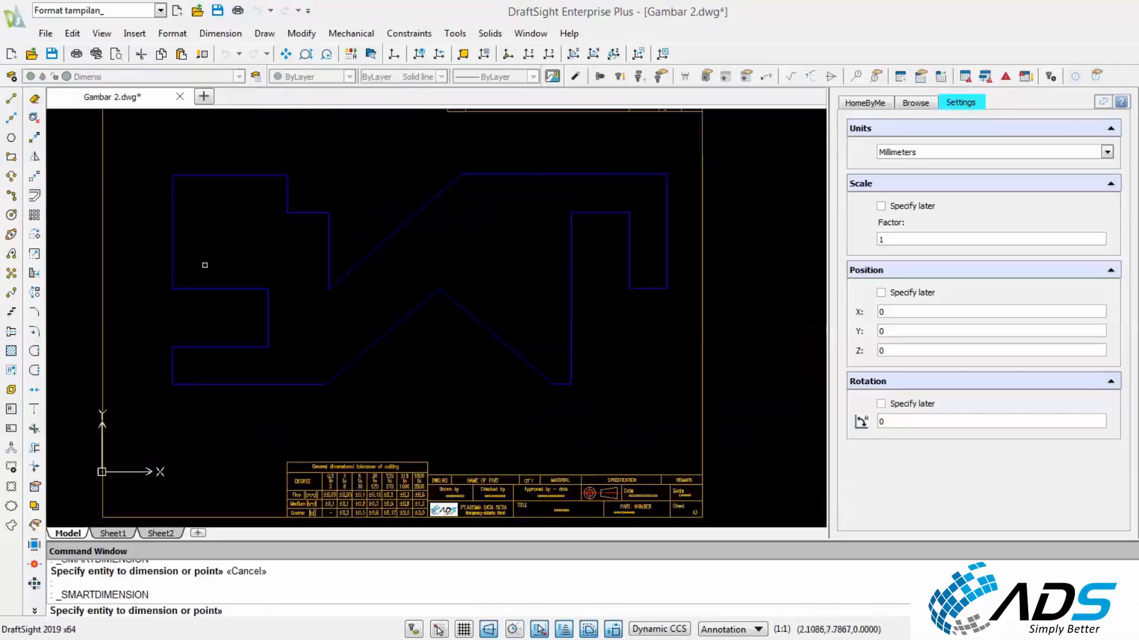
left_click(173, 358)
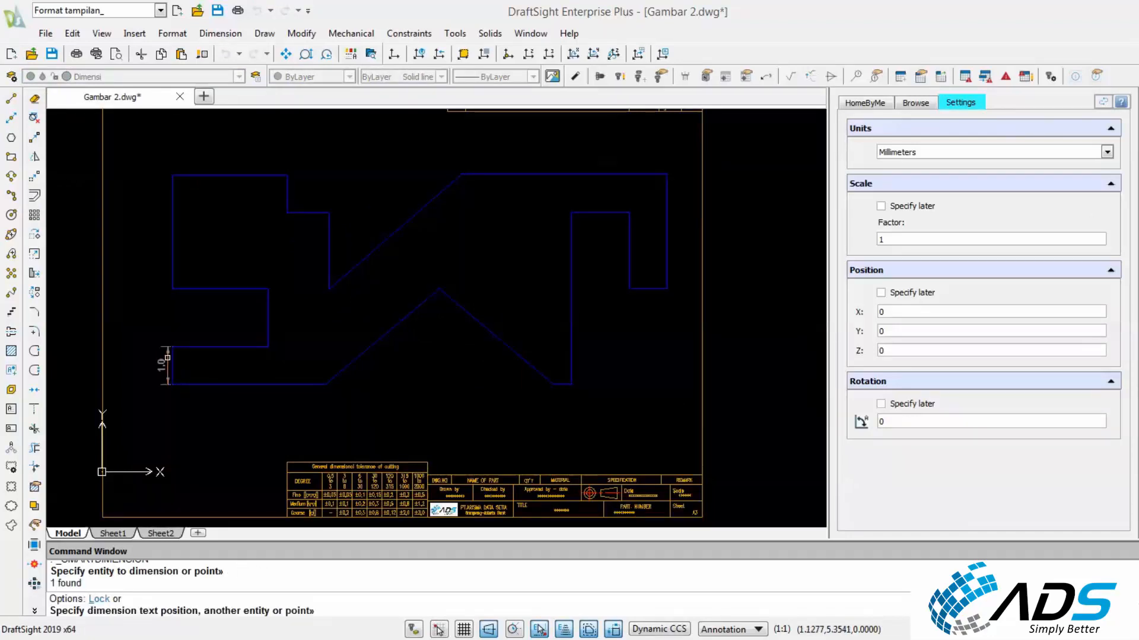
left_click(147, 359)
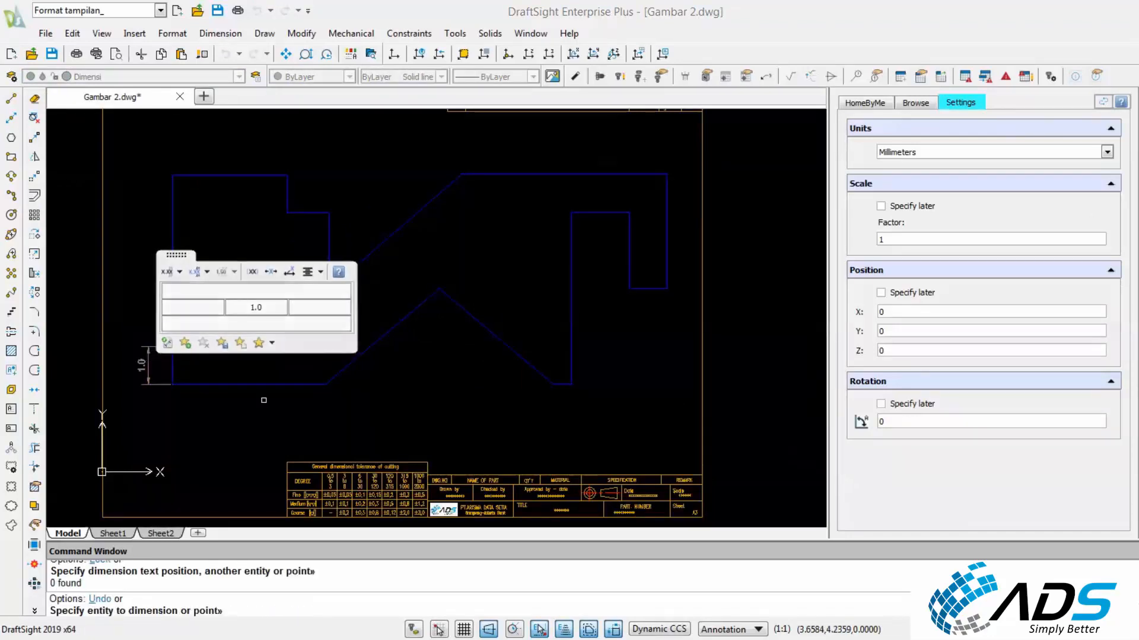
key("Escape")
scroll(363, 305, "down", 3)
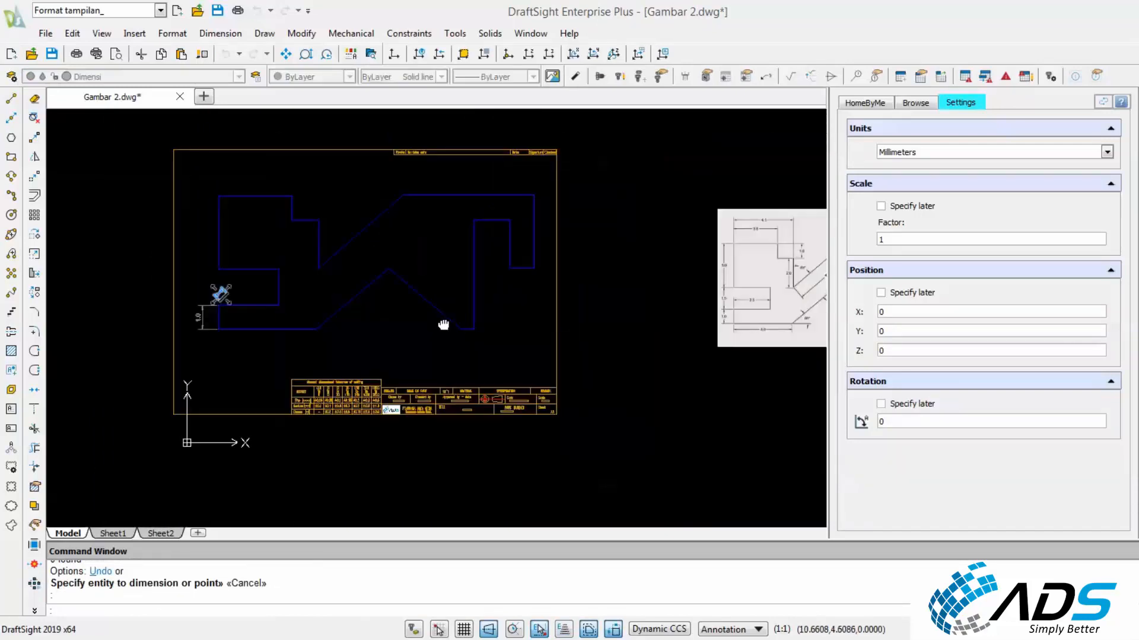
Dimension the length of the left notch's lower horizontal edge, placing the text inside the notch.
scroll(747, 303, "up", 3)
scroll(563, 303, "down", 3)
middle_click_drag(391, 305, 604, 311)
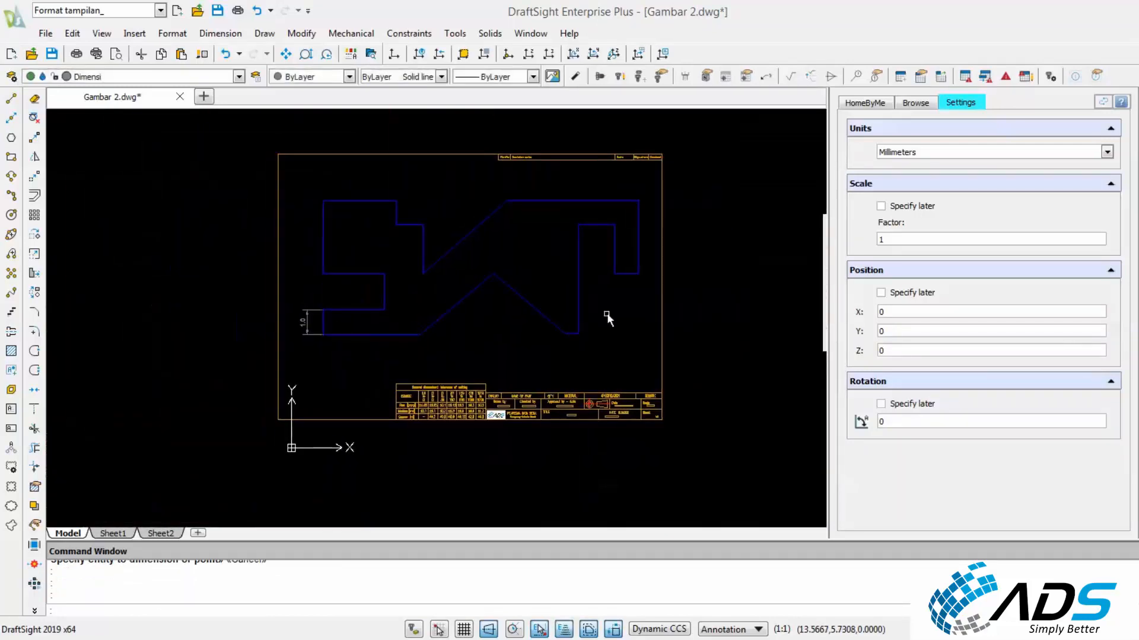
scroll(337, 325, "up", 3)
left_click(347, 296)
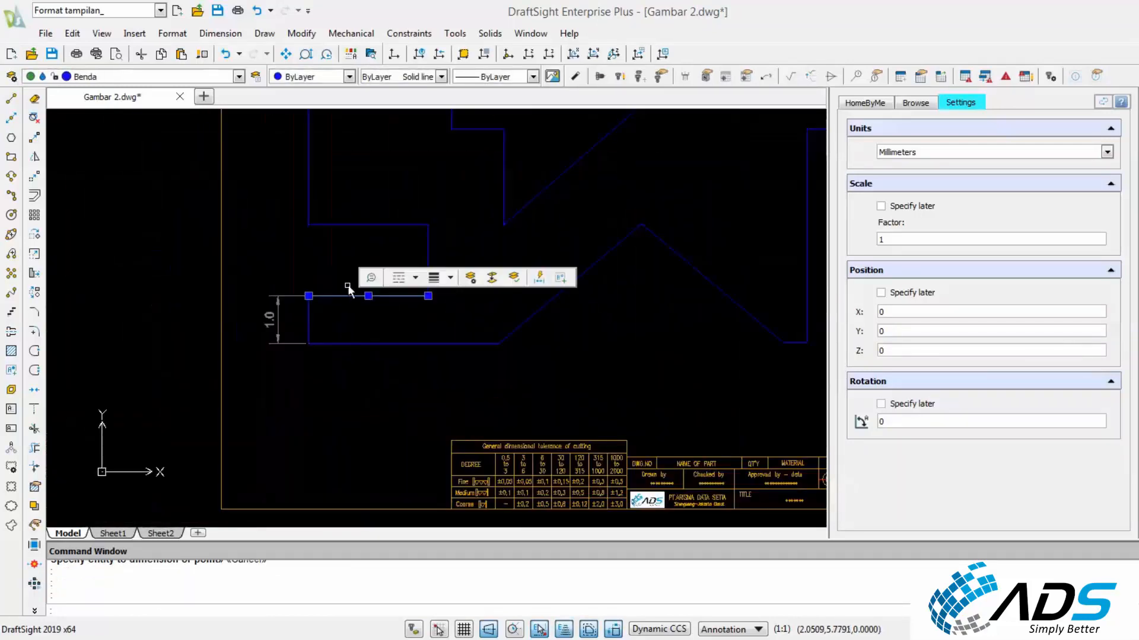
left_click(1134, 230)
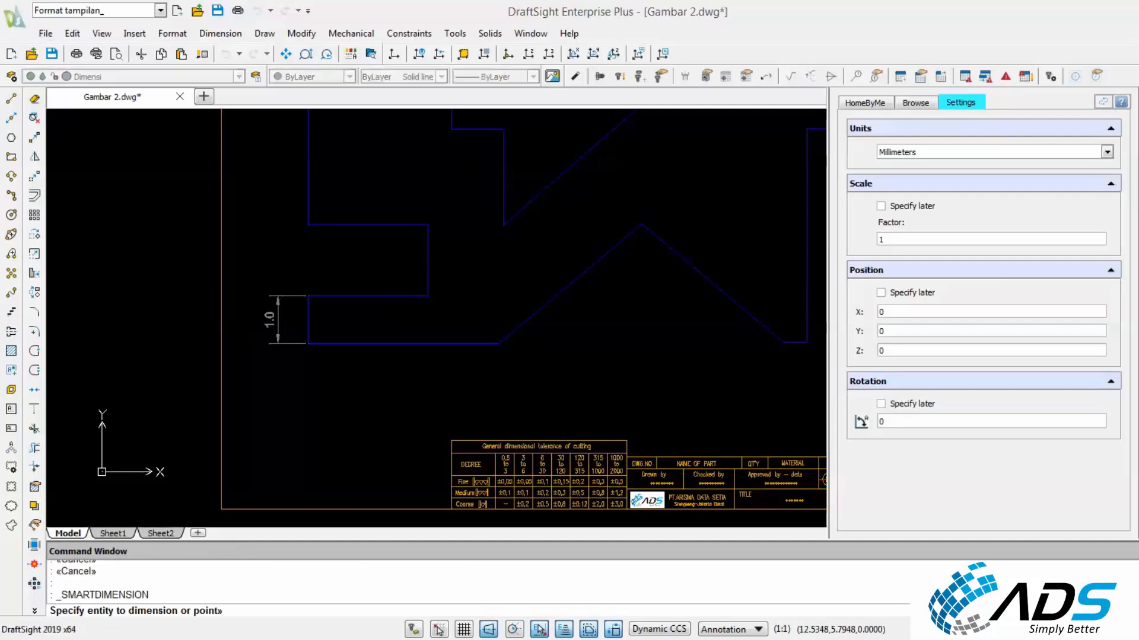
left_click(346, 295)
left_click(348, 268)
scroll(355, 310, "down", 3)
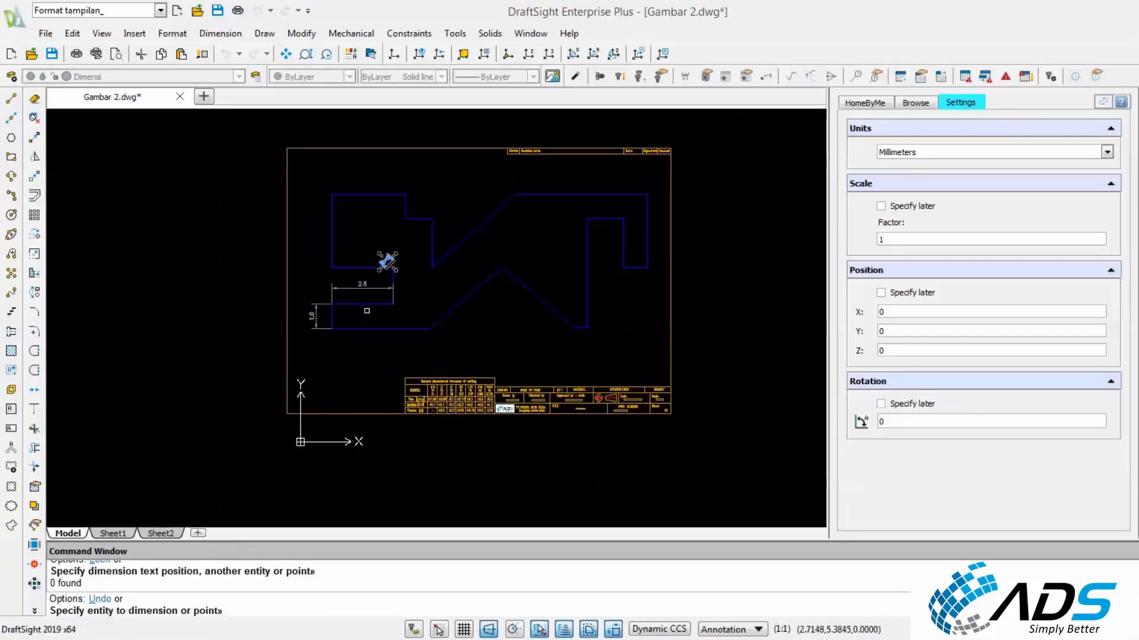
key("Escape")
Dimension the left notch's height between its two horizontal edges, aligned with the lower-left vertical dimension.
mouse_move(403, 299)
middle_mouse_down()
mouse_move(279, 296)
mouse_move(415, 312)
middle_mouse_up()
scroll(707, 295, "up", 2)
scroll(752, 301, "down", 2)
scroll(389, 300, "up", 2)
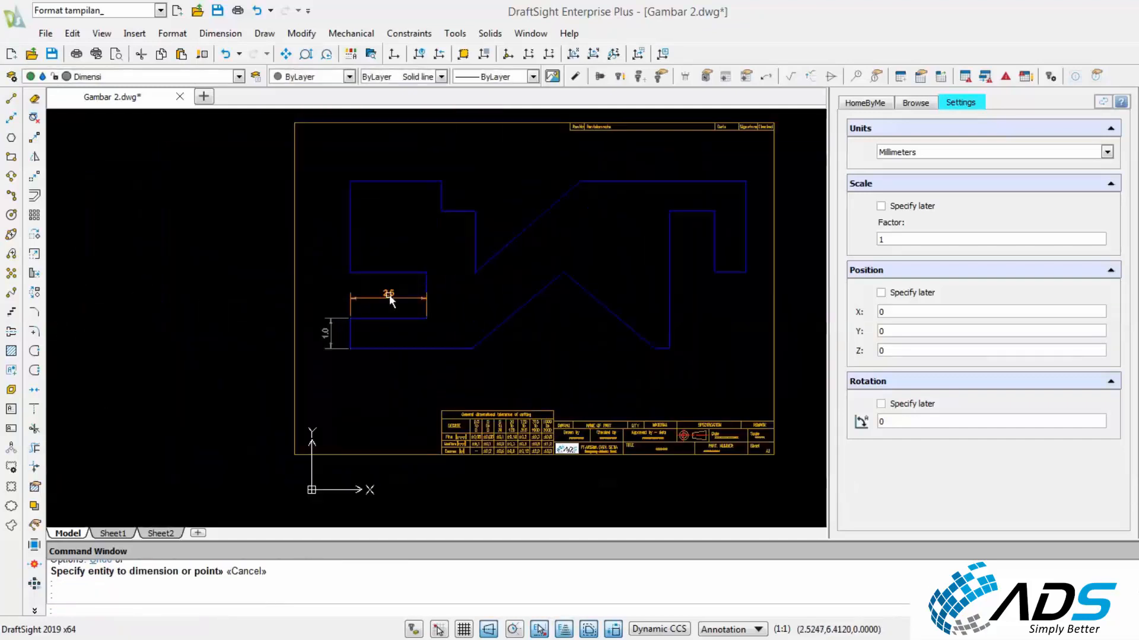
left_click(393, 53)
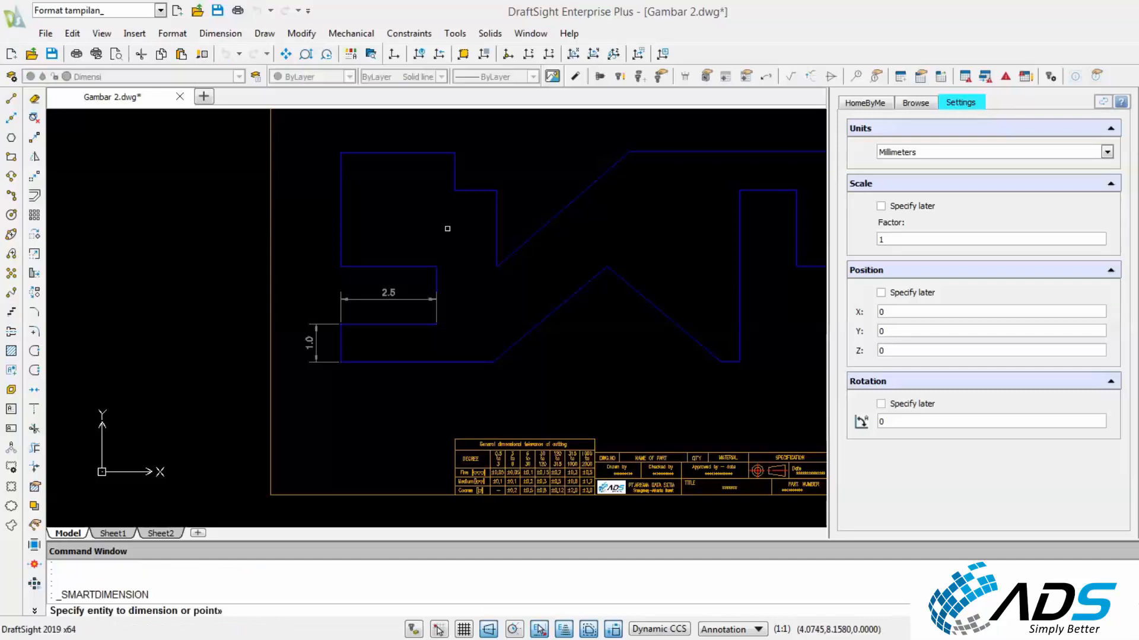
scroll(362, 267, "up", 2)
left_click(359, 265)
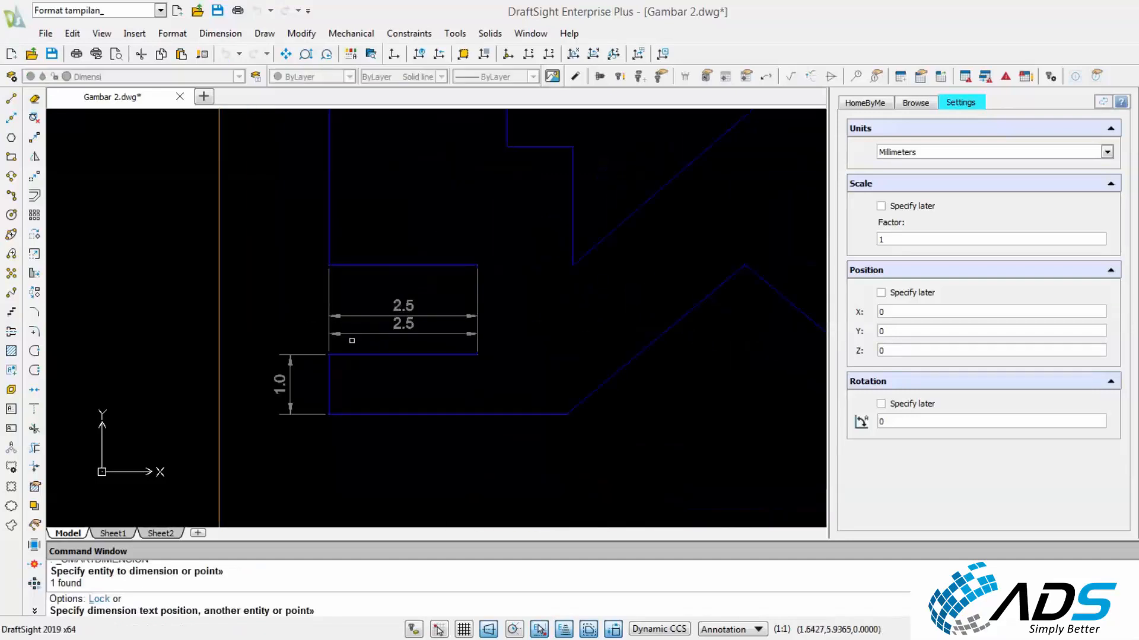
left_click(356, 355)
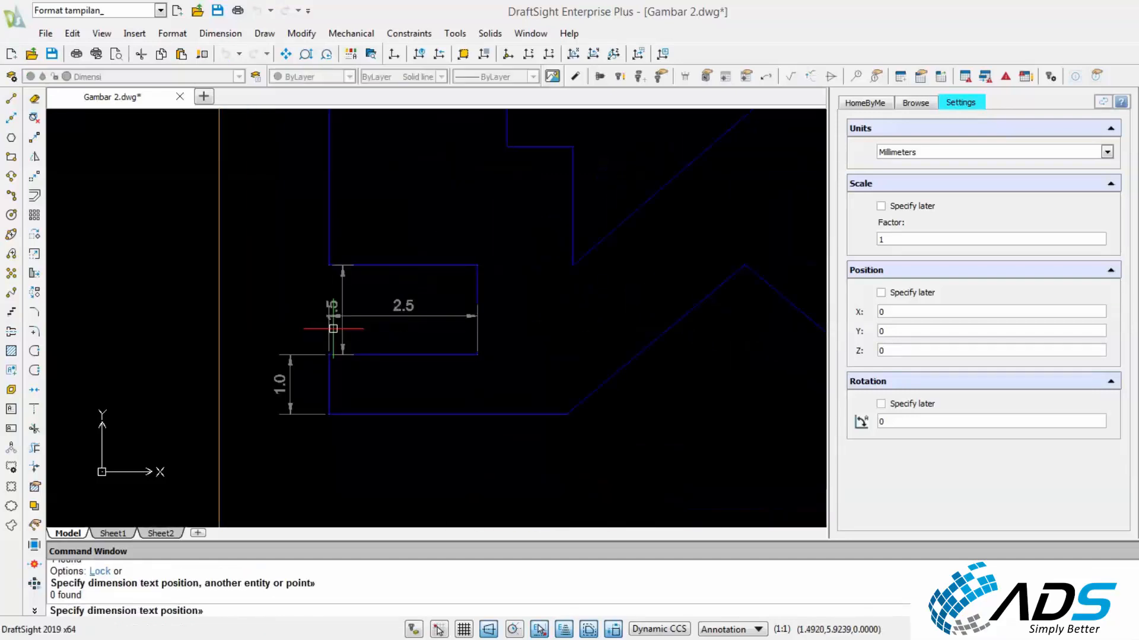
left_click(290, 311)
middle_click_drag(354, 208, 376, 330)
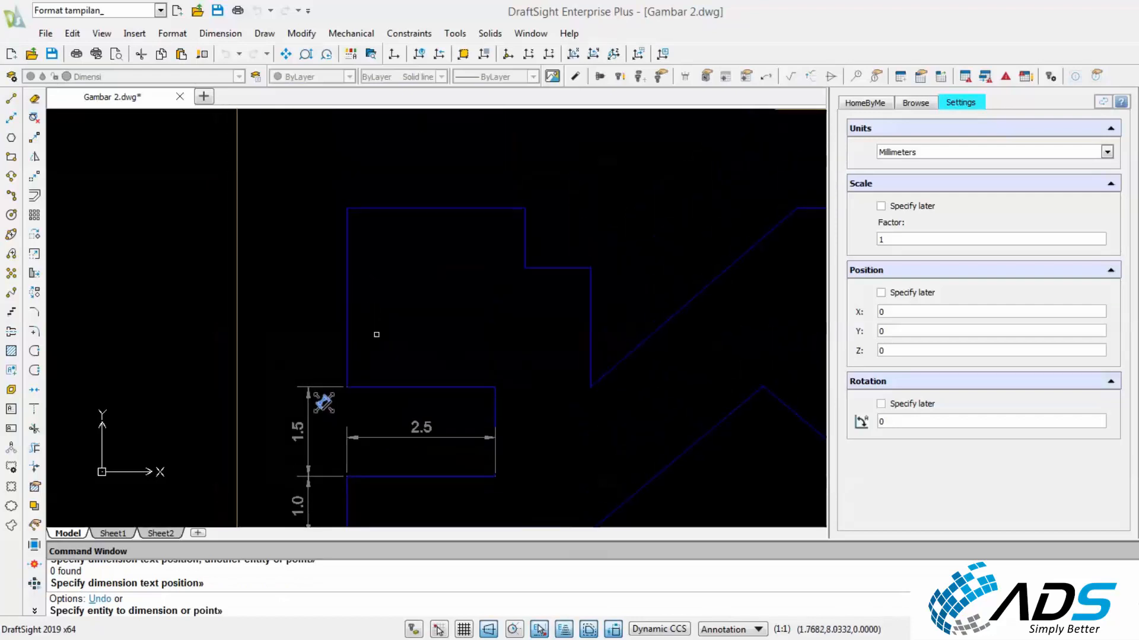
right_click(445, 242)
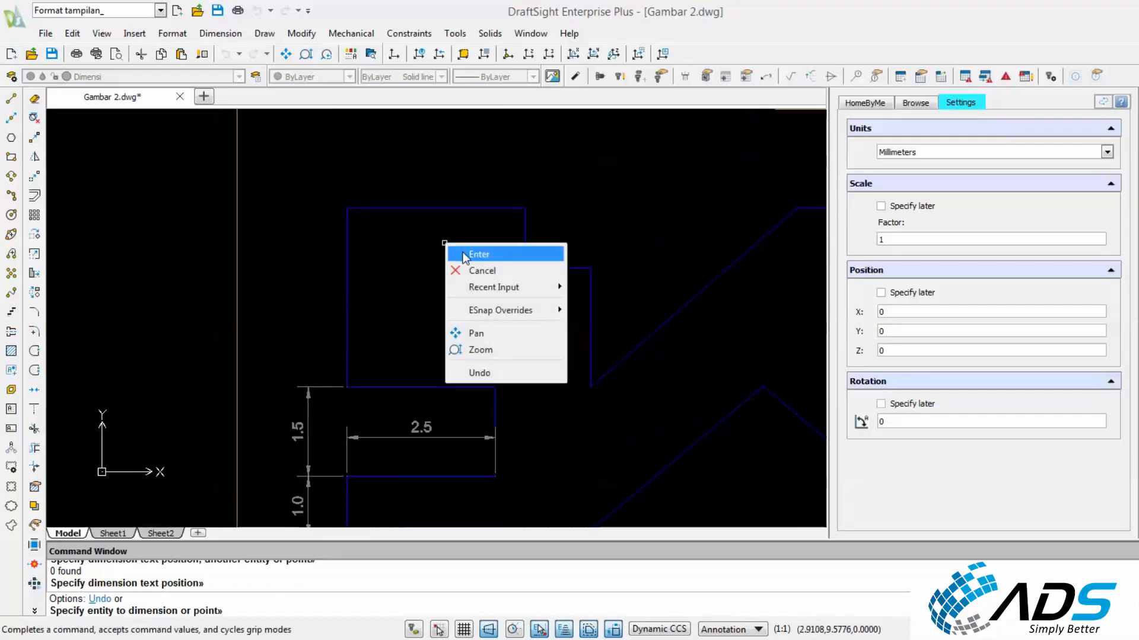
left_click(460, 254)
Dimension the vertical edge above the left notch, aligned with the other vertical dimensions outside the profile.
left_click(350, 274)
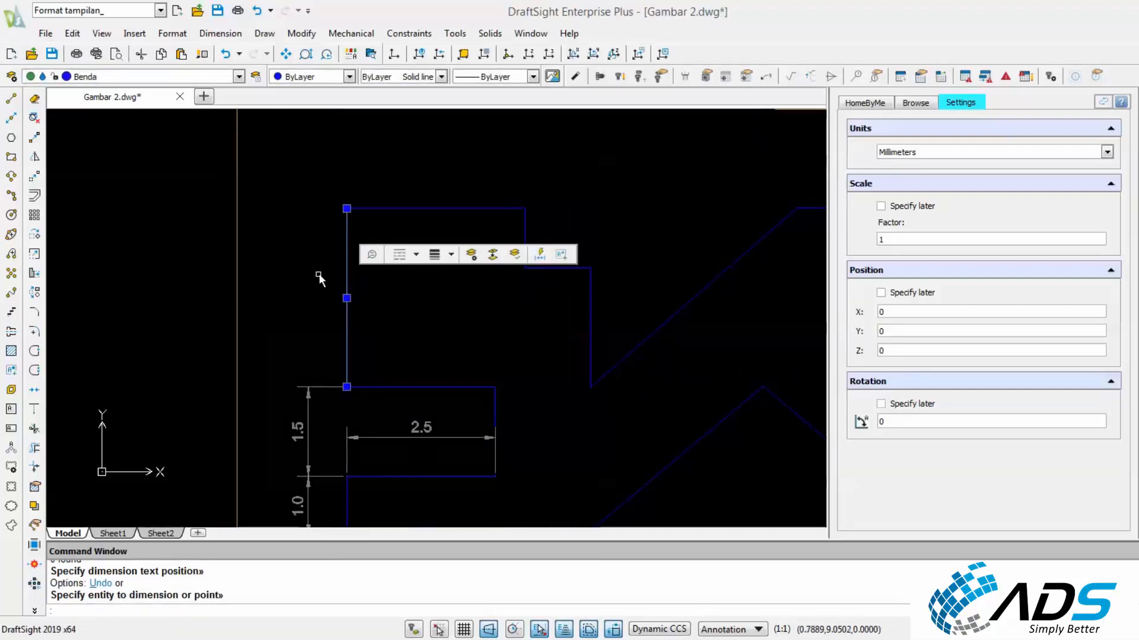
key("Escape")
key("Escape")
key("Escape")
right_click(393, 272)
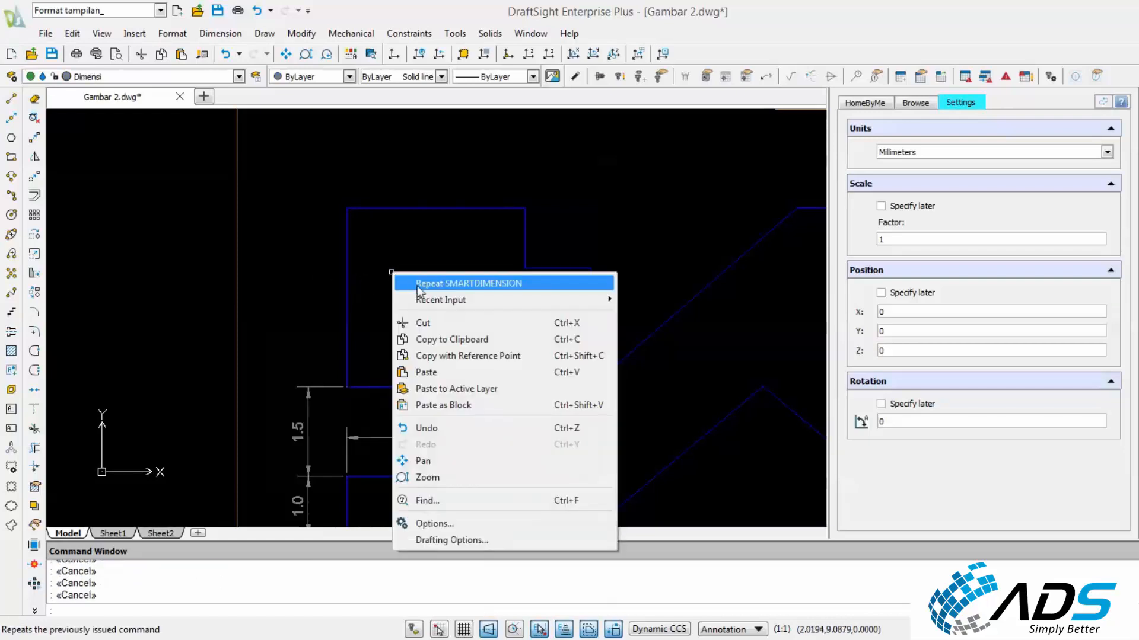
left_click(403, 278)
left_click(349, 277)
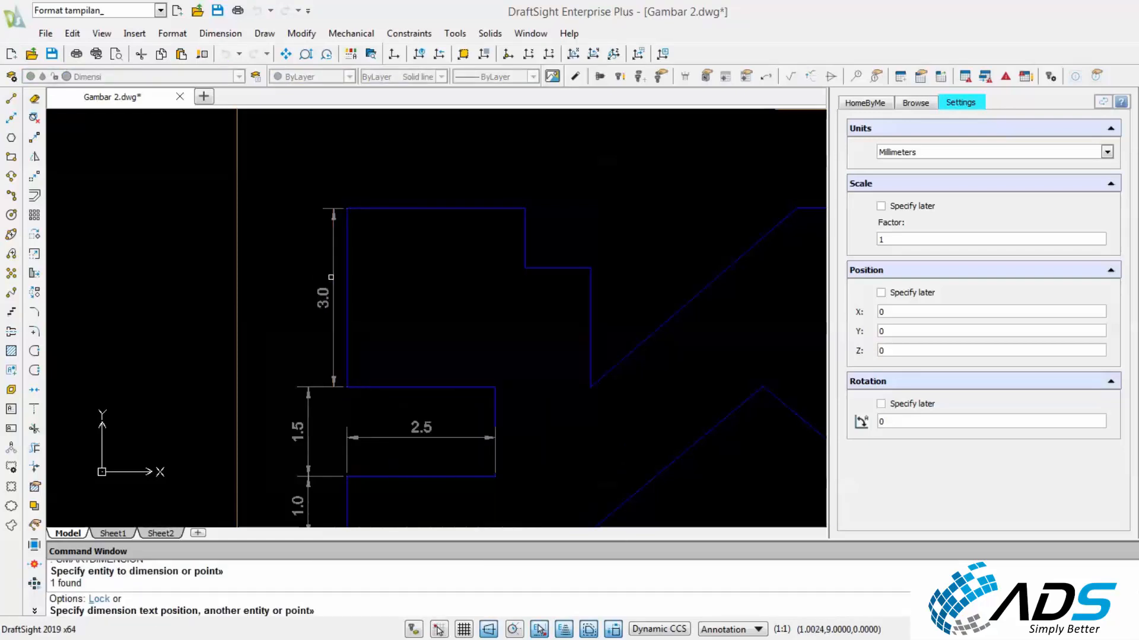
left_click(309, 291)
key("Escape")
Dimension the profile's upper-left horizontal edge, placing the dimension above it.
scroll(420, 305, "down", 5)
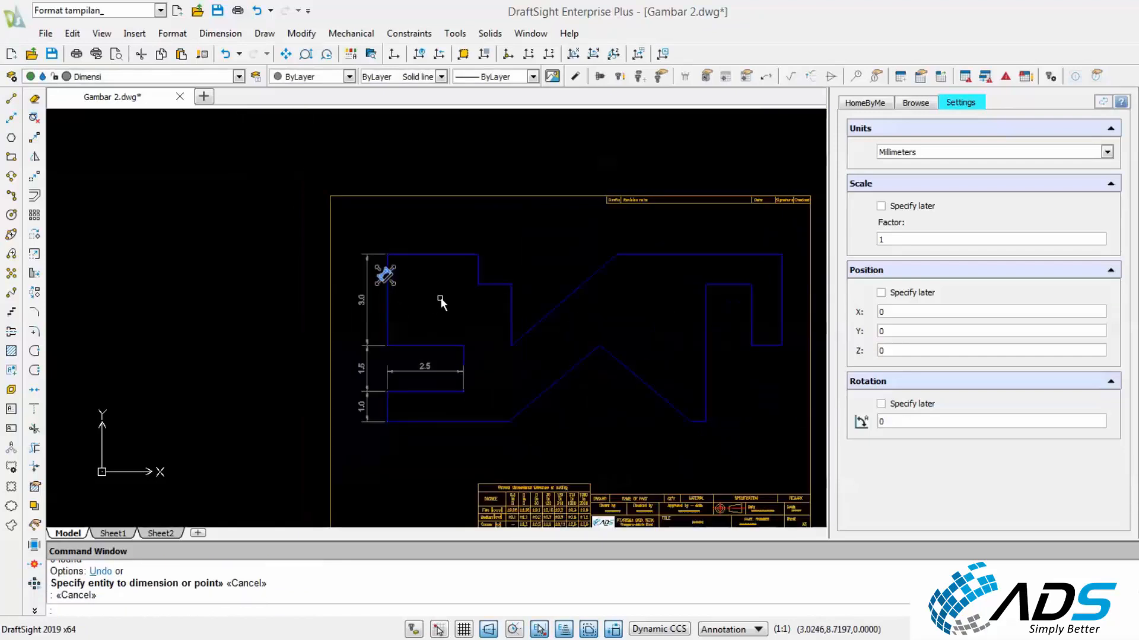
scroll(482, 302, "up", 4)
right_click(443, 266)
key("Escape")
key("Return")
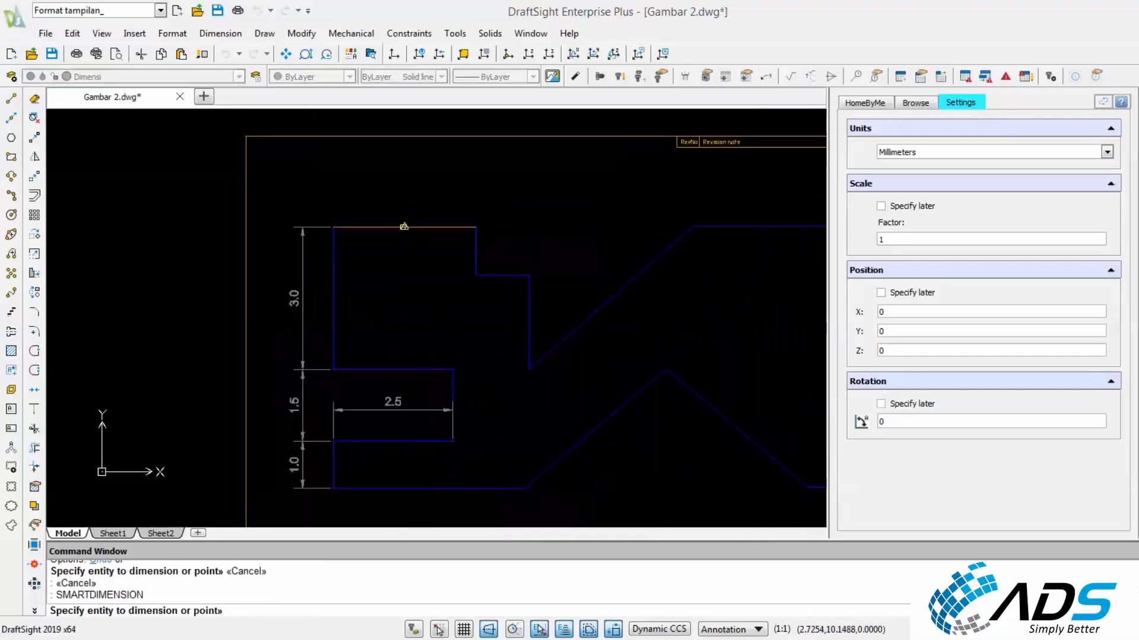
left_click(393, 227)
left_click(391, 196)
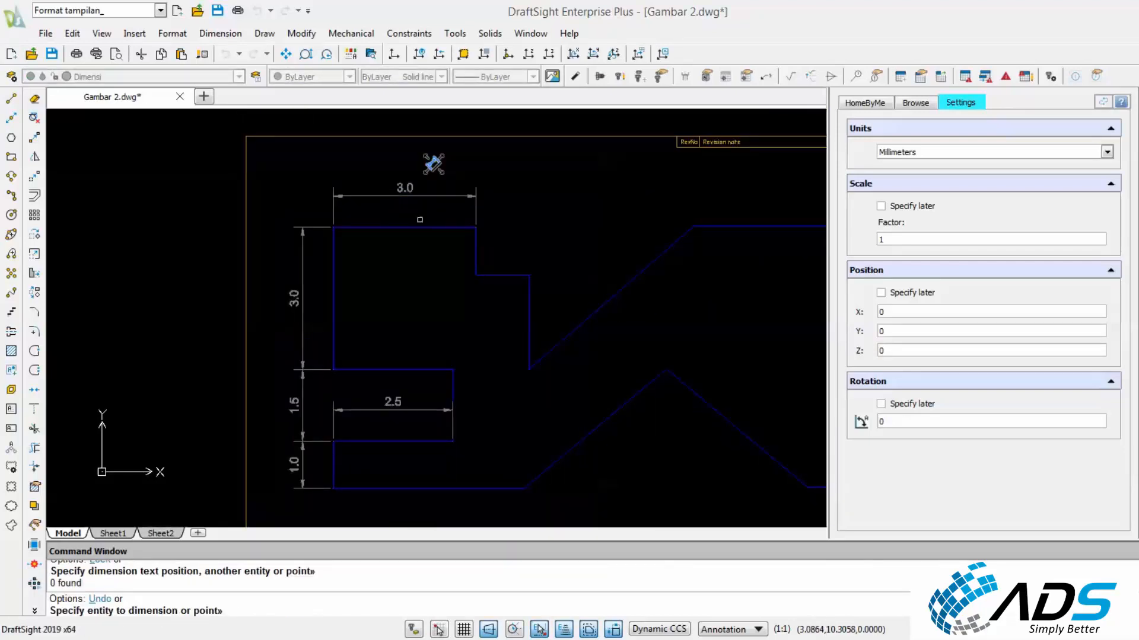
key("Escape")
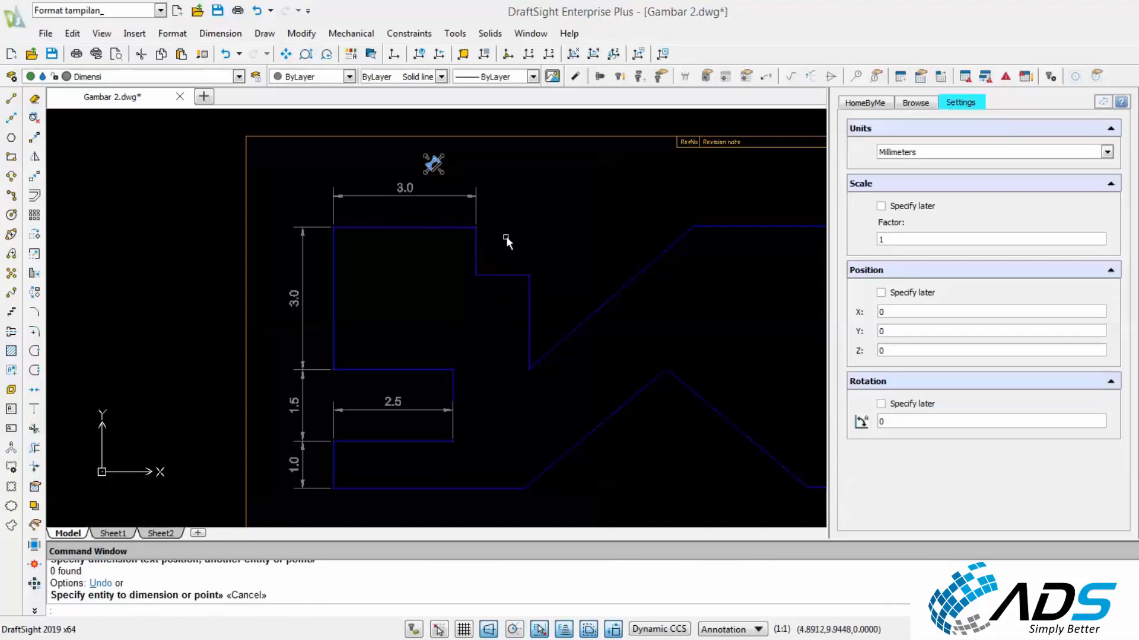
Dimension the short horizontal ledge of the upper-left step, aligned with the dimension above the top edge.
right_click(506, 236)
left_click(536, 205)
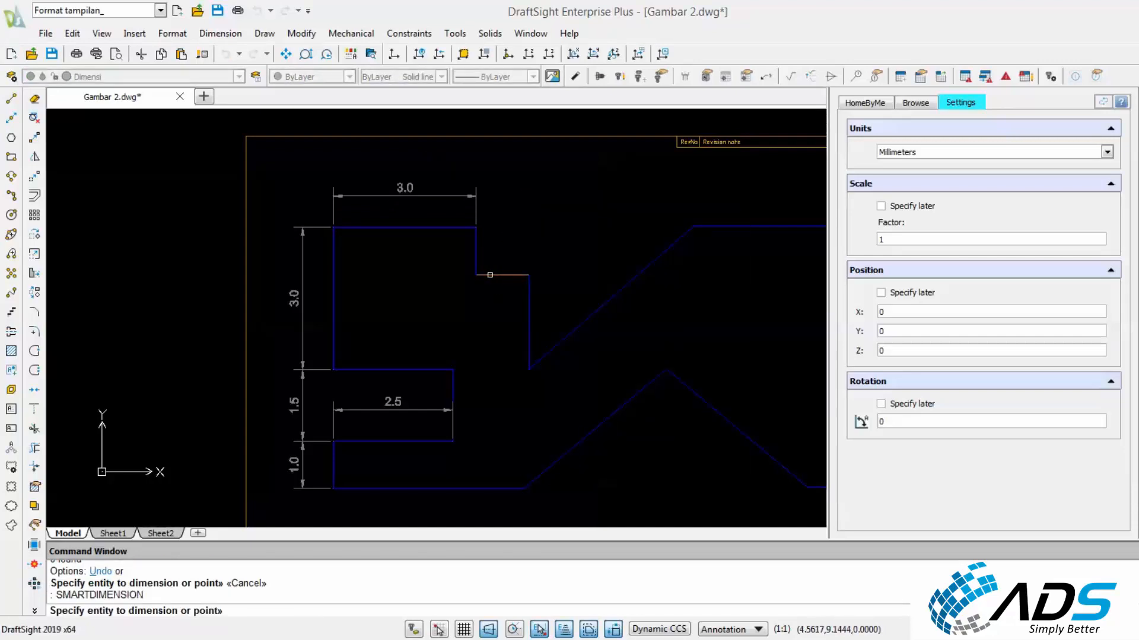
left_click(490, 275)
left_click(501, 194)
key("Escape")
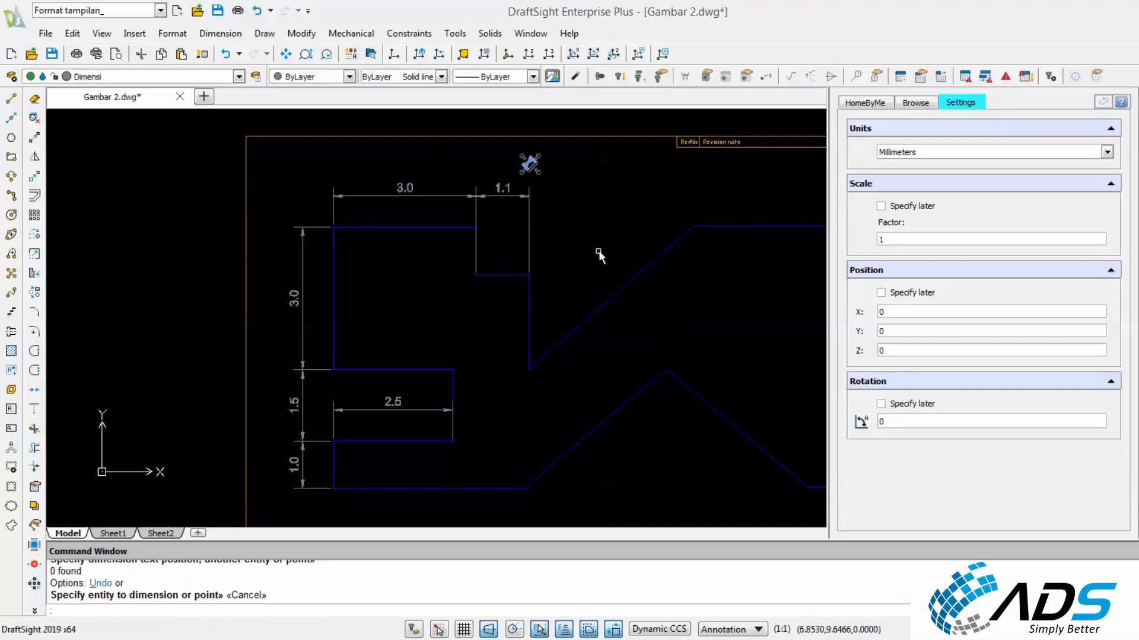
Check the reference image and dimension the vertical edge below the upper-left step, placing the text inside the profile.
mouse_move(599, 250)
middle_mouse_down()
mouse_move(498, 257)
mouse_move(475, 275)
middle_mouse_up()
scroll(564, 276, "down", 5)
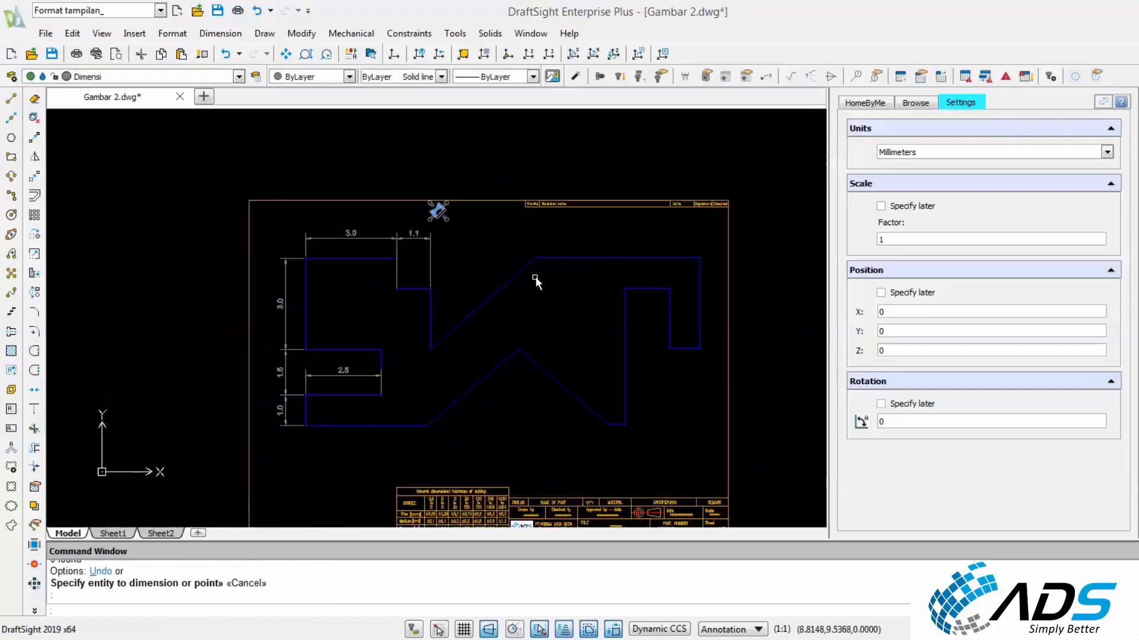
middle_click_drag(617, 351, 414, 320)
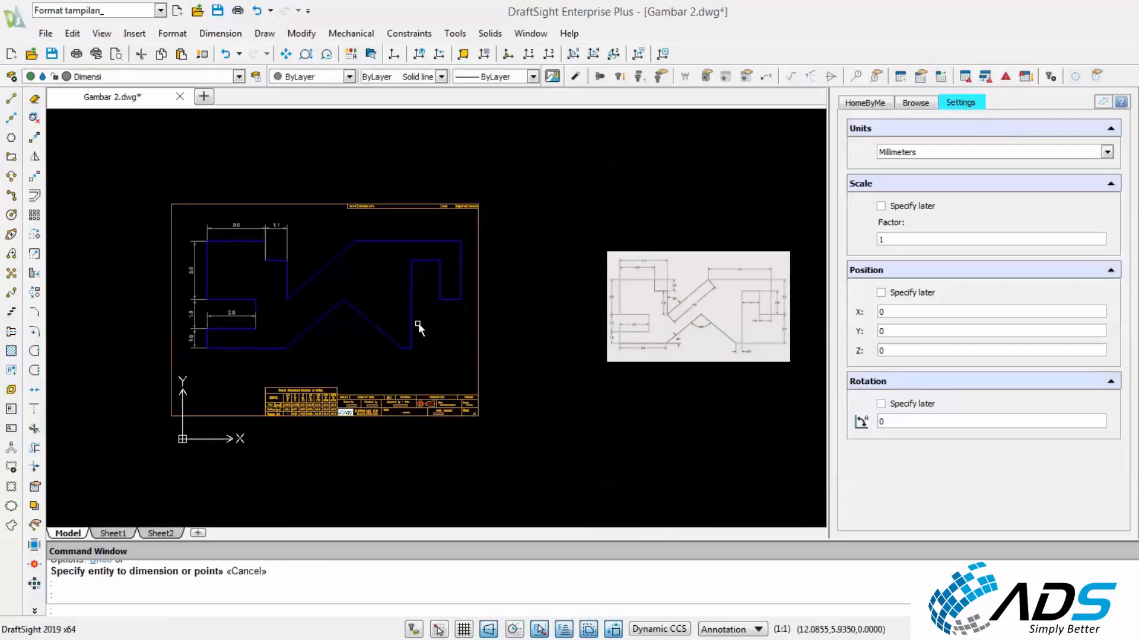
scroll(418, 322, "up", 2)
scroll(653, 287, "up", 3)
middle_click_drag(682, 310, 675, 311)
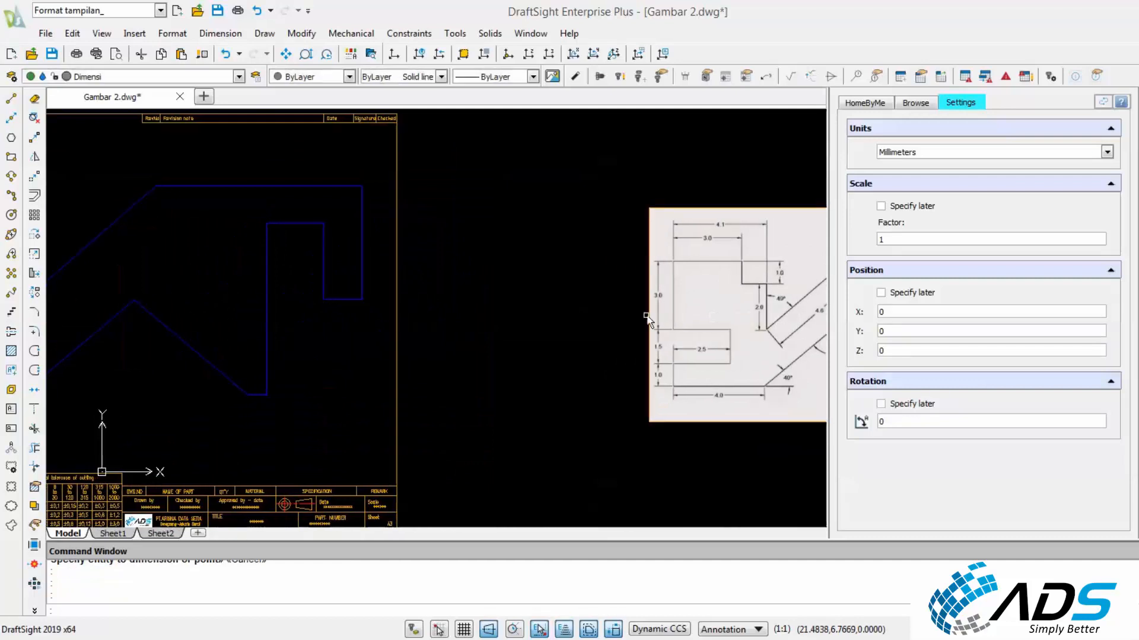
middle_click_drag(436, 294, 791, 331)
right_click(402, 269)
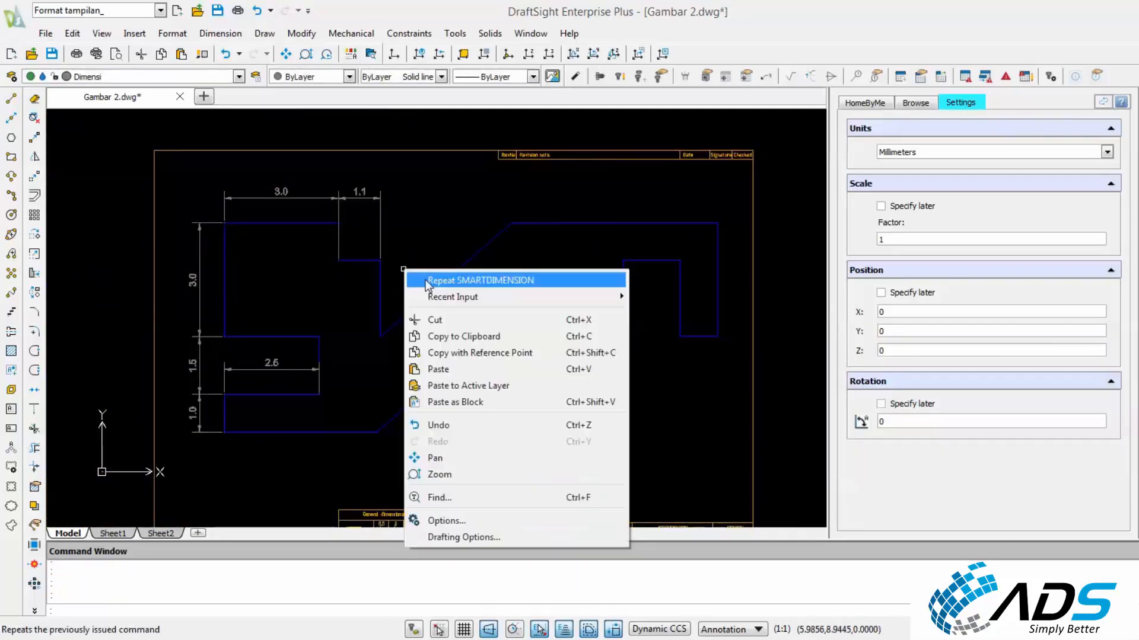
left_click(409, 276)
left_click(383, 278)
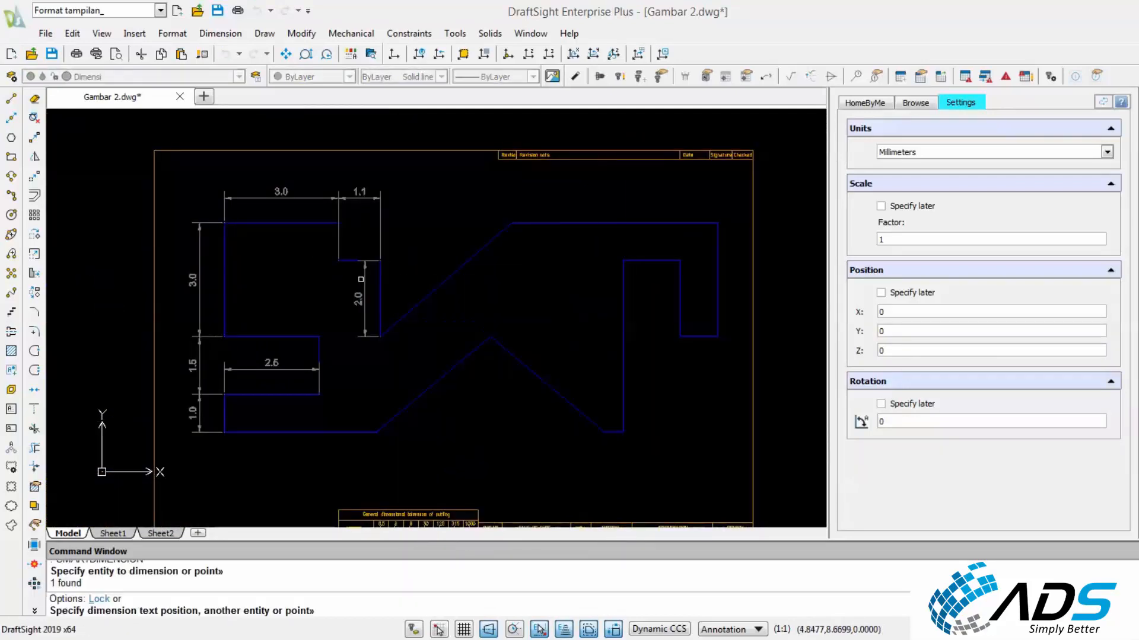
left_click(354, 300)
key("Escape")
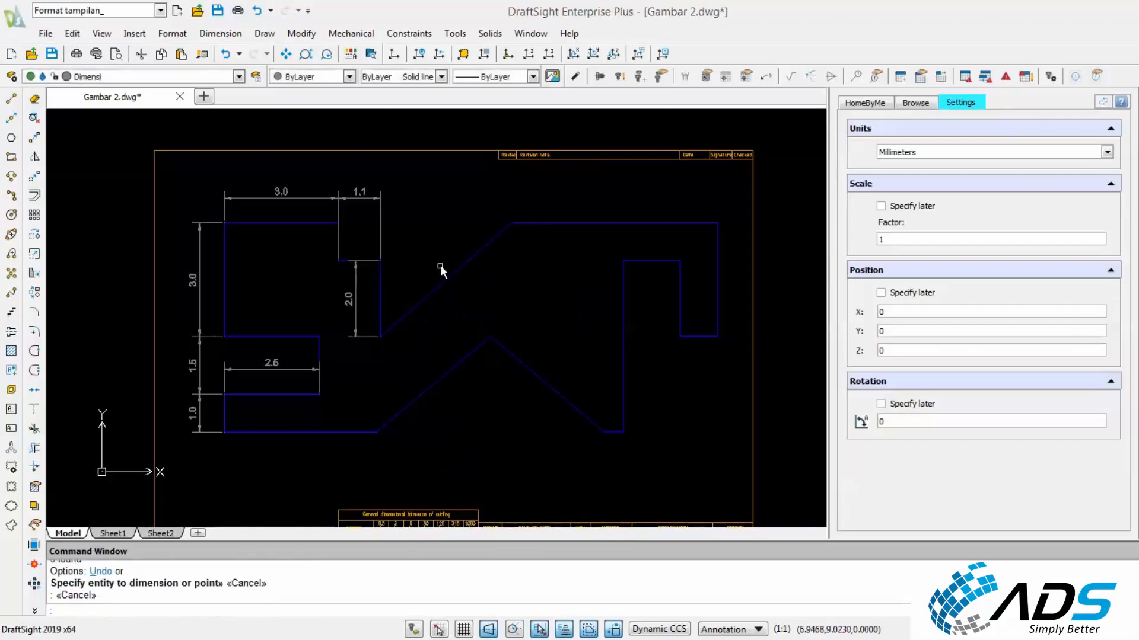
Dimension the angle between the vertical edge below the upper-left step and the adjoining long sloped edge, placing the arc above them.
right_click(430, 228)
key("Escape")
key("Escape")
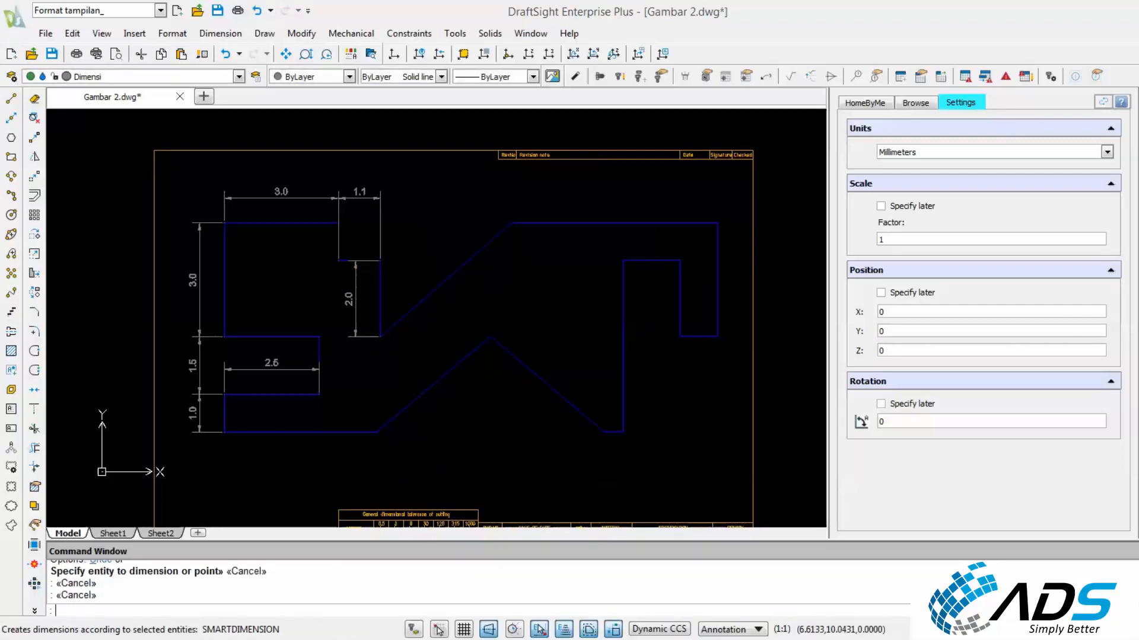
right_click(434, 222)
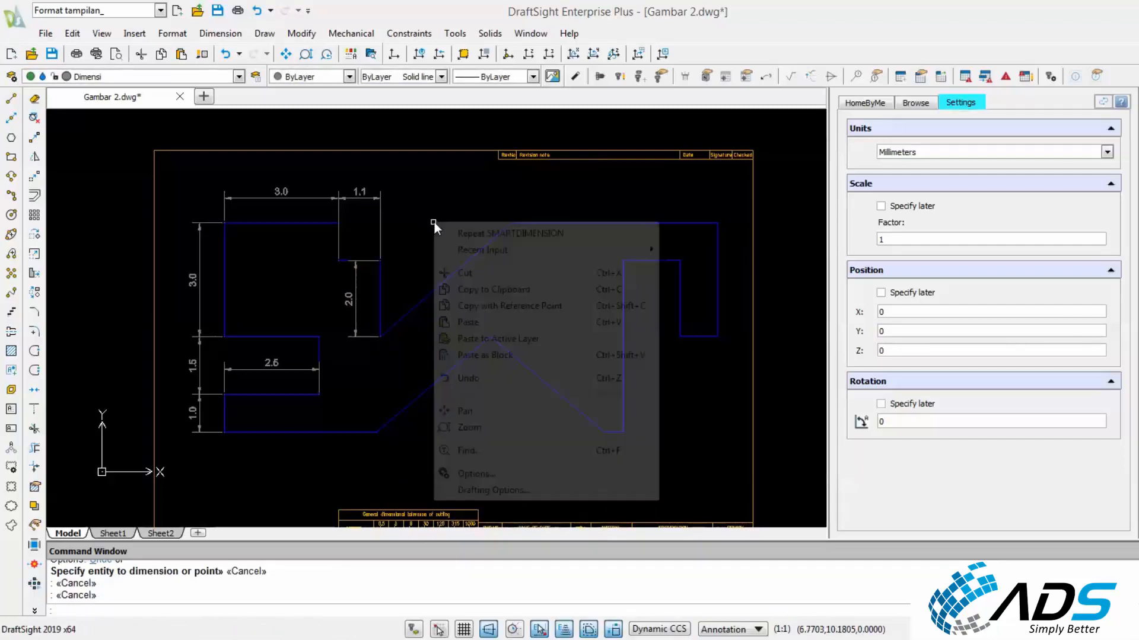
left_click(453, 232)
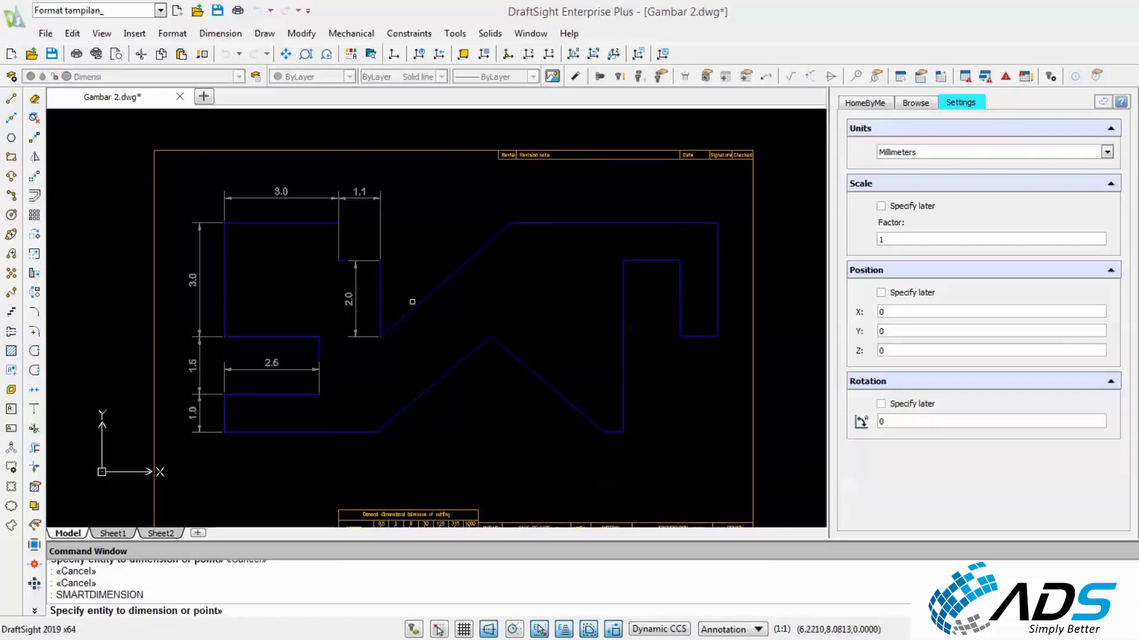
left_click(407, 310)
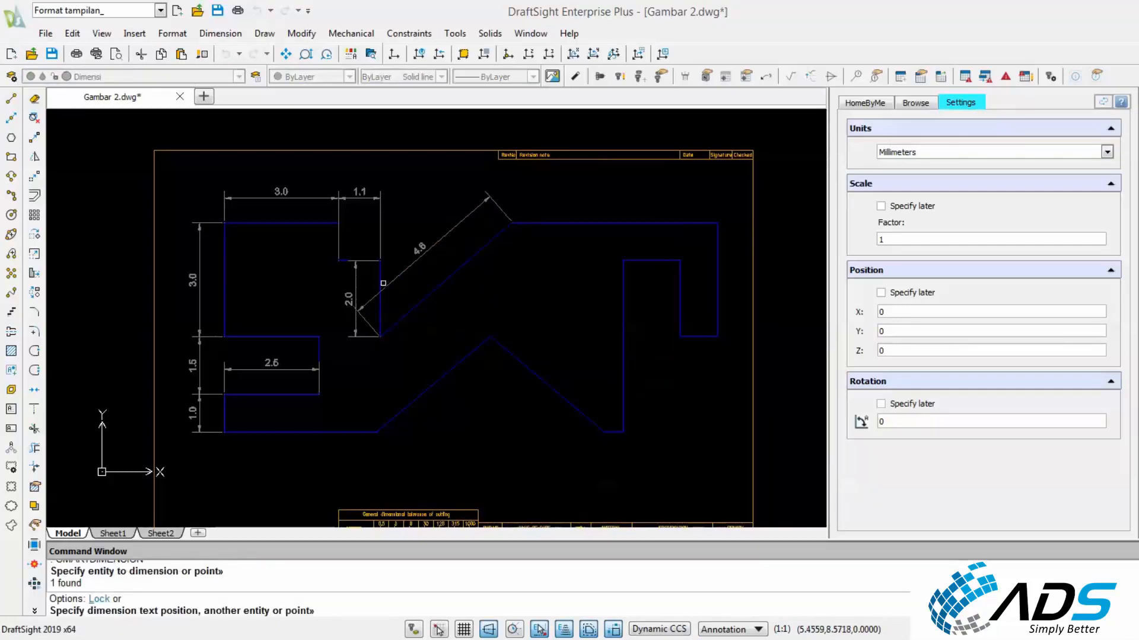
left_click(382, 284)
left_click(432, 233)
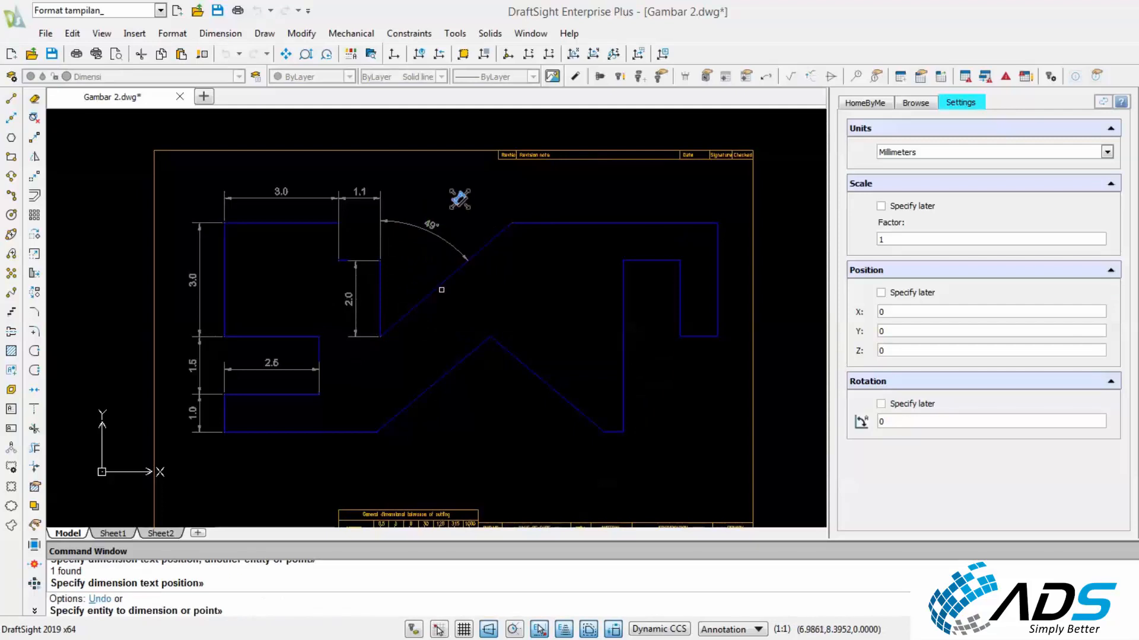
left_click(441, 290)
key("Escape")
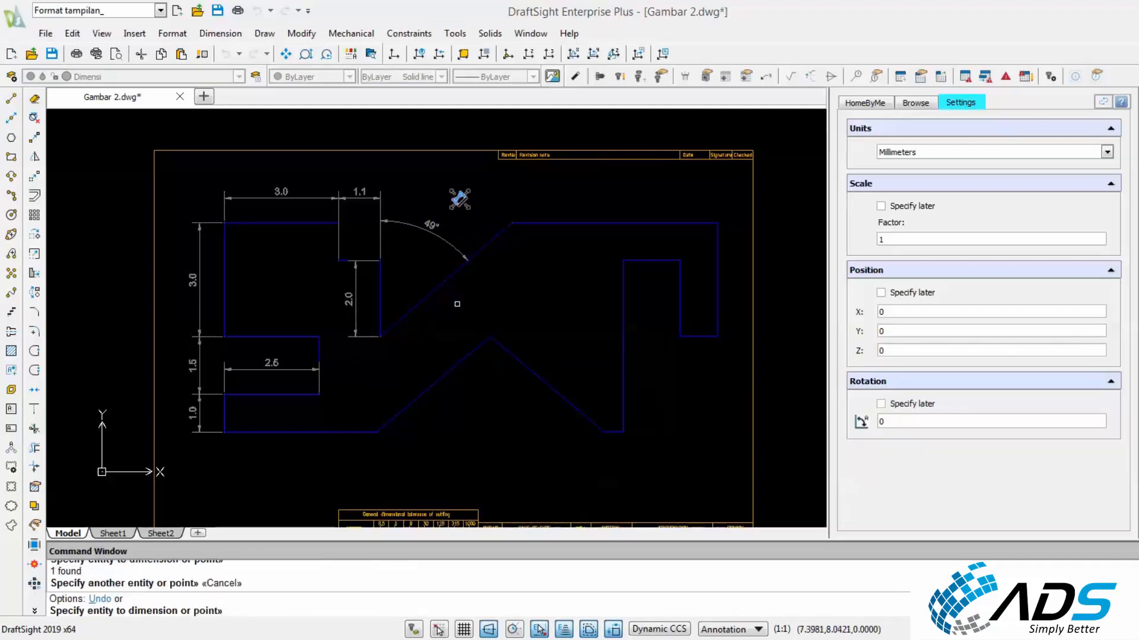
right_click(497, 275)
left_click(516, 285)
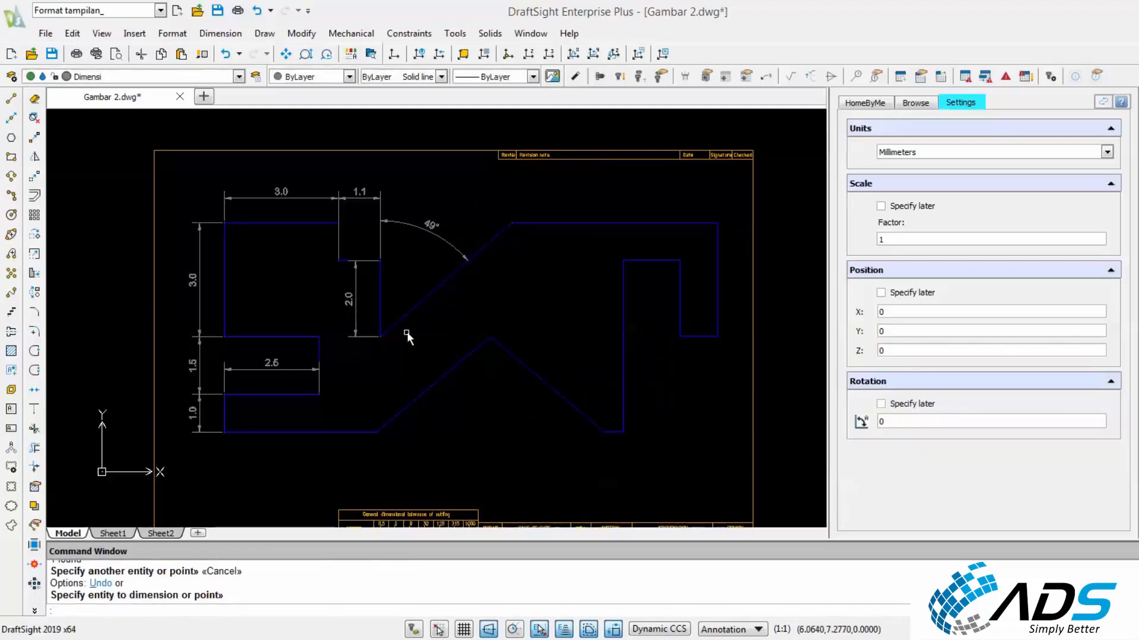
left_click(421, 302)
key("Escape")
key("Escape")
key("Escape")
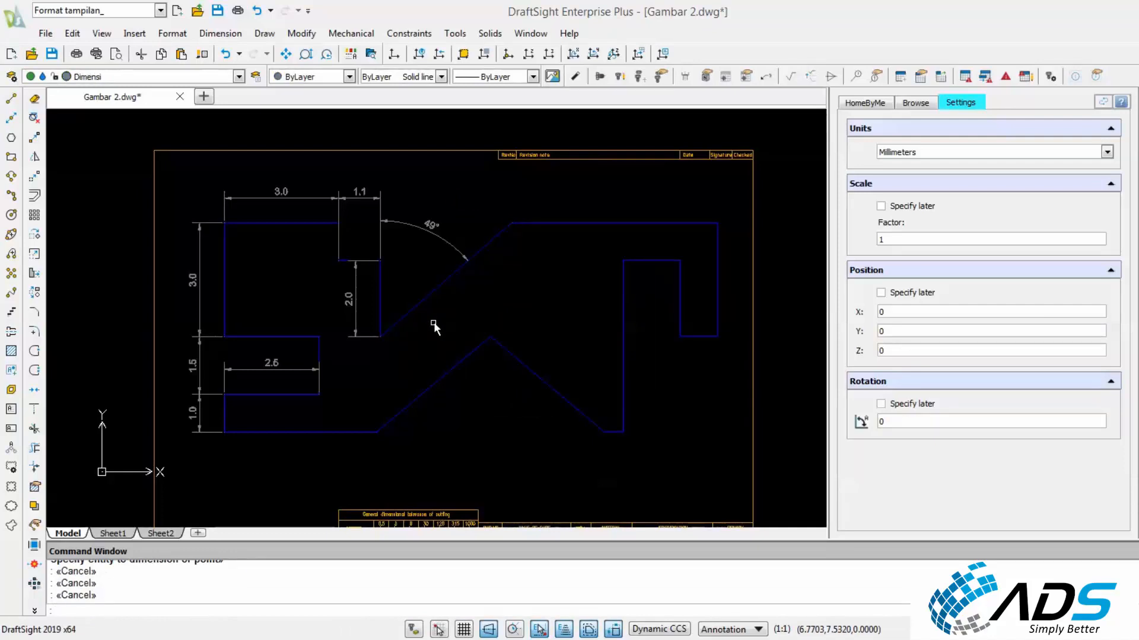
Dimension the length of the upper sloped edge parallel to it, placing the dimension on its lower-right side.
right_click(433, 322)
left_click(444, 325)
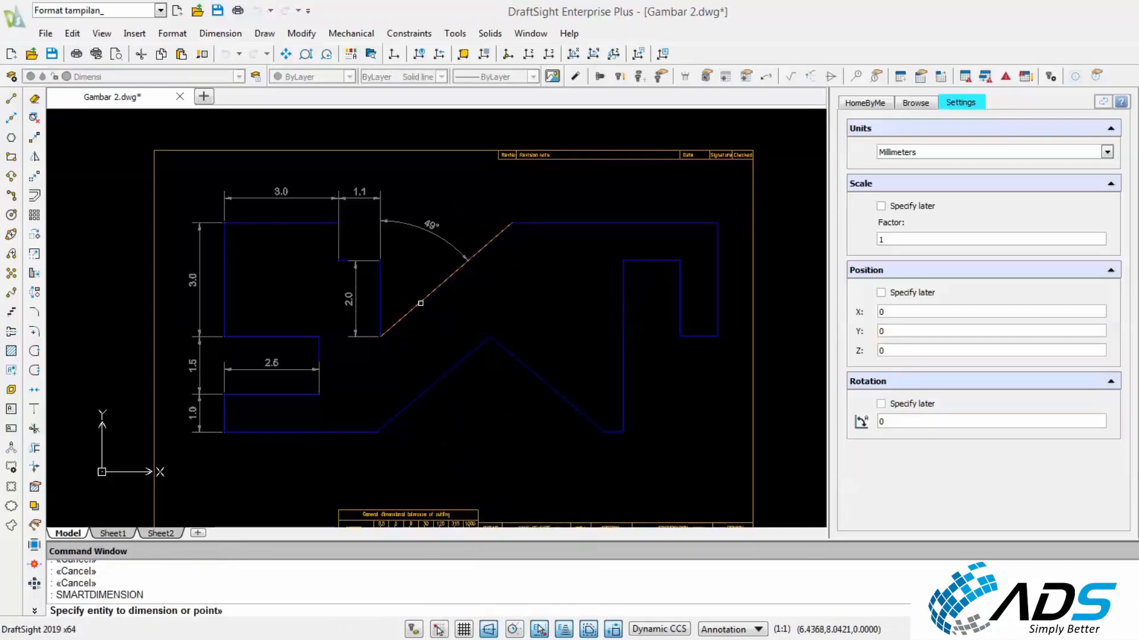
left_click(420, 303)
left_click(447, 326)
scroll(493, 308, "up", 2)
key("Escape")
scroll(493, 308, "down", 2)
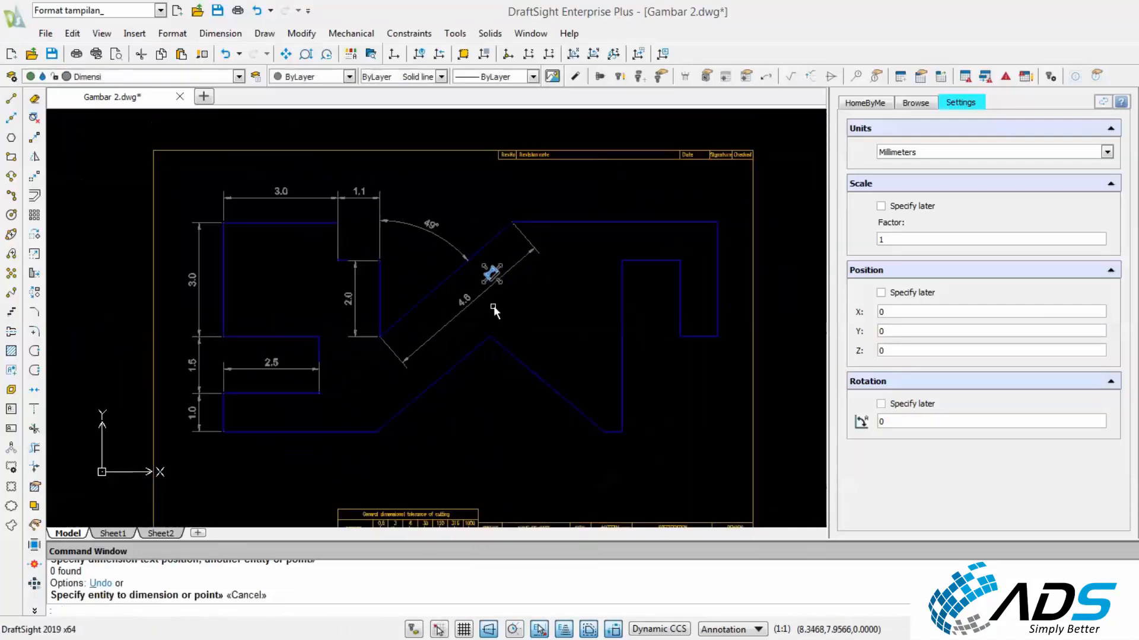
Check the reference image and dimension the profile's upper-right horizontal edge, placing the dimension above it.
scroll(494, 308, "down", 1)
middle_click_drag(628, 311, 376, 311)
scroll(790, 337, "up", 2)
scroll(717, 330, "down", 1)
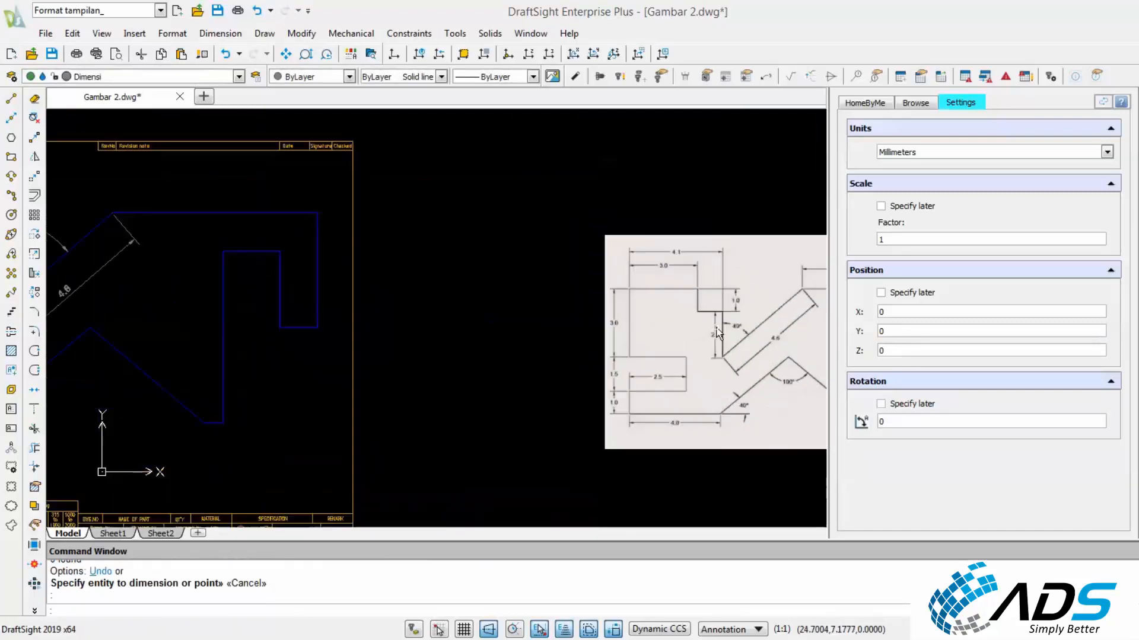
scroll(717, 330, "down", 2)
middle_click_drag(526, 321, 712, 287)
scroll(512, 314, "up", 1)
middle_click_drag(492, 288, 365, 325)
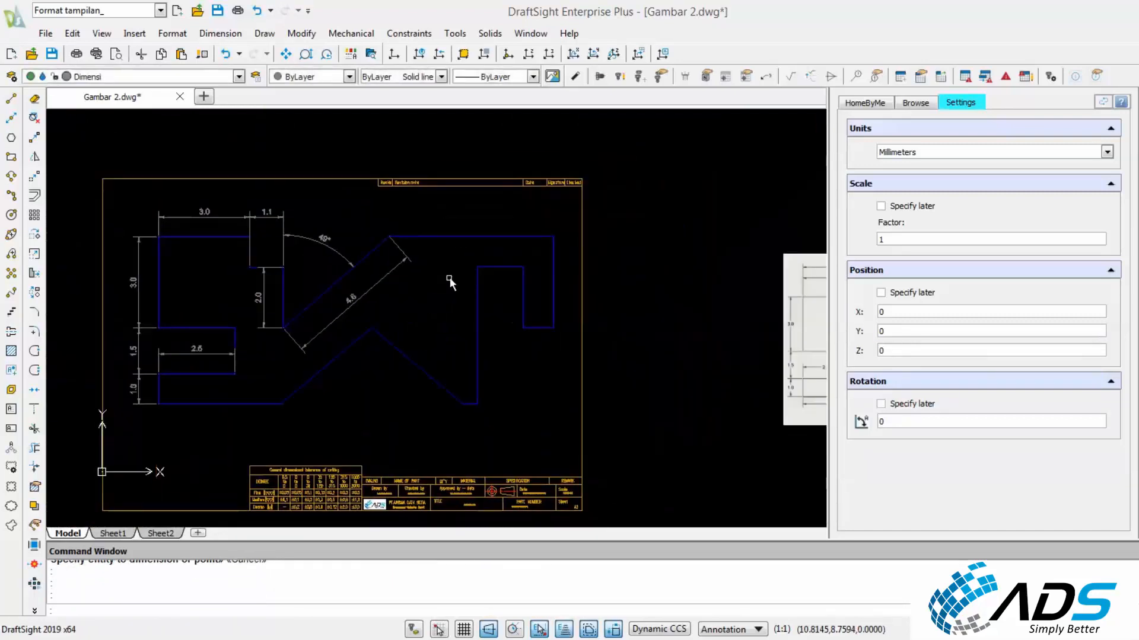
right_click(455, 253)
left_click(473, 262)
left_click(450, 237)
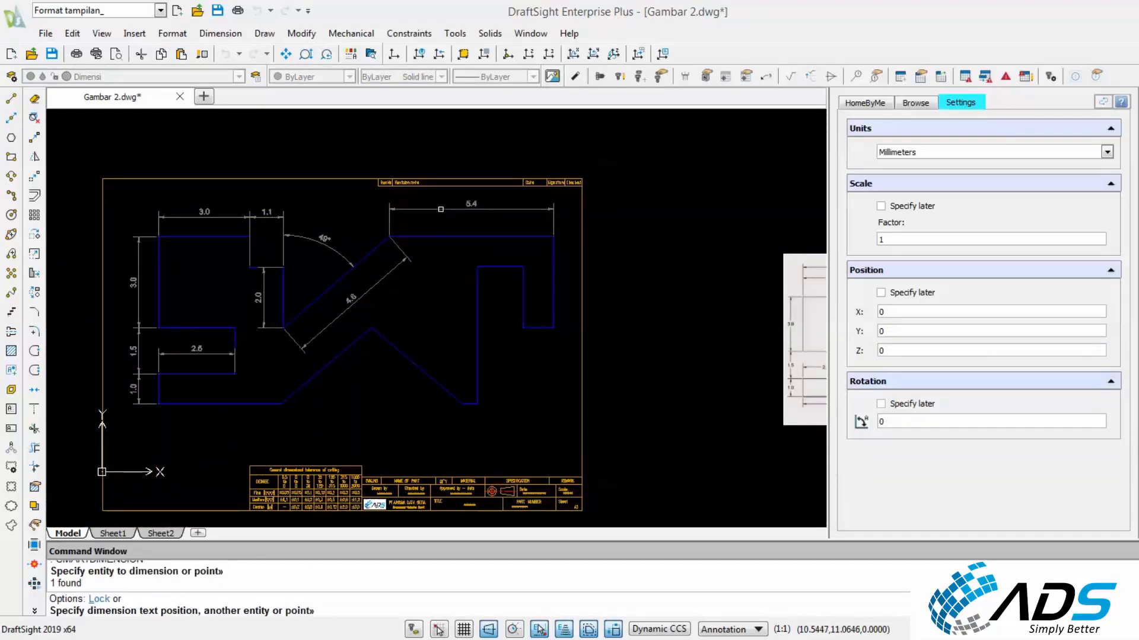
left_click(440, 209)
key("Escape")
key("Escape")
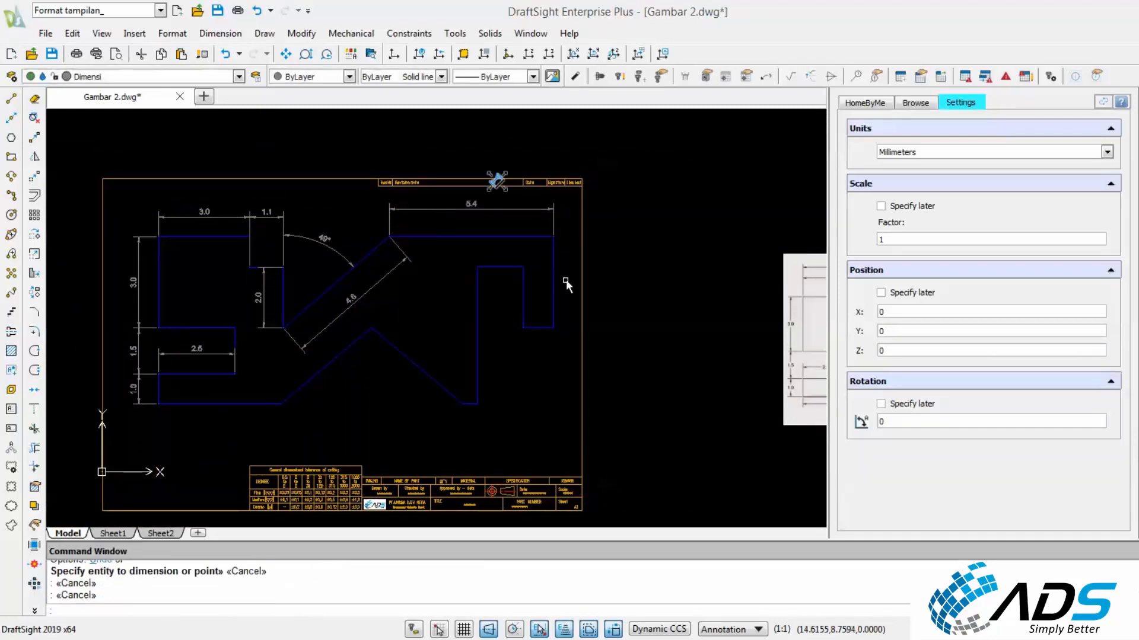
Check the reference image and dimension the top edge of the right-hand slot, placing the dimension inside the slot.
scroll(566, 279, "down", 3)
scroll(808, 326, "up", 5)
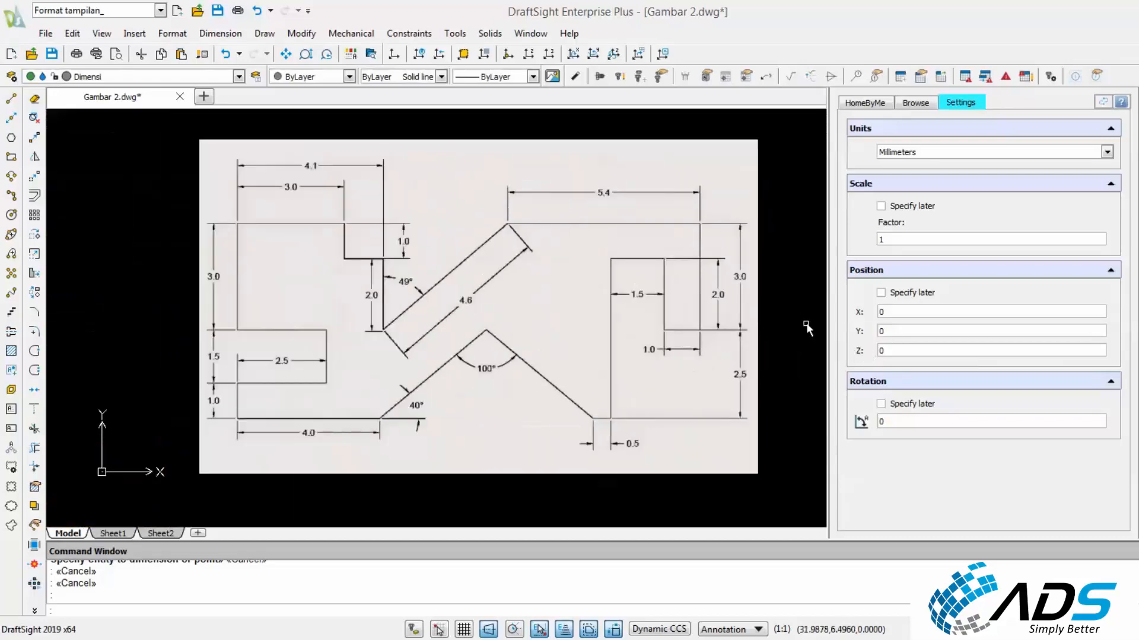
scroll(807, 326, "down", 2)
middle_click_drag(407, 297, 624, 291)
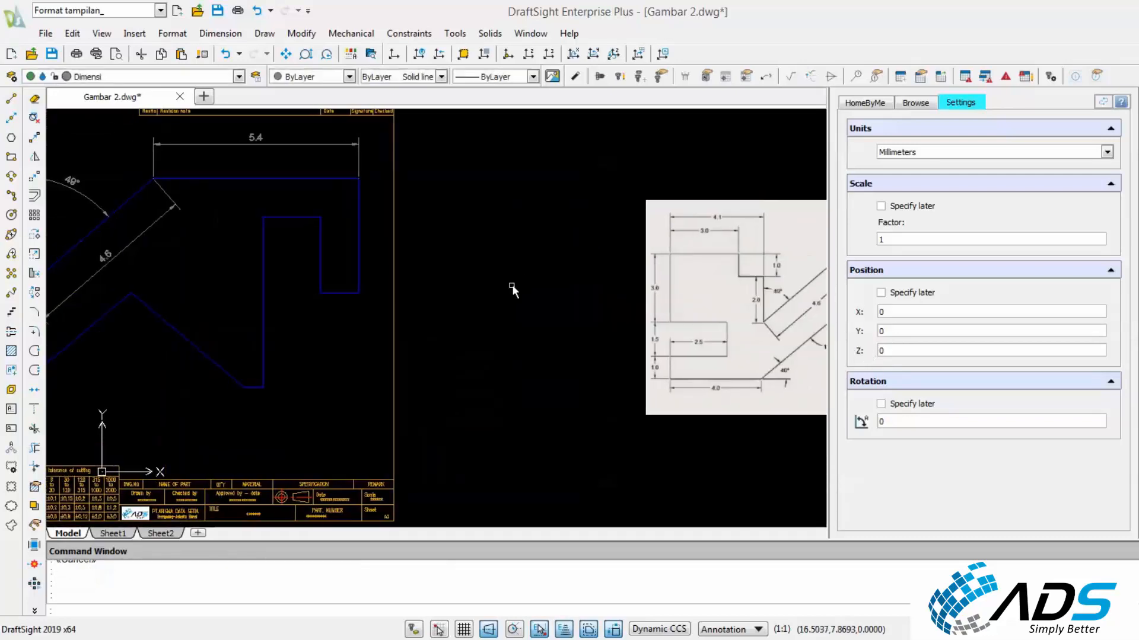
right_click(412, 223)
left_click(430, 231)
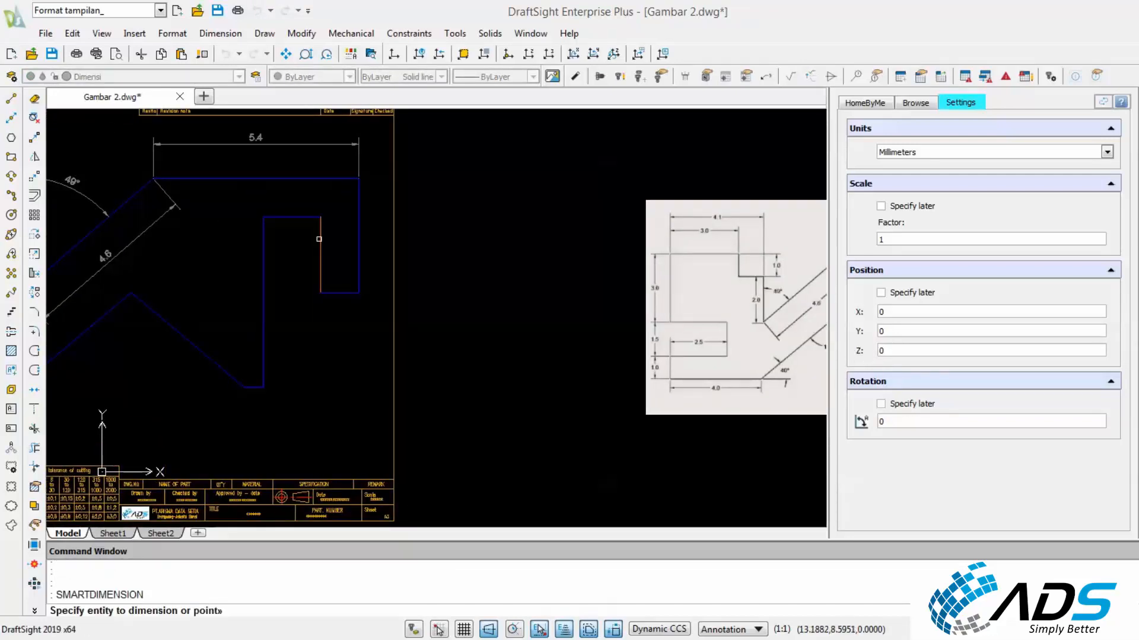
left_click(301, 218)
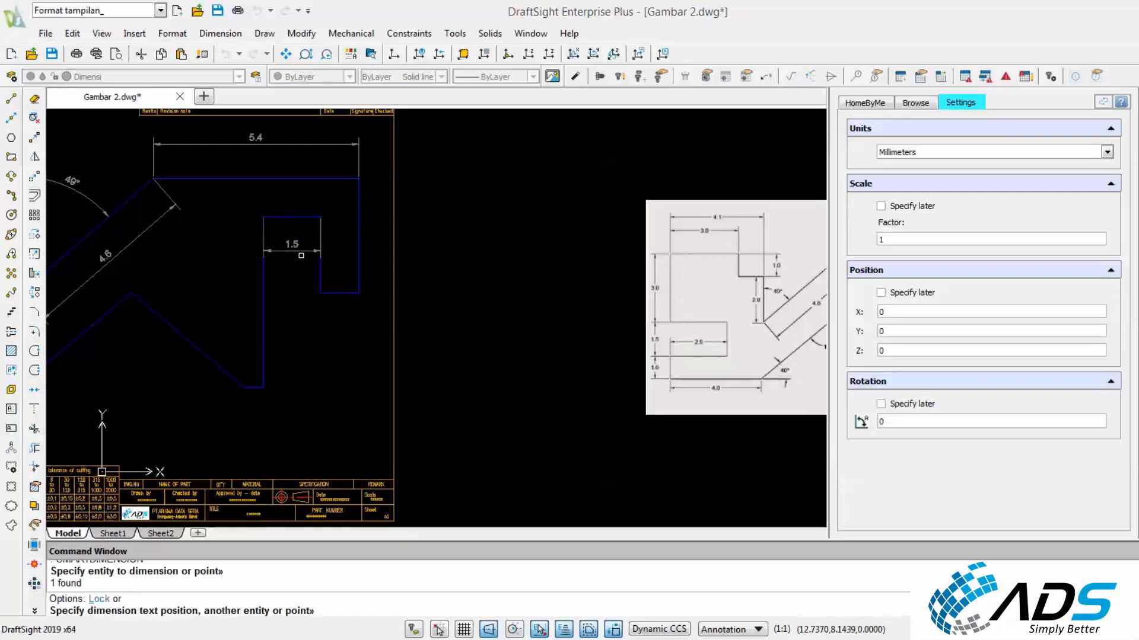
left_click(319, 254)
right_click(374, 209)
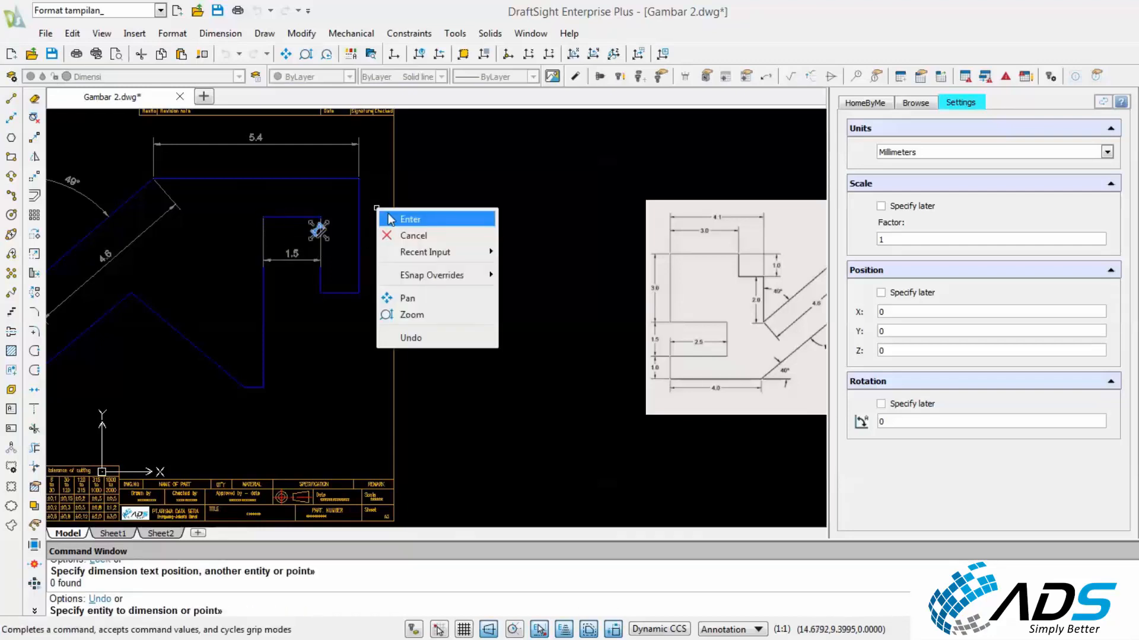
left_click(403, 228)
Dimension the profile's rightmost vertical edge, placing the dimension outside the profile to its right.
right_click(384, 211)
left_click(427, 220)
left_click(356, 224)
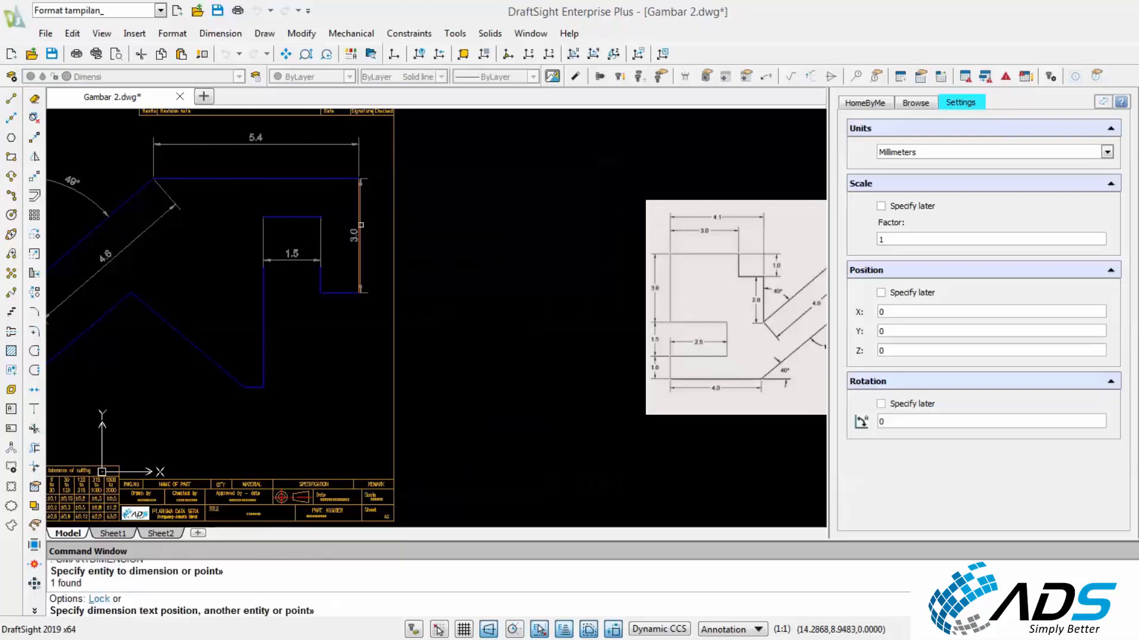
left_click(382, 249)
key("Escape")
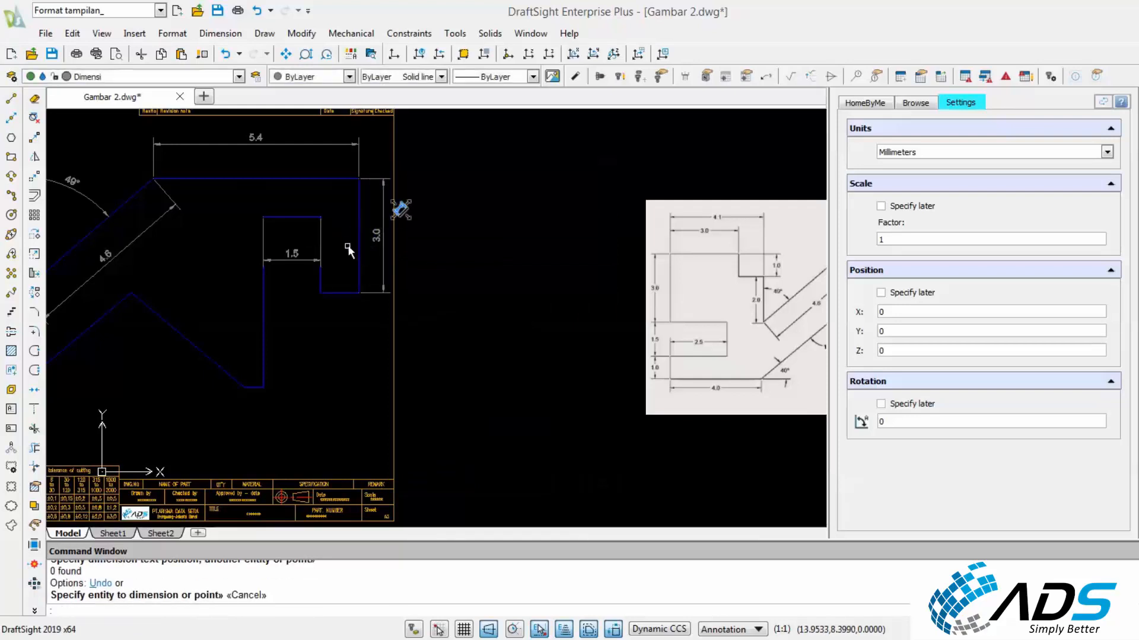
Dimension the short bottom edge of the right arm, placing the dimension below it.
right_click(344, 239)
left_click(361, 249)
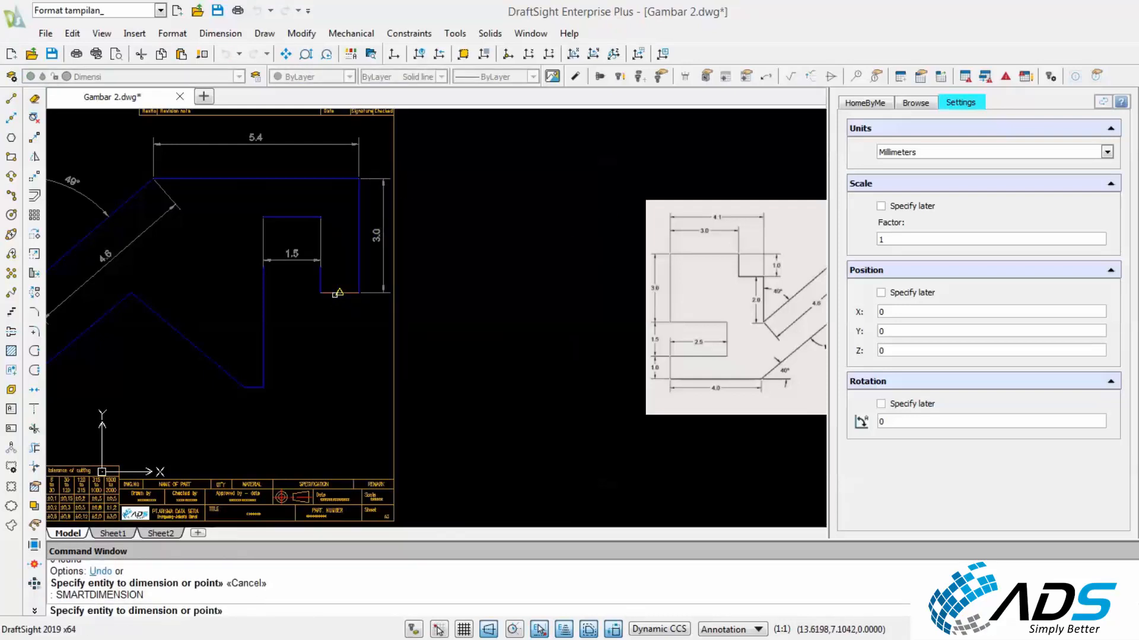
left_click(335, 293)
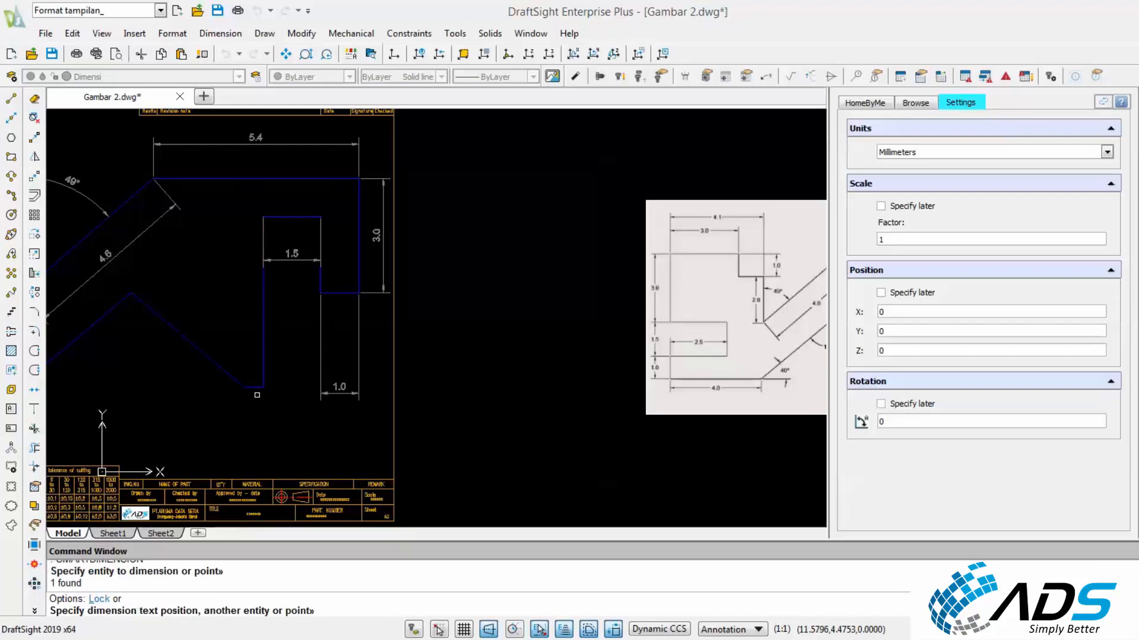
left_click(253, 387)
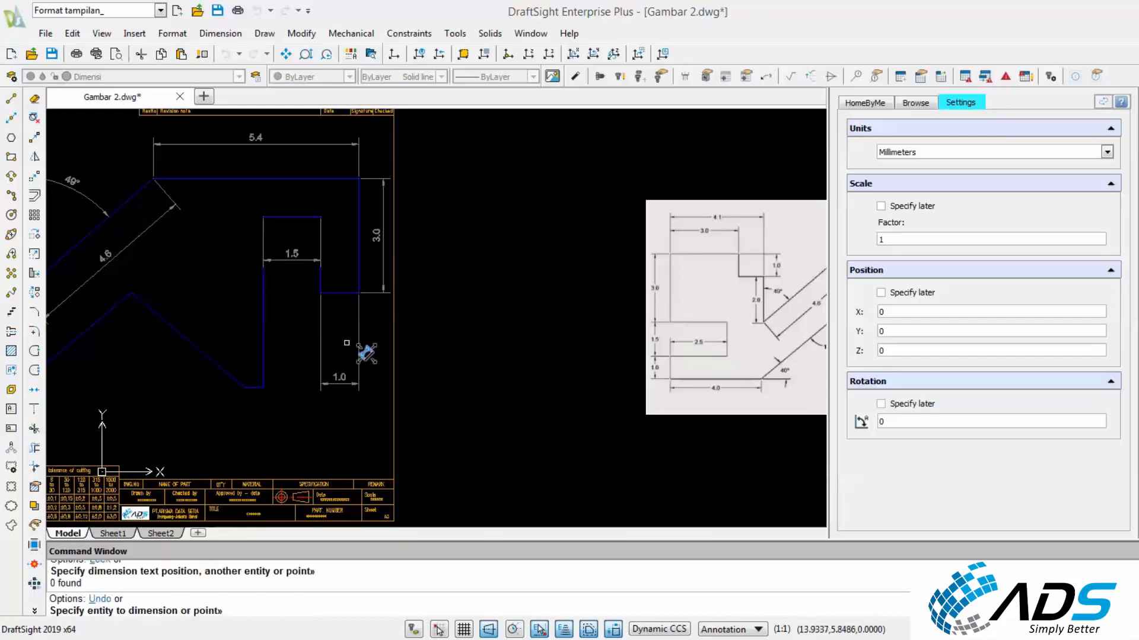
scroll(363, 355, "up", 2)
key("Escape")
key("Escape")
Move the right arm's width dimension up close to its bottom edge, with the text left of the extension lines as in the reference image.
scroll(339, 382, "down", 4)
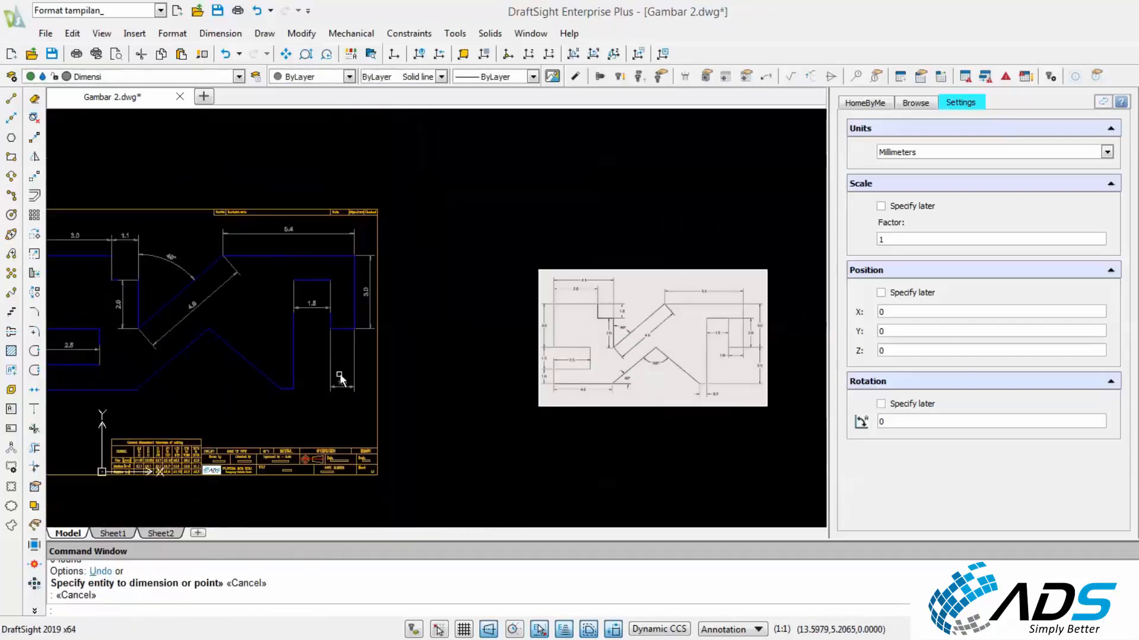
scroll(340, 374, "down", 1)
scroll(631, 332, "up", 4)
scroll(630, 332, "down", 3)
scroll(270, 385, "up", 3)
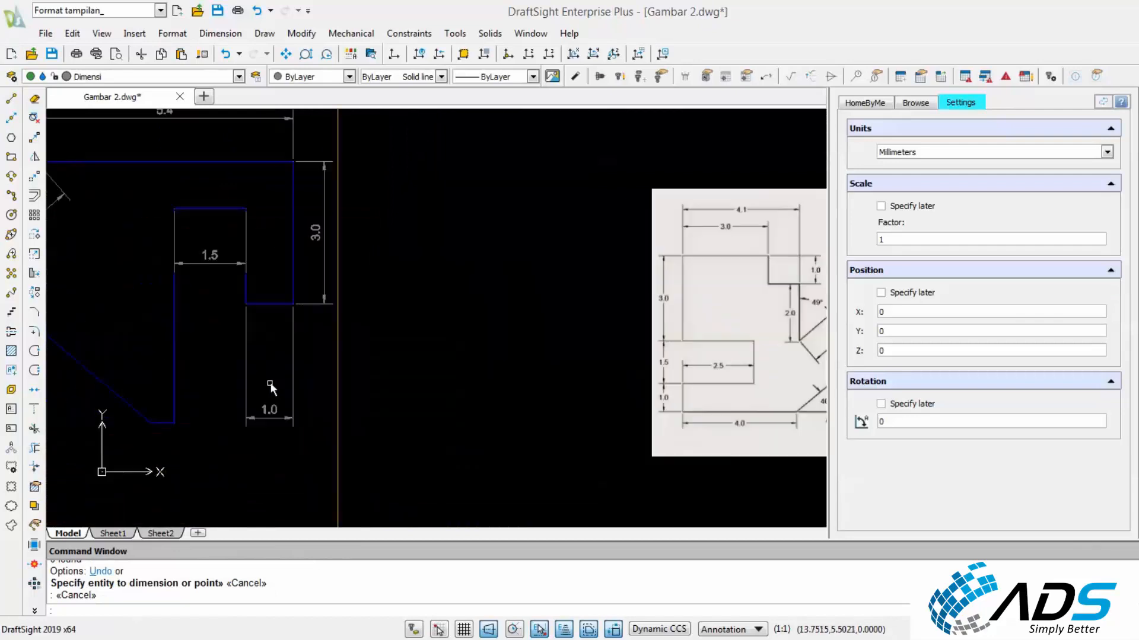
key("Escape")
left_click(268, 415)
left_click_drag(268, 415, 245, 341)
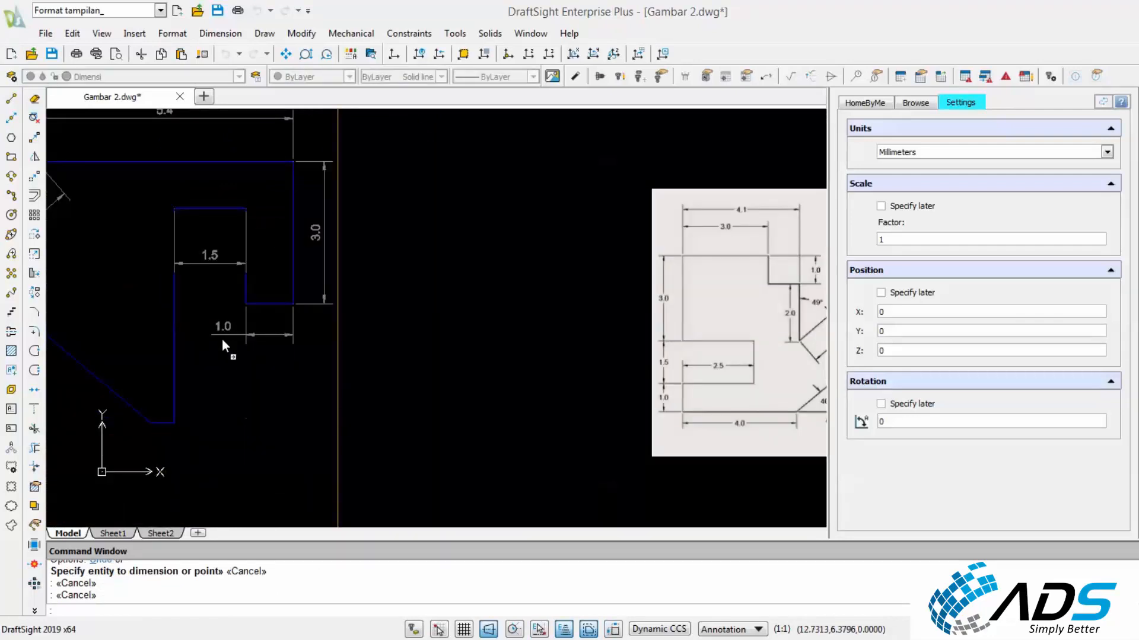
key("Escape")
Dimension the vertical distance from the right arm's bottom edge to the profile's base, aligned with the vertical dimension outside the right side.
scroll(226, 346, "down", 5)
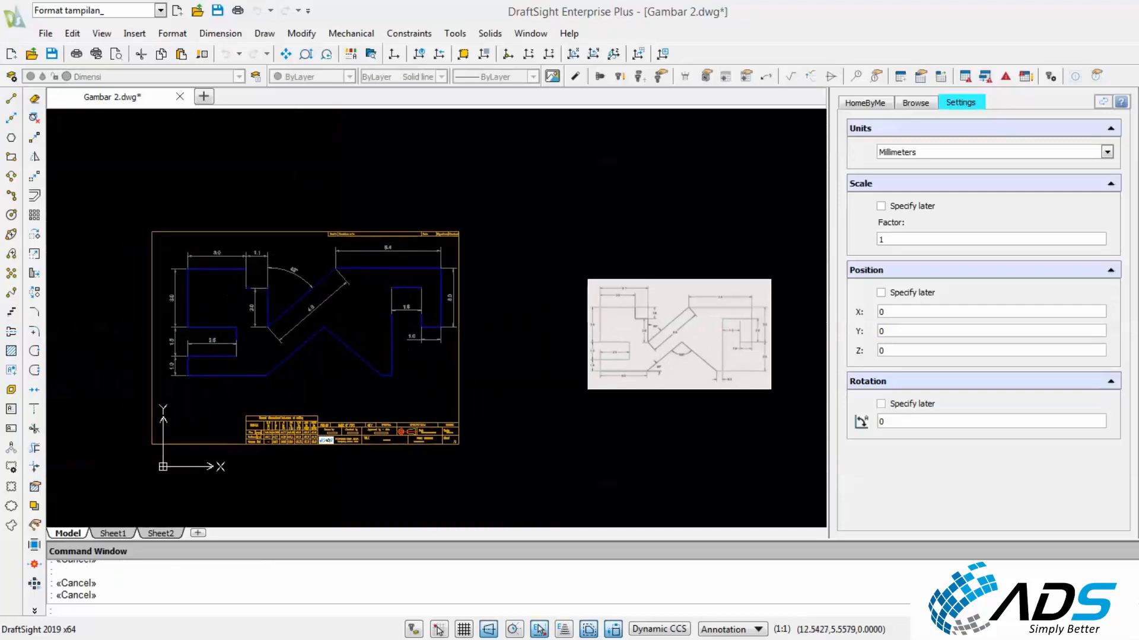
scroll(411, 354, "up", 2)
right_click(433, 236)
left_click(457, 241)
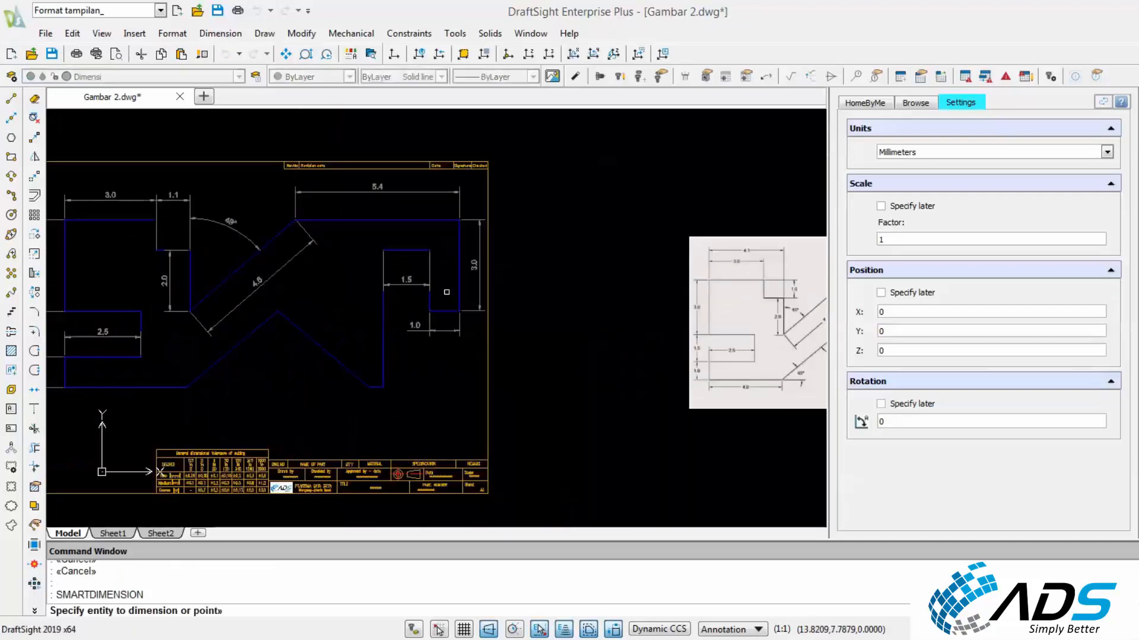
scroll(446, 292, "up", 2)
scroll(444, 292, "down", 3)
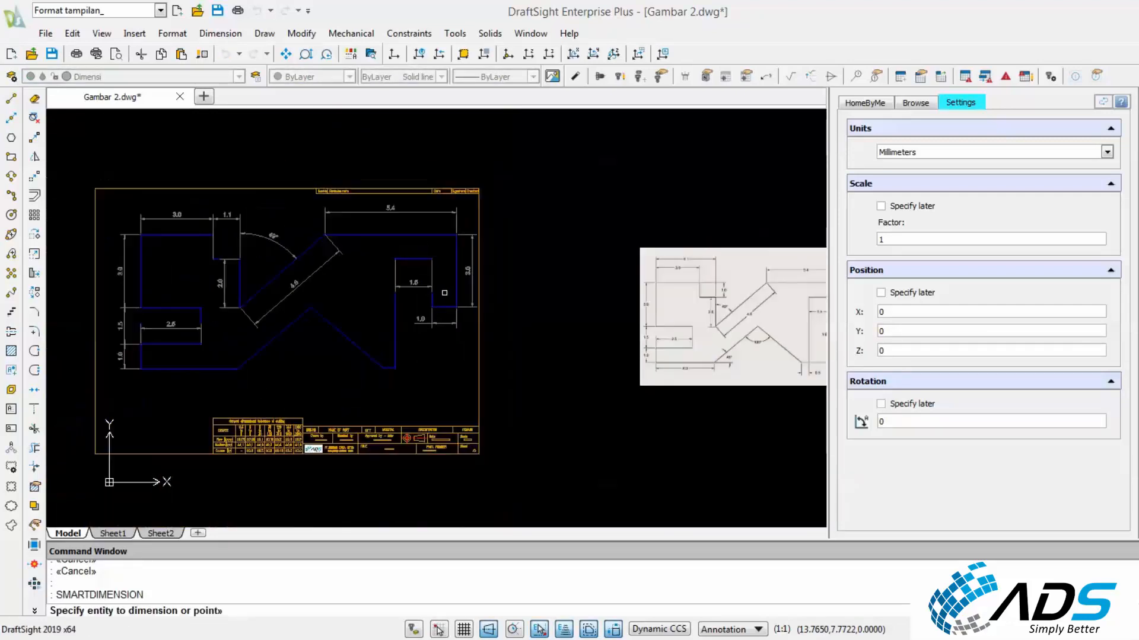
scroll(443, 293, "up", 3)
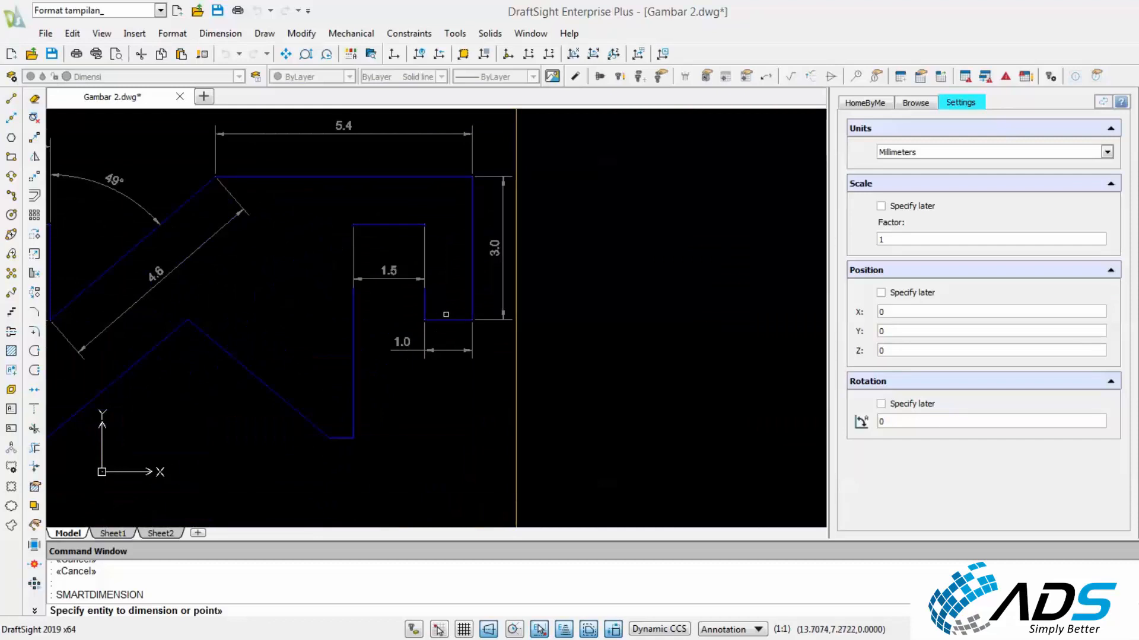
left_click(448, 319)
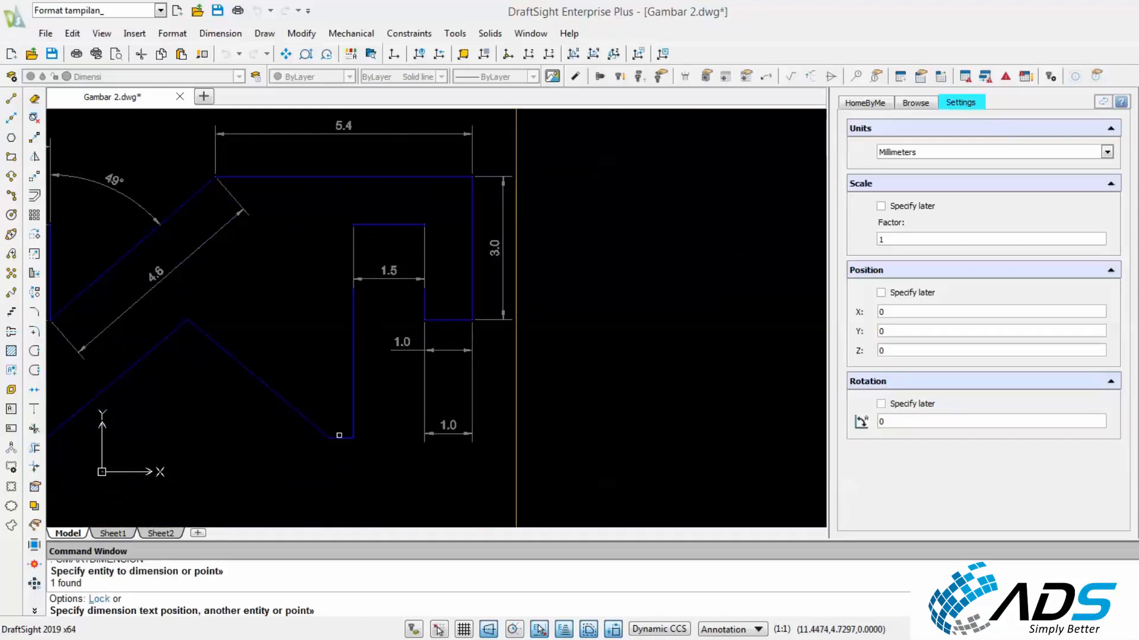
left_click(340, 438)
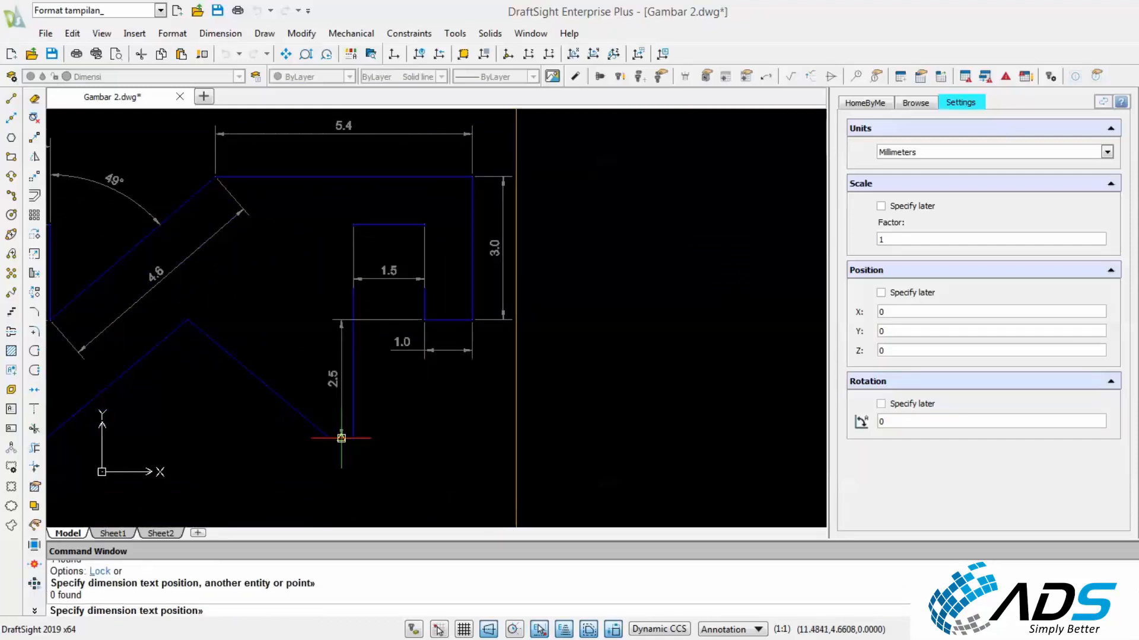
left_click(503, 395)
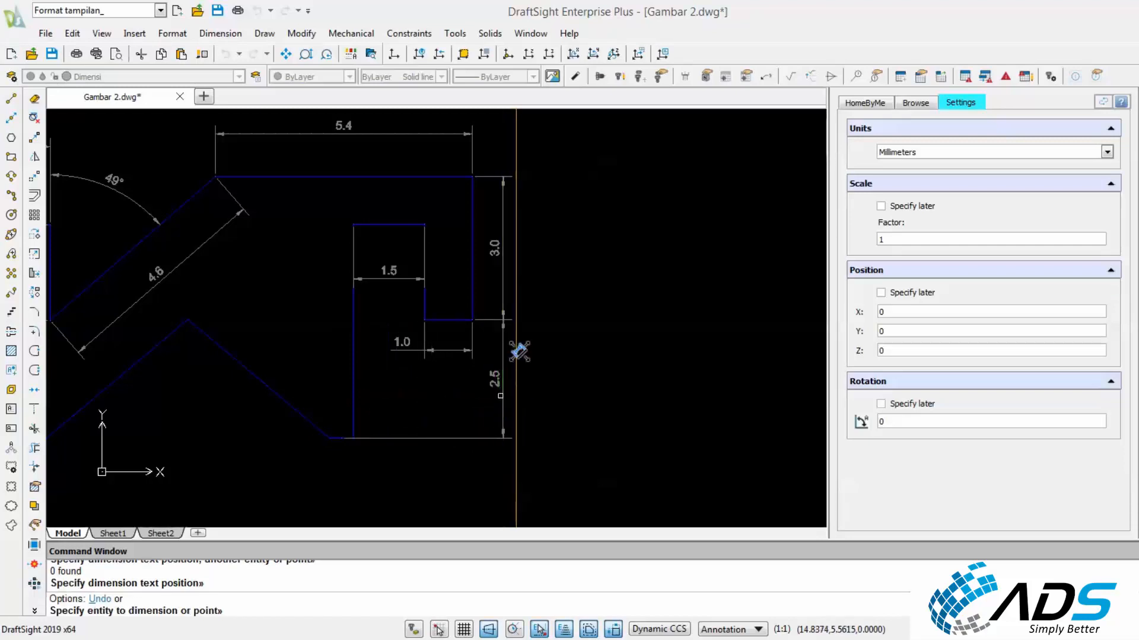
key("Escape")
key("Escape")
Dimension the short horizontal edge at the base of the right arm, placing the dimension below the profile with its text left of the extension lines.
scroll(434, 365, "down", 4)
middle_click_drag(573, 351, 630, 366)
scroll(596, 350, "up", 3)
right_click(390, 275)
key("Return")
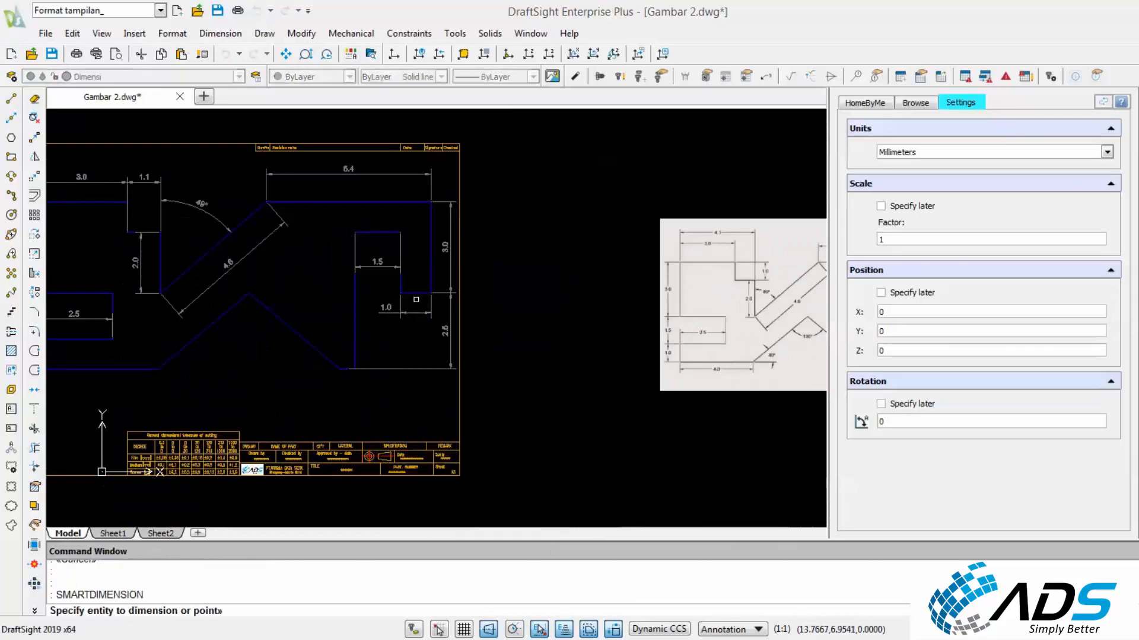
scroll(358, 370, "up", 5)
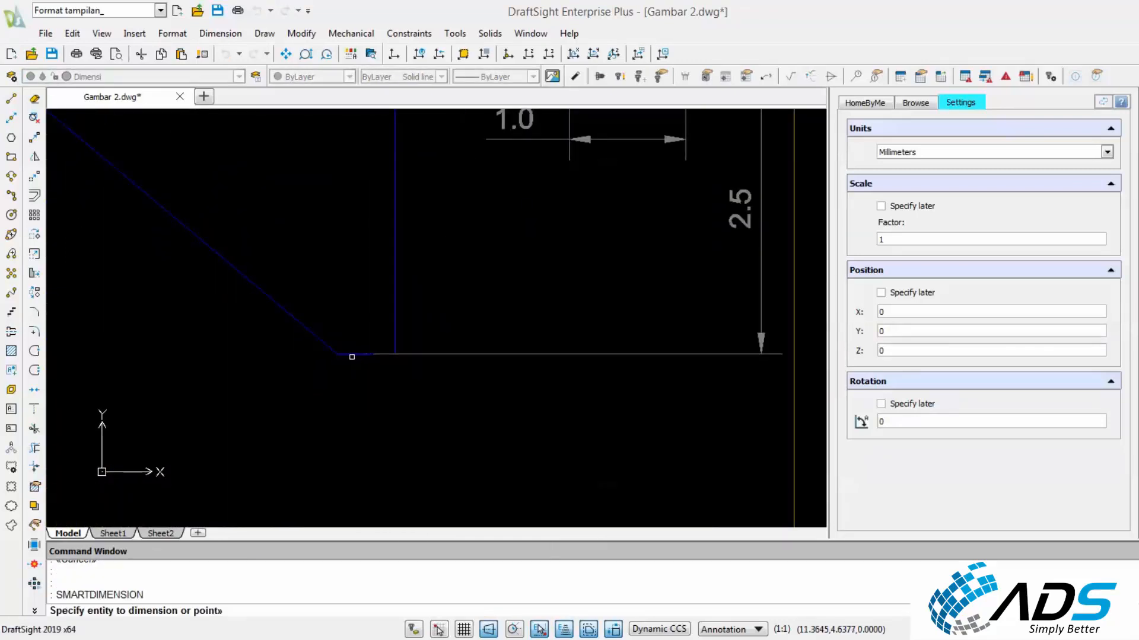
left_click(352, 357)
left_click(350, 445)
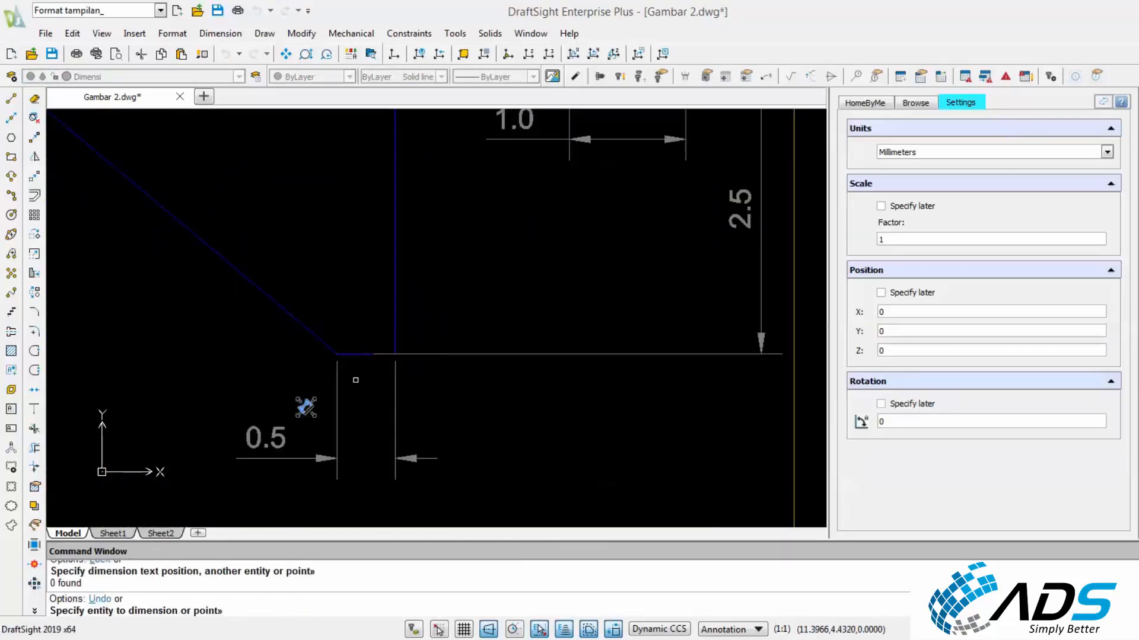
scroll(358, 379, "down", 4)
key("Escape")
key("Escape")
Dimension the profile's long bottom-left horizontal edge, placing the dimension below it.
middle_click_drag(589, 348, 268, 303)
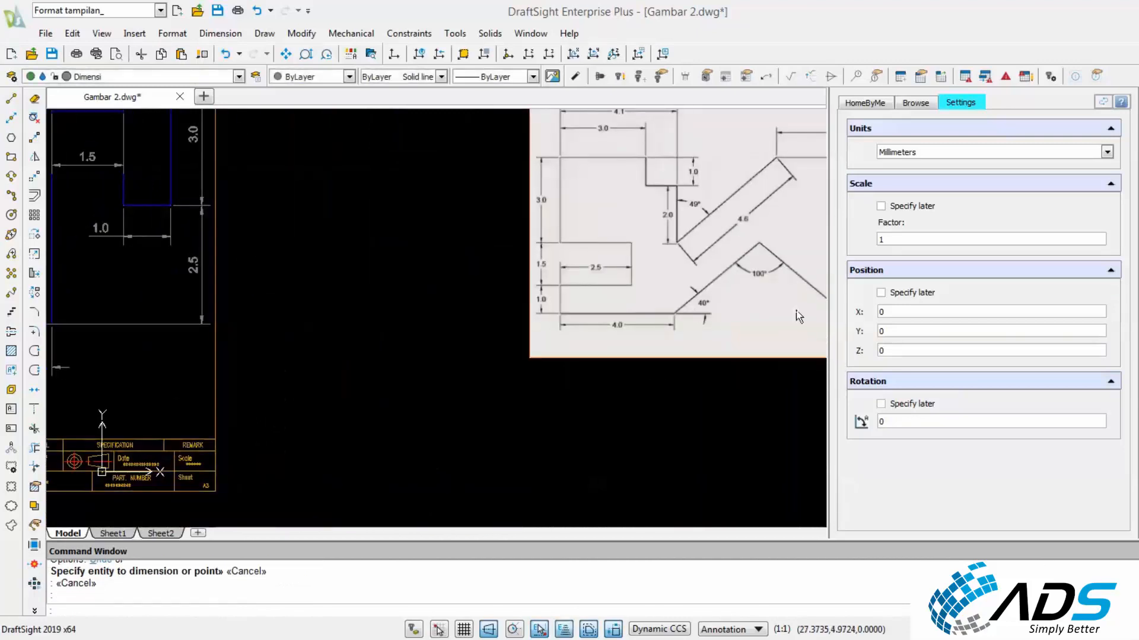
middle_click_drag(799, 316, 591, 316)
scroll(499, 317, "down", 2)
middle_click_drag(343, 295, 721, 288)
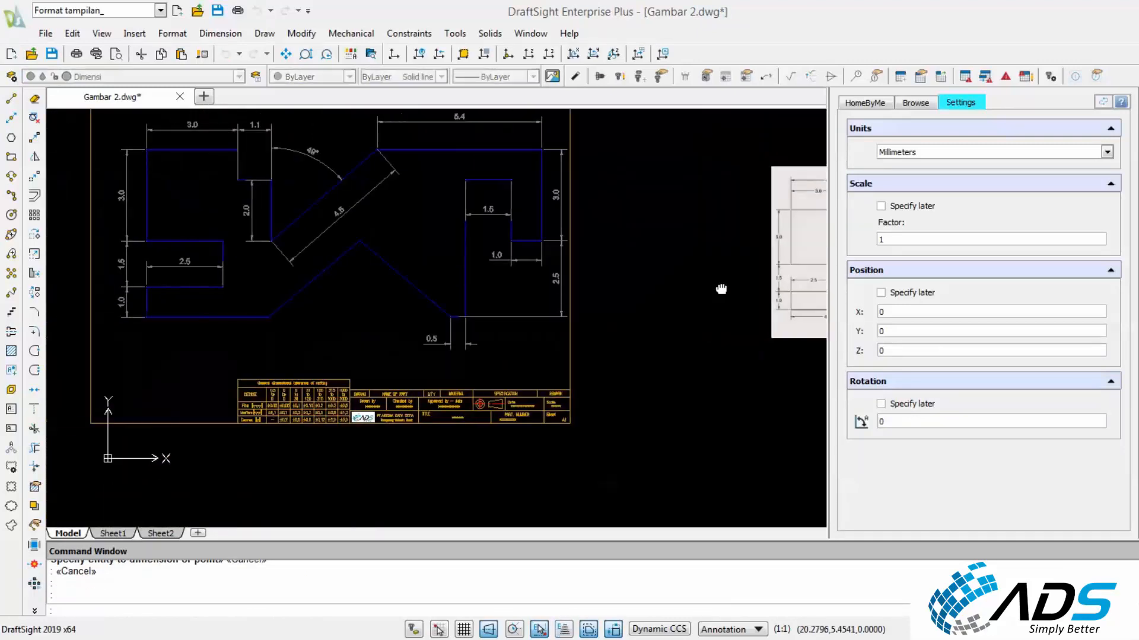
middle_click_drag(323, 301, 400, 295)
right_click(368, 243)
left_click(403, 251)
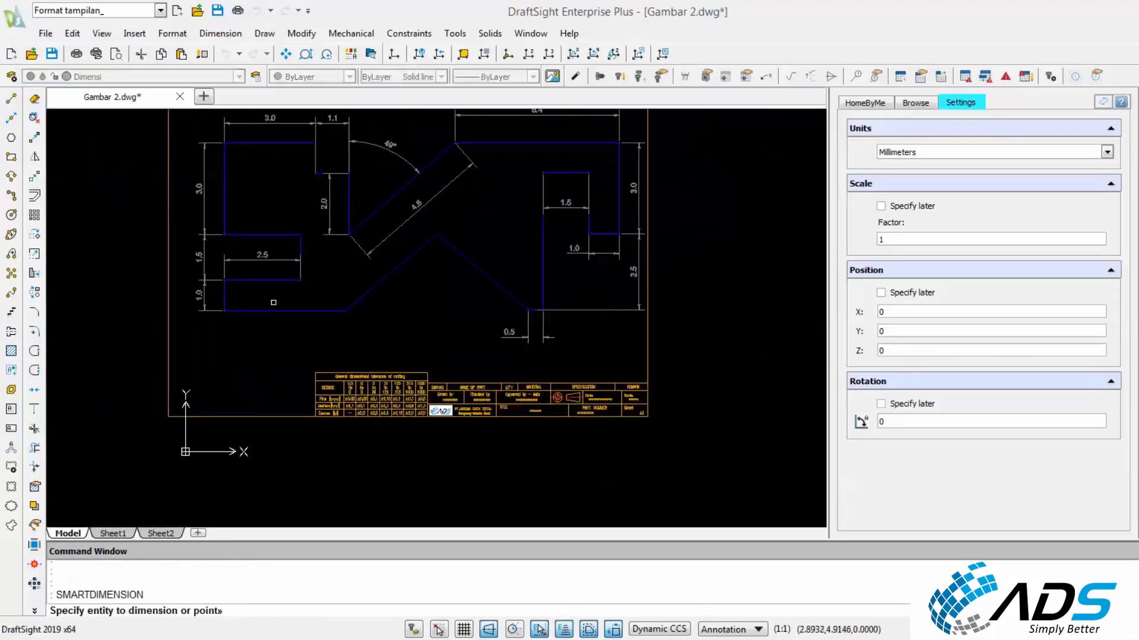
left_click(245, 313)
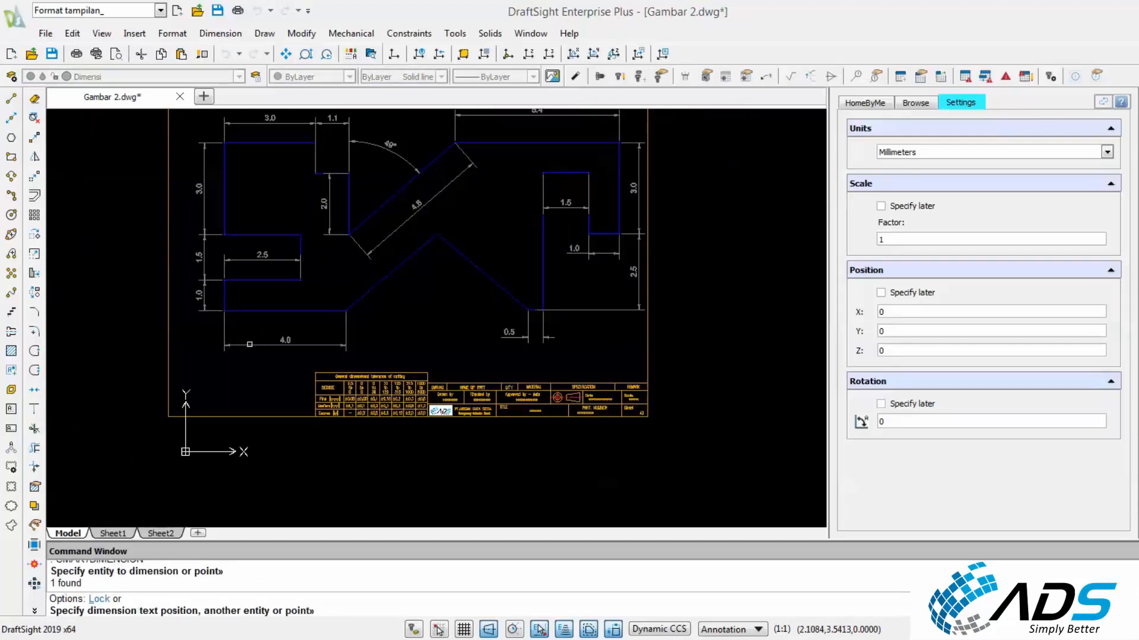
left_click(296, 345)
key("Escape")
Dimension the angle between the two sloped edges of the lower V-shaped notch, placing the arc beneath its peak.
right_click(382, 248)
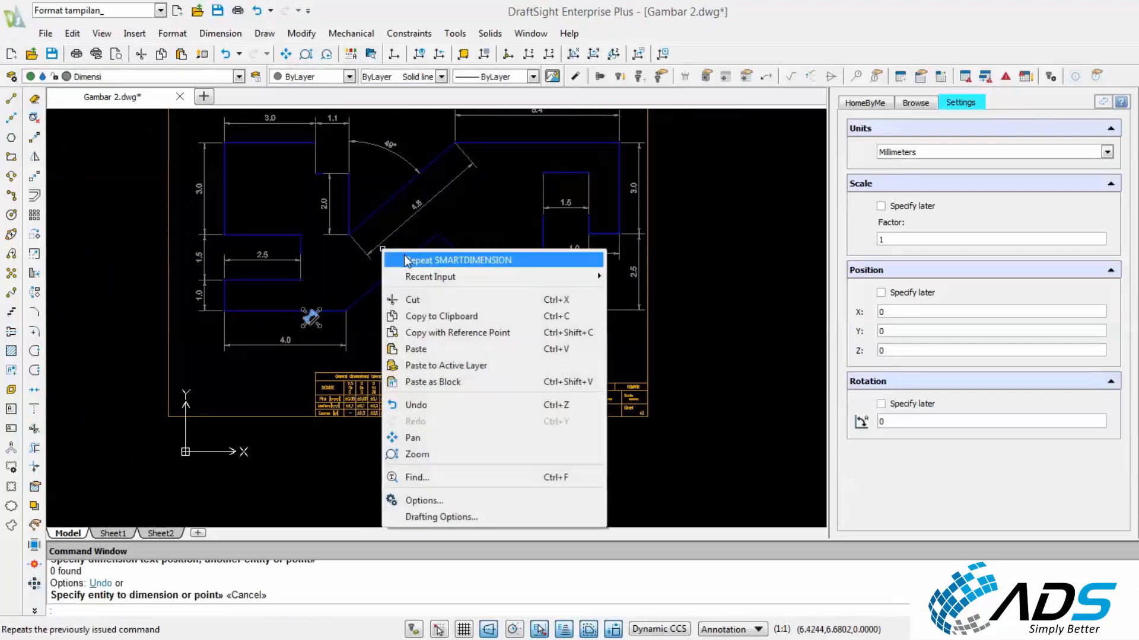
left_click(410, 256)
left_click(415, 254)
left_click(467, 262)
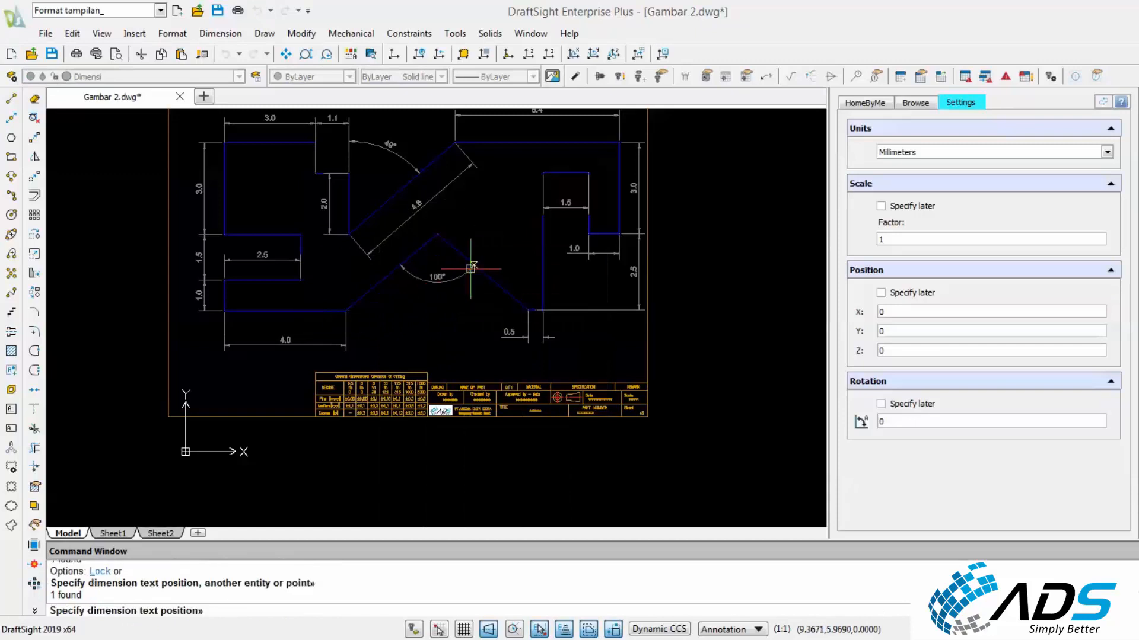
left_click(426, 294)
key("Escape")
Dimension the angle between the bottom-left horizontal edge and the adjoining sloped edge, placing the arc just right of their shared corner.
right_click(348, 265)
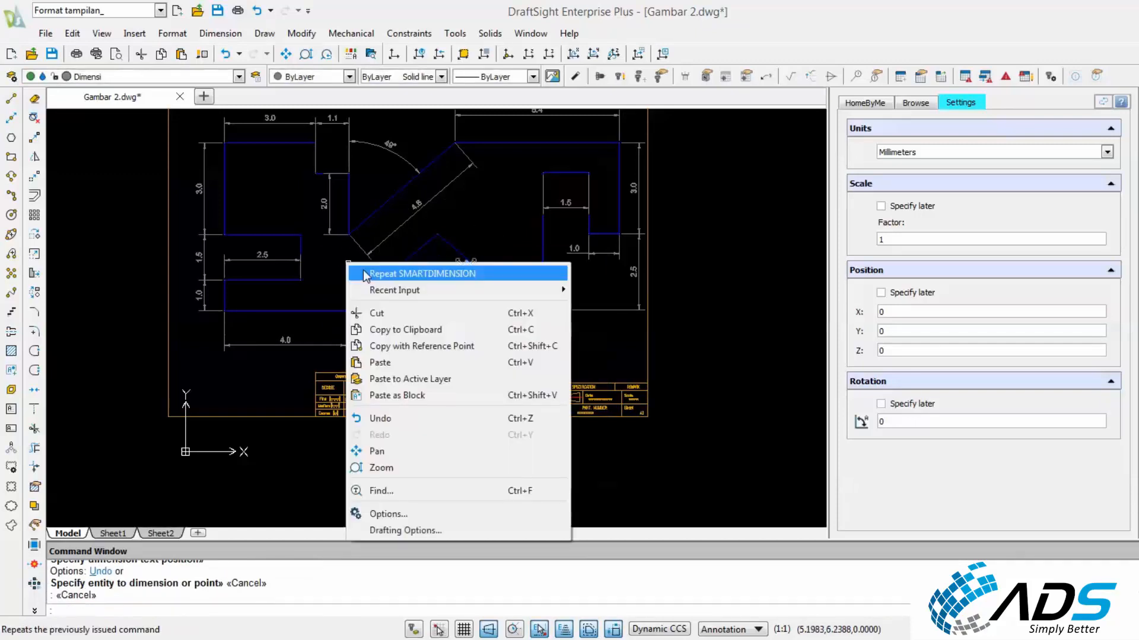
left_click(369, 271)
left_click(323, 310)
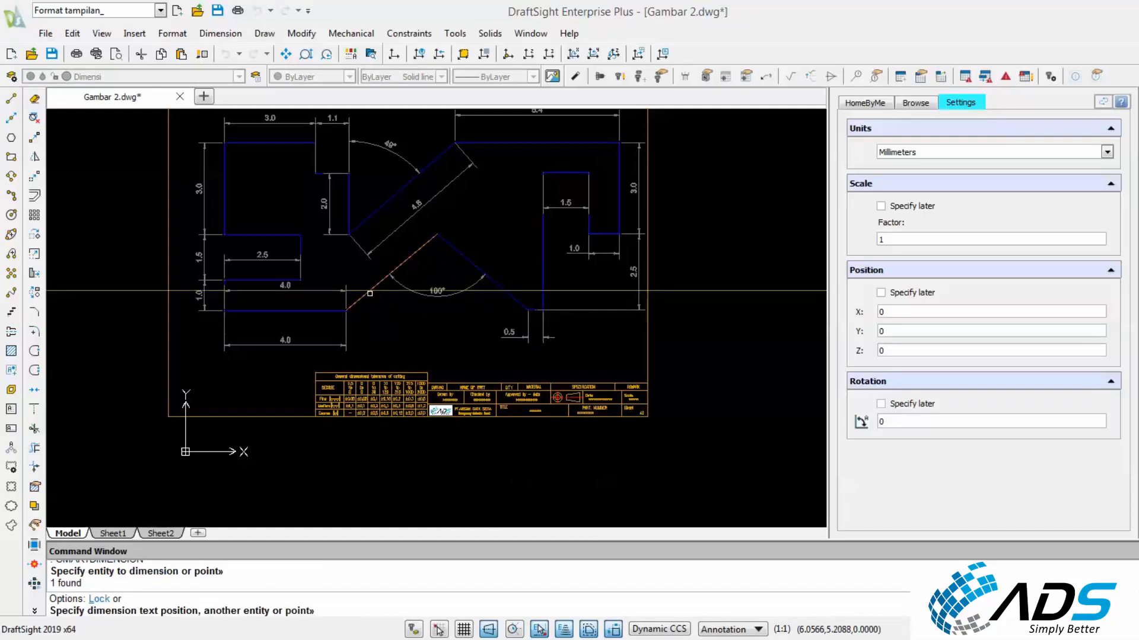
left_click(368, 293)
left_click(388, 294)
key("Escape")
key("Escape")
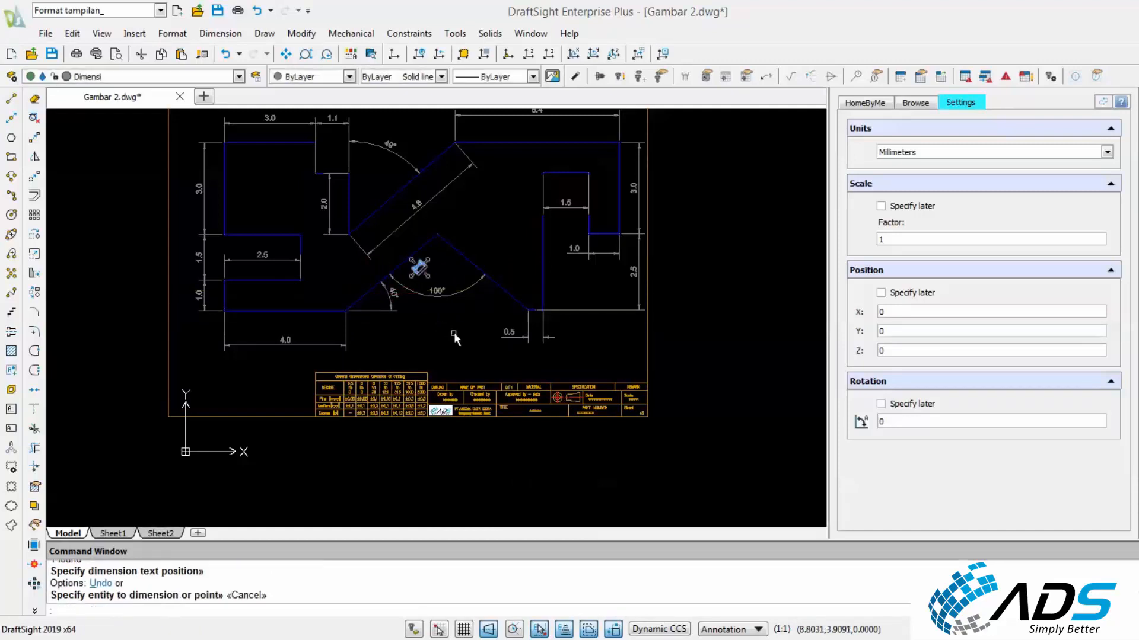
Dimension the short vertical edge of the upper-left step, placing the dimension inside the profile to its left.
scroll(460, 320, "down", 4)
scroll(623, 329, "up", 3)
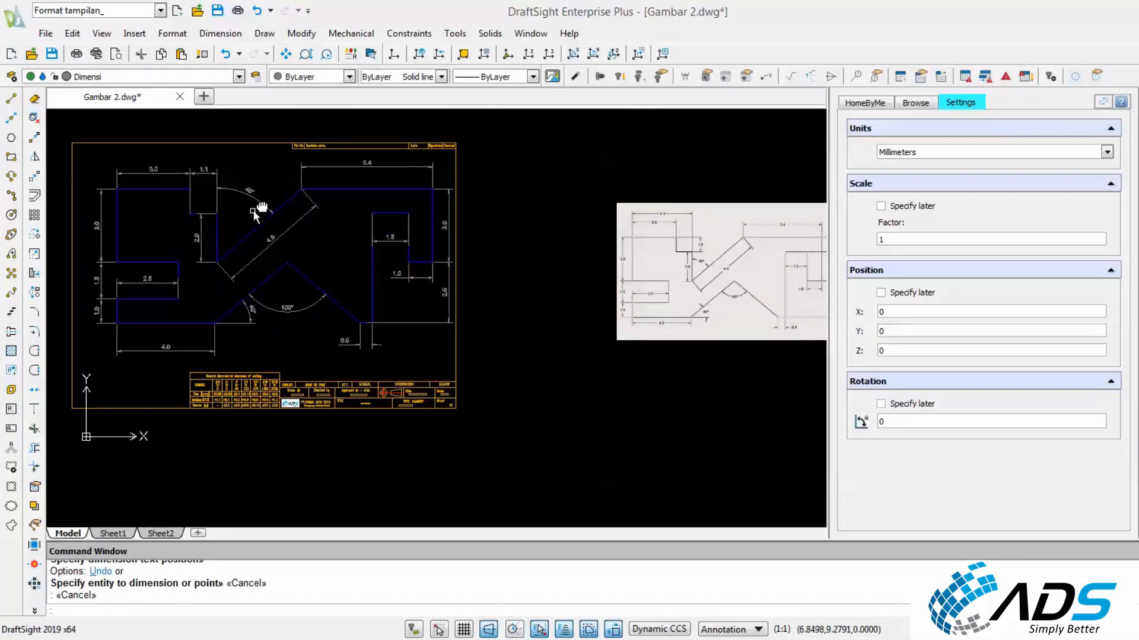
scroll(255, 213, "up", 1)
scroll(290, 201, "up", 1)
right_click(275, 207)
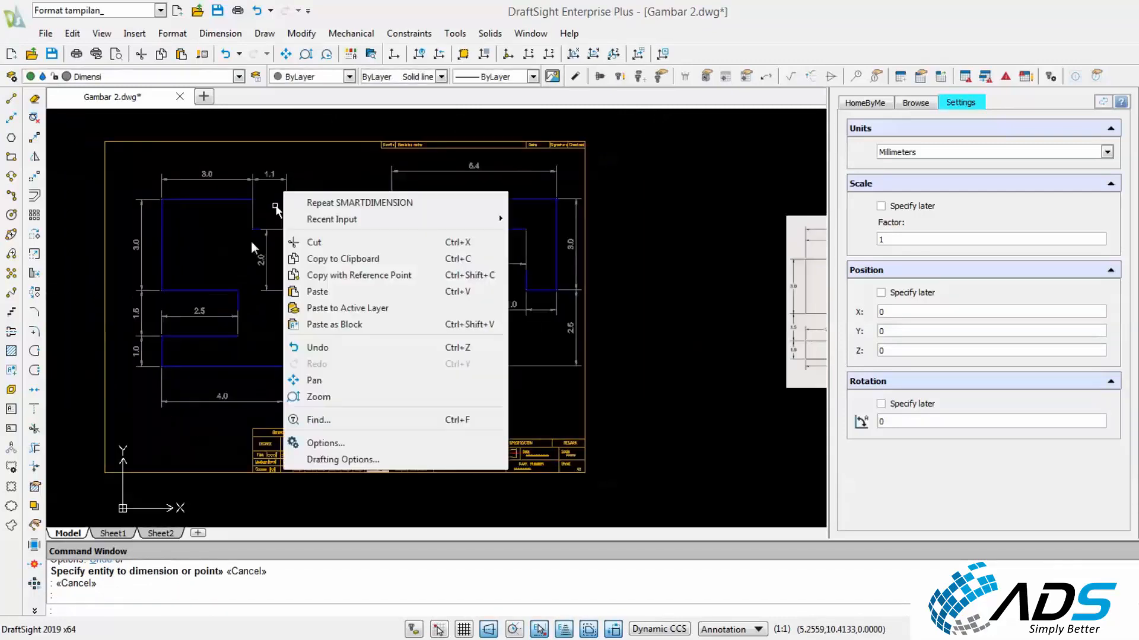
left_click(251, 244)
key("Escape")
scroll(253, 242, "up", 3)
right_click(192, 193)
left_click(225, 210)
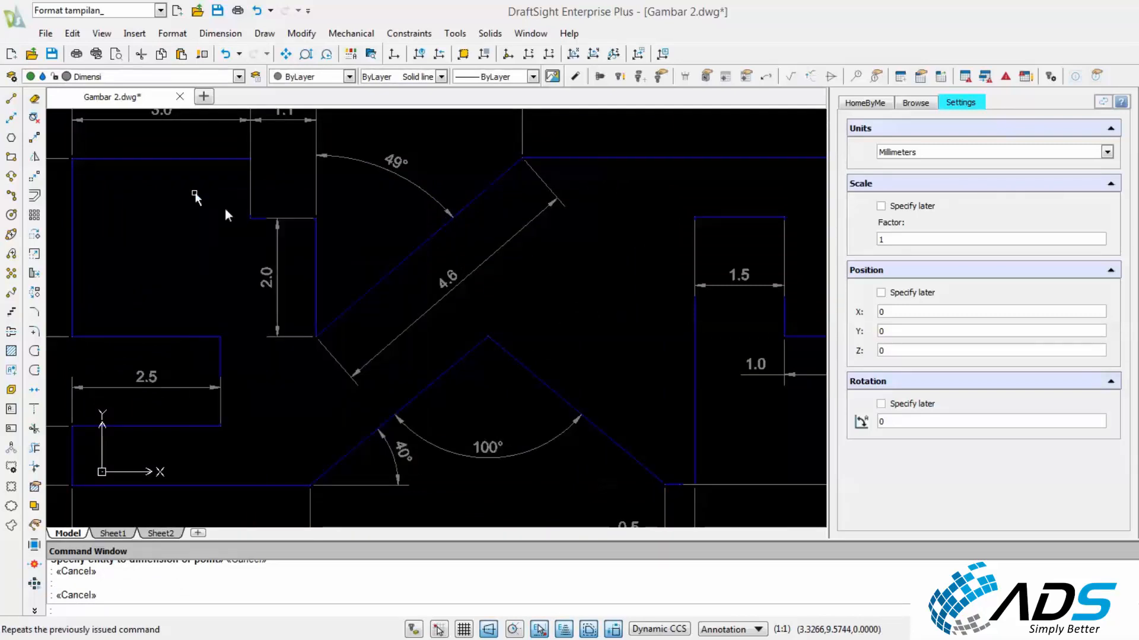
left_click(249, 189)
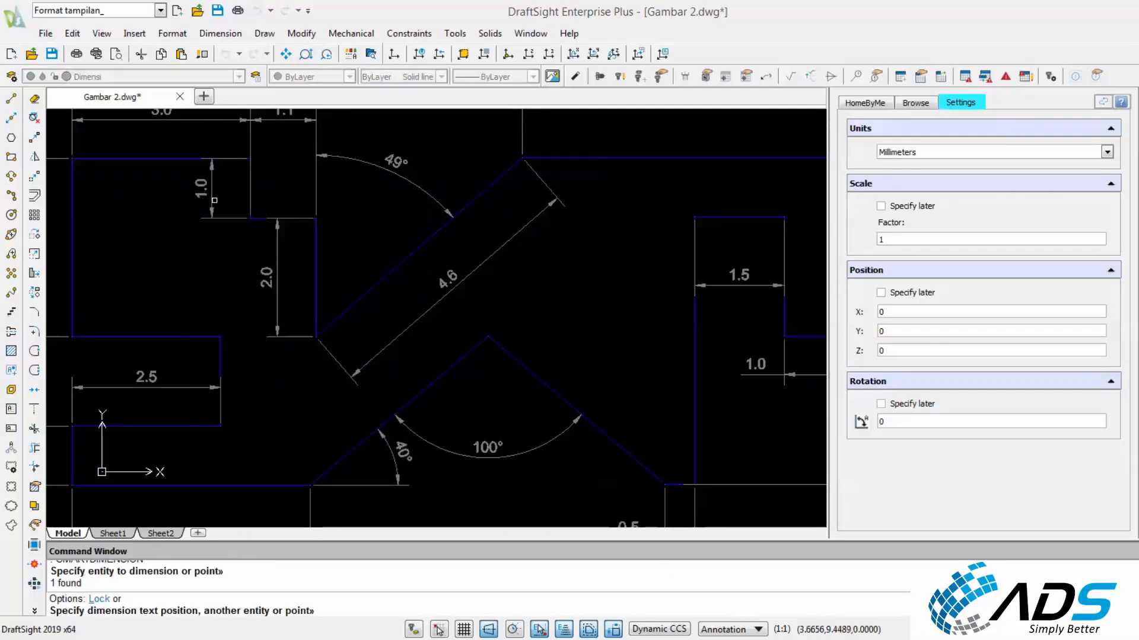
left_click(214, 201)
key("Escape")
key("Escape")
scroll(239, 241, "down", 5)
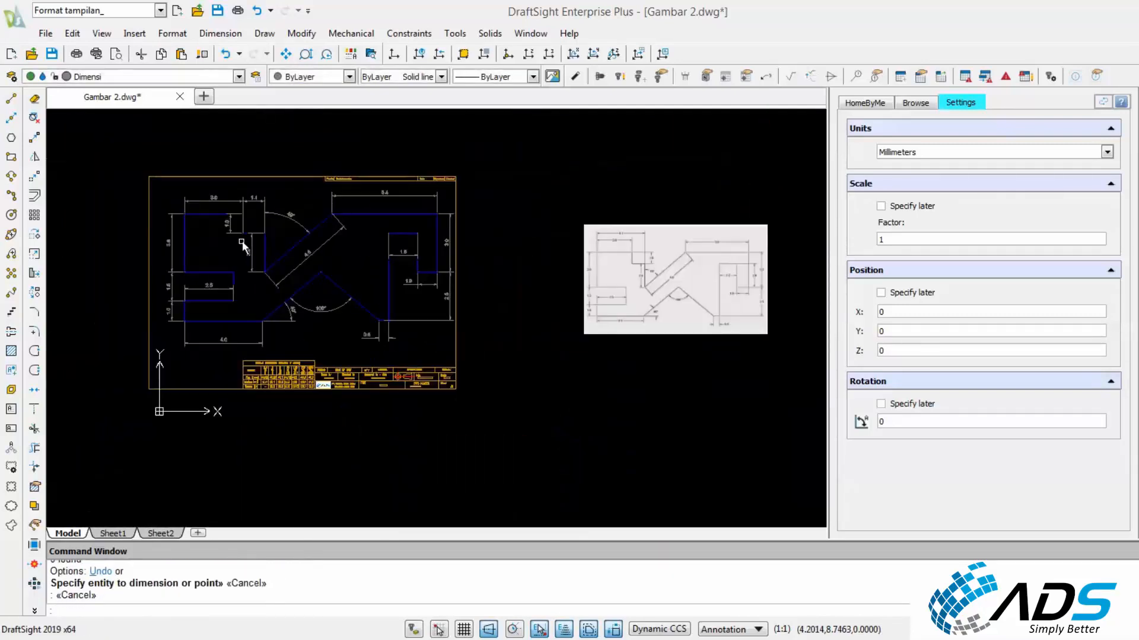
Move the drawing frame with its title block, tolerance table and revision strip about 0.09 horizontally to the left.
scroll(242, 242, "up", 3)
mouse_move(237, 242)
middle_mouse_down()
mouse_move(351, 213)
mouse_move(442, 211)
middle_mouse_up()
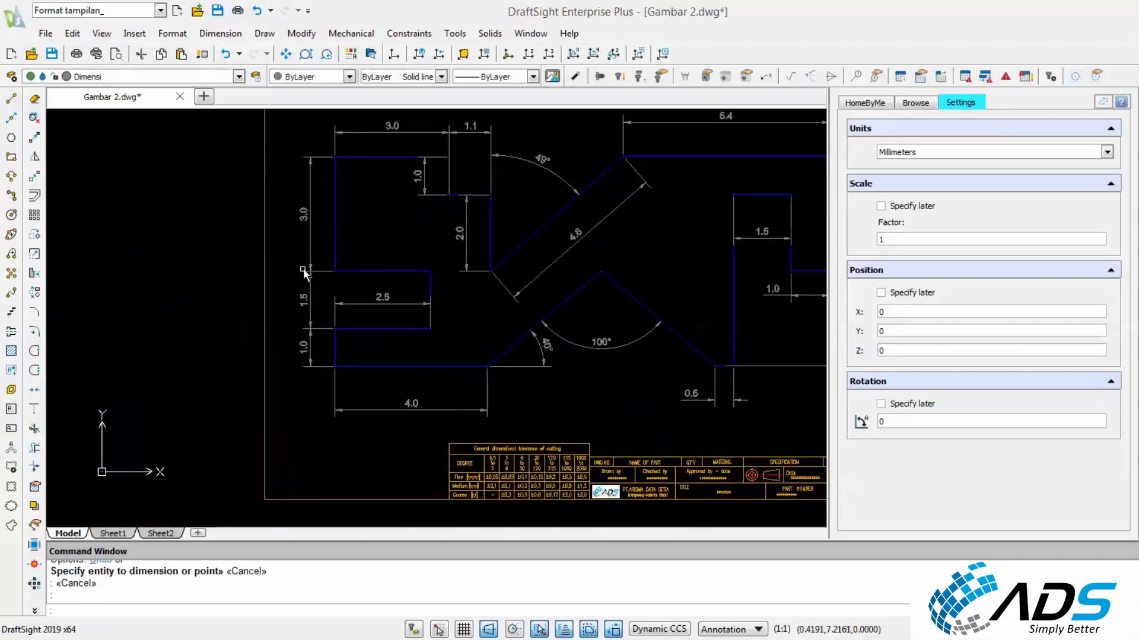
scroll(280, 269, "down", 2)
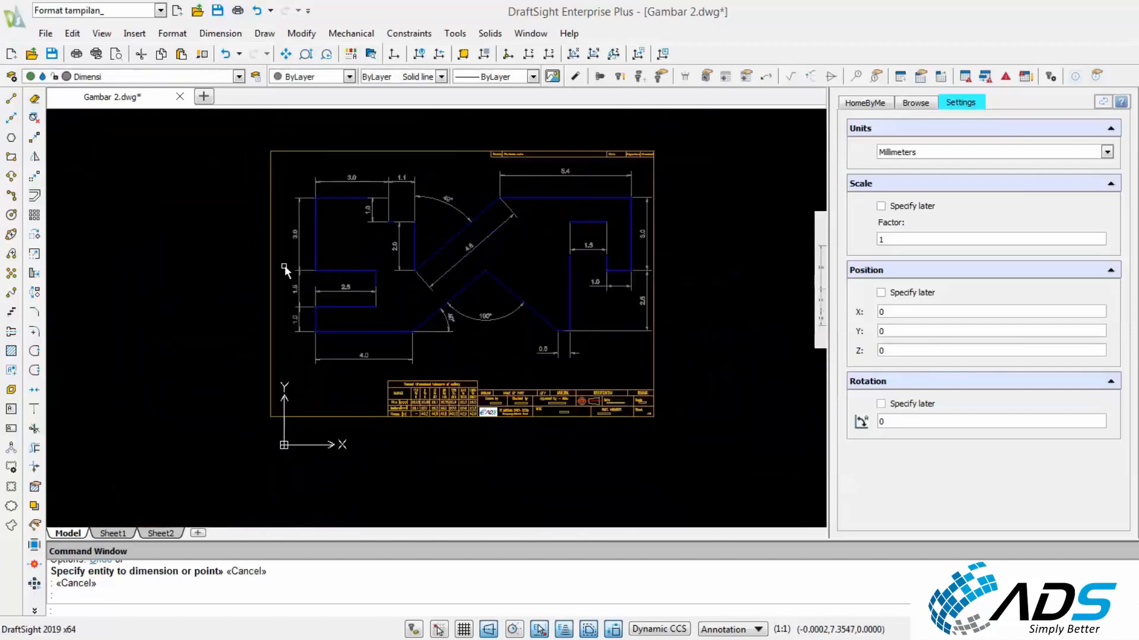
left_click(34, 176)
left_click(384, 375)
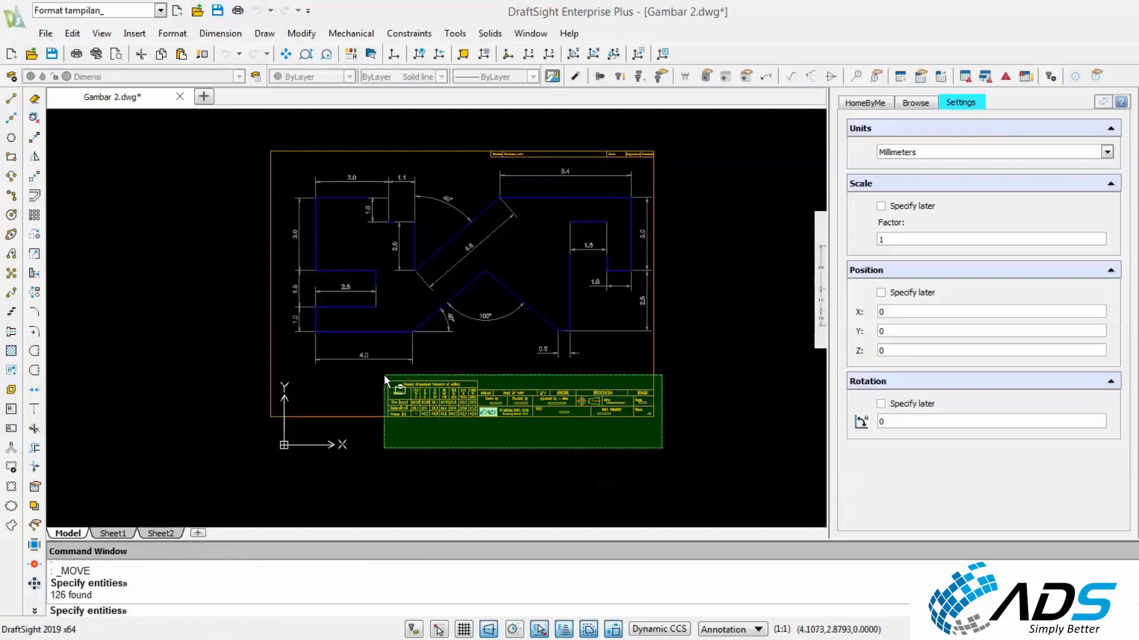
left_click(271, 392)
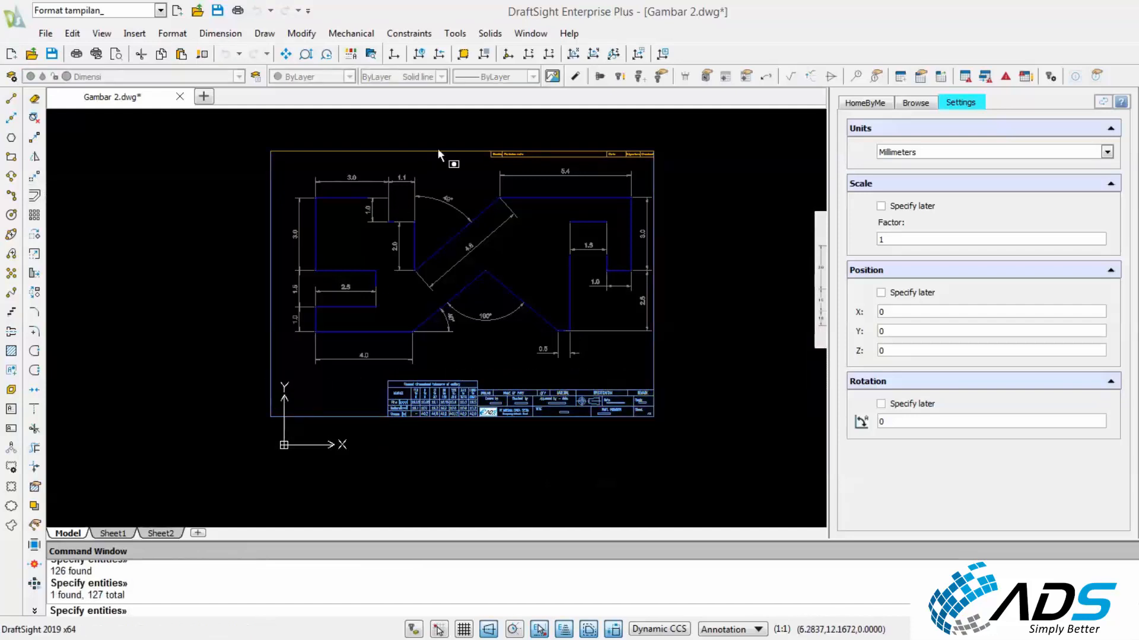
left_click(495, 153)
left_click(668, 163)
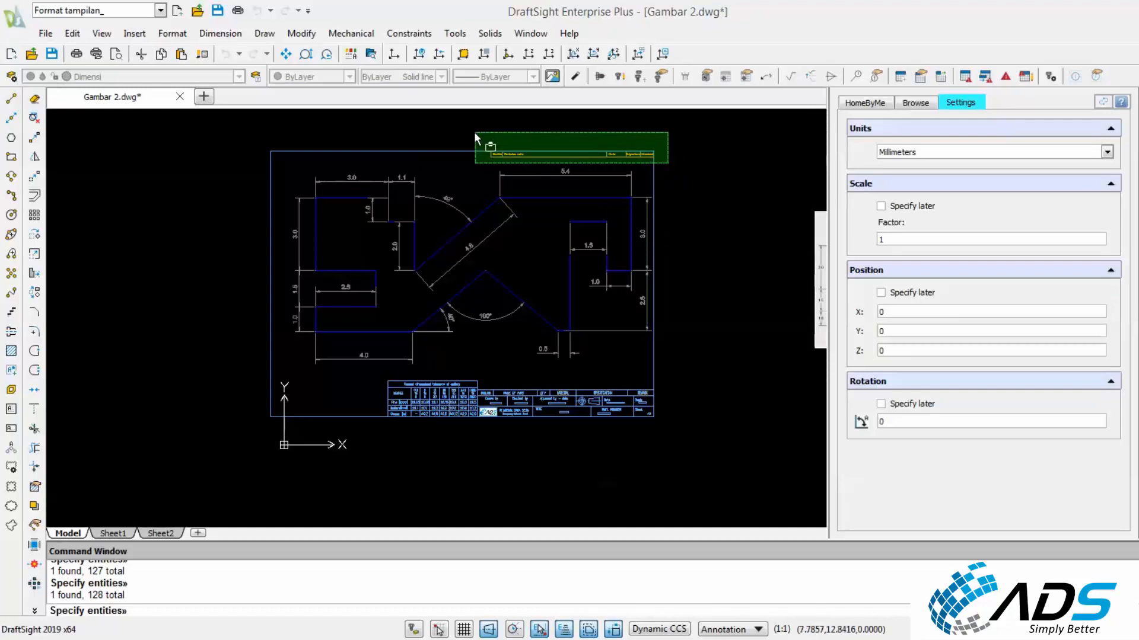
left_click(509, 132)
key("Return")
left_click(721, 158)
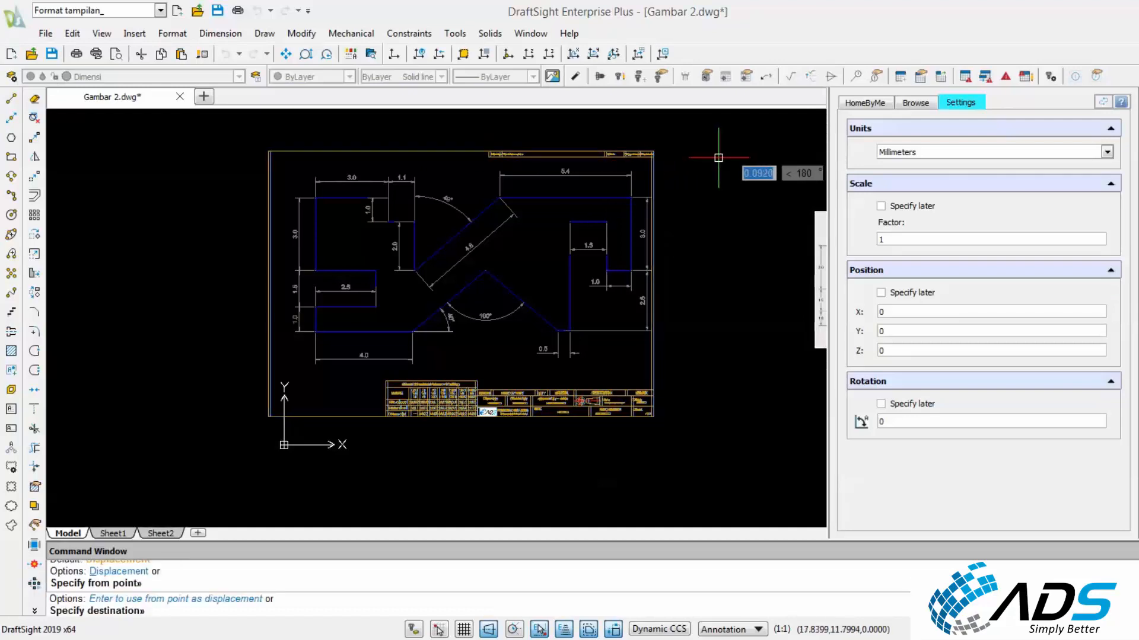
key("Escape")
key("Escape")
Dimension the profile's overall height from the top-left edge to the base, placing the dimension outside the existing vertical dimensions on the left.
scroll(361, 275, "up", 2)
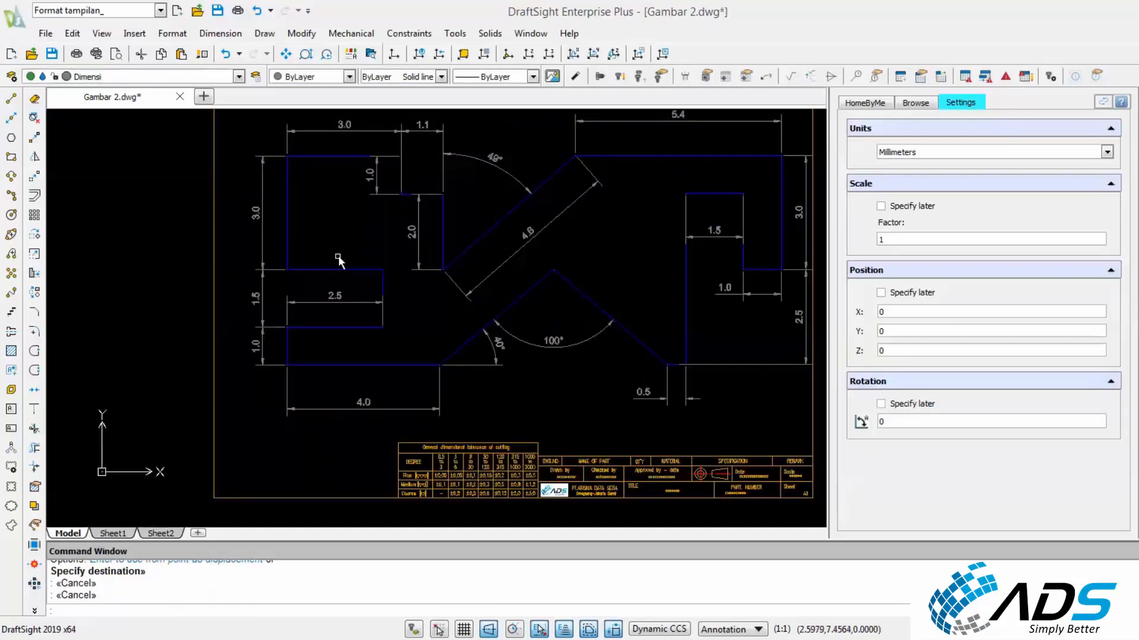
left_click(908, 54)
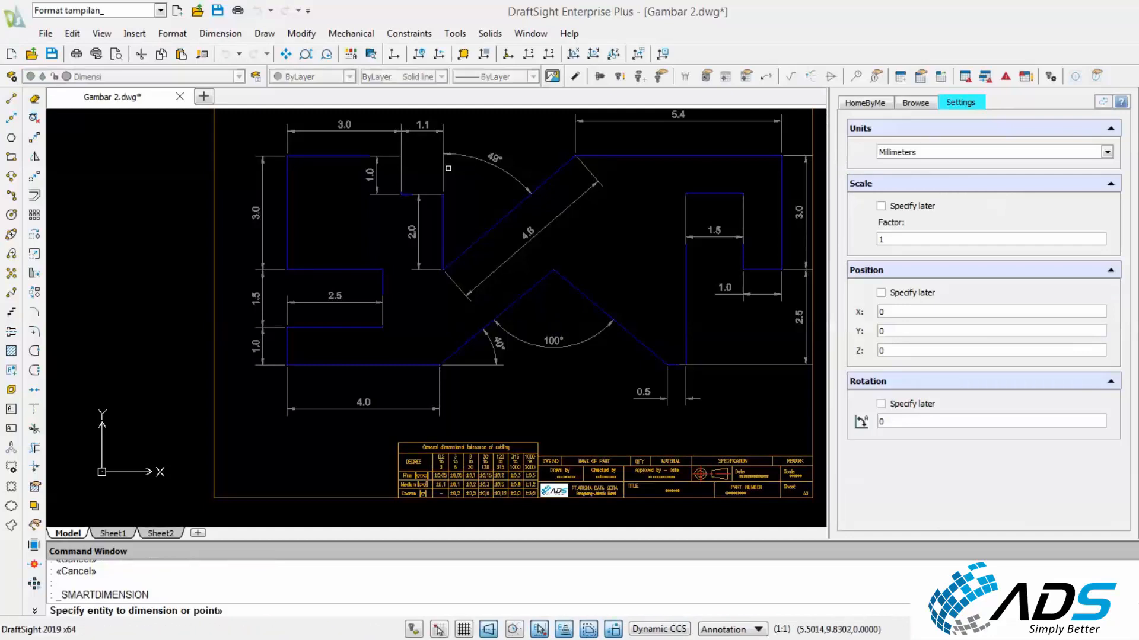
left_click(323, 156)
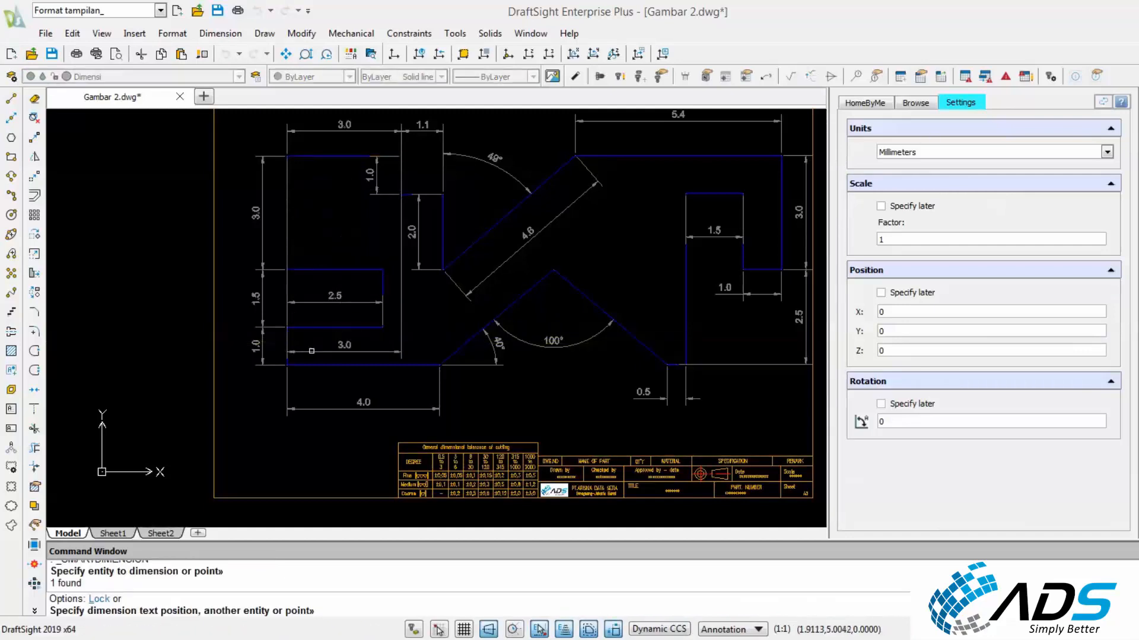
left_click(288, 364)
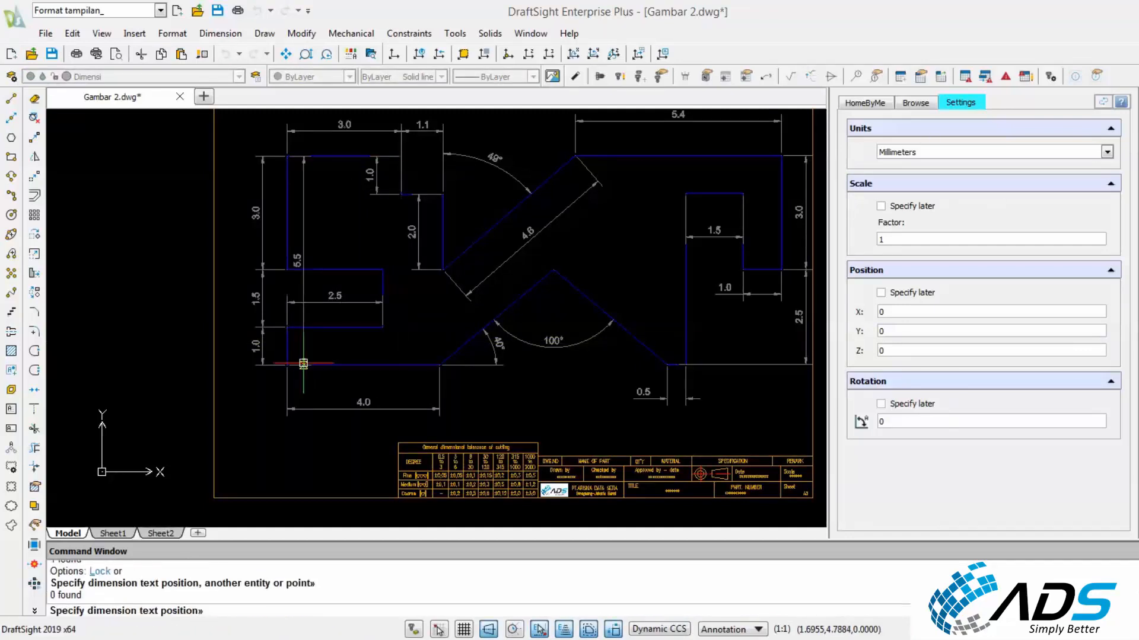
left_click(237, 277)
key("Escape")
key("Escape")
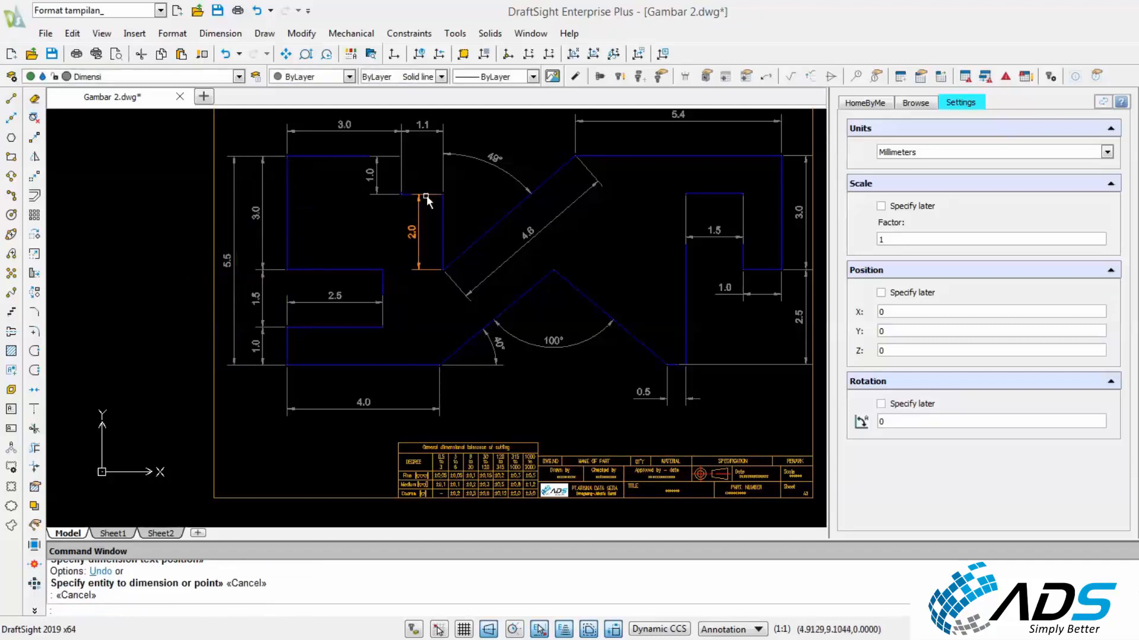
scroll(400, 192, "up", 2)
left_click(368, 196)
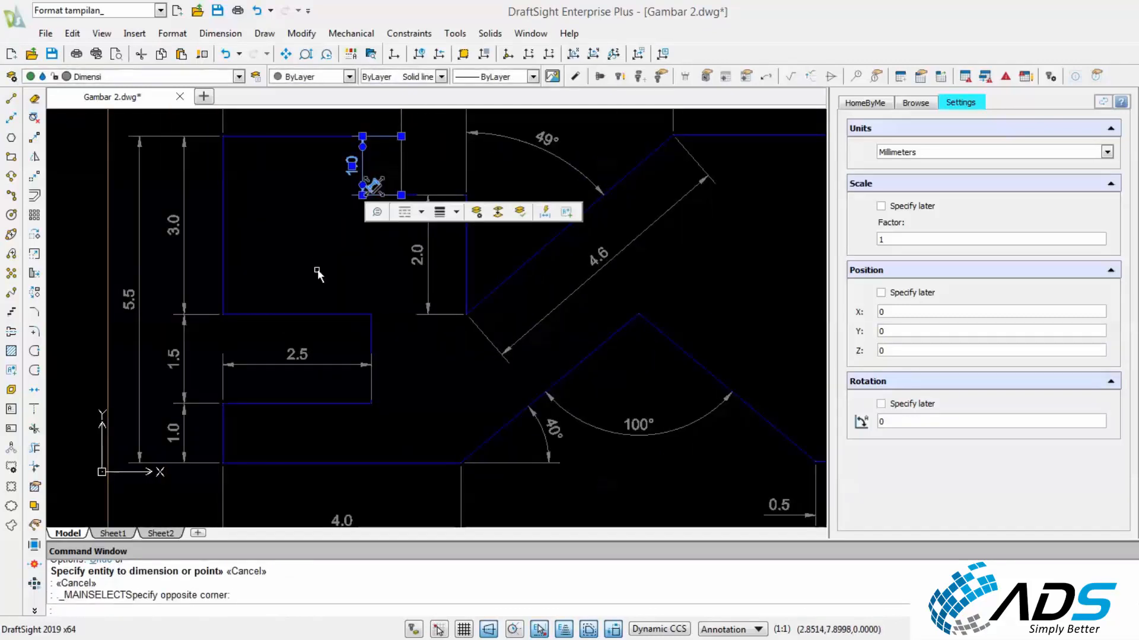
key("Escape")
key("Escape")
scroll(333, 276, "down", 1)
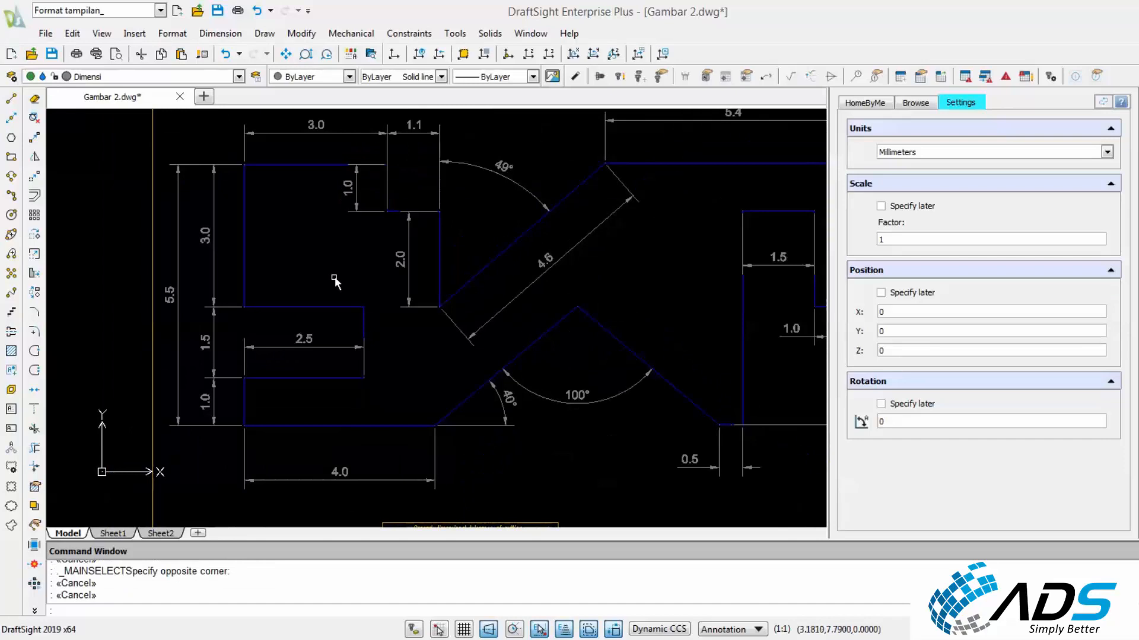
Shift the dimension line of the 2.0 vertical dimension left to align with the step's 1.0 vertical dimension above it.
double_click(401, 259)
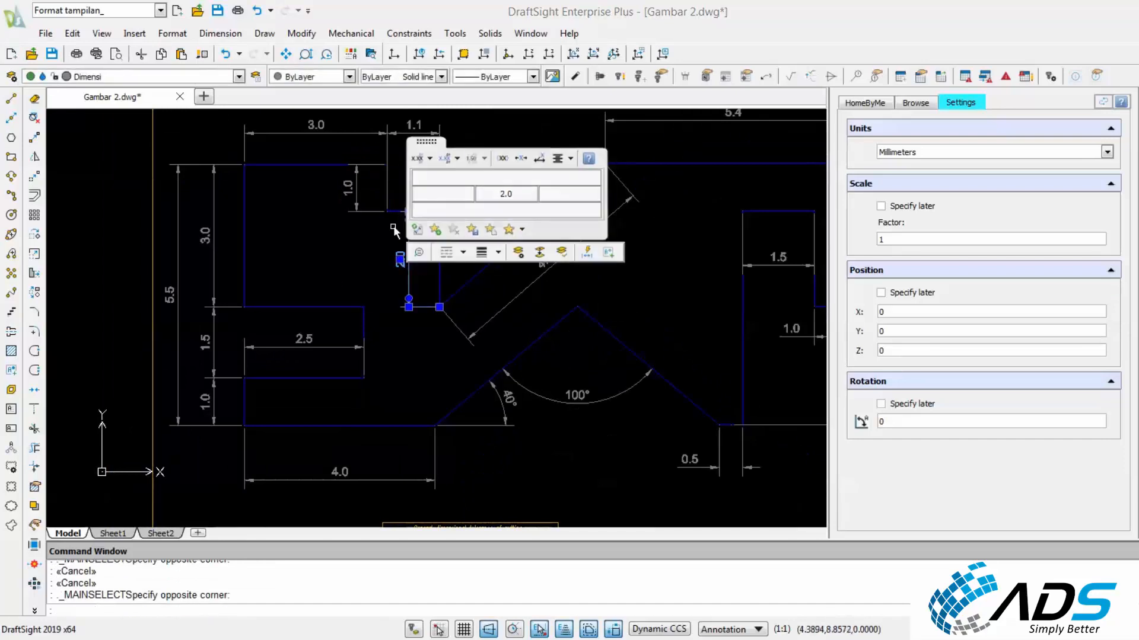
key("Escape")
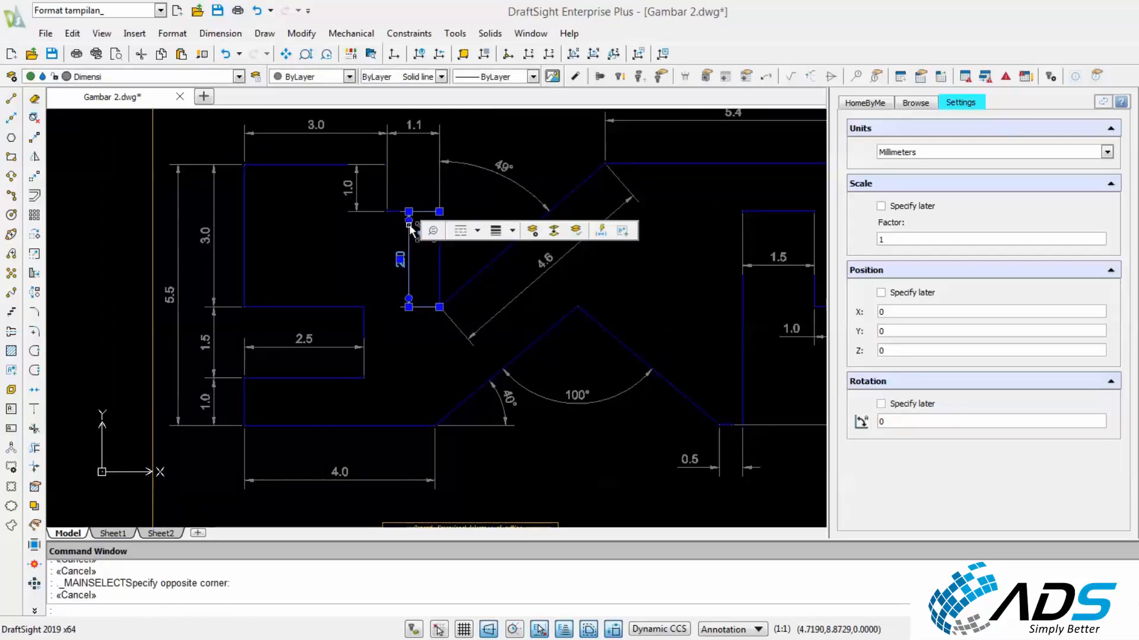
left_click(408, 211)
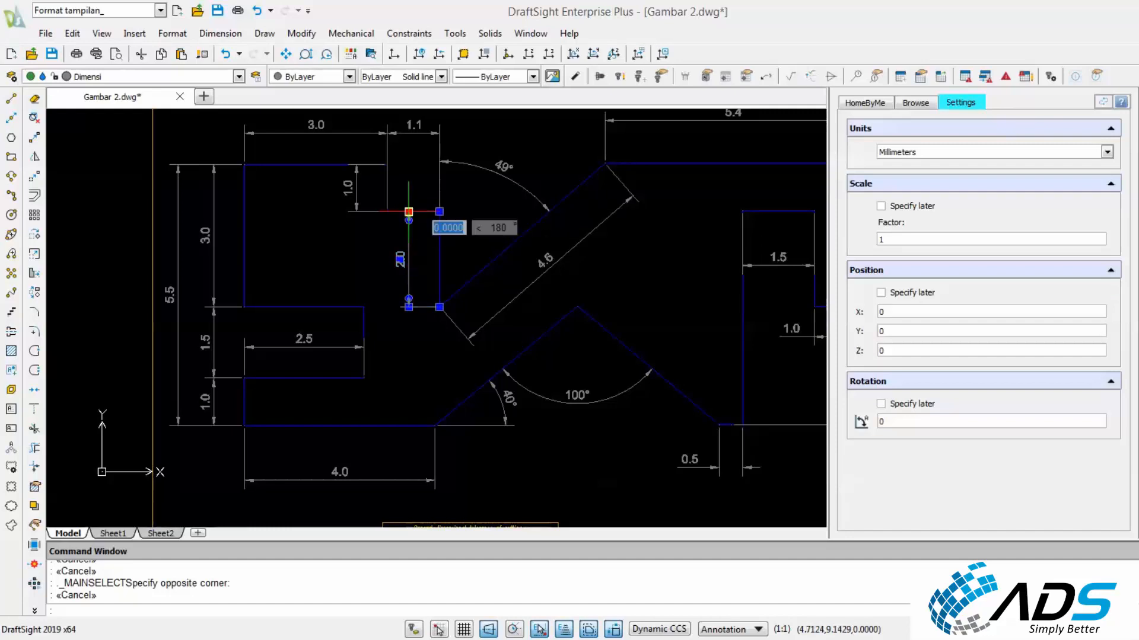
left_click(356, 212)
key("Escape")
key("Escape")
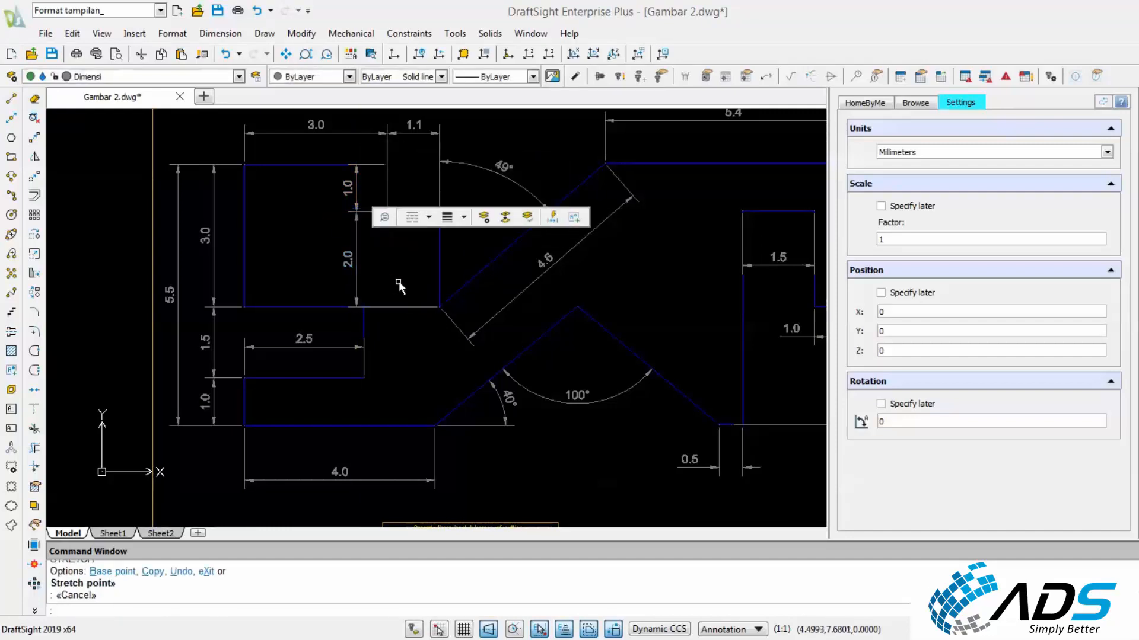
scroll(415, 281, "down", 5)
scroll(667, 310, "up", 3)
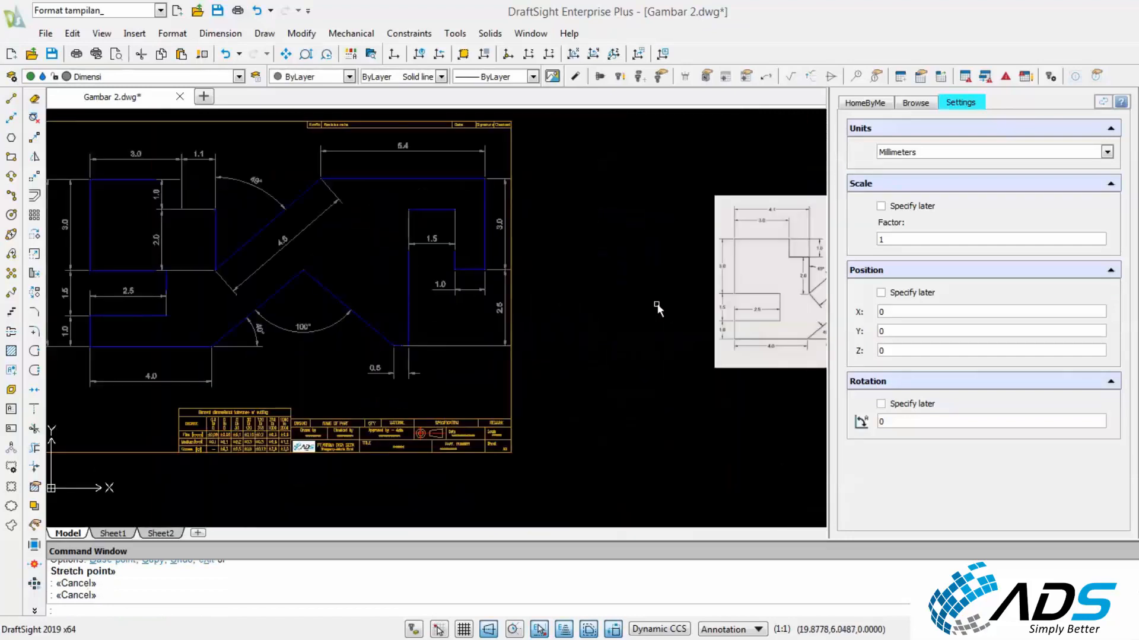
Save the drawing.
scroll(657, 304, "down", 2)
mouse_move(467, 307)
middle_mouse_down()
mouse_move(473, 248)
mouse_move(424, 285)
middle_mouse_up()
left_click(52, 54)
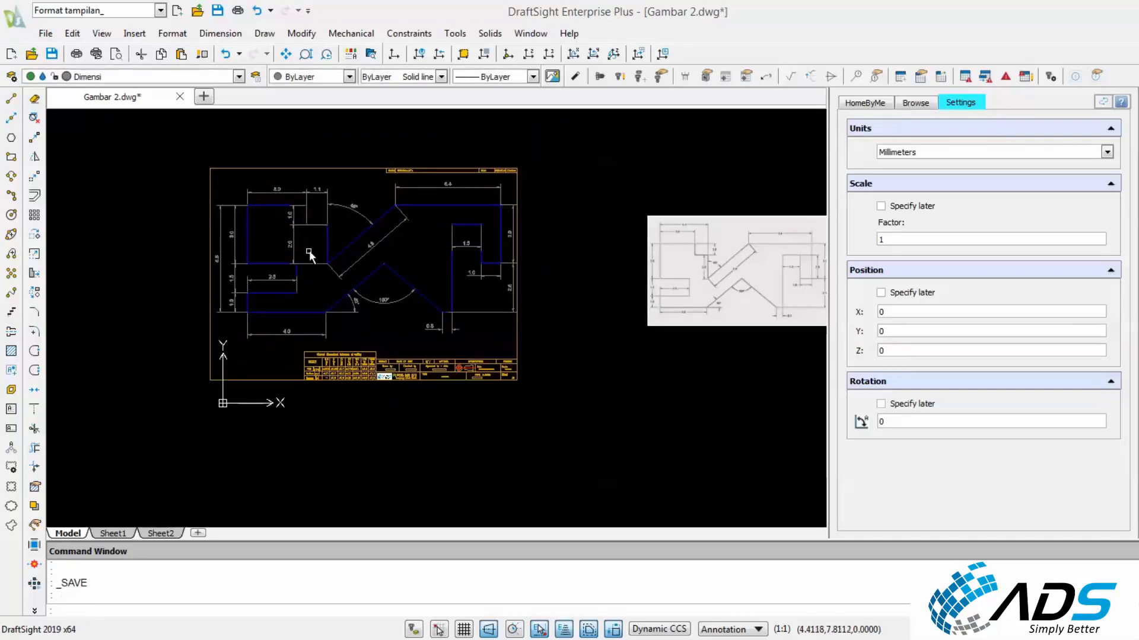
left_click(41, 138)
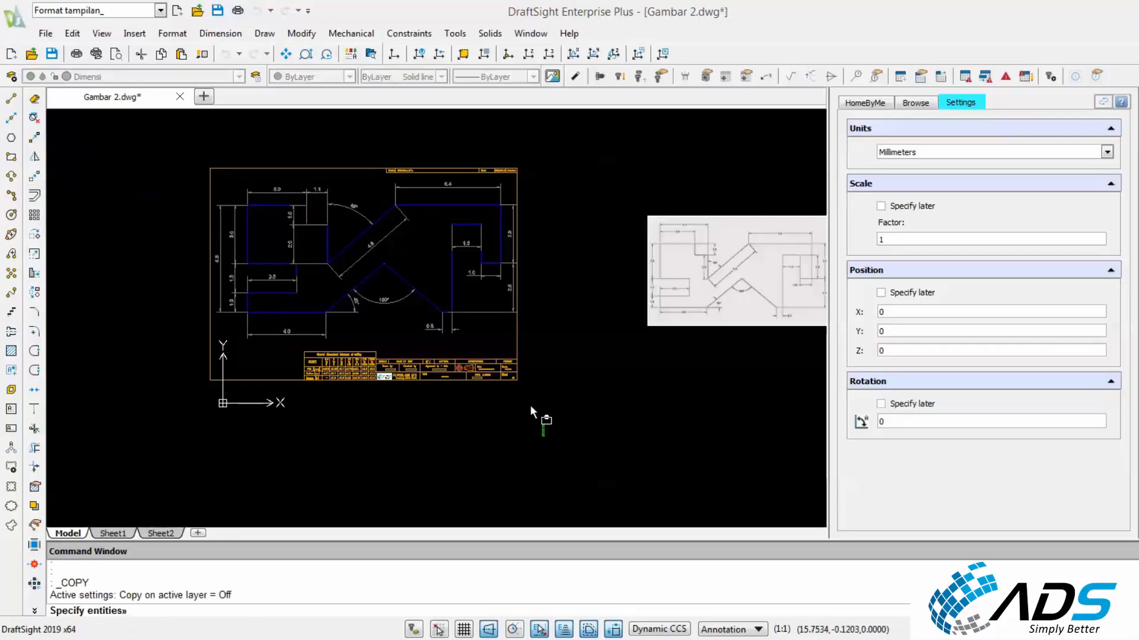
mouse_move(530, 406)
left_mouse_down()
mouse_move(297, 215)
mouse_move(428, 386)
left_mouse_up()
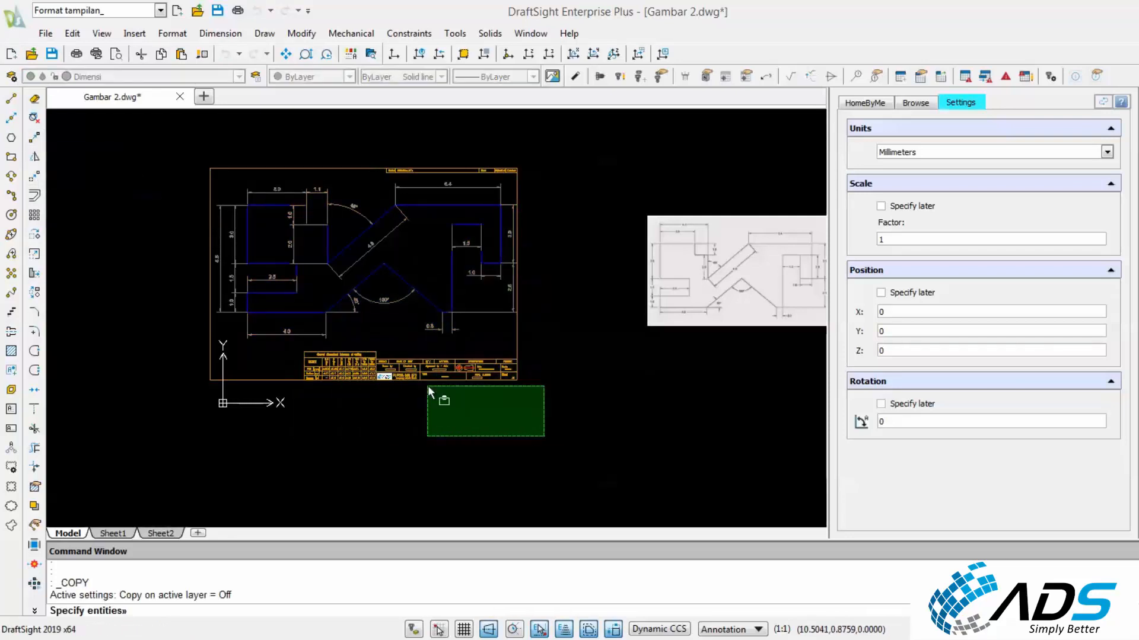
key("Escape")
key("Escape")
scroll(433, 365, "up", 5)
key("Escape")
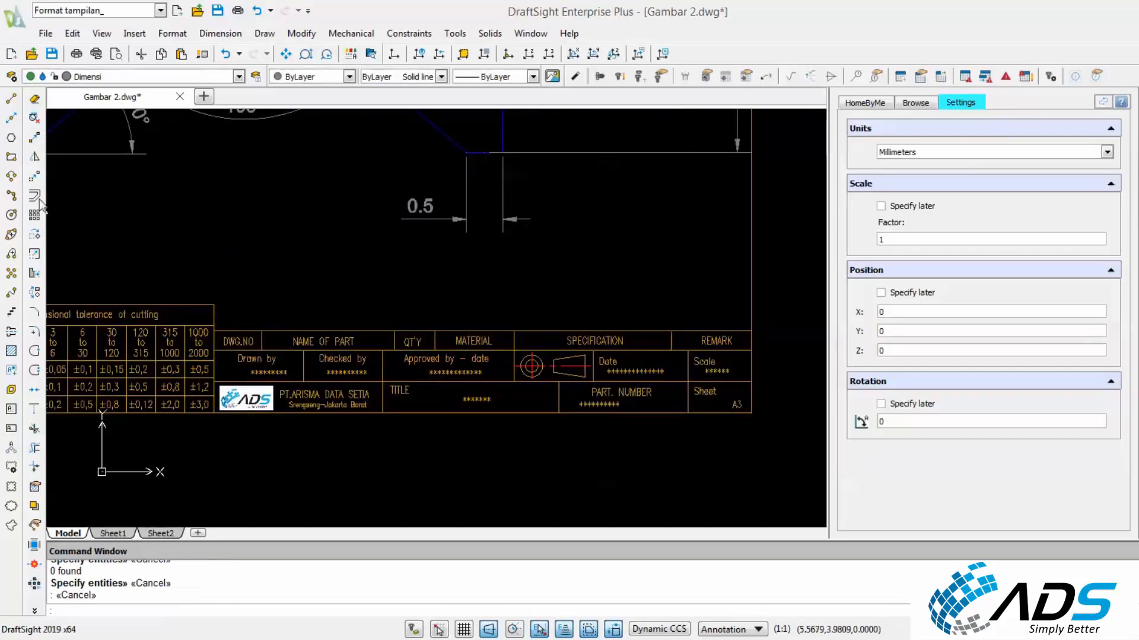
key("Escape")
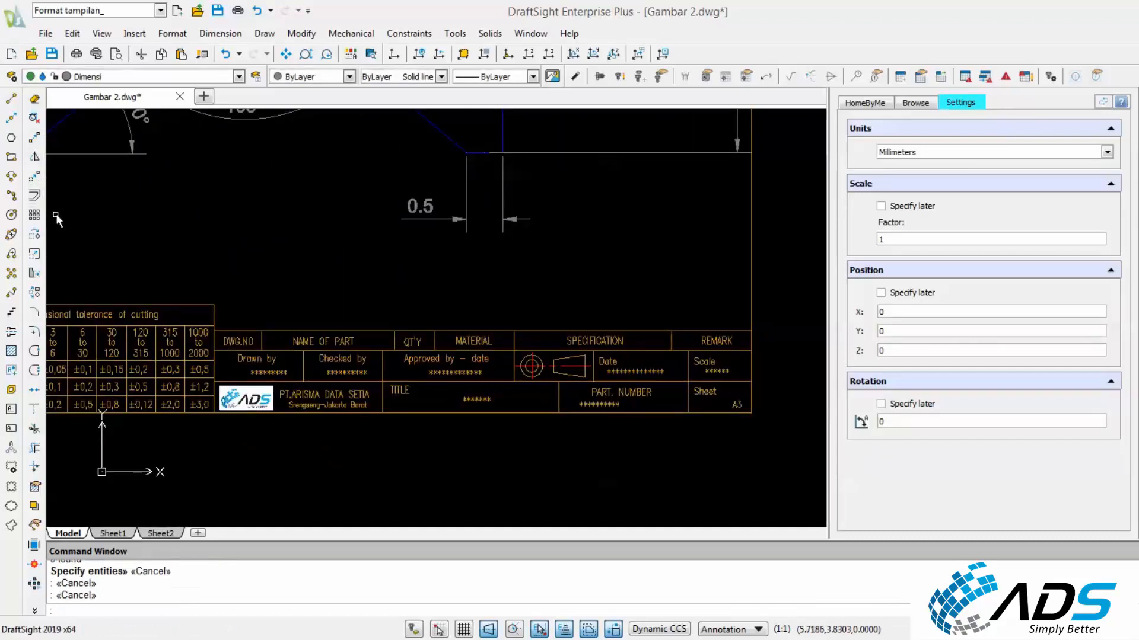
Copy the title block's header line, column dividers and labels from NAME OF PART to REMARK one row height up, forming a new row above.
left_click(35, 137)
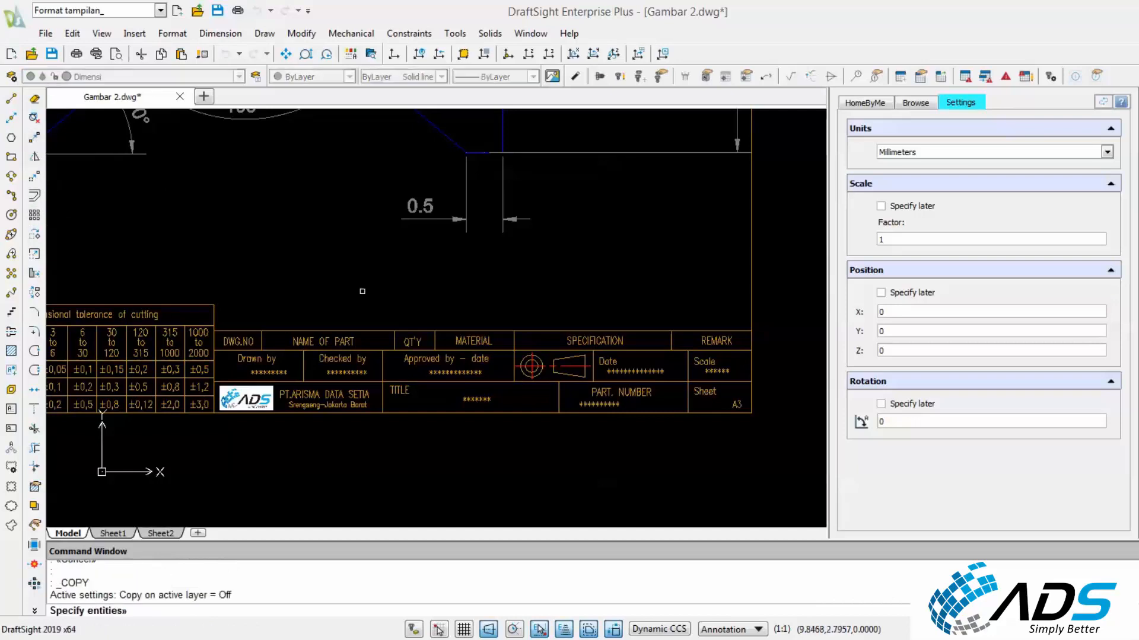
left_click(361, 329)
left_click(363, 330)
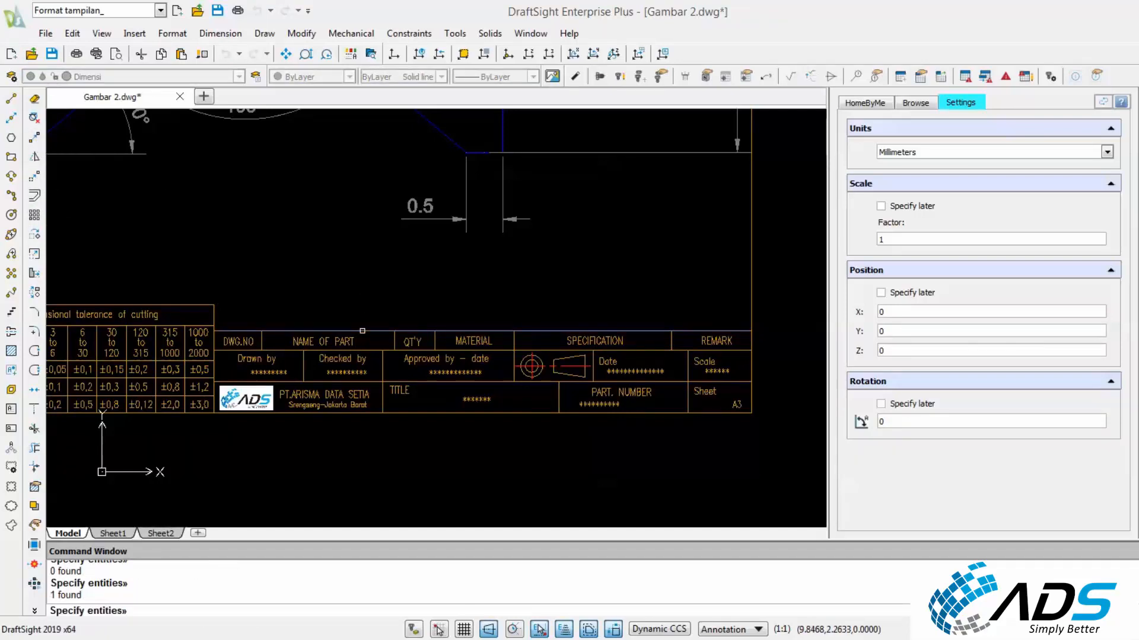
left_click(261, 311)
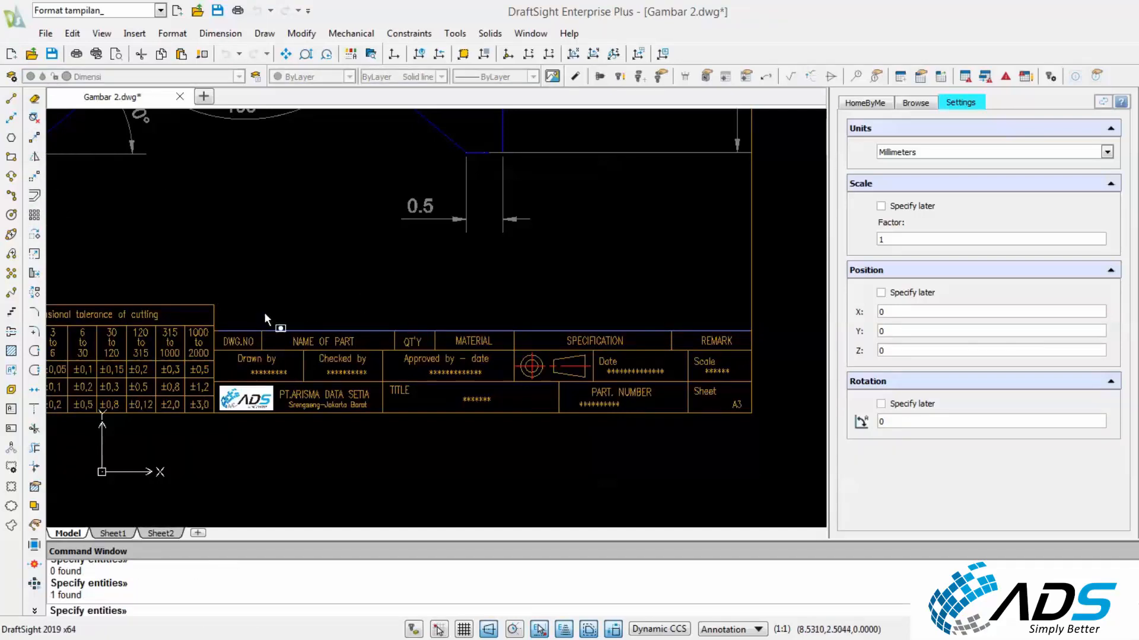
left_click(738, 358)
key("Return")
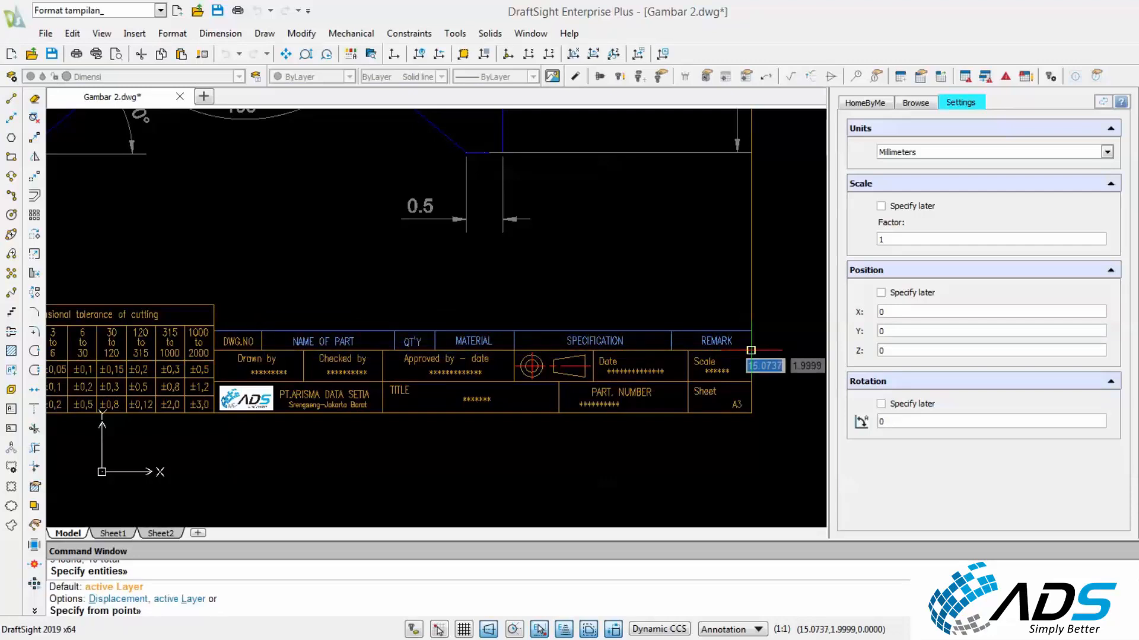
left_click(751, 351)
left_click(751, 331)
key("Escape")
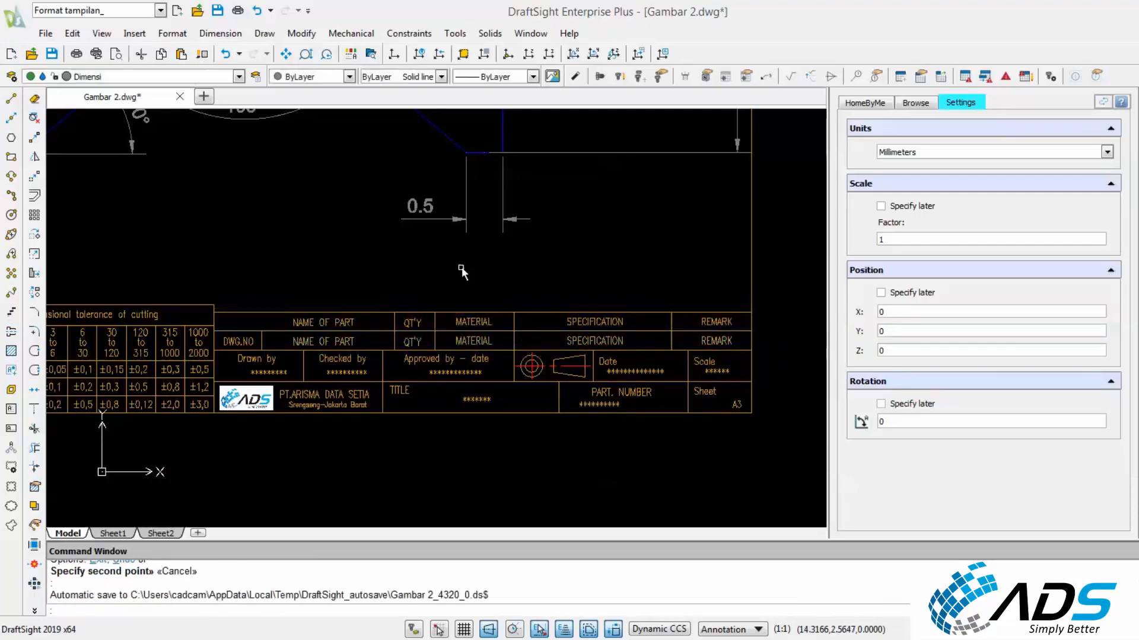
Extend the divider between DWG.NO and NAME OF PART up to the top line of the new row.
left_click(35, 410)
scroll(304, 296, "up", 1)
left_click(249, 320)
key("Return")
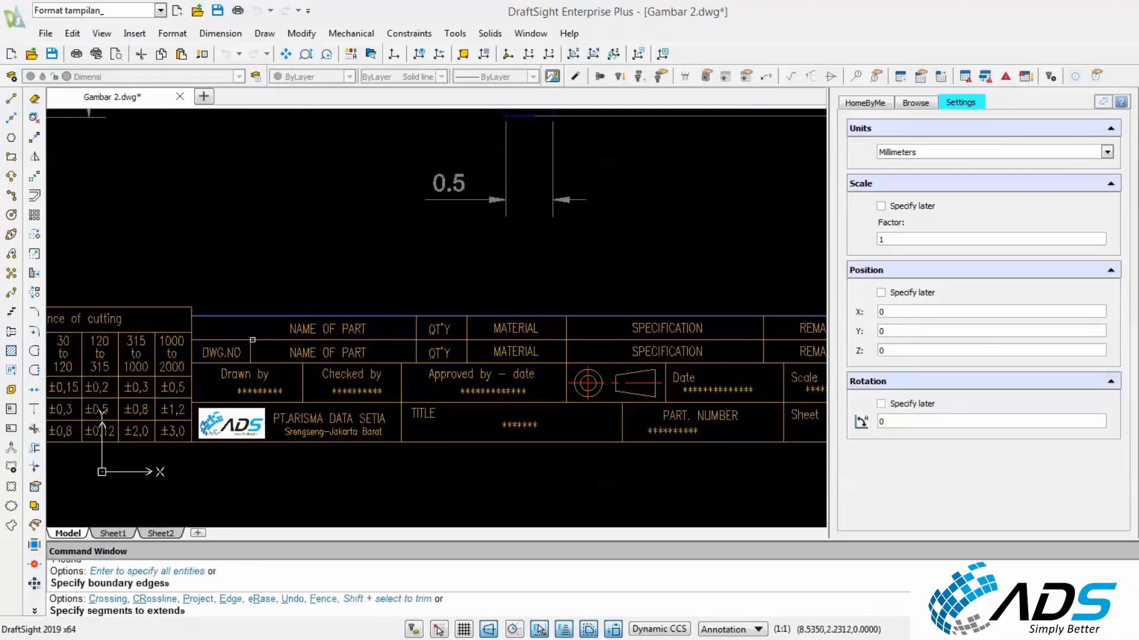
scroll(258, 350, "up", 3)
left_click(257, 349)
left_click(232, 354)
key("Escape")
scroll(241, 348, "down", 3)
key("Escape")
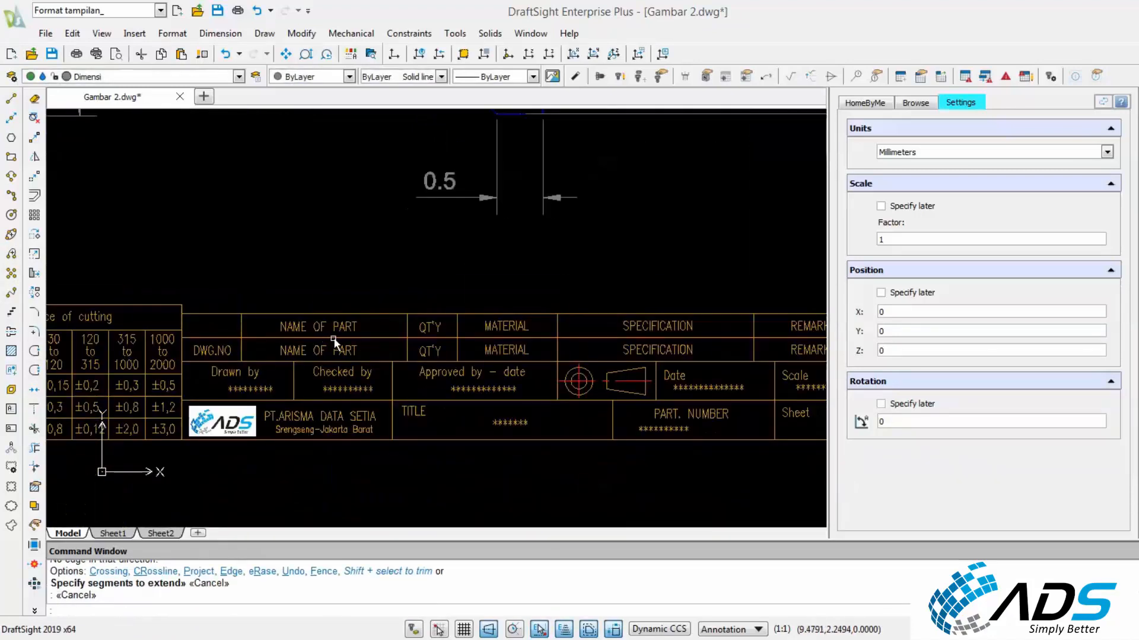
Change the copied NAME OF PART text in the title block's new row to "Gambar 2".
left_click(331, 328)
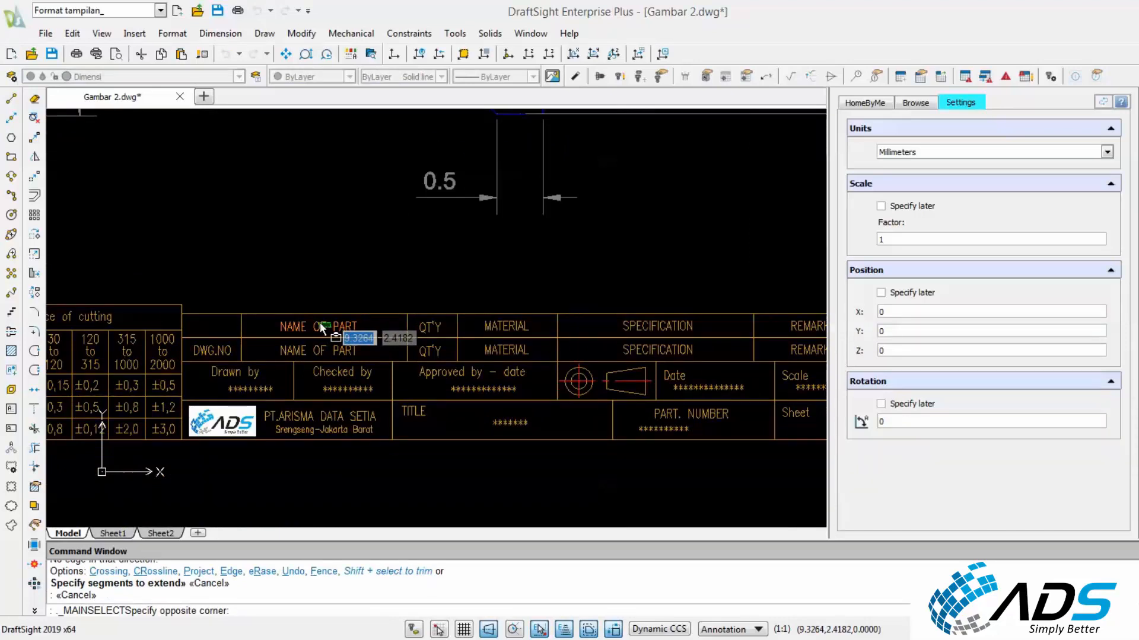
left_click(320, 328)
double_click(319, 328)
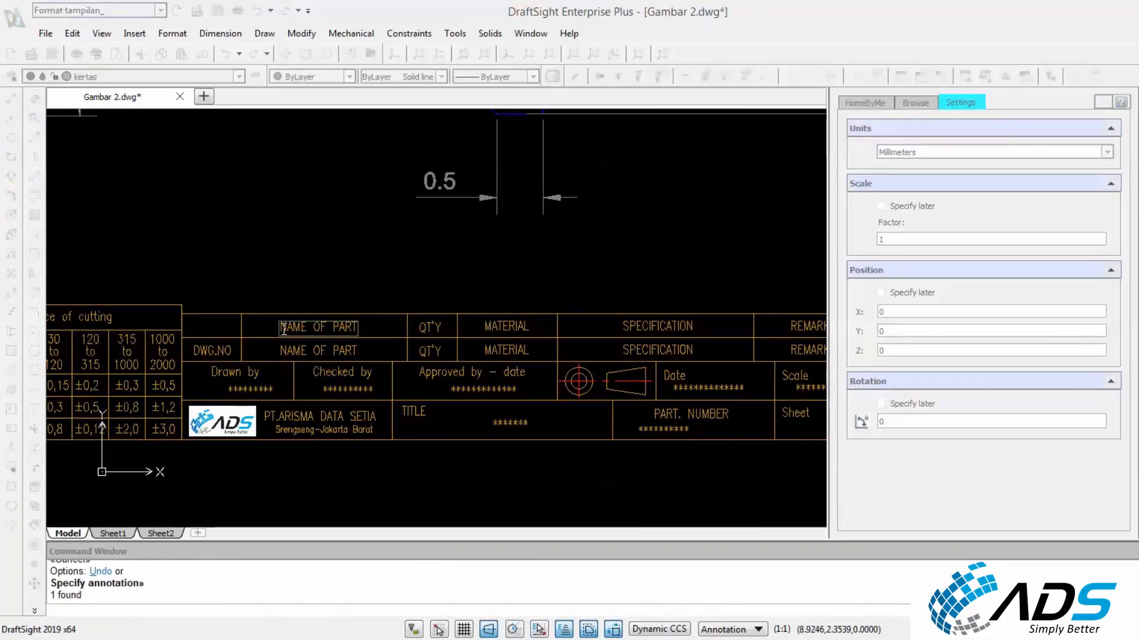
left_click_drag(284, 329, 355, 330)
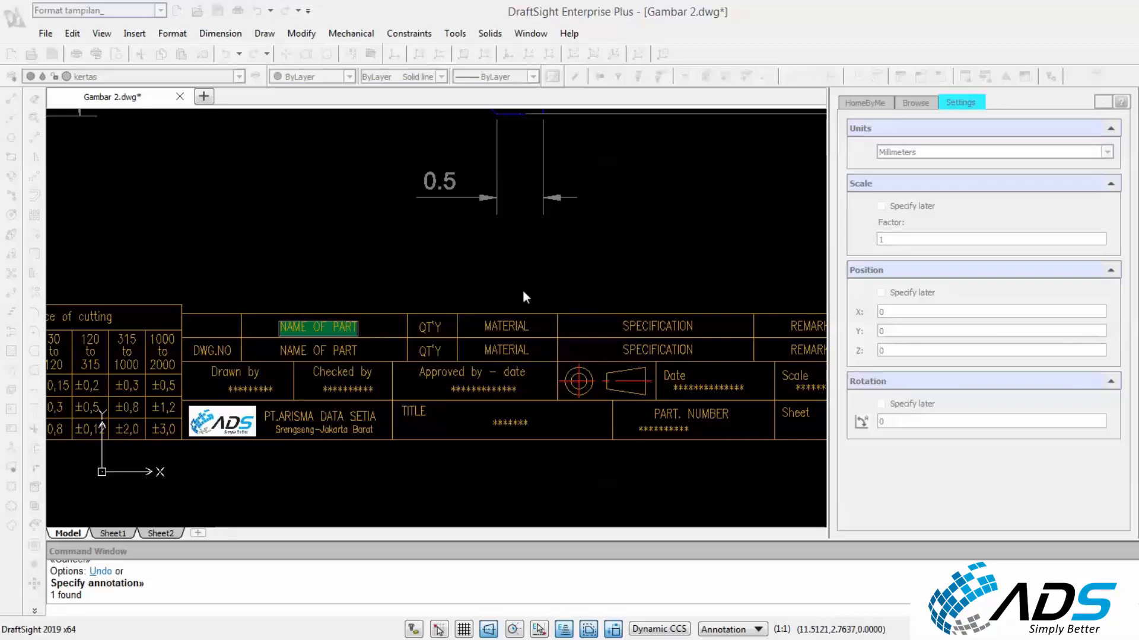
type("Gambar 2")
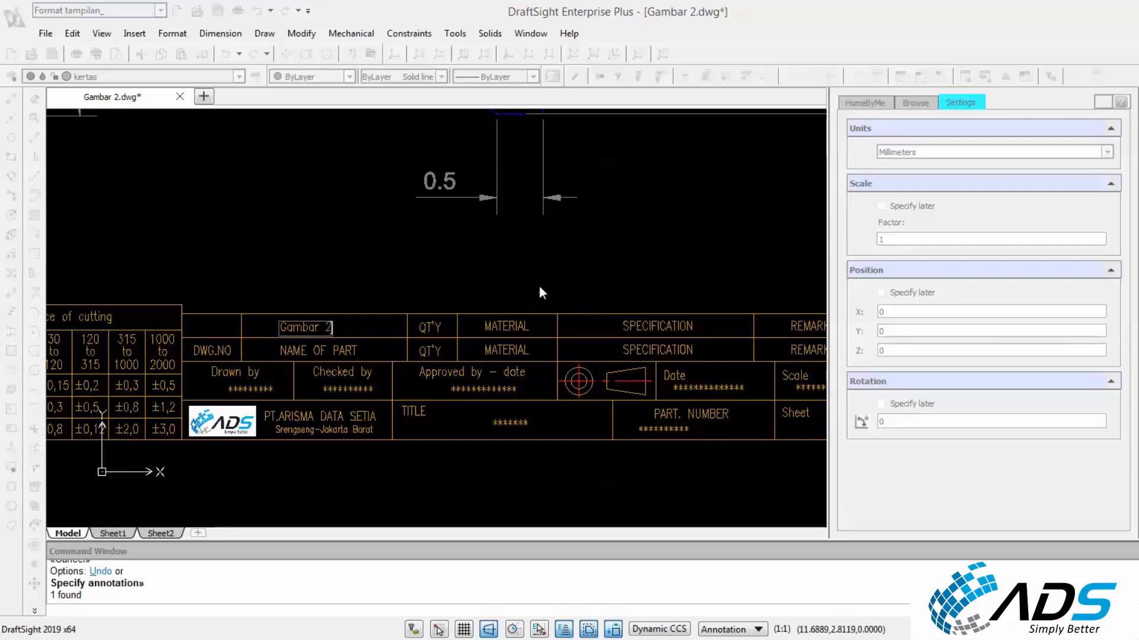
left_click(540, 288)
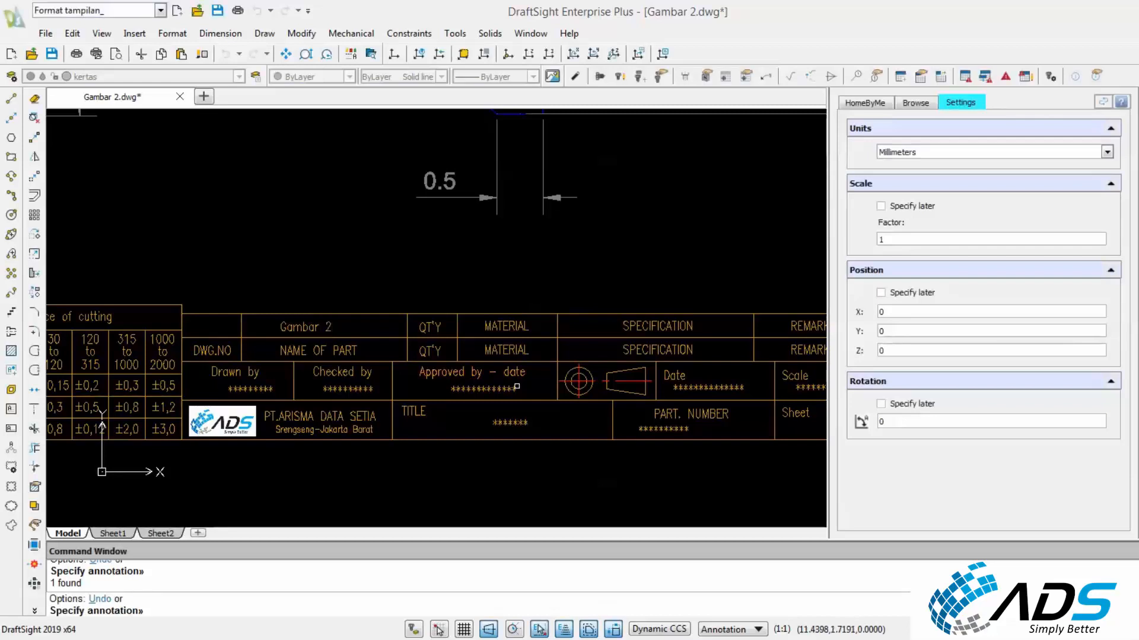
Set the title block's TITLE text to "Gambar 2" and enter the drafter's name under Drawn by.
left_click(513, 428)
left_click(507, 425)
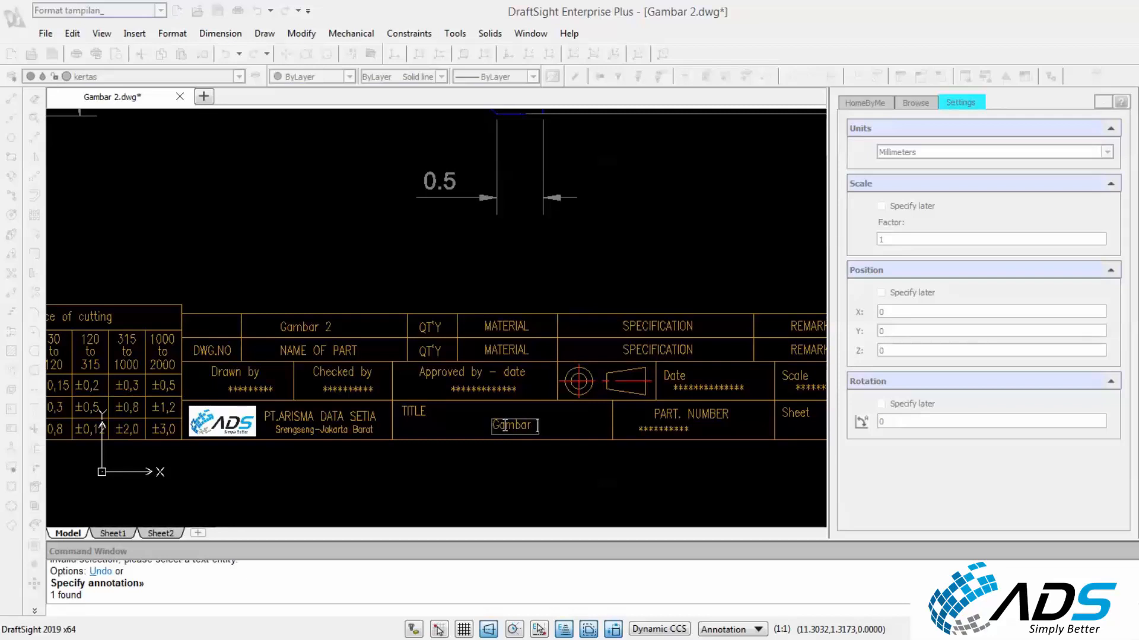
key("Return")
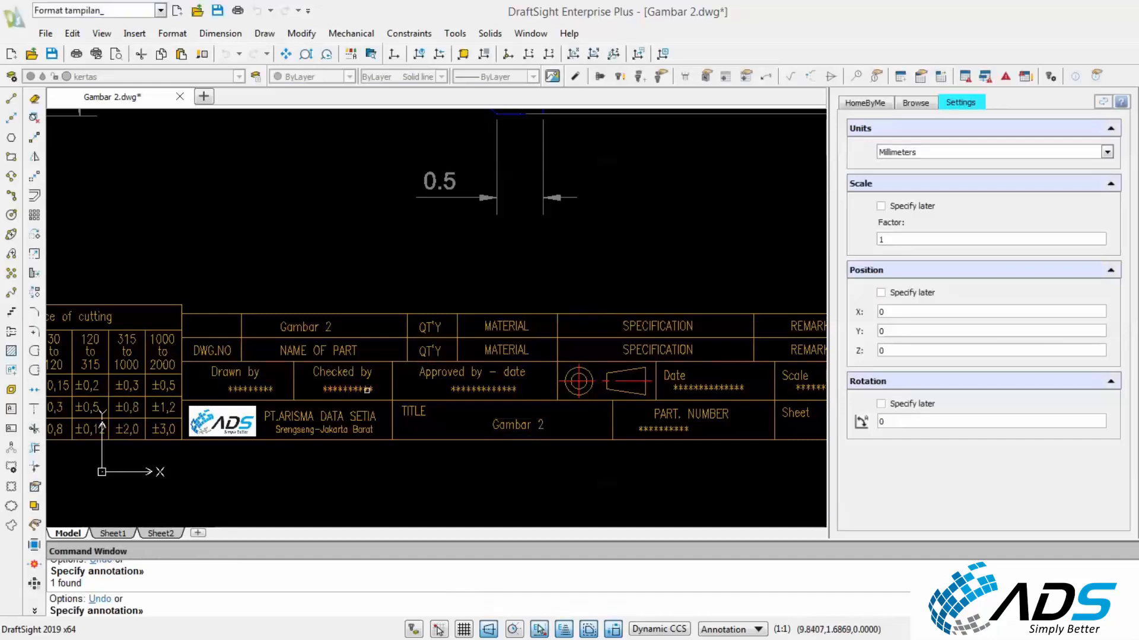
left_click(252, 392)
left_click(250, 391)
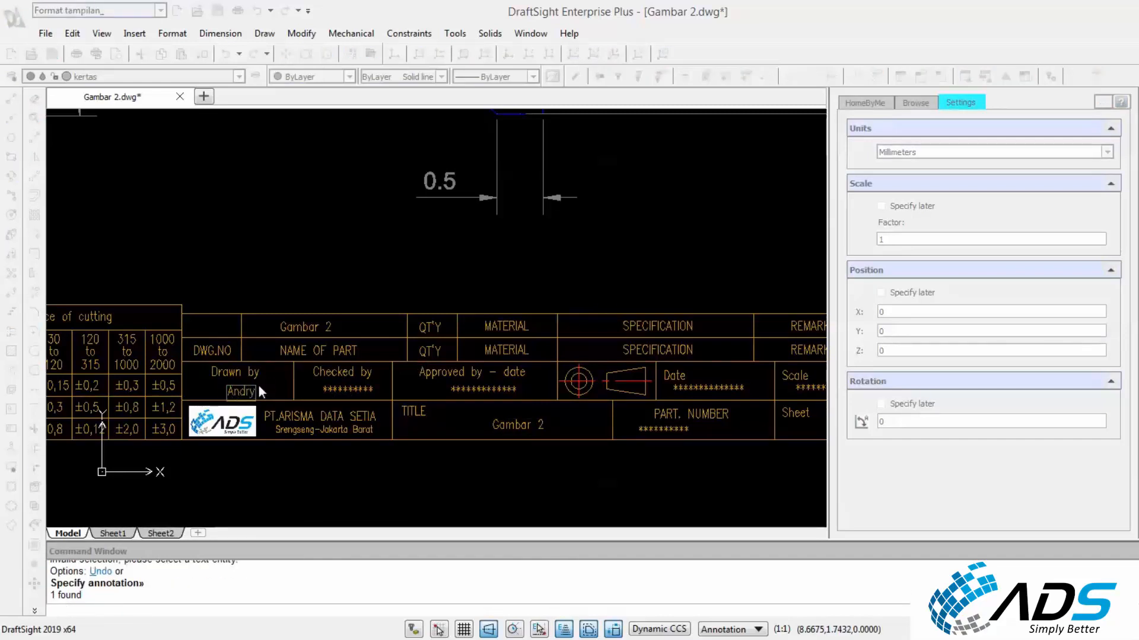
key("Return")
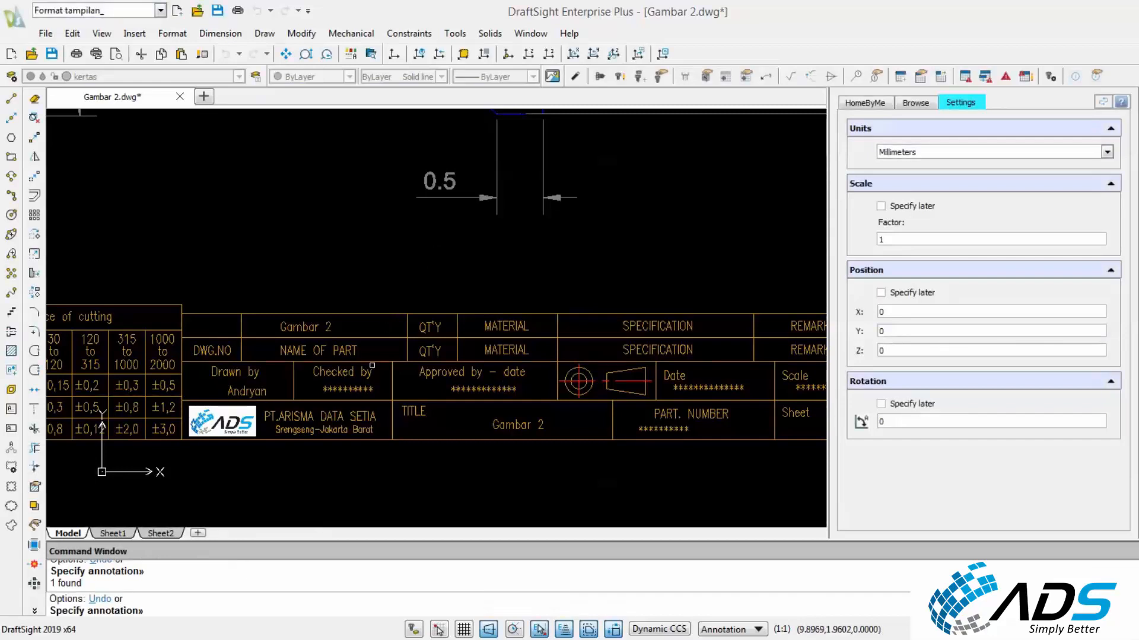
Replace the placeholders under Checked by and Approved by - date with "-".
left_click(357, 388)
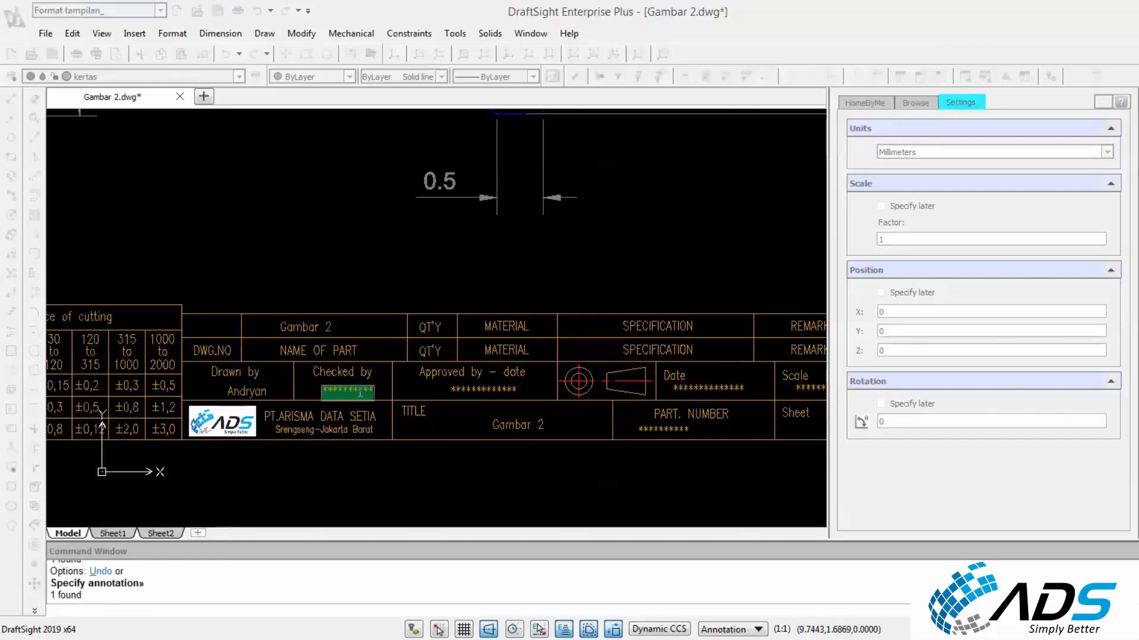
type("-")
key("Return")
left_click(491, 391)
type("-")
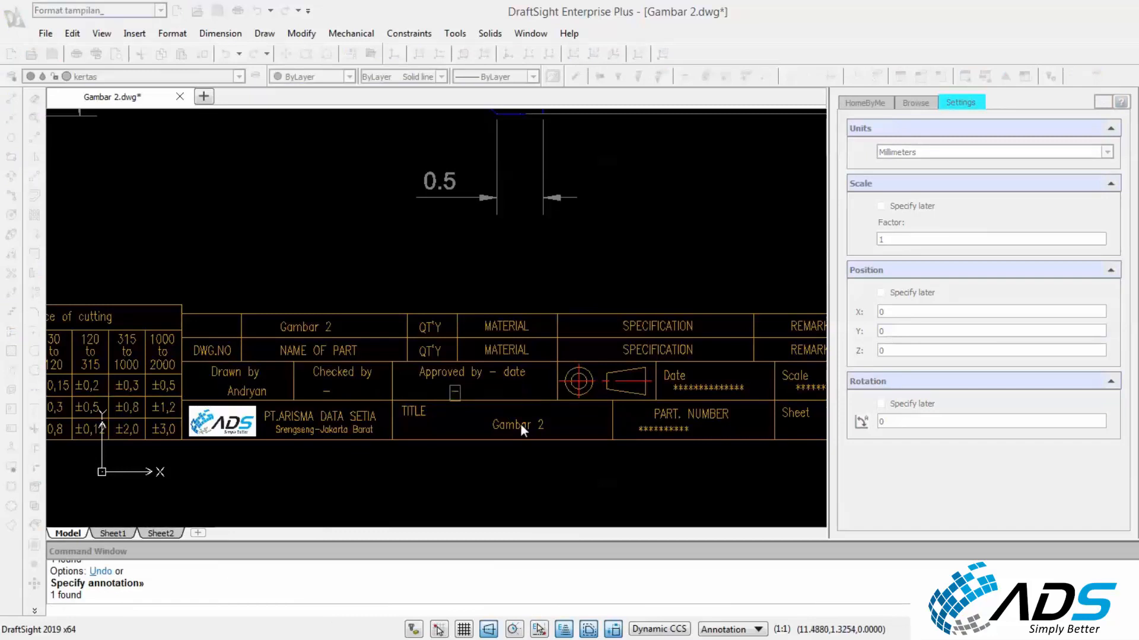
key("Return")
Set the title block's Date text to 03-04-2020.
left_click(721, 388)
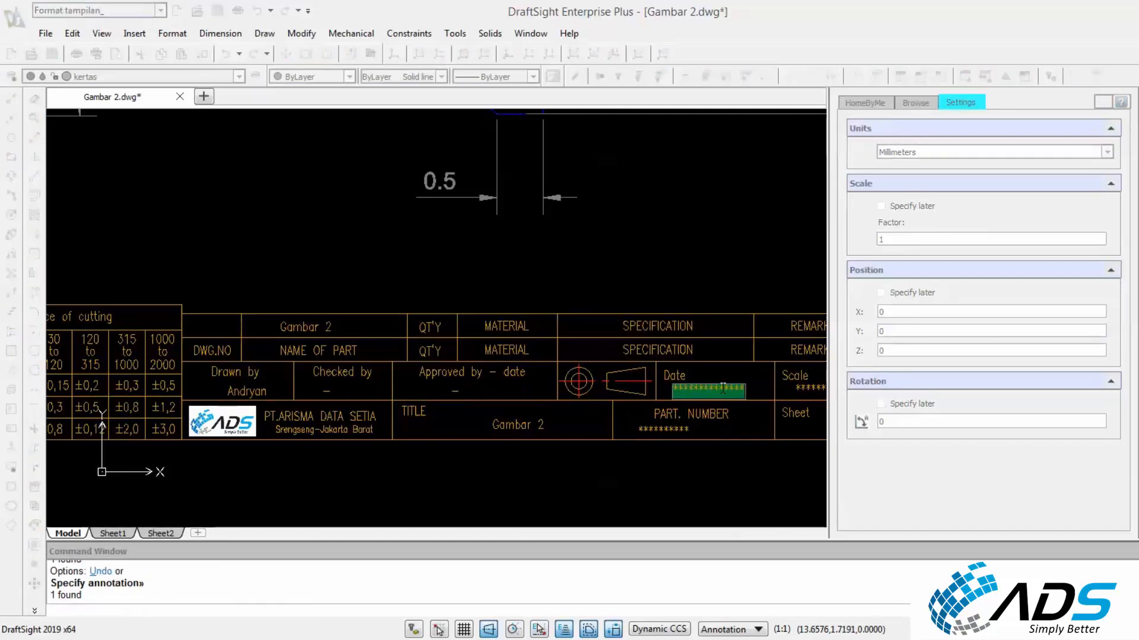
type("03")
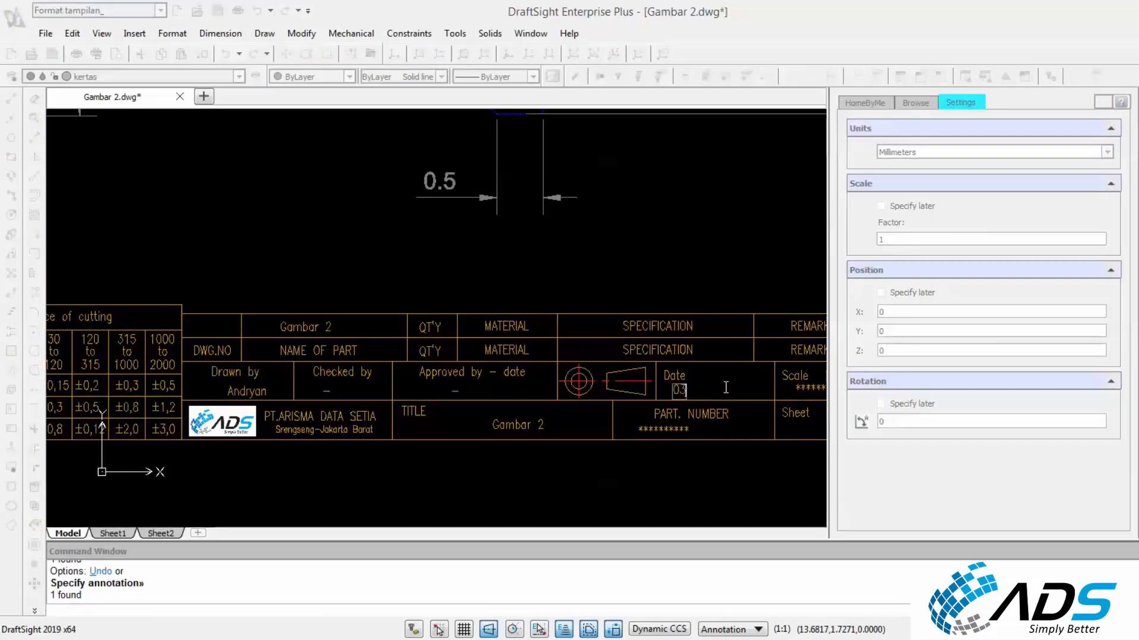
type("-04-2020")
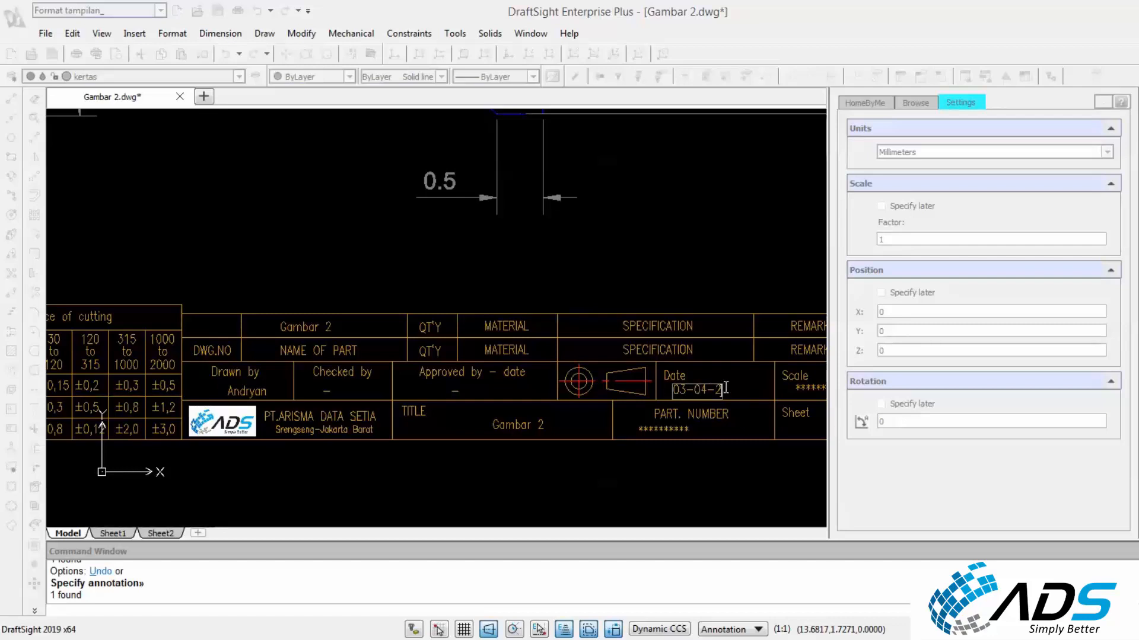
left_click(779, 319)
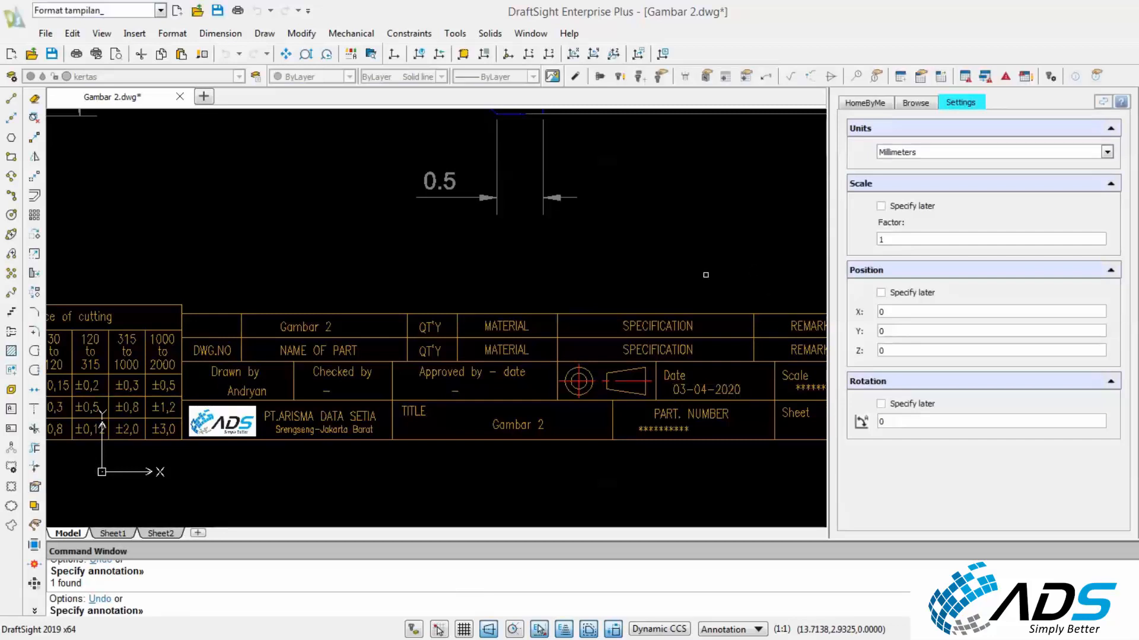
Set the title block's Scale text to "1 : 1" and the PART. NUMBER text to "-".
scroll(673, 270, "down", 5)
scroll(710, 317, "up", 4)
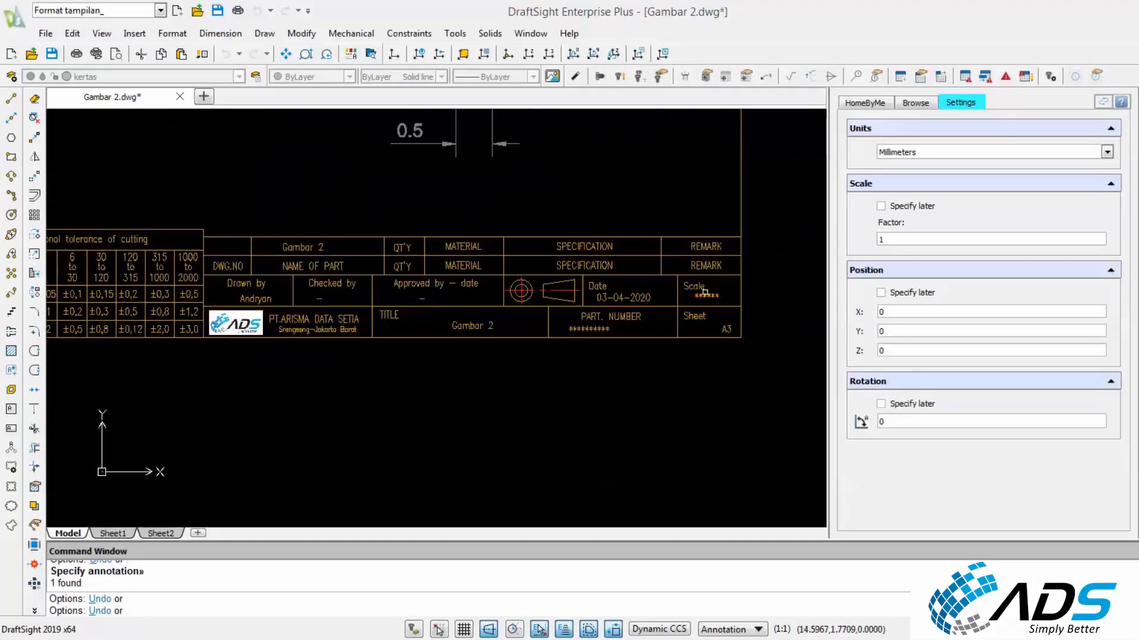
double_click(707, 294)
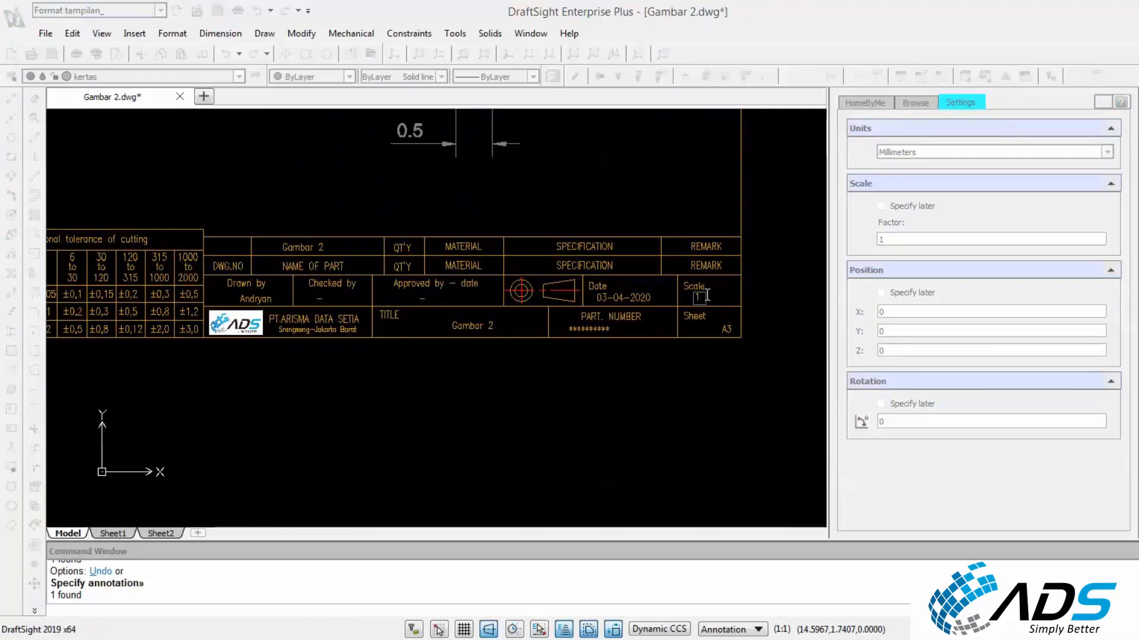
left_click(649, 352)
left_click(589, 333)
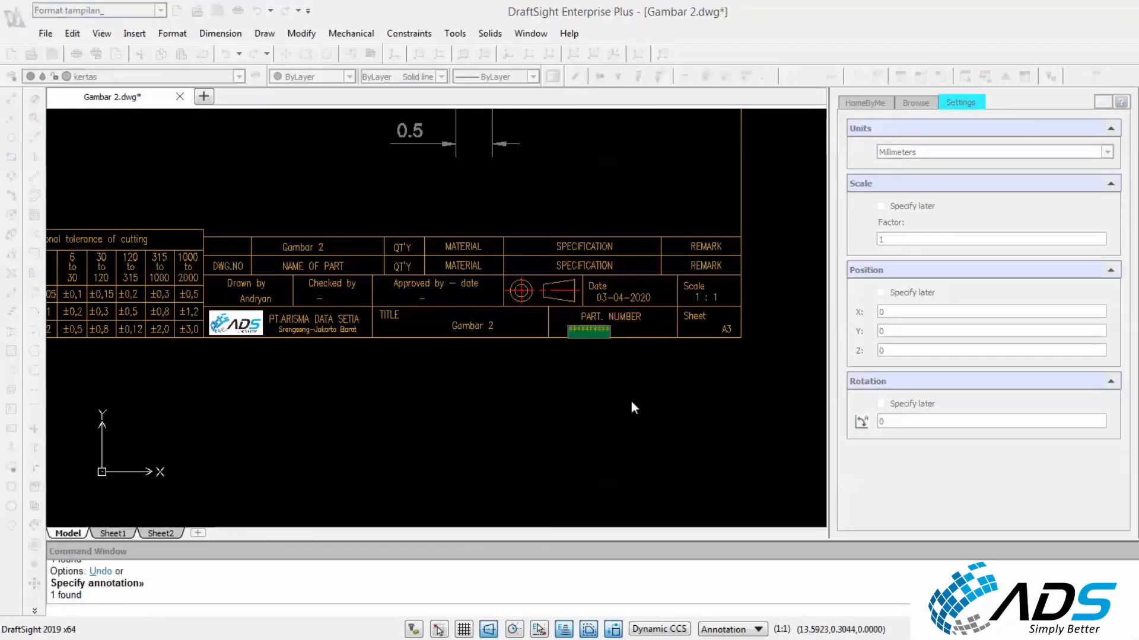
type("-")
left_click(631, 402)
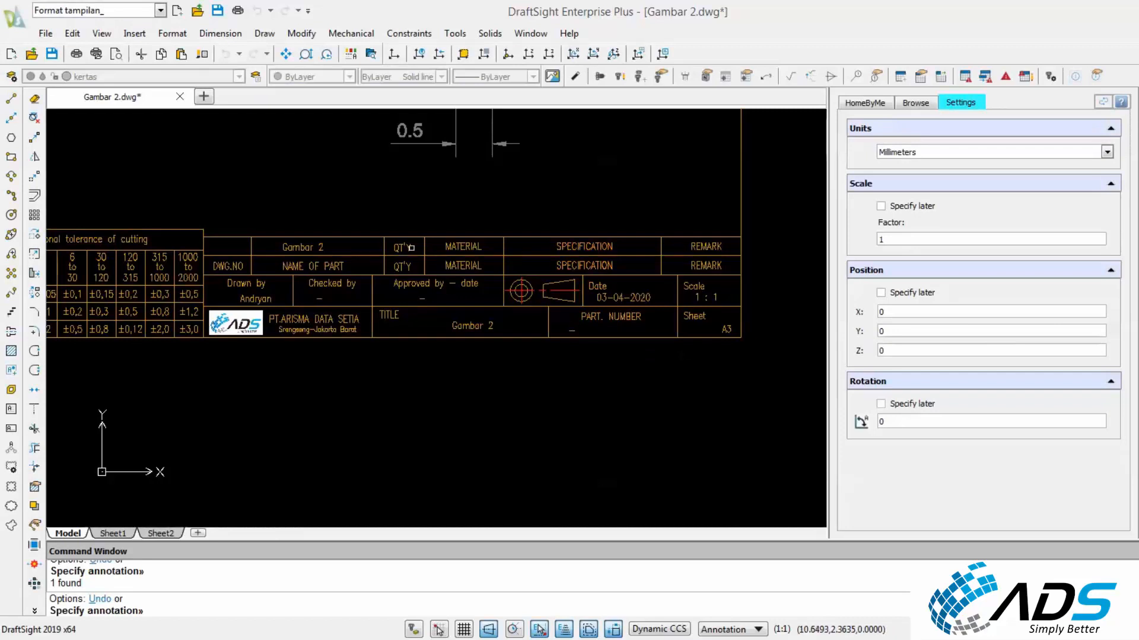
Replace the copied QT'Y and MATERIAL texts in the title block's new row with "1" and finish editing annotations.
left_click(405, 248)
left_click(483, 325)
left_click(466, 245)
type("1")
left_click(536, 206)
scroll(542, 252, "down", 2)
middle_click_drag(510, 193, 500, 339)
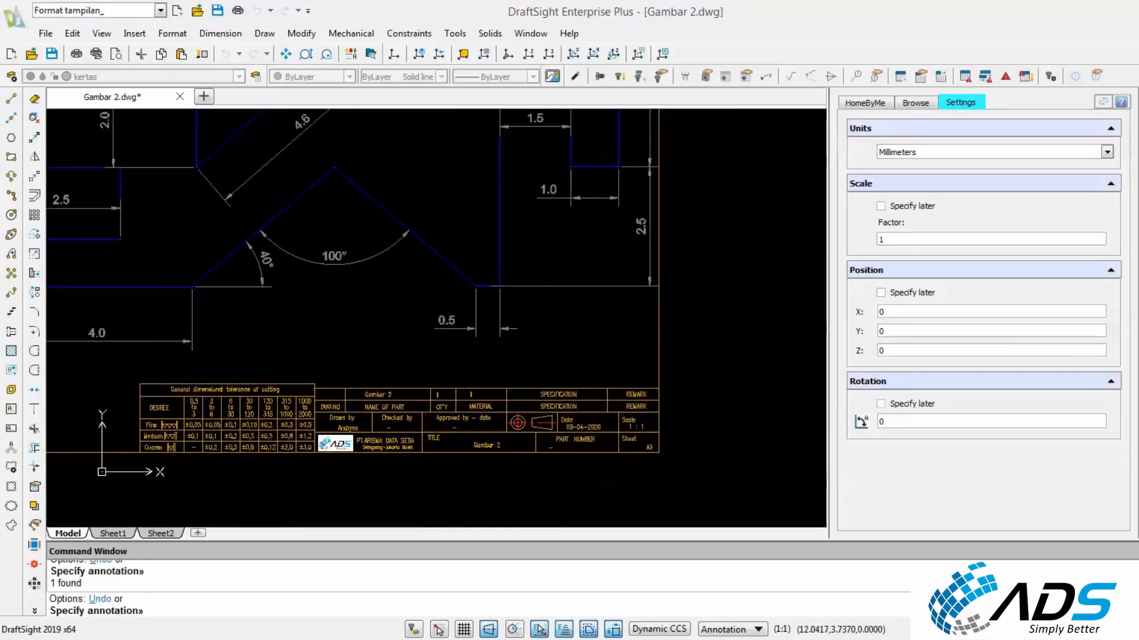
scroll(517, 328, "down", 2)
key("Escape")
Dimension the profile's overall width between its outer vertical edges, placing the dimension below the existing lower dimensions.
left_click(1137, 102)
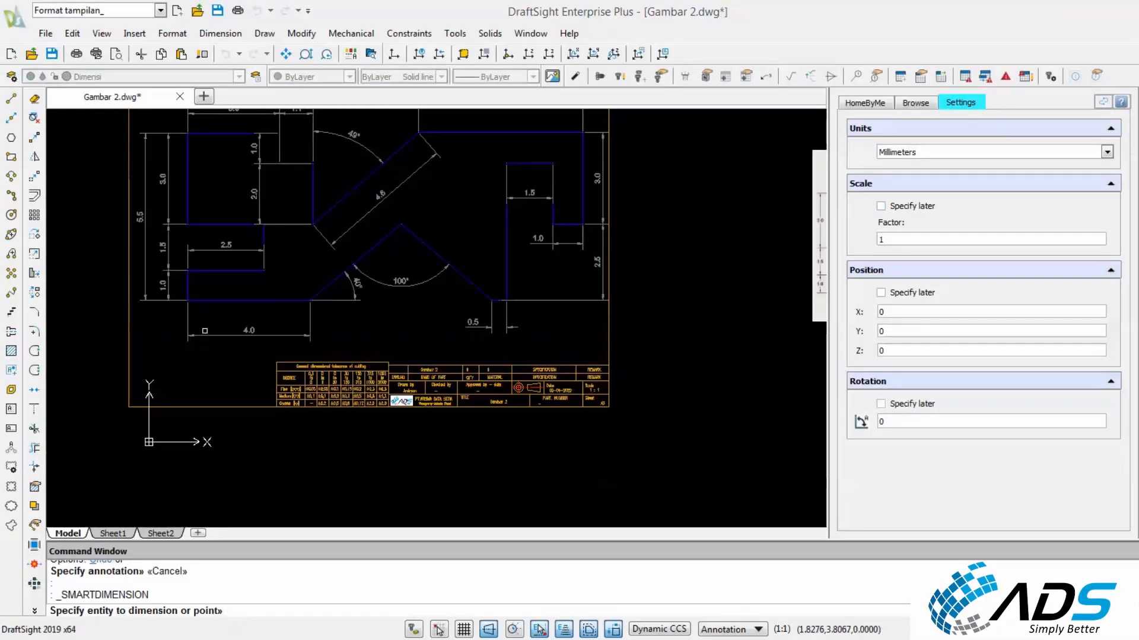
left_click(188, 283)
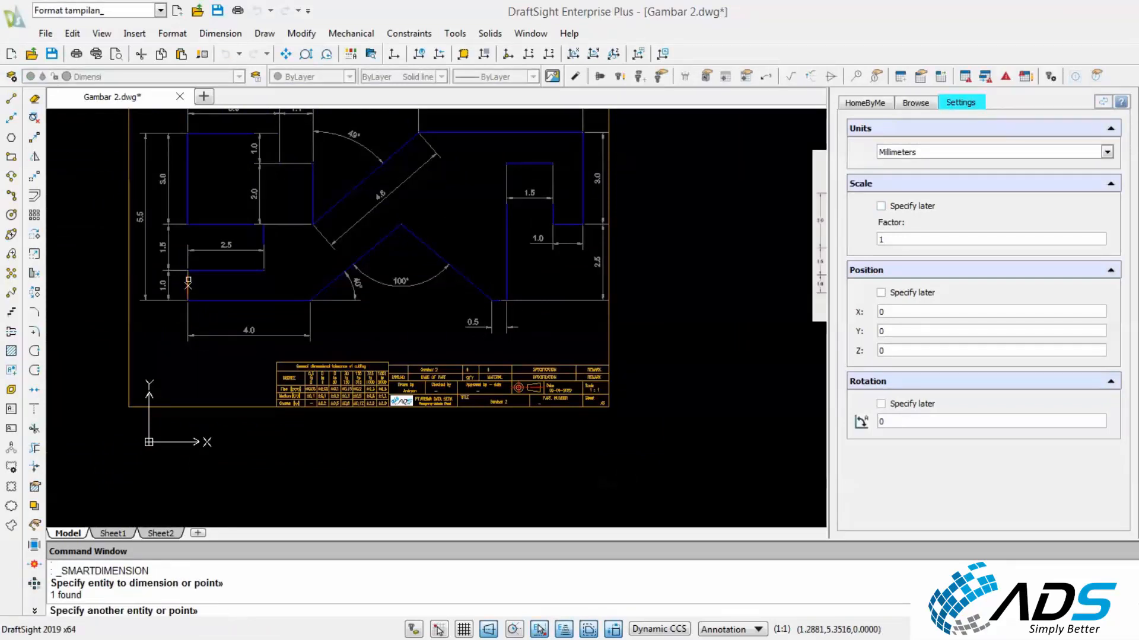
left_click(584, 211)
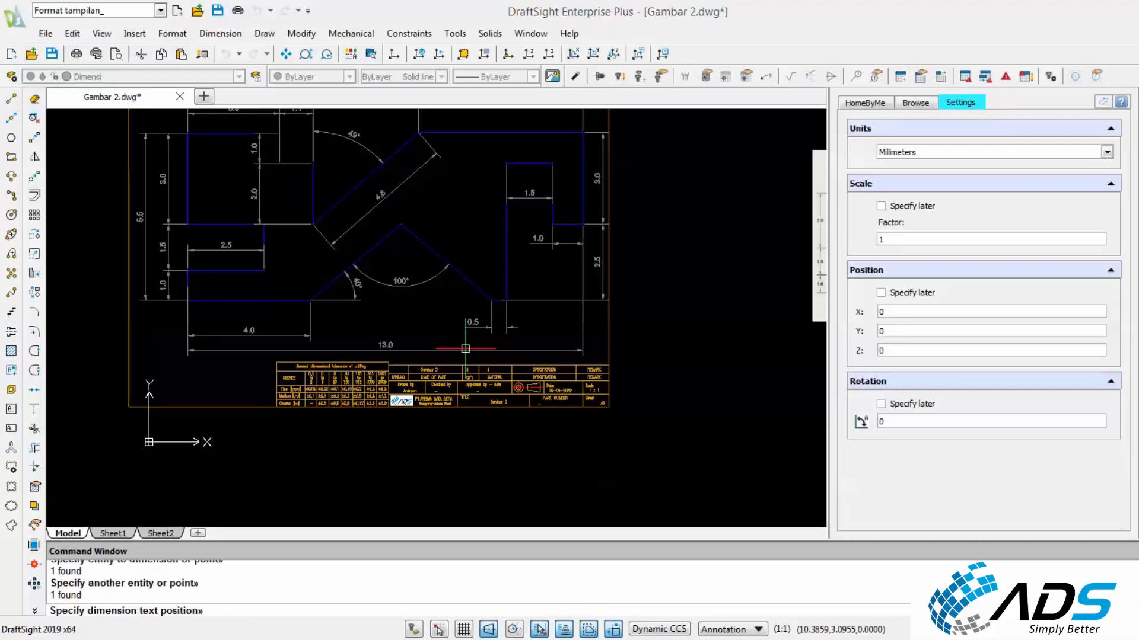
left_click(489, 351)
key("Escape")
key("Escape")
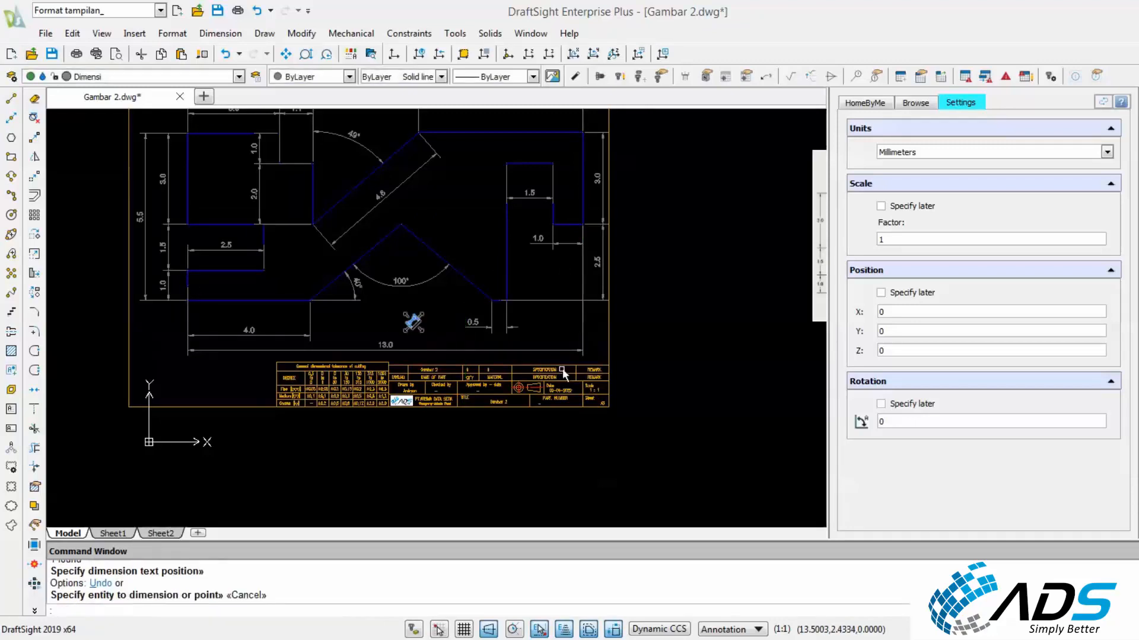
Replace the copied SPECIFICATION text in the title block's new row with "5.5 x 13".
scroll(561, 373, "up", 2)
left_click(530, 367)
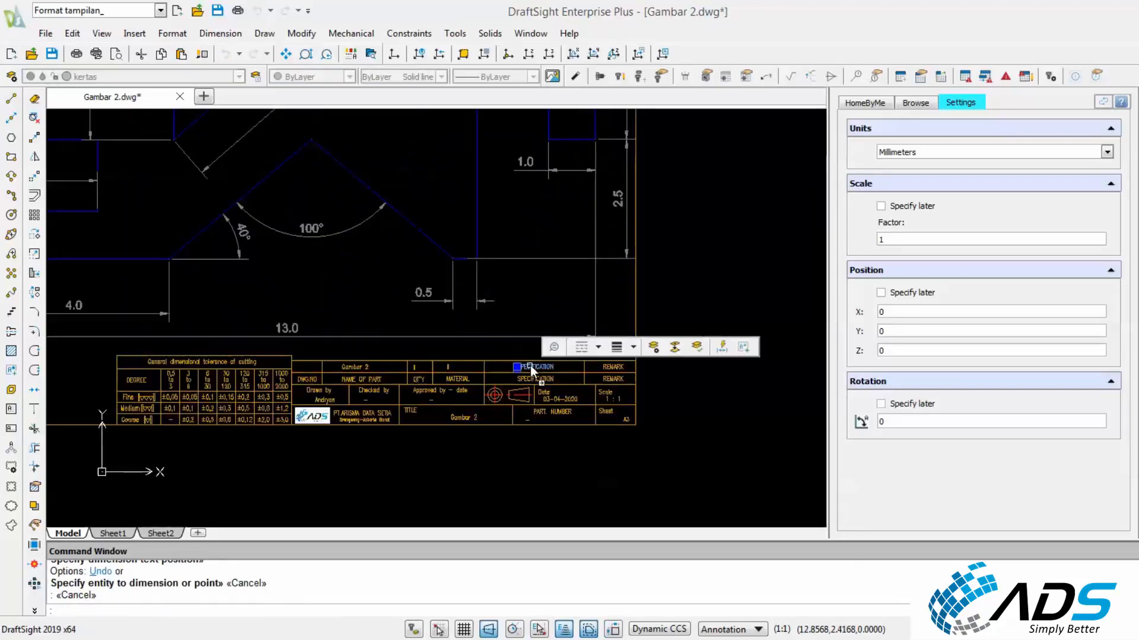
key("Escape")
left_click(545, 368)
key("Escape")
left_click(545, 367)
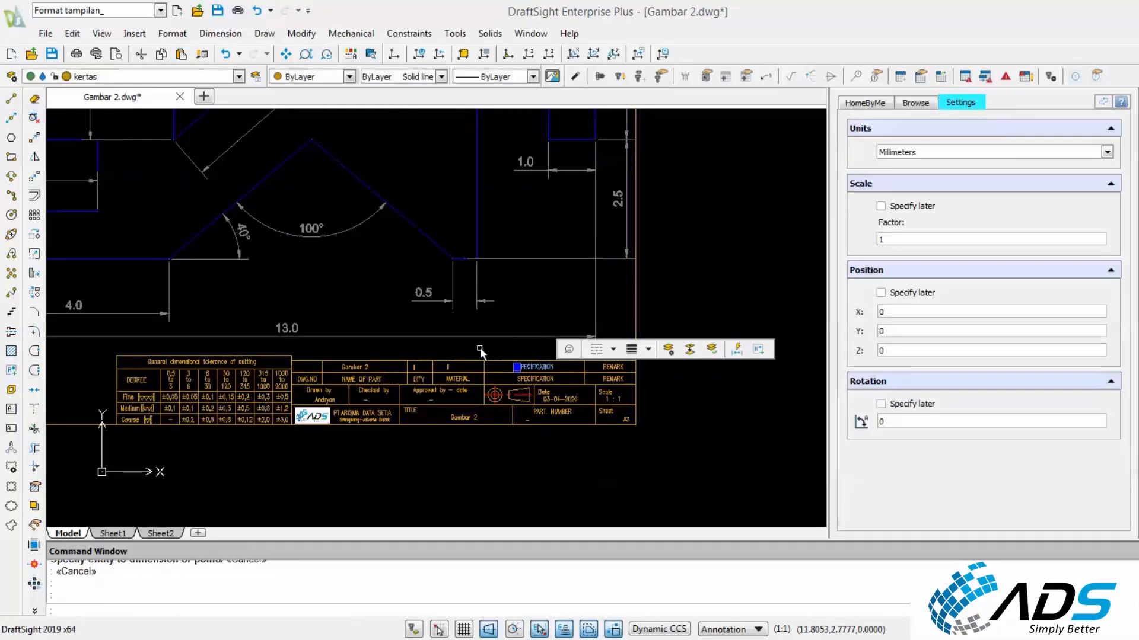
scroll(430, 325, "down", 3)
scroll(297, 268, "up", 4)
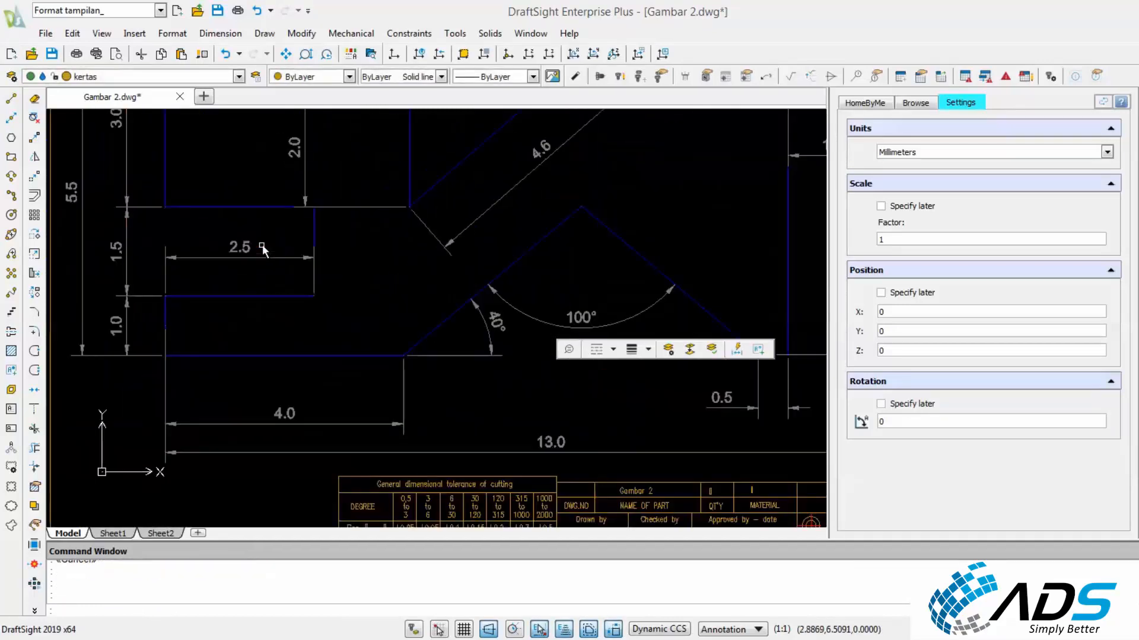
scroll(406, 300, "down", 4)
scroll(468, 323, "up", 1)
scroll(495, 332, "up", 2)
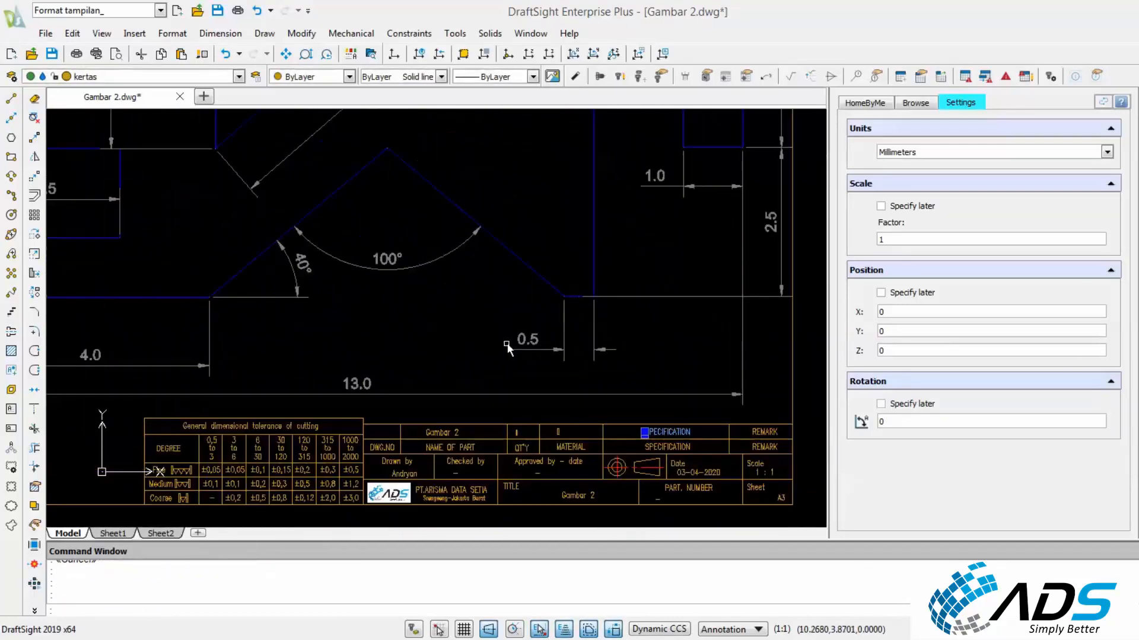
double_click(677, 437)
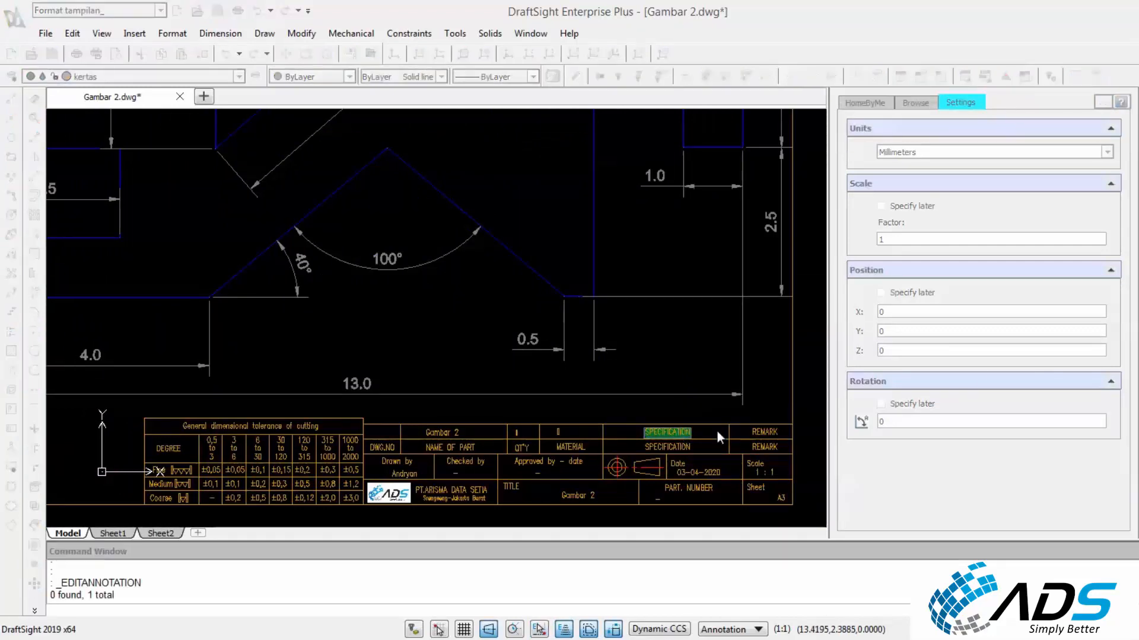
type("5.5")
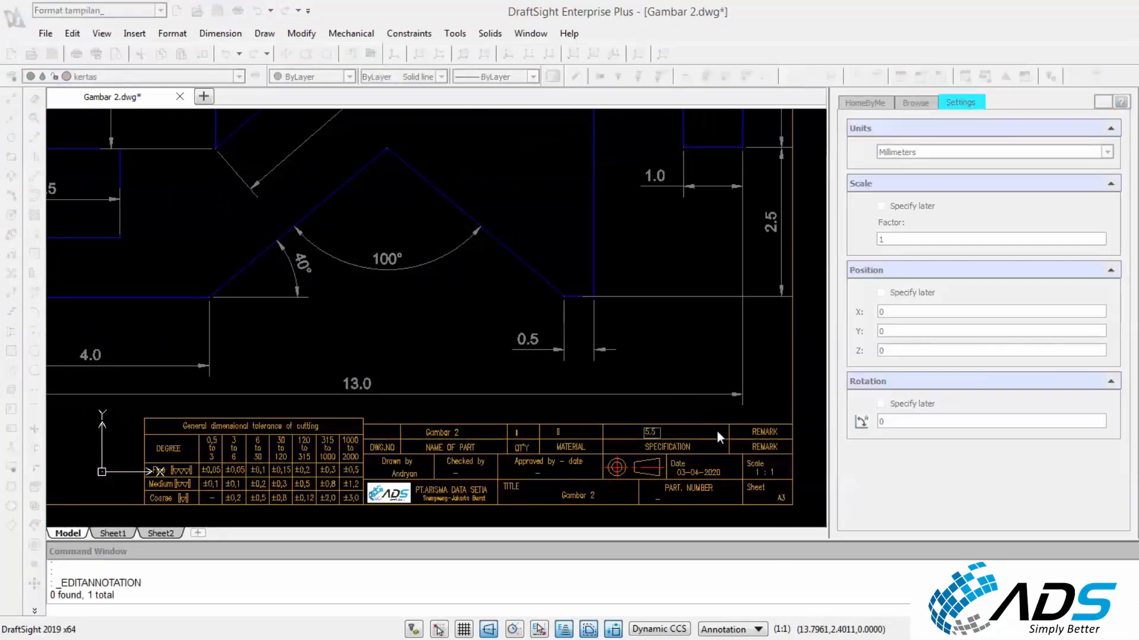
type(" x 13")
left_click(717, 431)
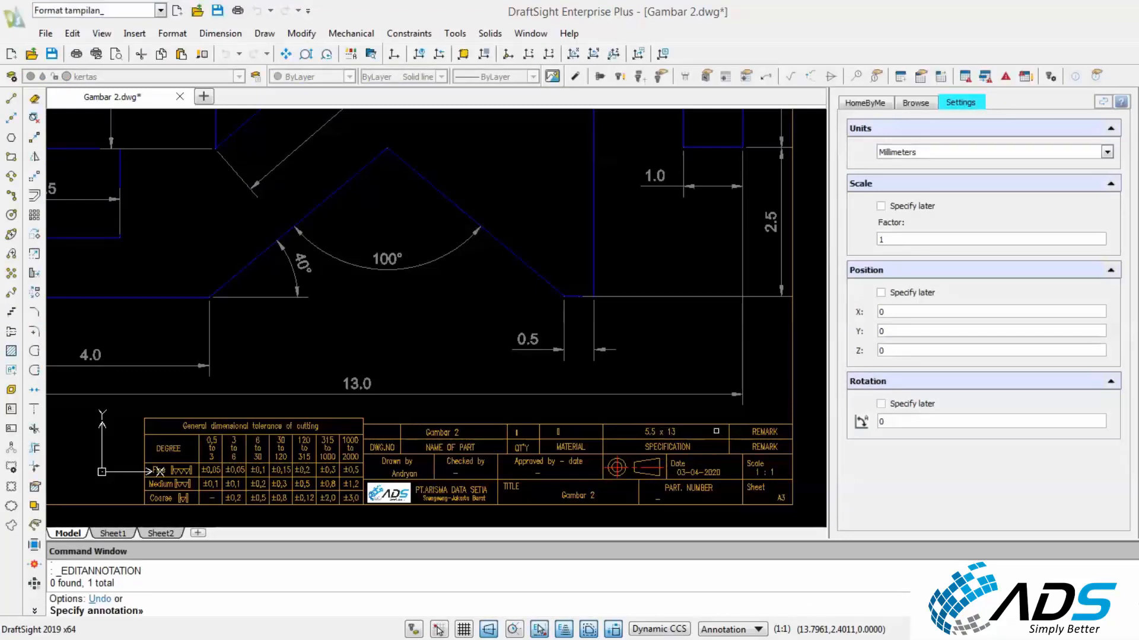
Finish editing annotations and delete the copied REMARK text from the title block's new row.
left_click(761, 431)
left_click(762, 358)
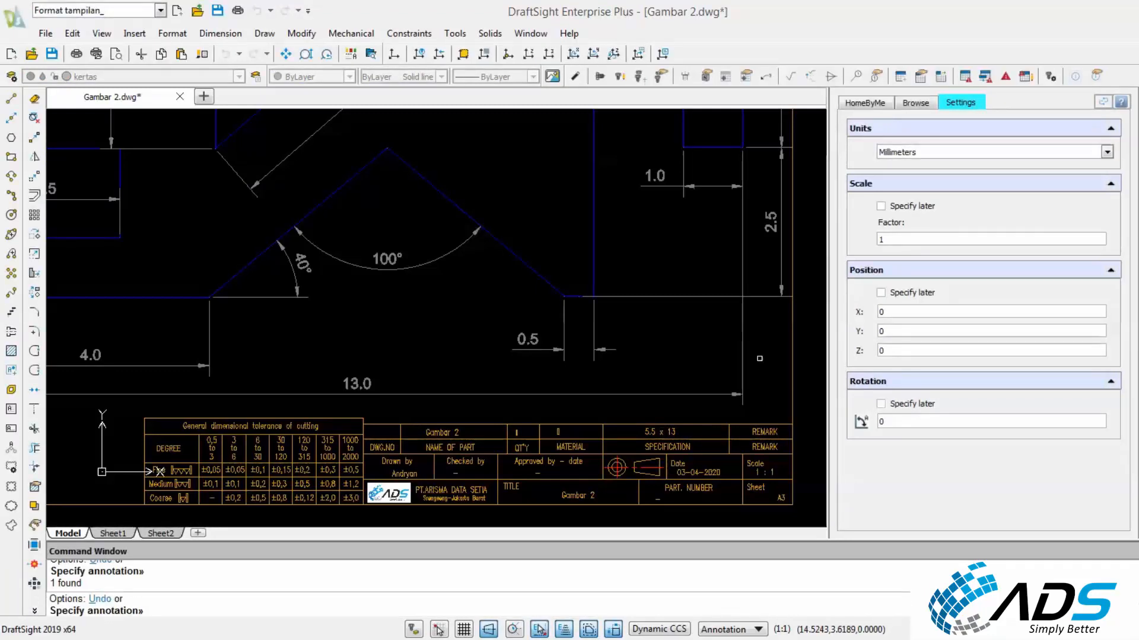
scroll(768, 422, "up", 5)
key("Escape")
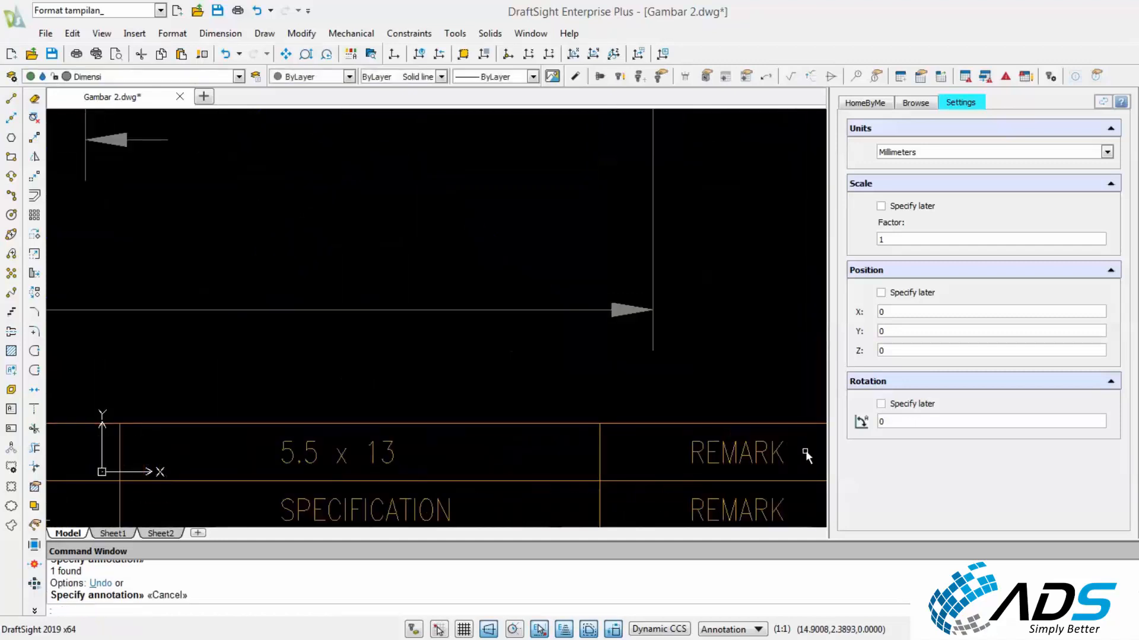
left_click(40, 101)
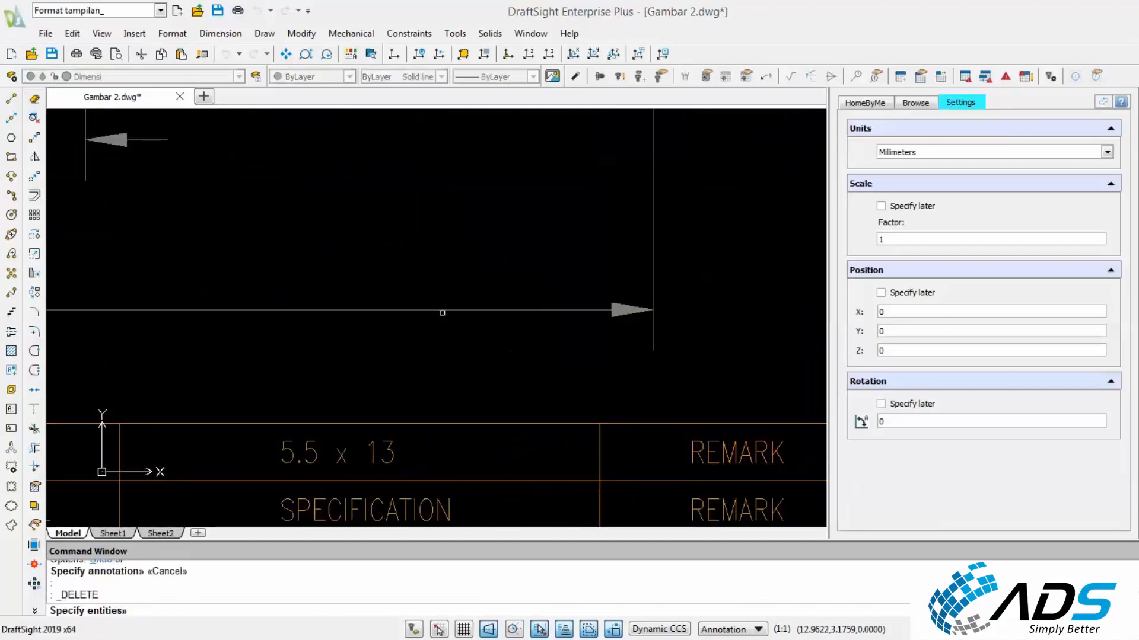
left_click(709, 467)
key("Return")
Copy the complete drawing with its frame and title block, and place the copy below the original using the frame's upper-left corner as base point.
scroll(624, 425, "down", 7)
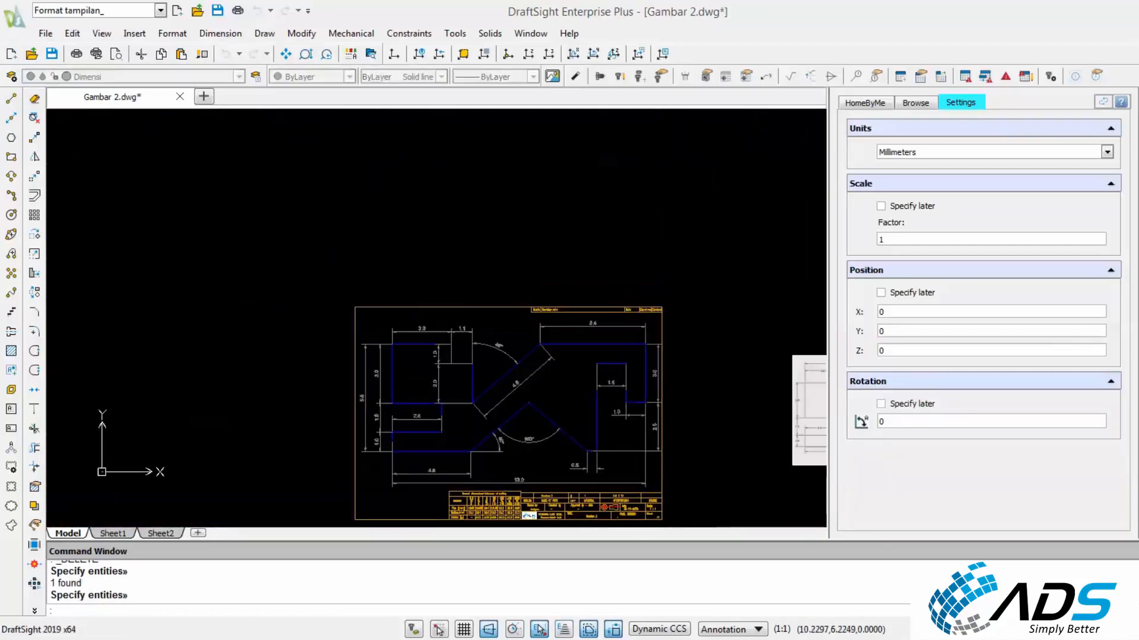
scroll(563, 397, "up", 3)
scroll(490, 328, "down", 4)
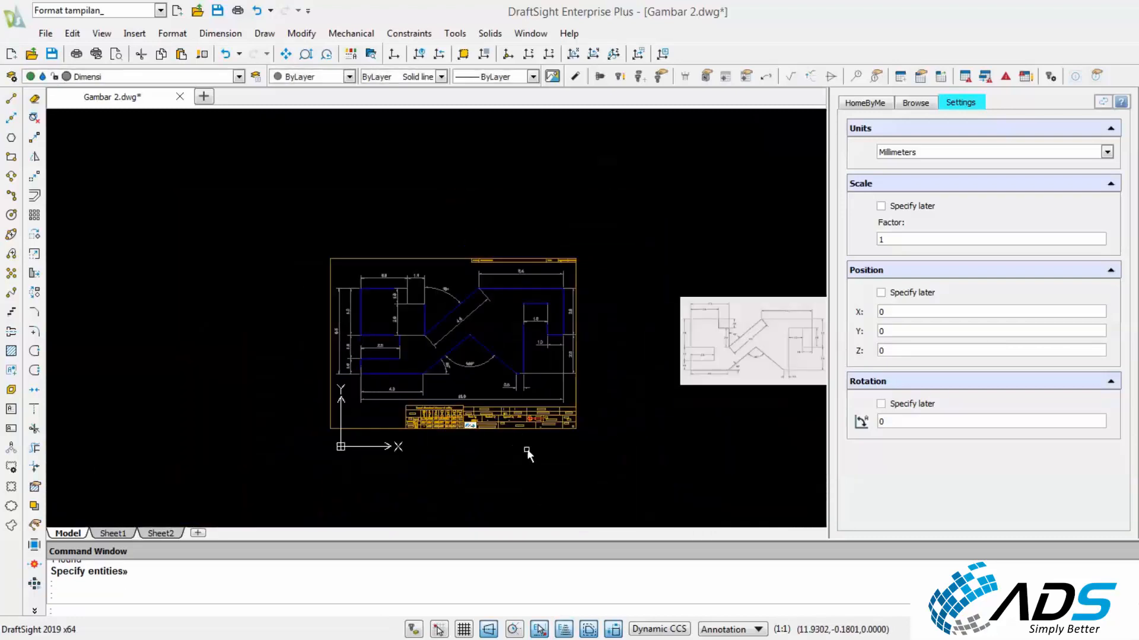
scroll(529, 432, "up", 5)
scroll(356, 343, "down", 5)
scroll(66, 146, "down", 1)
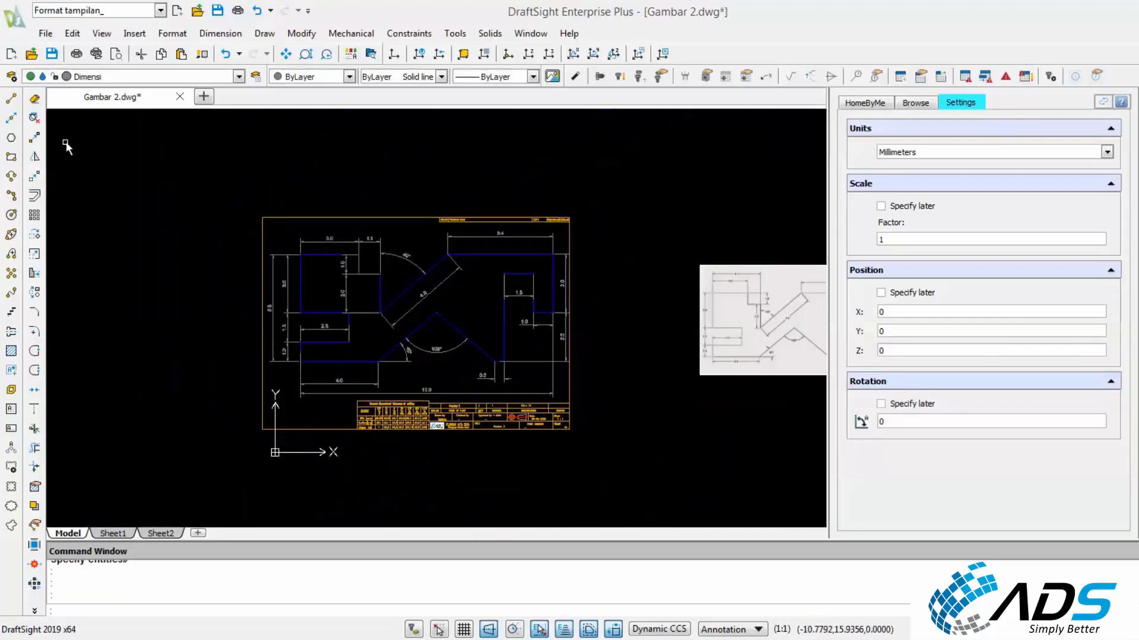
left_click(33, 137)
left_click(635, 482)
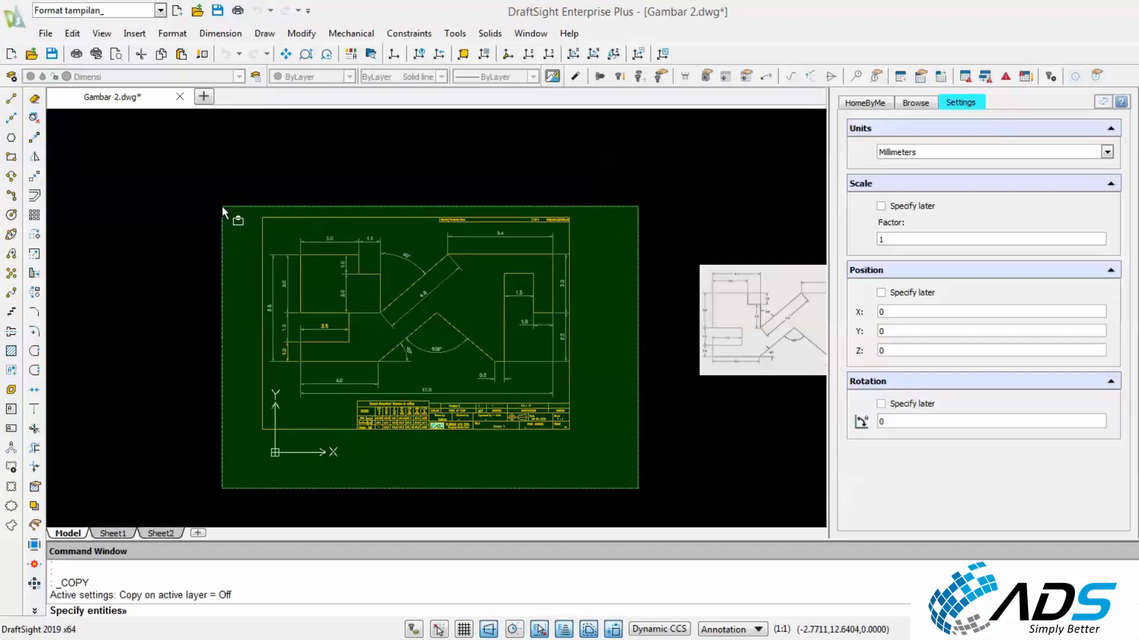
left_click(222, 205)
key("Return")
left_click(262, 217)
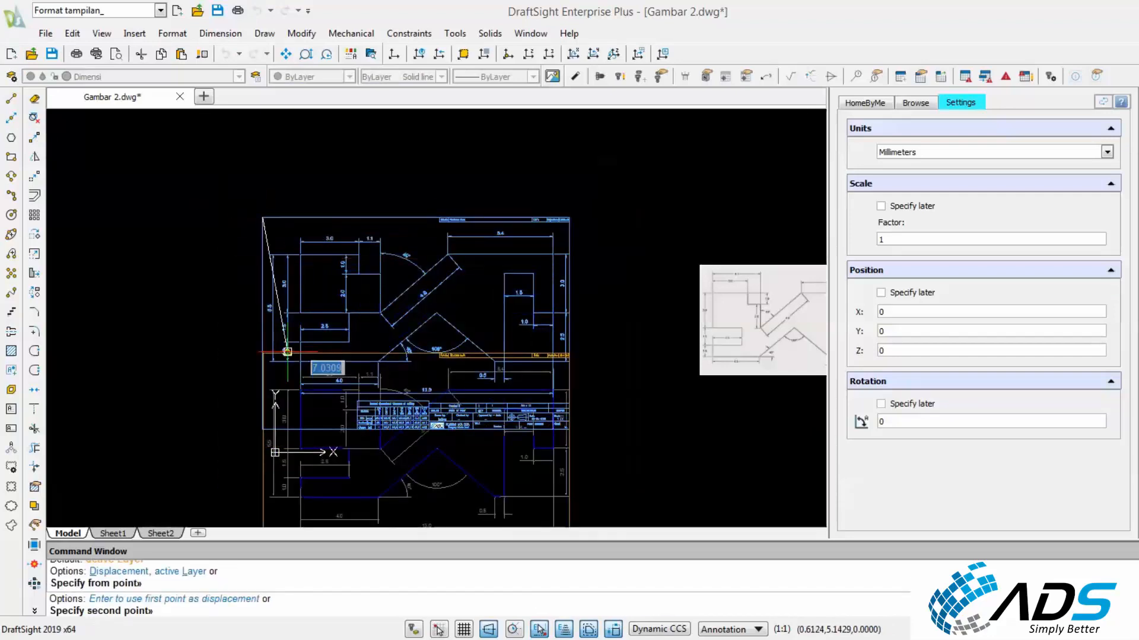
scroll(288, 351, "down", 3)
middle_click_drag(283, 418, 297, 371)
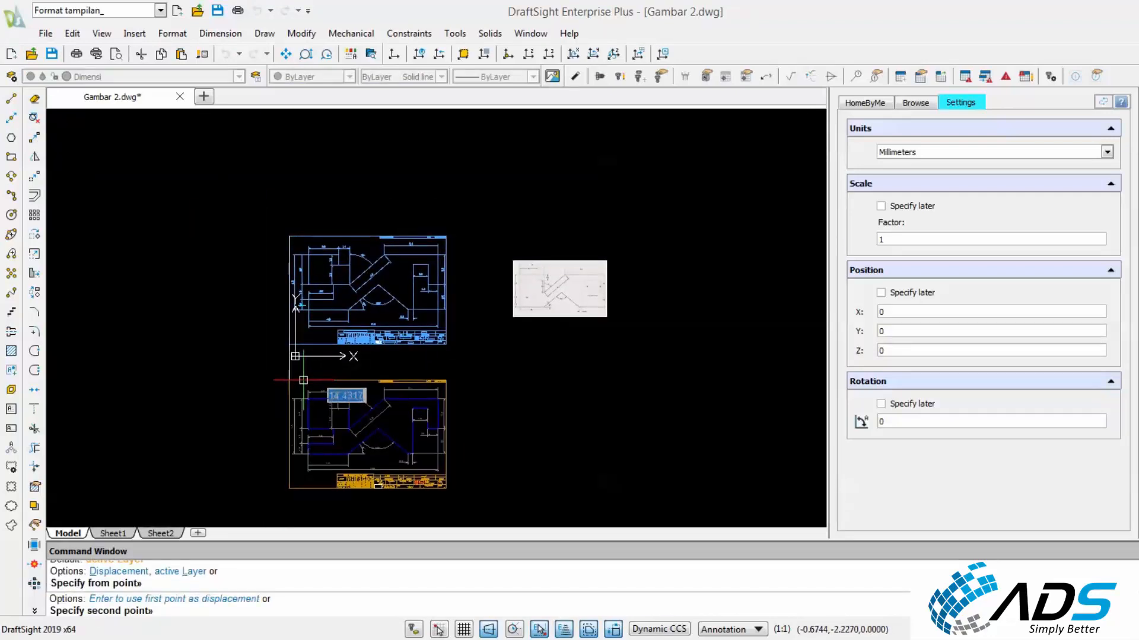
left_click(306, 377)
key("Escape")
Delete the four vertical dimensions along the outer left side of the profile in the lower copy.
scroll(320, 410, "up", 5)
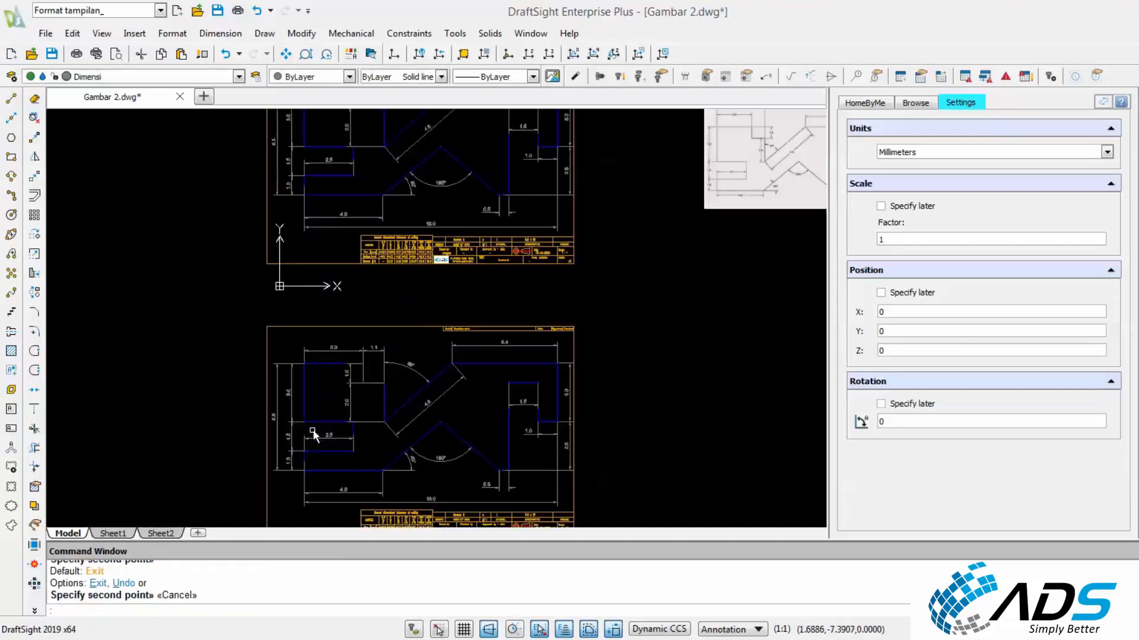
left_click(287, 396)
left_click(259, 475)
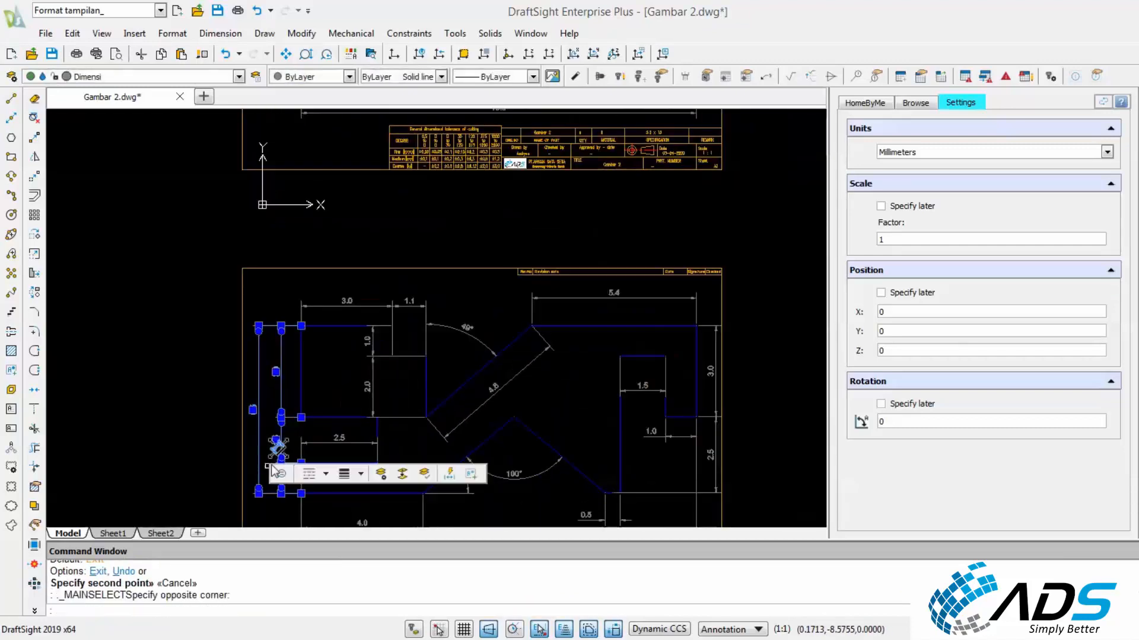
key("Delete")
Delete the three horizontal dimensions below the copied profile and the 2.5 dimension in its left notch.
middle_click_drag(381, 323, 364, 288)
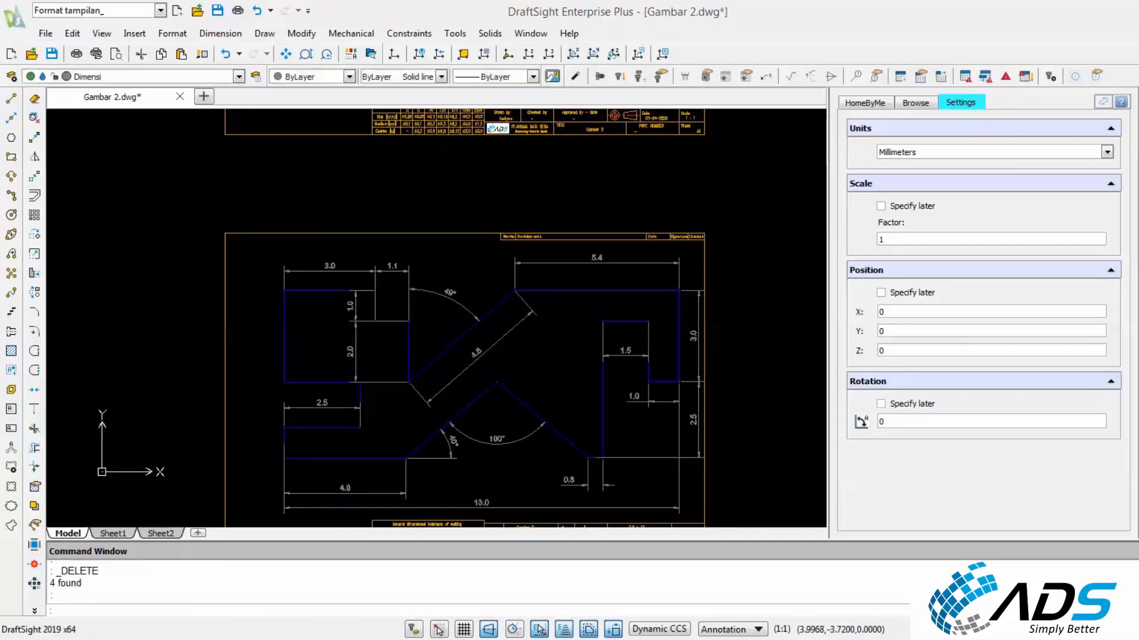
left_click(612, 480)
left_click(372, 509)
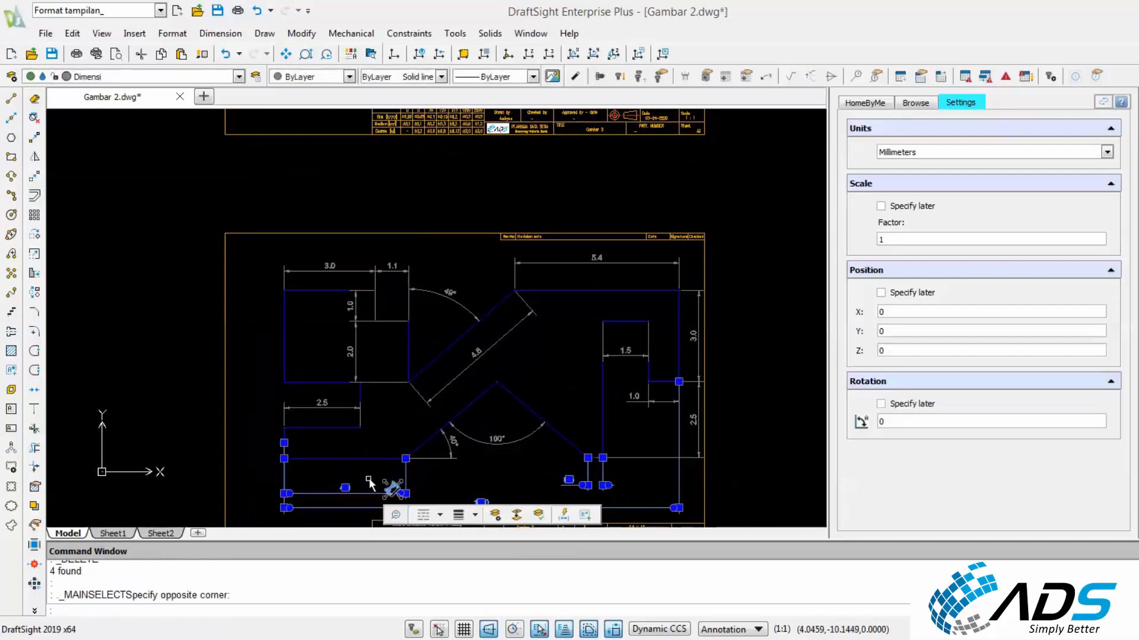
key("Delete")
left_click(324, 405)
key("Delete")
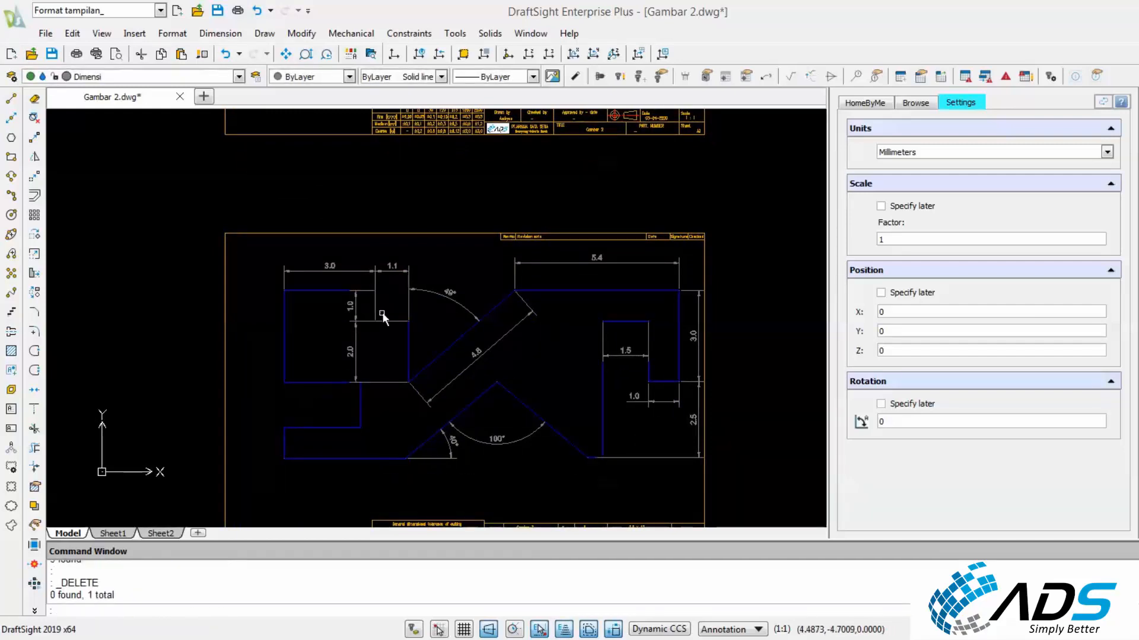
Delete the 3.0, 1.1, 2.0 and 1.0 dimensions around the copied profile's upper-left step and the 49° angle dimension.
left_click(393, 264)
left_click(323, 279)
key("Delete")
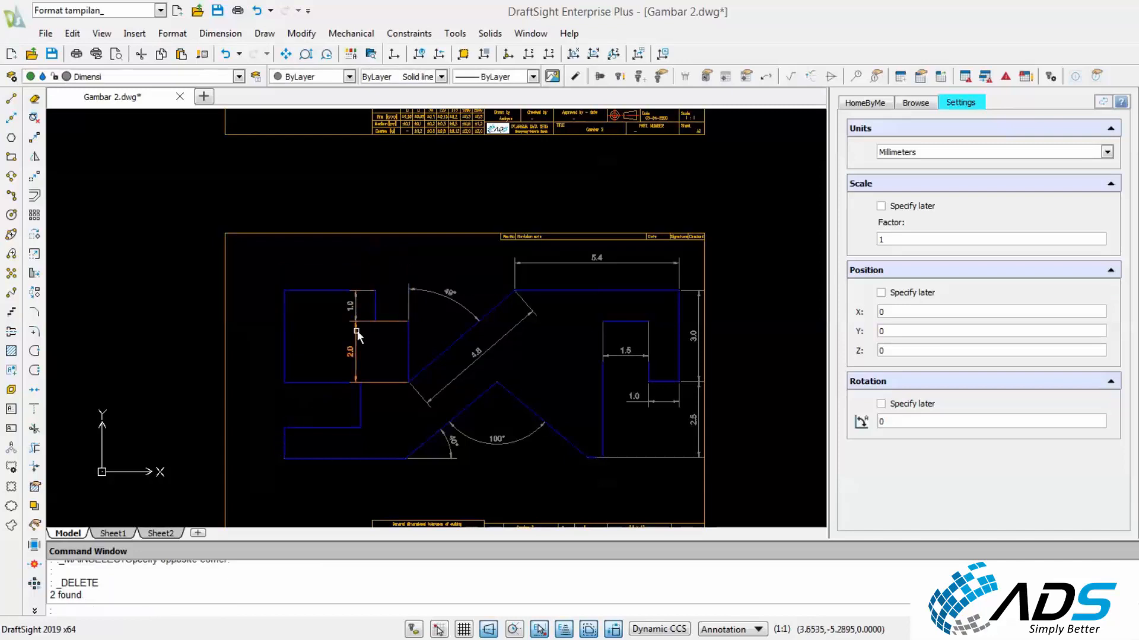
left_click(369, 347)
key("Delete")
left_click(351, 309)
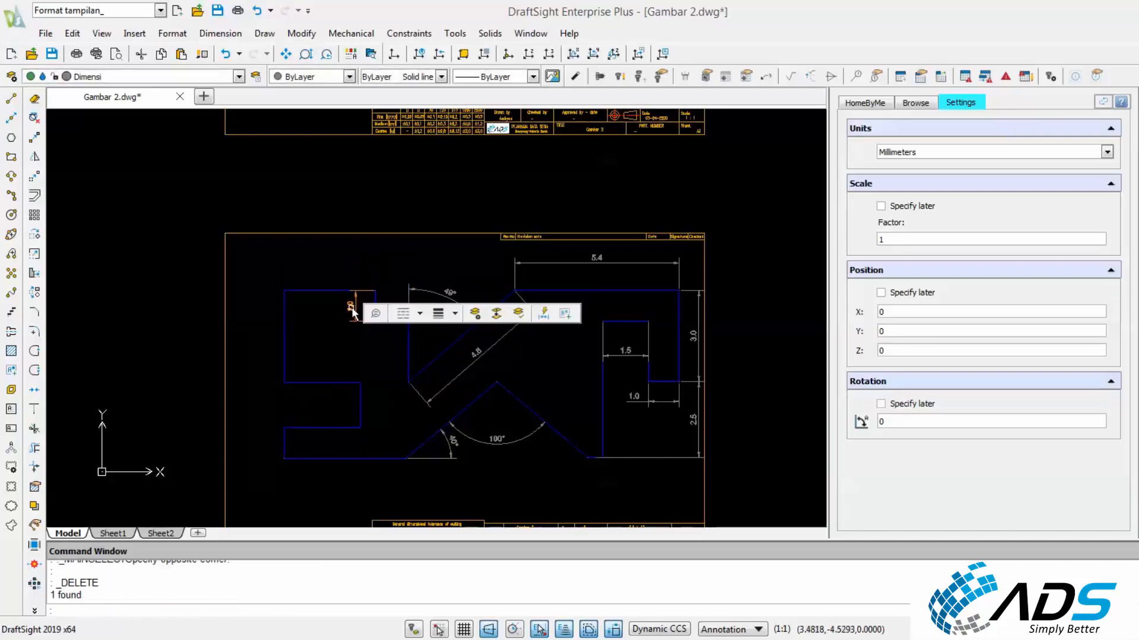
key("Delete")
left_click(452, 289)
key("Delete")
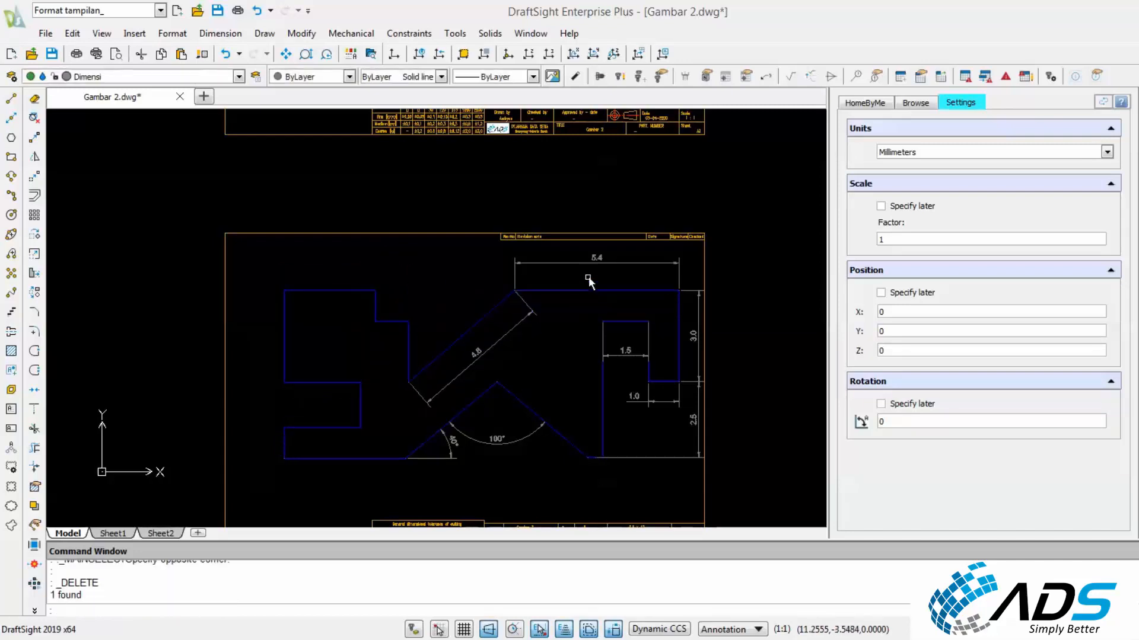
Try deleting the top 5.4 dimension and the aligned diagonal dimension in the lower copy, and undo both deletions.
left_click(581, 265)
left_click(547, 258)
key("Delete")
left_click(531, 354)
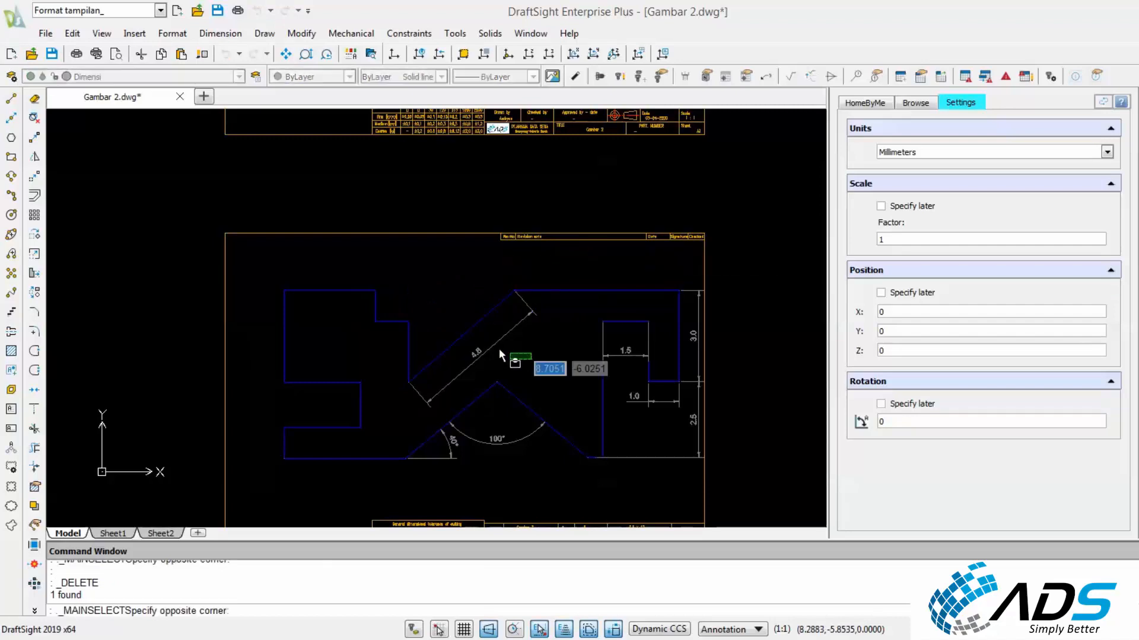
left_click(482, 352)
key("Delete")
left_click(503, 493)
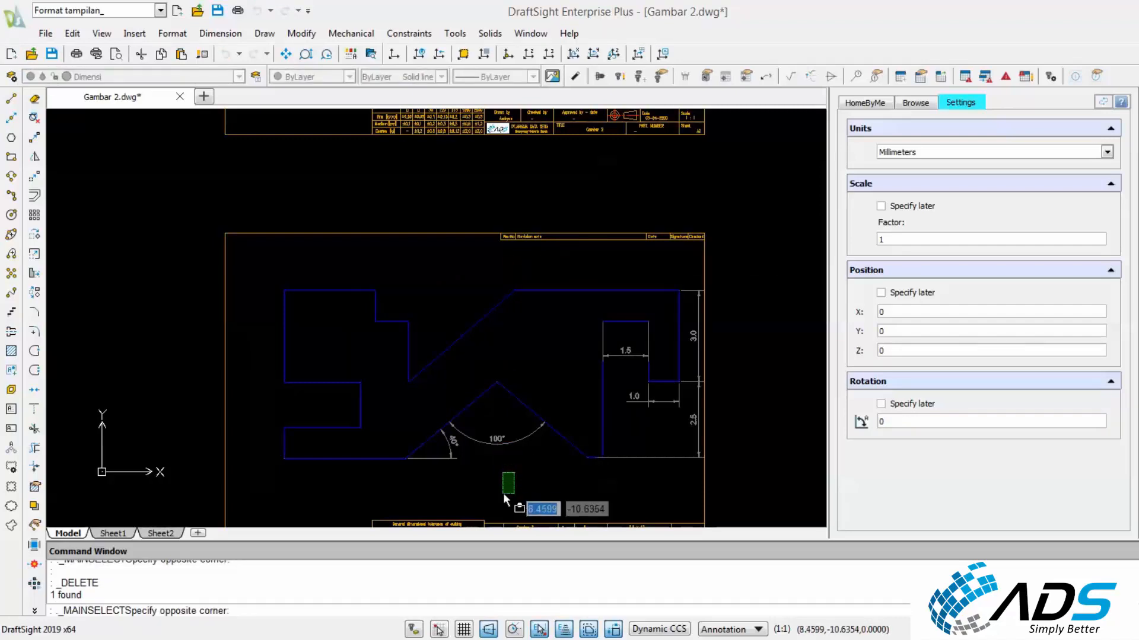
left_click(532, 474)
key("ctrl+z")
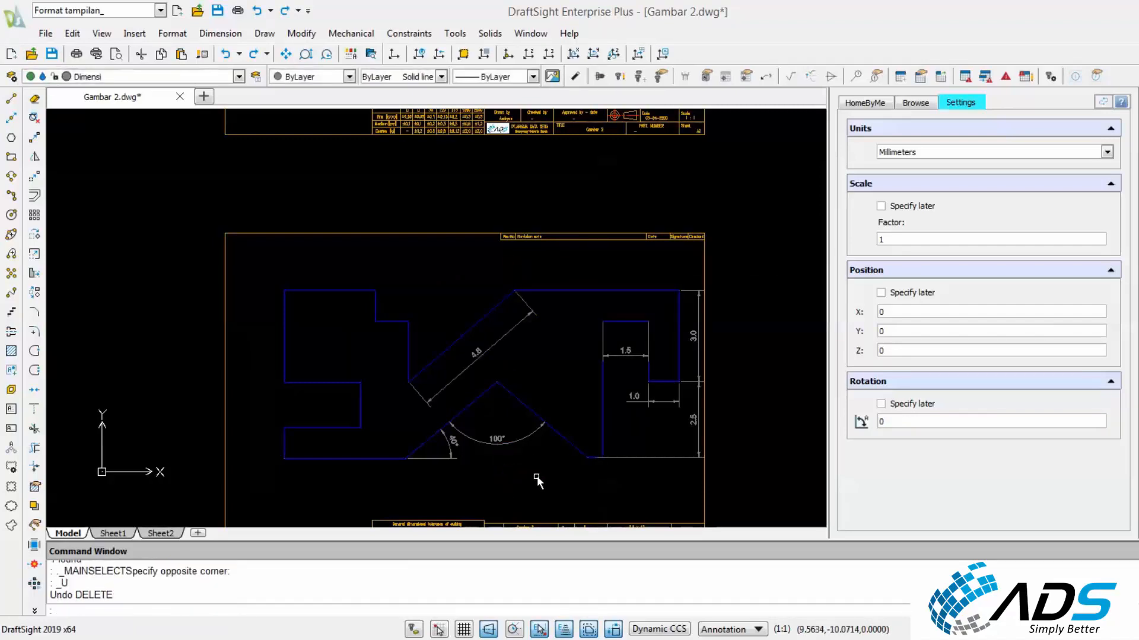
key("ctrl+z")
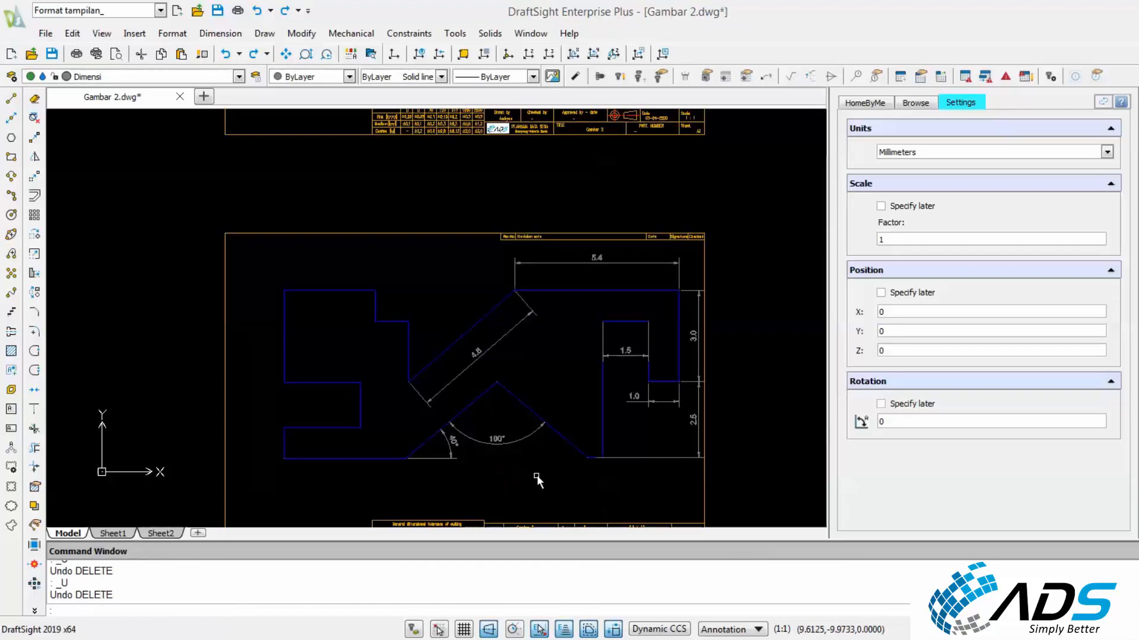
Delete the aligned dimension along the diagonal edge and the 5.4 dimension above the copied profile.
left_click(569, 364)
left_click(537, 320)
key("Delete")
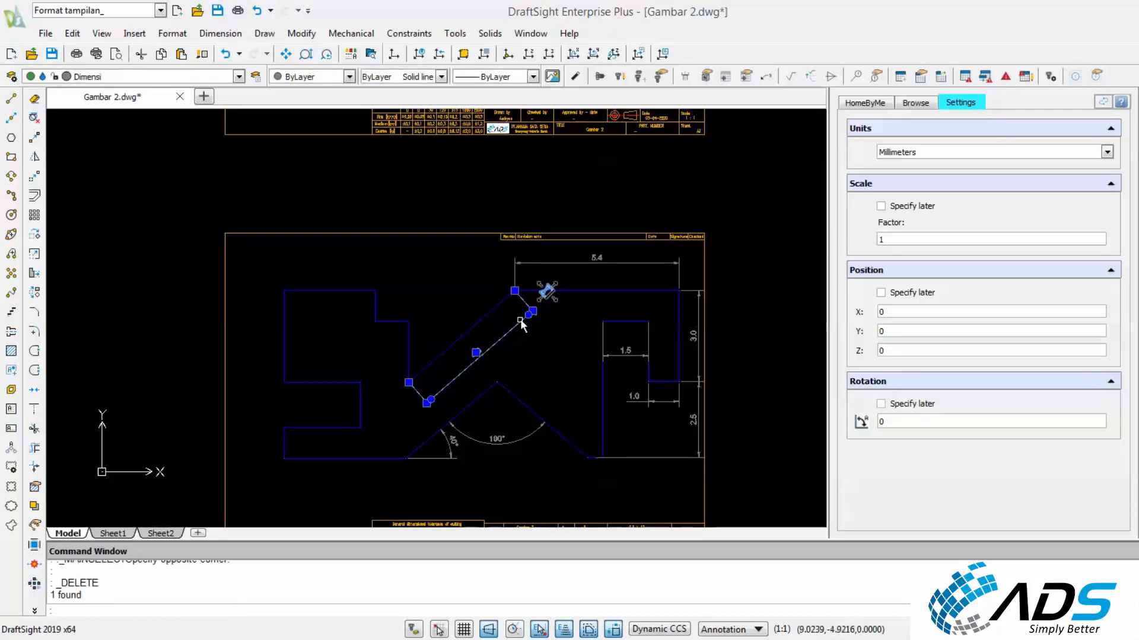
left_click(545, 271)
left_click(526, 252)
key("Delete")
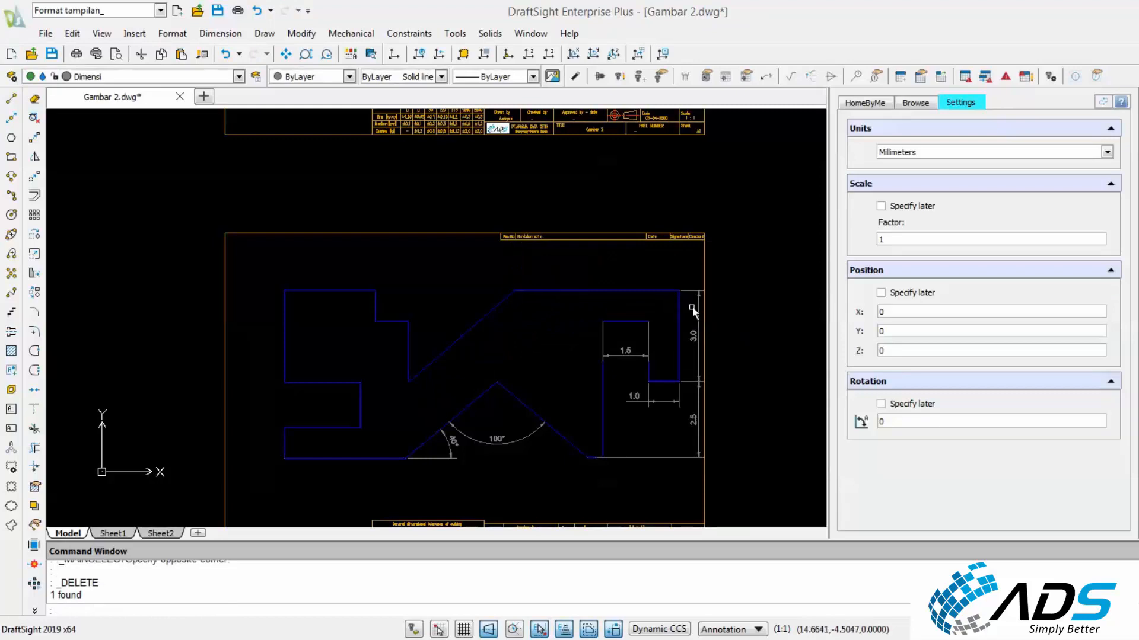
Delete the vertical 3.0 dimension and the adjoining one below it, then the 1.0 and 1.5 dimensions near the copied profile's right slot.
scroll(695, 336, "up", 4)
left_click(719, 386)
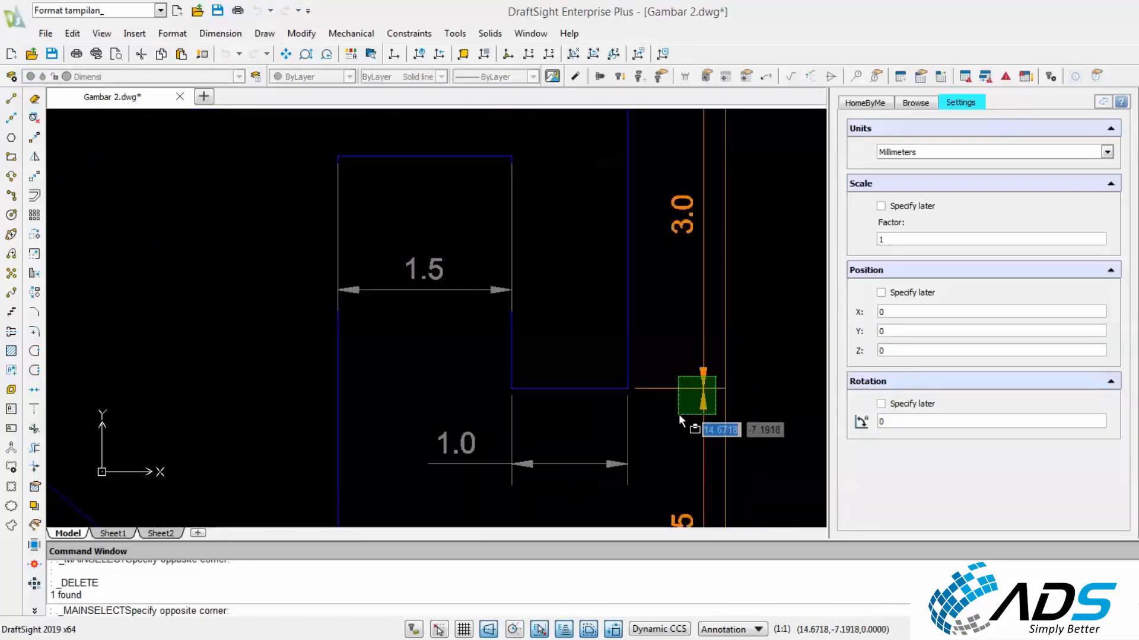
left_click(679, 414)
key("Delete")
left_click(650, 437)
left_click(581, 453)
key("Delete")
left_click(470, 358)
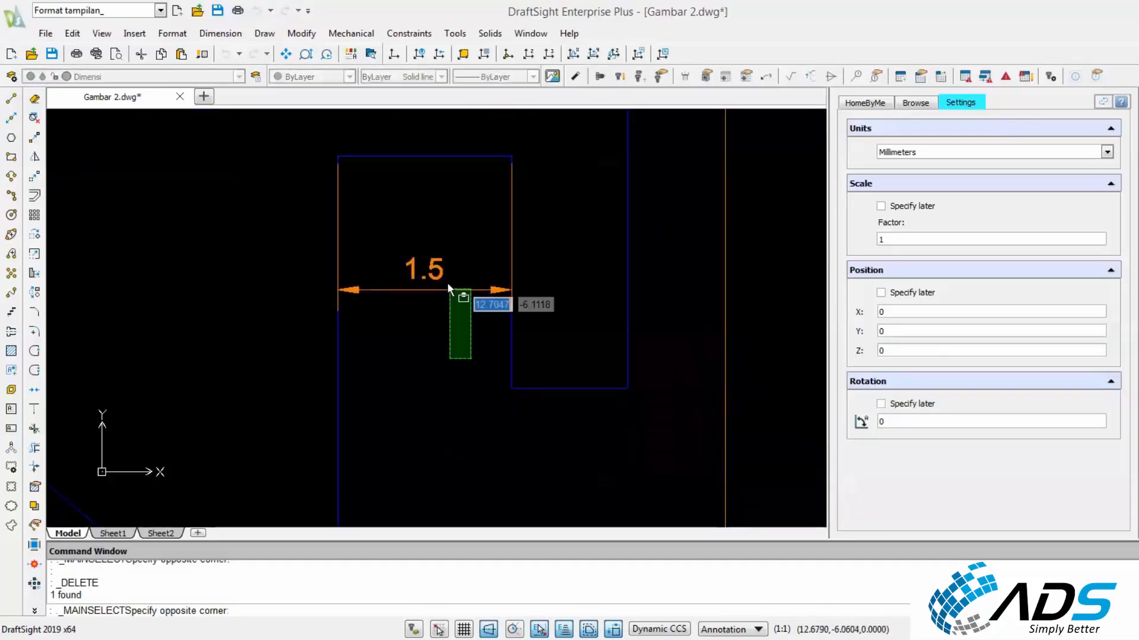
left_click(448, 282)
key("Delete")
Draw a horizontal infinite line between the copied profile's bottom edge and the title block.
scroll(492, 387, "down", 5)
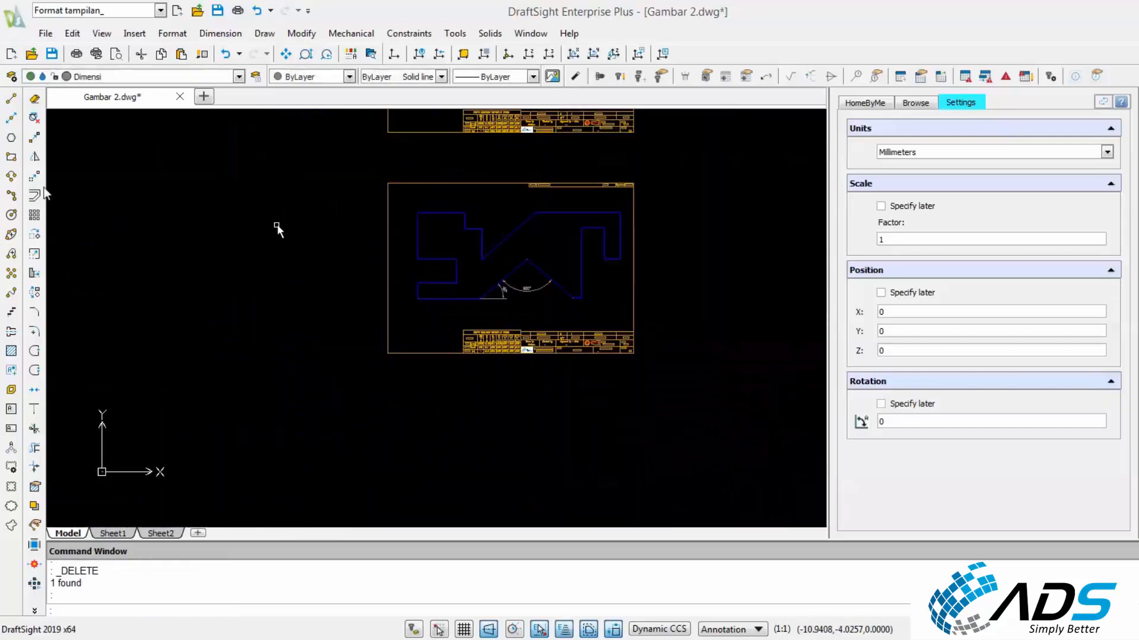
scroll(411, 292, "up", 3)
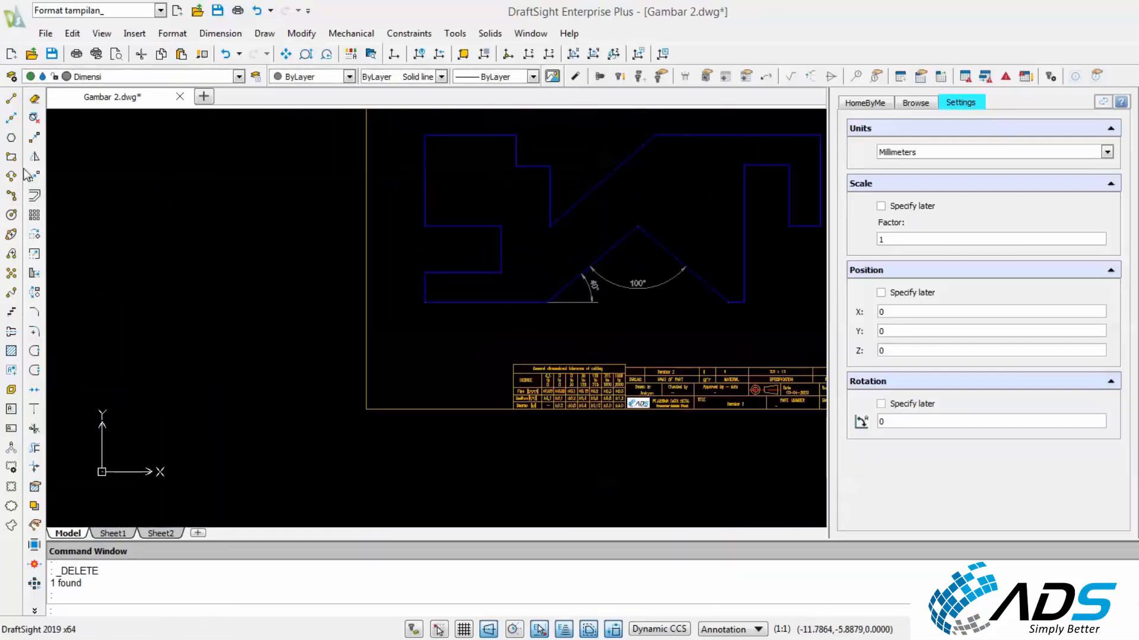
left_click(11, 118)
right_click(66, 185)
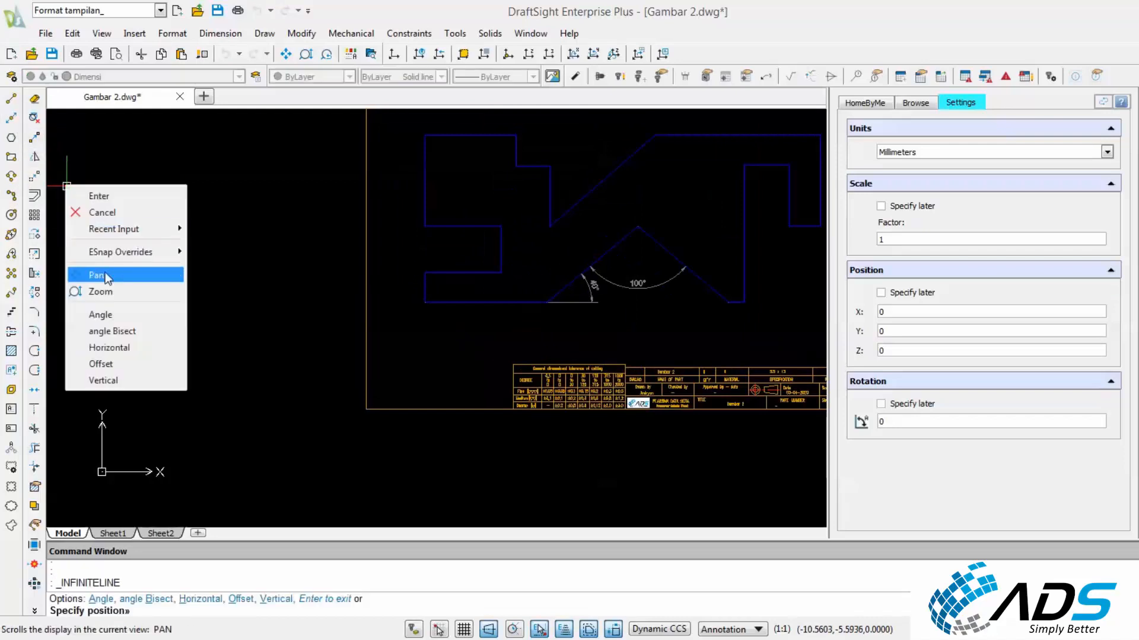
left_click(128, 350)
scroll(675, 352, "up", 2)
left_click(666, 323)
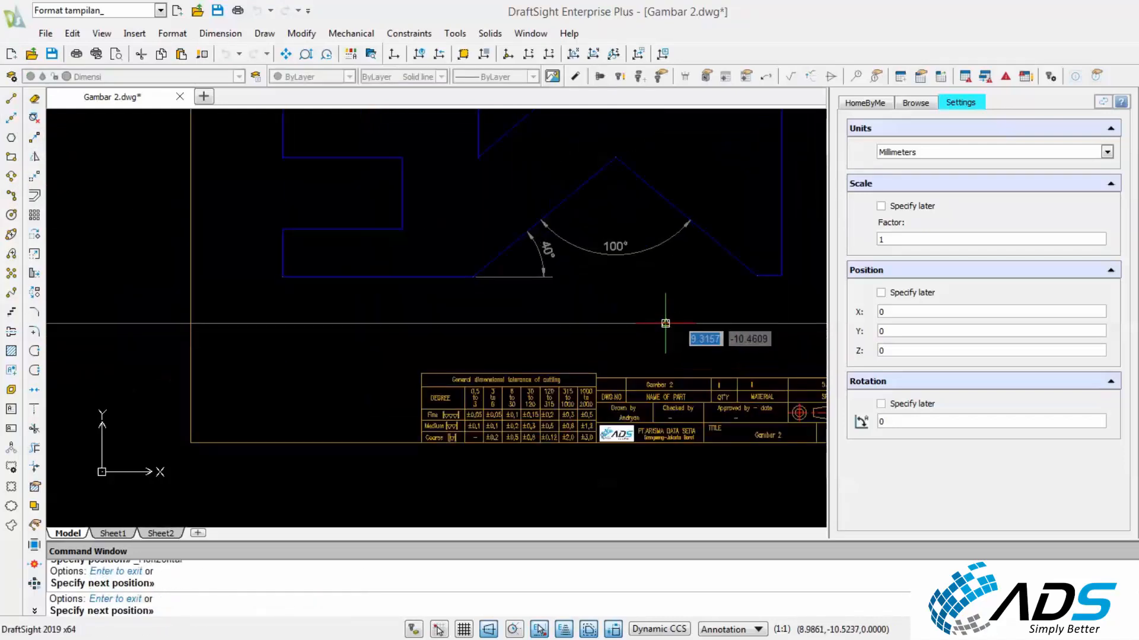
key("Escape")
Draw a vertical infinite line between the sheet's left border and the copied profile's left edge.
scroll(419, 339, "down", 3)
right_click(395, 252)
left_click(404, 263)
right_click(403, 263)
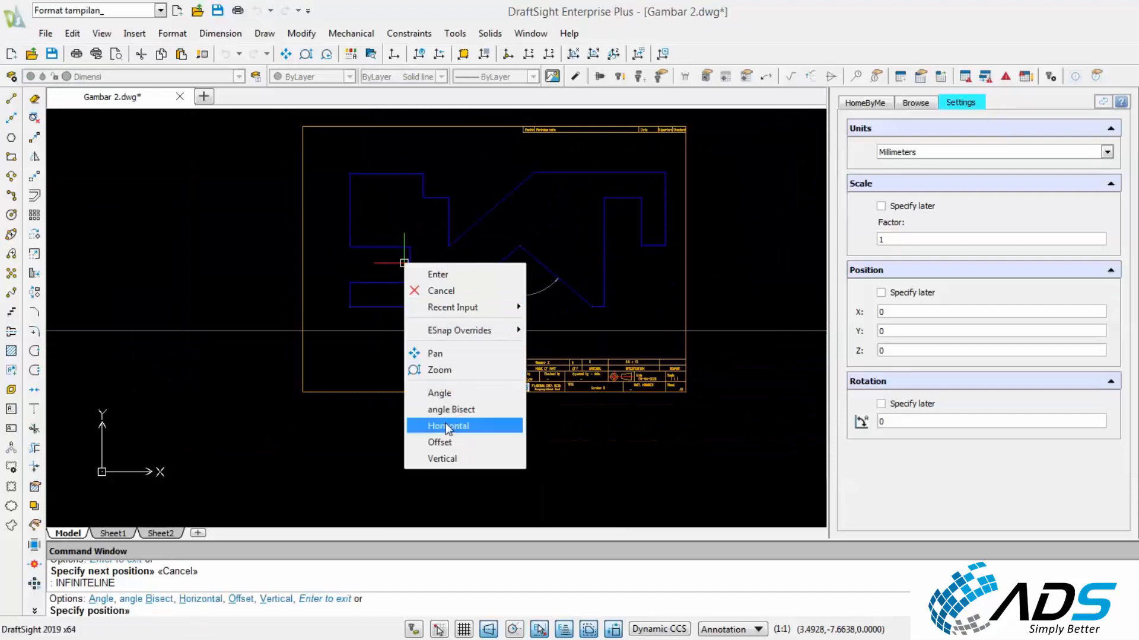
left_click(443, 458)
scroll(326, 297, "up", 3)
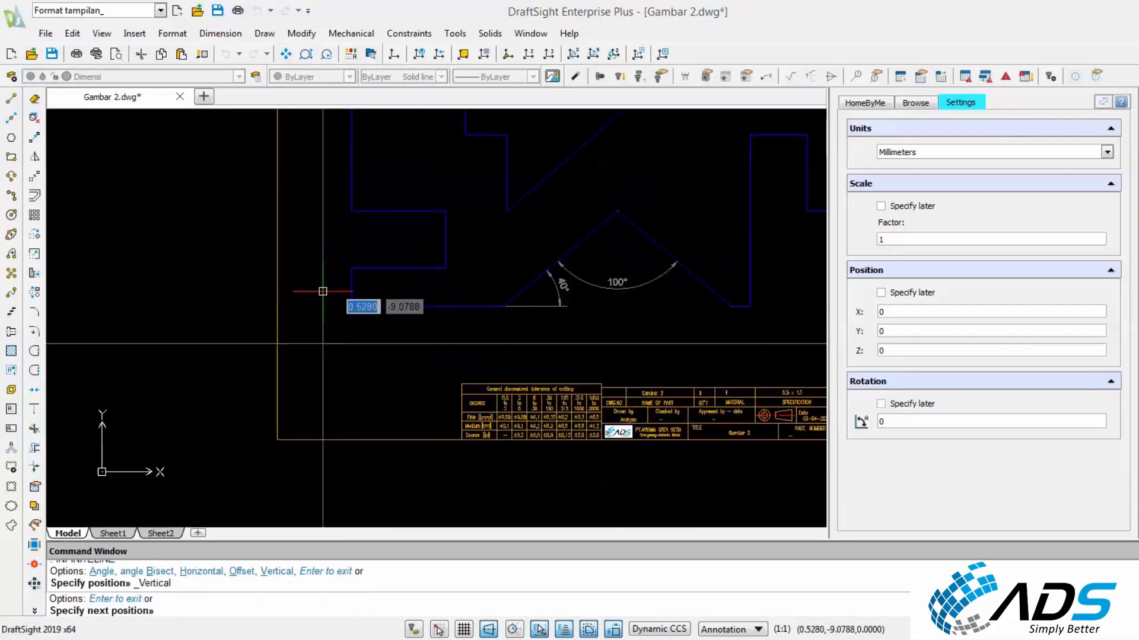
left_click(322, 291)
key("Escape")
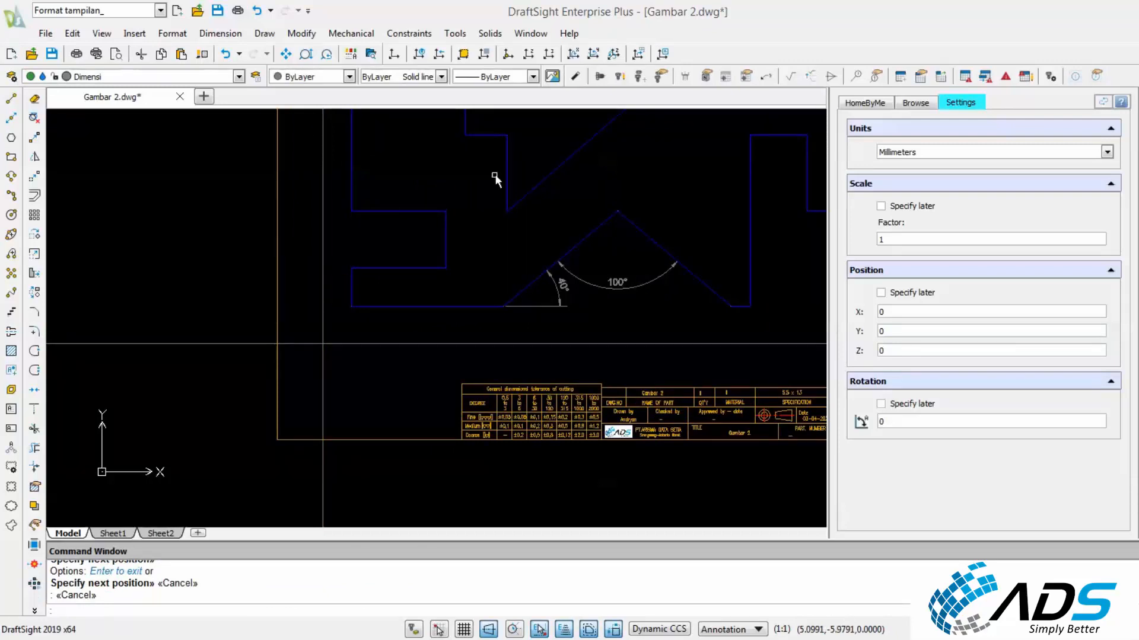
Move the coordinate system origin to the copied profile's lower-left corner.
left_click(513, 57)
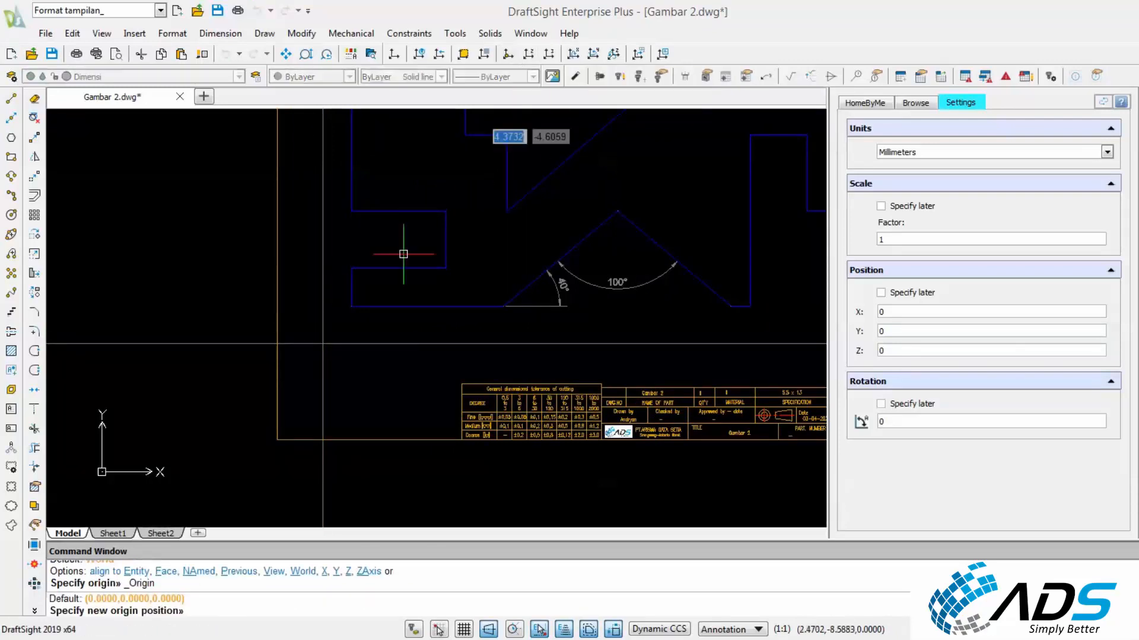
left_click(351, 306)
scroll(361, 310, "up", 3)
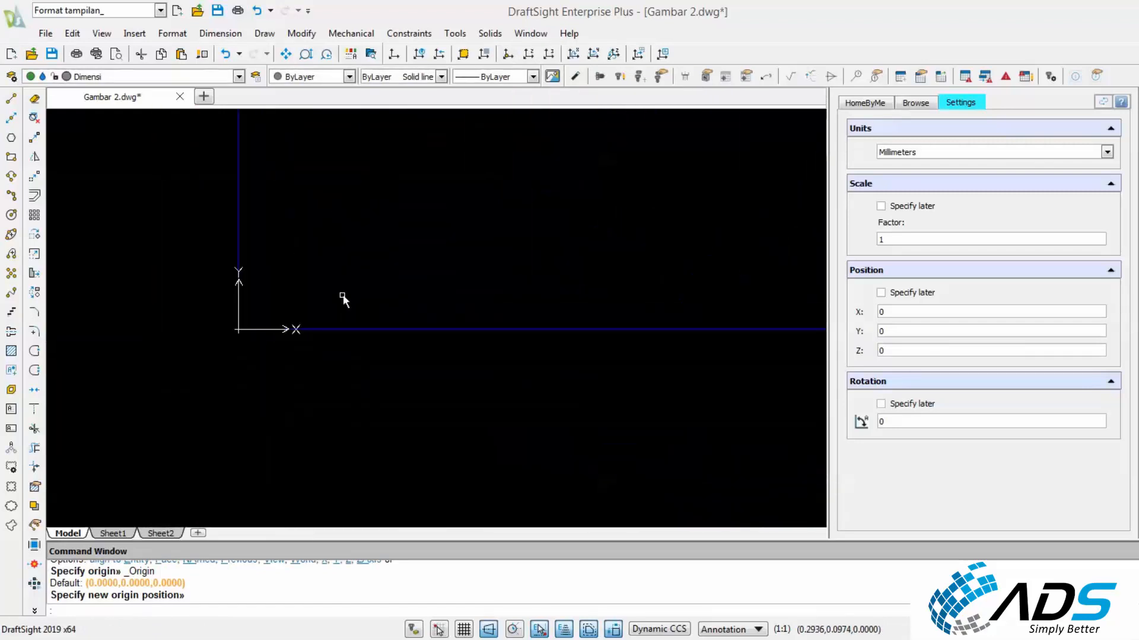
scroll(343, 294, "down", 2)
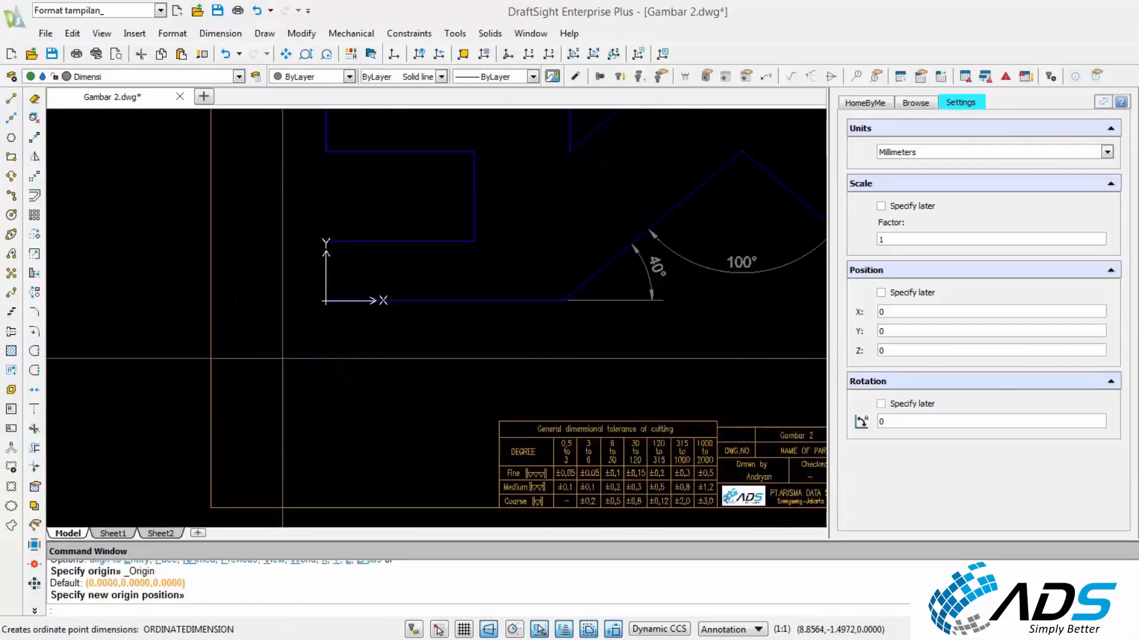
Add Y ordinate dimensions at the profile's lower-left corner and the left notch's lower edge, placed on the vertical construction line.
left_click(1136, 208)
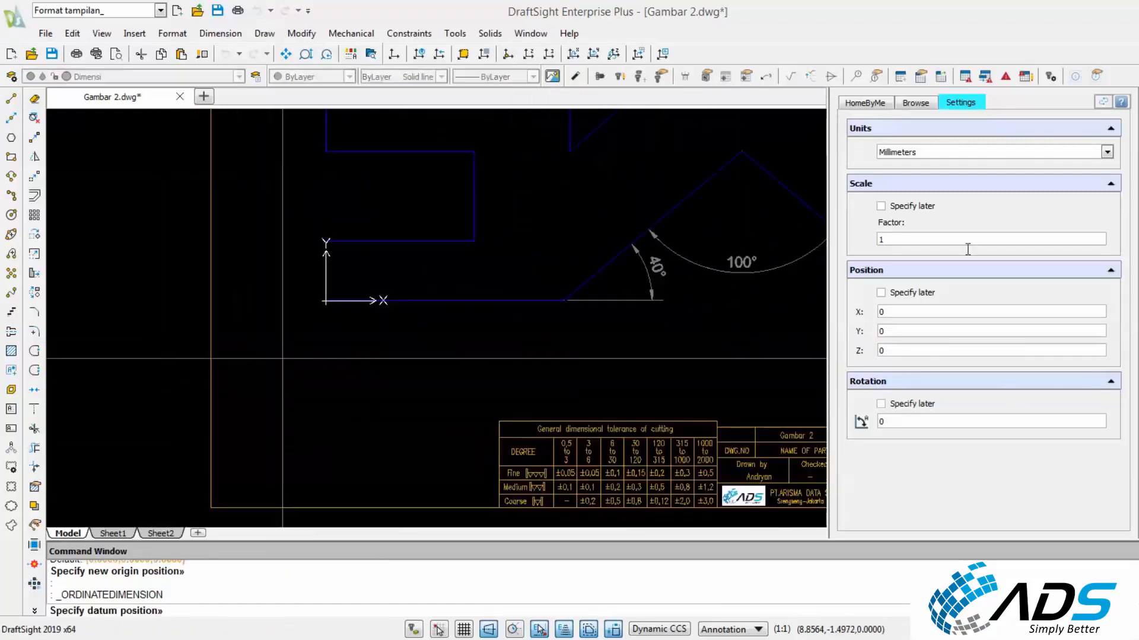
left_click(326, 301)
left_click(284, 304)
key("Escape")
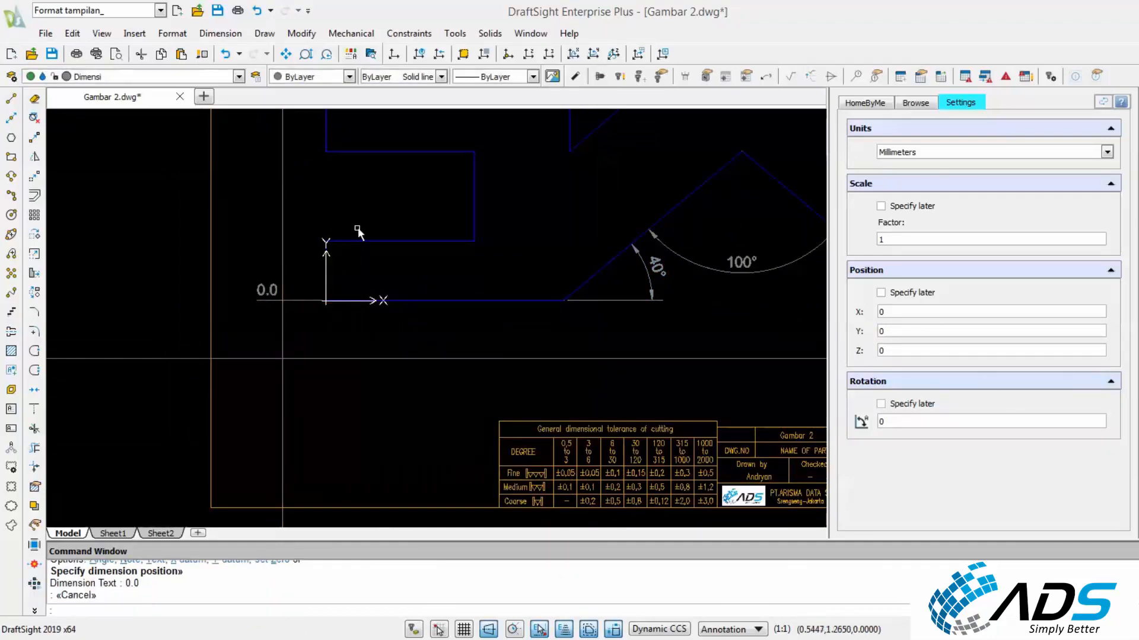
right_click(361, 193)
left_click(386, 201)
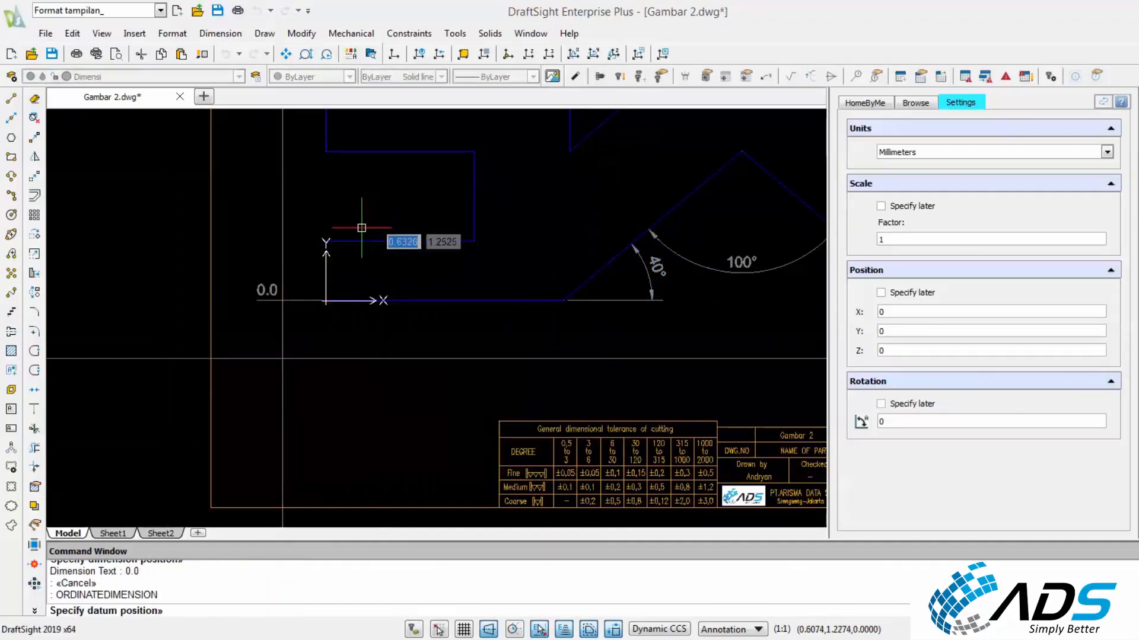
left_click(326, 242)
left_click(282, 241)
key("Escape")
Add Y ordinate dimensions at the left notch's upper edge and the profile's top-left corner, aligned on the vertical construction line.
right_click(368, 190)
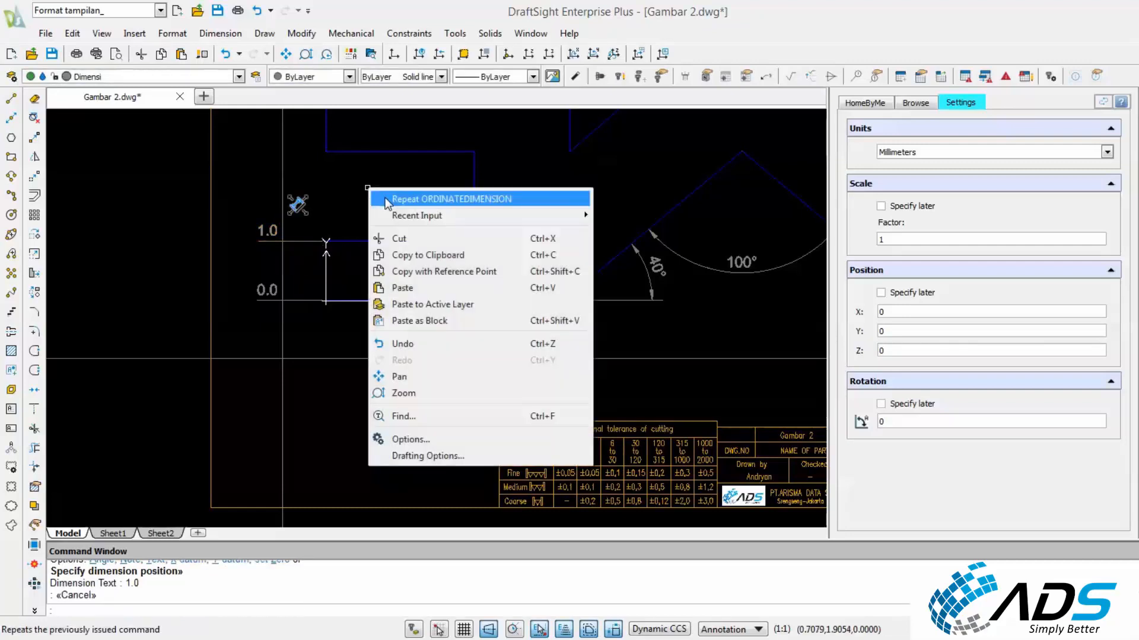
left_click(385, 198)
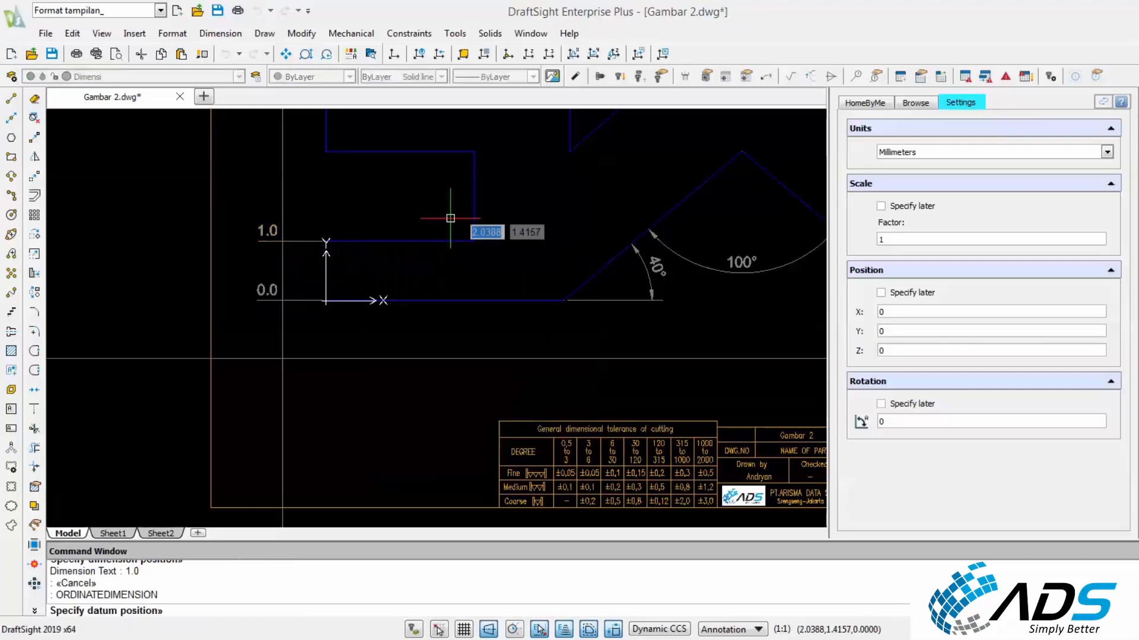
left_click(325, 152)
left_click(282, 152)
key("Escape")
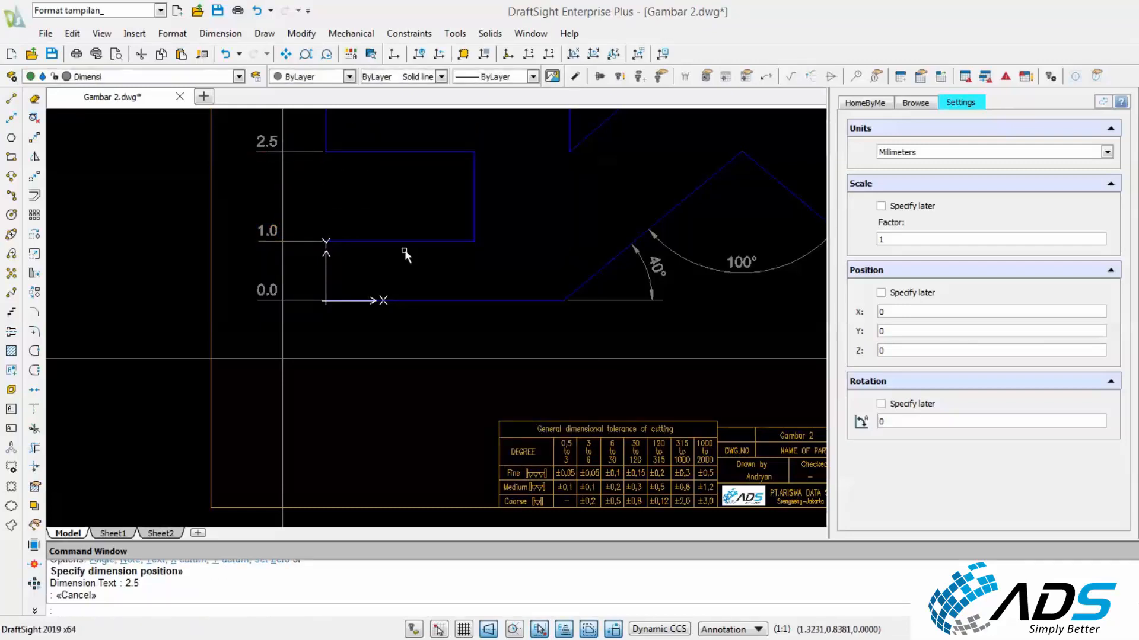
scroll(415, 237, "down", 5)
key("Return")
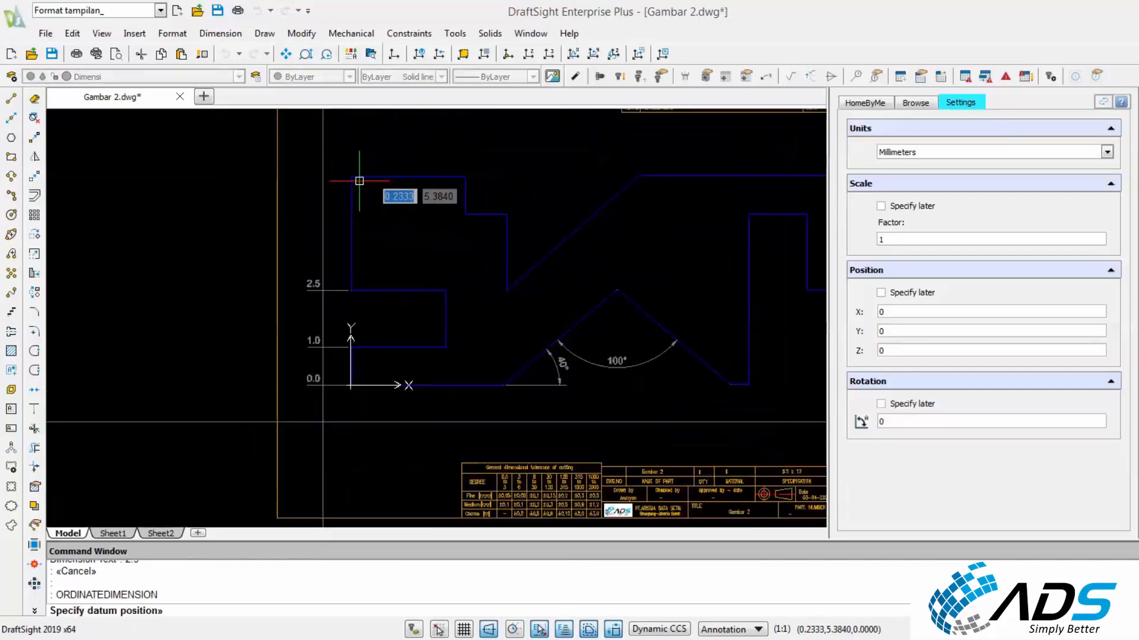
left_click(353, 177)
key("Escape")
key("Escape")
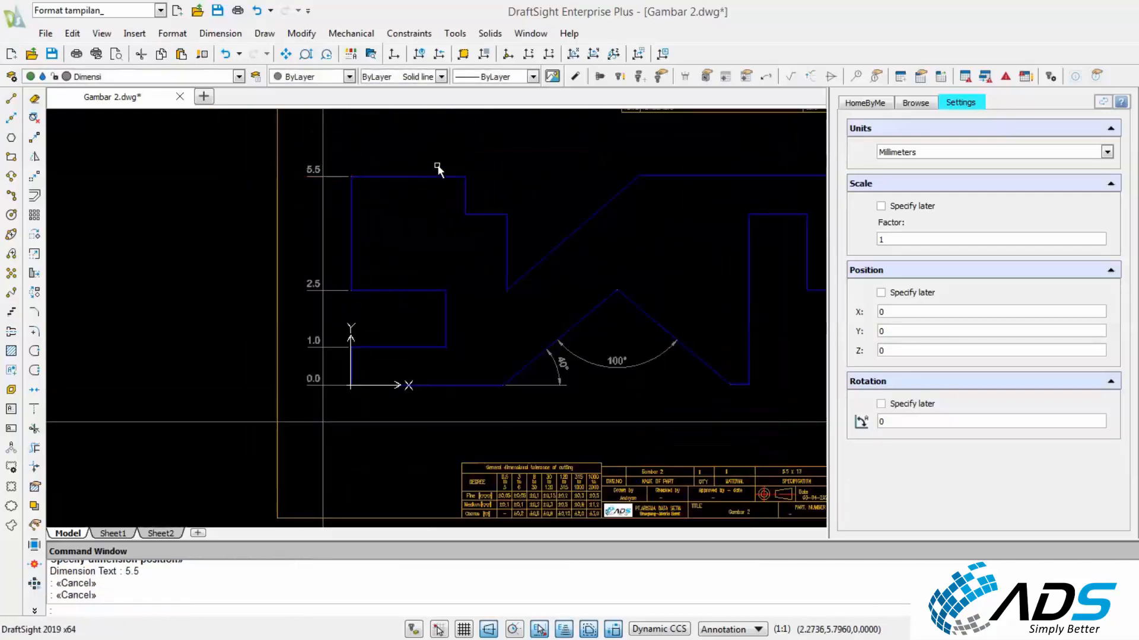
right_click(441, 164)
left_click(454, 172)
scroll(475, 246, "down", 3)
scroll(455, 342, "up", 4)
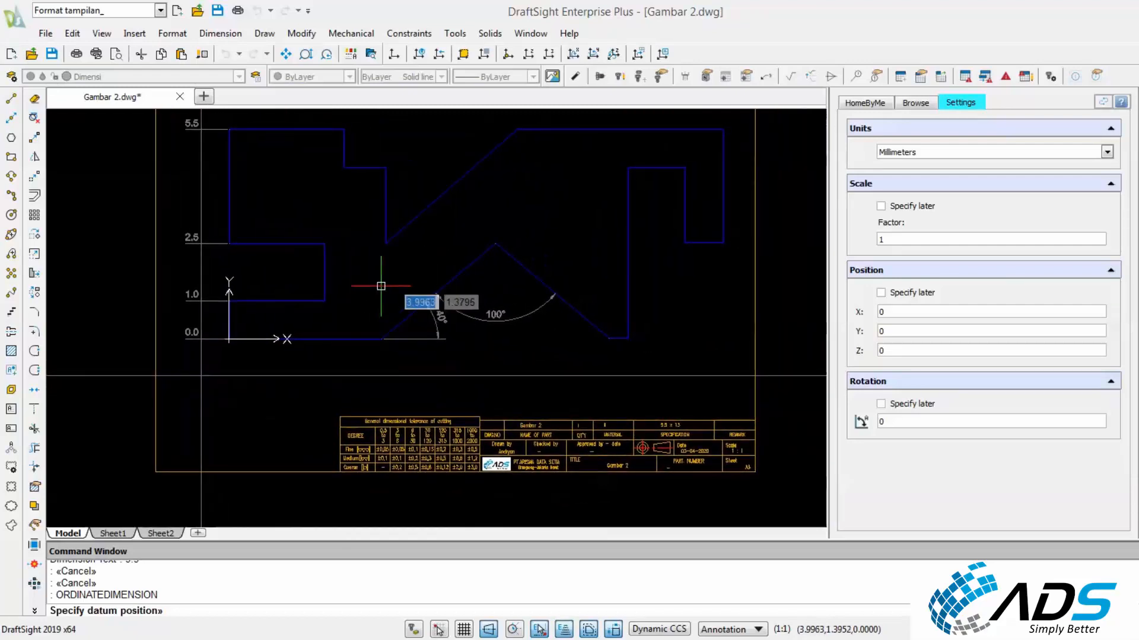
scroll(381, 287, "up", 2)
left_click(387, 220)
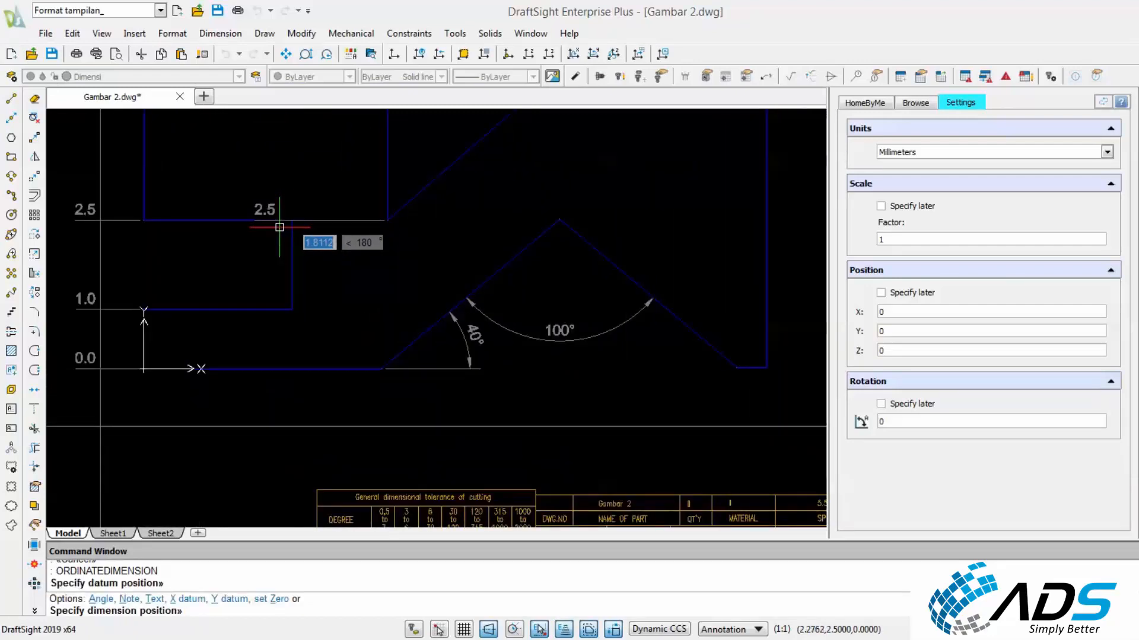
key("Escape")
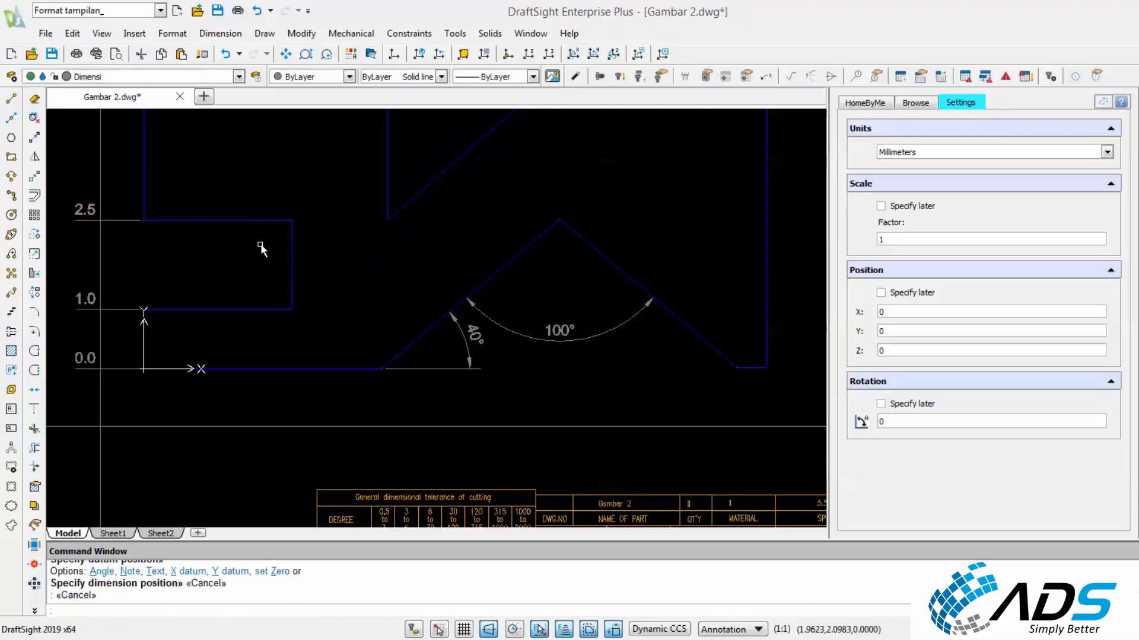
Add a Y ordinate dimension at the lower-right corner of the profile's right leg, placed outward near the sheet border.
scroll(287, 249, "down", 2)
right_click(384, 206)
left_click(385, 207)
middle_click_drag(337, 285, 325, 330)
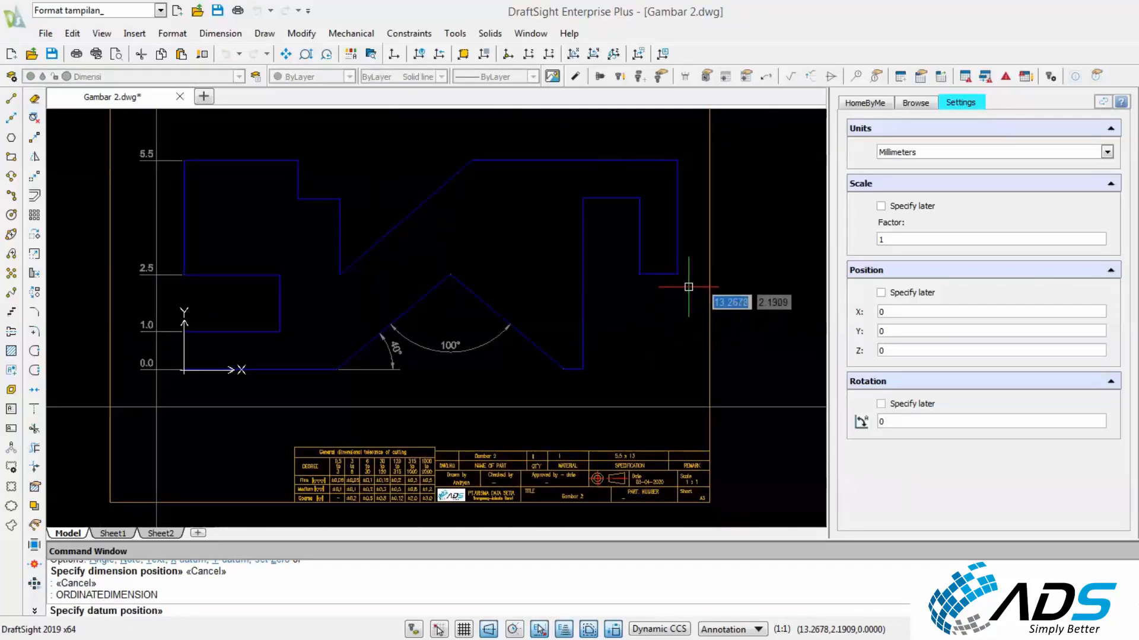
scroll(685, 286, "up", 2)
left_click(671, 268)
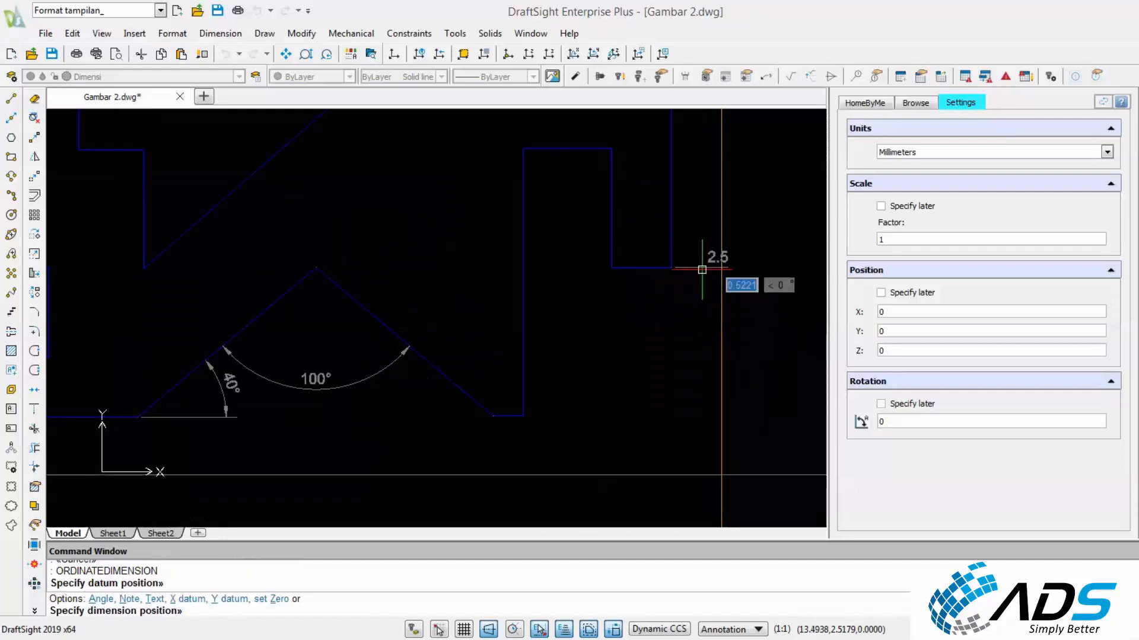
scroll(711, 271, "down", 4)
scroll(711, 271, "up", 5)
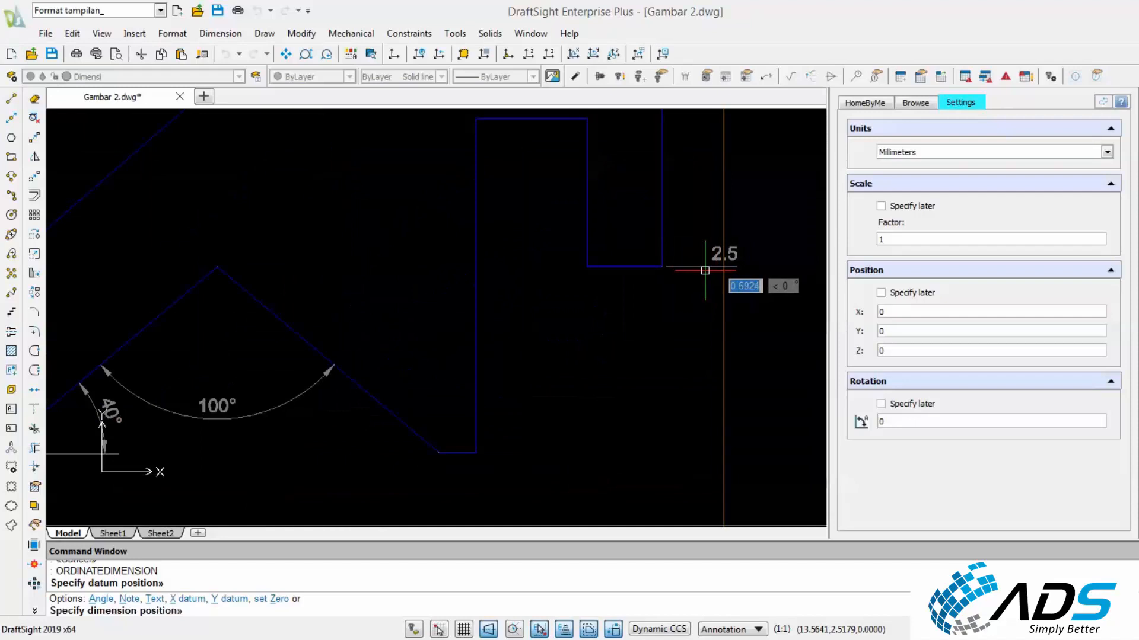
scroll(705, 270, "down", 2)
scroll(705, 270, "up", 2)
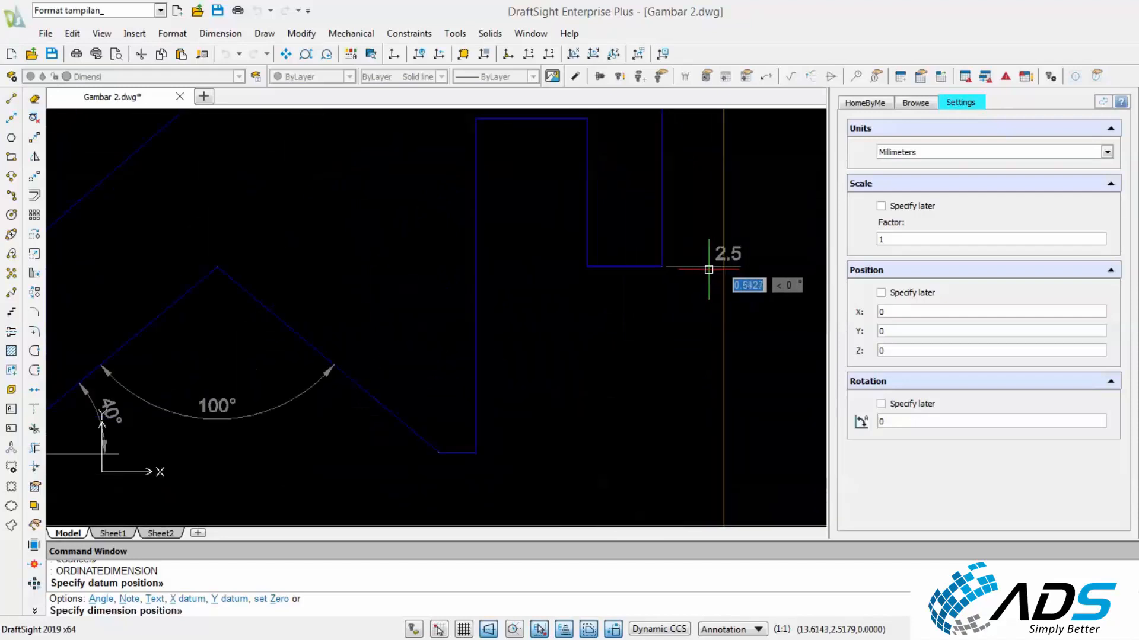
left_click(709, 268)
key("Escape")
Add a Y ordinate dimension at the right slot's upper-right corner, placed on the sheet's right border.
right_click(672, 255)
left_click(682, 262)
scroll(665, 276, "down", 1)
scroll(665, 276, "down", 1)
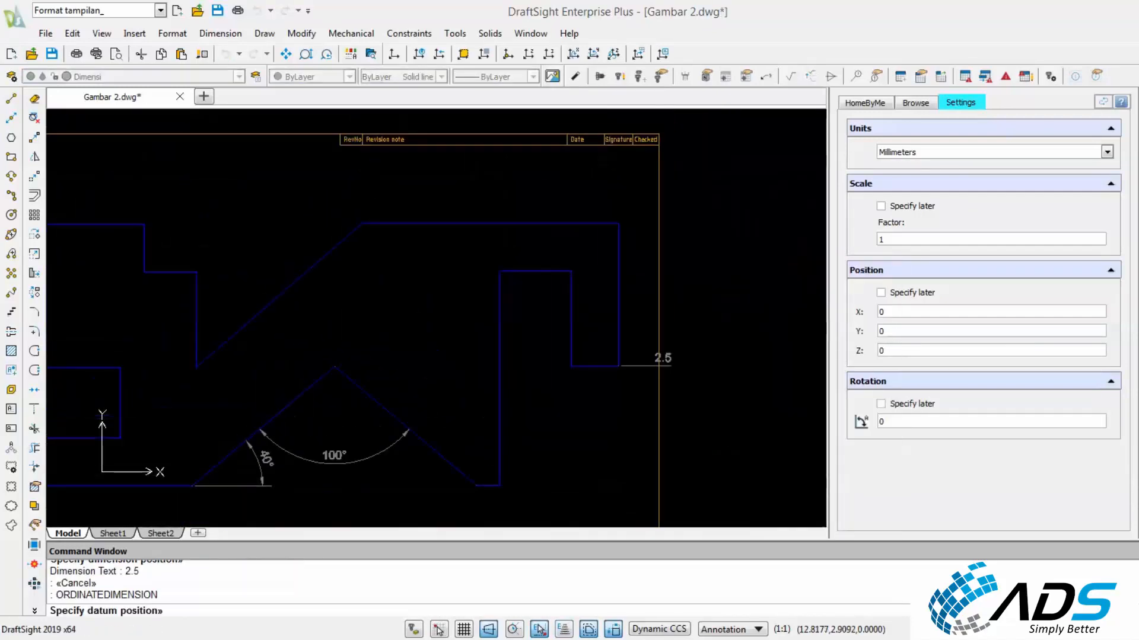
left_click(571, 271)
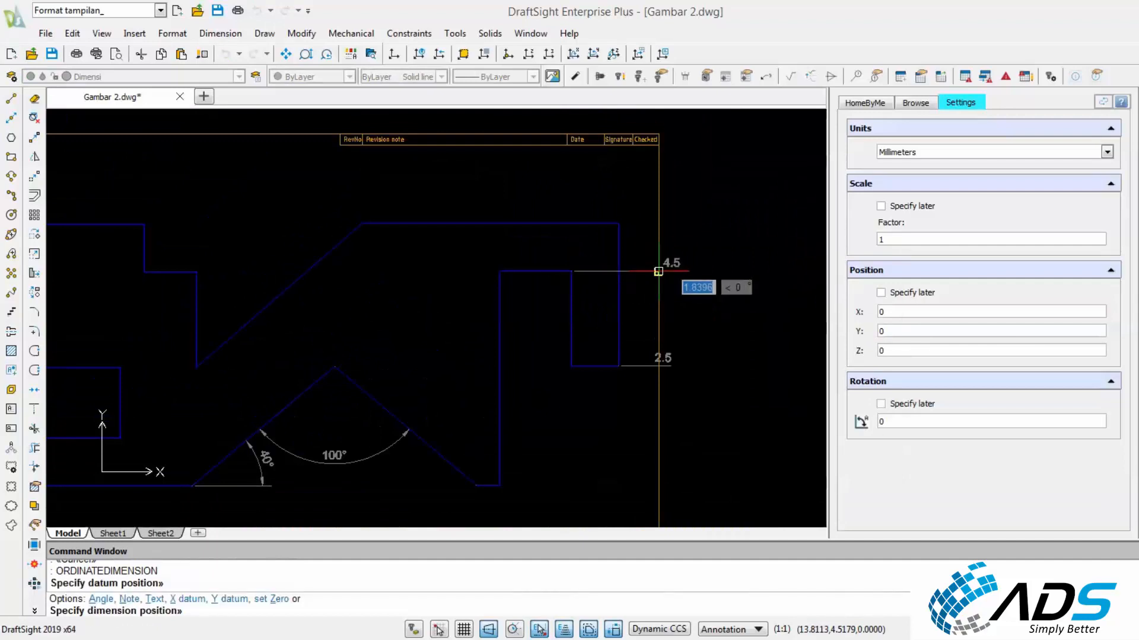
left_click(658, 271)
key("Escape")
Add a Y ordinate dimension at the profile's top-right corner, placed on the sheet's right border.
key("Return")
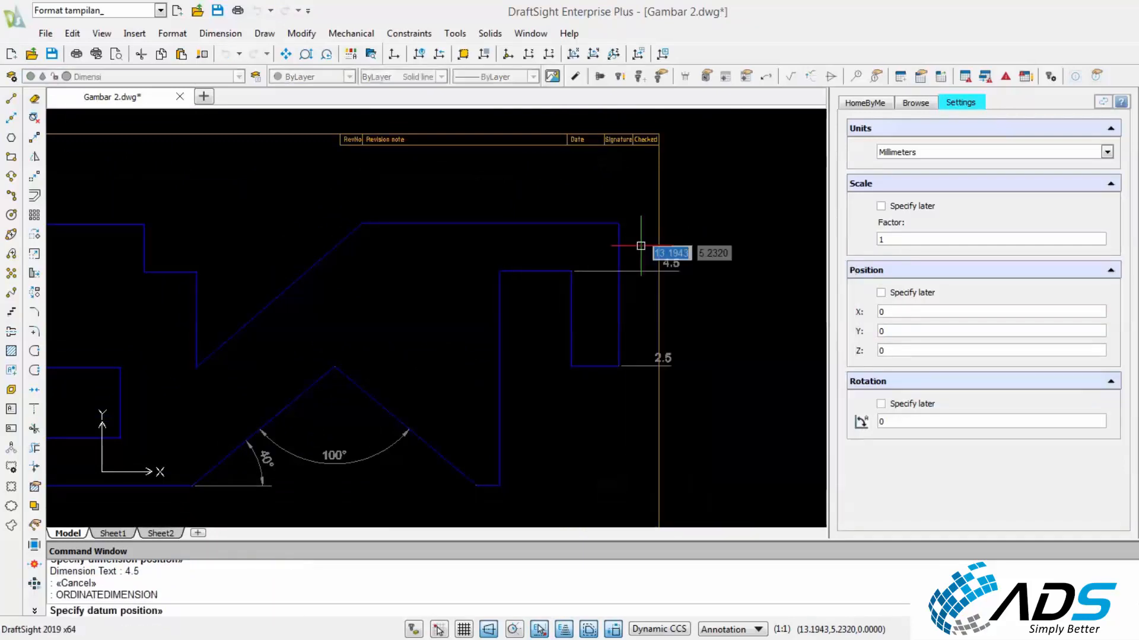
left_click(619, 223)
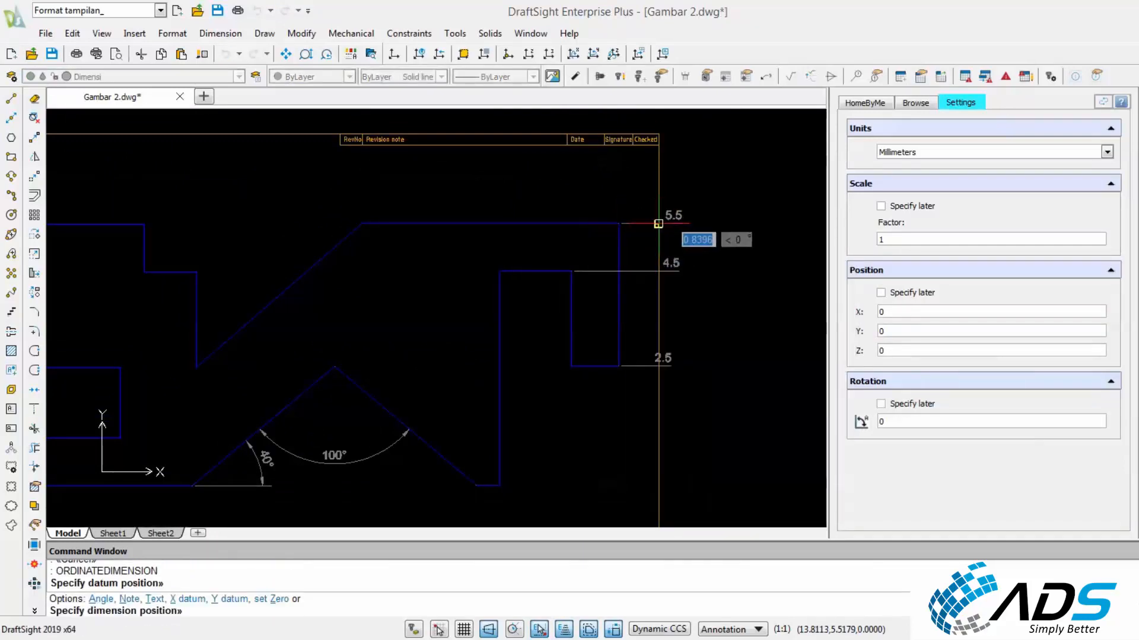
left_click(658, 223)
scroll(662, 222, "down", 2)
key("Escape")
Add an X ordinate dimension at the profile's lower-left corner, placed on the horizontal construction line.
key("Return")
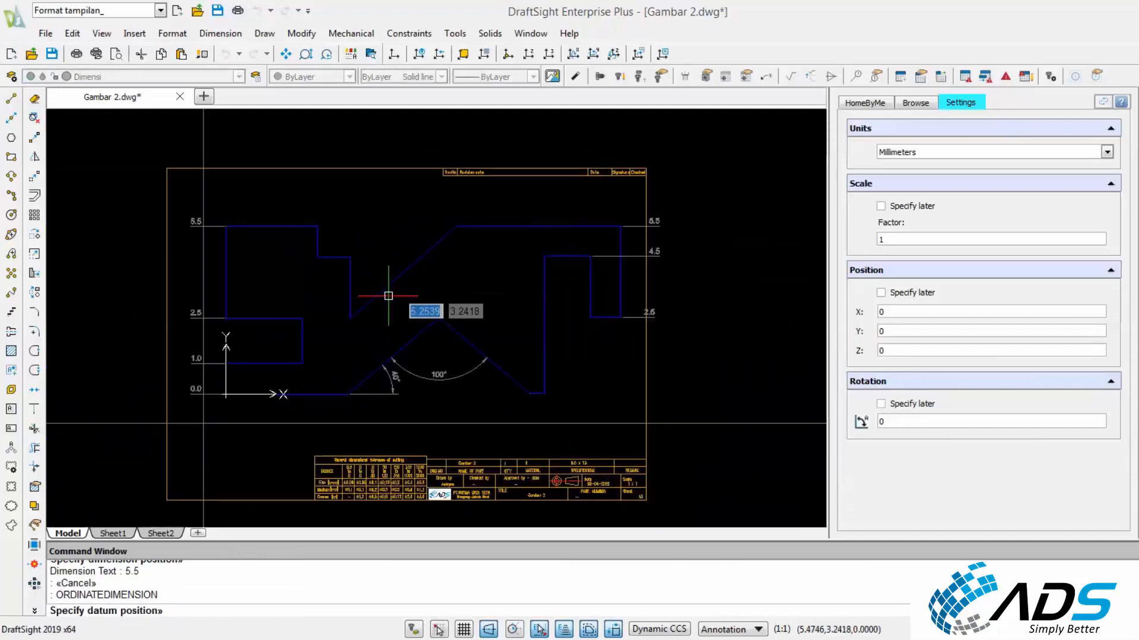
scroll(332, 306, "up", 3)
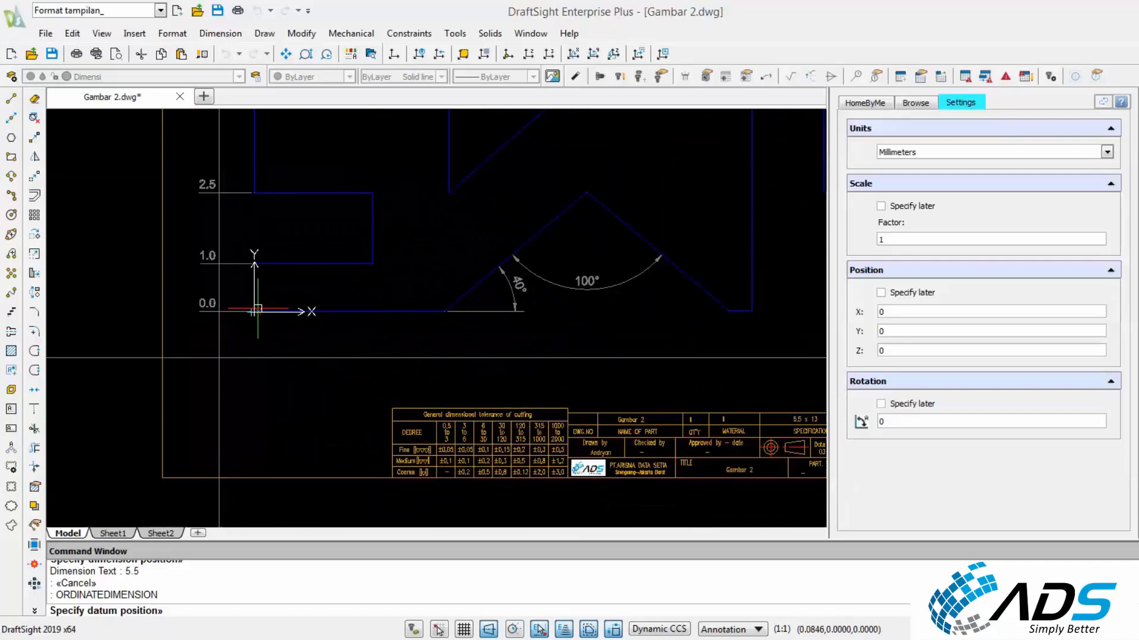
left_click(257, 309)
left_click(254, 358)
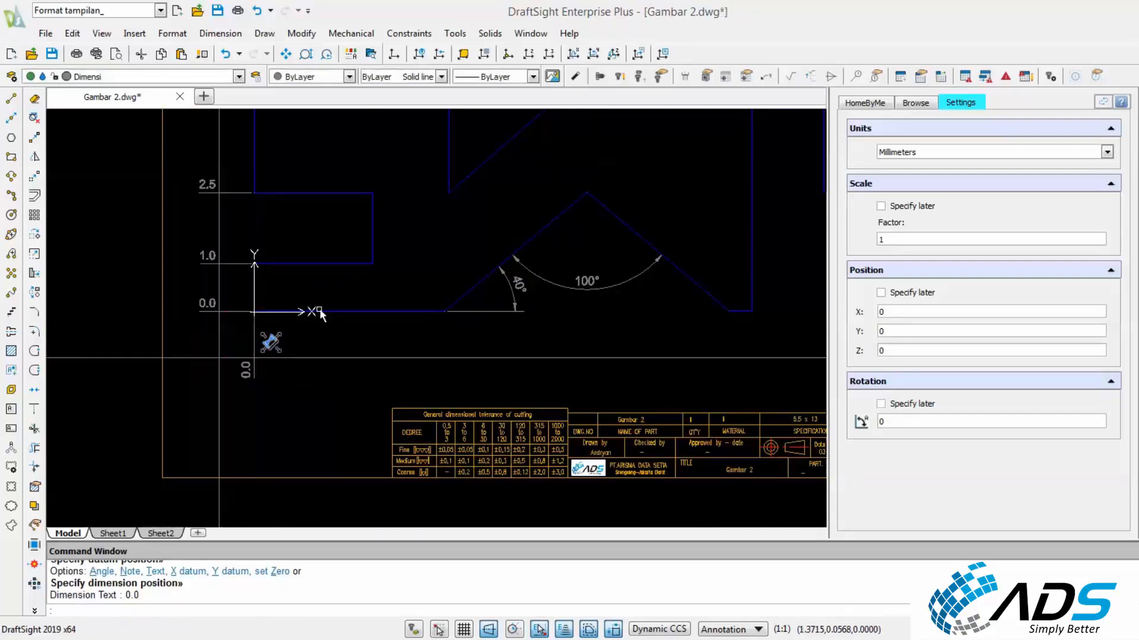
Add an X ordinate dimension at the left slot's lower-right corner, placed on the horizontal construction line.
right_click(333, 240)
left_click(368, 250)
left_click(372, 263)
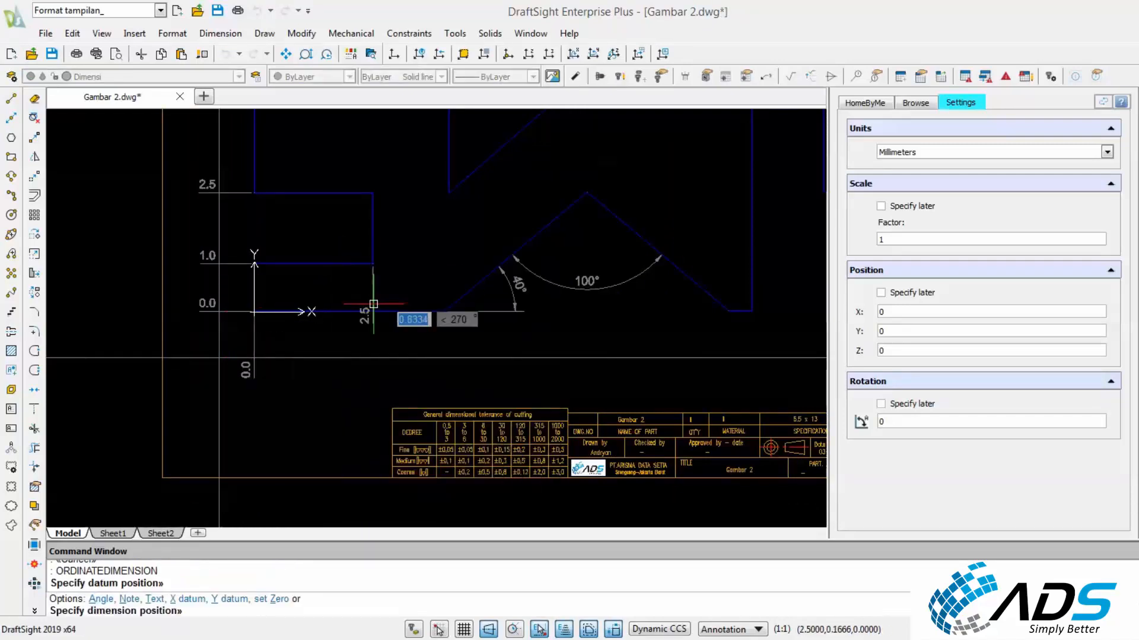
left_click(373, 358)
Add an X ordinate dimension at the start of the 40° slope on the bottom edge, placed on the horizontal construction line.
right_click(489, 209)
left_click(507, 218)
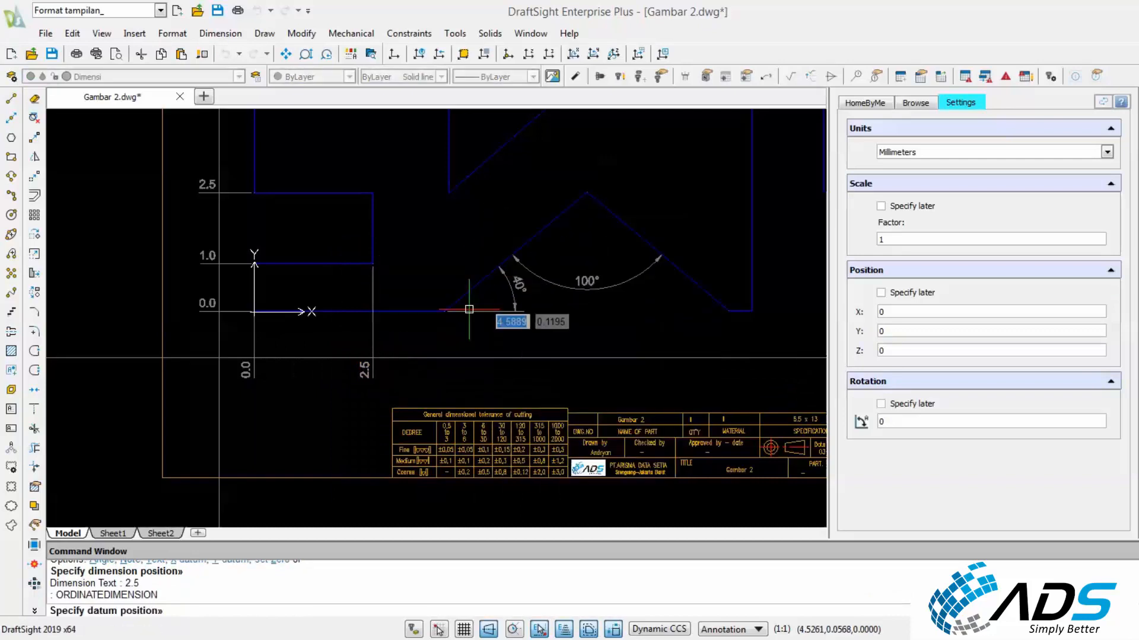
left_click(443, 310)
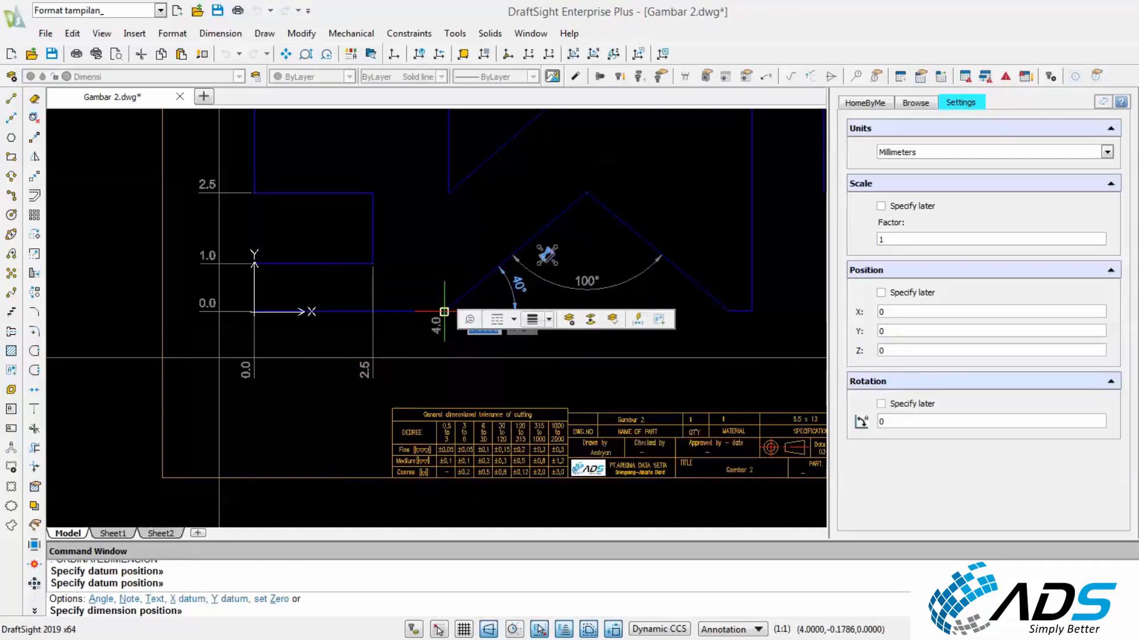
left_click(443, 357)
key("Escape")
Add an X ordinate dimension at the apex of the 100° notch, placed on the horizontal construction line.
right_click(525, 207)
left_click(543, 217)
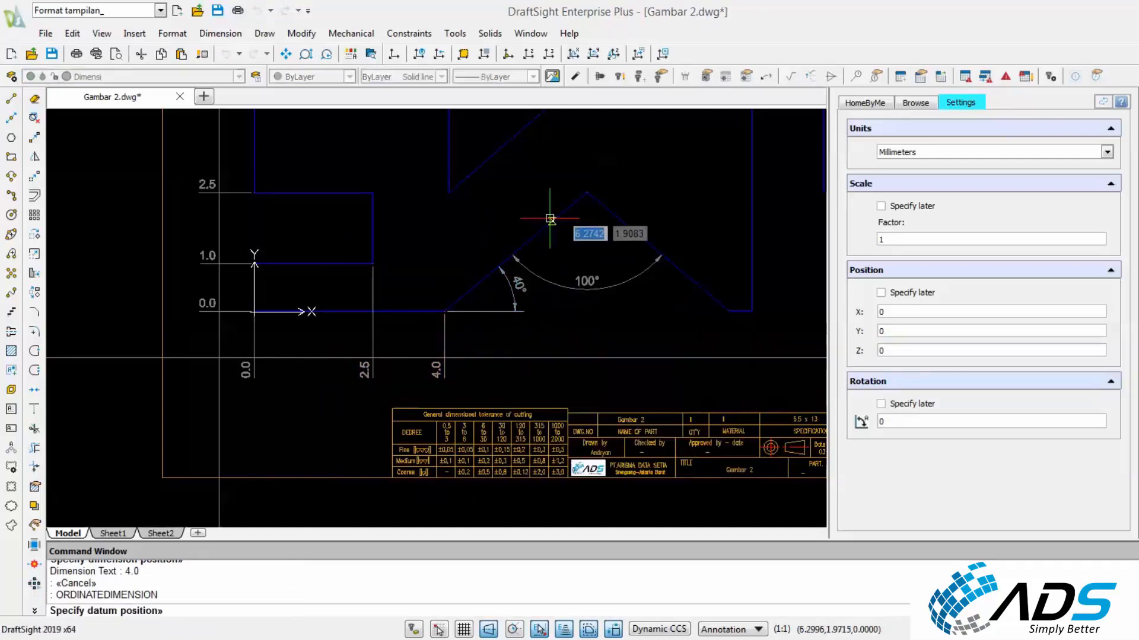
left_click(586, 192)
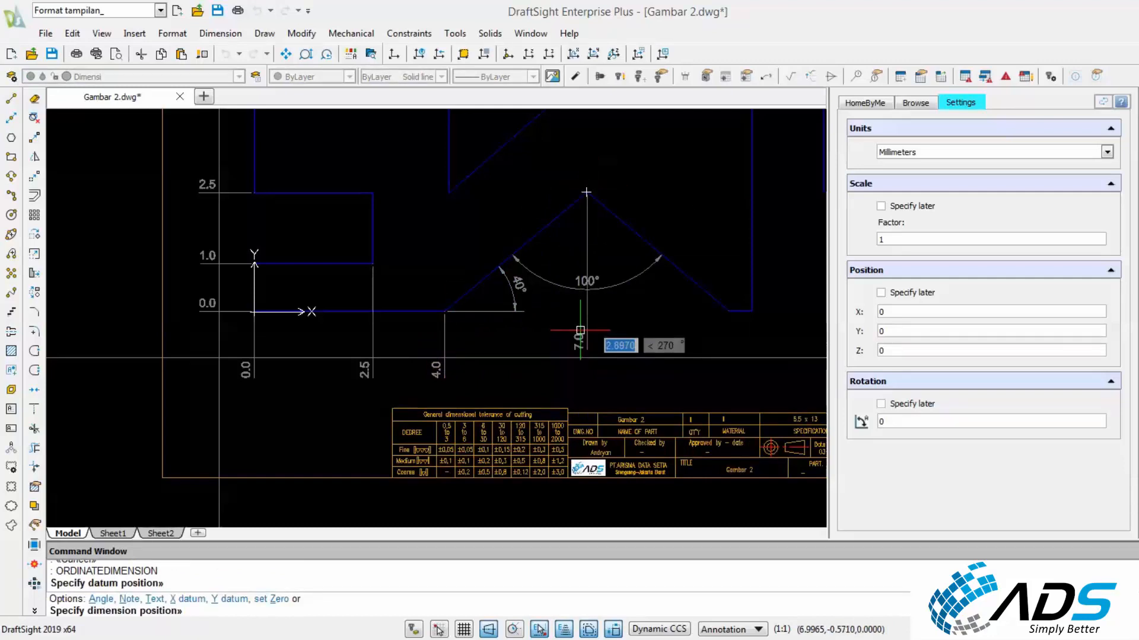
left_click(587, 358)
key("Escape")
right_click(642, 184)
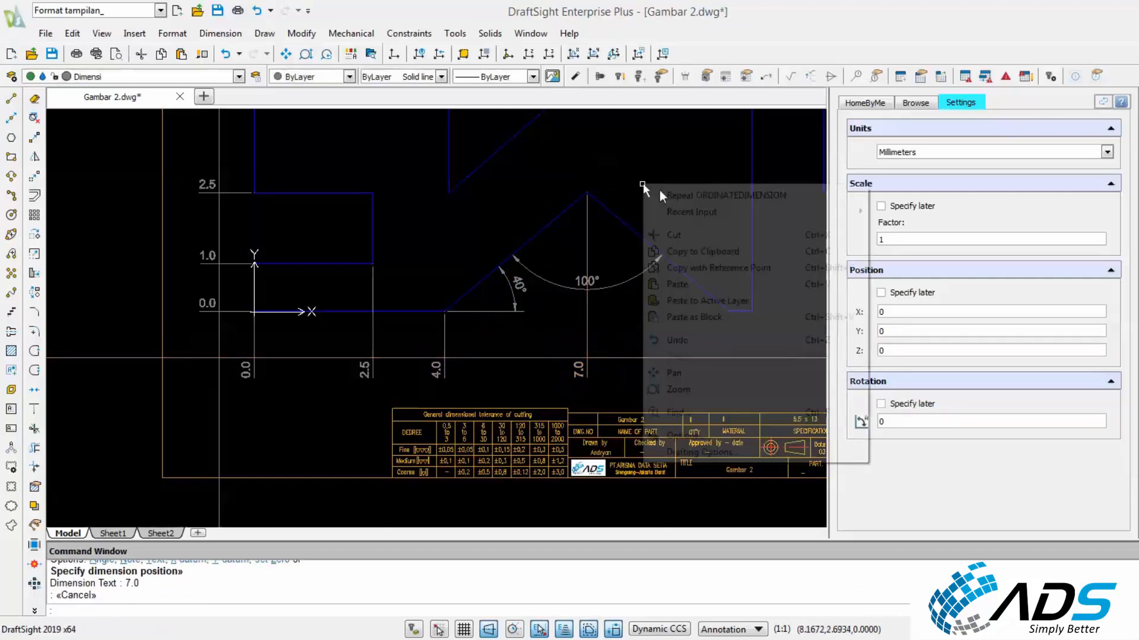
left_click(659, 193)
left_click(727, 311)
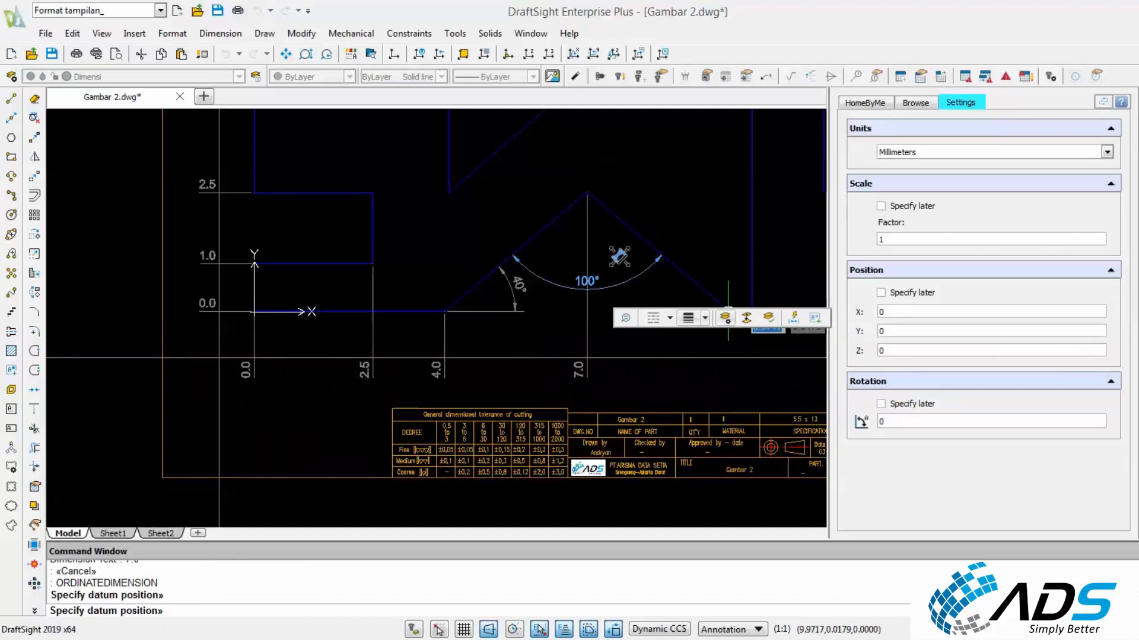
left_click(728, 358)
key("Escape")
key("Escape")
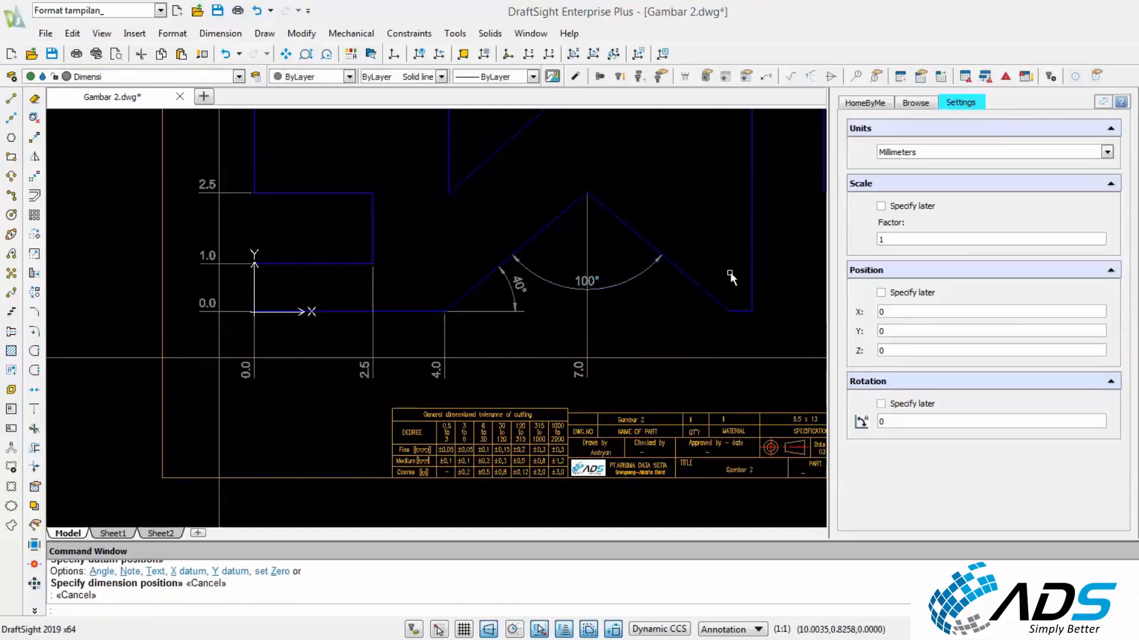
key("Escape")
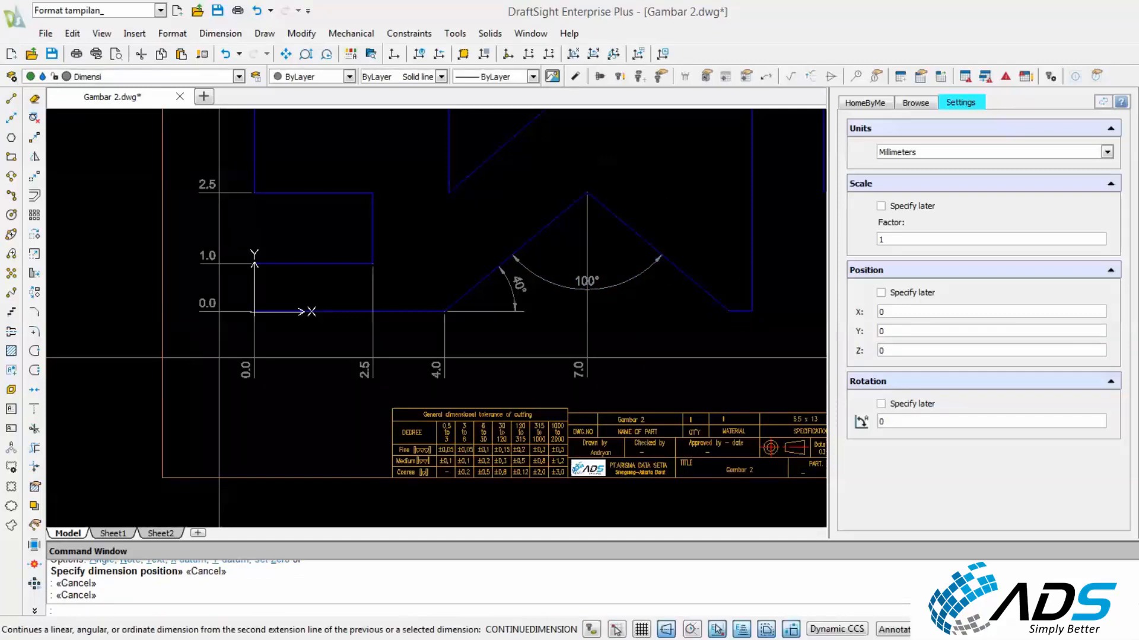
key("Return")
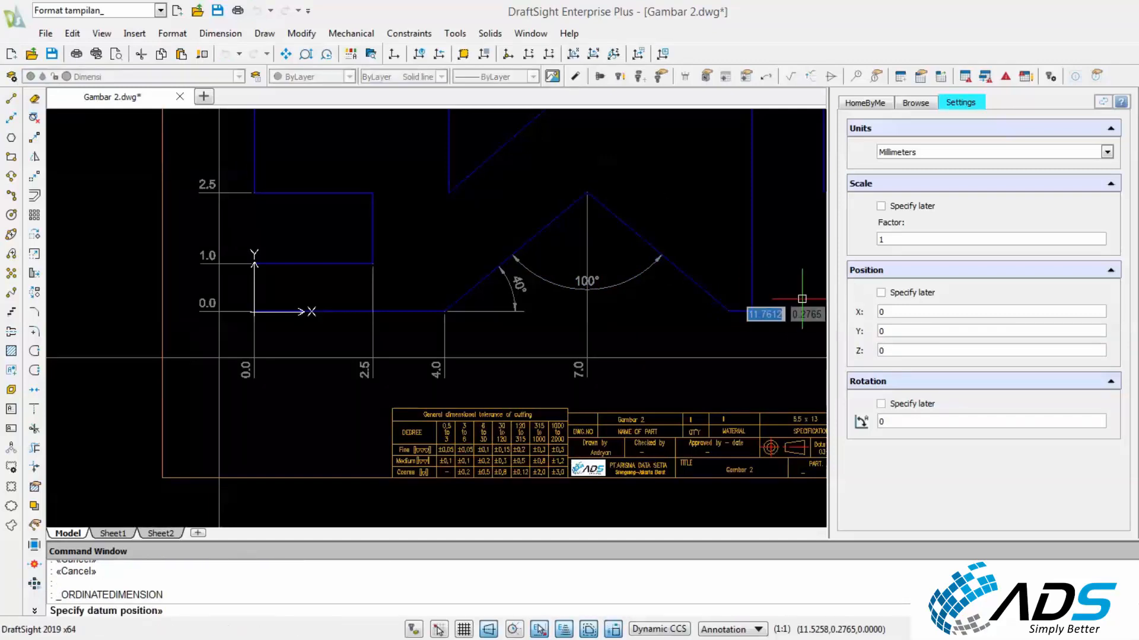
left_click(728, 310)
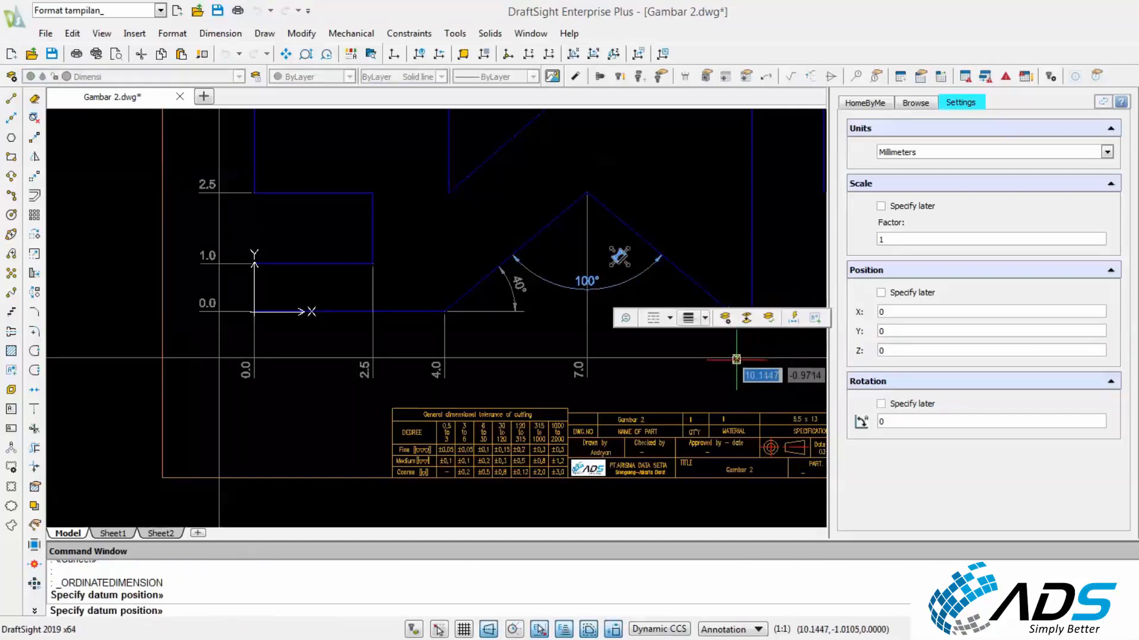
key("Escape")
scroll(752, 350, "up", 2)
right_click(686, 204)
left_click(710, 214)
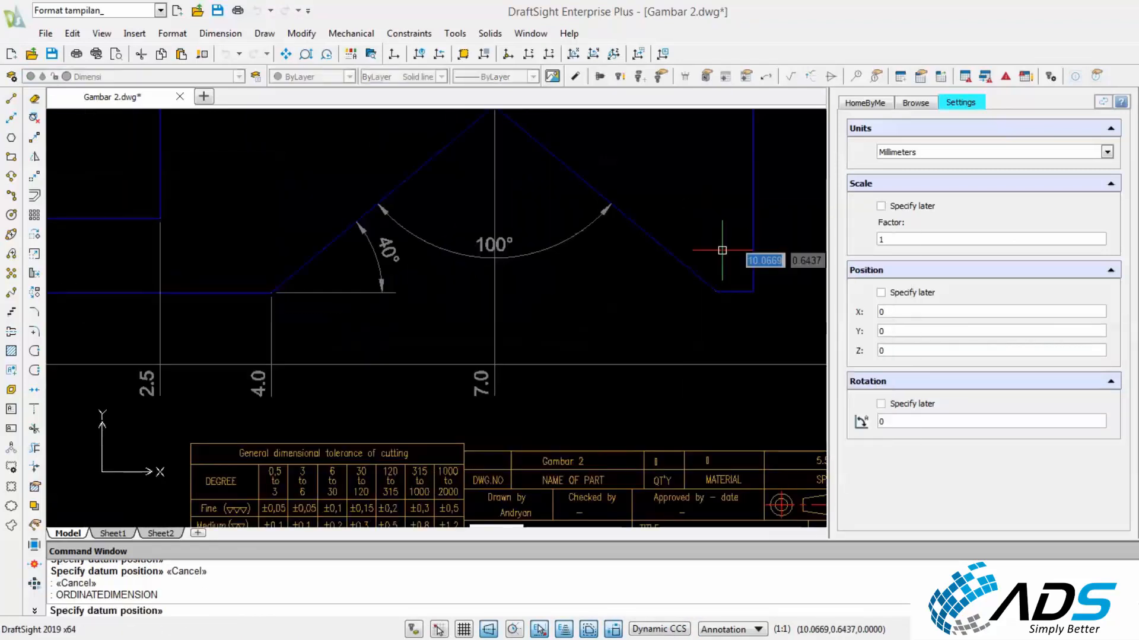
left_click(533, 217)
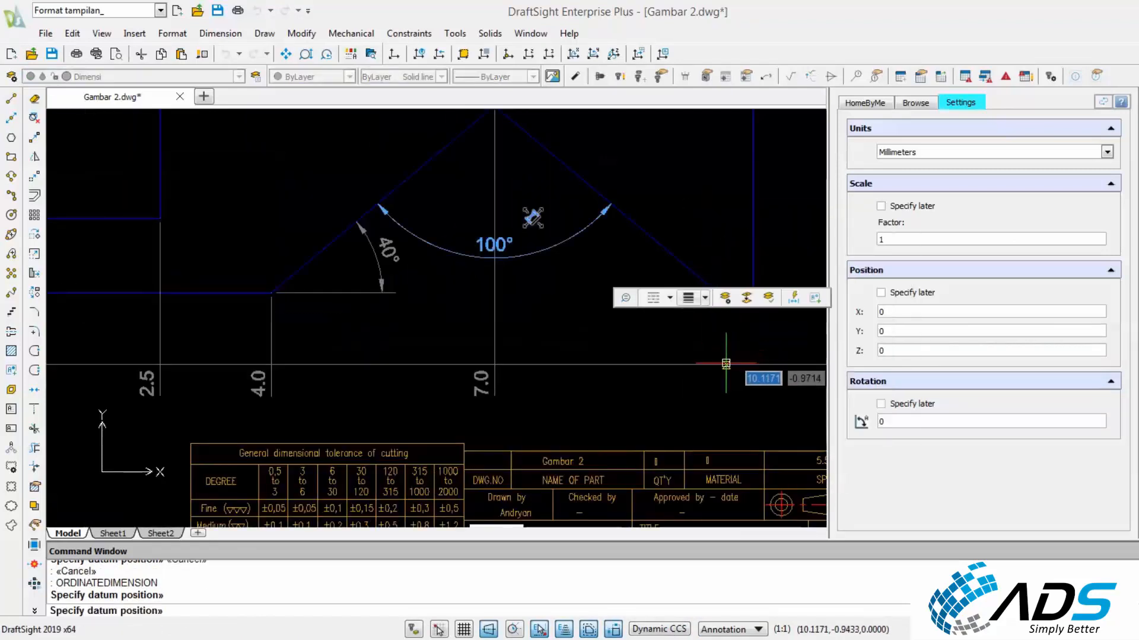
key("Escape")
key("Escape")
key("Escape")
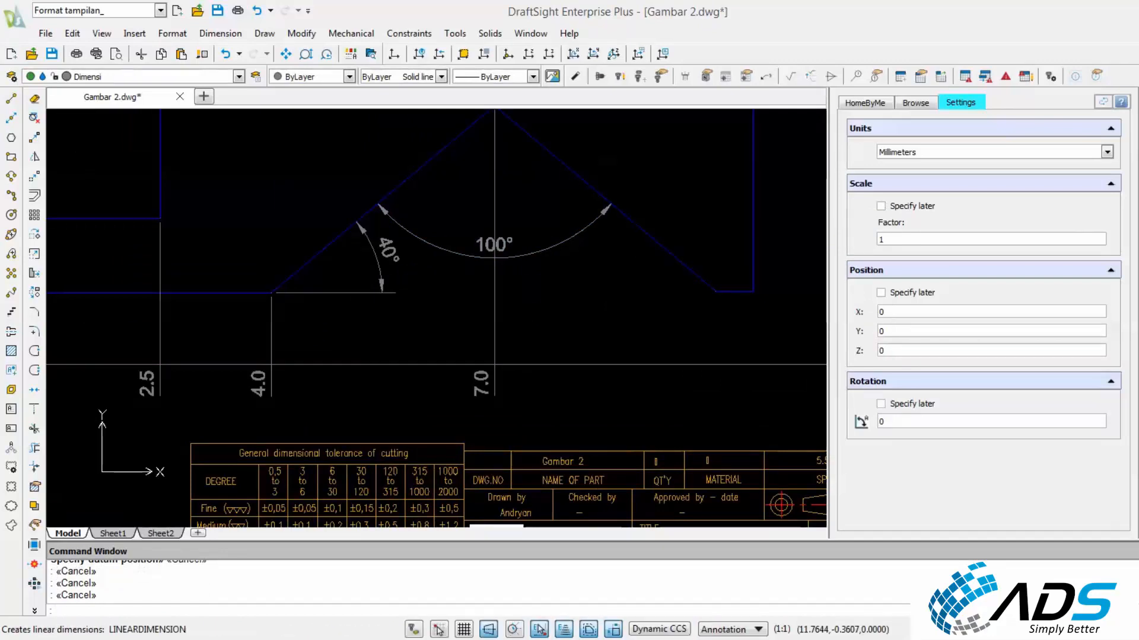
Add an X ordinate dimension at the lower-right end of the 100° notch, placed on the horizontal construction line.
left_click(1134, 303)
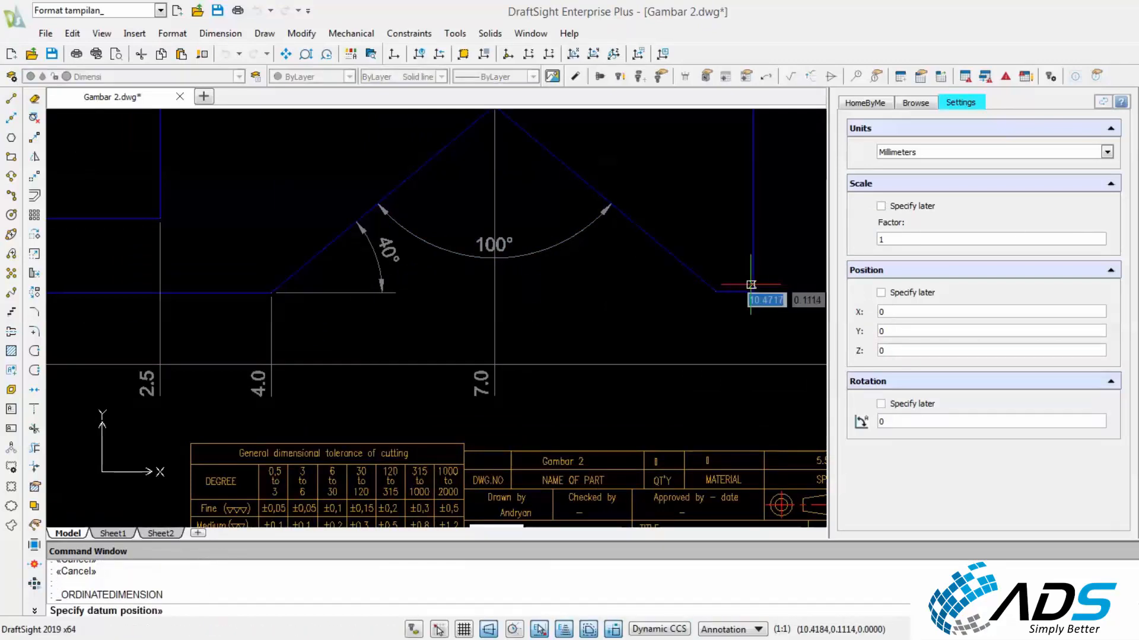
left_click(715, 293)
left_click(715, 371)
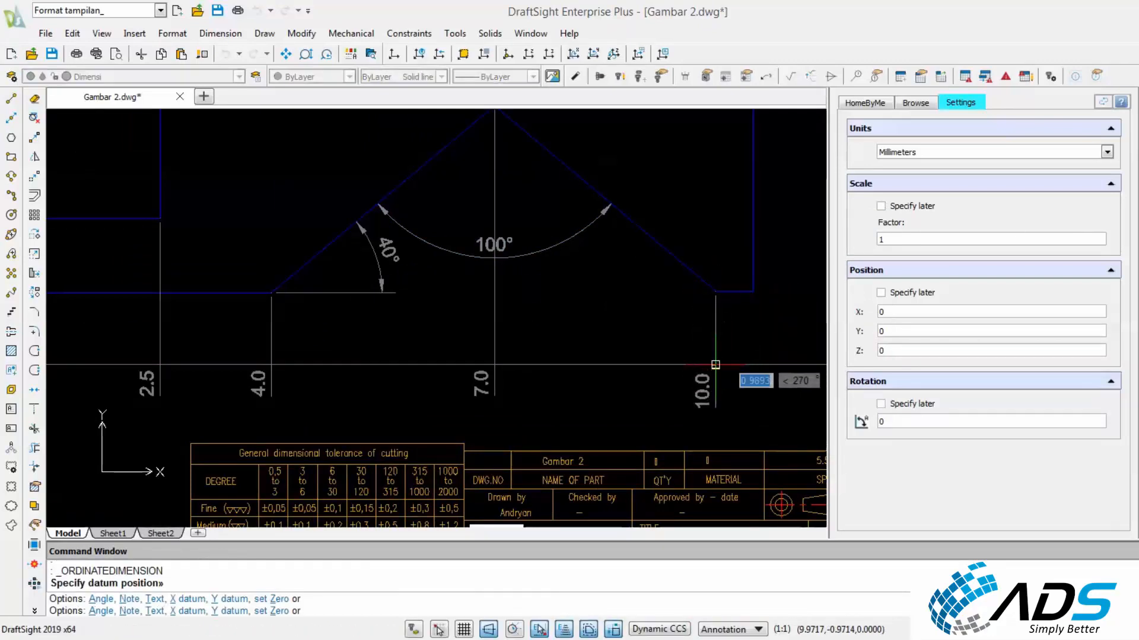
key("Escape")
Add an X ordinate dimension at the lower-right corner of the profile's right leg, placed on the horizontal construction line.
right_click(724, 229)
left_click(765, 235)
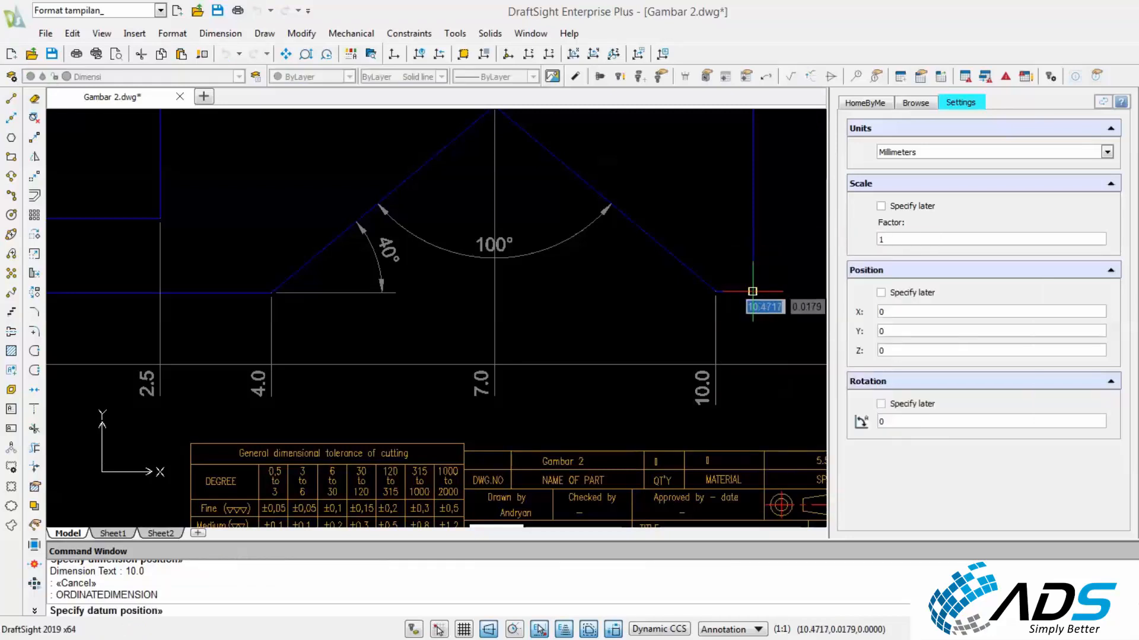
left_click(752, 291)
left_click(752, 365)
key("Escape")
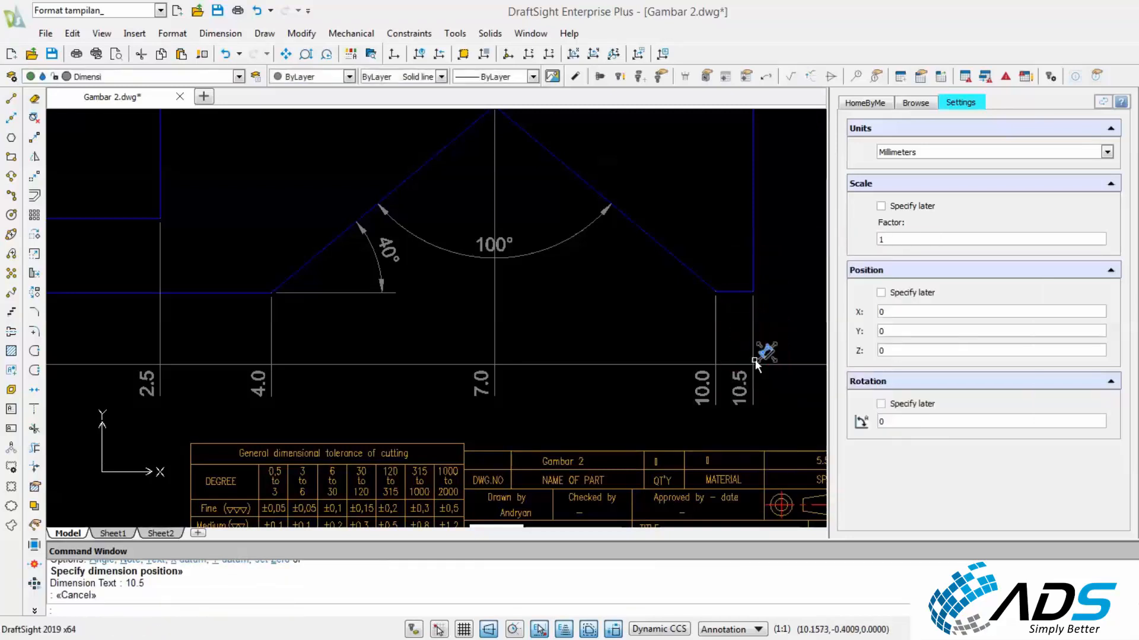
Add an X ordinate dimension at the outer corner of the profile's upper-left step, placed above the profile.
scroll(726, 312, "down", 6)
right_click(634, 178)
left_click(645, 185)
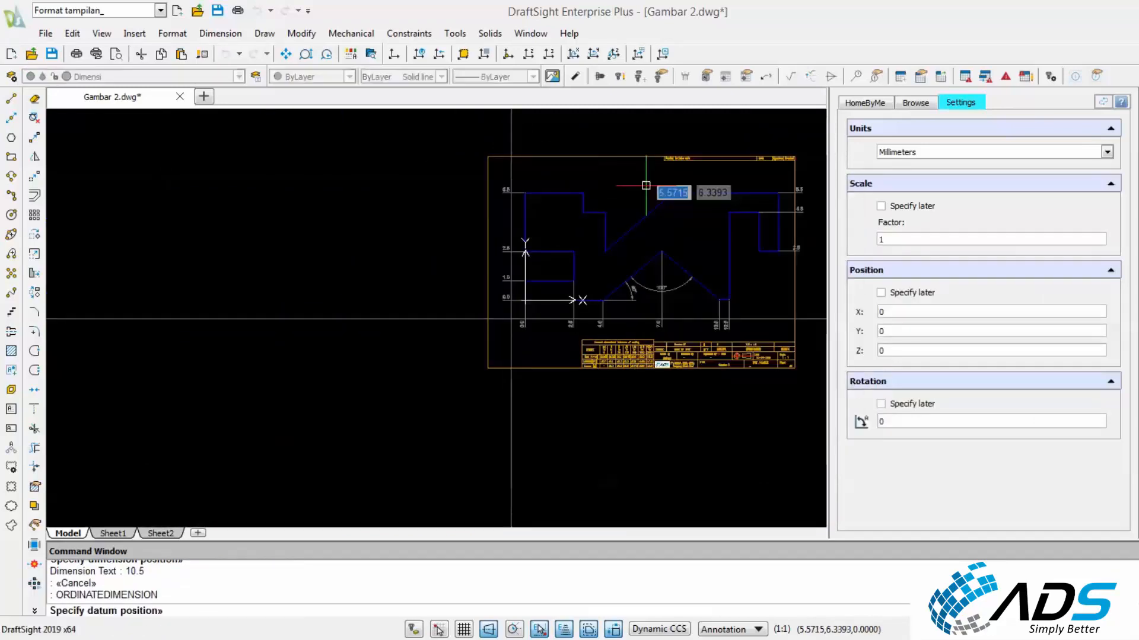
scroll(625, 200, "up", 2)
left_click(591, 221)
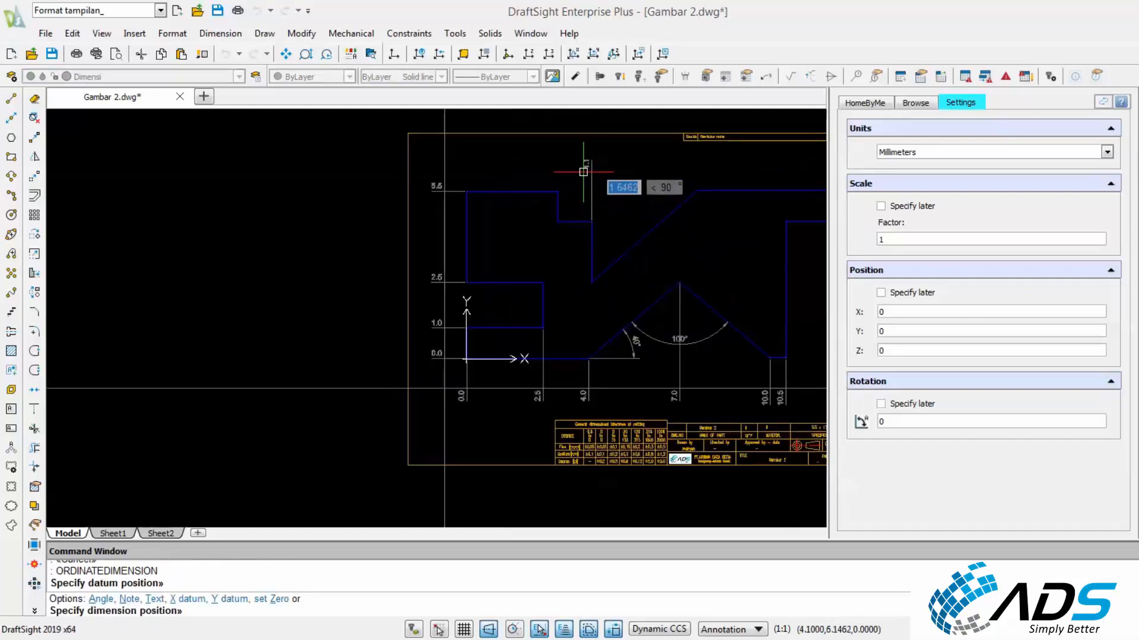
left_click(592, 169)
Add an X ordinate dimension at the right end of the profile's upper-left top edge, placed above the profile.
right_click(534, 138)
left_click(556, 154)
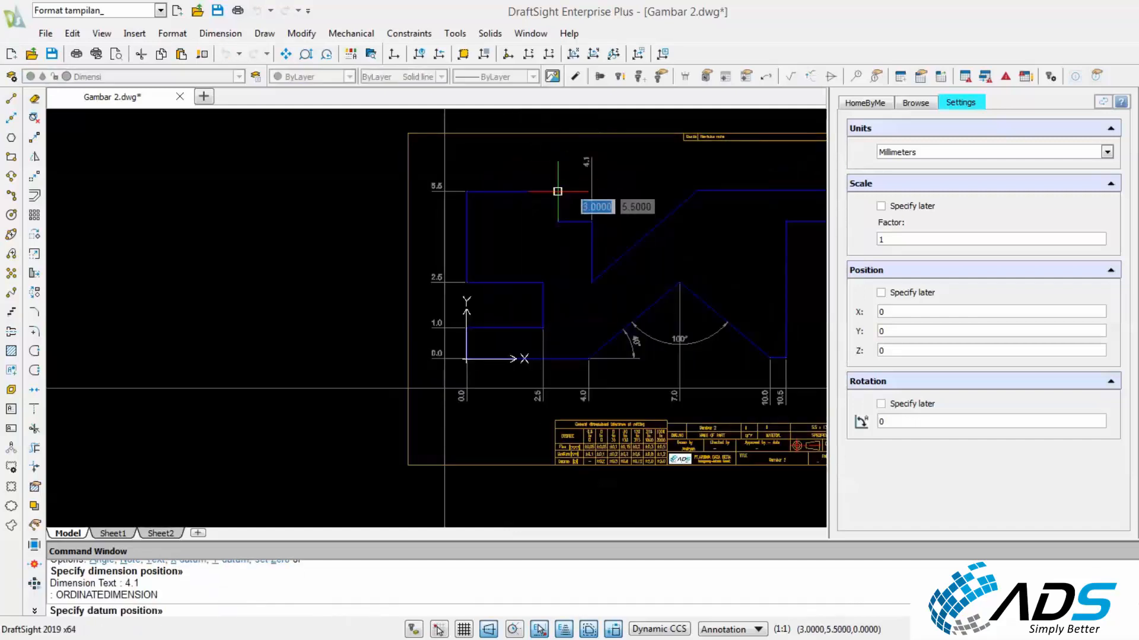
left_click(557, 192)
left_click(554, 152)
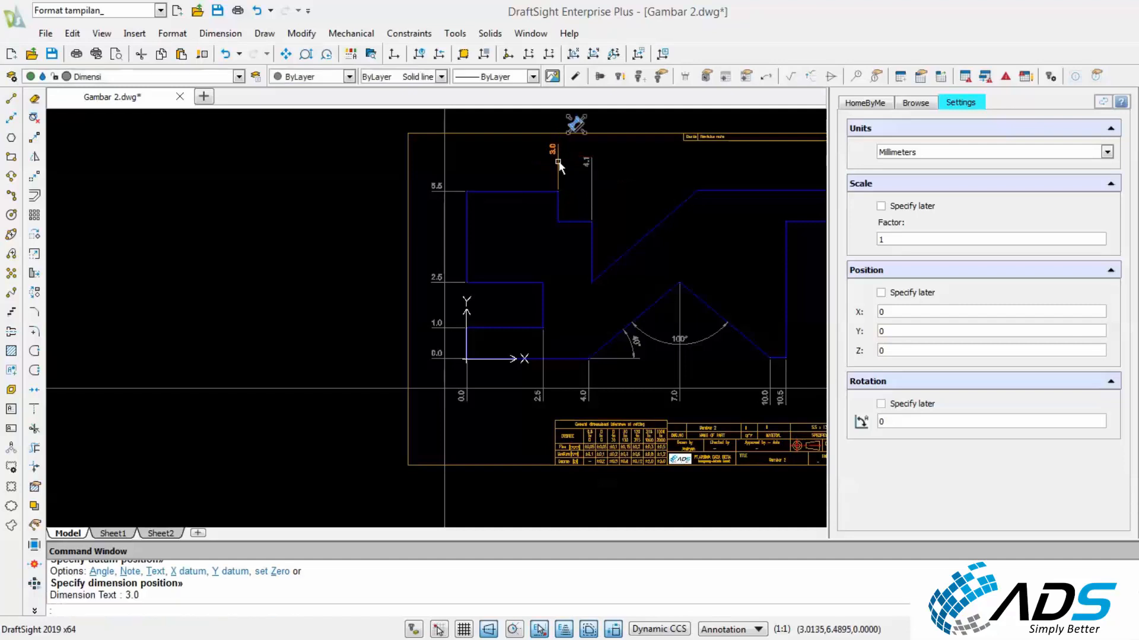
key("Escape")
Draw a horizontal infinite line above the profile, crossing the leader of the 3.0 ordinate dimension.
scroll(564, 184, "up", 2)
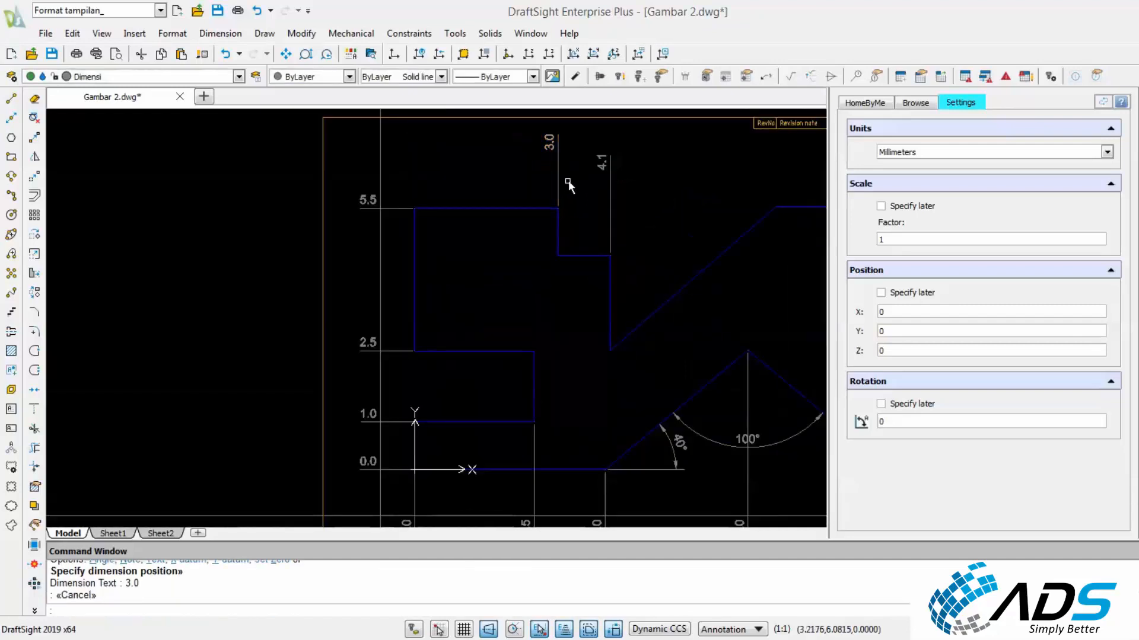
left_click(11, 117)
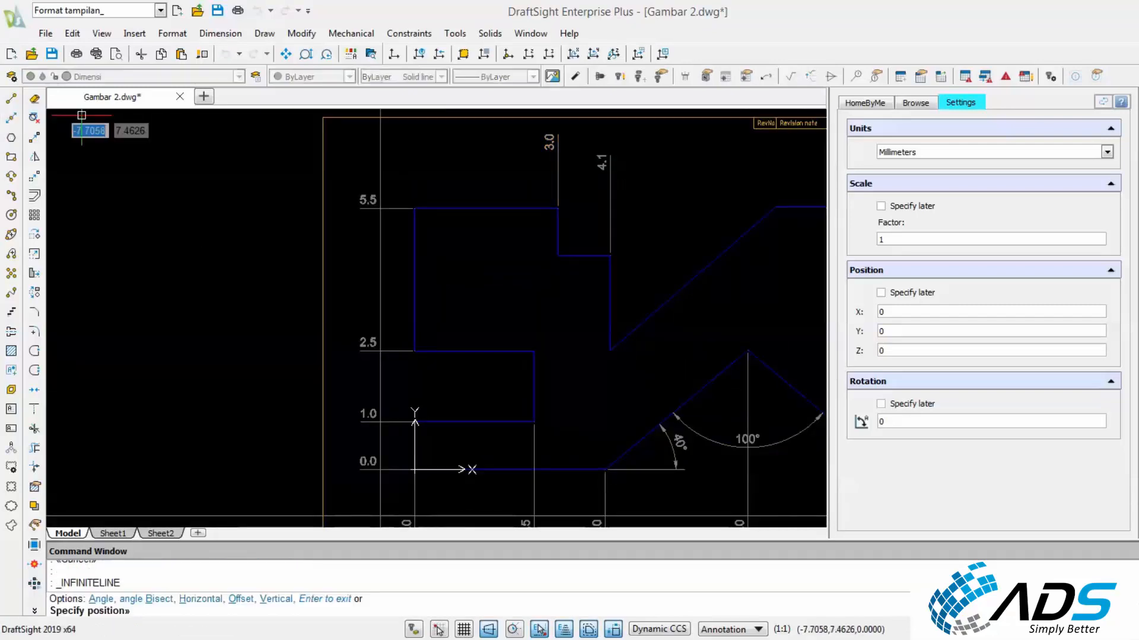
right_click(152, 129)
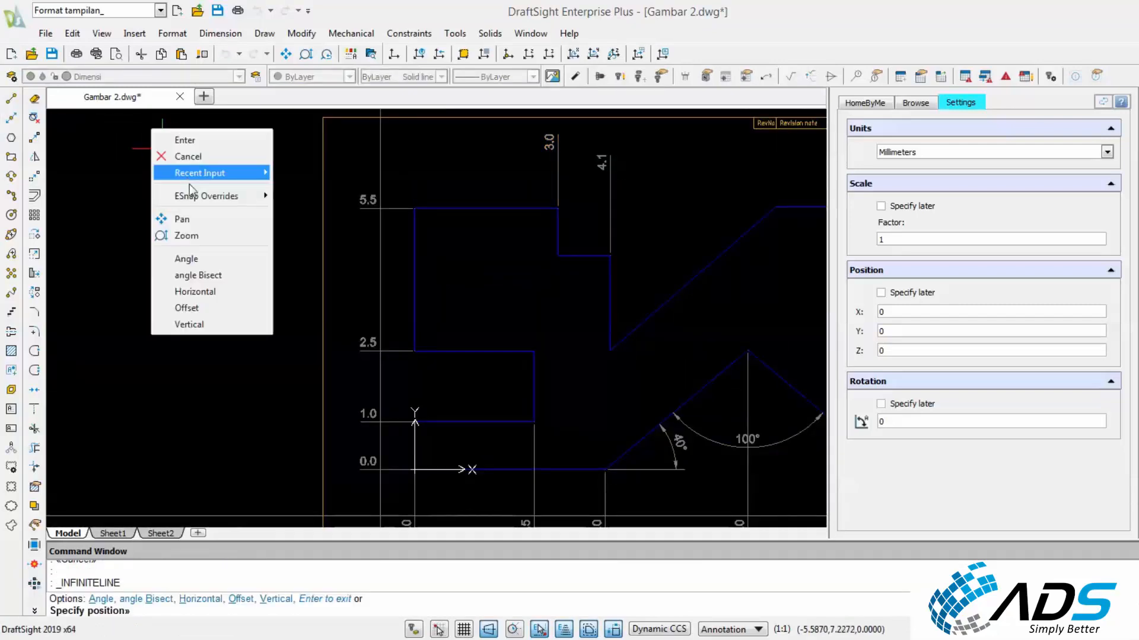
left_click(207, 292)
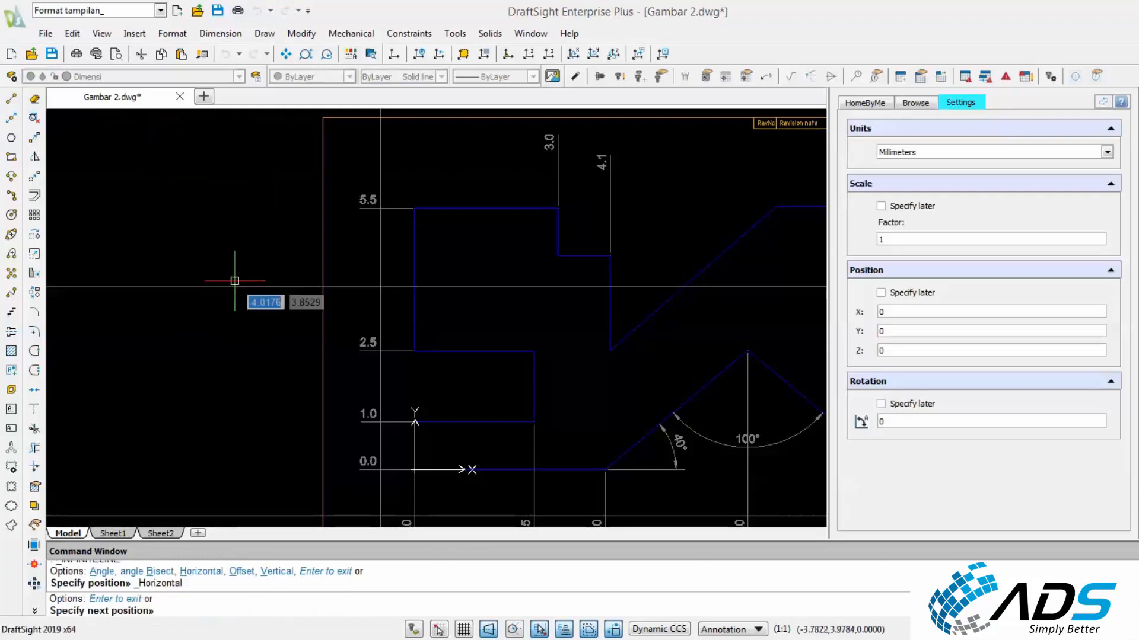
left_click(554, 166)
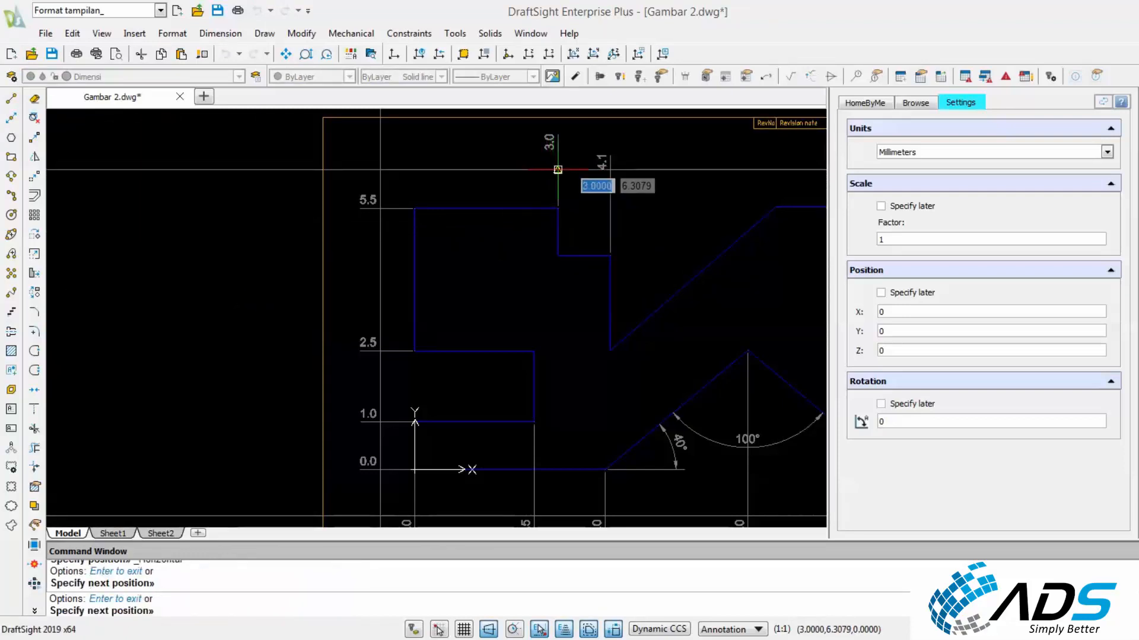
key("Escape")
Stretch the leader end of the 3.0 ordinate dimension down onto the upper horizontal construction line.
scroll(625, 184, "up", 1)
left_click(600, 168)
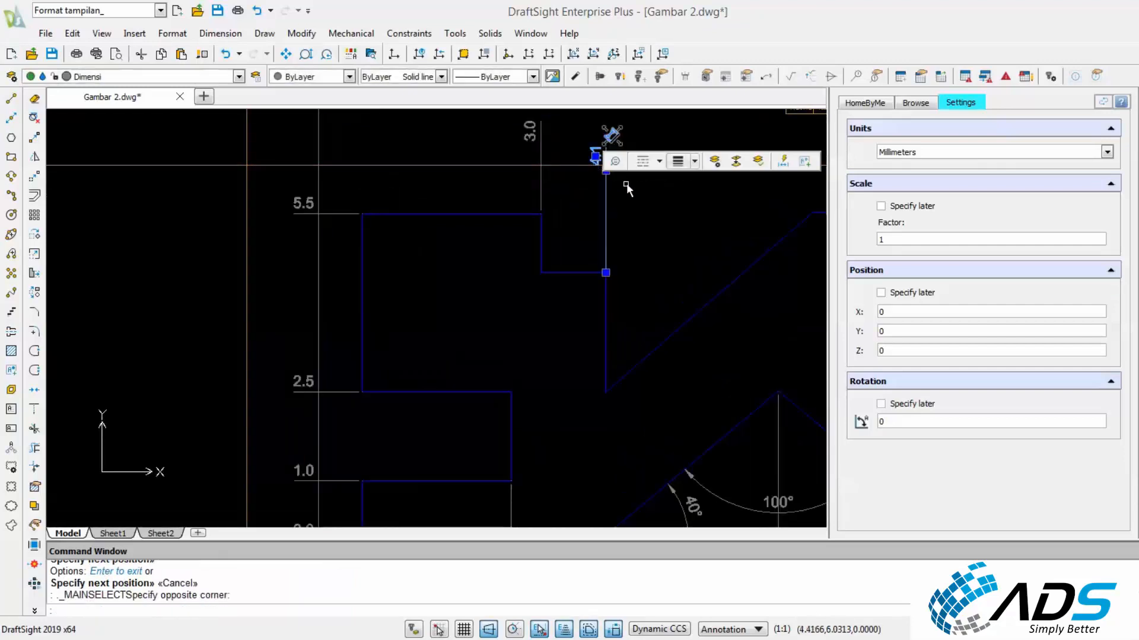
left_click(529, 138)
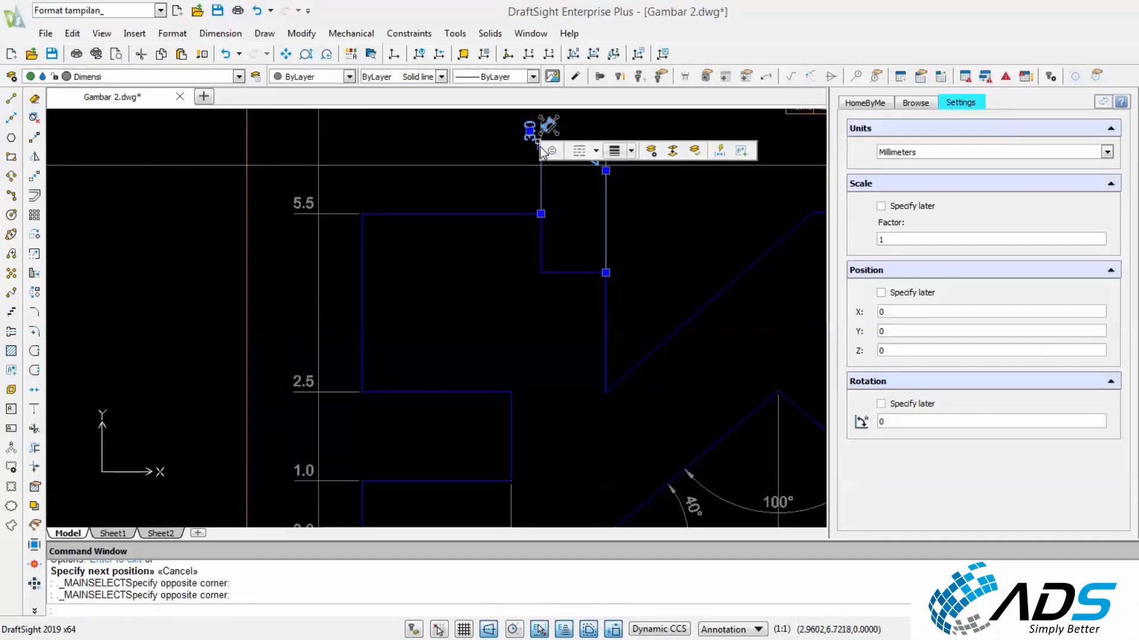
scroll(539, 148, "up", 2)
middle_click_drag(516, 155, 440, 181)
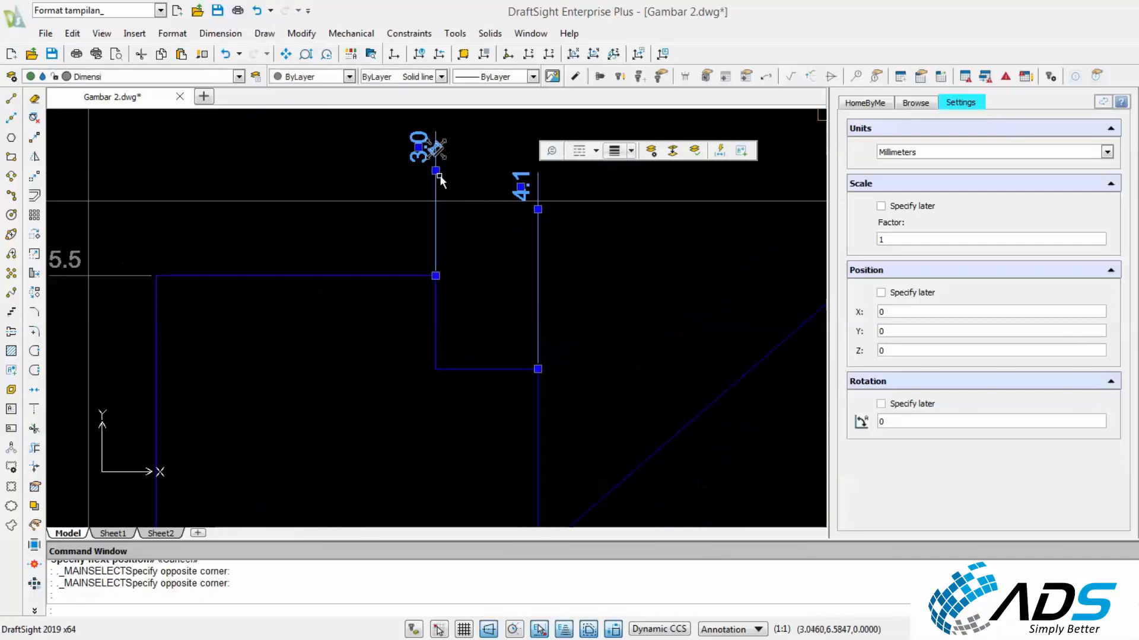
left_click(435, 171)
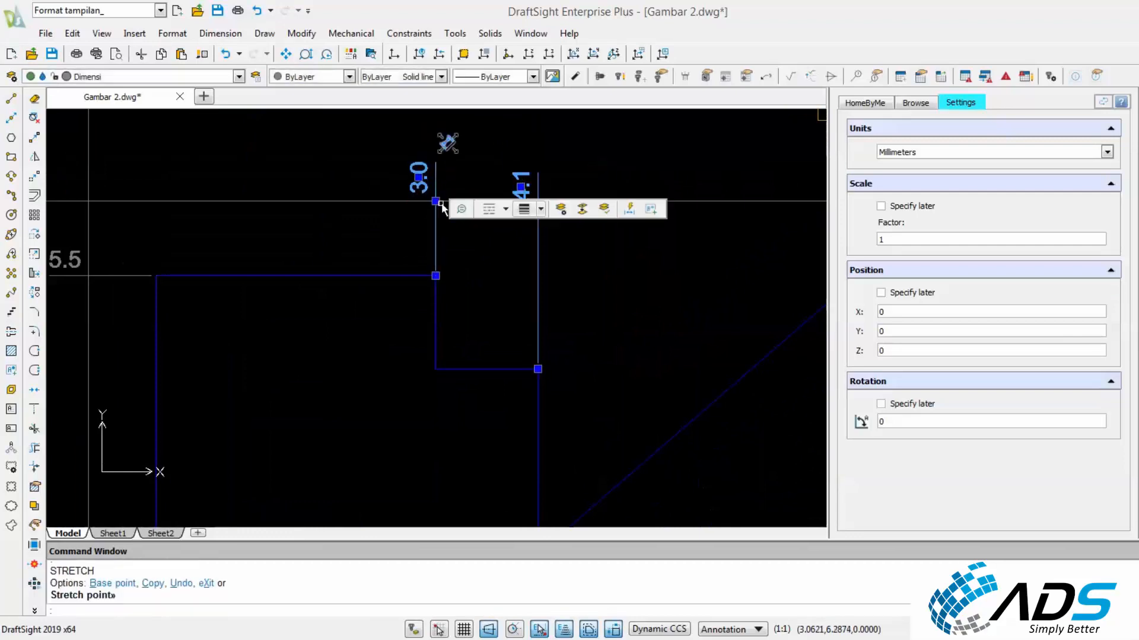
key("Escape")
key("Escape")
Delete the horizontal construction line above the profile.
left_click(479, 219)
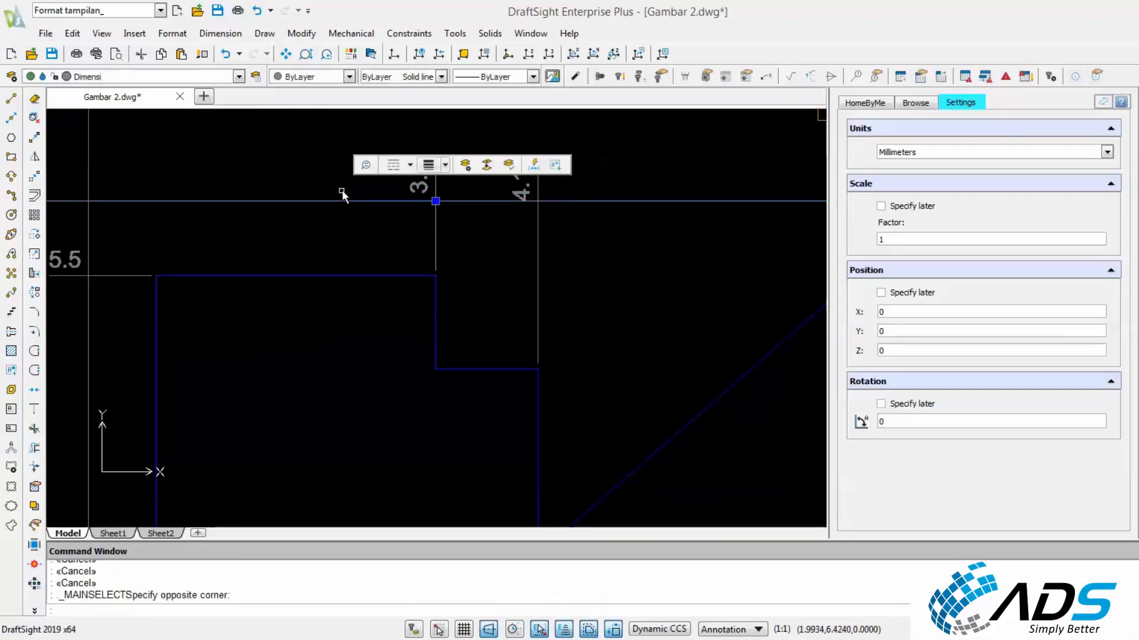
left_click(344, 192)
key("Delete")
scroll(434, 296, "down", 5)
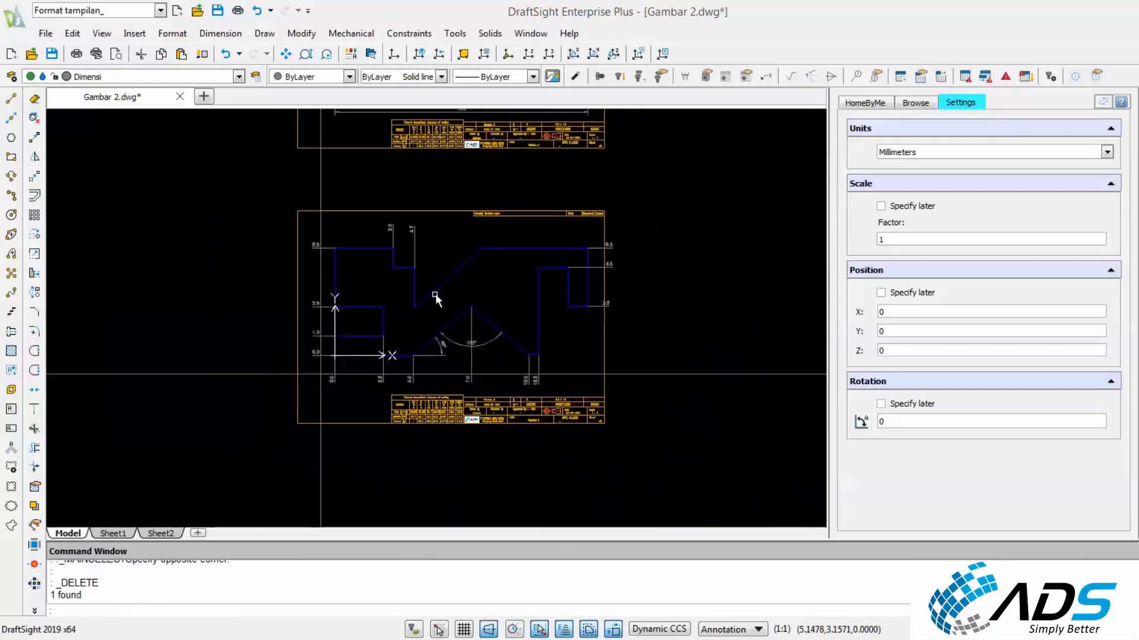
scroll(435, 294, "up", 3)
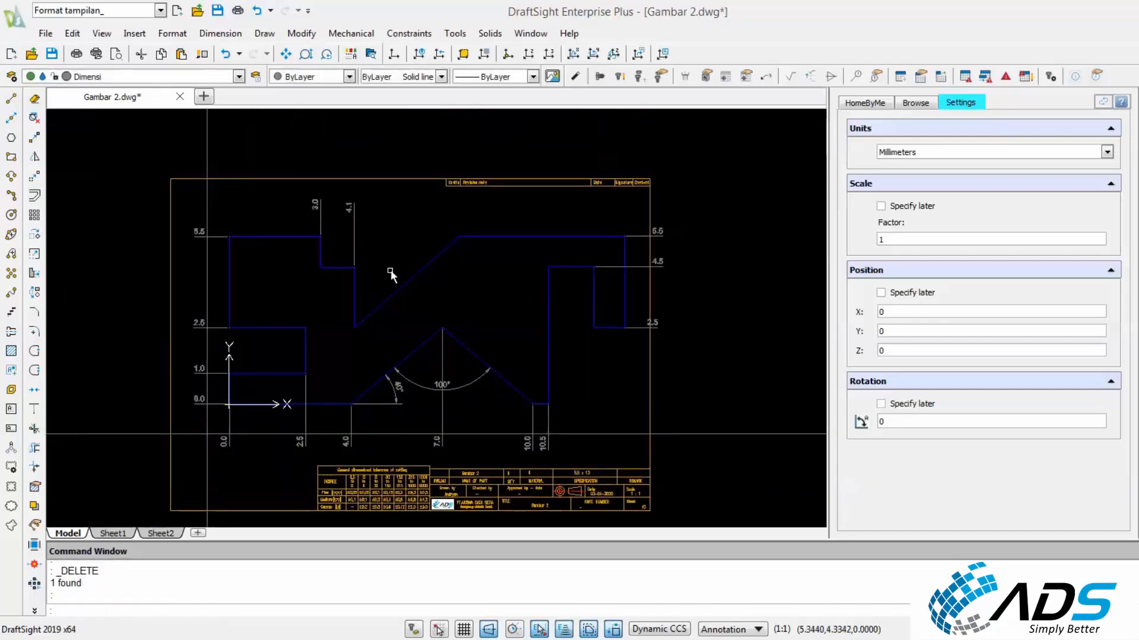
middle_click_drag(390, 269, 409, 241)
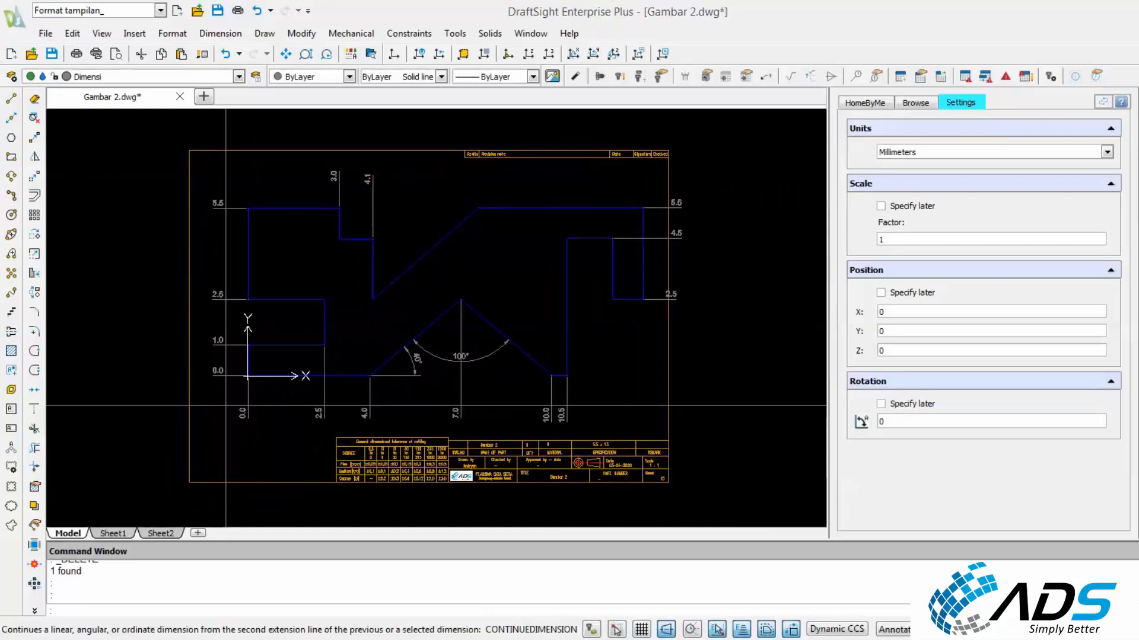
Add an X ordinate dimension at the upper end of the long slanted edge, placed above the profile.
left_click(1134, 200)
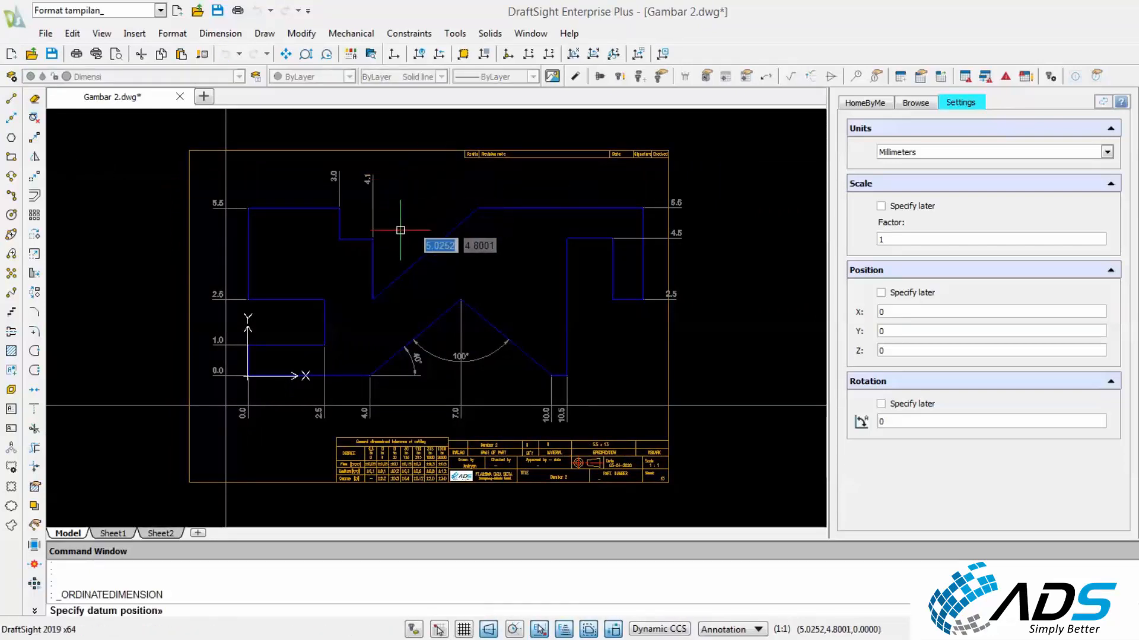
scroll(402, 228, "up", 1)
left_click(497, 202)
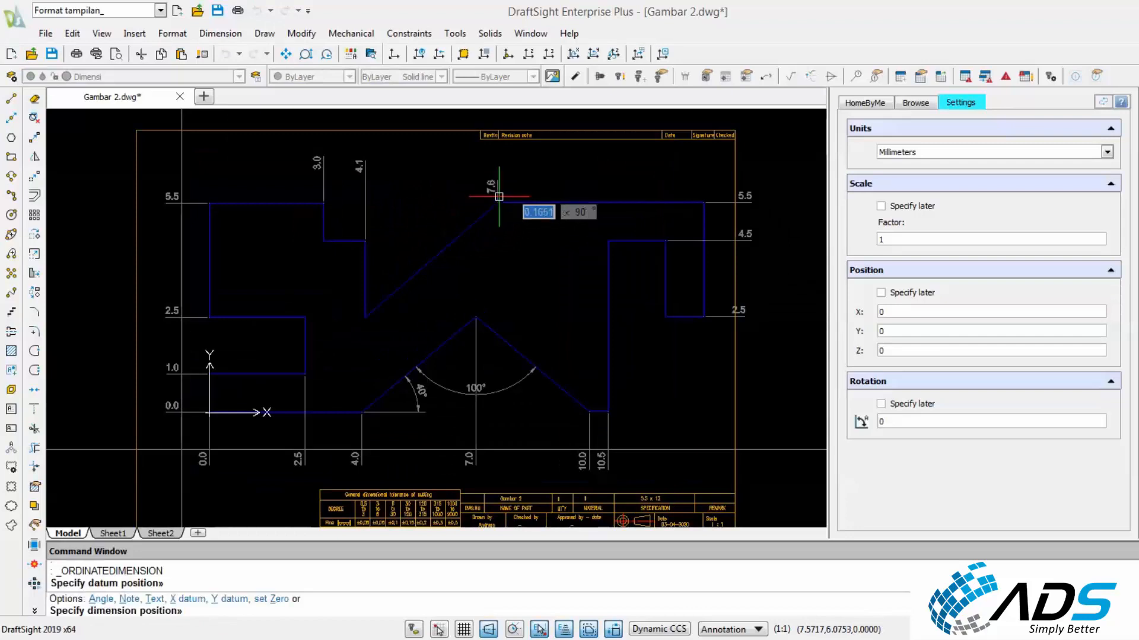
left_click(497, 163)
key("Escape")
Add an X ordinate dimension at the lower inner corner of the profile's right hook, placed below the profile.
middle_click_drag(449, 247, 494, 240)
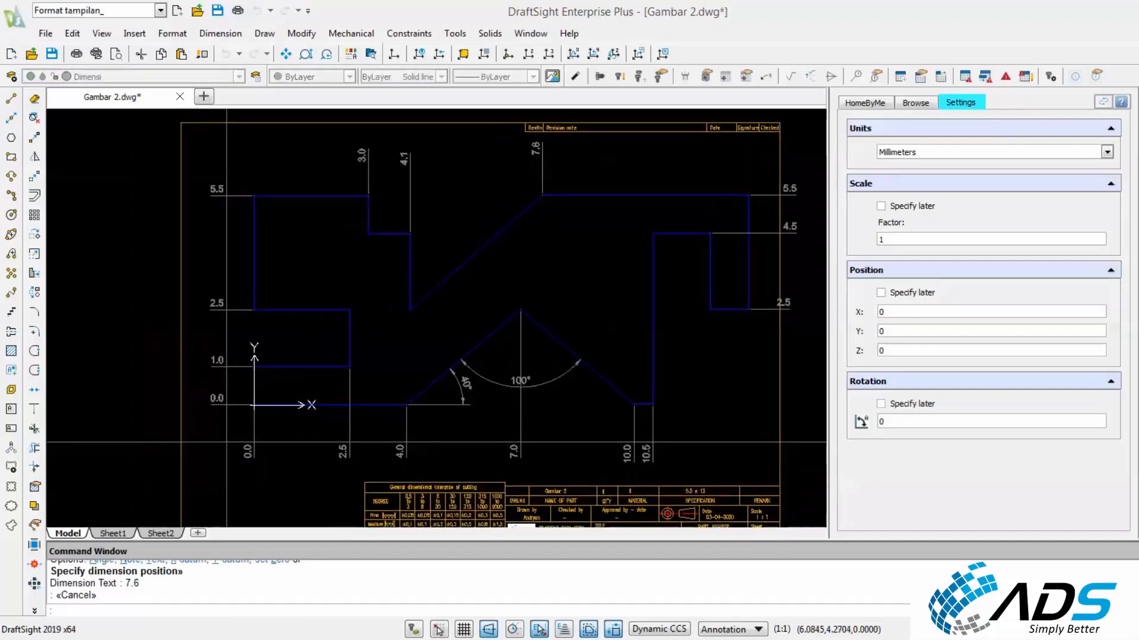
right_click(649, 222)
left_click(671, 226)
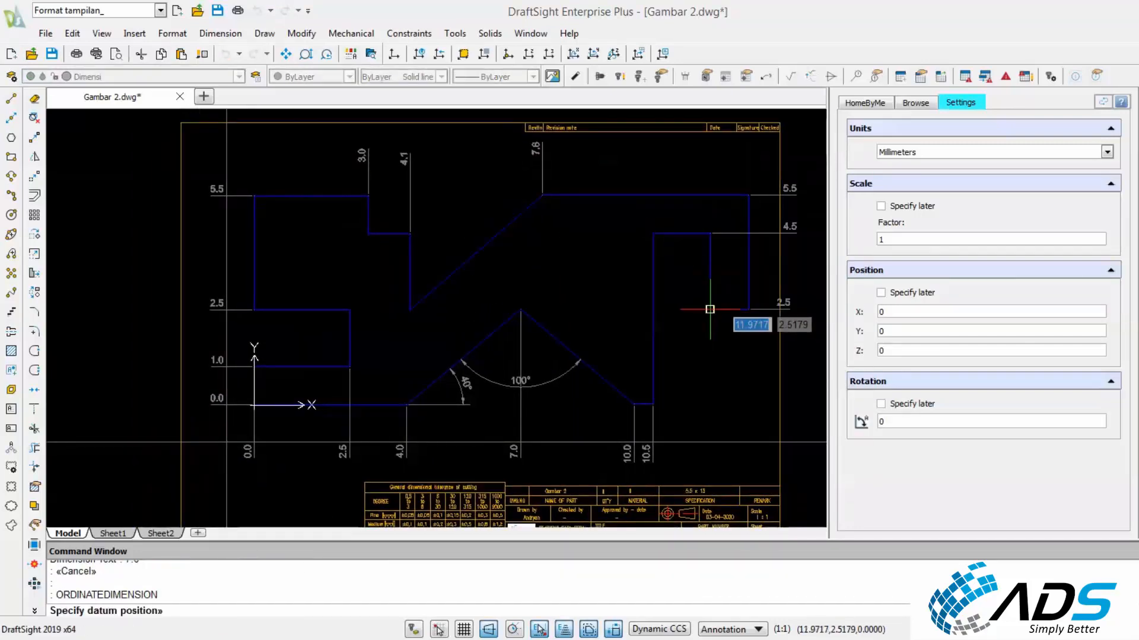
left_click(712, 310)
left_click(704, 456)
key("Escape")
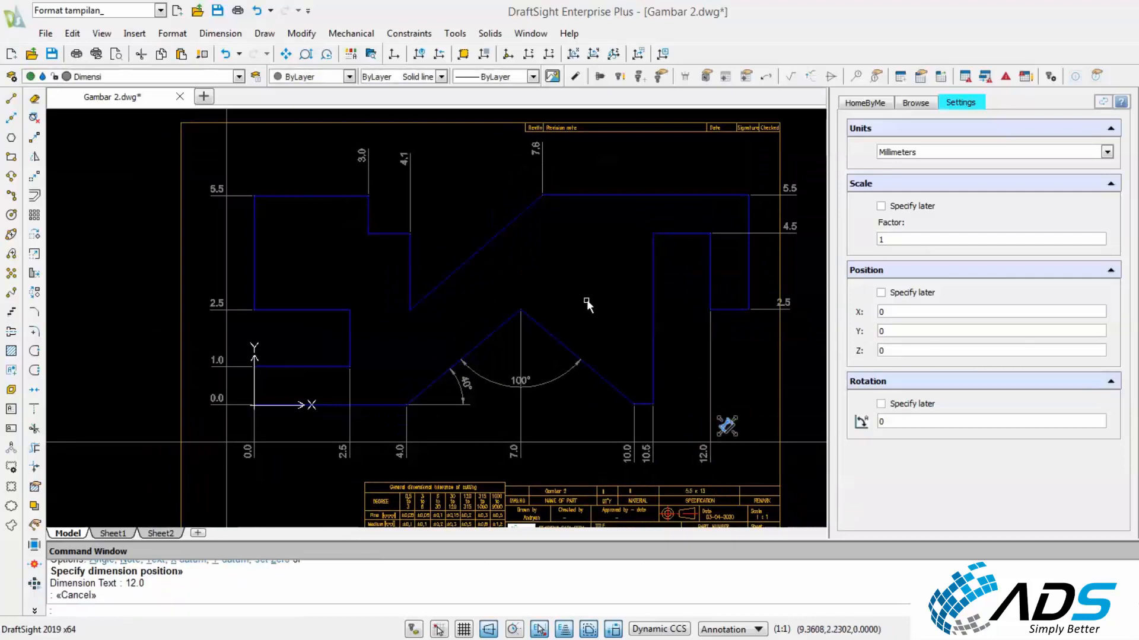
key("Escape")
Add an X ordinate dimension at the lower vertex of the V-notch, placed below the profile.
right_click(451, 178)
left_click(456, 186)
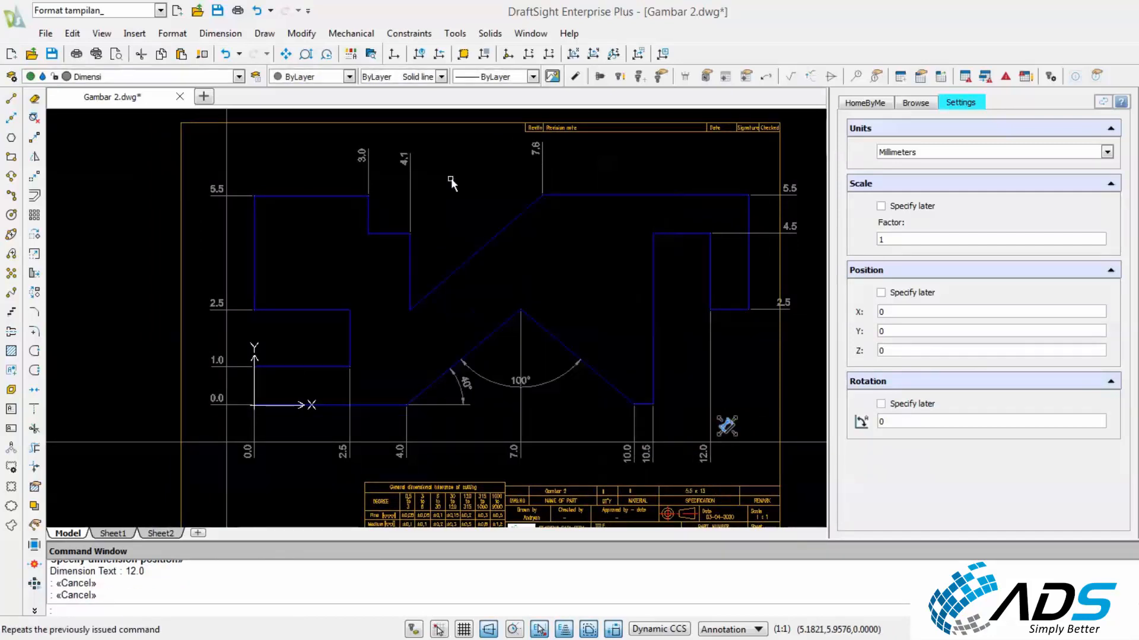
left_click(410, 309)
scroll(412, 338, "up", 2)
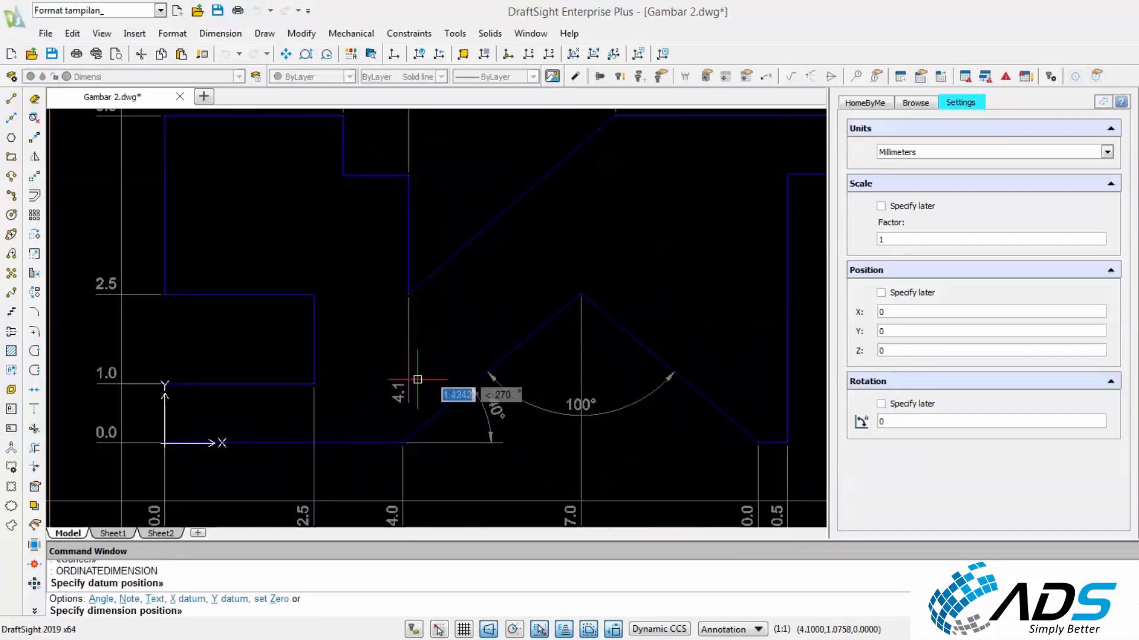
middle_click_drag(413, 378, 399, 269)
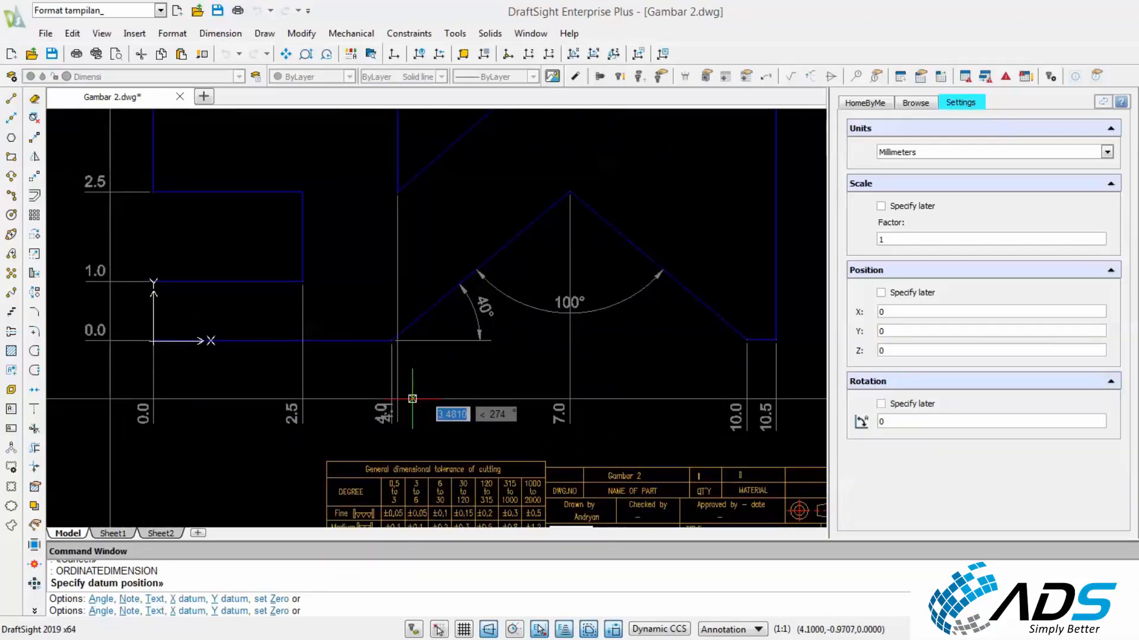
left_click(414, 393)
Stretch the leader end of the lower 4.1 ordinate dimension sideways along the construction line, clear of the 4.0 dimension.
left_click(408, 273)
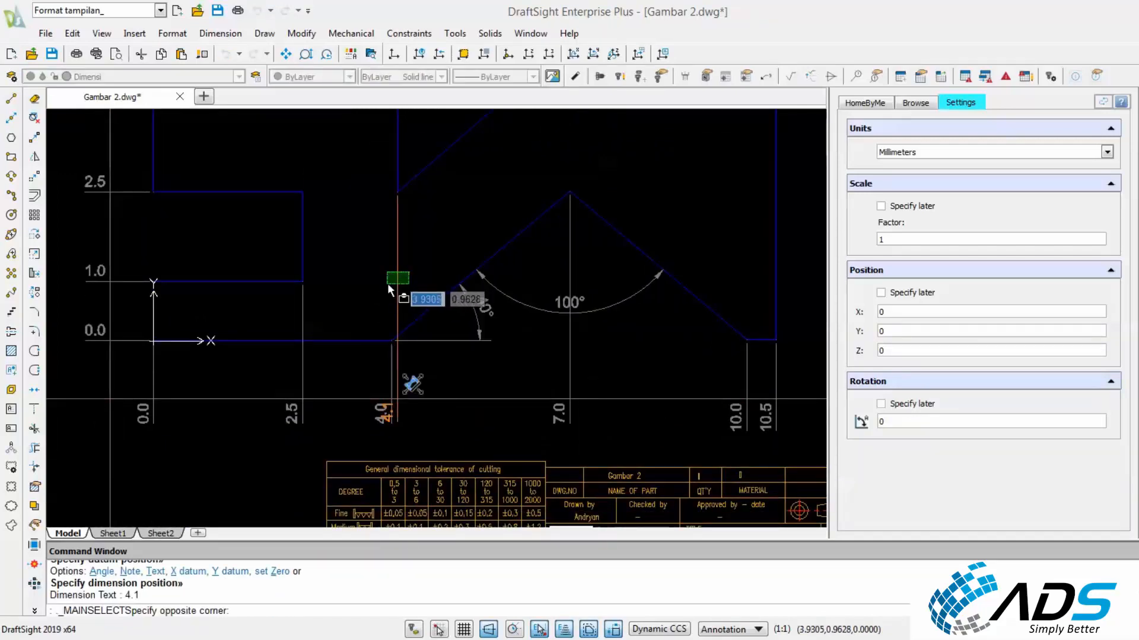
left_click(387, 284)
scroll(432, 413, "up", 2)
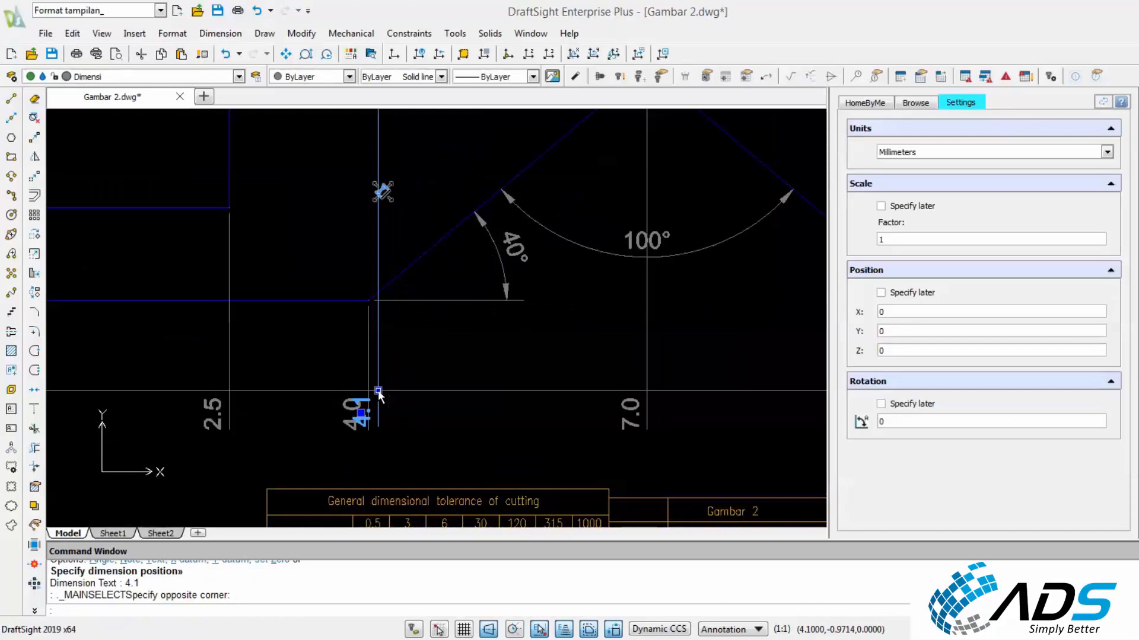
left_click(379, 392)
left_click(422, 391)
key("Escape")
scroll(396, 270, "down", 5)
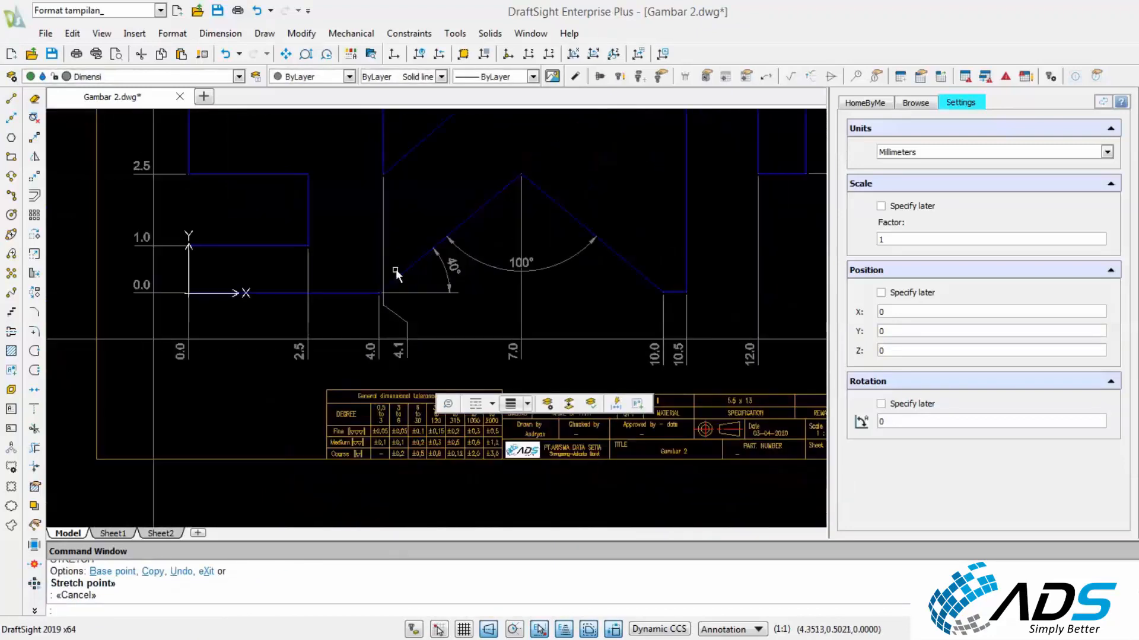
Add a Y ordinate dimension at the inner corner of the upper-left step, placed on the vertical construction line.
scroll(432, 175, "up", 1)
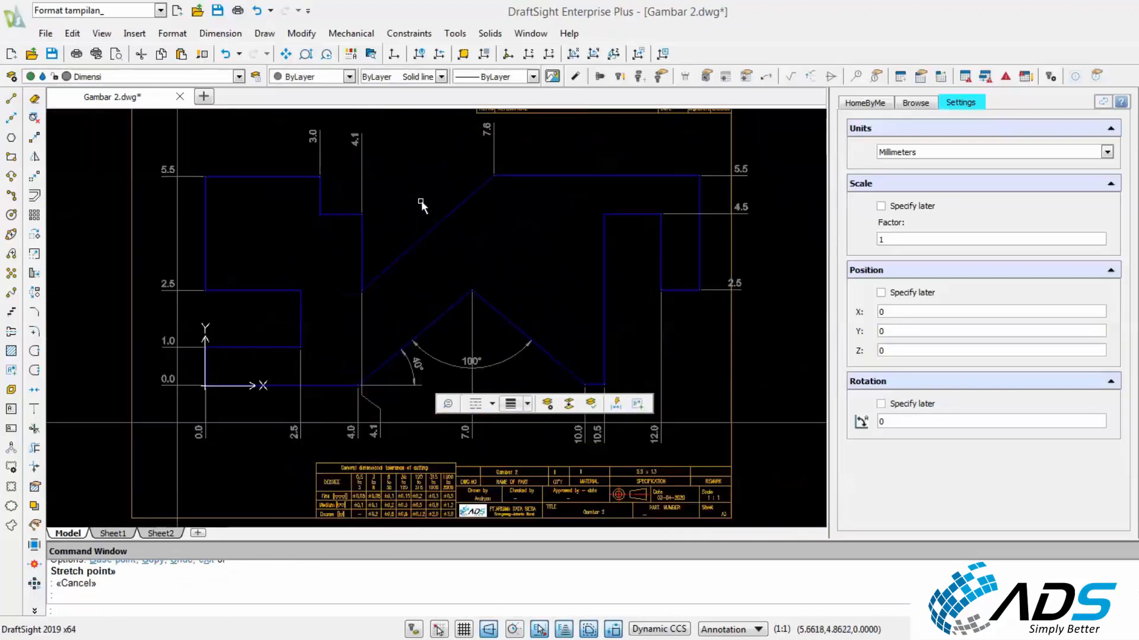
right_click(451, 176)
left_click(457, 182)
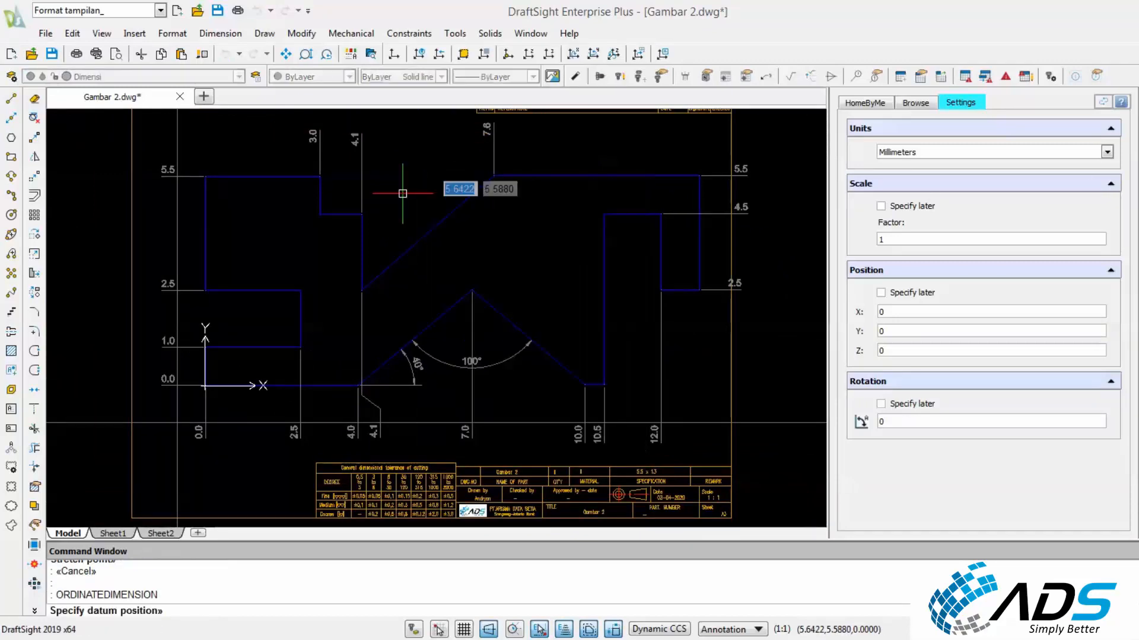
left_click(319, 214)
left_click(179, 215)
key("Escape")
key("Escape")
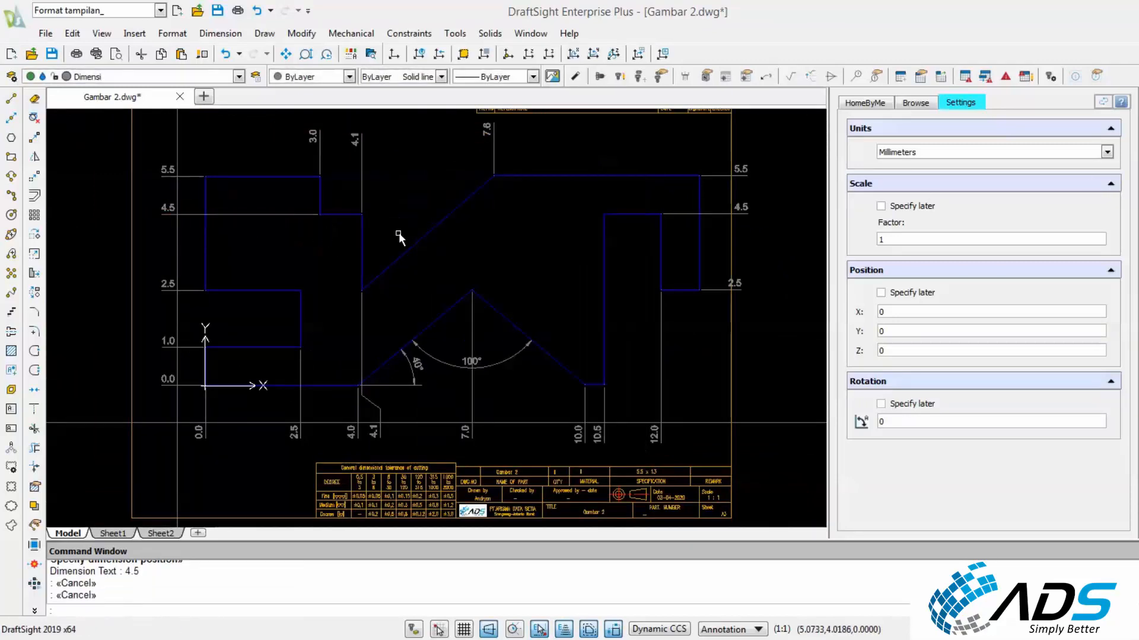
Dimension the angle between the V-notch's vertical and slanted edges, with the text above the notch.
left_click(1136, 99)
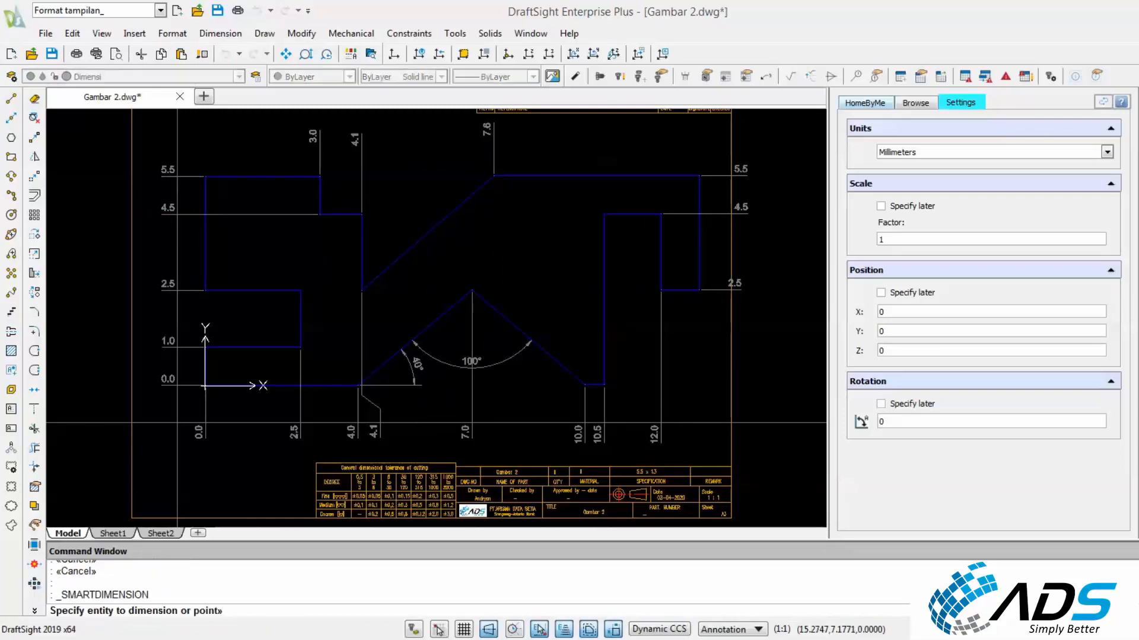
left_click(402, 259)
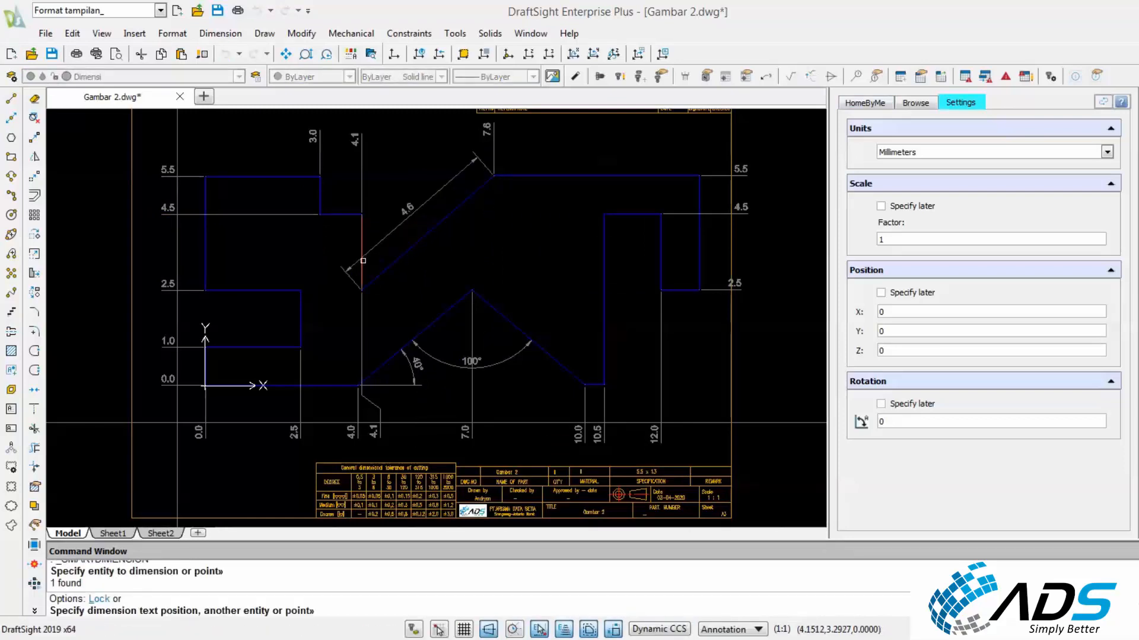
left_click(363, 250)
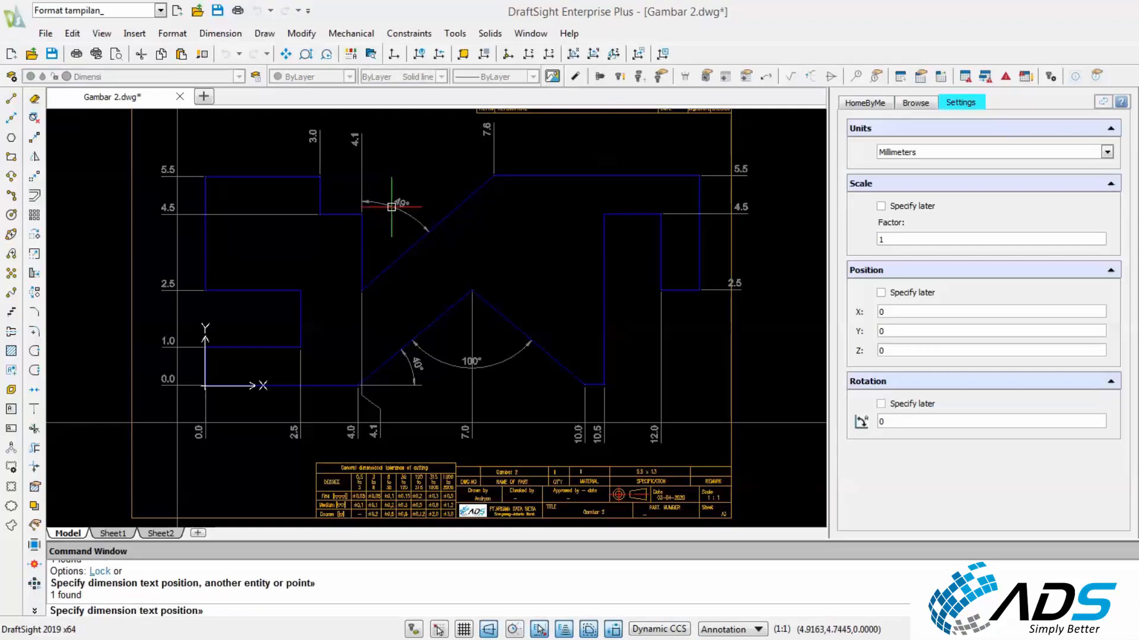
left_click(408, 179)
key("Escape")
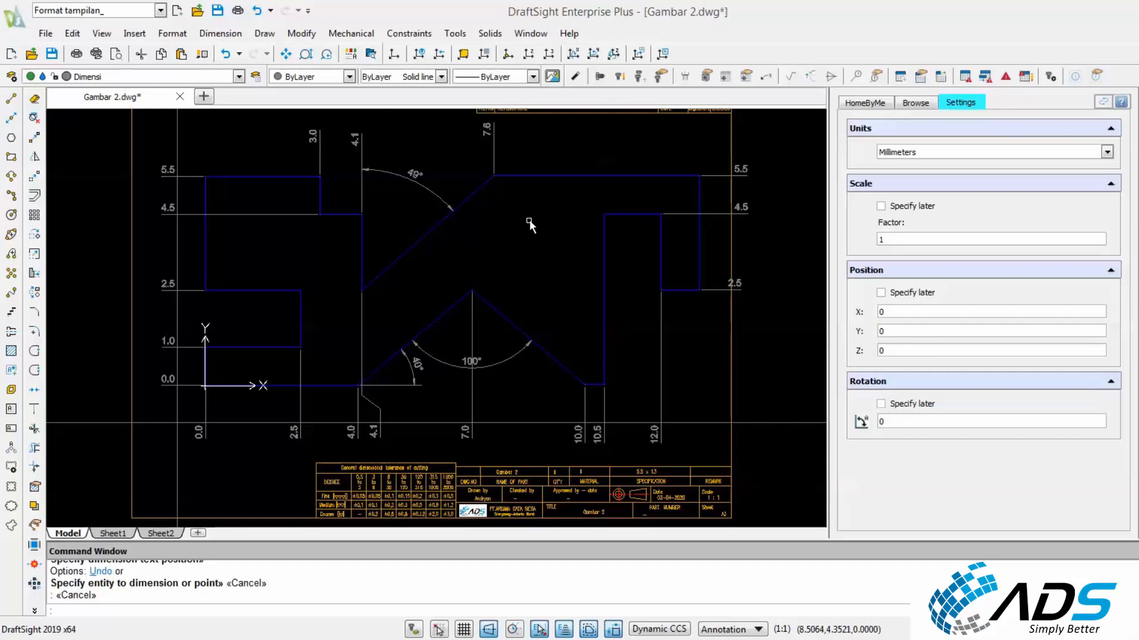
middle_click_drag(493, 259, 547, 230)
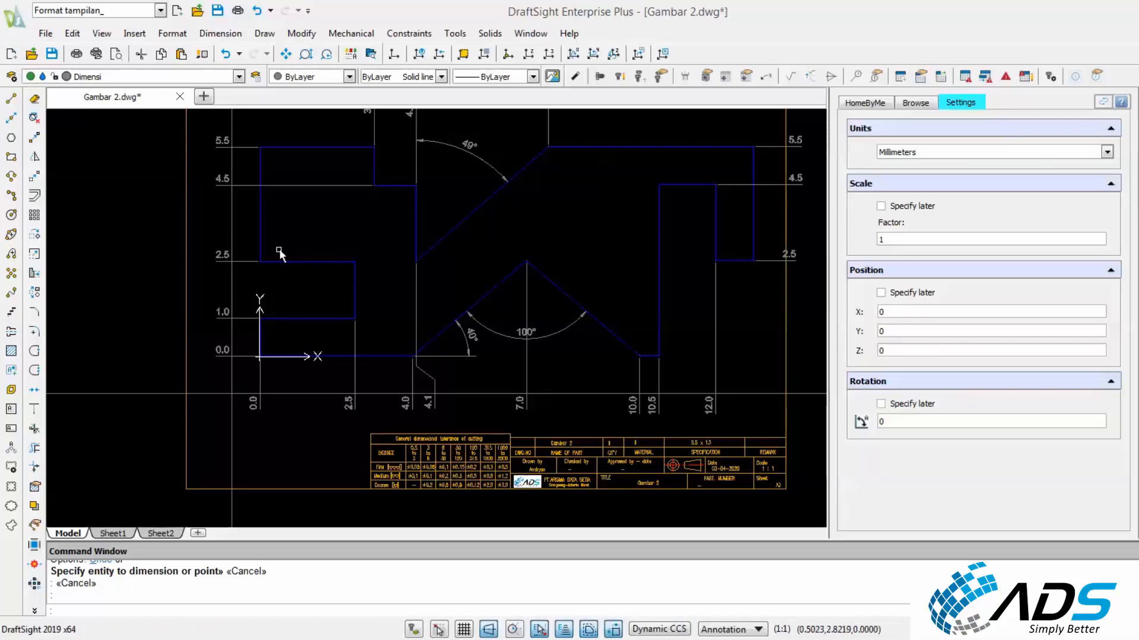
left_click(223, 258)
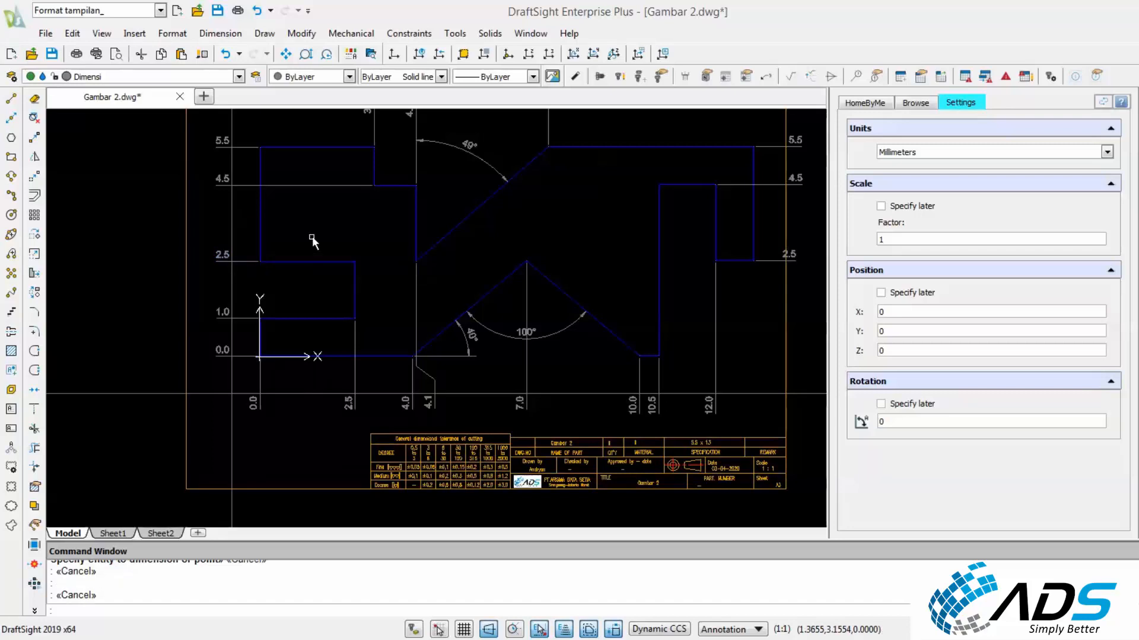
scroll(286, 251, "up", 2)
left_click(233, 253)
mouse_move(245, 276)
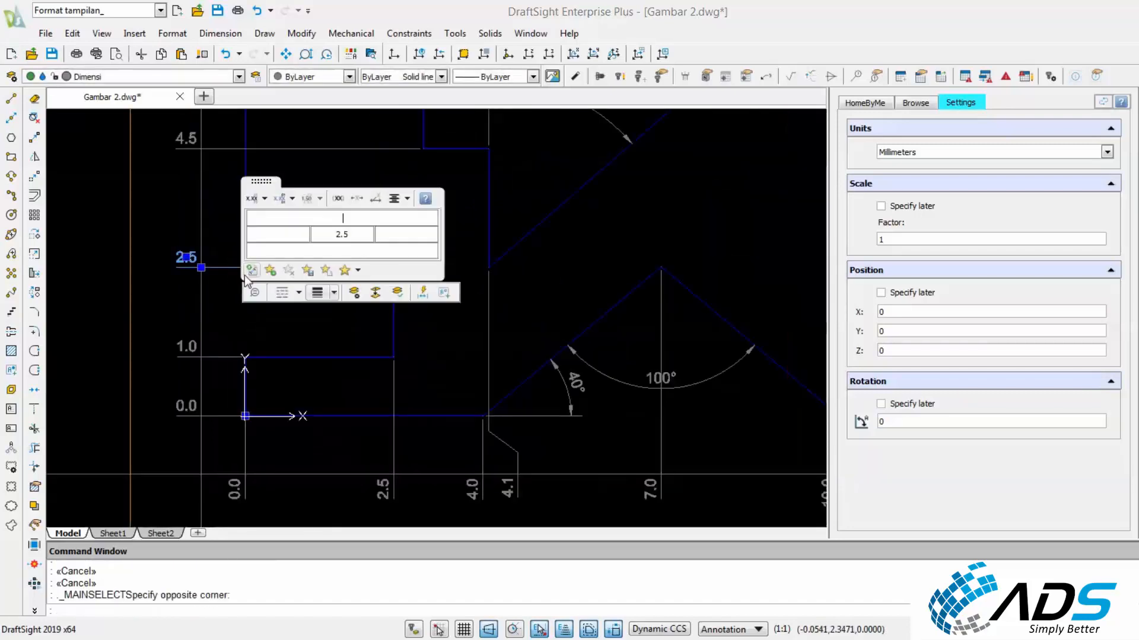
key("Escape")
key("Escape")
key("Escape")
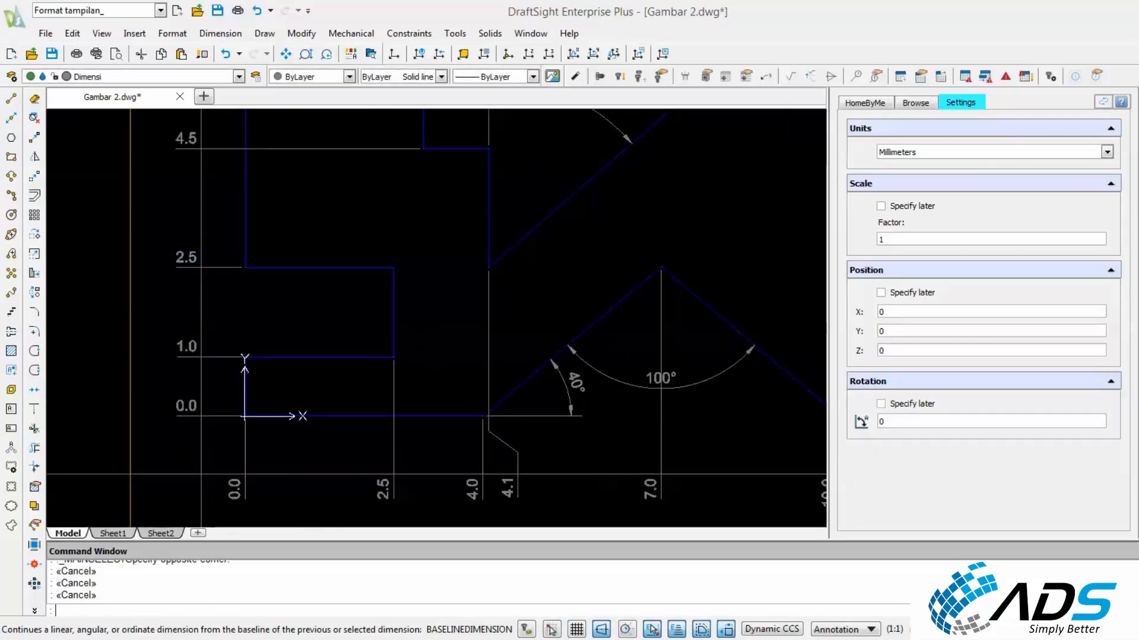
Try to add a Y ordinate dimension at the lower vertex of the V-notch, running toward the profile's left side.
left_click(394, 53)
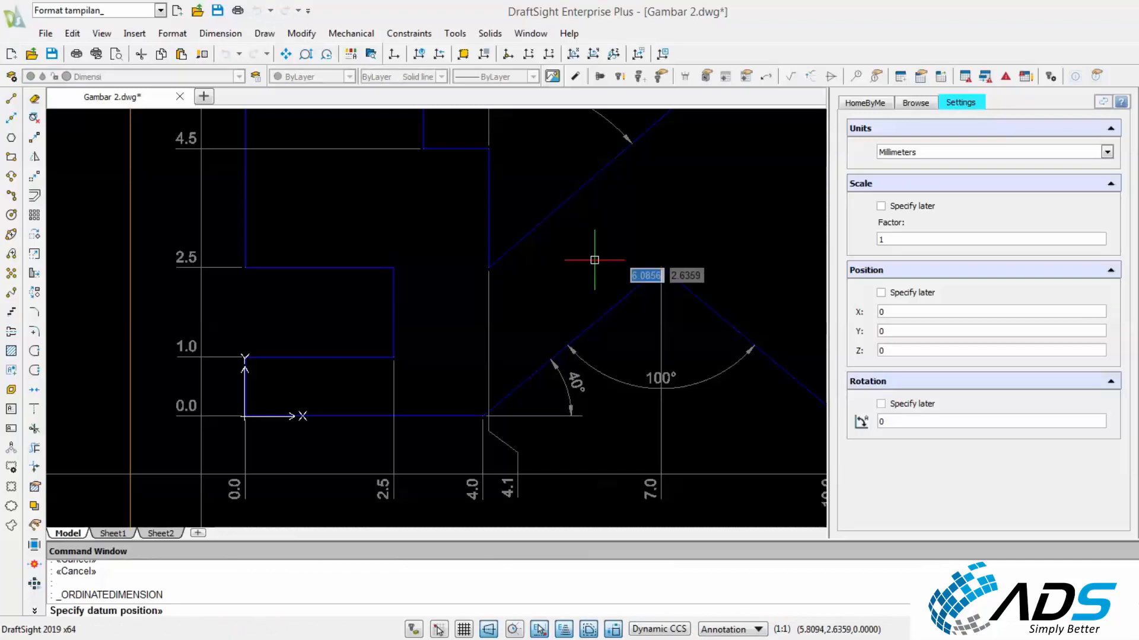
left_click(488, 271)
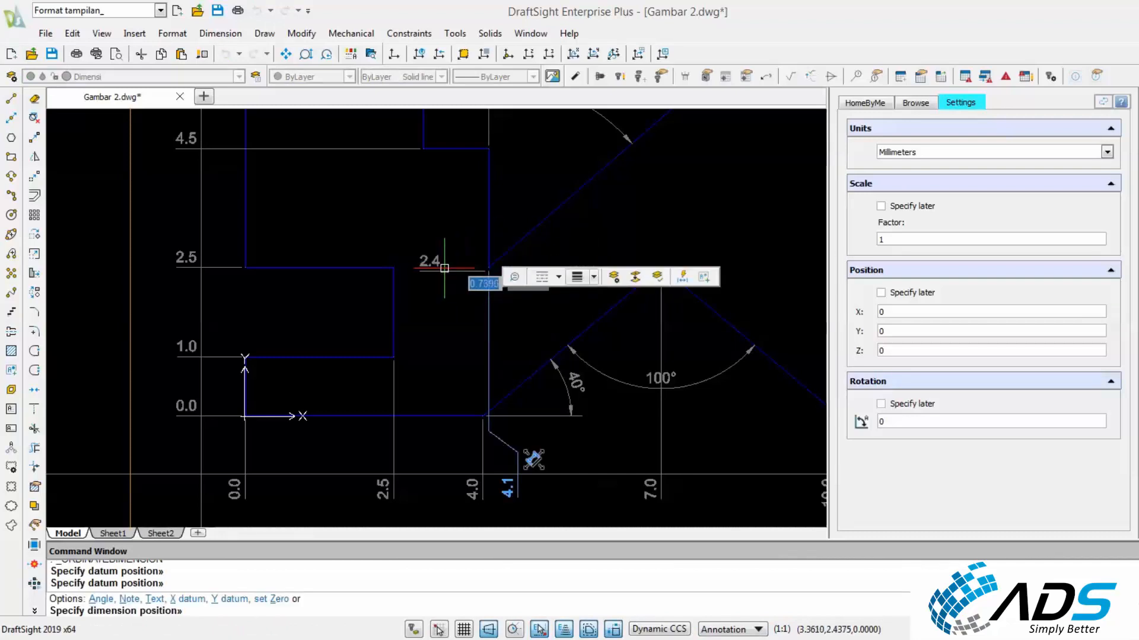
scroll(444, 268, "up", 3)
key("Escape")
right_click(546, 180)
left_click(599, 188)
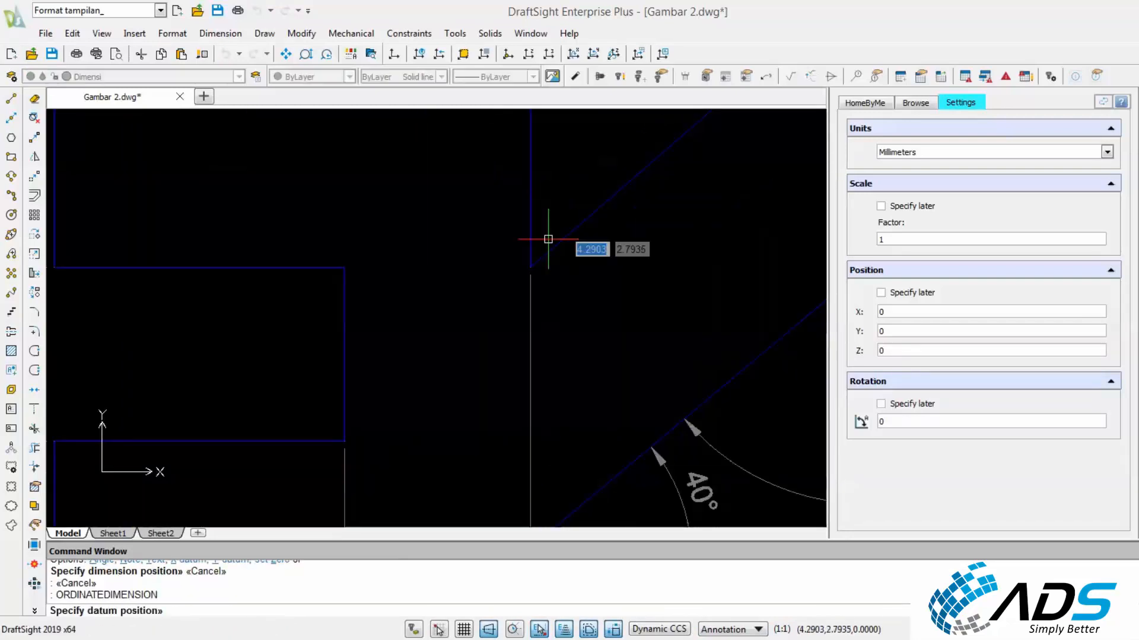
left_click(530, 266)
scroll(437, 253, "up", 3)
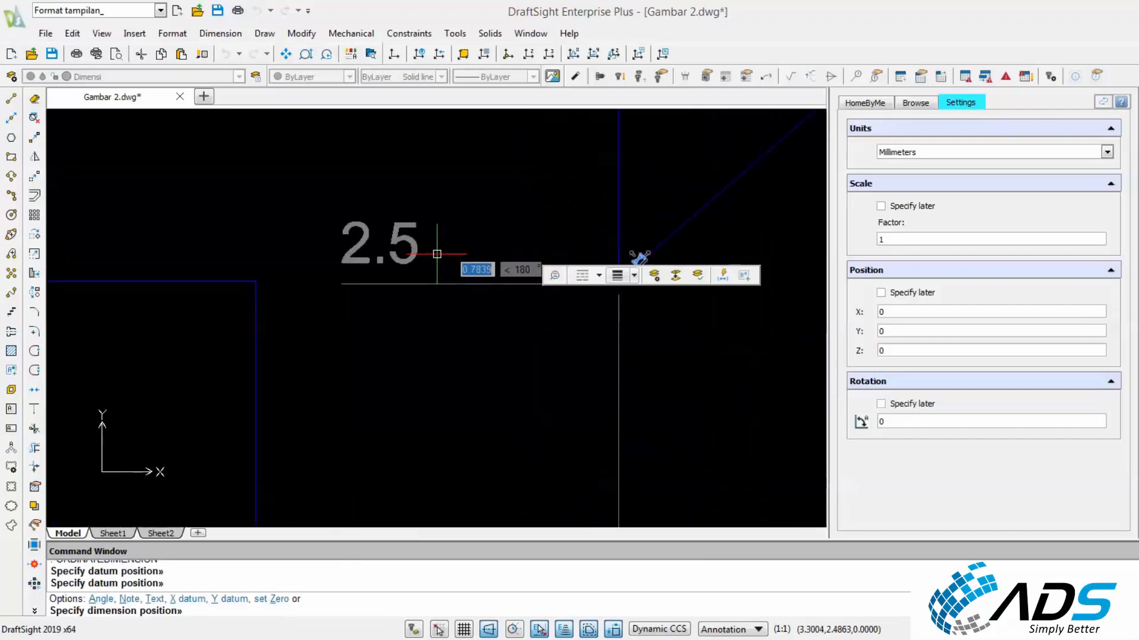
scroll(437, 253, "down", 5)
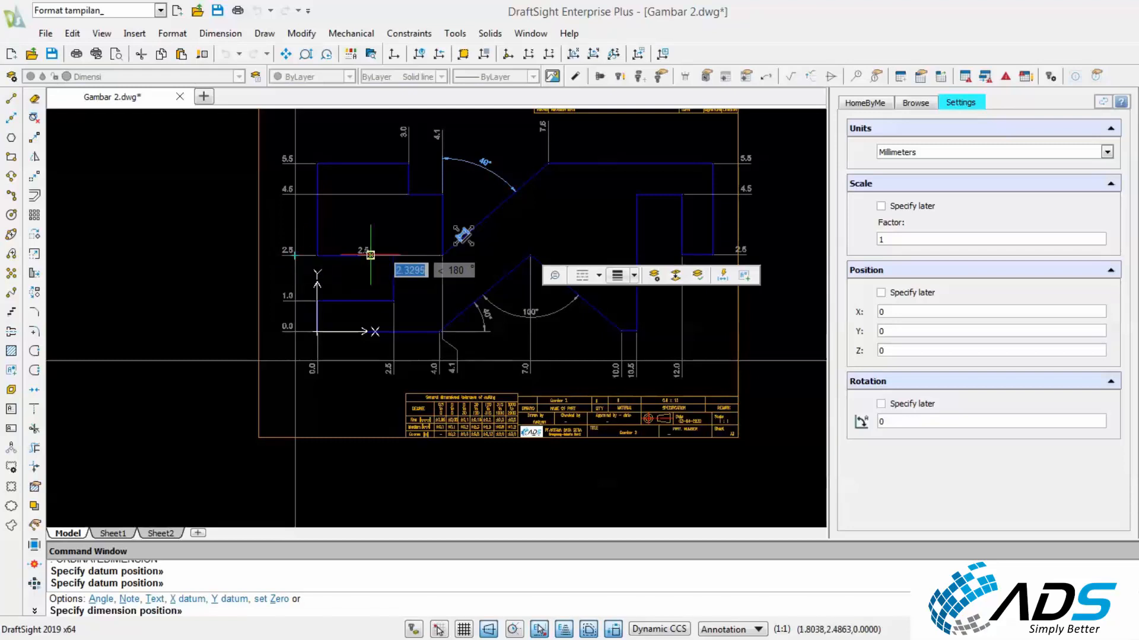
scroll(370, 255, "up", 3)
key("Escape")
key("Escape")
Stretch the feature point of the left-side 2.5 ordinate dimension horizontally to the lower vertex of the V-notch.
left_click(234, 256)
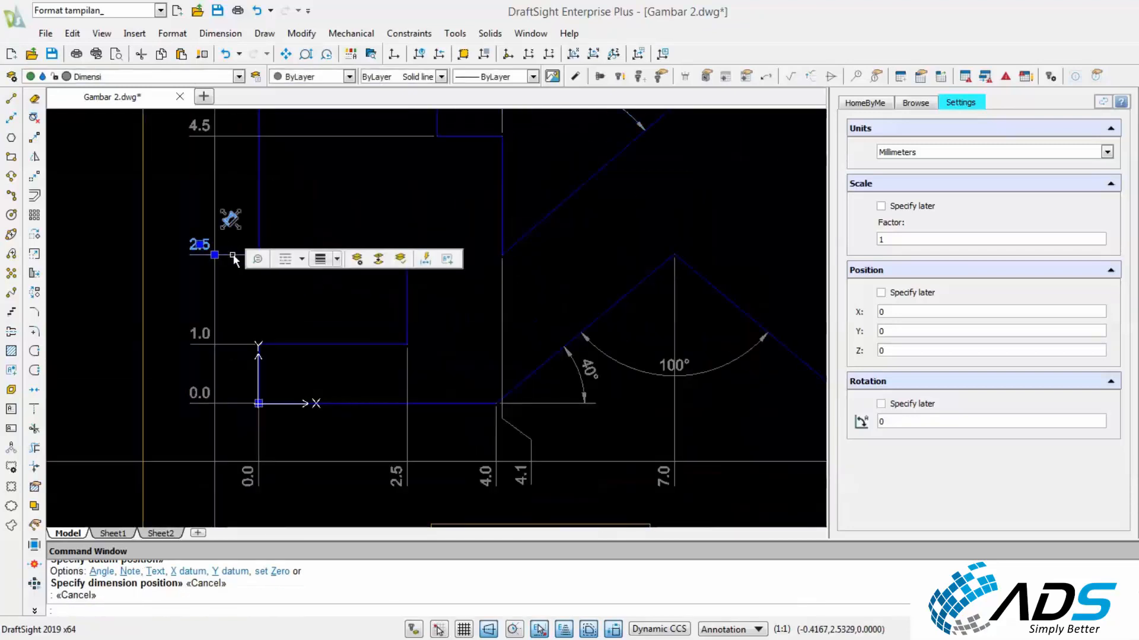
left_click(245, 275)
scroll(245, 278, "up", 3)
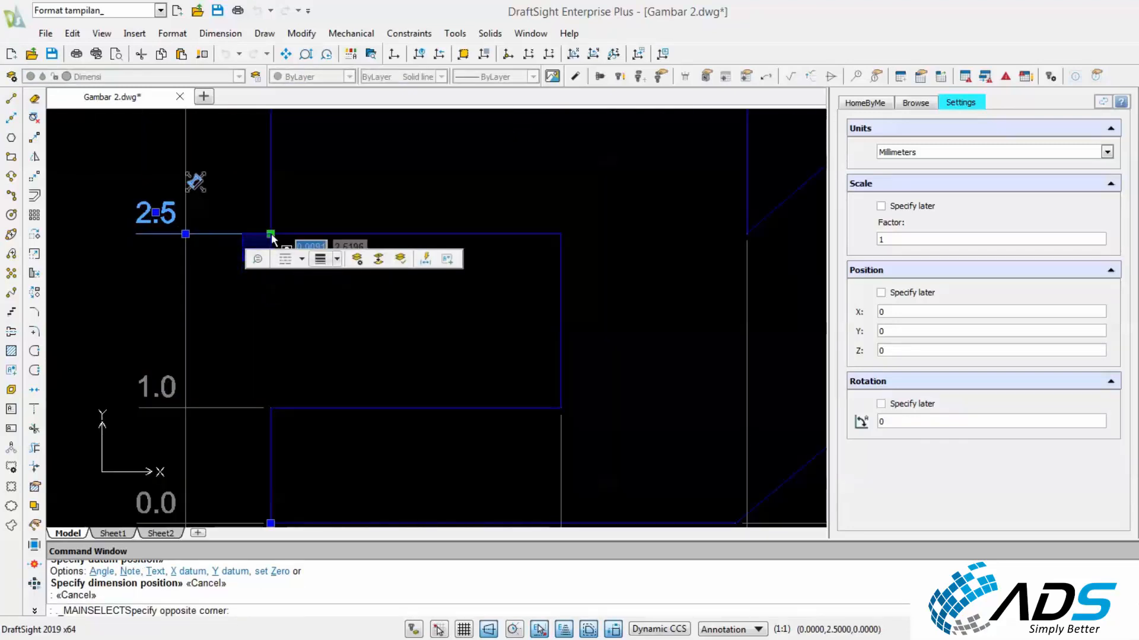
key("Escape")
key("Escape")
left_click(237, 239)
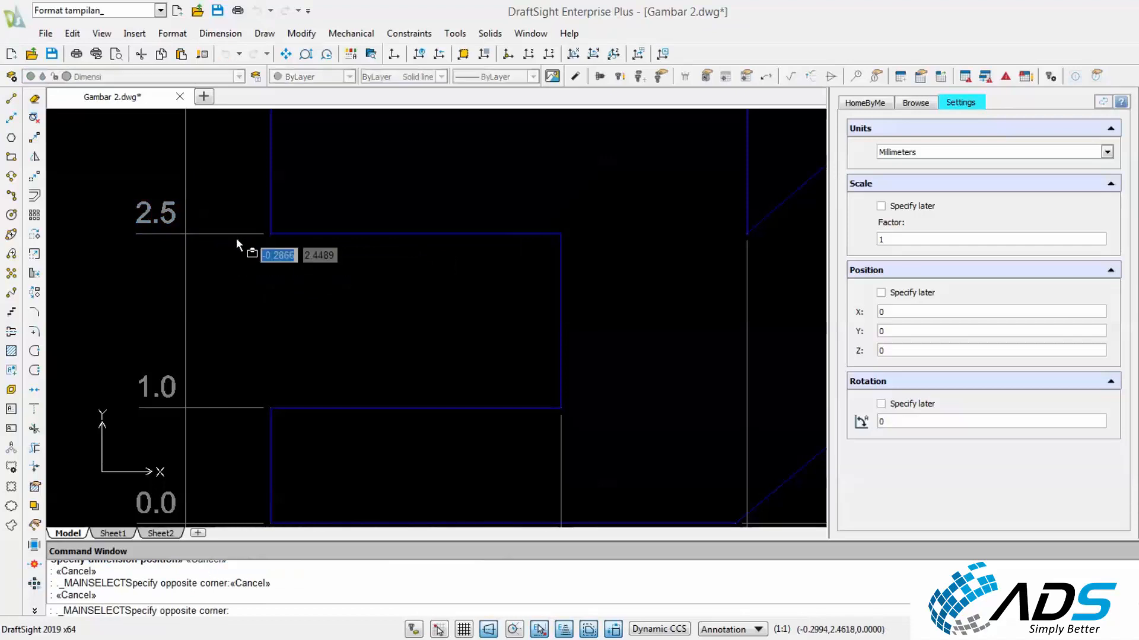
left_click(241, 237)
scroll(297, 280, "down", 3)
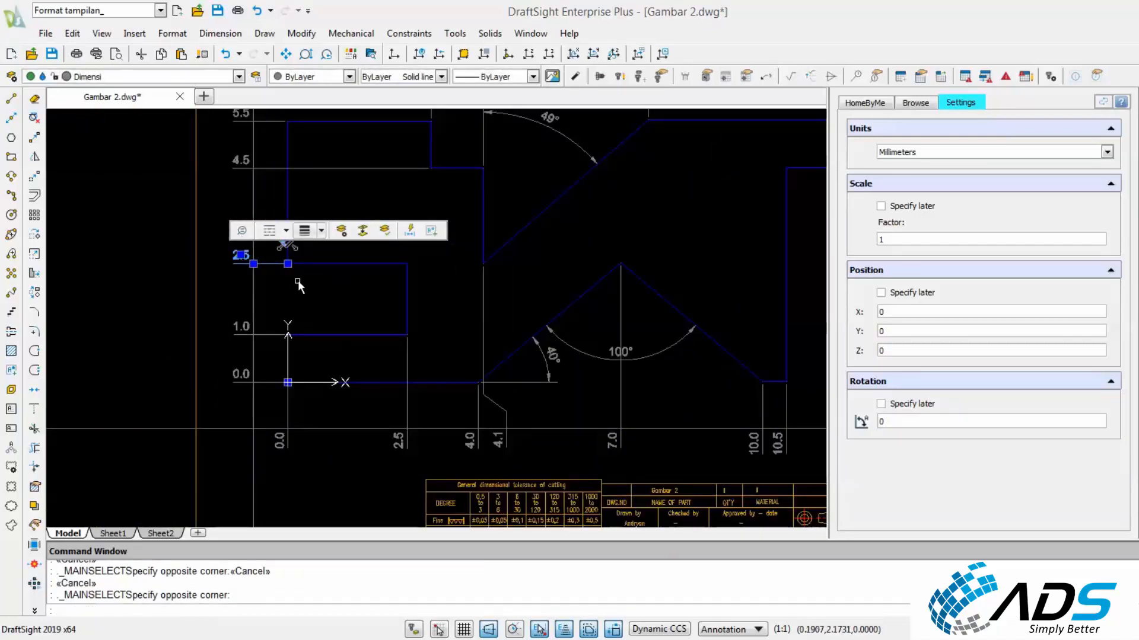
left_click(287, 263)
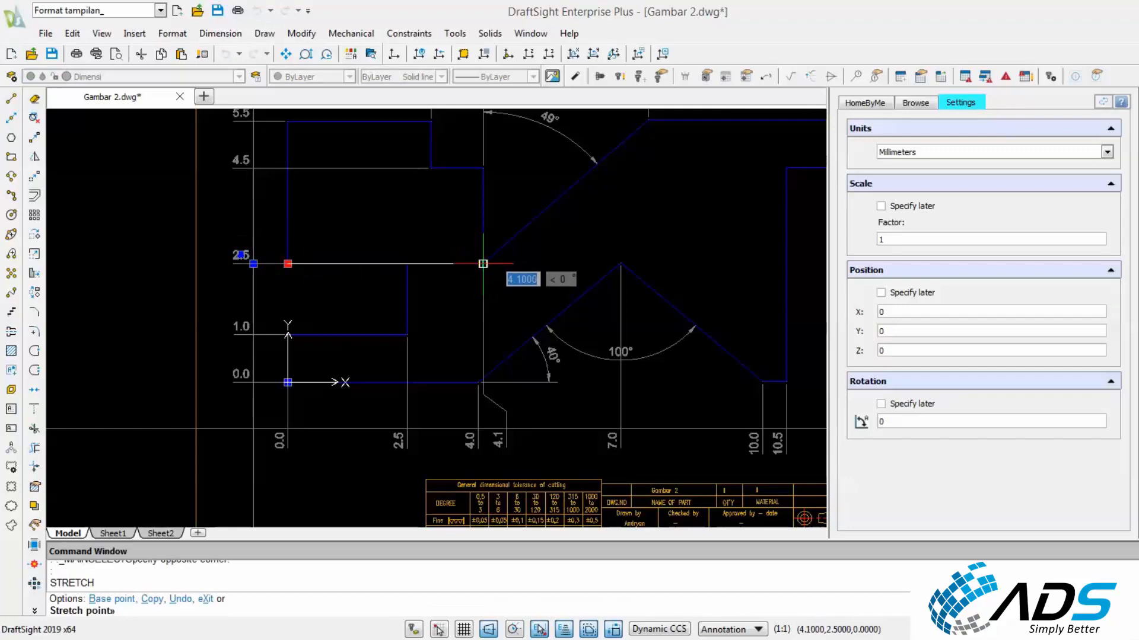
scroll(483, 263, "down", 3)
scroll(481, 261, "up", 8)
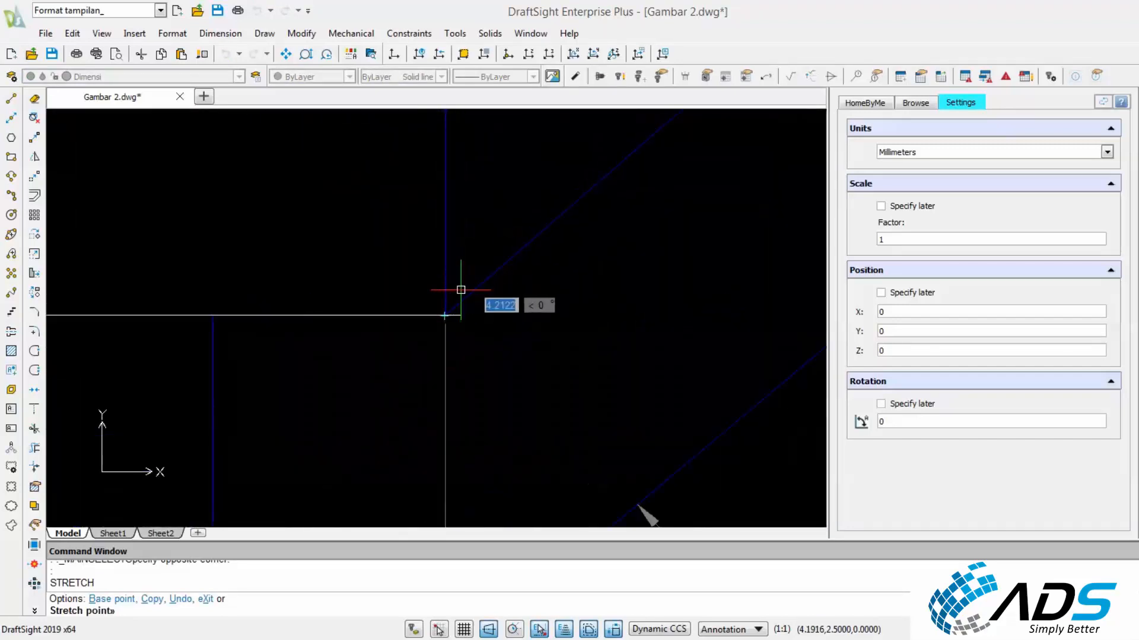
left_click(445, 316)
key("Escape")
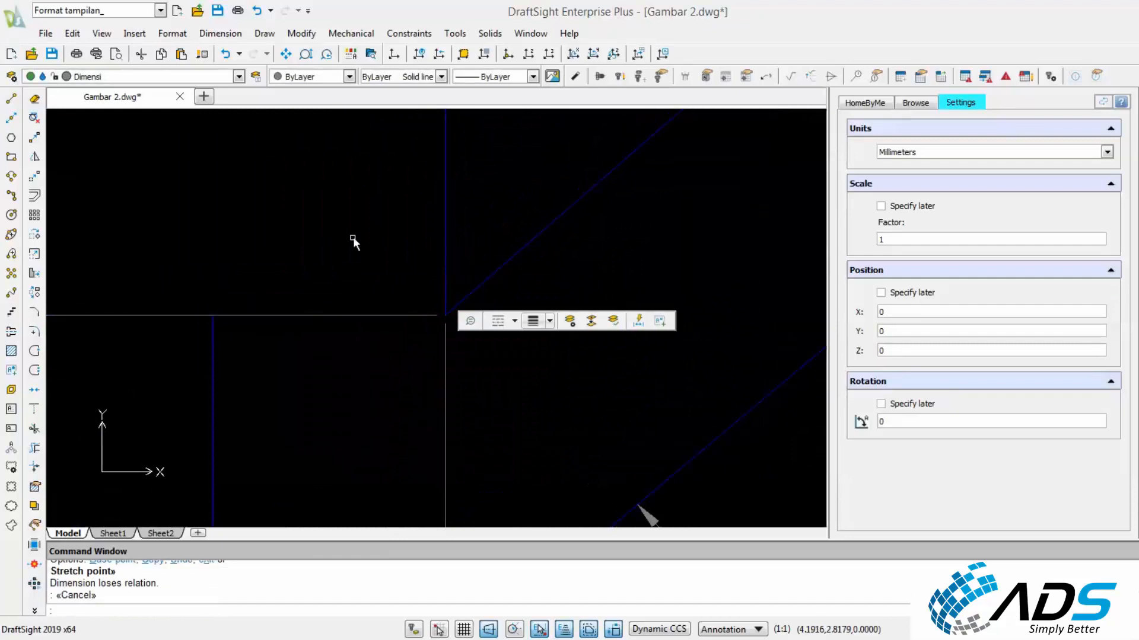
key("Escape")
scroll(369, 225, "down", 11)
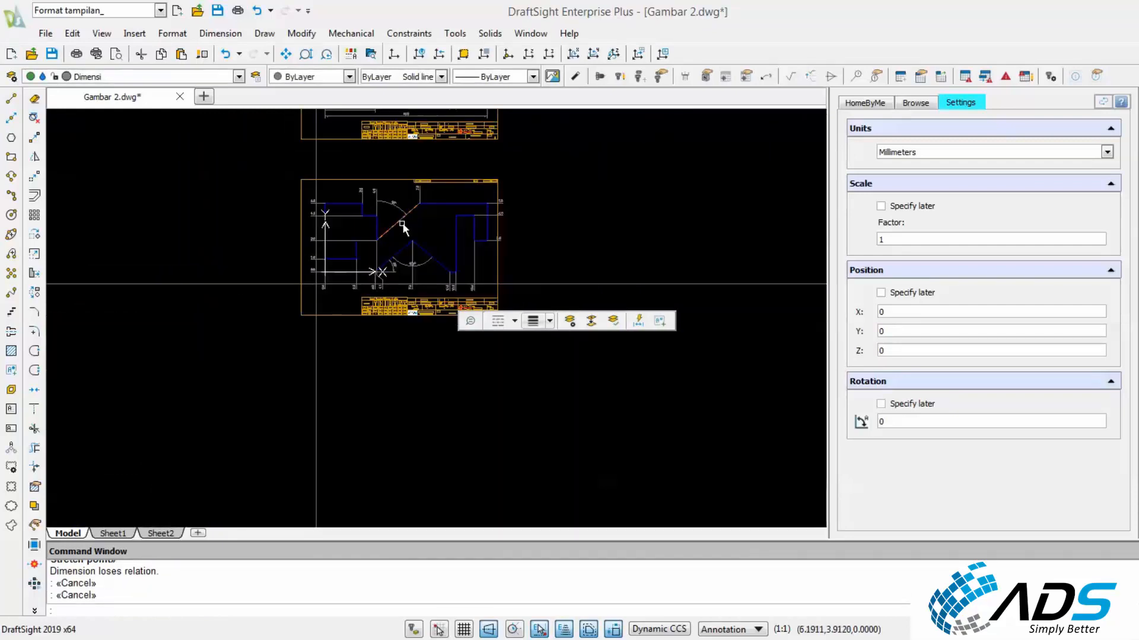
Delete the horizontal and vertical infinite construction lines crossing below and left of the profile's lower-left corner on the ordinate-dimensioned sheet.
scroll(416, 225, "up", 3)
scroll(226, 339, "up", 4)
left_click(237, 326)
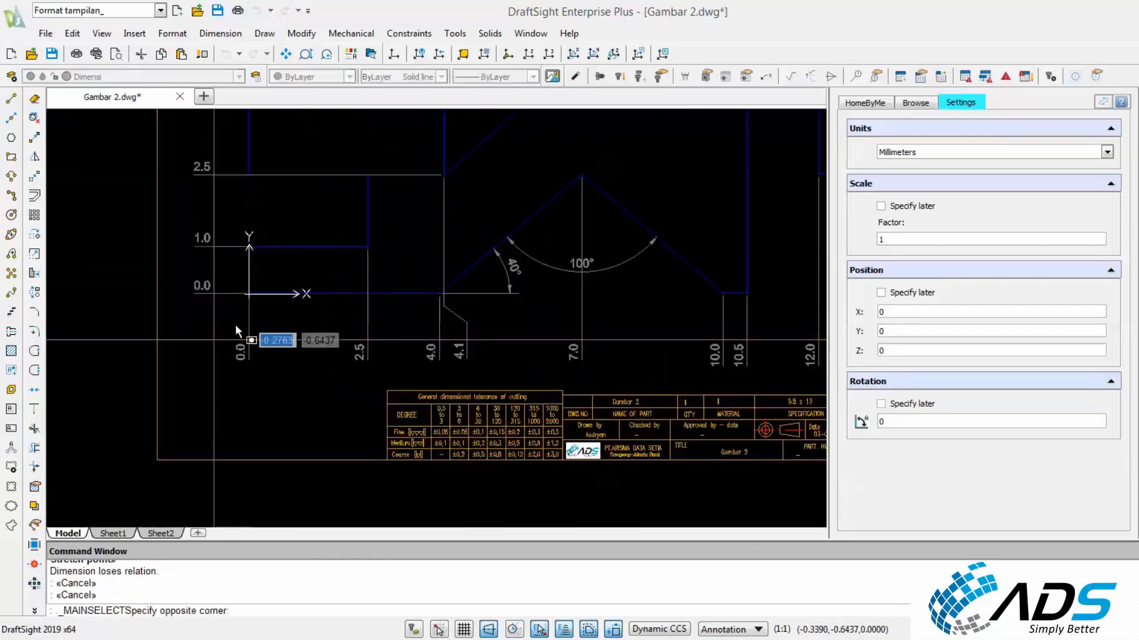
left_click(200, 345)
left_click(178, 339)
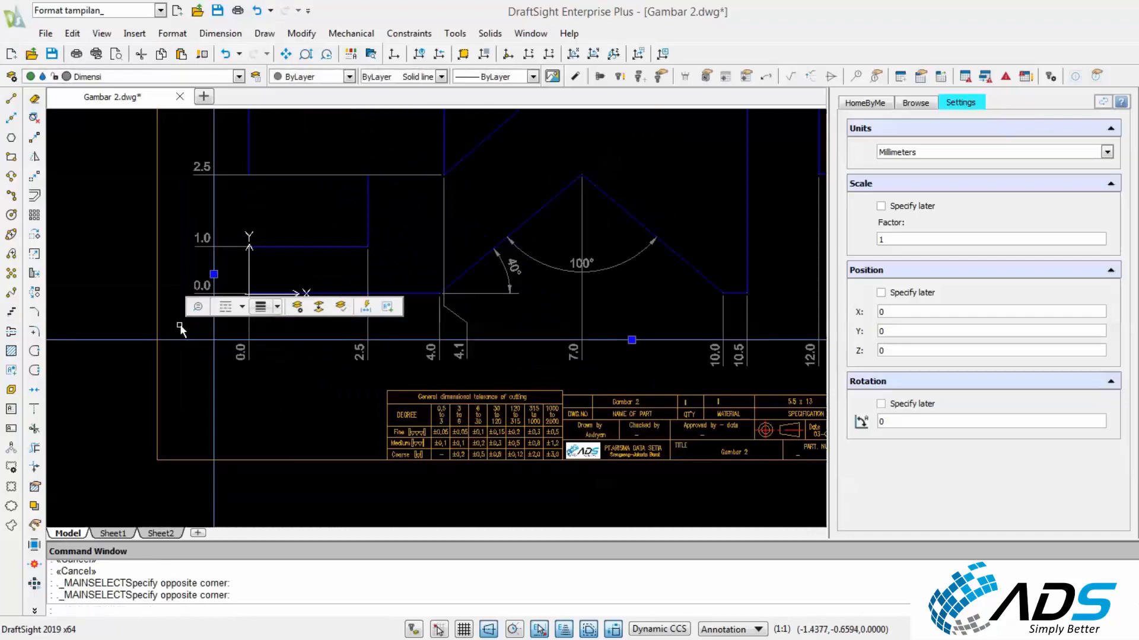
key("Delete")
scroll(266, 370, "down", 4)
scroll(388, 314, "up", 3)
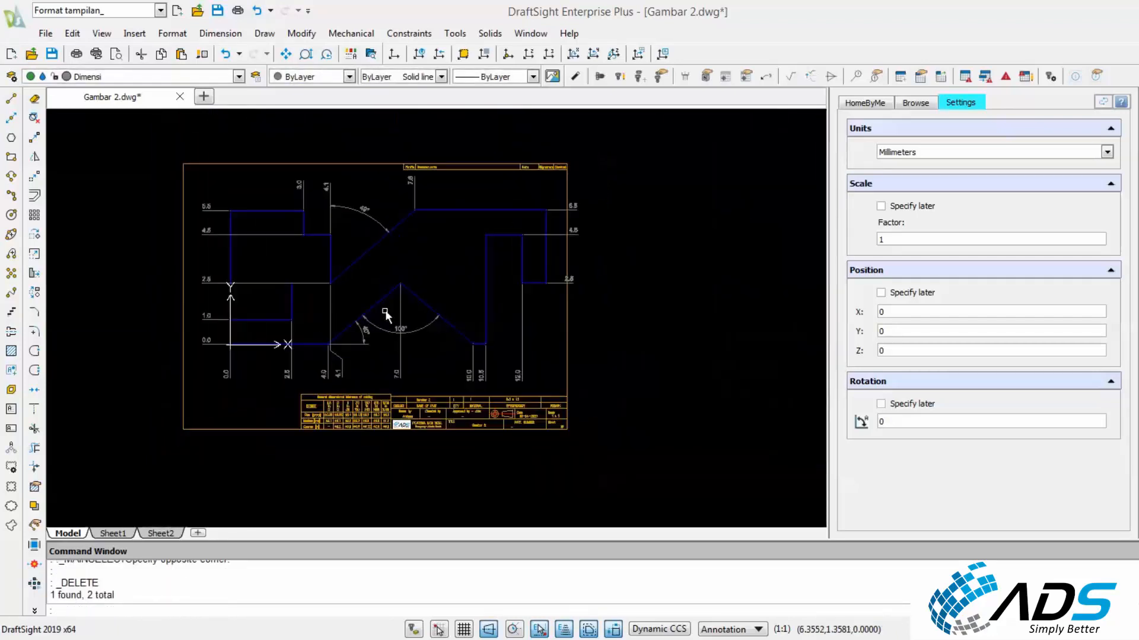
Move the sheet frame, tolerance table, title block and revision table horizontally to the right by about 0.5, leaving the dimensioned profile in place.
scroll(276, 279, "up", 3)
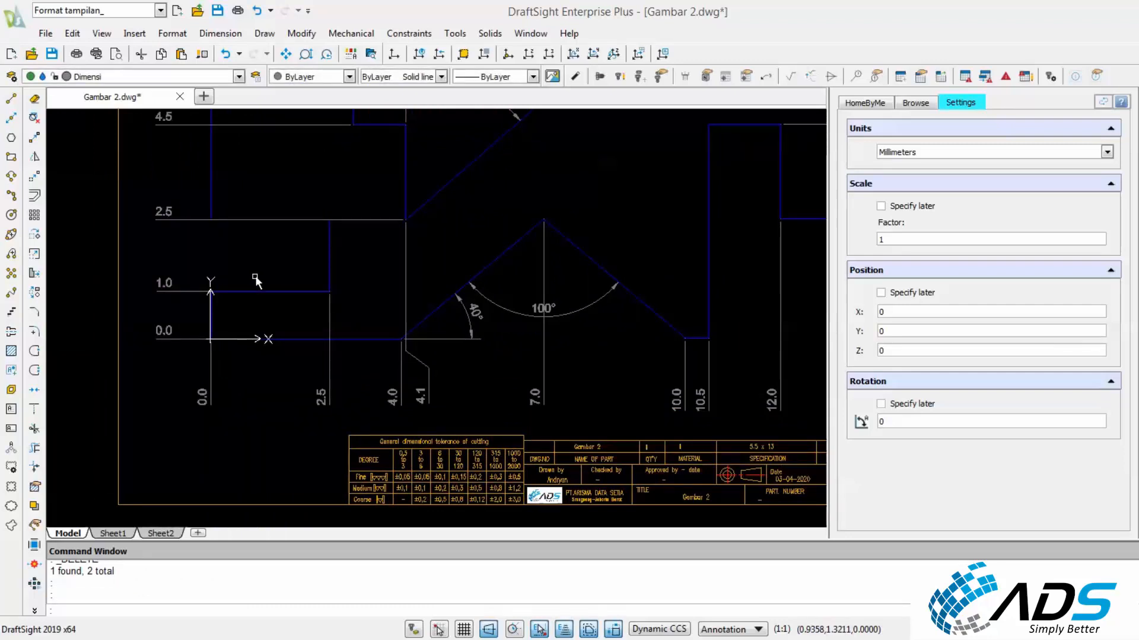
scroll(320, 314, "down", 2)
middle_click_drag(504, 330, 445, 355)
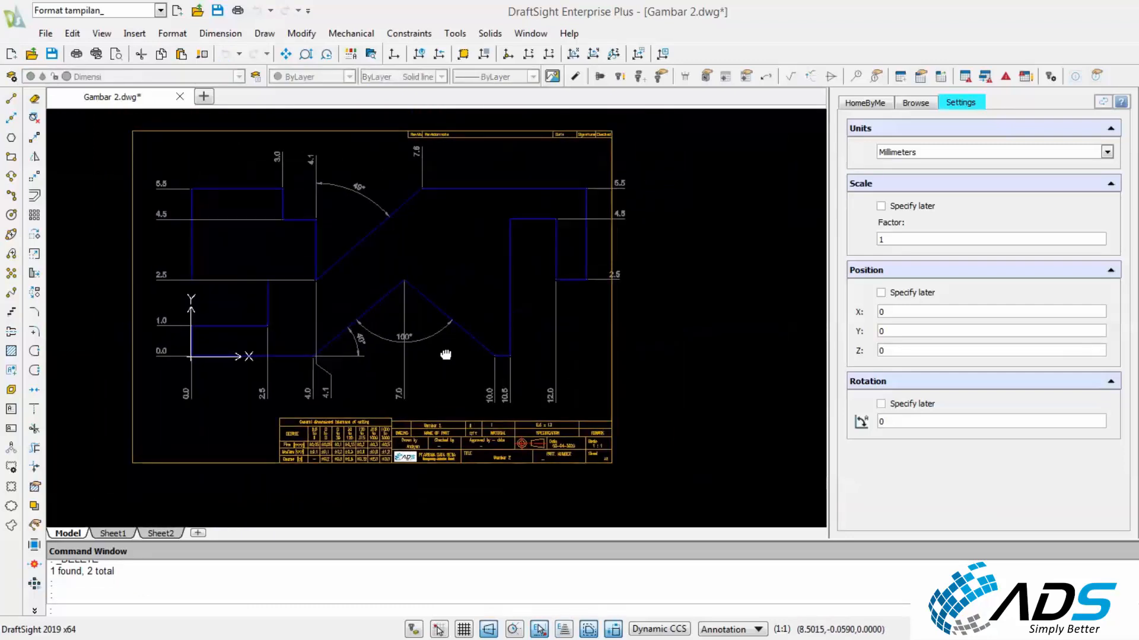
left_click(34, 176)
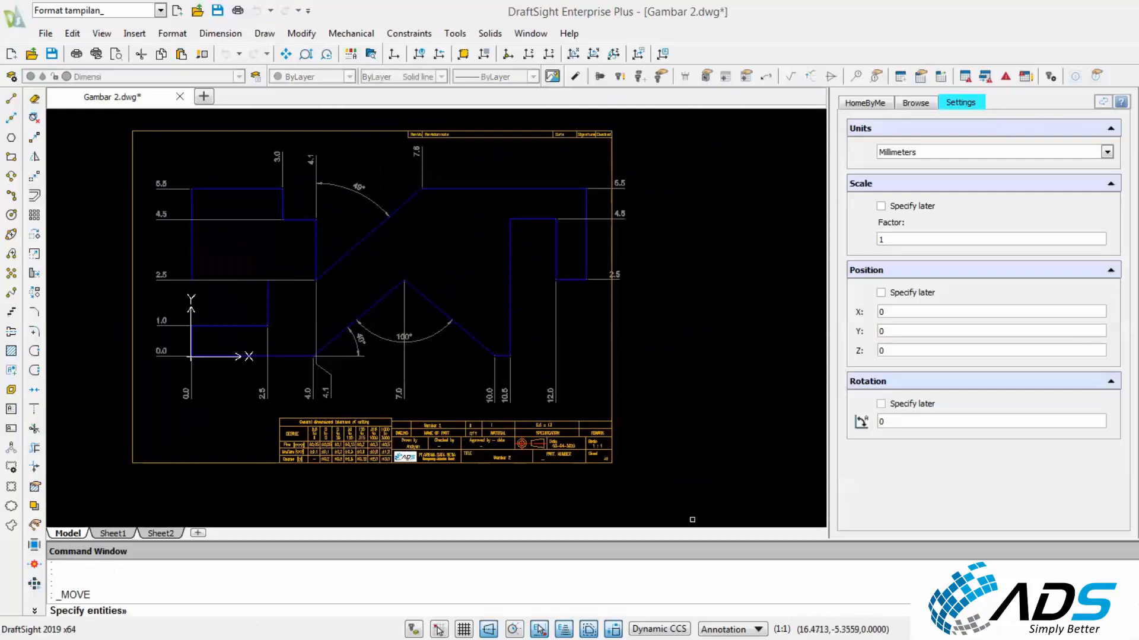
left_click(701, 523)
left_click(258, 414)
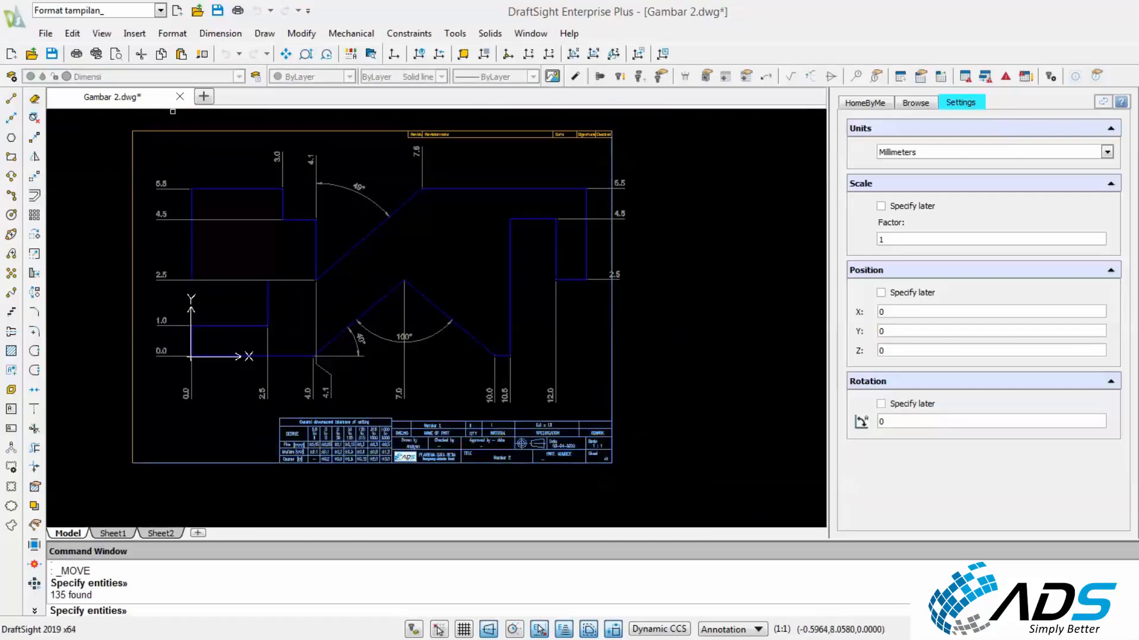
scroll(635, 150, "up", 1)
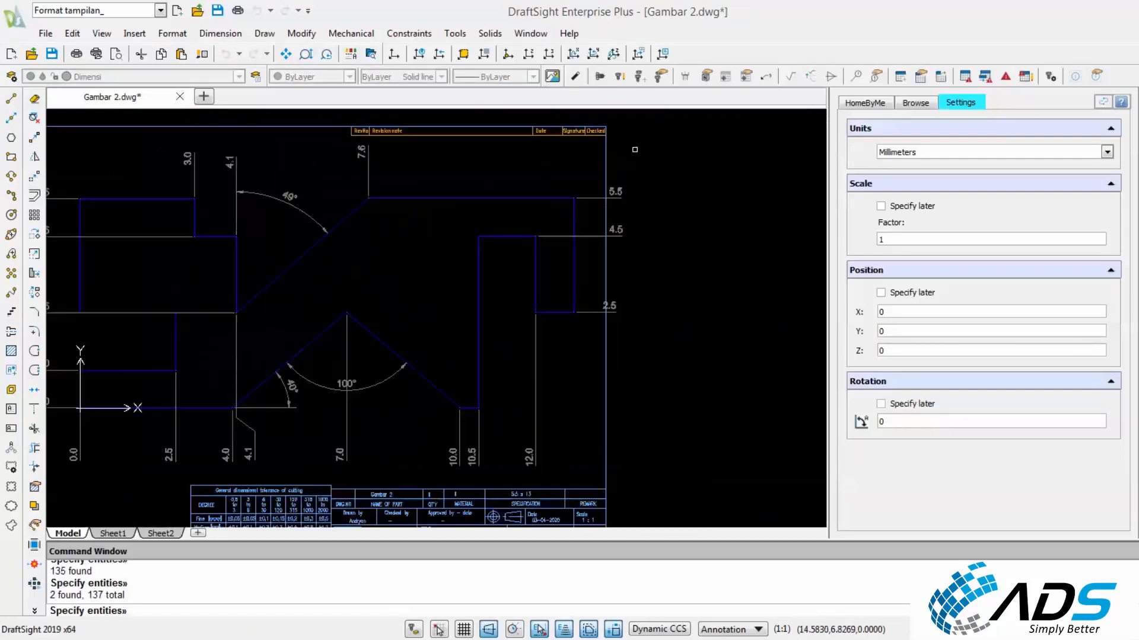
left_click(435, 122)
left_click(396, 127)
scroll(395, 126, "up", 2)
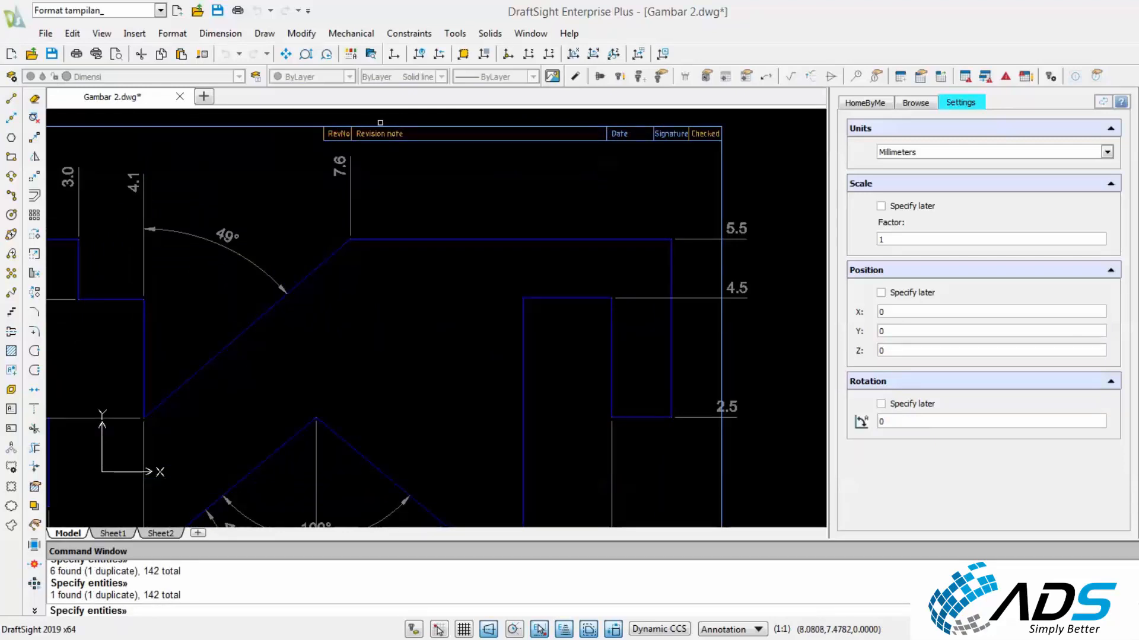
left_click(320, 149)
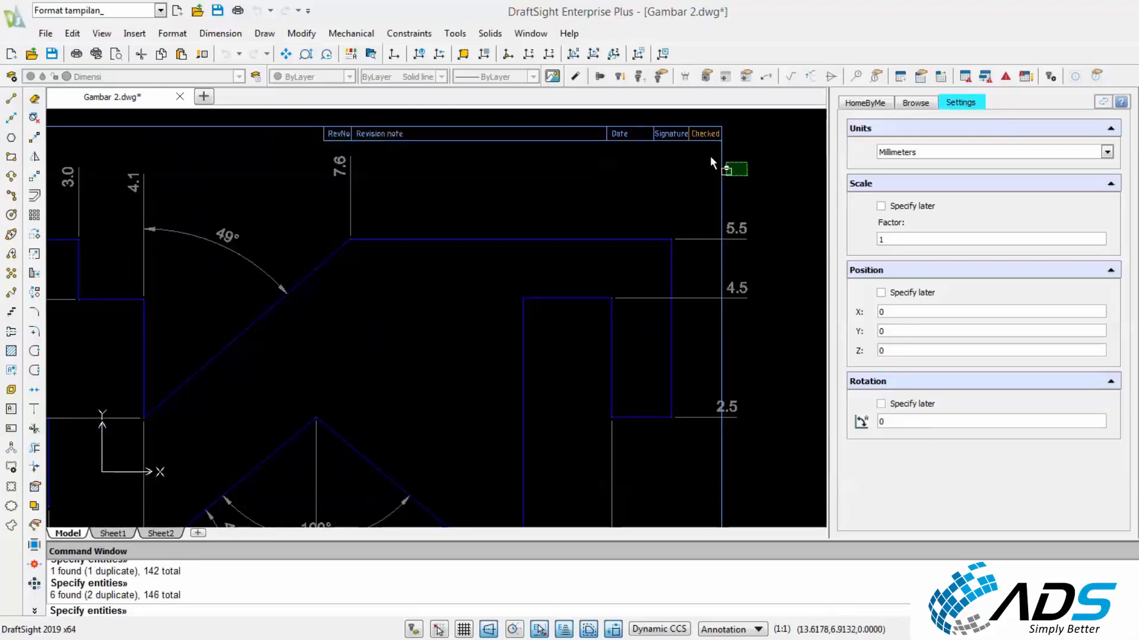
left_click(648, 119)
scroll(682, 201, "down", 4)
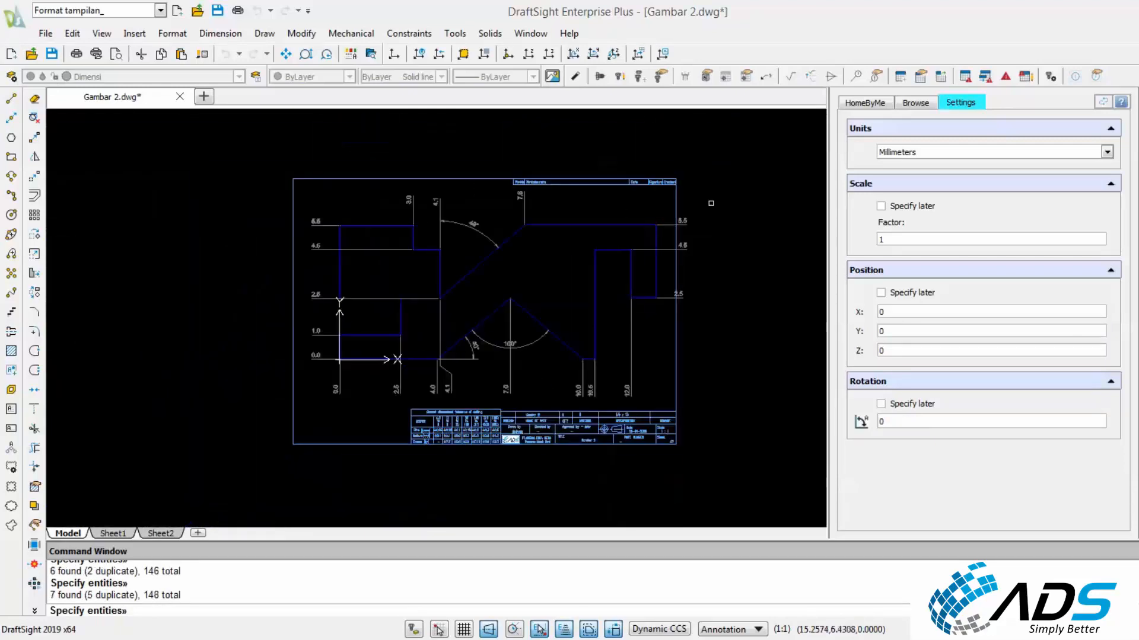
scroll(710, 204, "up", 1)
key("Return")
left_click(705, 177)
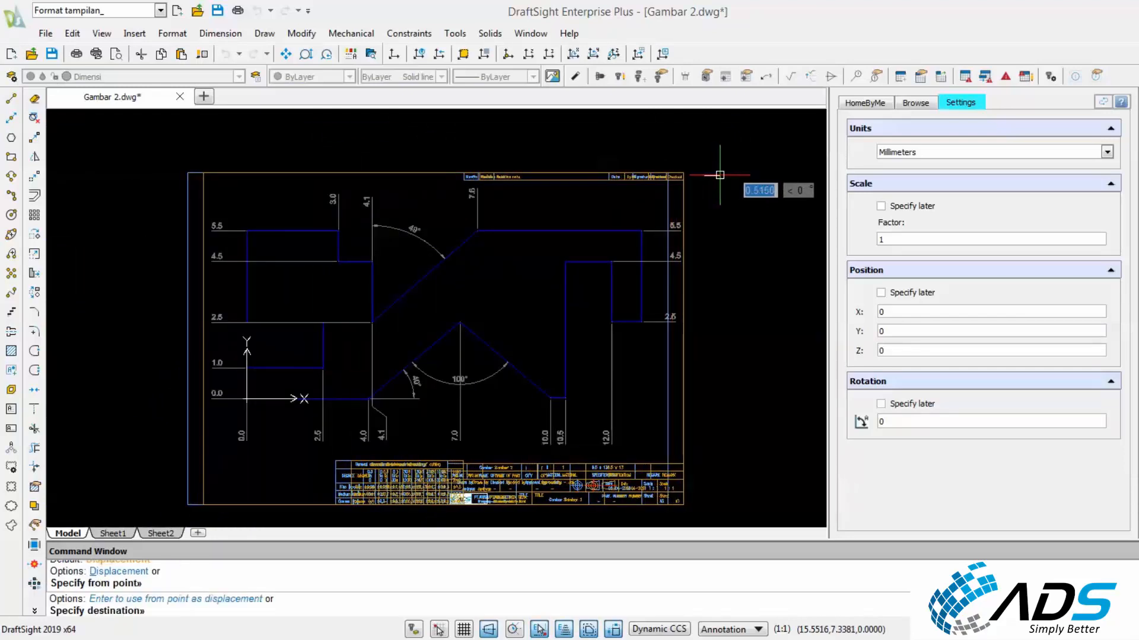
left_click(720, 175)
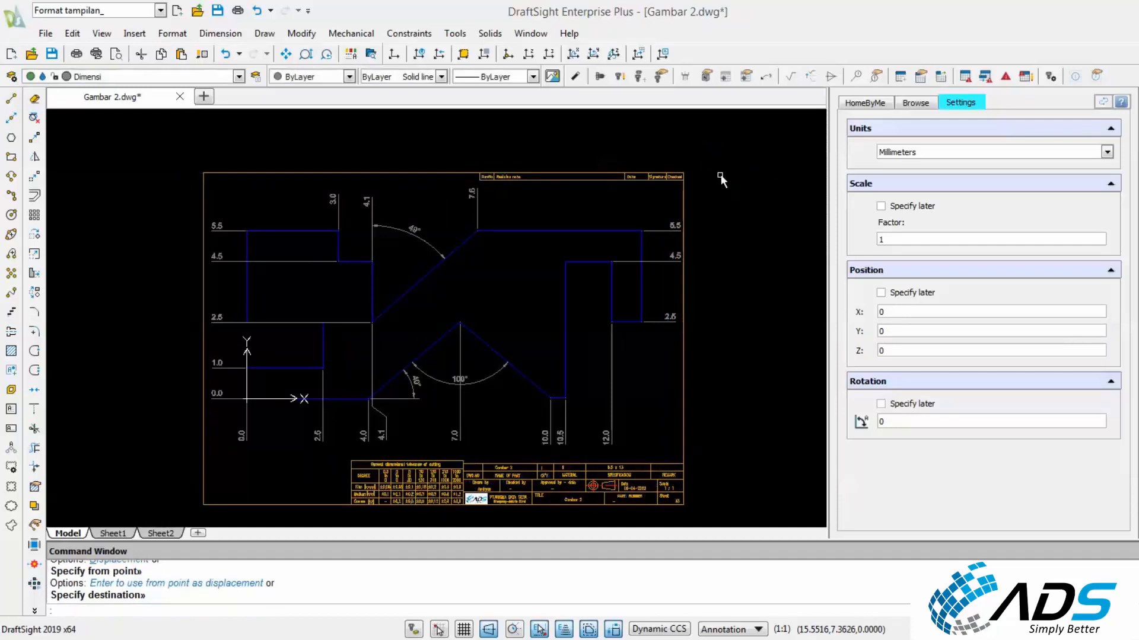
Examine the placement of the profile and ordinate dimensions within the repositioned sheet frame.
middle_click_drag(611, 298, 634, 281)
scroll(634, 280, "up", 3)
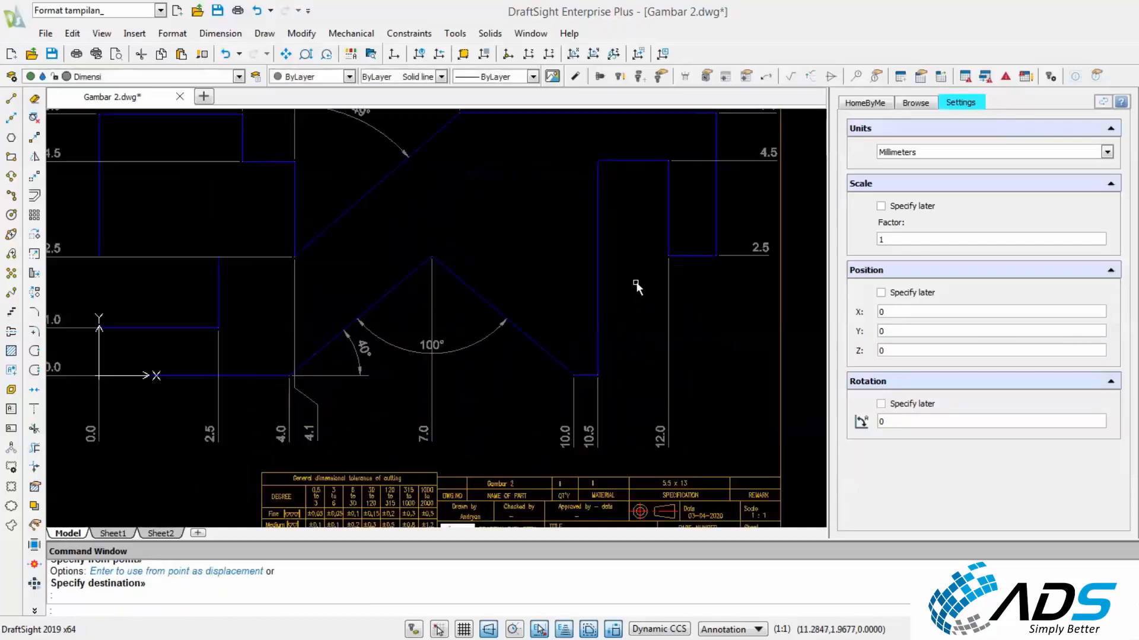
scroll(635, 280, "down", 4)
mouse_move(544, 316)
middle_mouse_down()
mouse_move(562, 358)
mouse_move(519, 310)
middle_mouse_up()
scroll(562, 358, "down", 1)
scroll(574, 335, "up", 1)
middle_click_drag(572, 338, 583, 274)
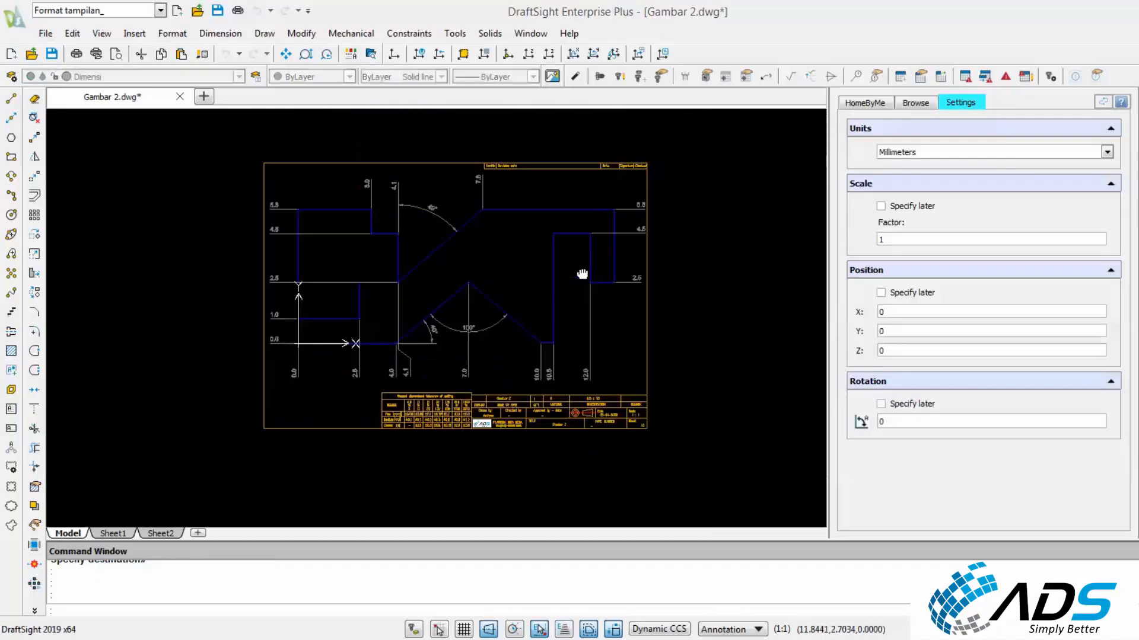
scroll(354, 229, "up", 1)
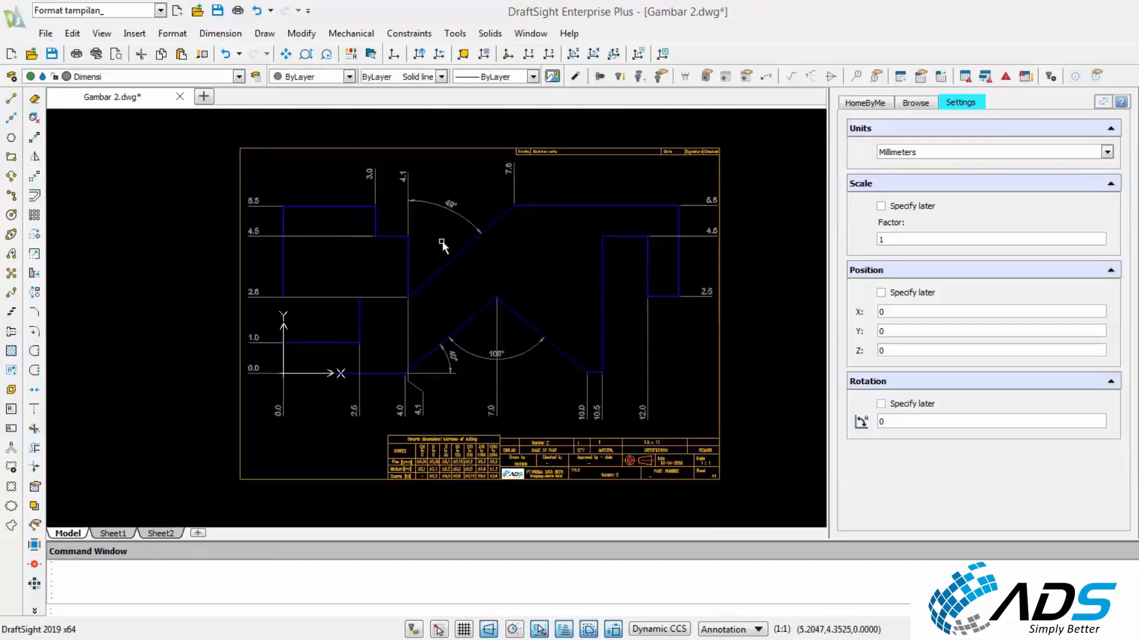
middle_click_drag(442, 241, 343, 241)
Save the drawing and try to open its print preview.
left_click(217, 10)
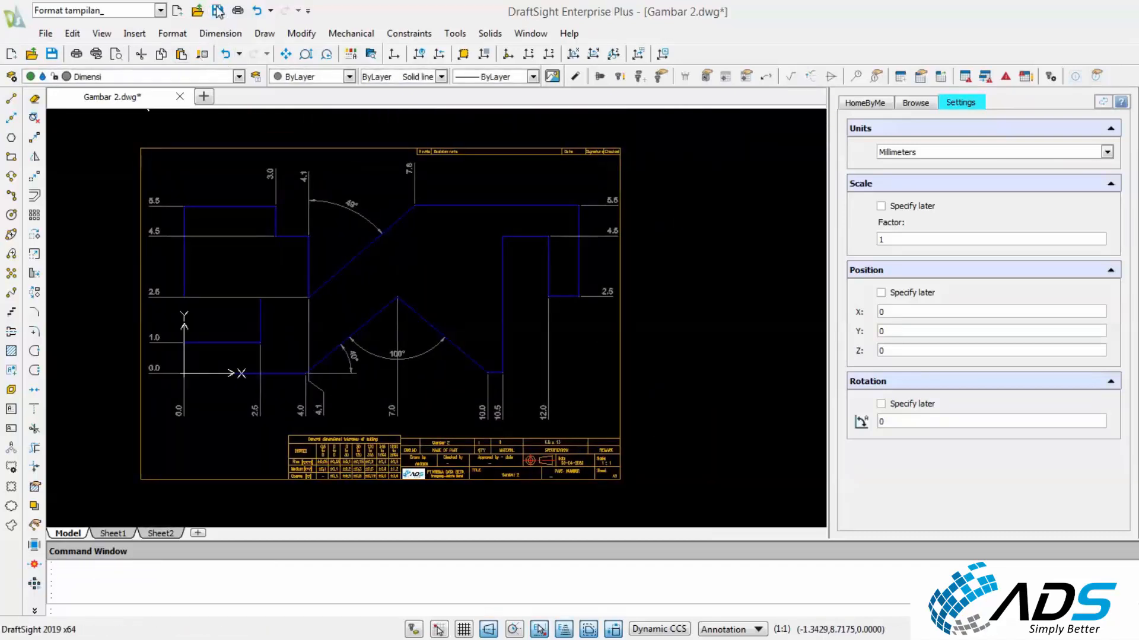
left_click(45, 34)
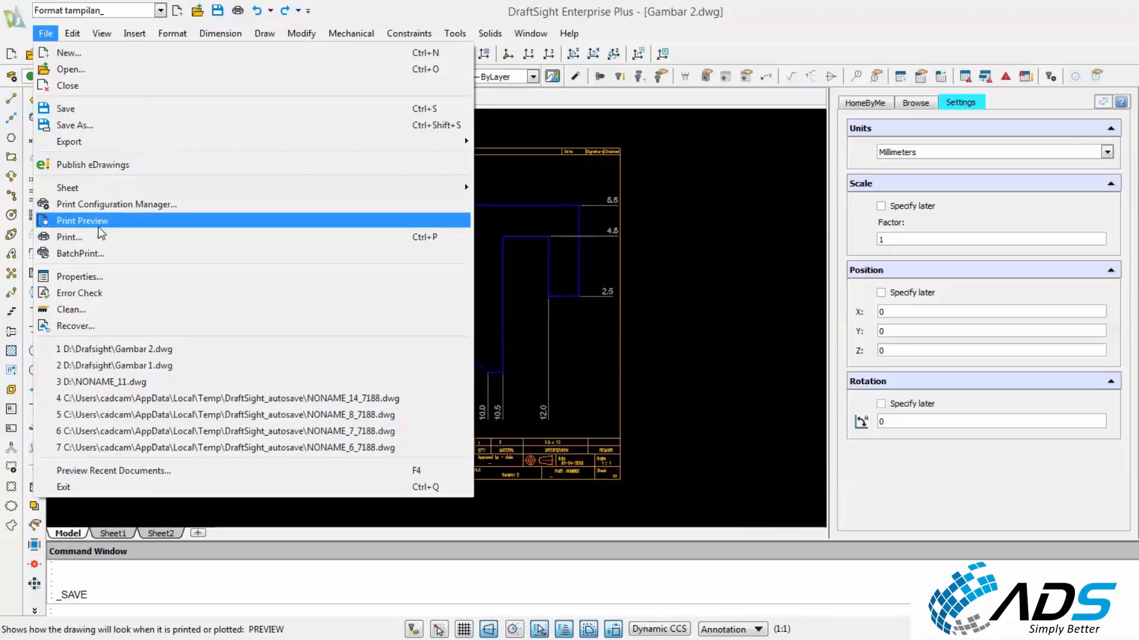
left_click(97, 223)
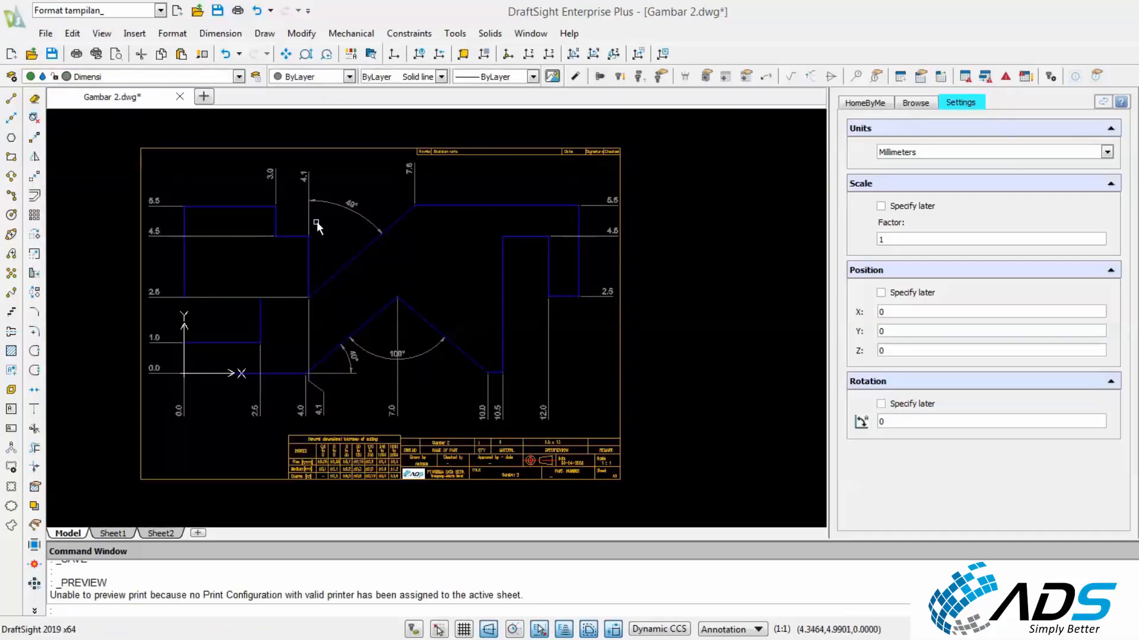
left_click(46, 34)
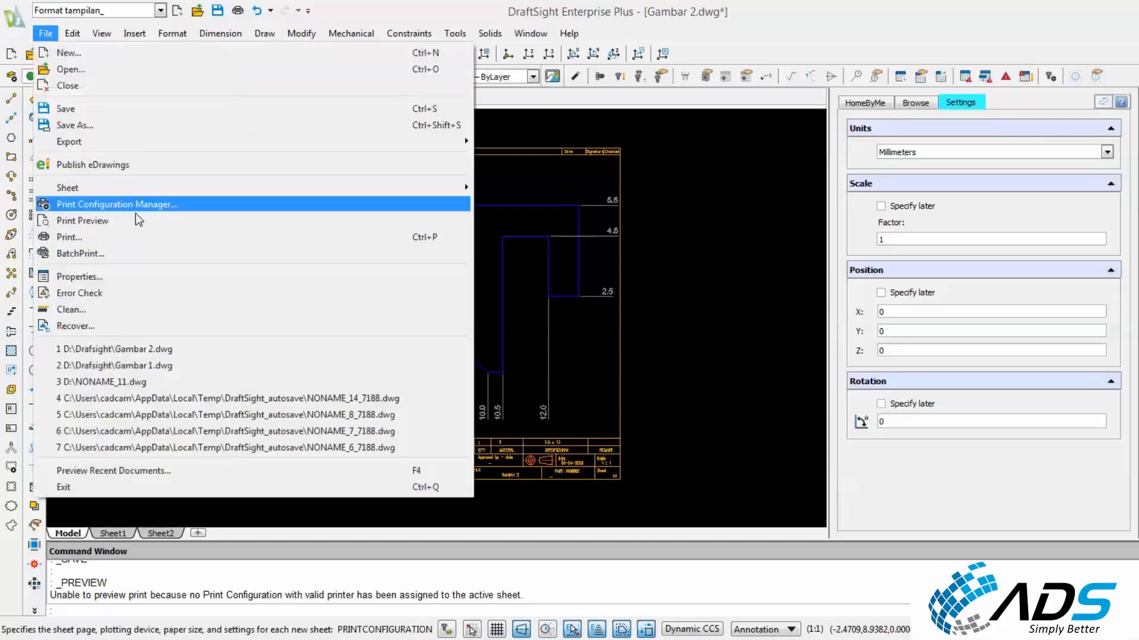
left_click(91, 208)
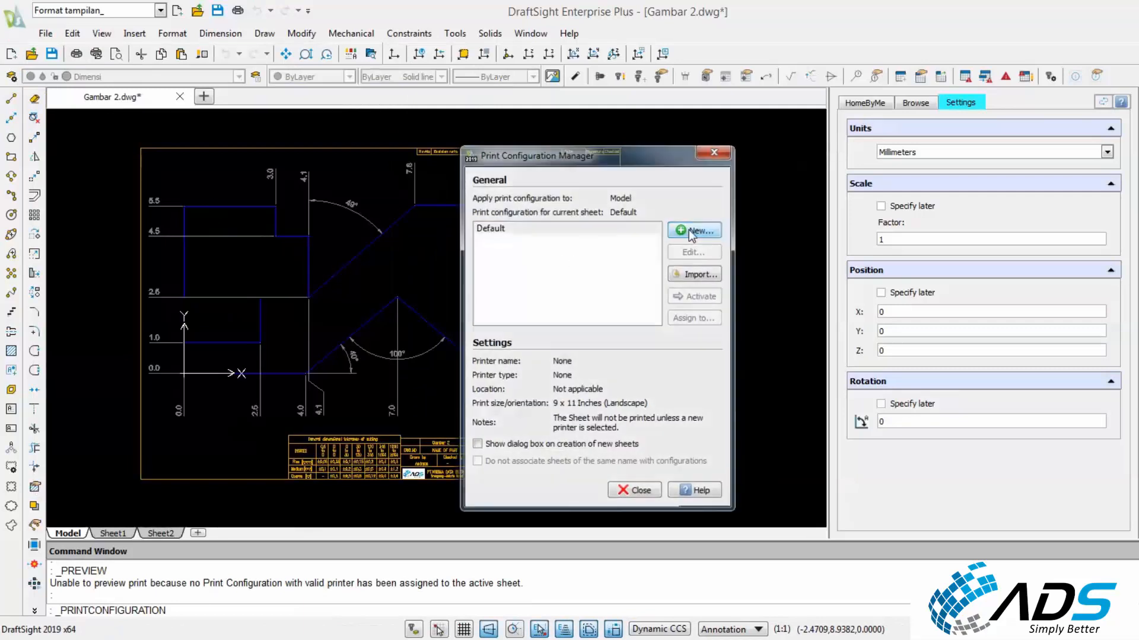
left_click(689, 229)
left_click(560, 409)
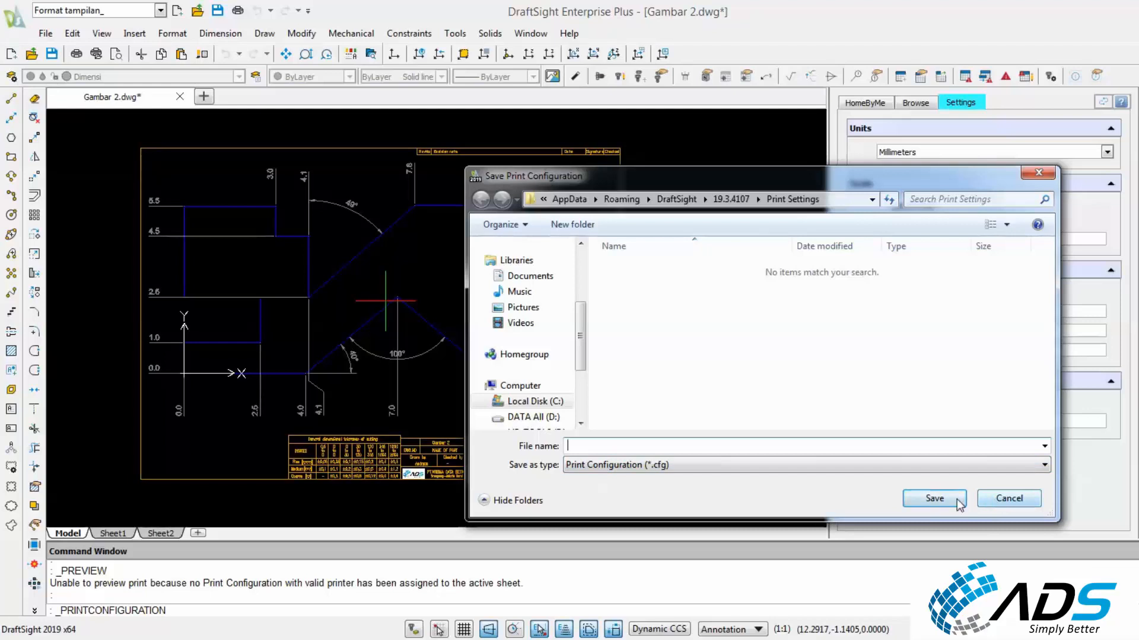
left_click(998, 499)
left_click(713, 153)
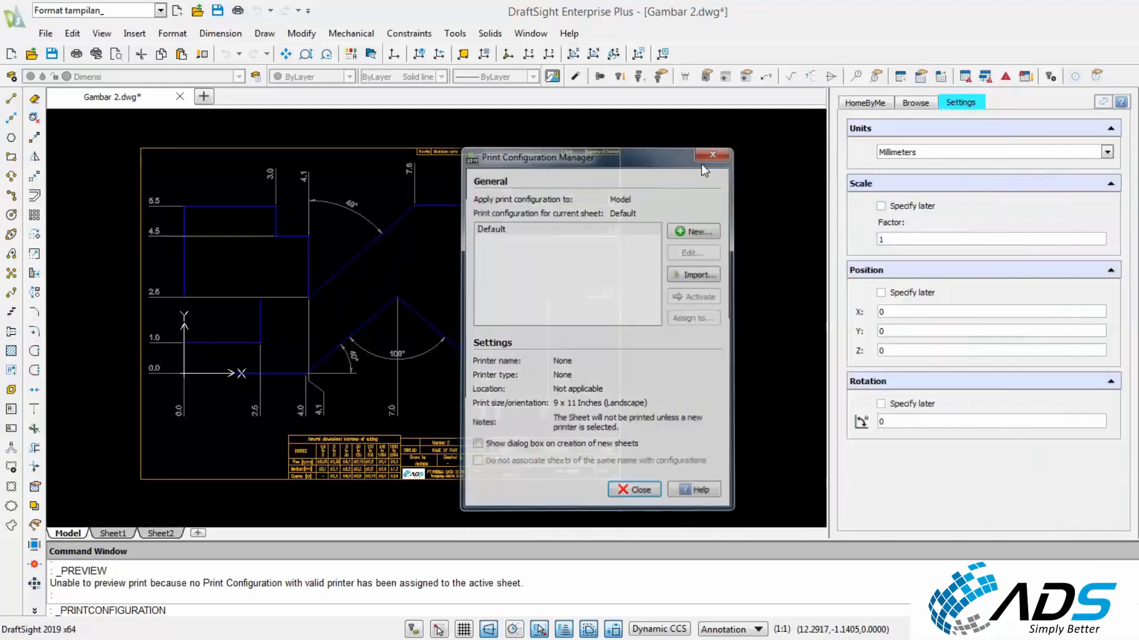
Open the print settings for the model and choose the manual setup configuration.
left_click(45, 34)
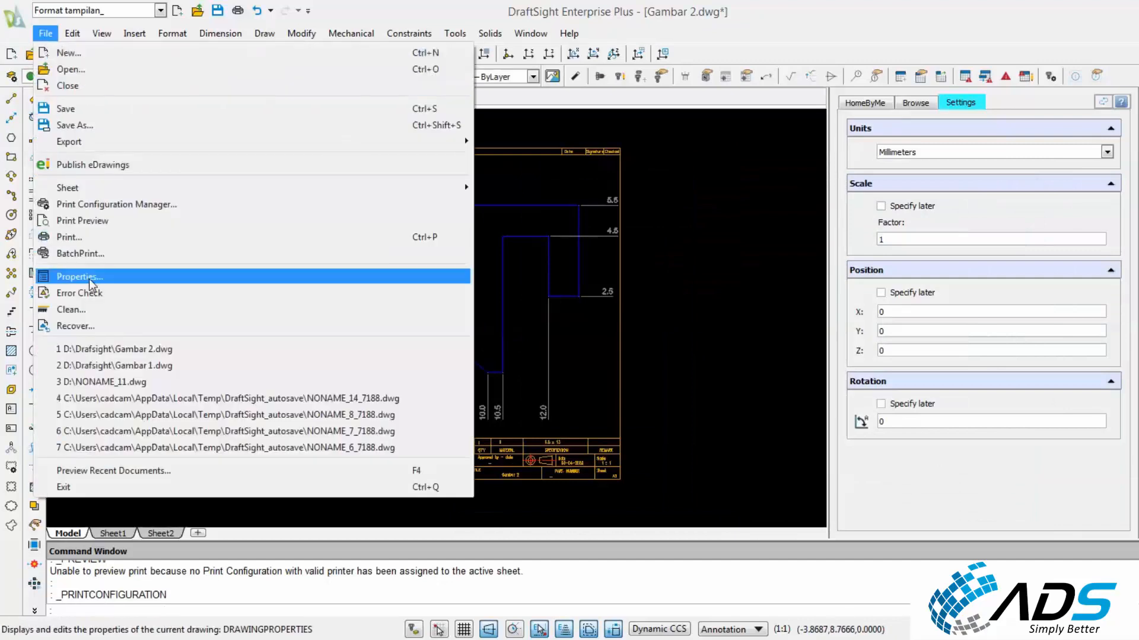
left_click(104, 237)
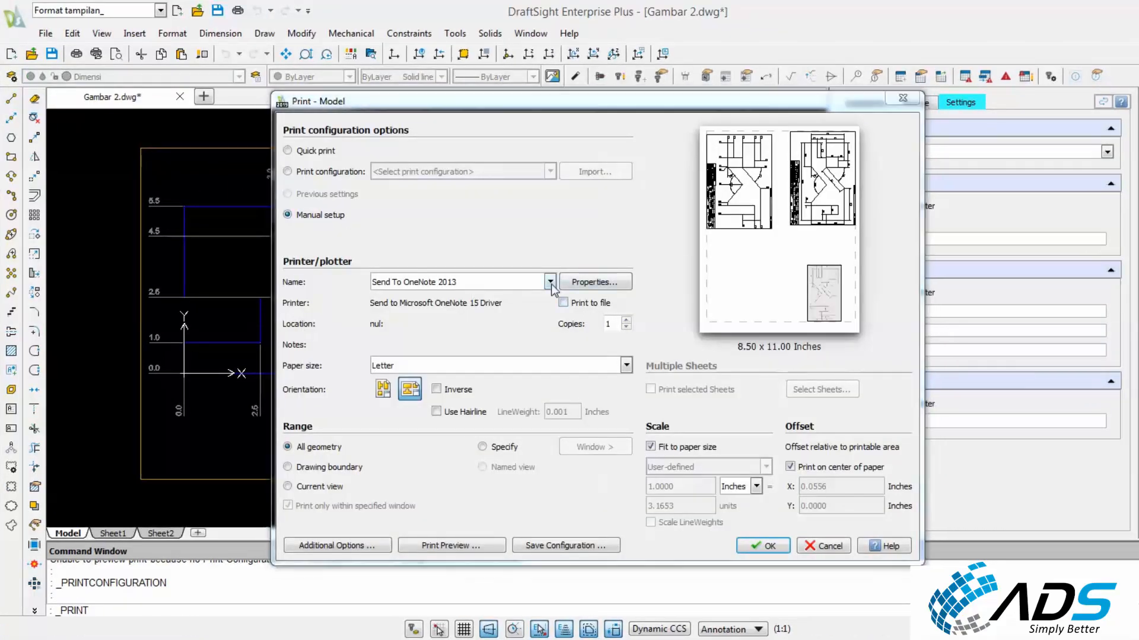
left_click(310, 154)
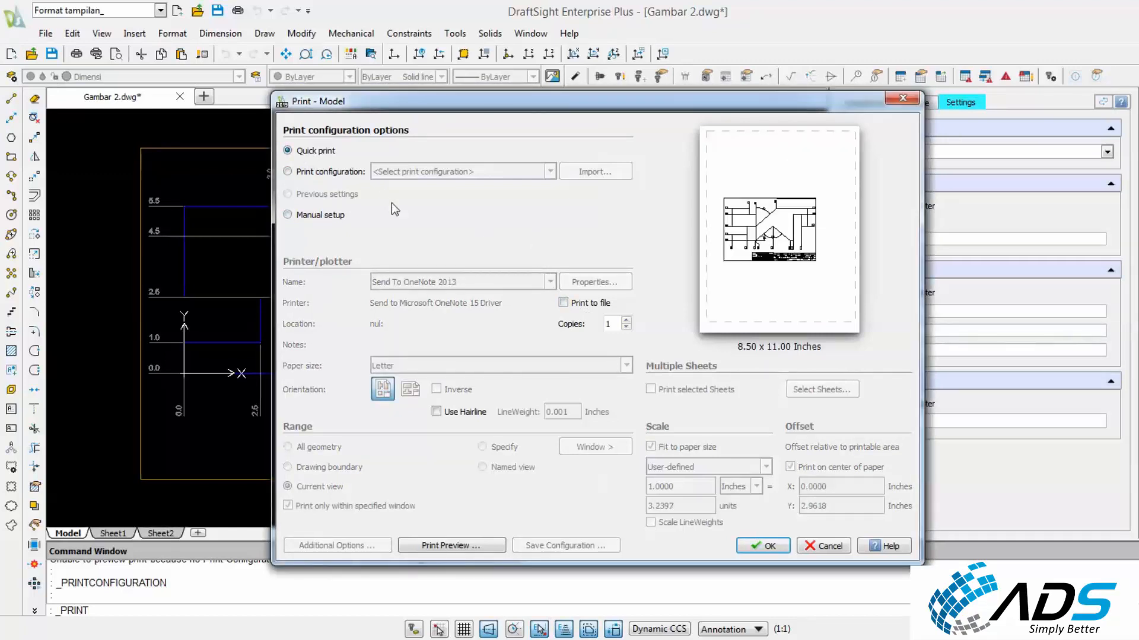
left_click(288, 215)
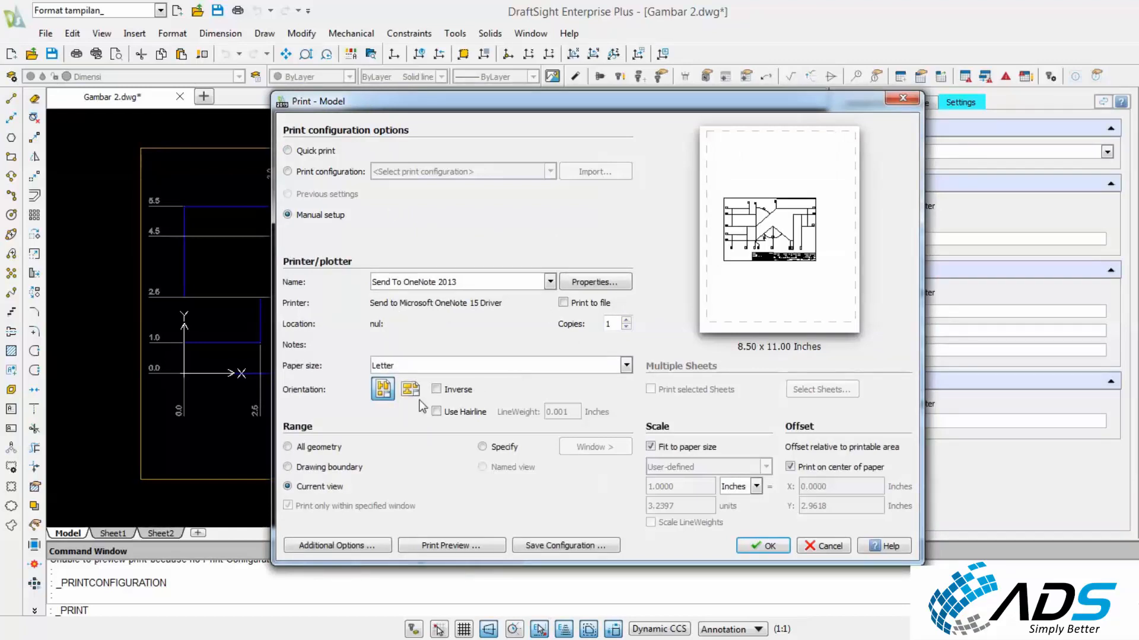
Specify the print range as a window from the ordinate sheet frame's upper-left corner to its lower-right corner.
left_click(483, 447)
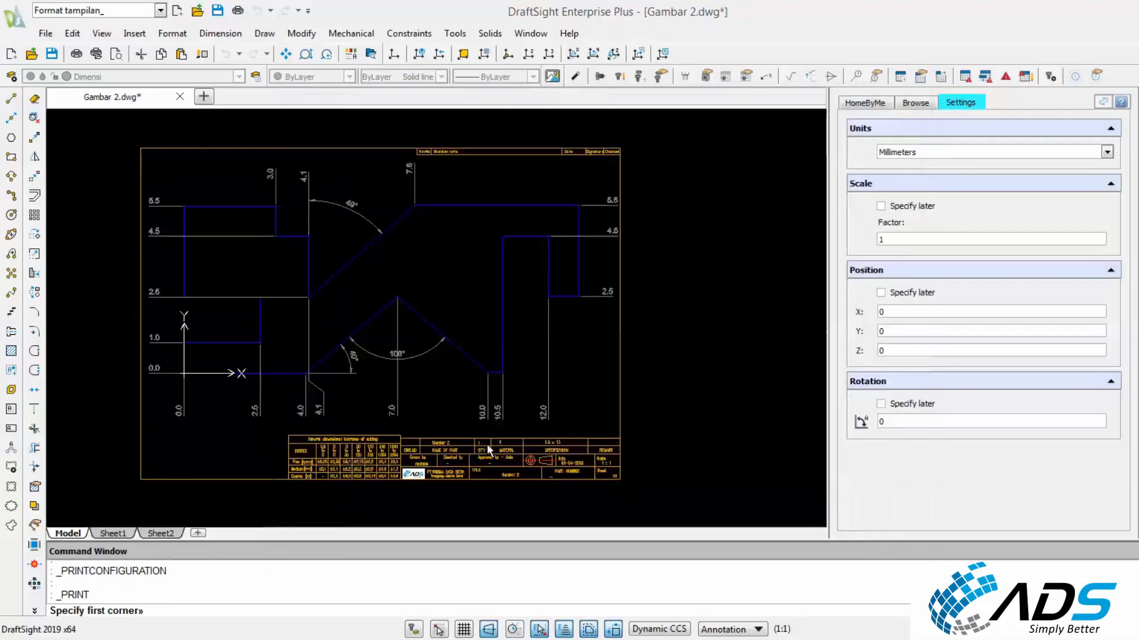
left_click(140, 149)
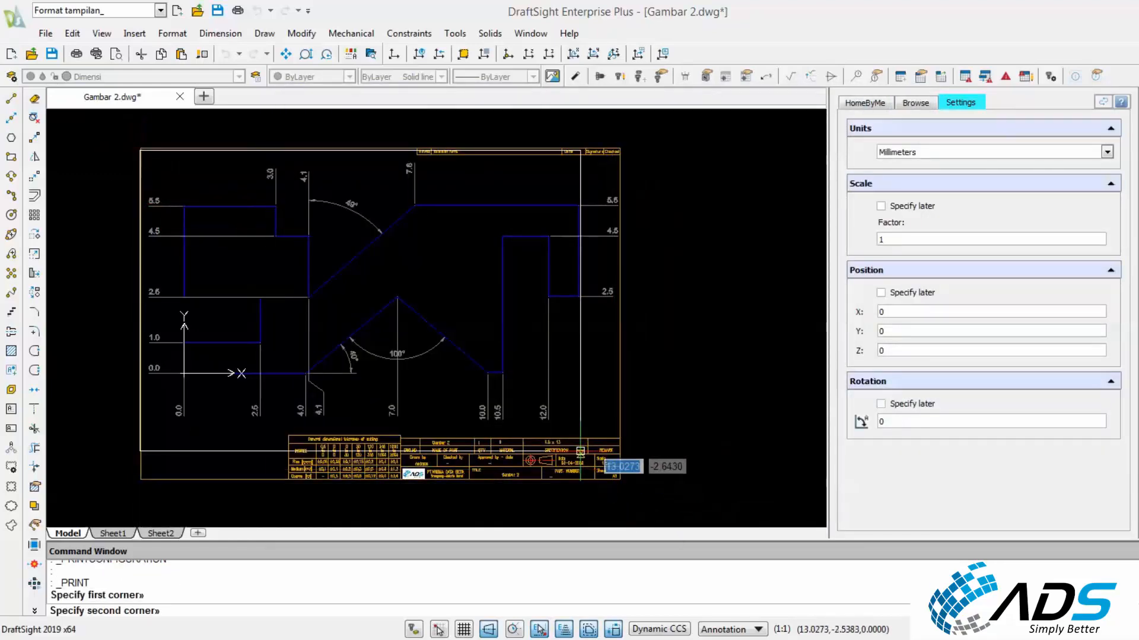
left_click(620, 479)
left_click(503, 449)
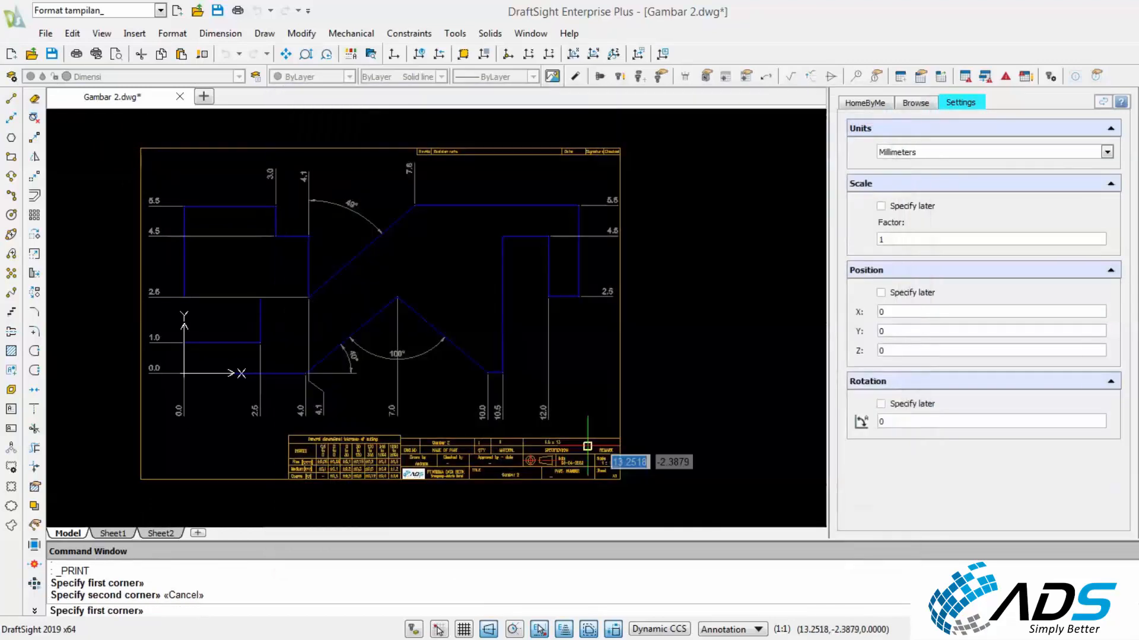
left_click(149, 148)
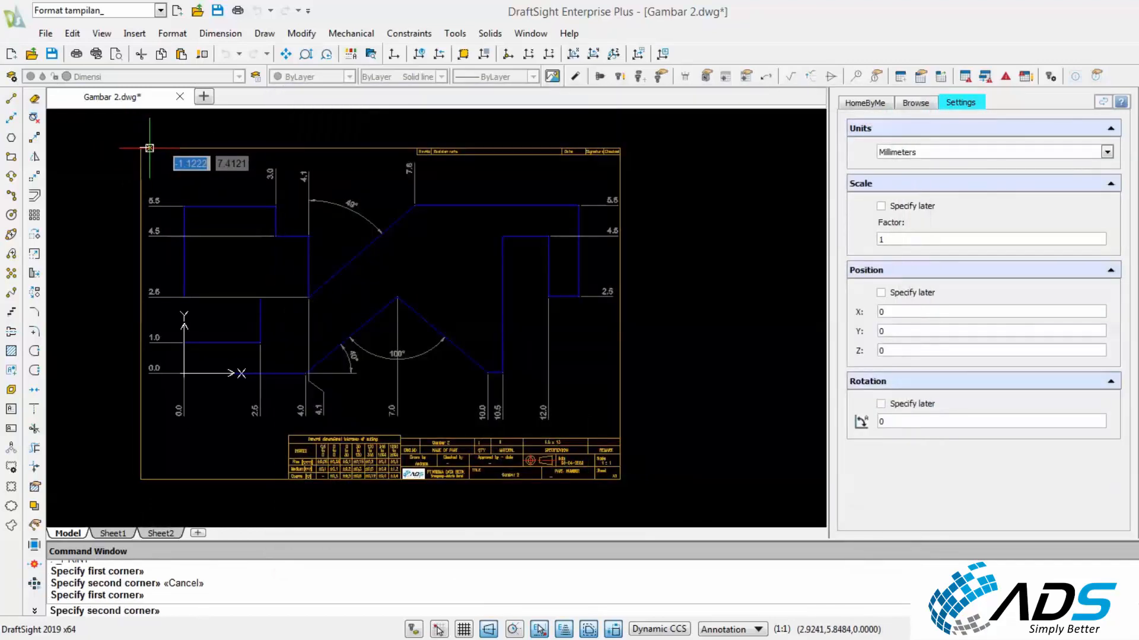
left_click(619, 480)
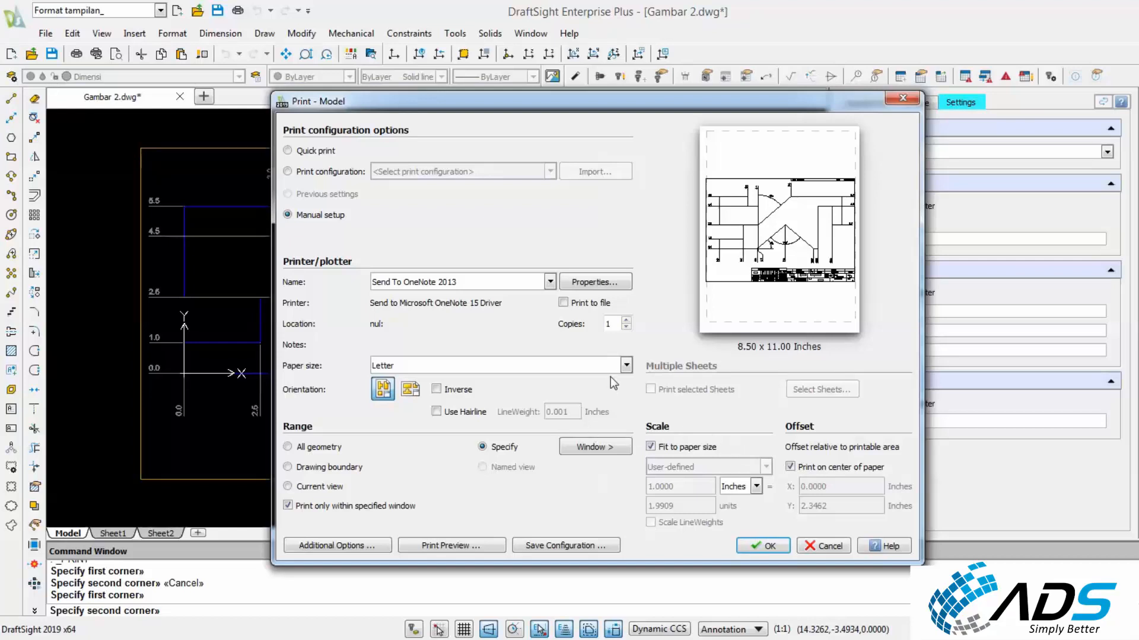
Set the paper size to A3 with landscape orientation and open the print preview.
left_click(626, 365)
left_click(558, 381)
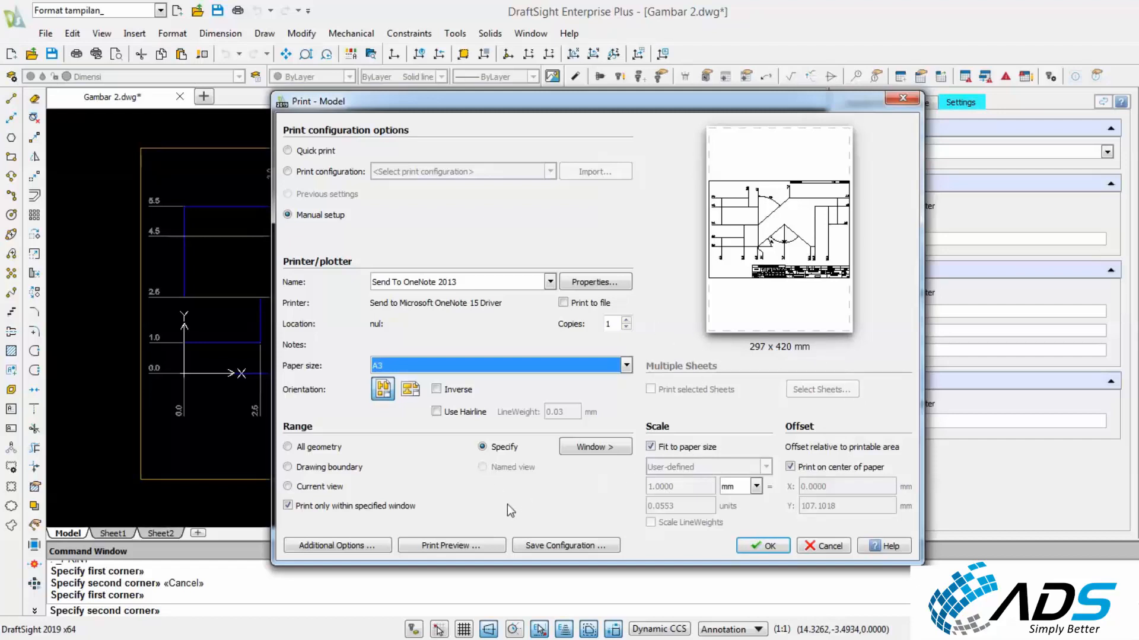
left_click(410, 389)
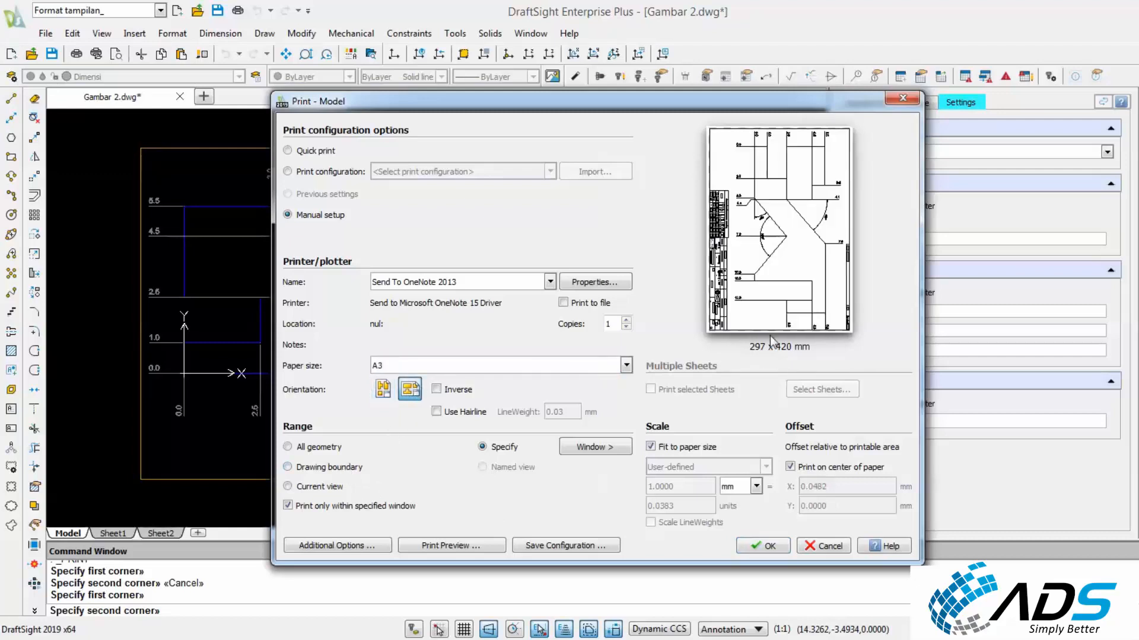
left_click(464, 546)
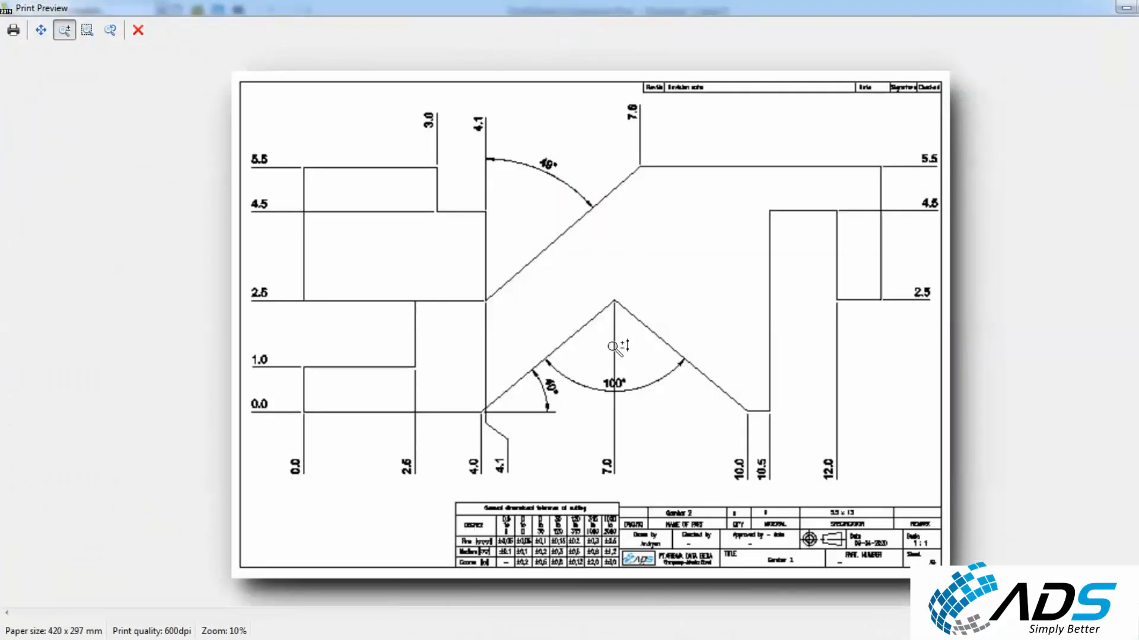
Examine the outline line weights and ordinate dimensions up close in the print preview of the ordinate sheet, and close the preview.
scroll(524, 254, "up", 2)
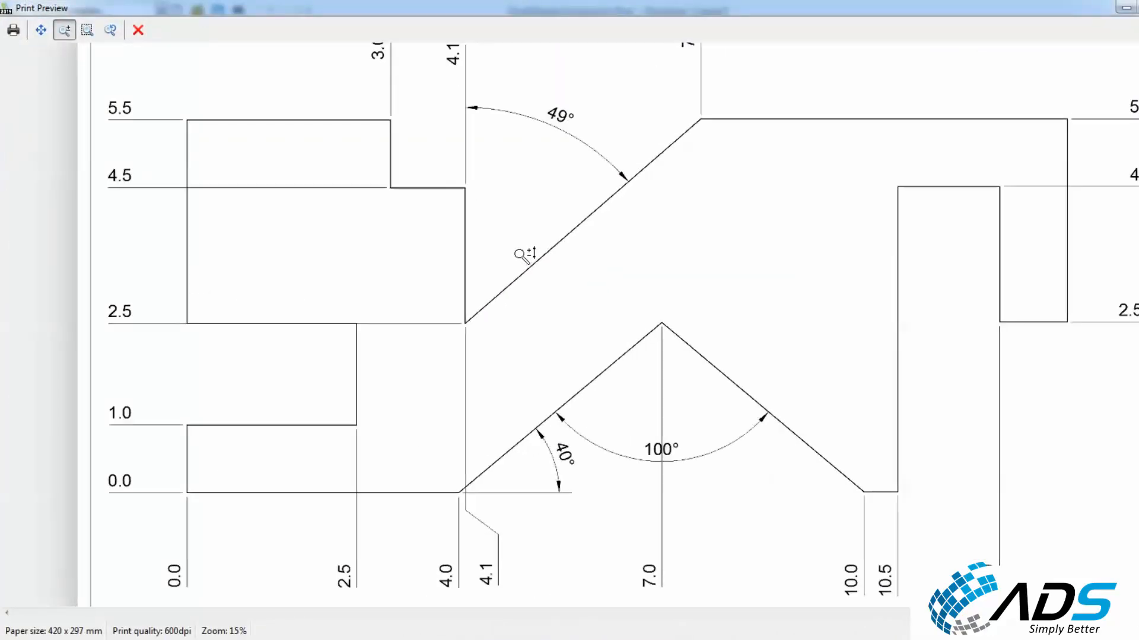
scroll(525, 254, "up", 1)
scroll(518, 257, "up", 1)
scroll(516, 258, "down", 1)
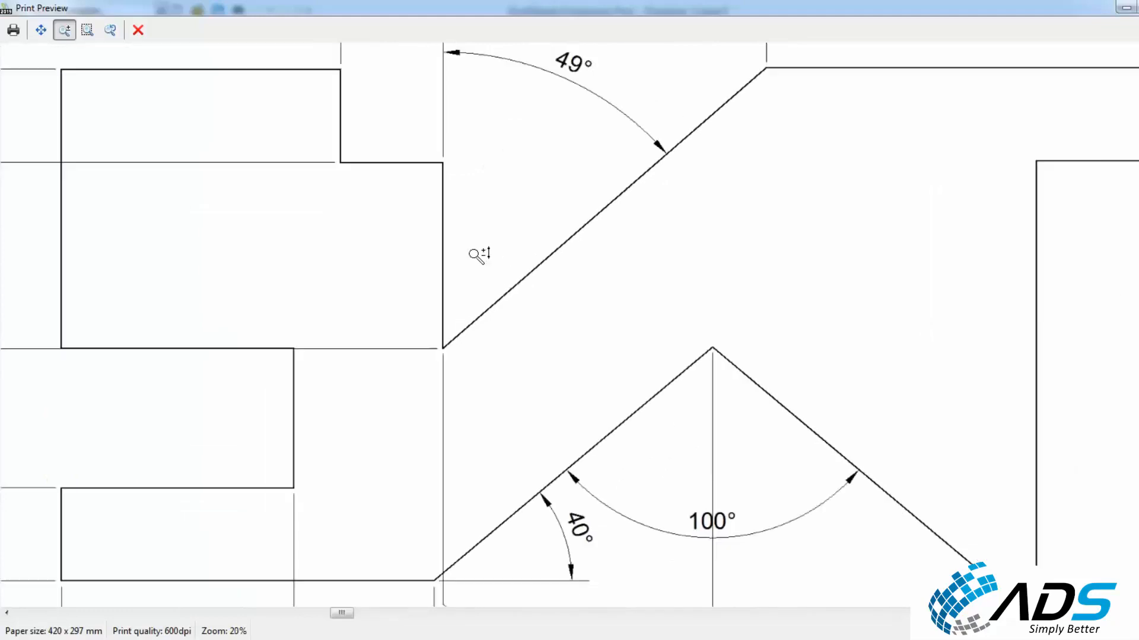
middle_click_drag(417, 231, 636, 273)
scroll(287, 109, "up", 3)
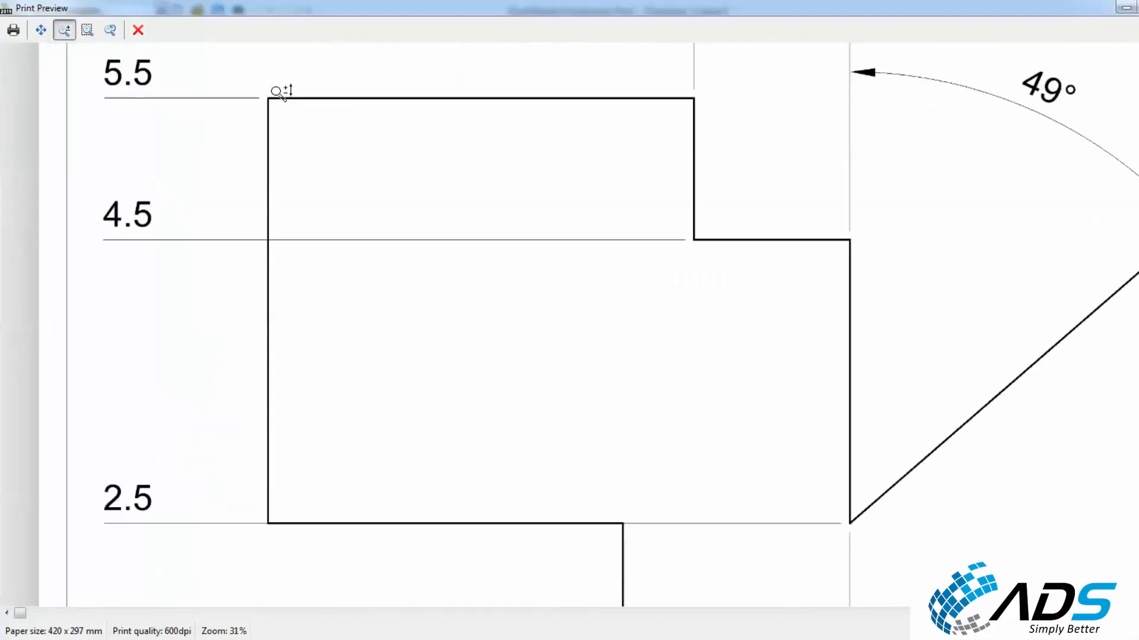
scroll(291, 99, "up", 3)
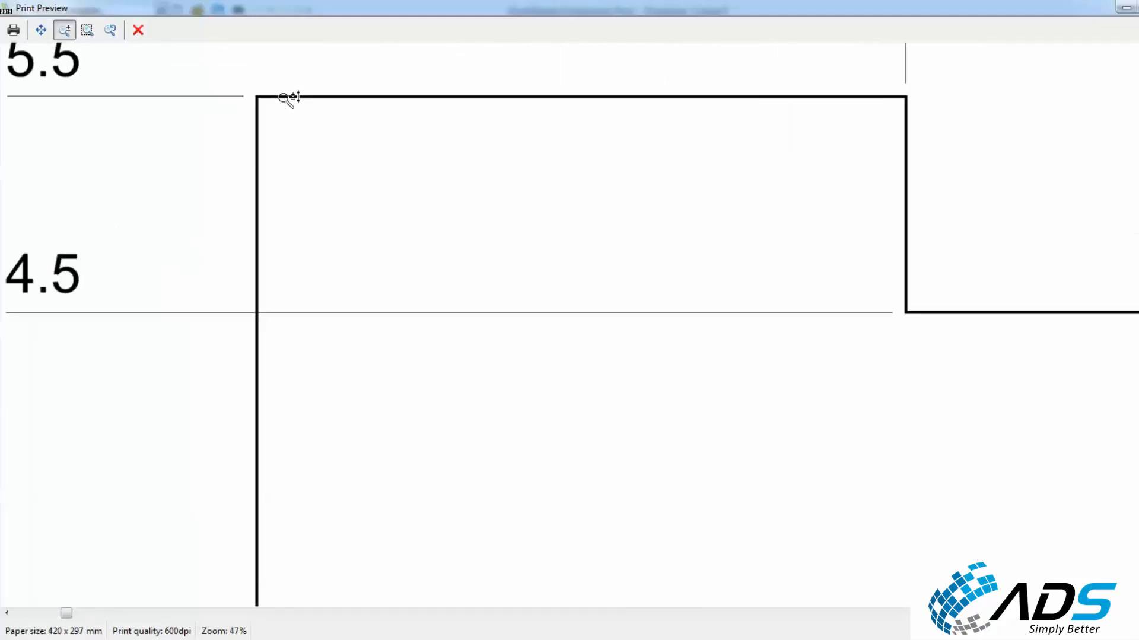
scroll(290, 99, "down", 4)
scroll(436, 152, "down", 1)
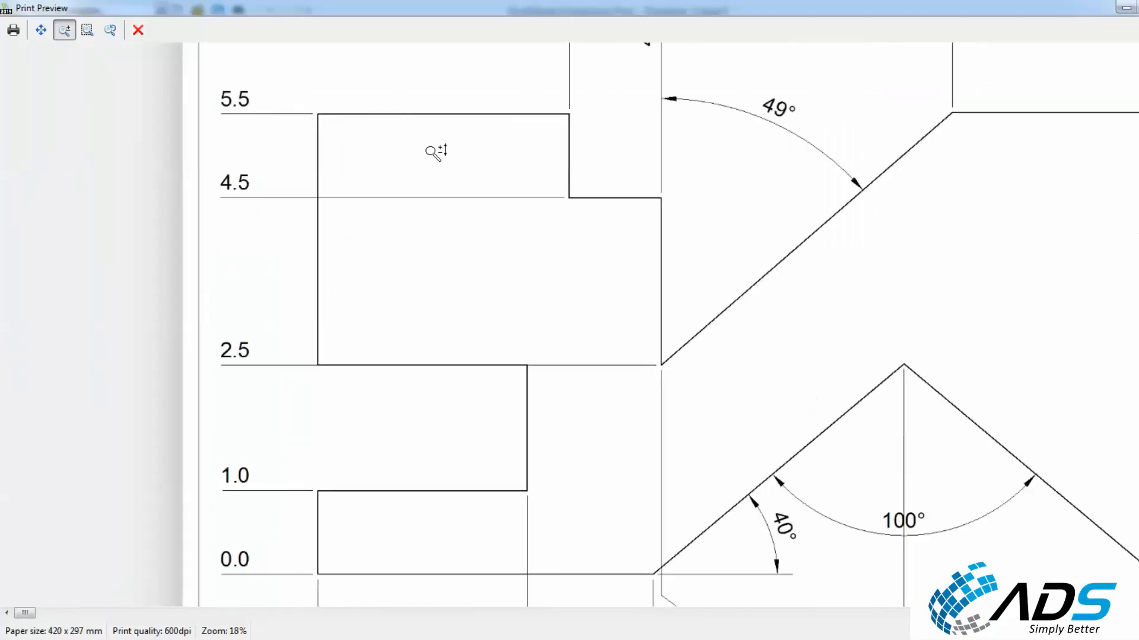
scroll(436, 152, "down", 1)
scroll(480, 182, "down", 1)
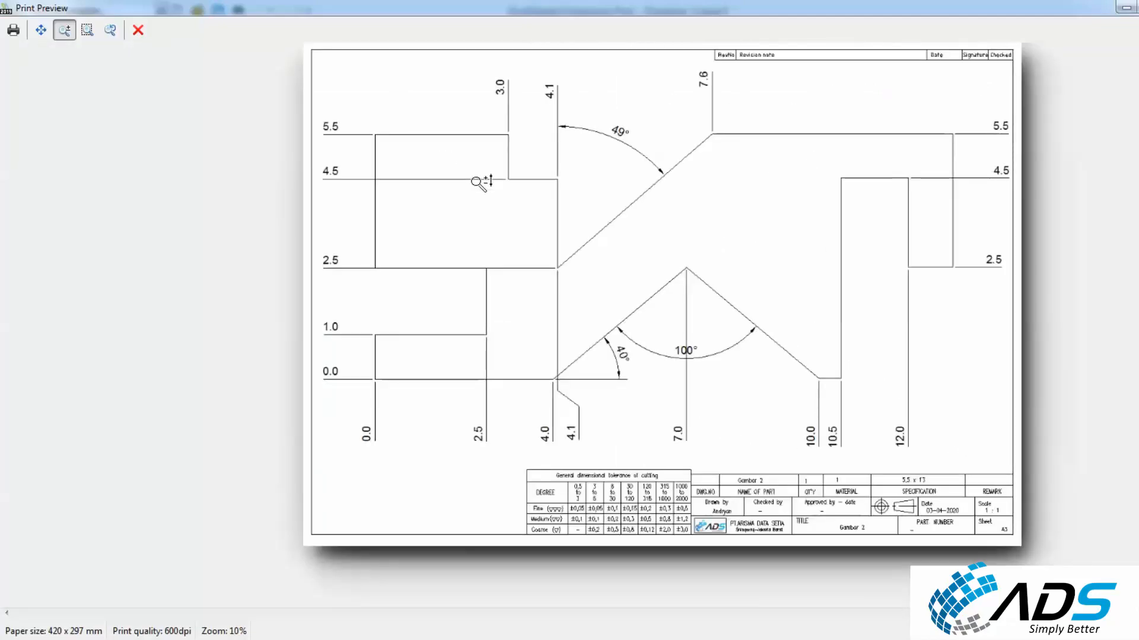
scroll(481, 183, "up", 3)
scroll(489, 188, "down", 3)
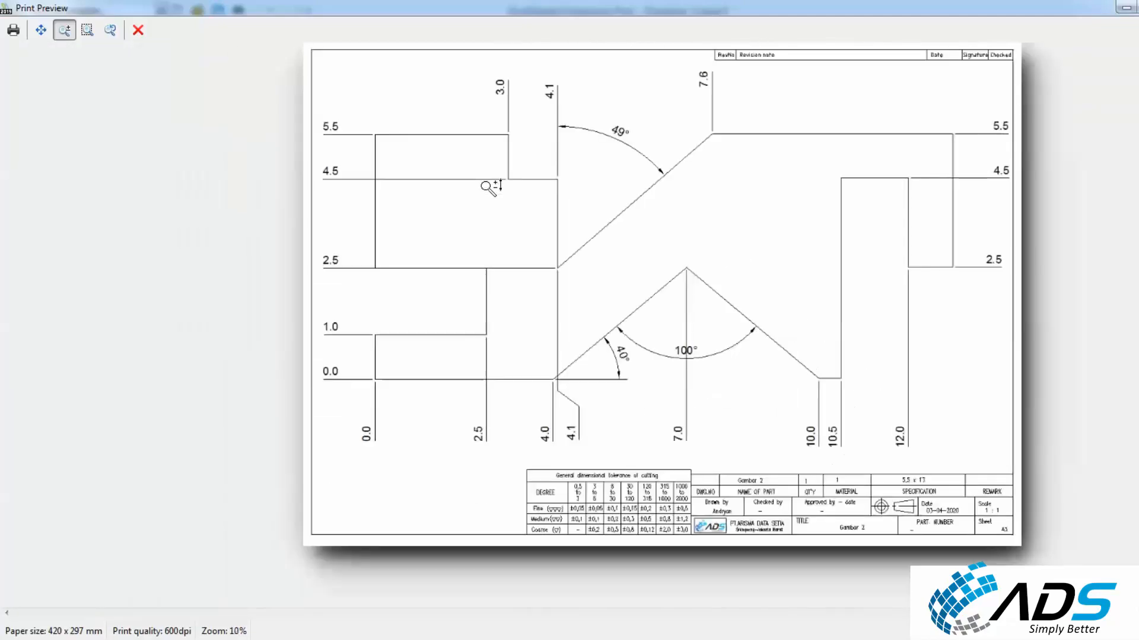
scroll(488, 187, "up", 3)
key("Escape")
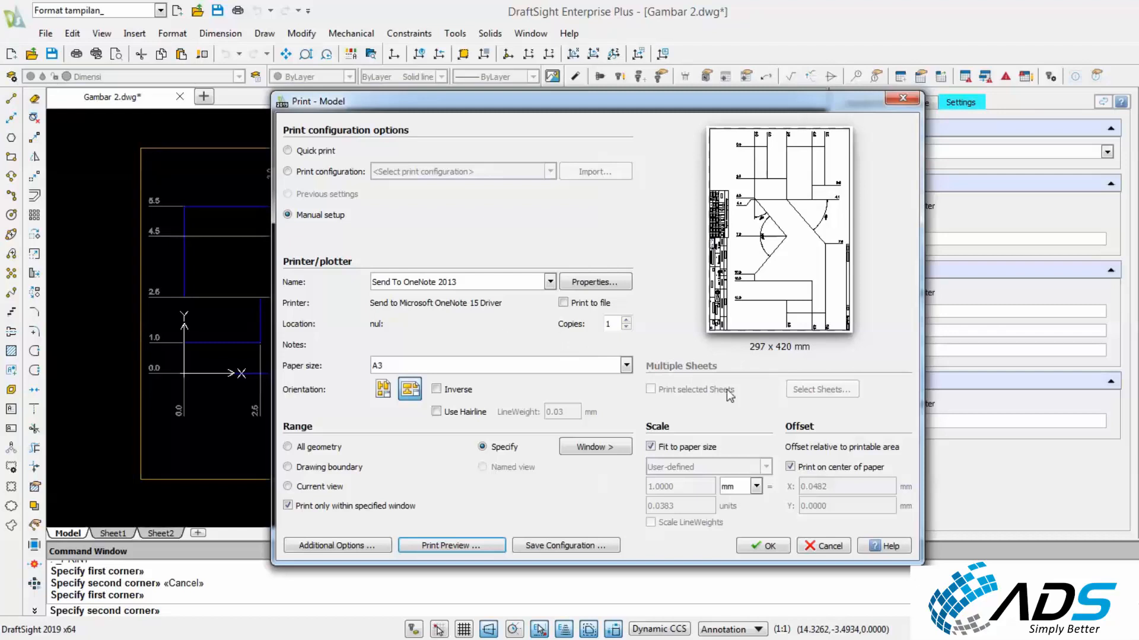
left_click(550, 282)
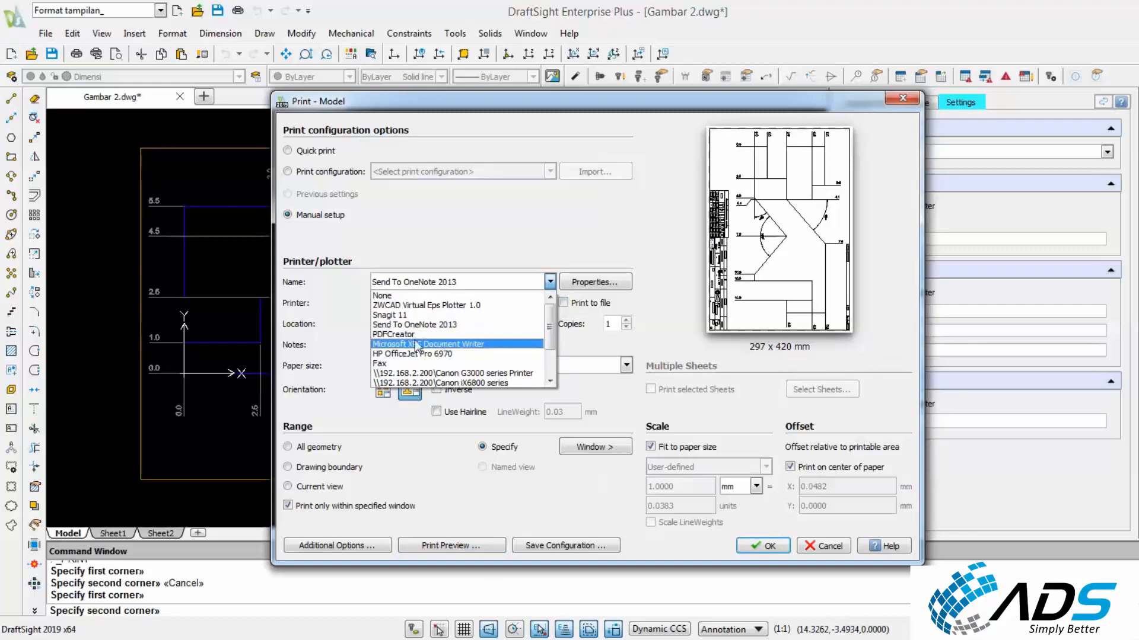
key("Escape")
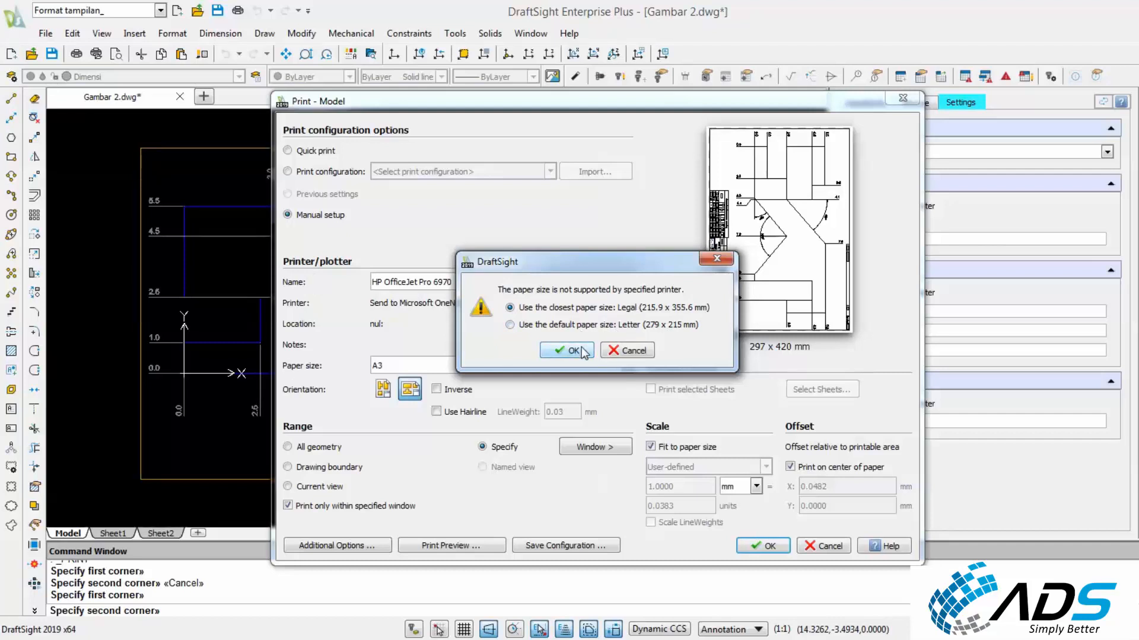
left_click(630, 351)
Set the printer to PDFCreator and examine the A3 landscape ordinate sheet in the print preview.
left_click(551, 282)
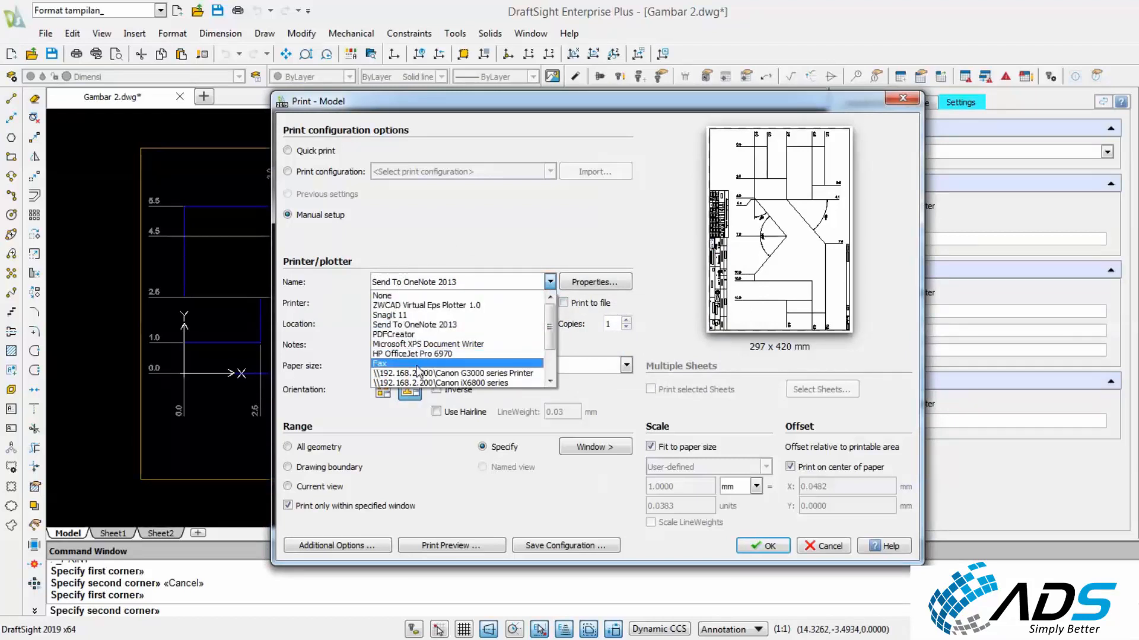
left_click(420, 336)
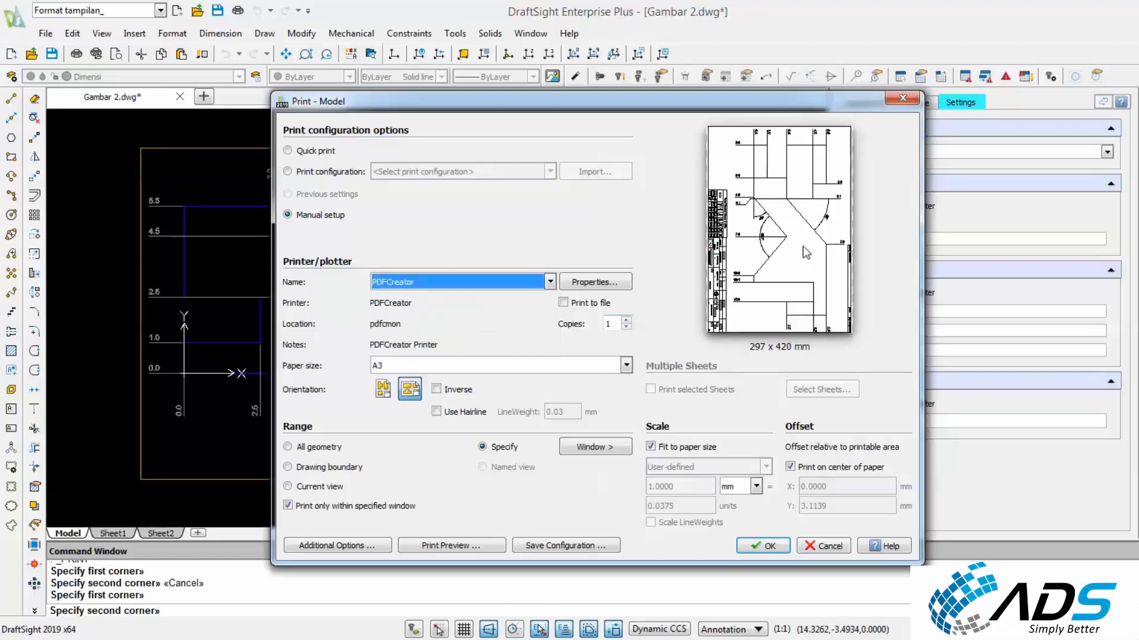
left_click(460, 546)
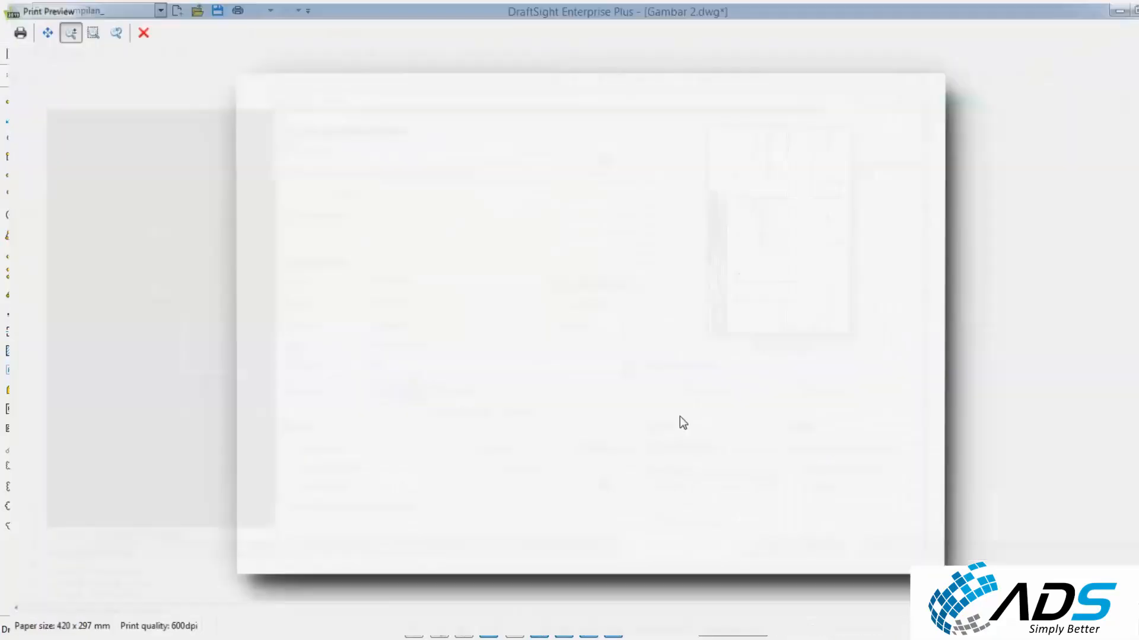
scroll(581, 383, "up", 4)
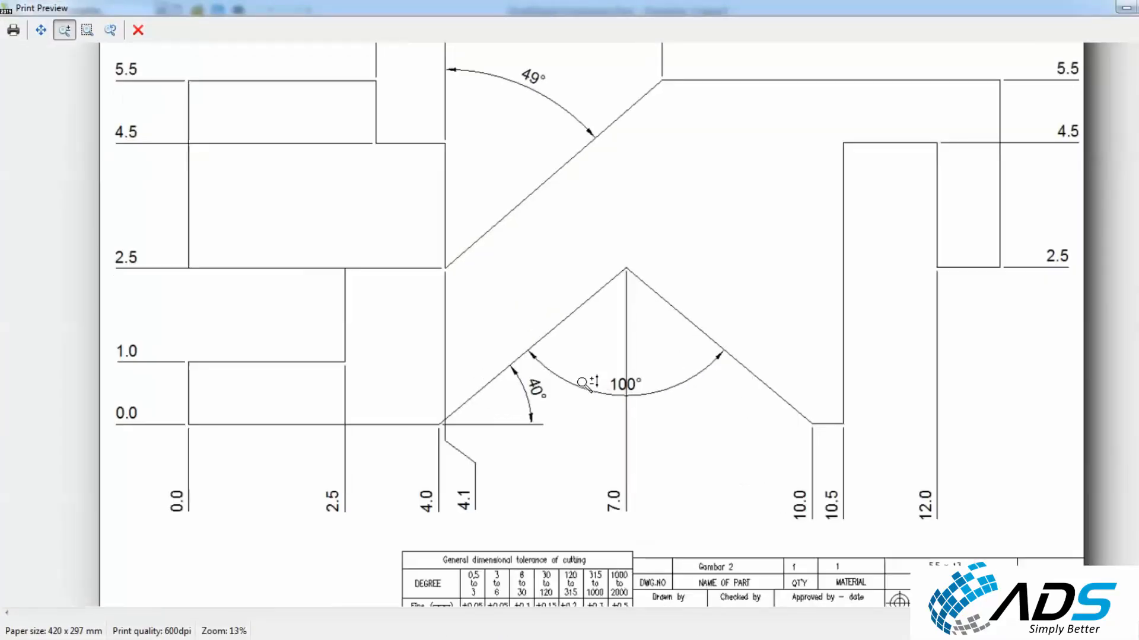
scroll(386, 343, "up", 1)
scroll(501, 400, "down", 1)
scroll(560, 403, "down", 2)
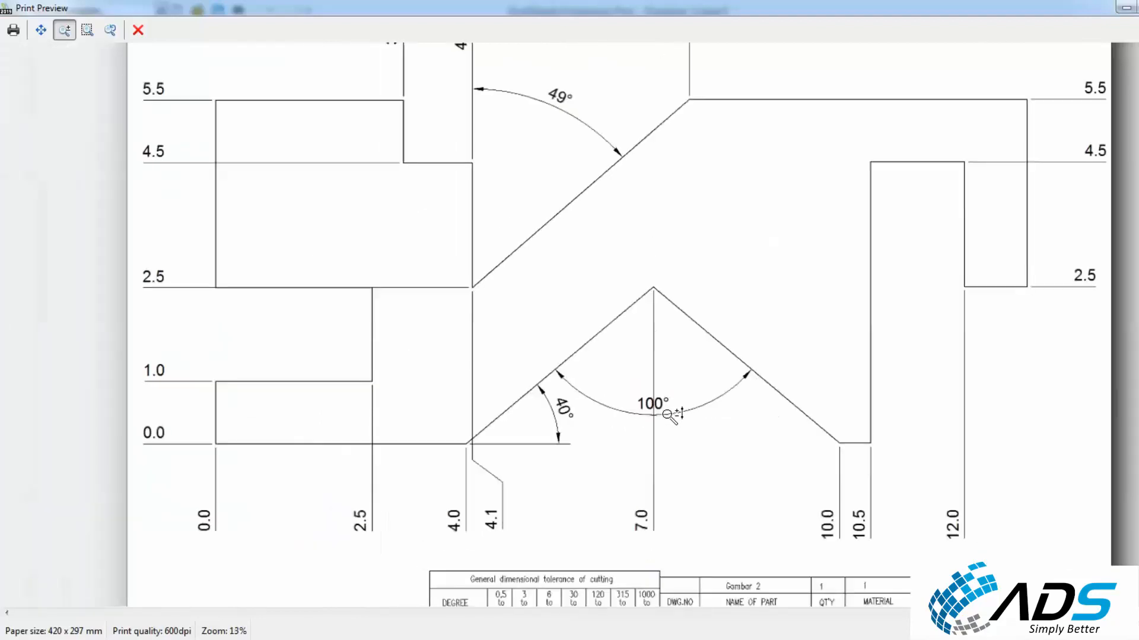
key("Escape")
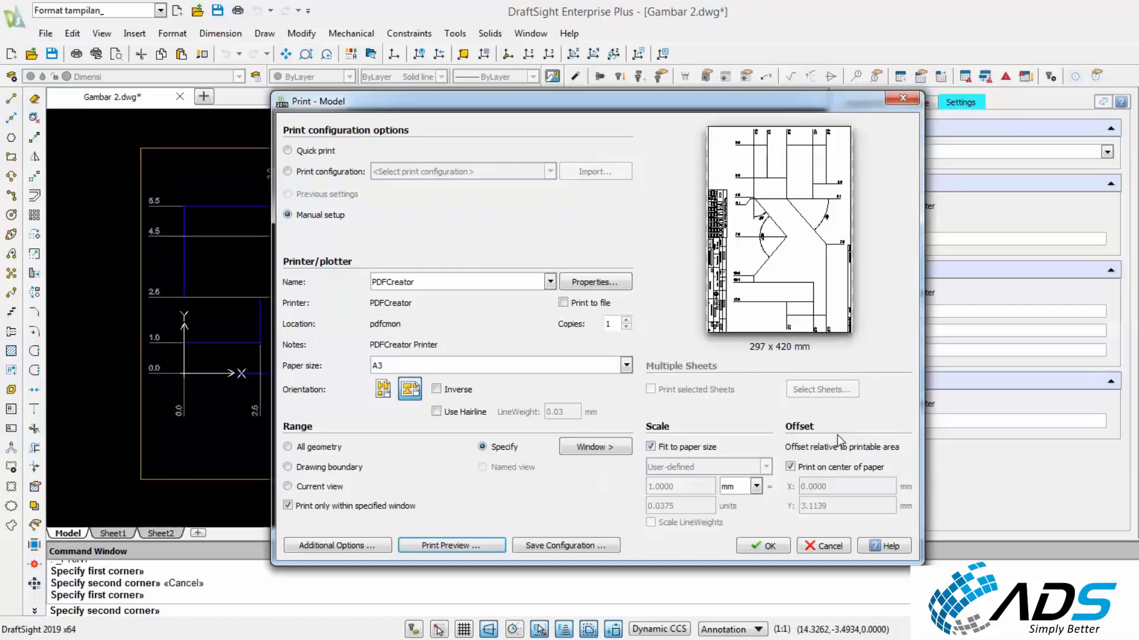
Review PDFCreator's layout and advanced document properties, and leave the print settings without printing.
left_click(601, 283)
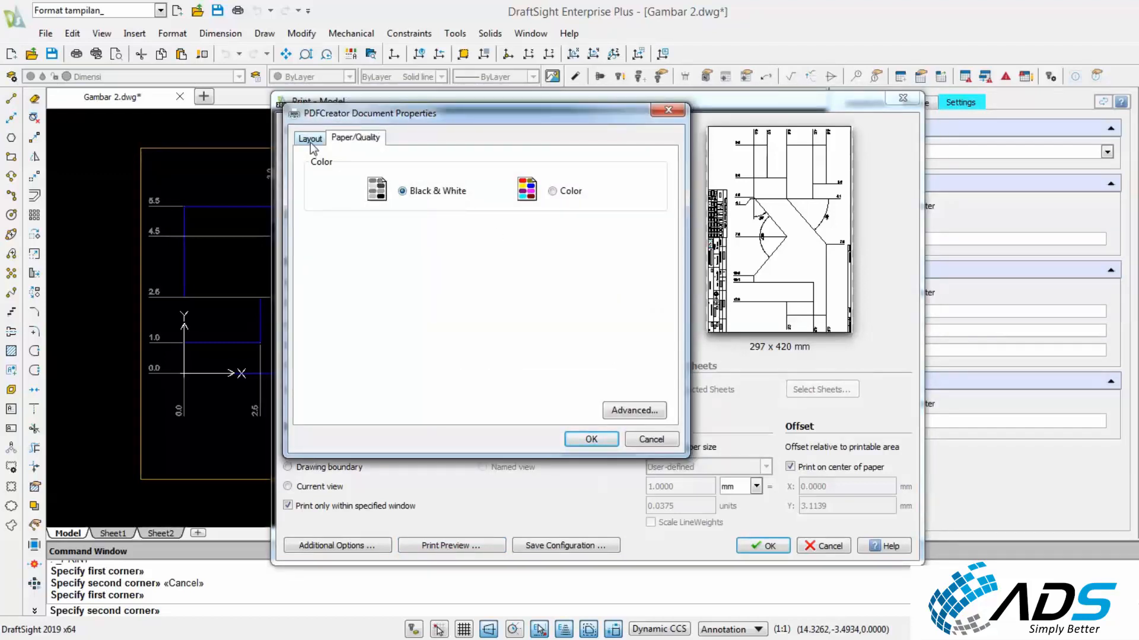
left_click(310, 140)
left_click(447, 217)
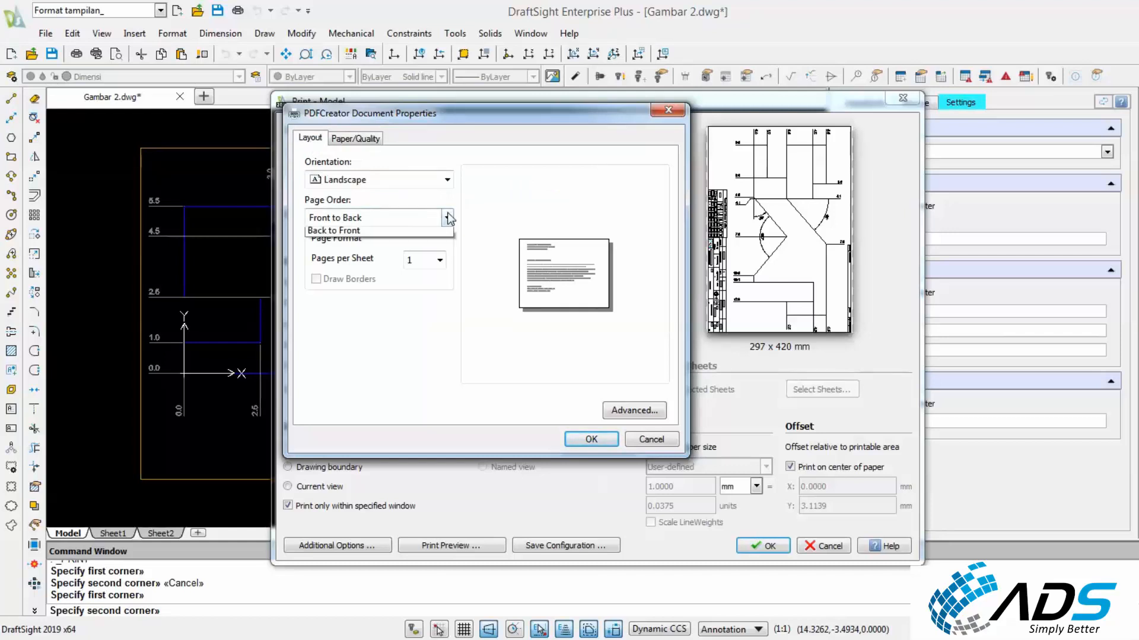
left_click(653, 412)
left_click(652, 411)
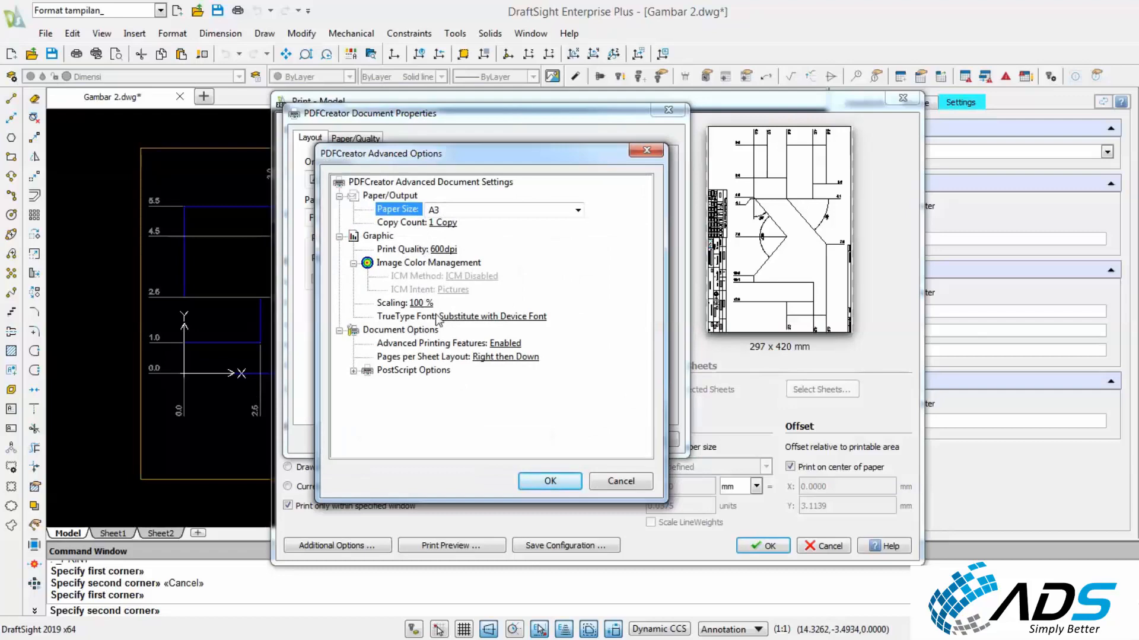
left_click(550, 481)
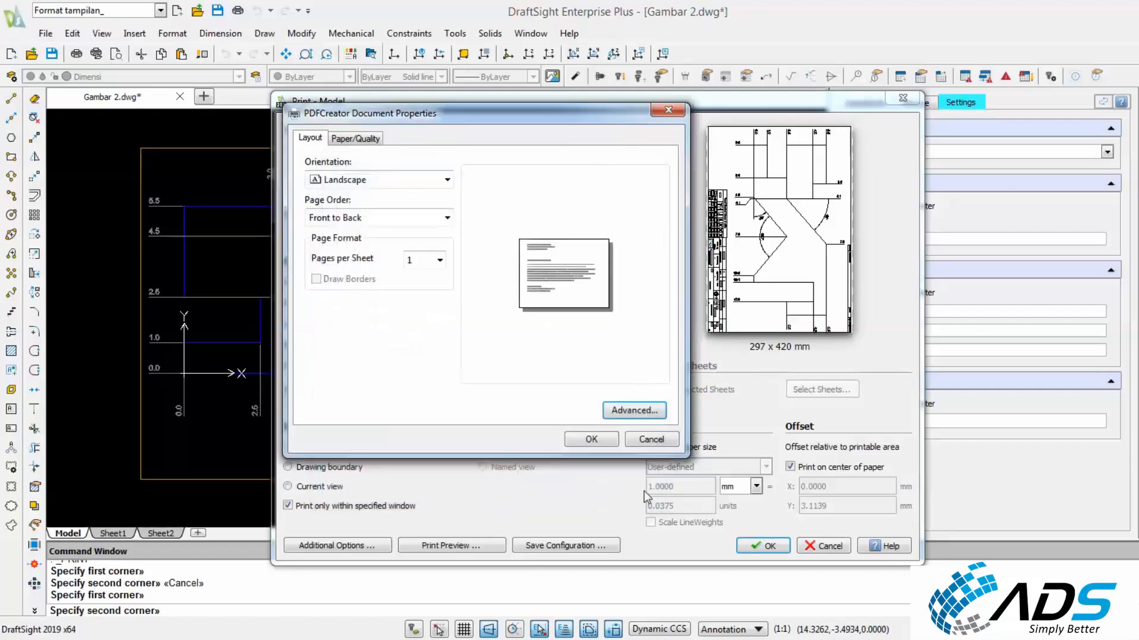
left_click(653, 440)
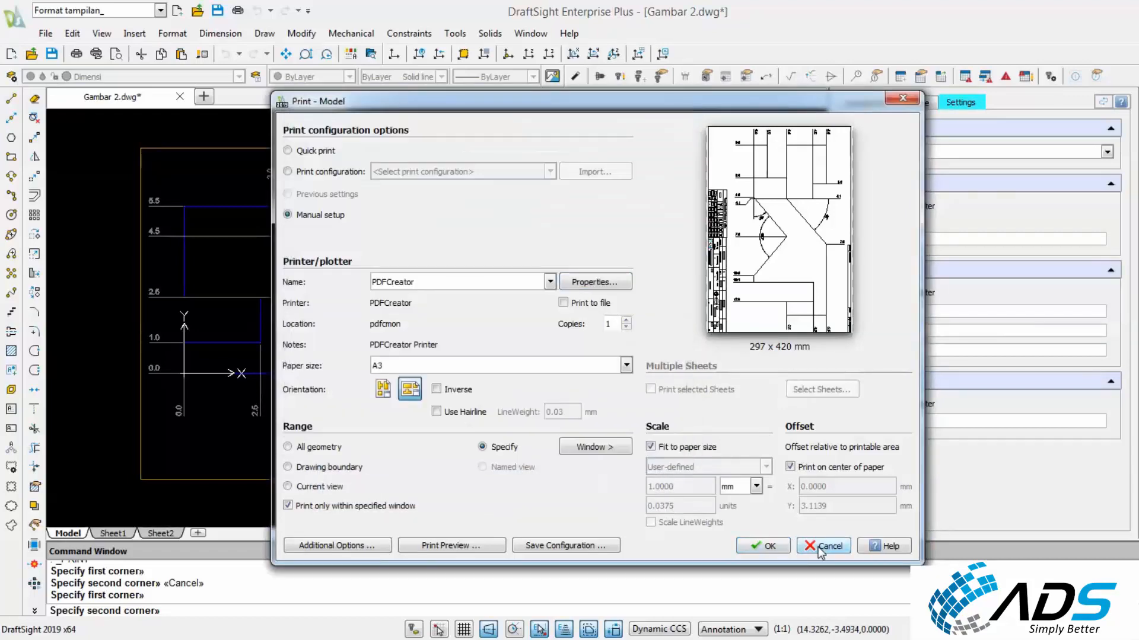
left_click(824, 546)
Inspect the line style and line weight of the outline's upper-left horizontal line and the layer properties in the Layers Manager.
scroll(242, 226, "up", 3)
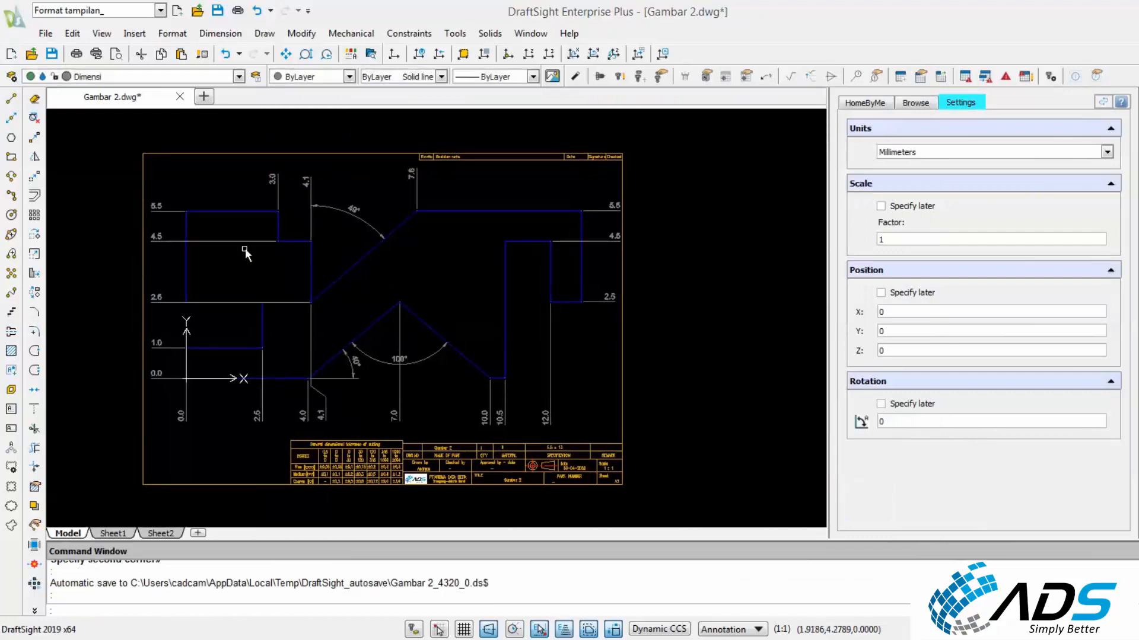
left_click(240, 215)
left_click(231, 191)
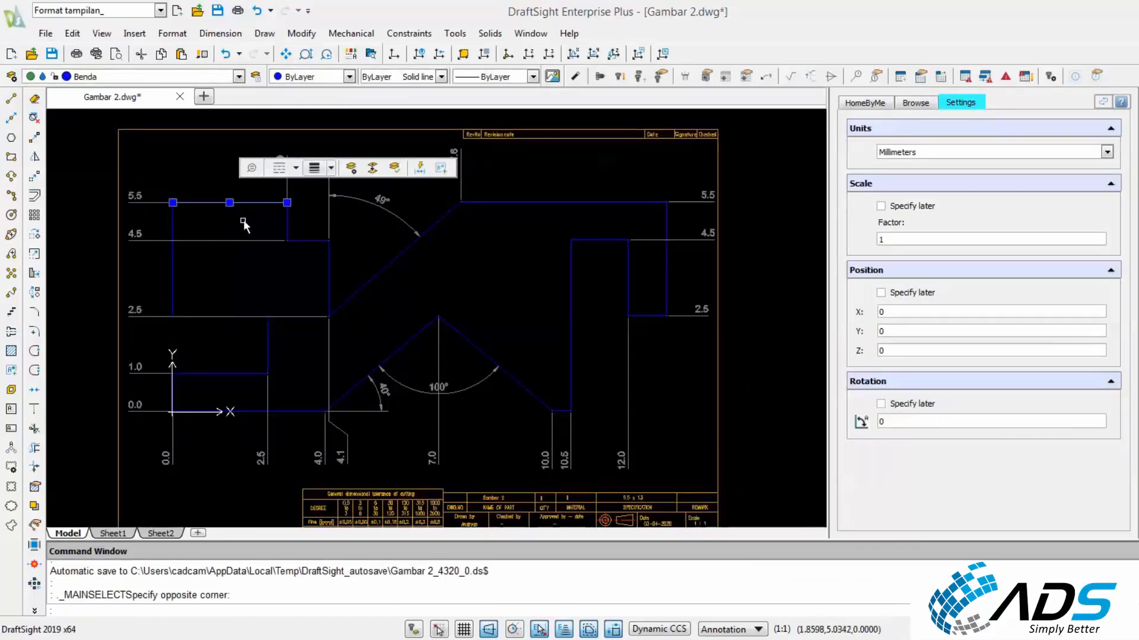
key("Escape")
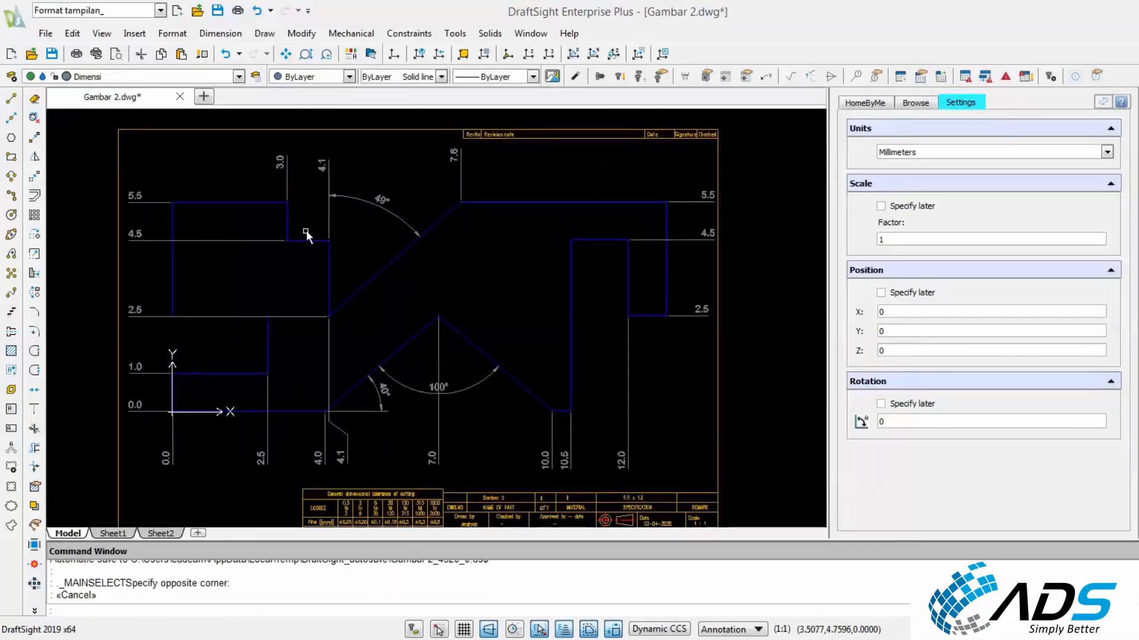
left_click(240, 173)
left_click(216, 214)
left_click(442, 77)
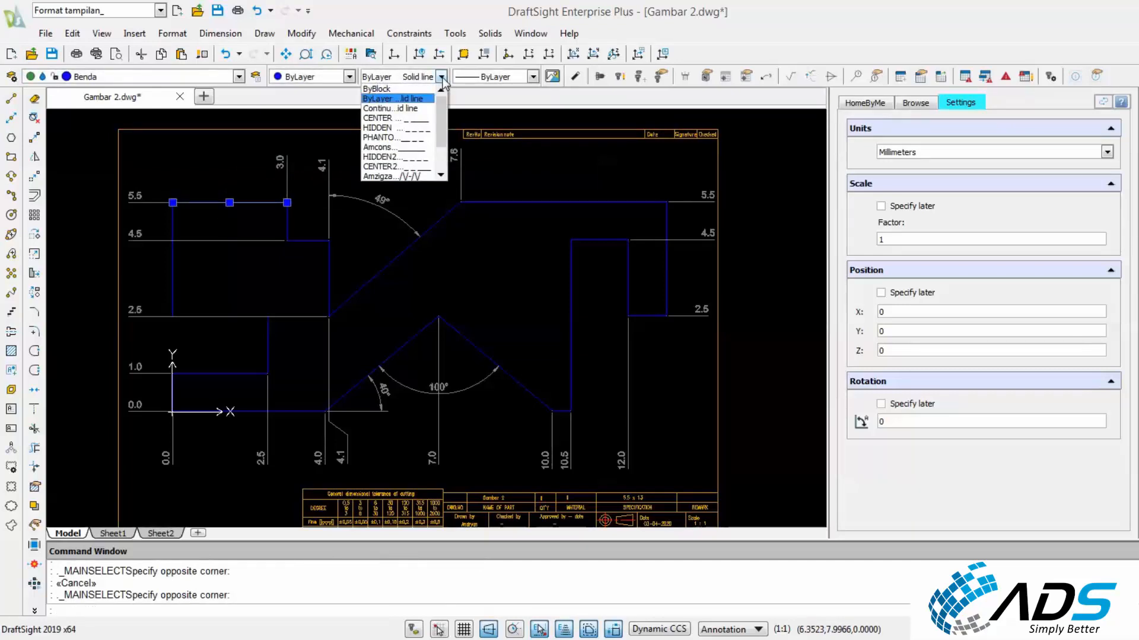
left_click(441, 77)
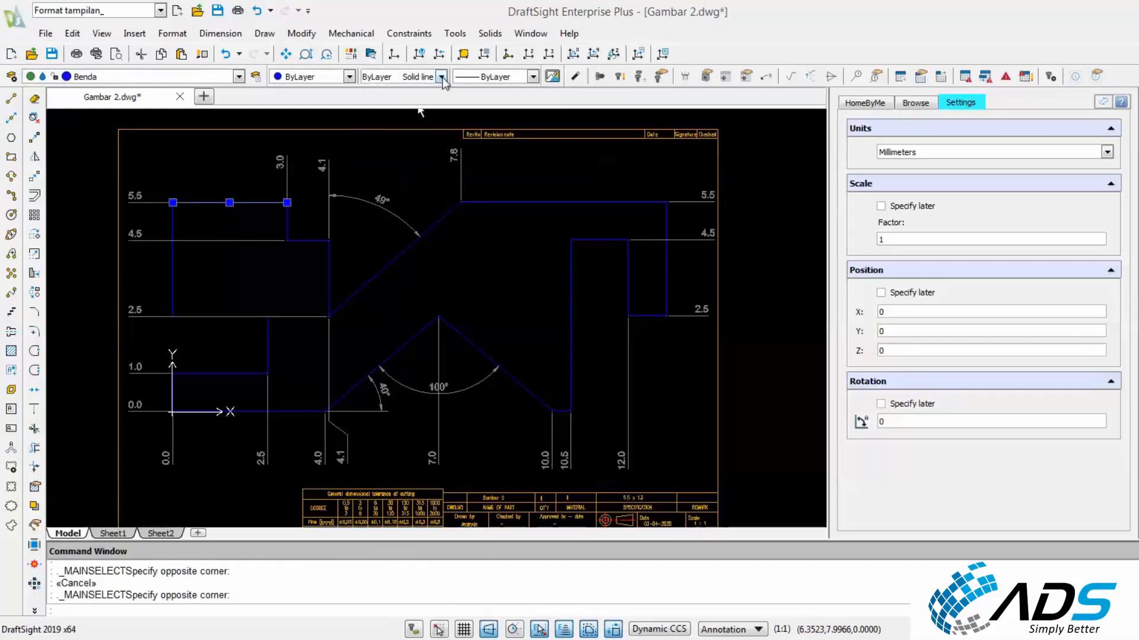
left_click(534, 78)
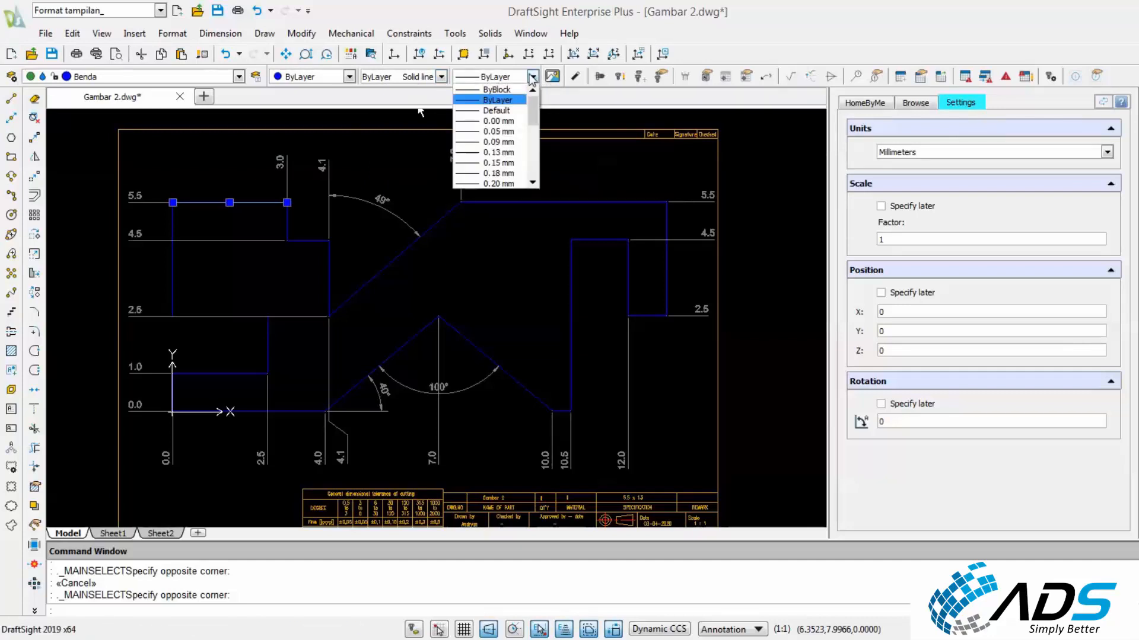
left_click(534, 78)
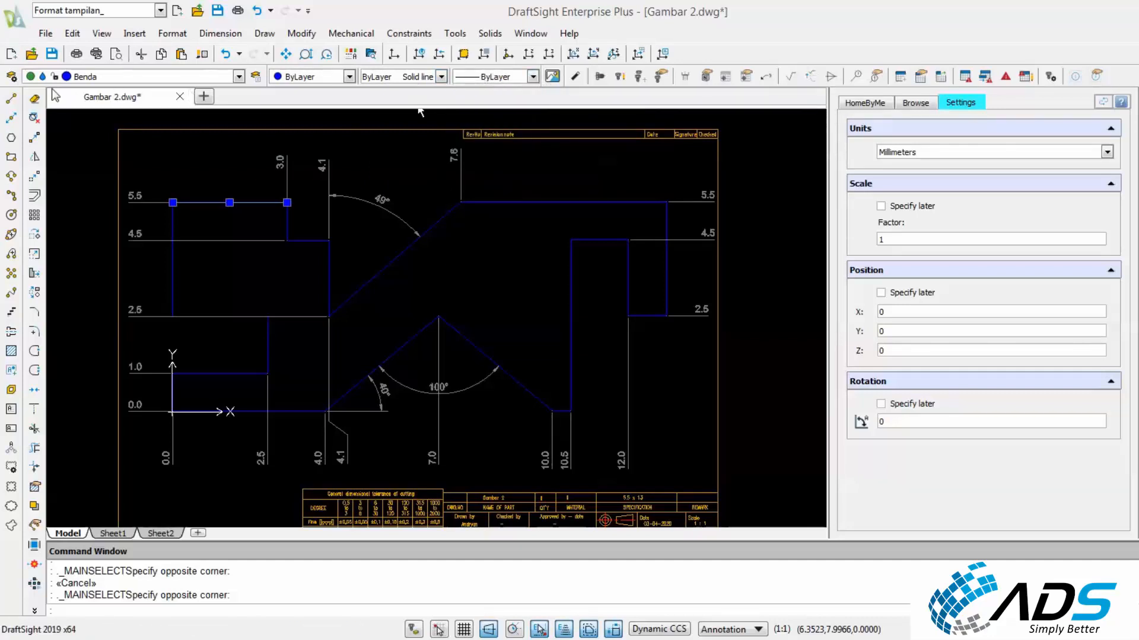
left_click(12, 76)
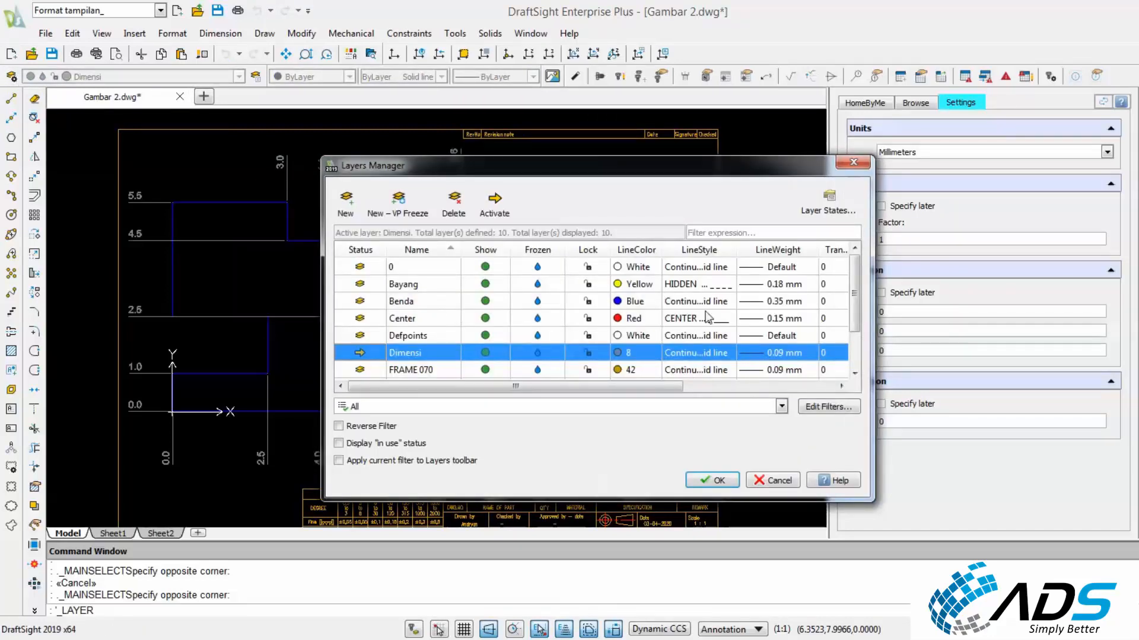
left_click(774, 482)
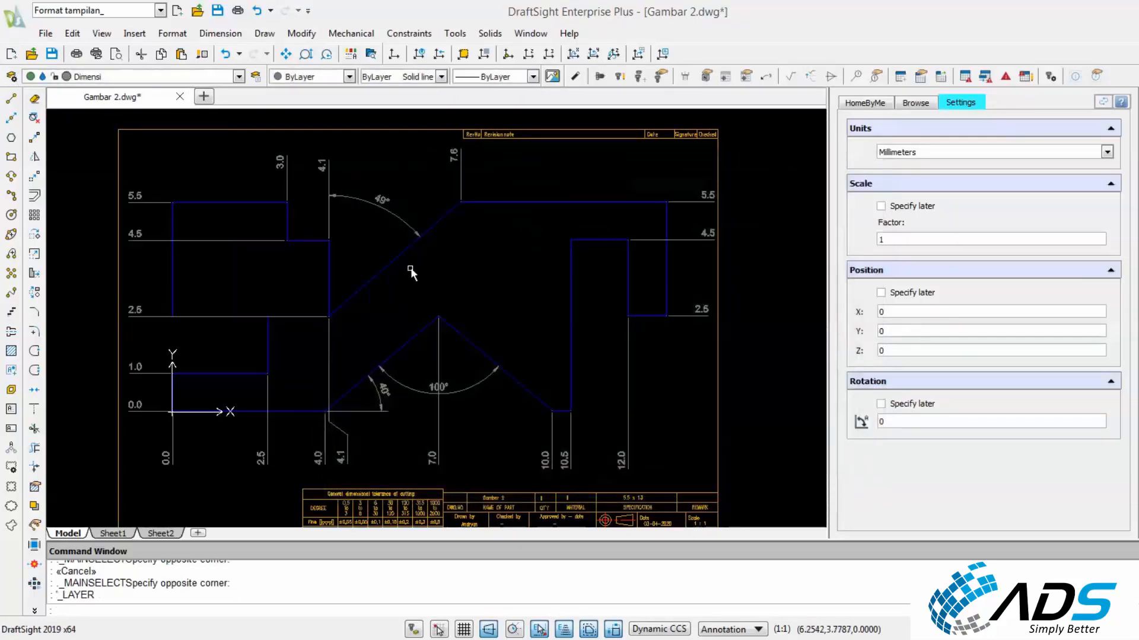
Compare the linear-dimensioned sheet and the ordinate-dimensioned sheet with the reference image beside them.
scroll(410, 269, "down", 5)
scroll(419, 292, "down", 3)
middle_click_drag(451, 216, 433, 261)
scroll(428, 267, "up", 2)
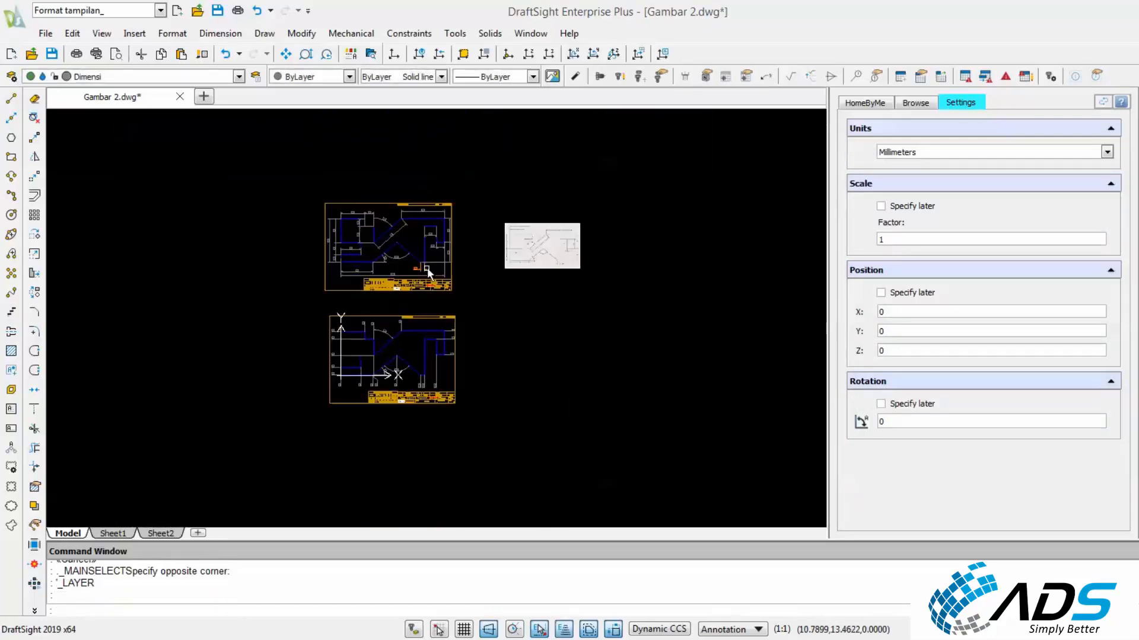
scroll(413, 322, "up", 1)
mouse_move(410, 322)
middle_mouse_down()
mouse_move(448, 277)
mouse_move(434, 275)
middle_mouse_up()
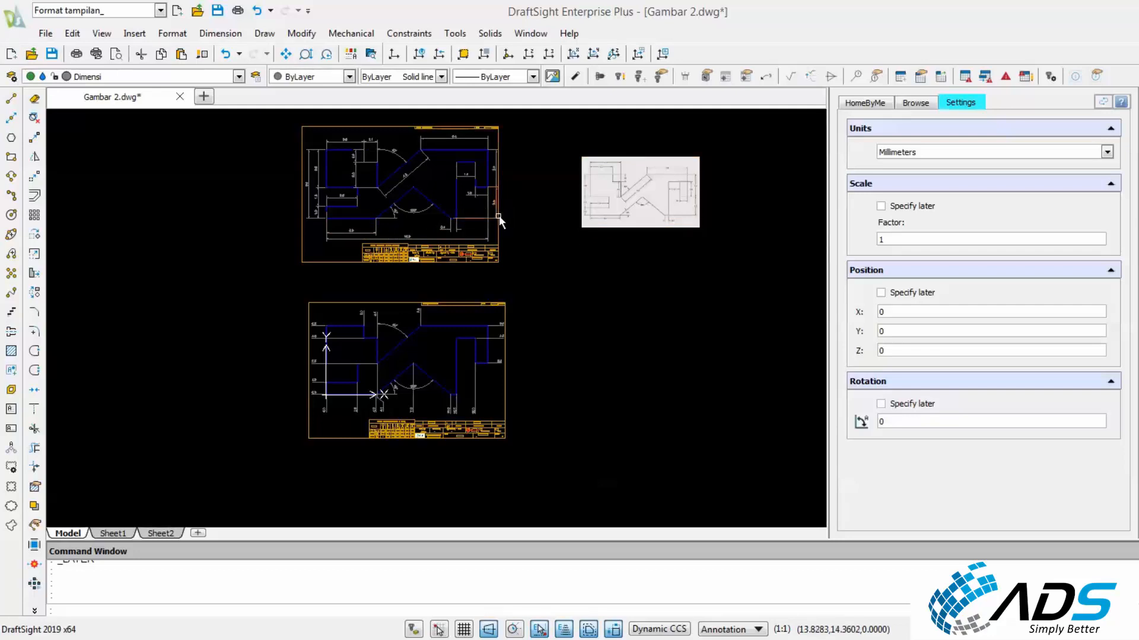
scroll(615, 172, "up", 3)
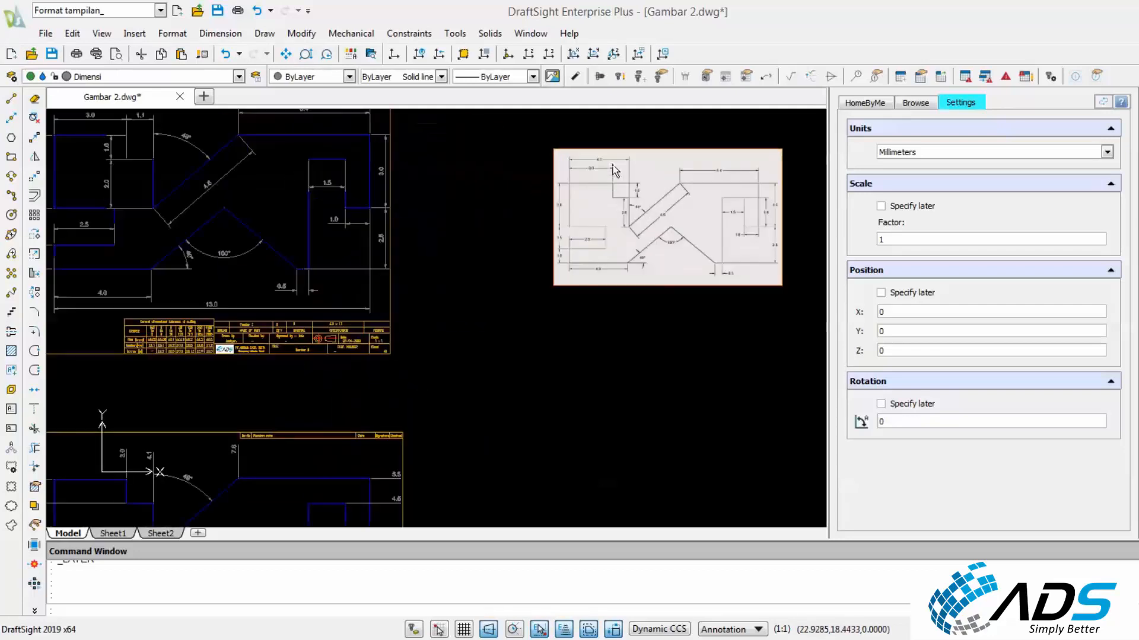
scroll(512, 194, "down", 3)
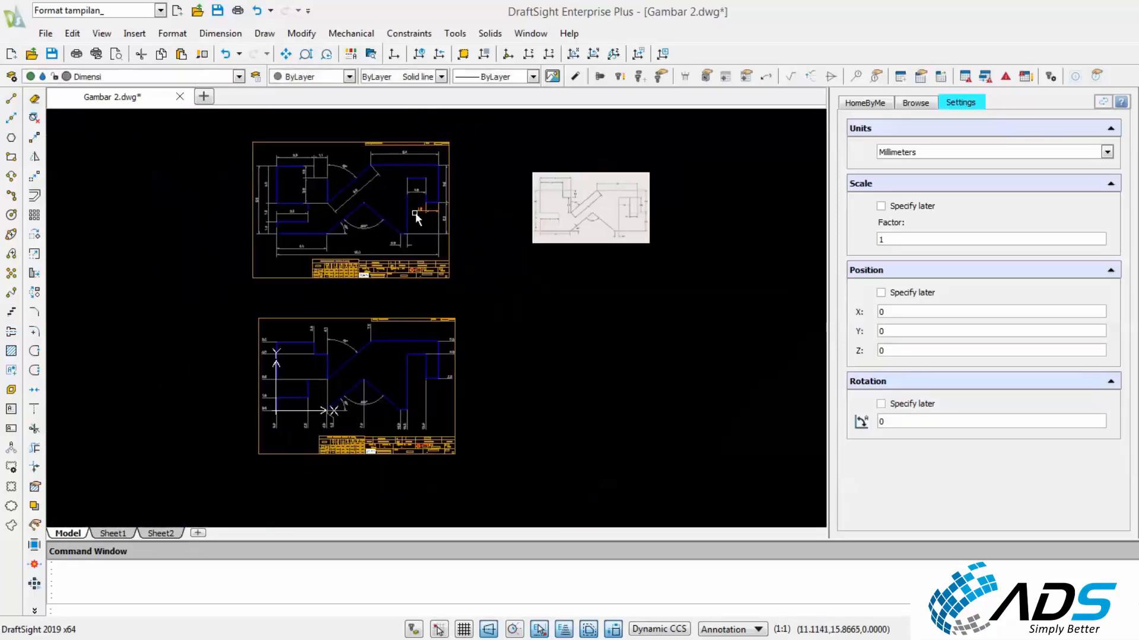